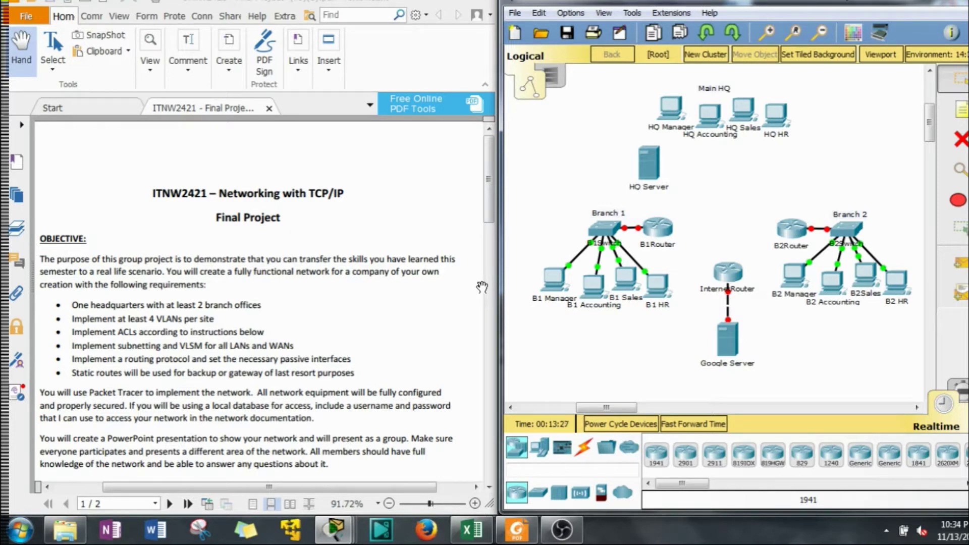
Bring the project requirements PDF to the front and scroll through its rubric
click(263, 300)
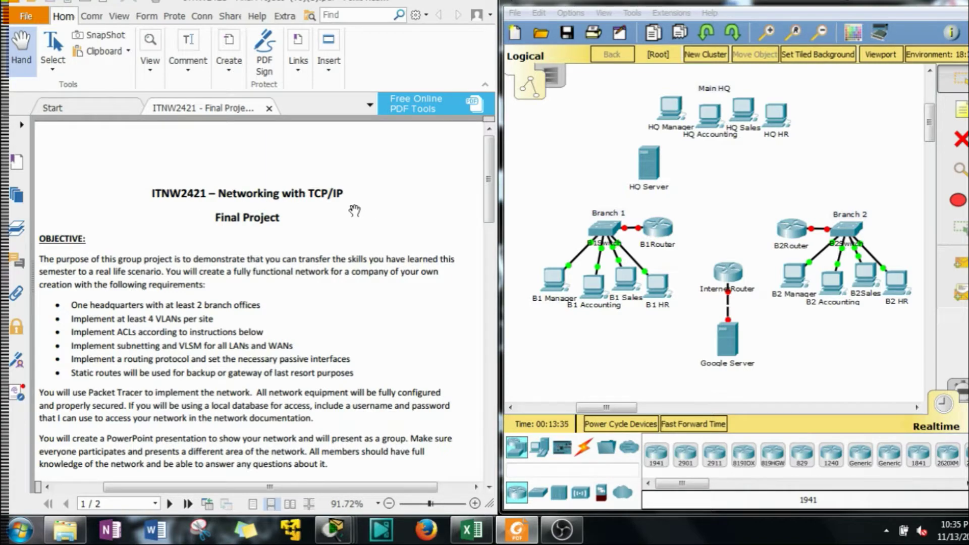
scroll(214, 256, down, 1)
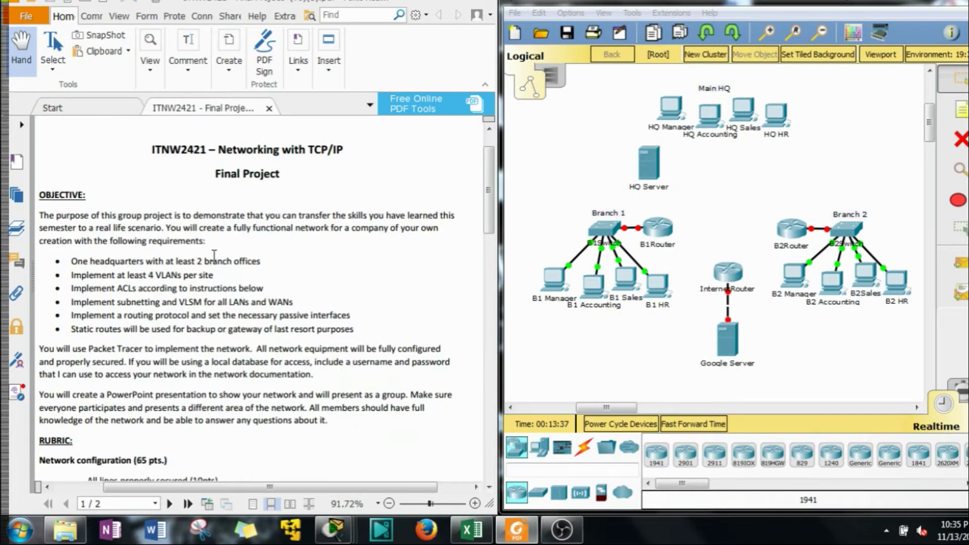
scroll(214, 256, down, 3)
scroll(212, 255, up, 3)
scroll(107, 327, down, 1)
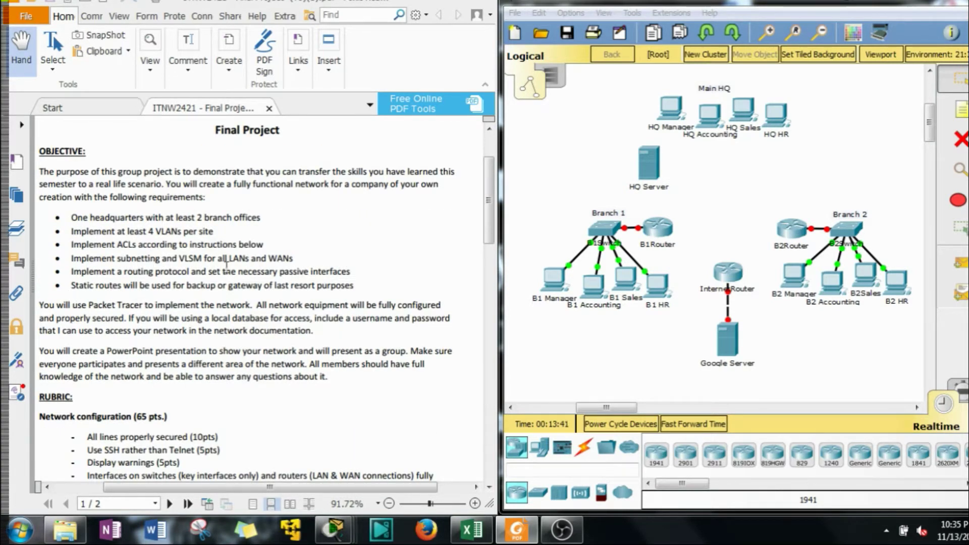
scroll(226, 263, up, 1)
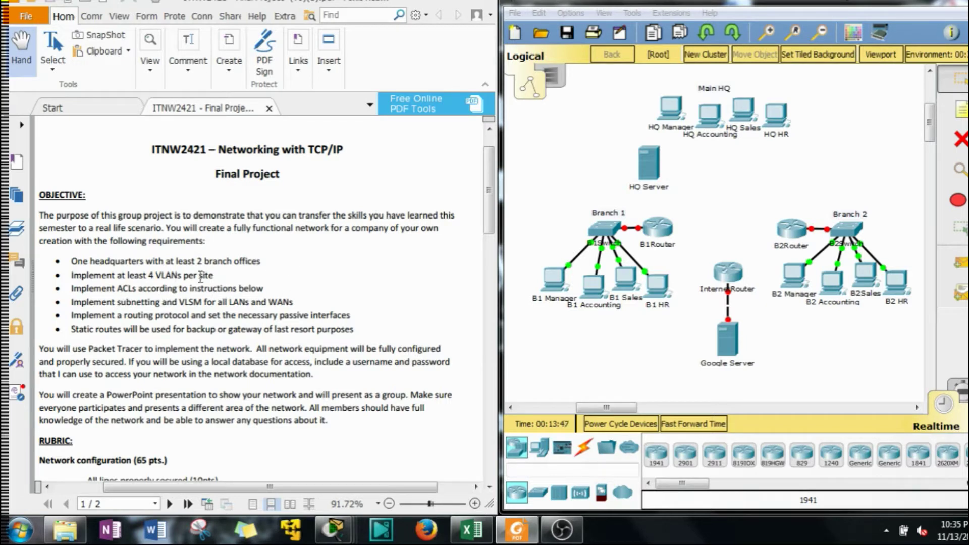
Marquee-select the Branch 2, Branch 1 and HQ device groups in the topology
drag(912, 337, 790, 278)
drag(737, 179, 836, 226)
drag(537, 207, 691, 295)
drag(829, 160, 619, 100)
click(899, 328)
drag(914, 318, 791, 278)
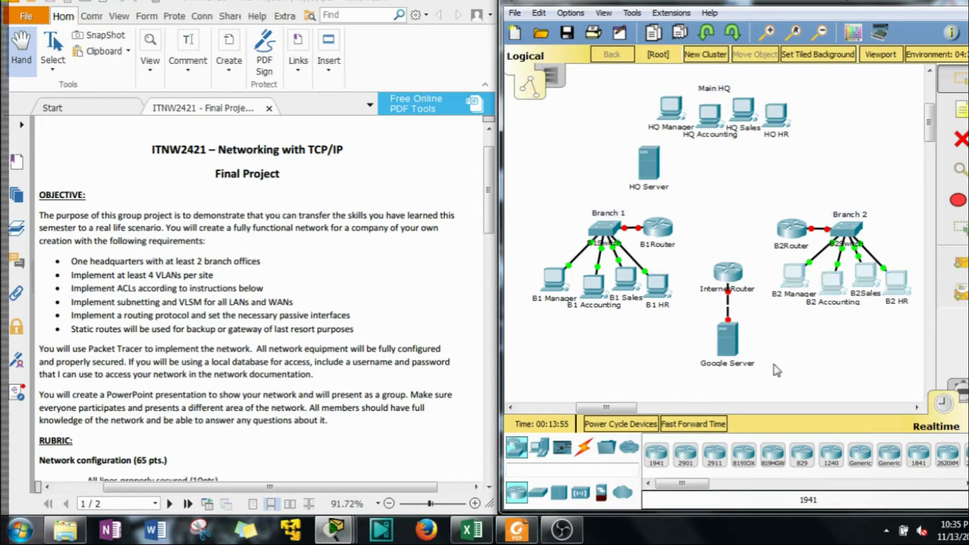
drag(665, 327, 554, 291)
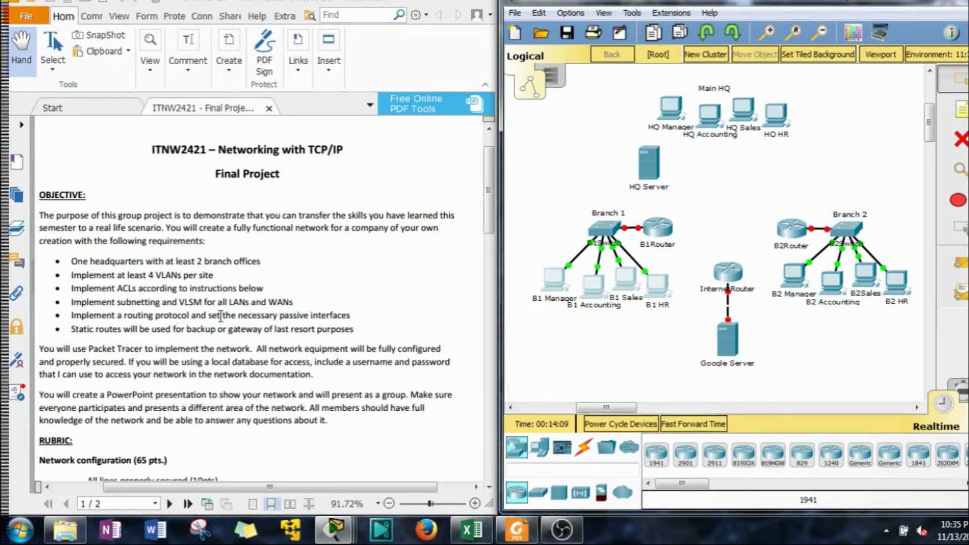
Highlight the routing protocol, static backup routes and gateway of last resort phrases
drag(353, 316, 103, 321)
click(207, 360)
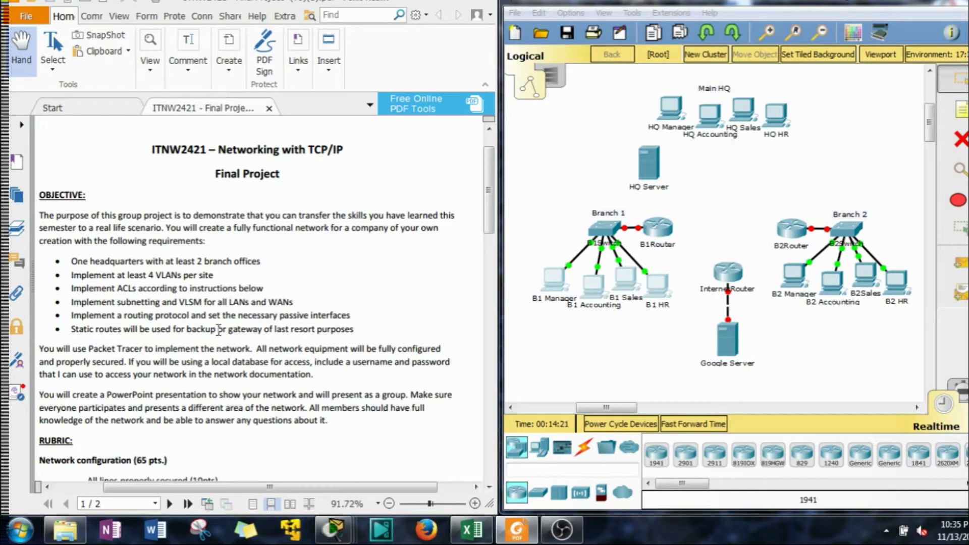
drag(218, 330, 84, 336)
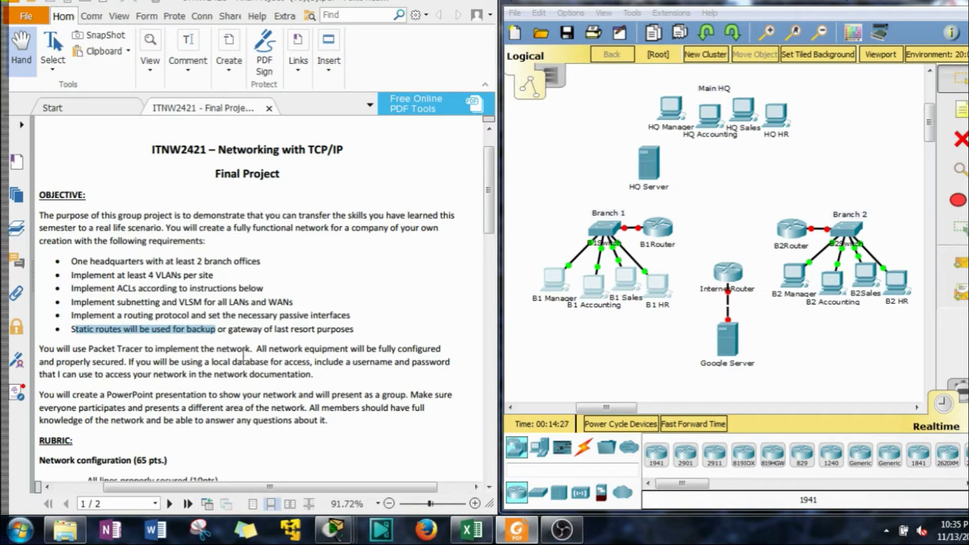
click(303, 342)
drag(354, 329, 235, 331)
click(217, 360)
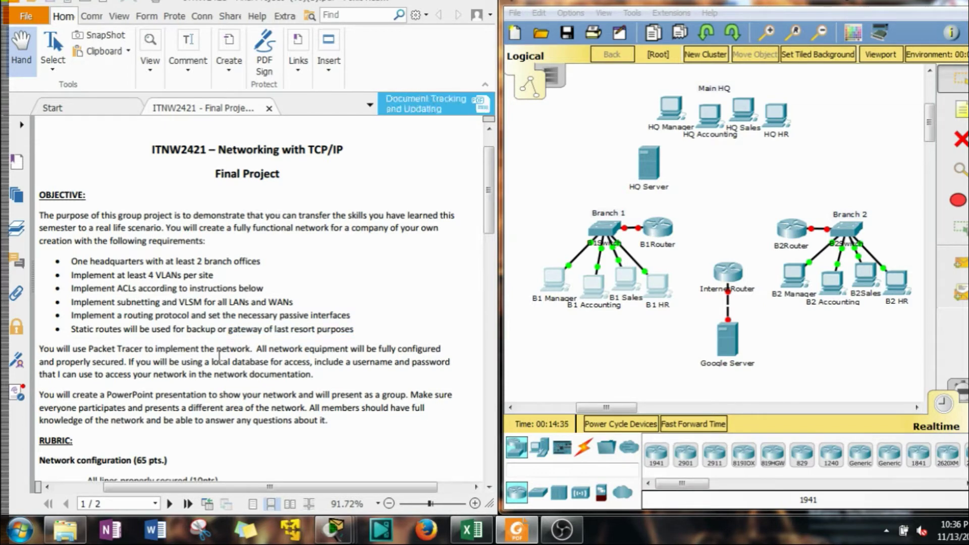
Scroll further down the rubric and highlight the word 'descriptions'
scroll(122, 359, down, 6)
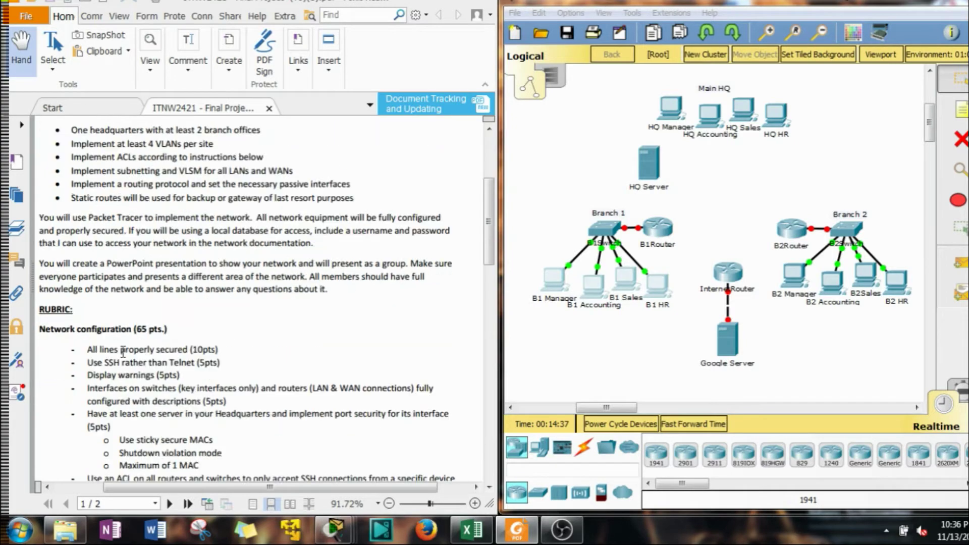
scroll(123, 352, down, 3)
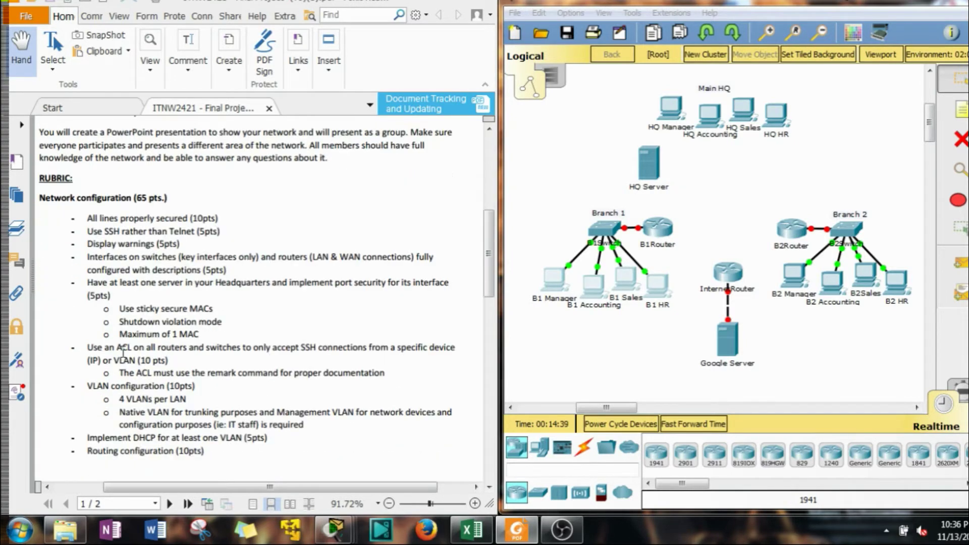
scroll(123, 351, down, 2)
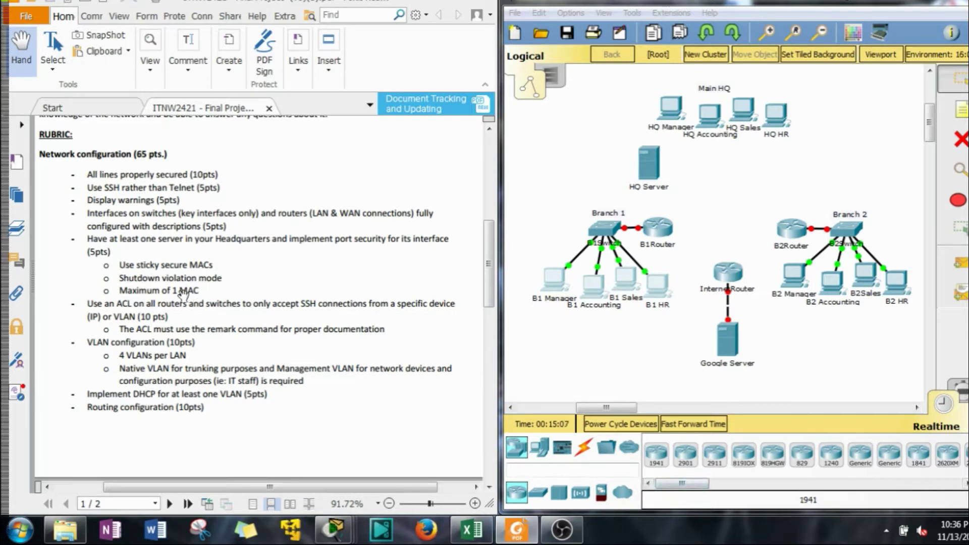
scroll(135, 285, down, 3)
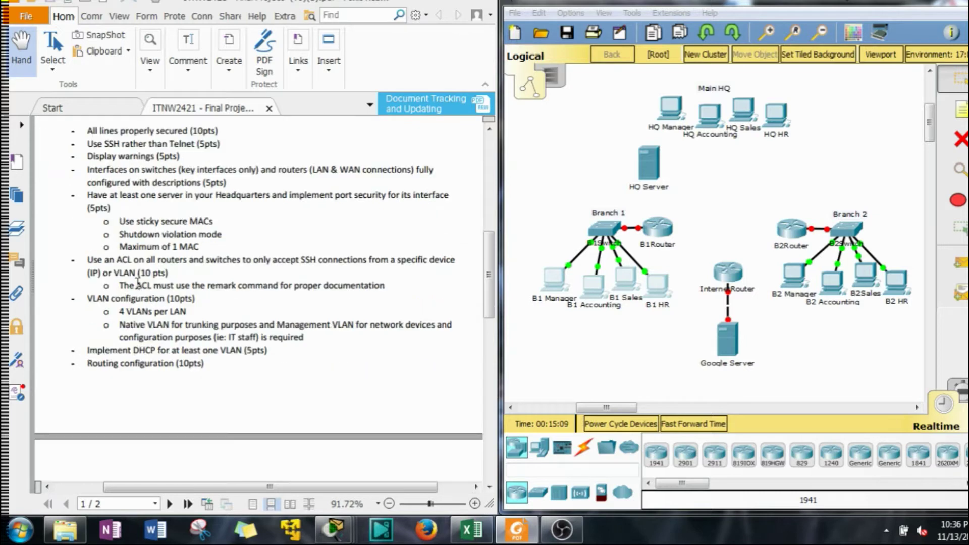
scroll(137, 284, down, 2)
scroll(138, 282, up, 3)
scroll(143, 272, up, 2)
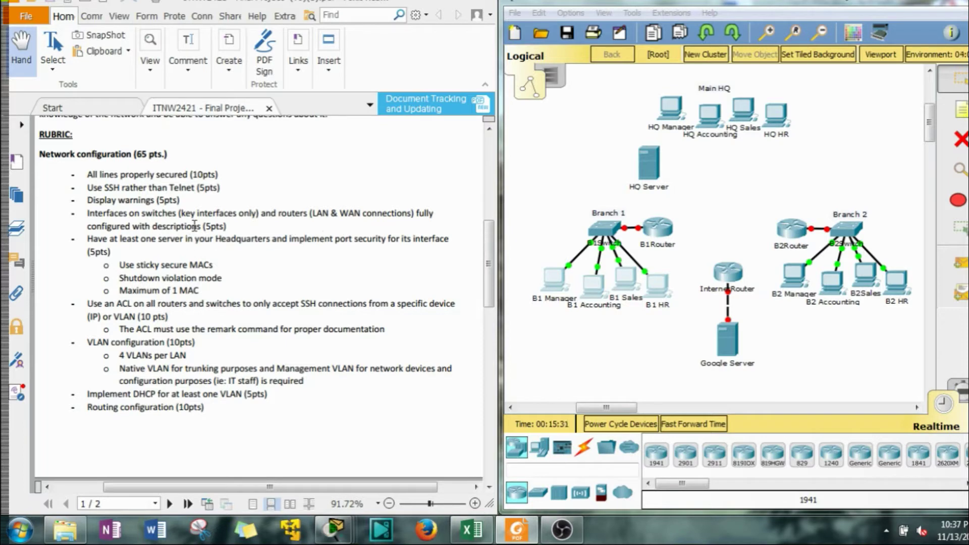
drag(201, 228, 152, 230)
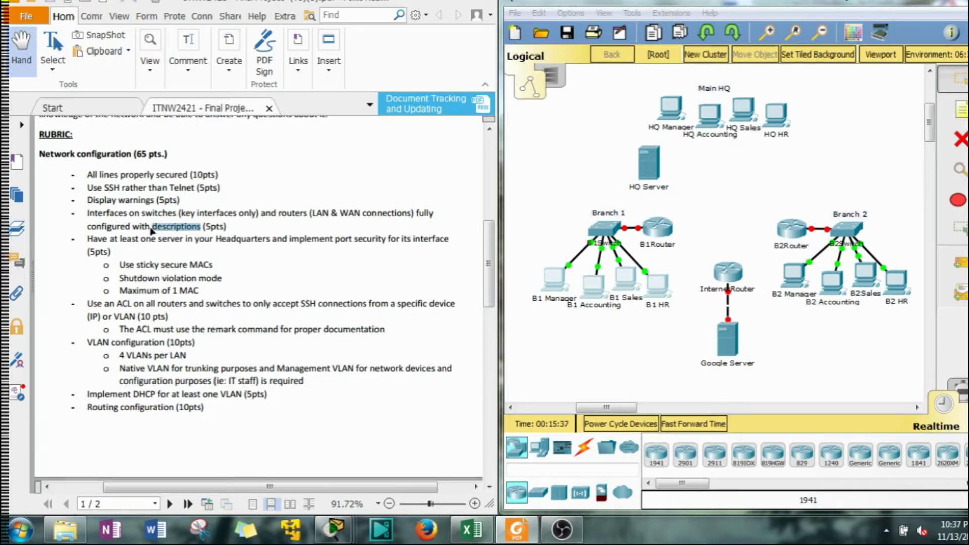
click(145, 241)
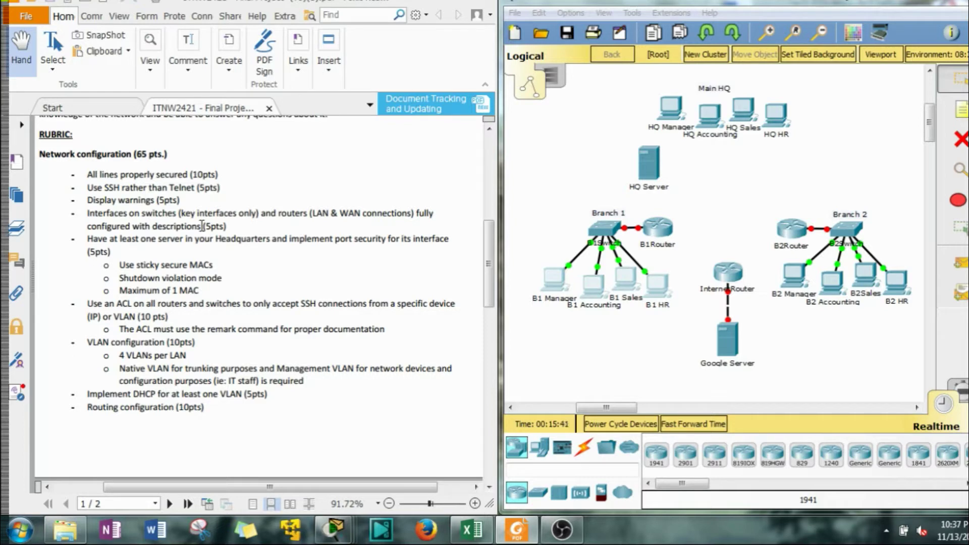
drag(195, 227, 154, 228)
click(146, 256)
Select HQ Server, then highlight the sticky secure MACs and maximum 1 MAC requirements
click(547, 262)
drag(594, 146, 685, 202)
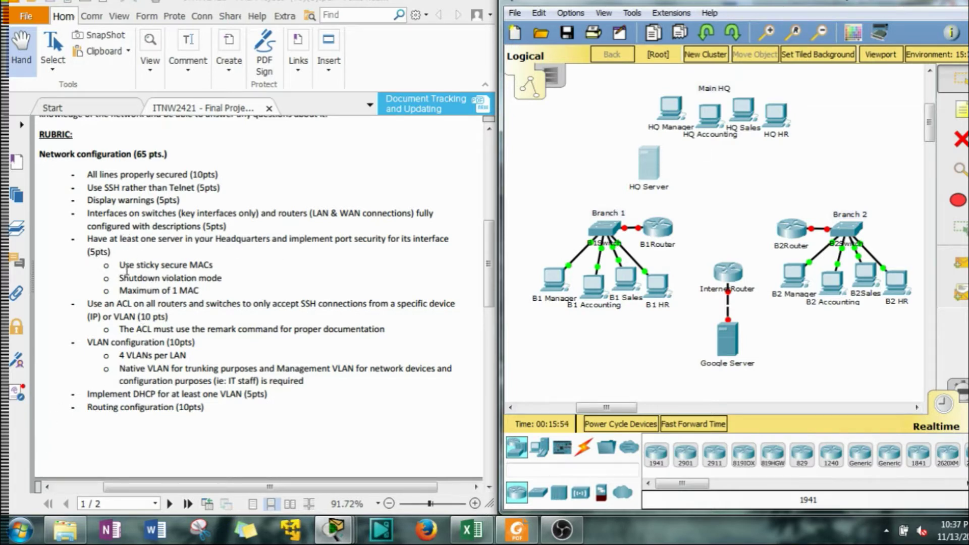
drag(121, 268, 202, 271)
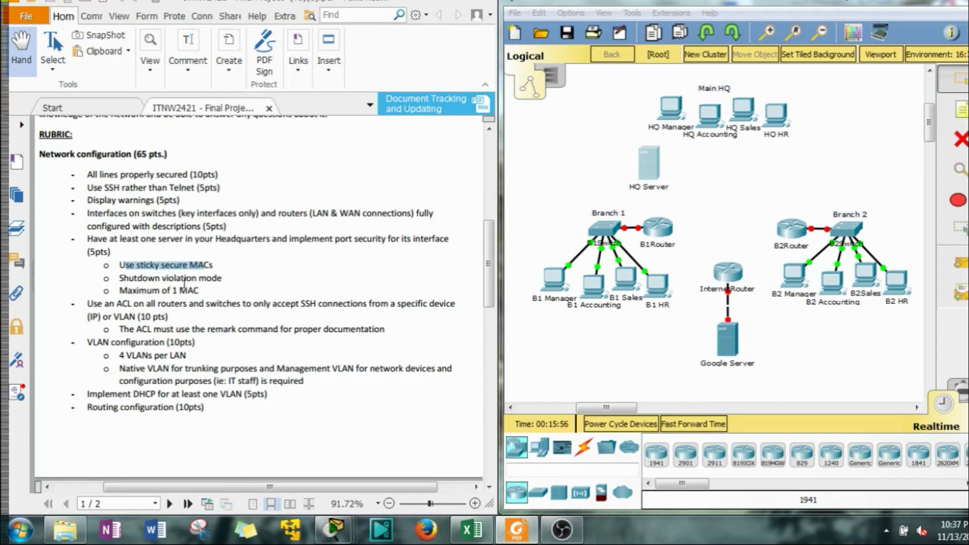
click(190, 295)
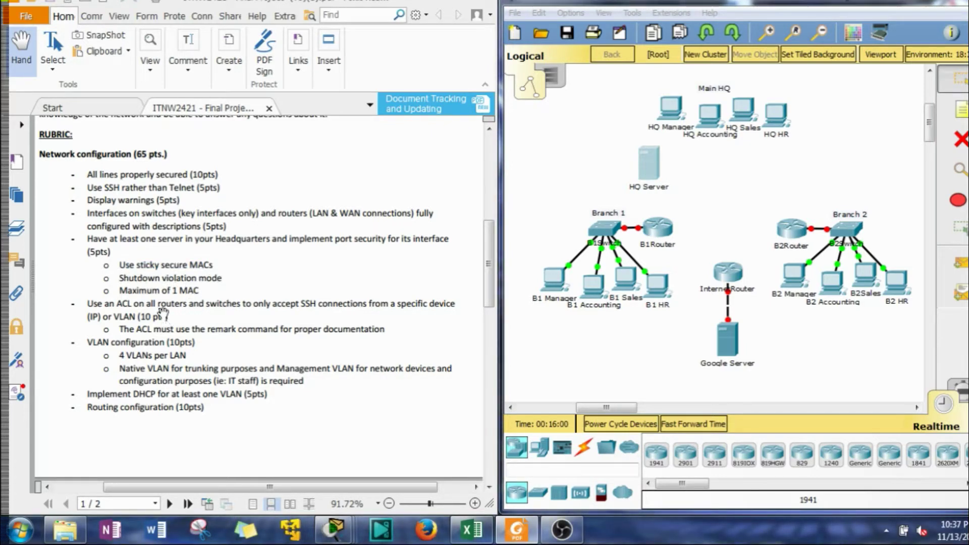
drag(121, 292, 185, 290)
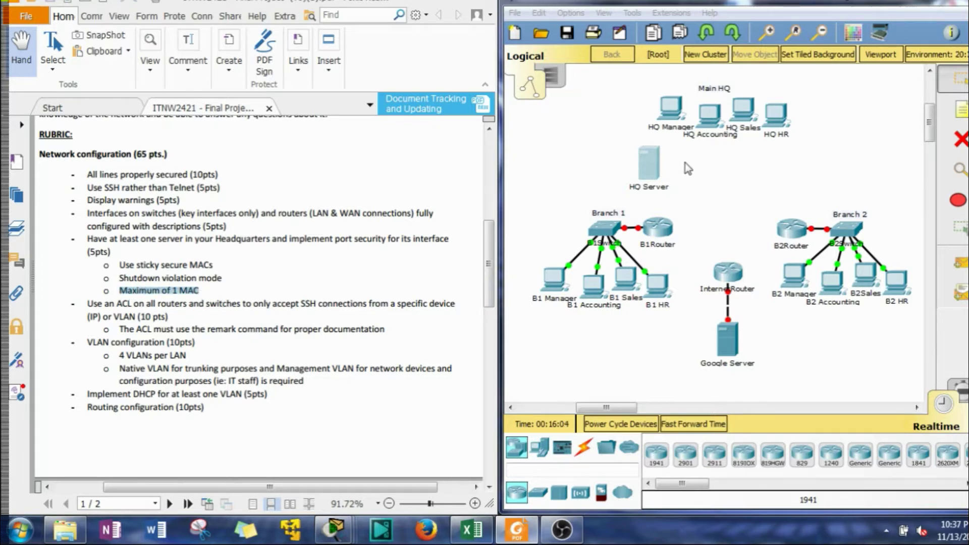
Scroll to the VLAN, DHCP and RIP items, select 'remark', and nudge HQ Server down
click(139, 305)
scroll(138, 304, down, 3)
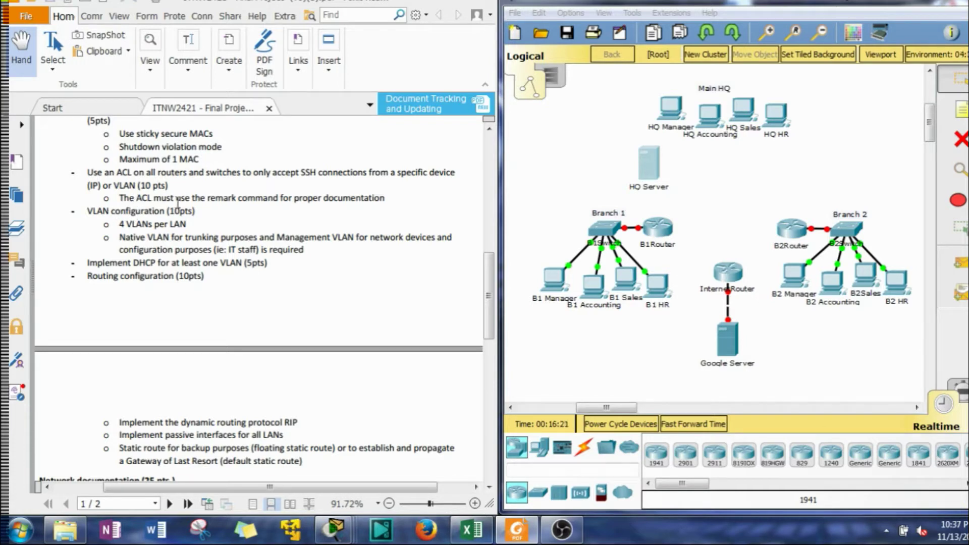
double_click(220, 199)
scroll(107, 225, down, 1)
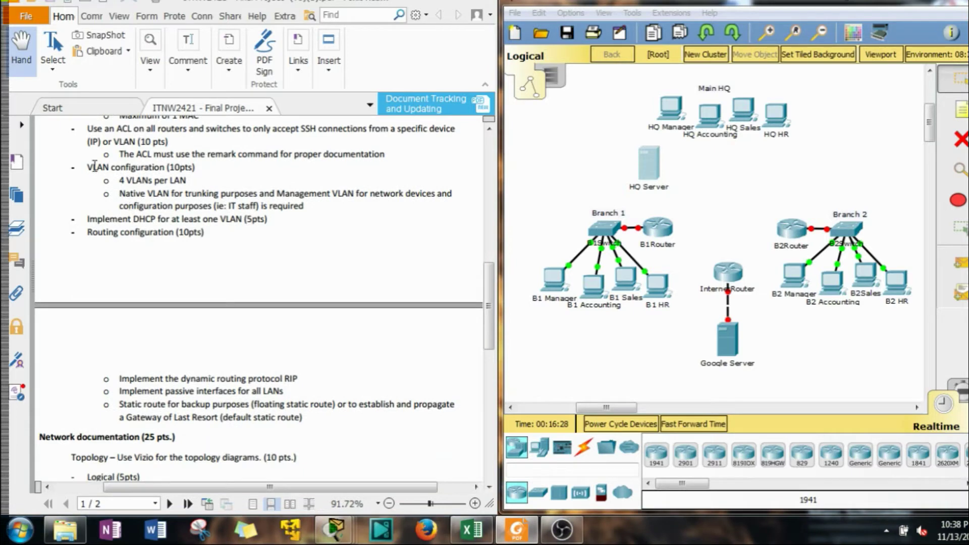
scroll(91, 187, up, 1)
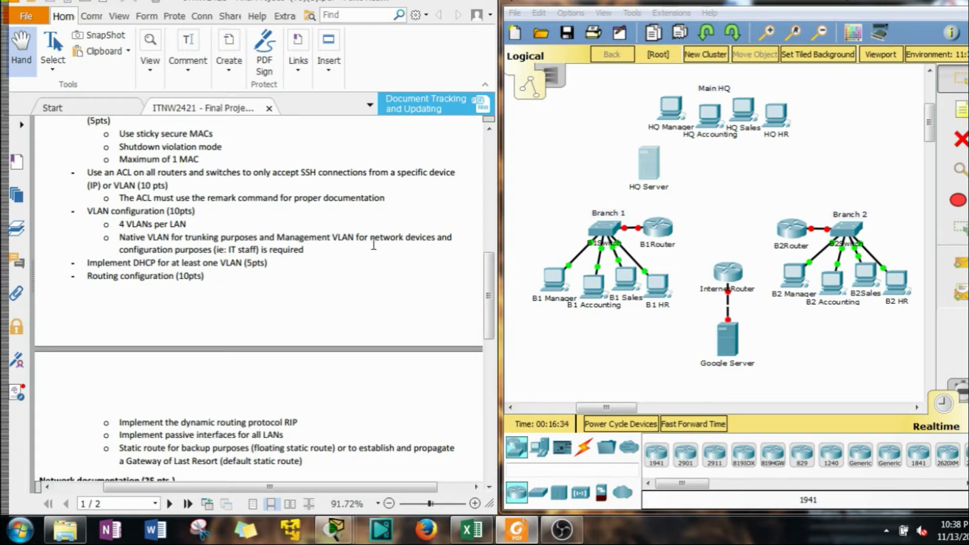
drag(128, 224, 150, 228)
drag(226, 249, 211, 245)
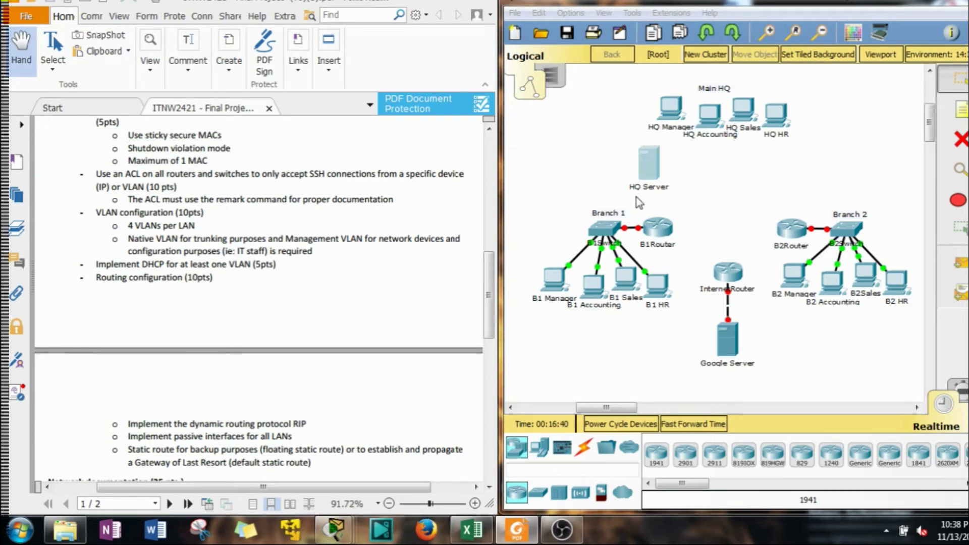
drag(636, 198, 637, 242)
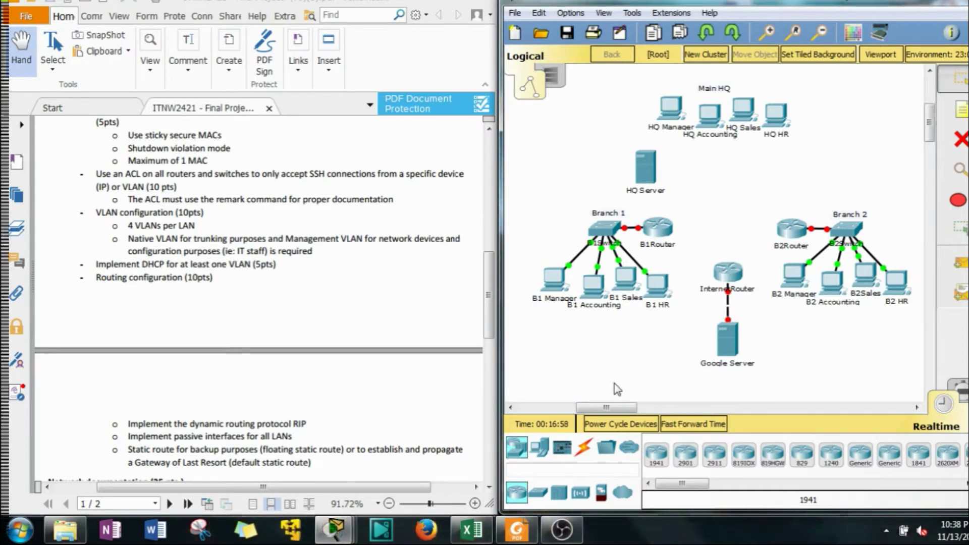
Add a 'DHCP' text note beside B2 HR in the Branch 2 LAN
drag(606, 407, 617, 407)
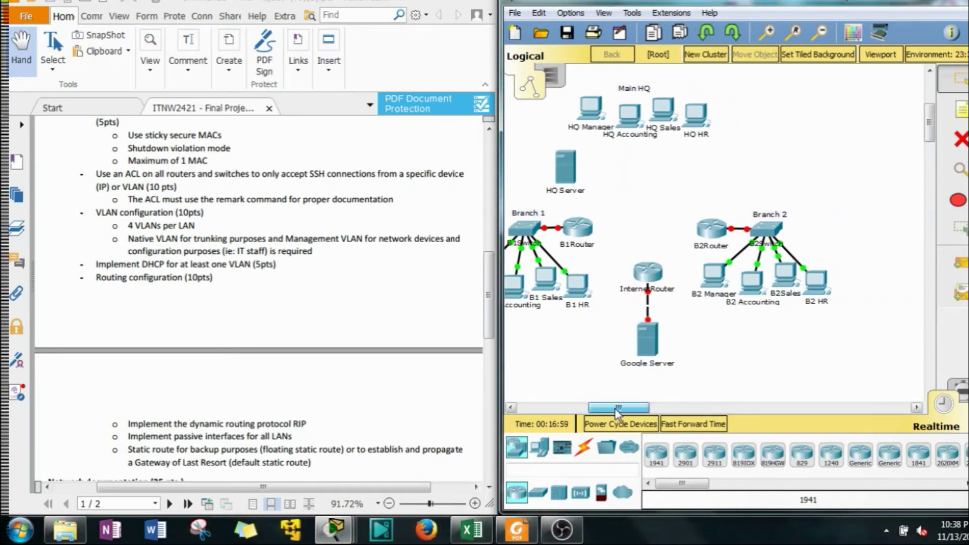
click(958, 110)
click(810, 247)
text(DHCP)
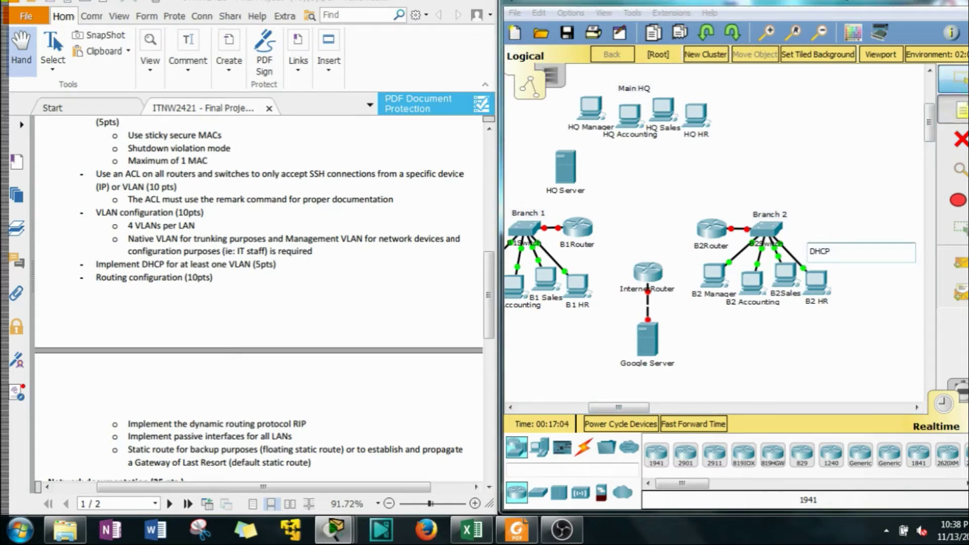
click(956, 79)
drag(833, 248, 827, 284)
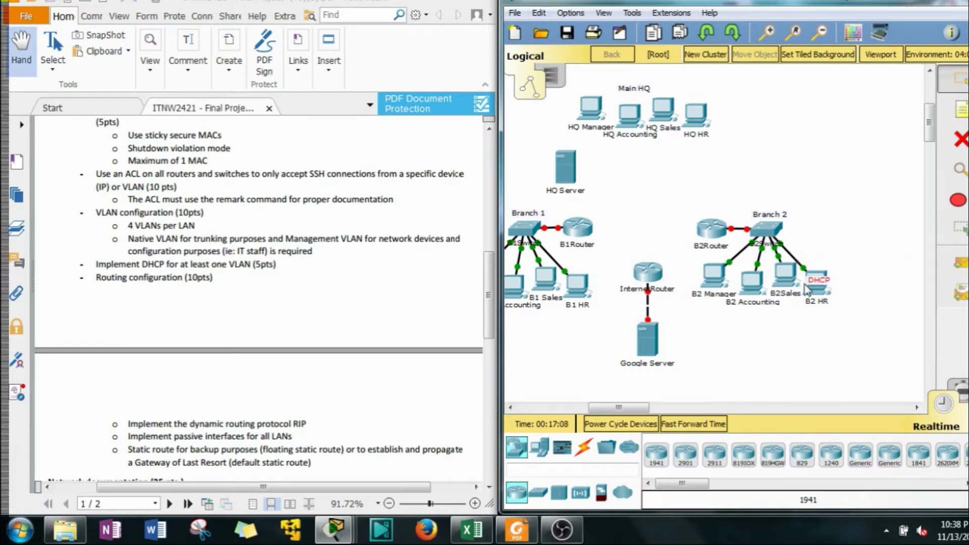
Bring the requirements PDF forward and scroll to page 2's routing items
mouse_move(620, 408)
mouse_down()
mouse_move(595, 408)
mouse_move(607, 408)
mouse_up()
click(332, 288)
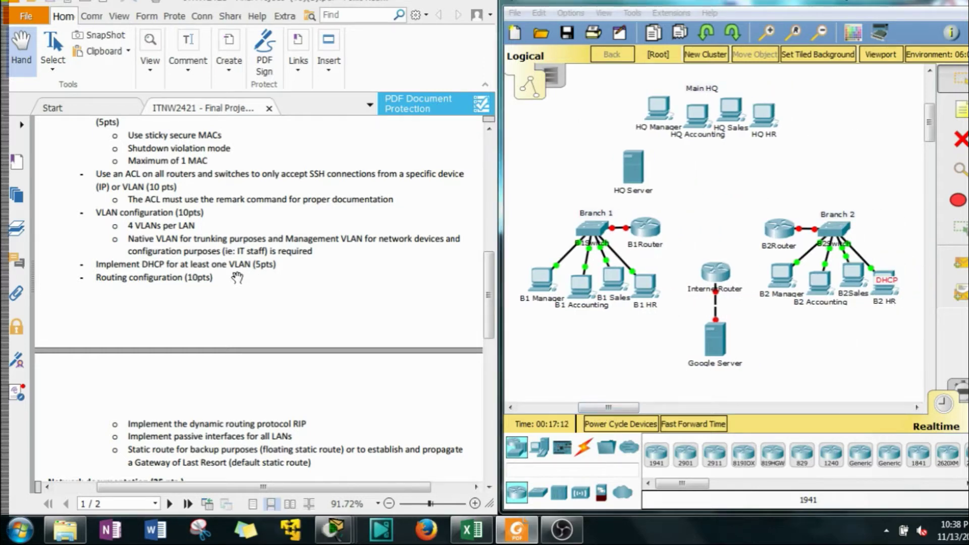
scroll(222, 278, down, 3)
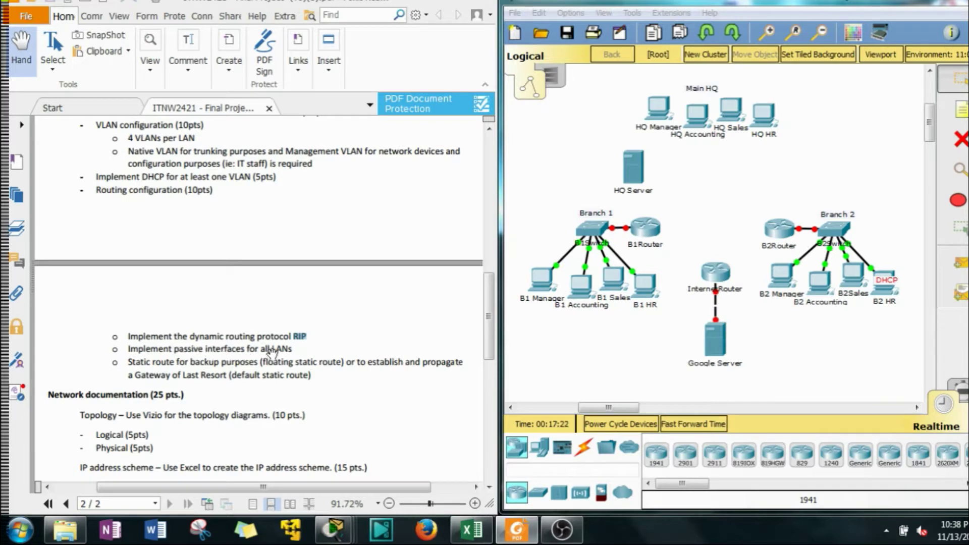
Marquee-select the Branch 1, B1 PCs, Branch 2 and HQ PC groups in the topology
drag(522, 223, 538, 279)
click(636, 342)
drag(560, 209, 624, 248)
drag(902, 325, 816, 200)
drag(821, 136, 585, 137)
Scroll the requirements PDF down to Network documentation, Extra Credit and Deliverables
click(308, 337)
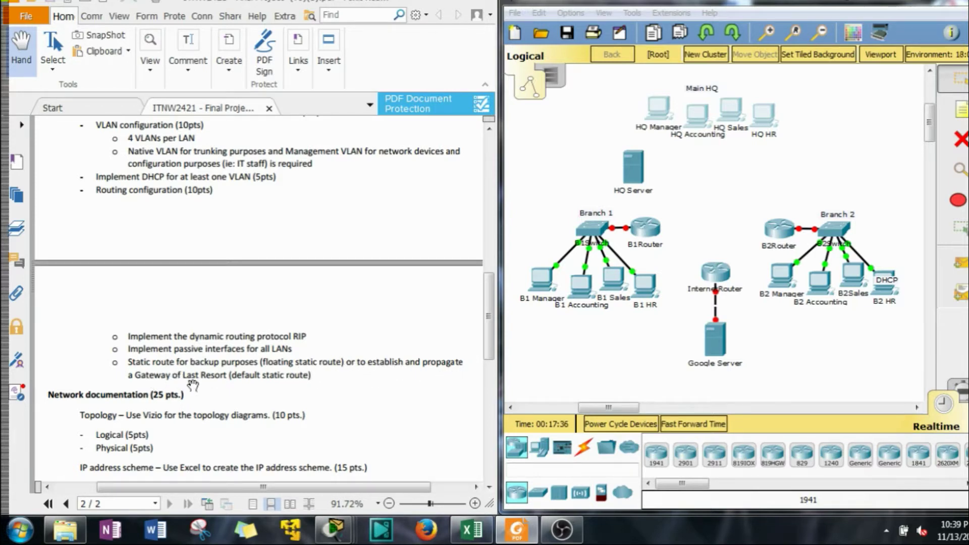
scroll(268, 395, down, 2)
scroll(268, 394, down, 2)
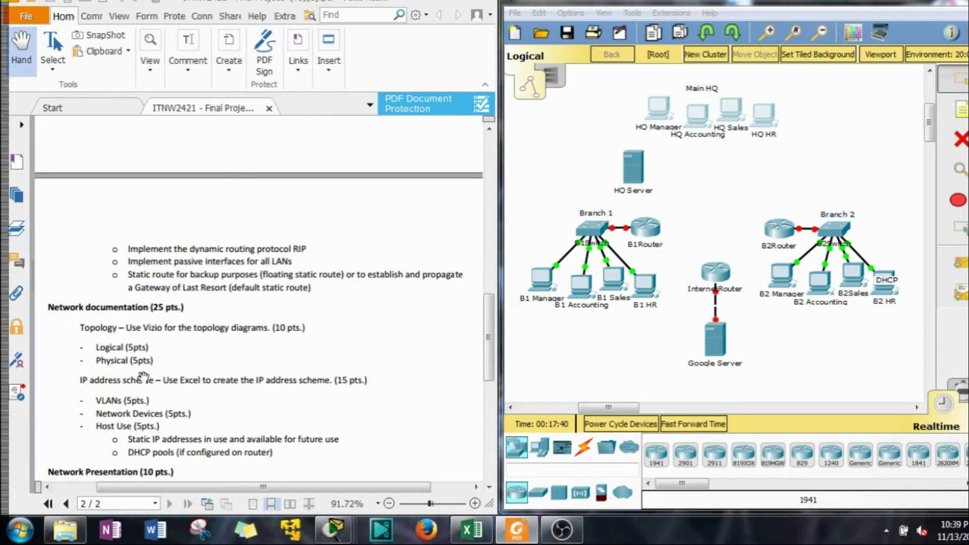
scroll(147, 374, down, 4)
scroll(160, 444, down, 4)
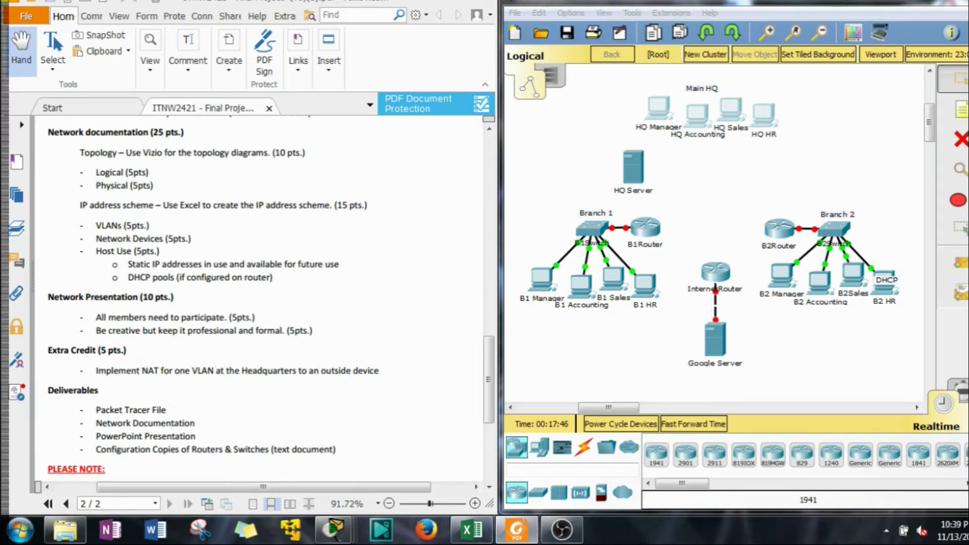
click(471, 530)
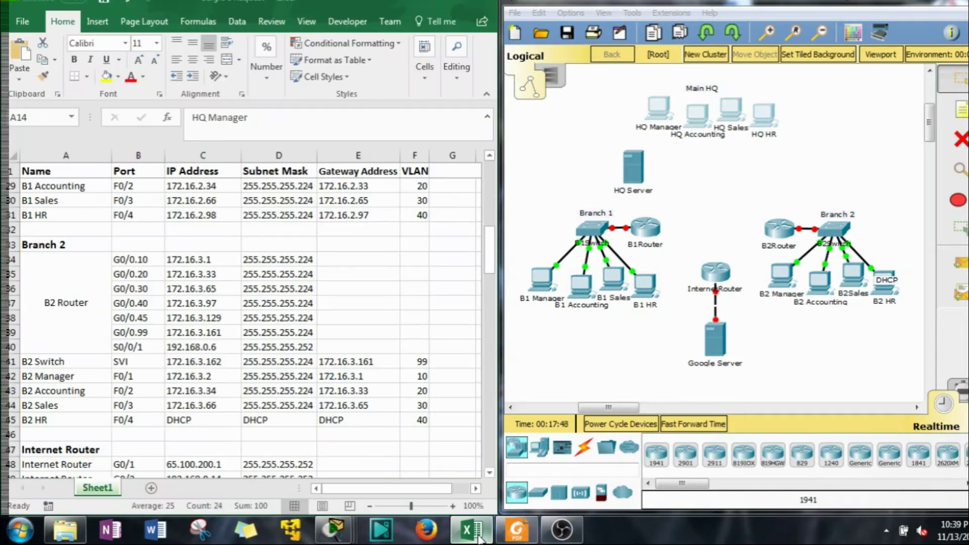
scroll(349, 435, up, 9)
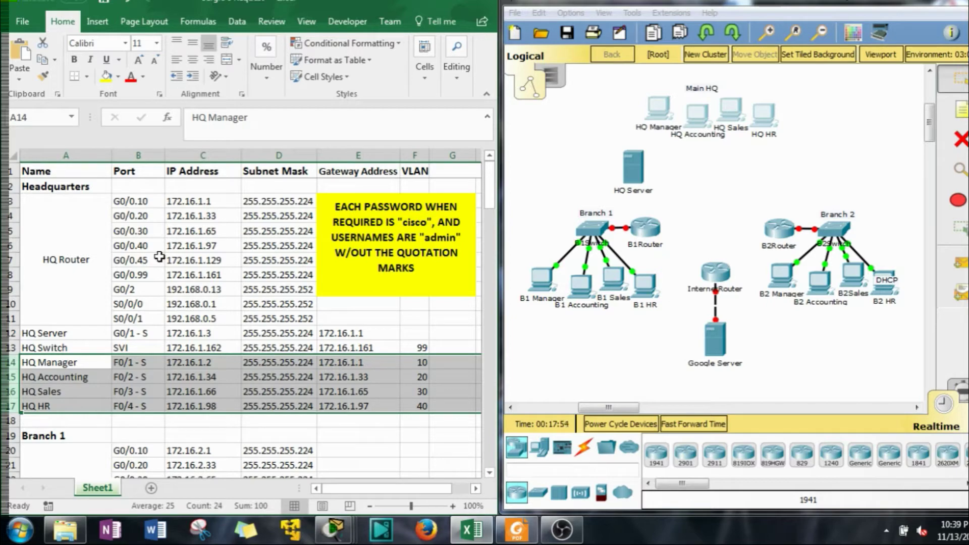
scroll(173, 244, down, 10)
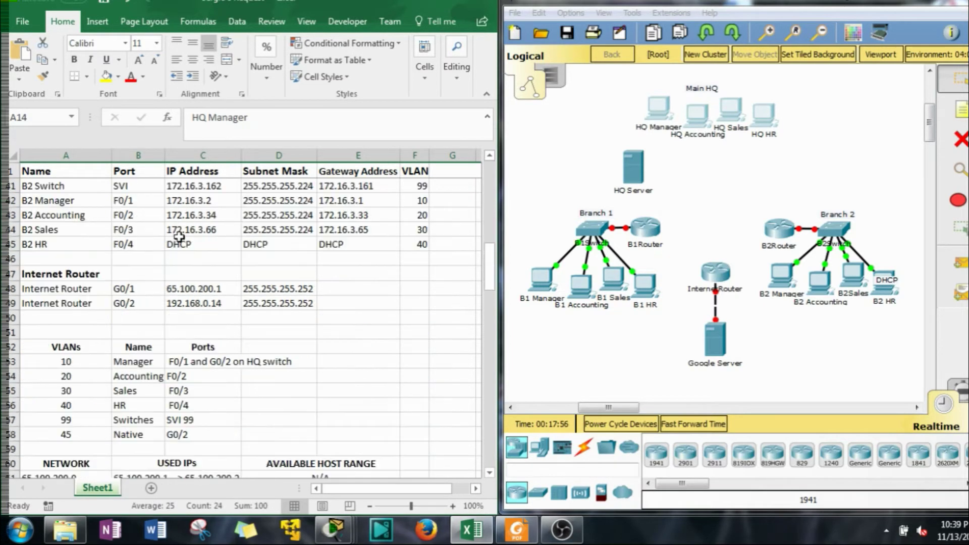
scroll(179, 237, down, 10)
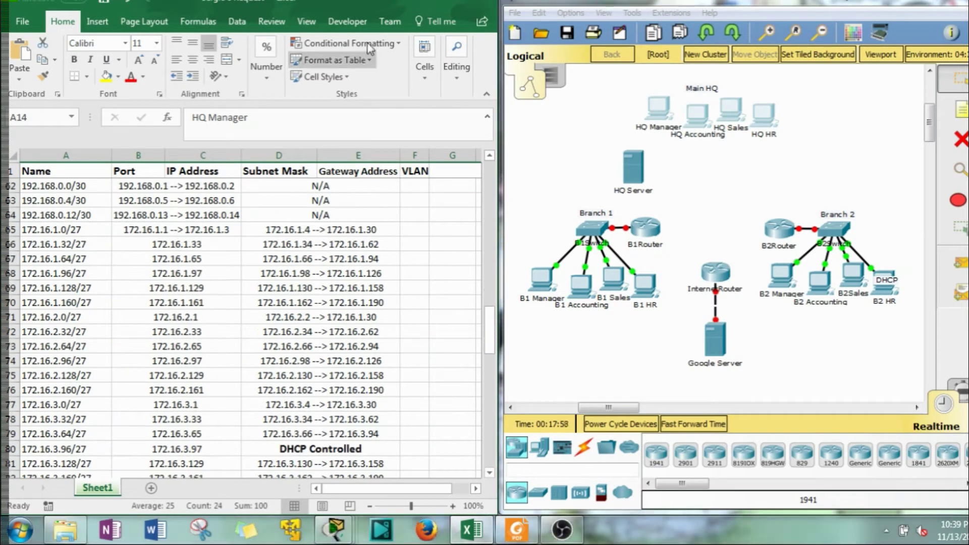
key(alt+Tab)
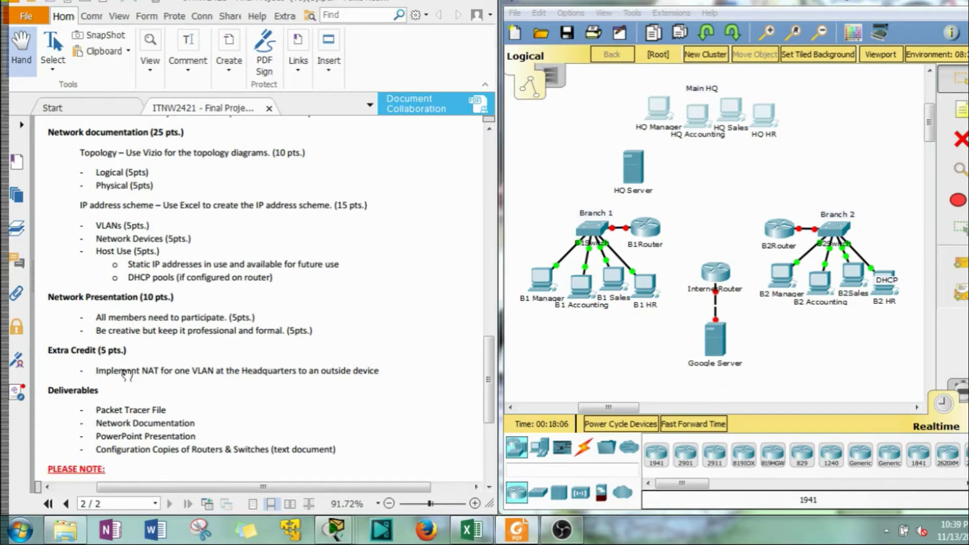
Scroll to the PDF's closing PLEASE NOTE section and open B1Router's device window
scroll(127, 375, down, 3)
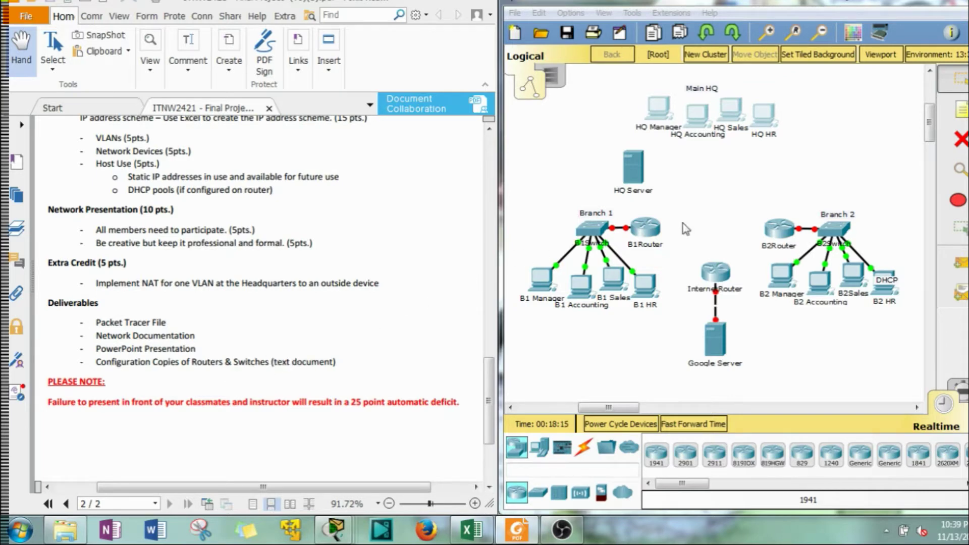
click(651, 230)
On B1Router's CLI, enter enable mode and page through the 'show run' output
click(427, 117)
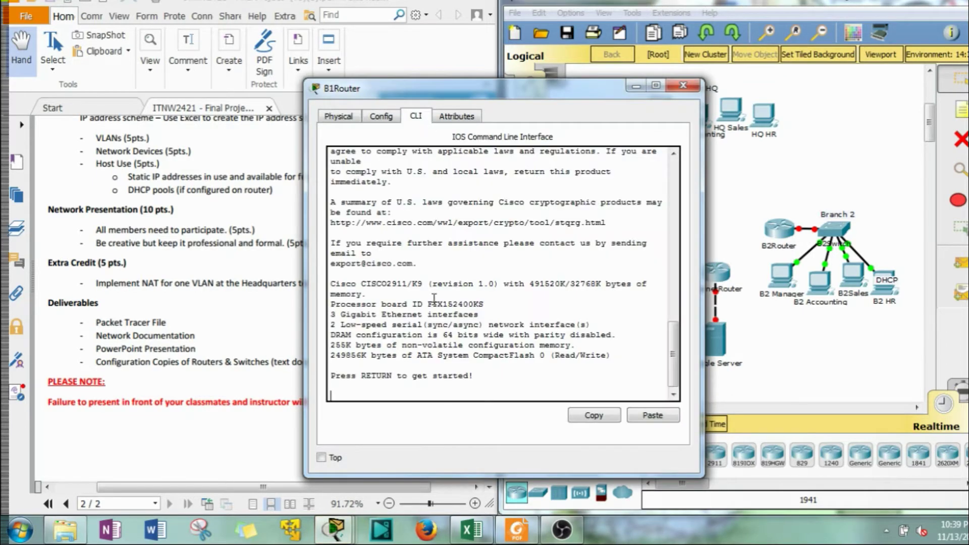
key(Return)
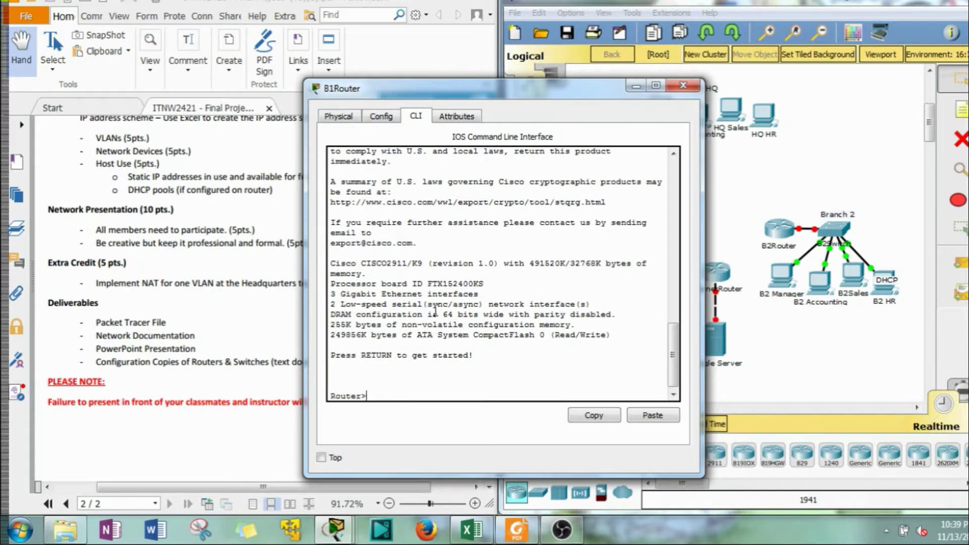
text(en)
key(Return)
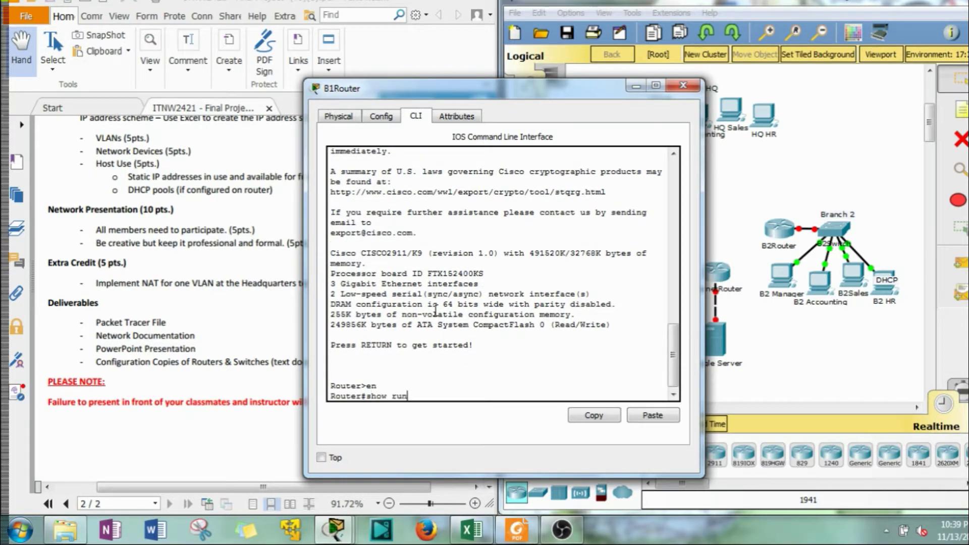
text(show run)
key(Return)
key(space)
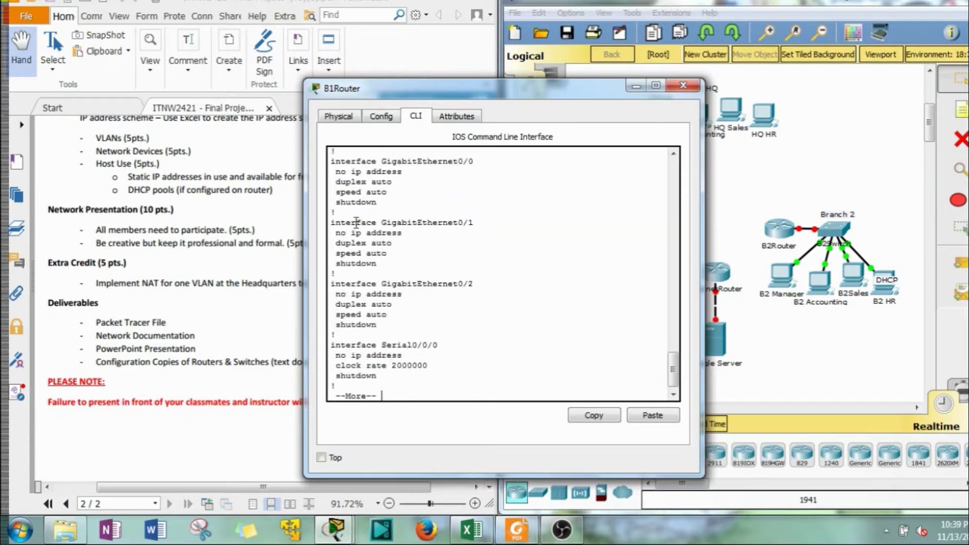
key(space)
Scroll back up, select the running configuration text, and glance at the requirements PDF
scroll(356, 222, up, 10)
scroll(355, 222, up, 15)
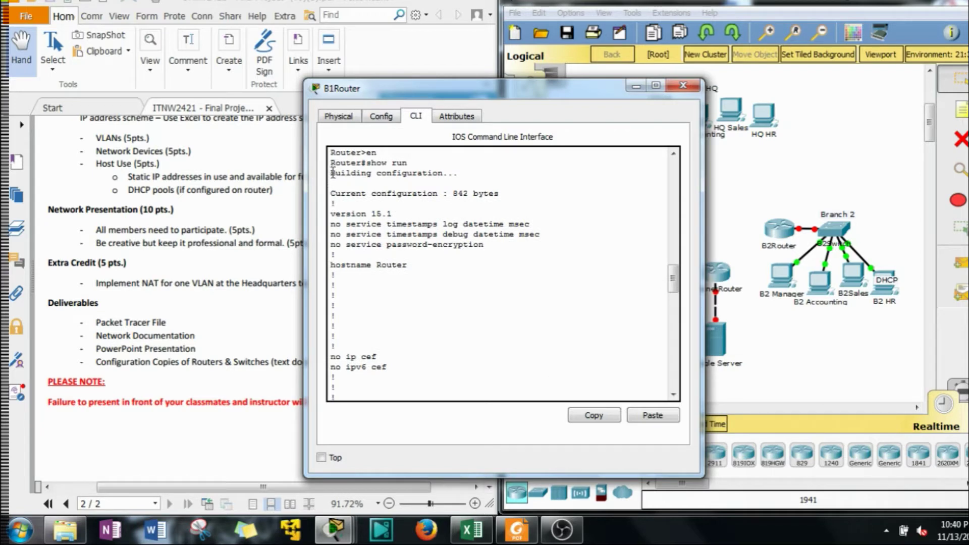
drag(331, 193, 339, 359)
click(195, 339)
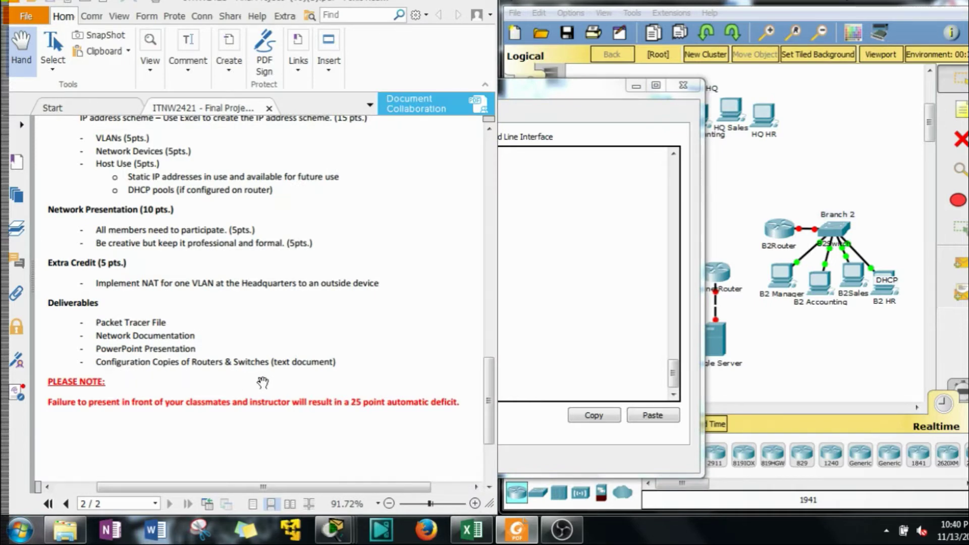
click(634, 240)
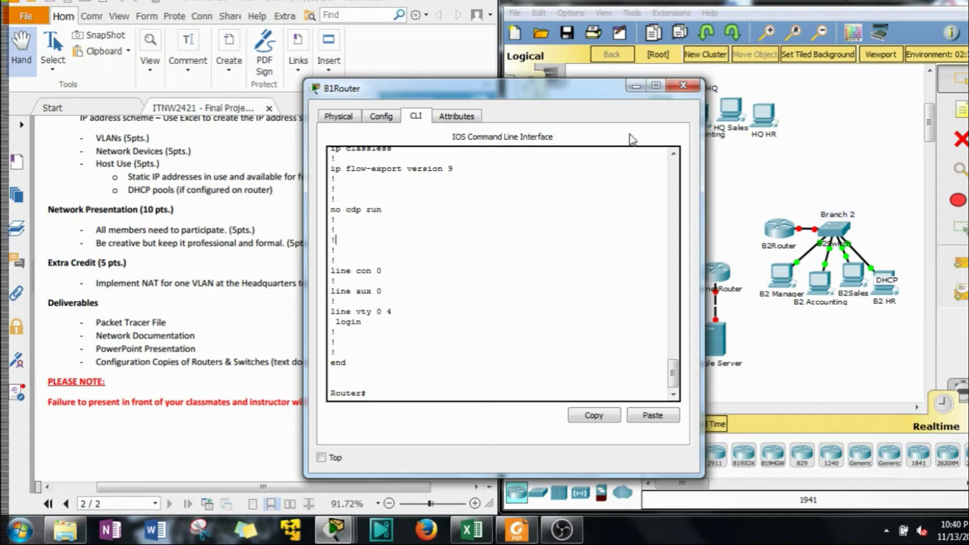
Minimize B1Router's window and the PDF, and bring back the Excel IP address scheme
click(635, 85)
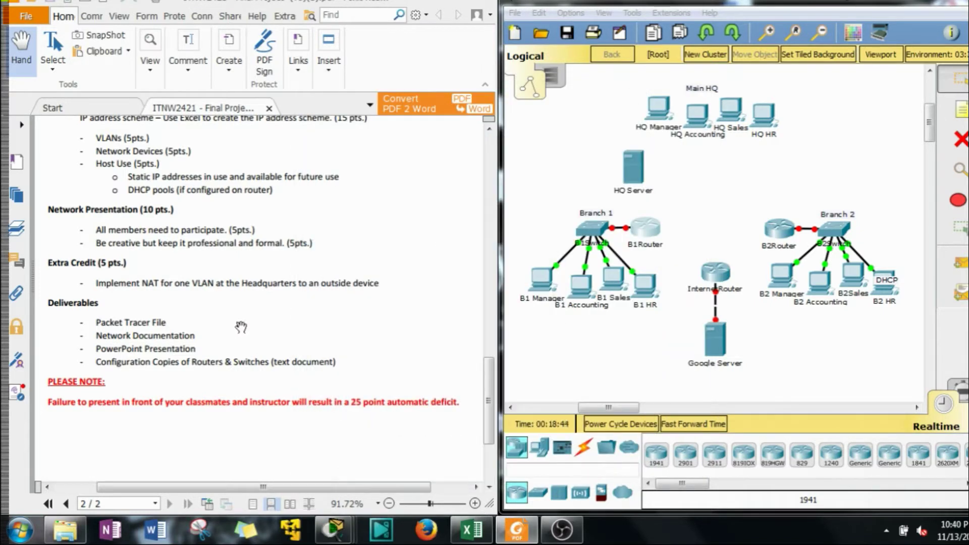
scroll(219, 331, up, 15)
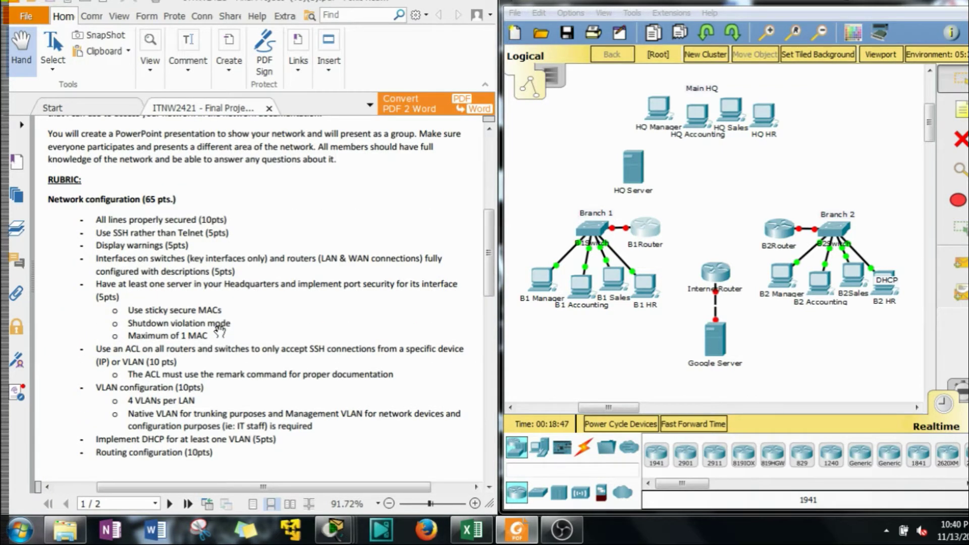
scroll(219, 332, down, 1)
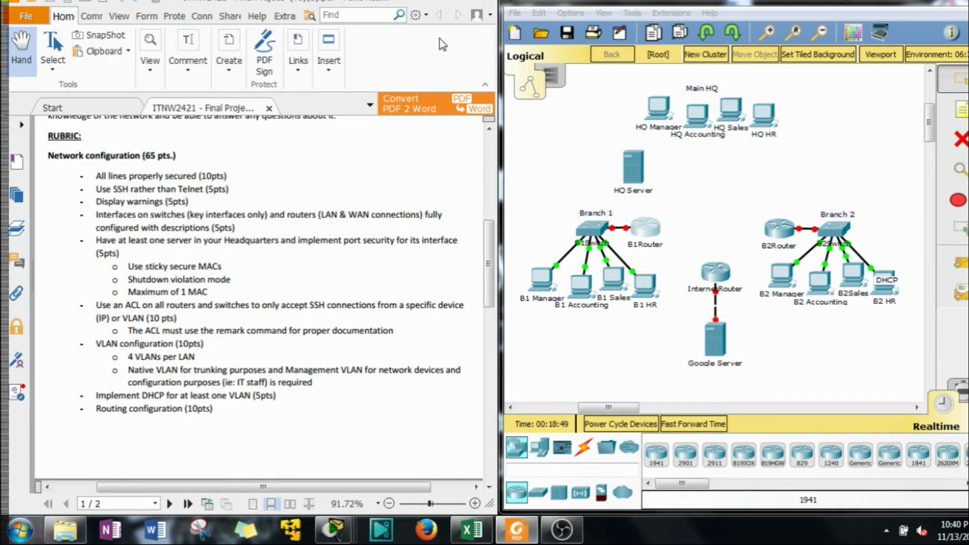
click(437, 3)
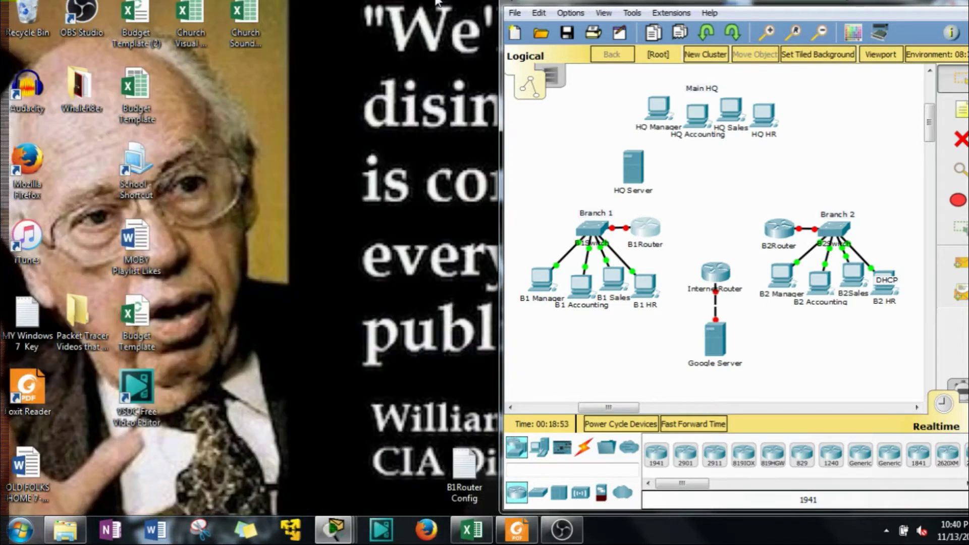
click(471, 528)
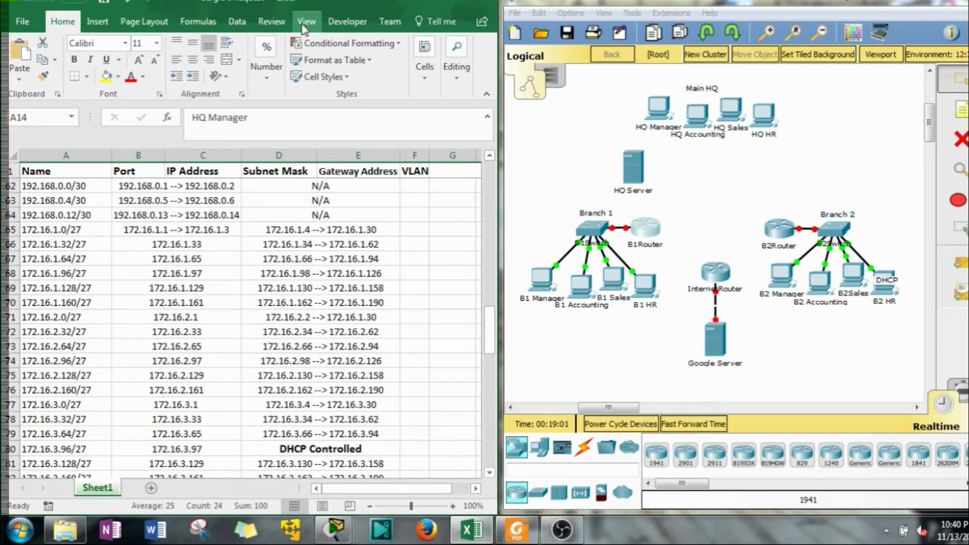
Place a 2911 router near HQ Server, install an HWIC-2T card and power it on
click(714, 454)
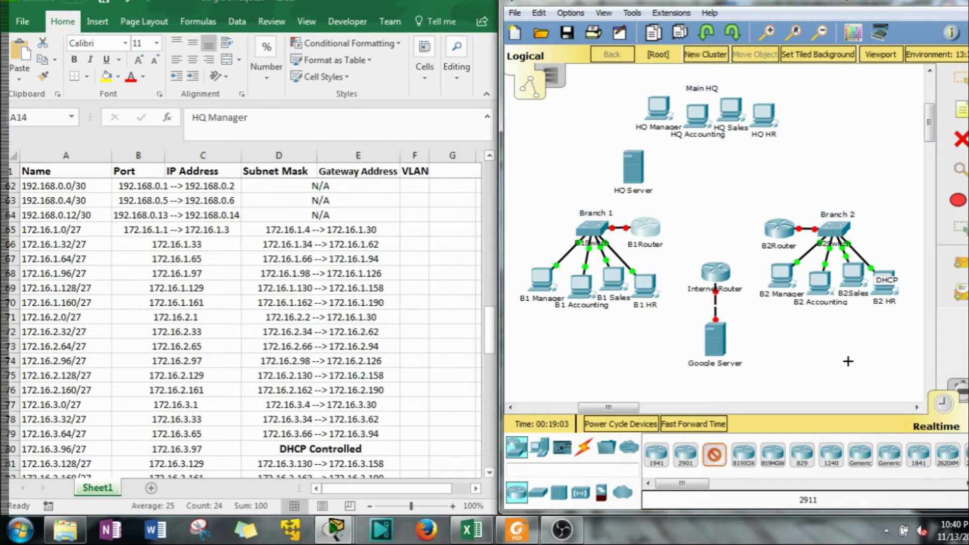
click(707, 176)
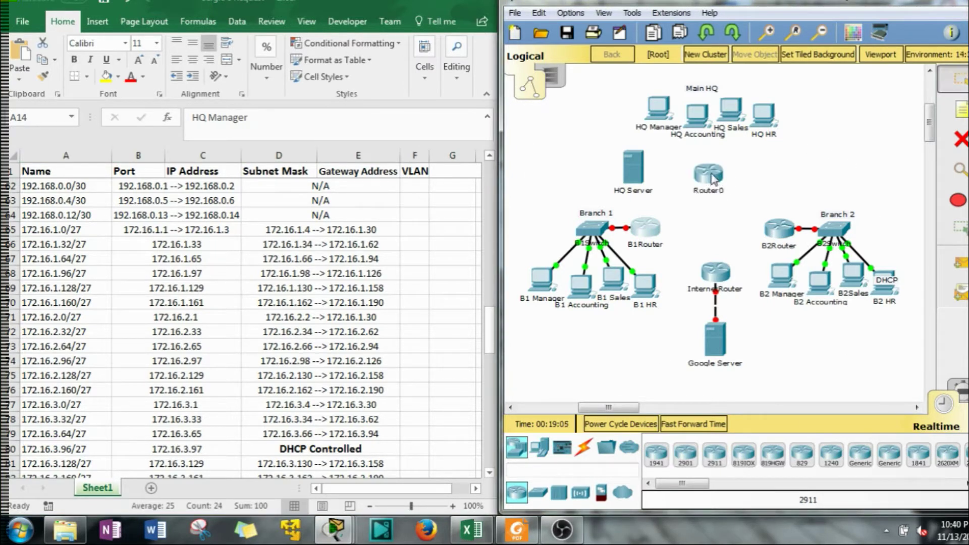
drag(713, 177, 717, 173)
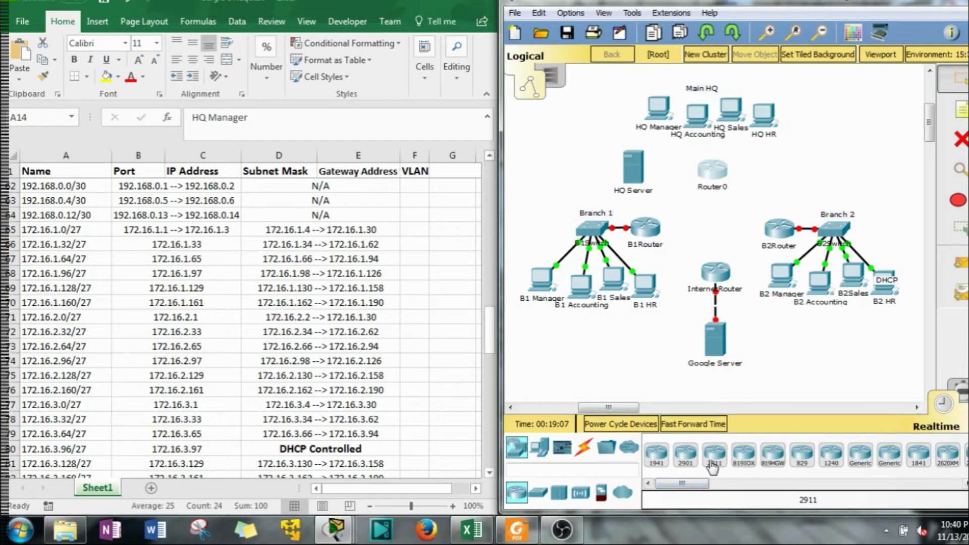
click(726, 174)
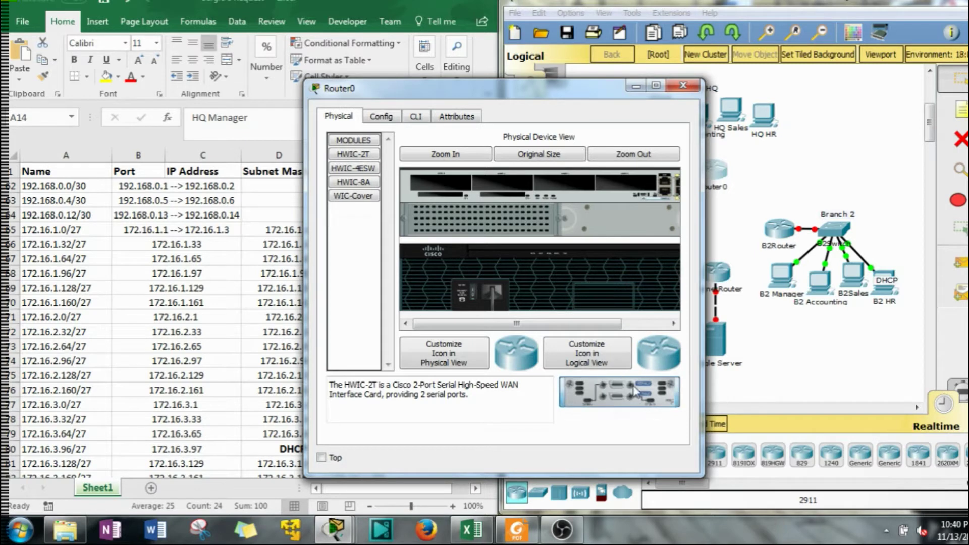
drag(595, 388, 630, 189)
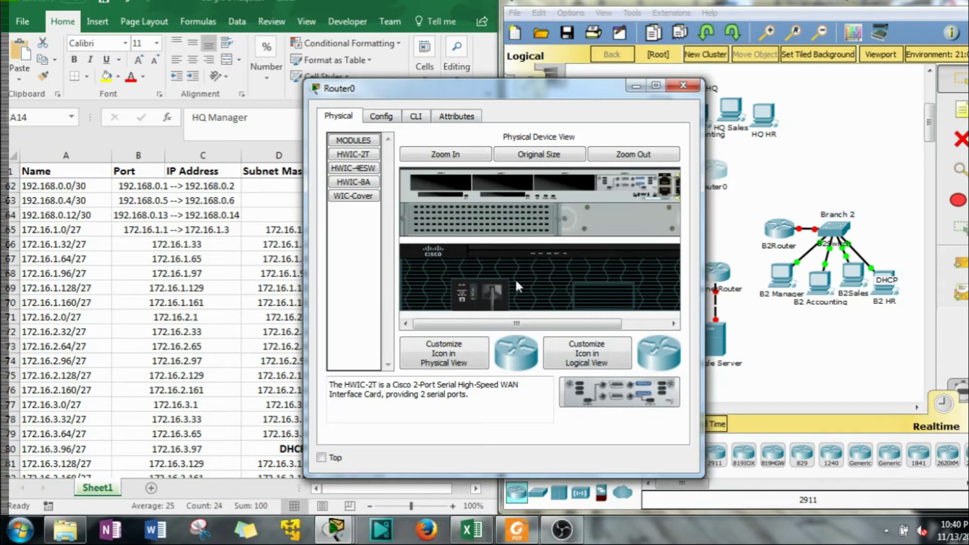
click(474, 294)
click(682, 86)
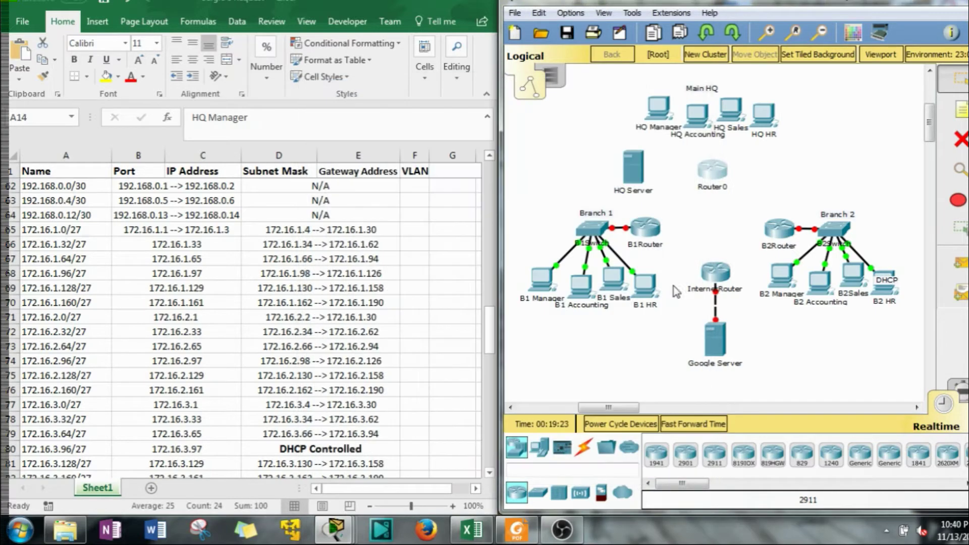
click(585, 449)
Move Router0 down and cable B1Router's serial port to Router0 Serial0/0/0 with Serial DTE
drag(716, 174, 712, 198)
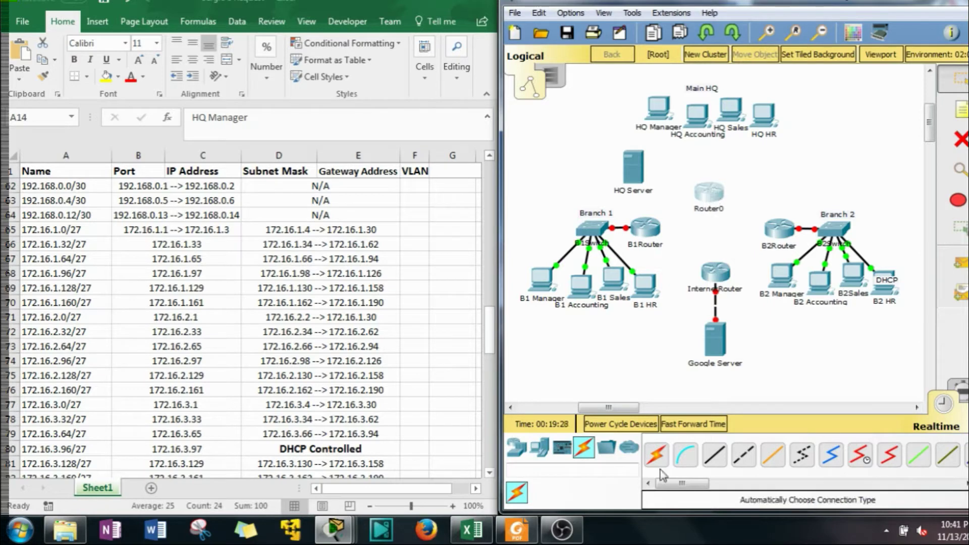
click(890, 457)
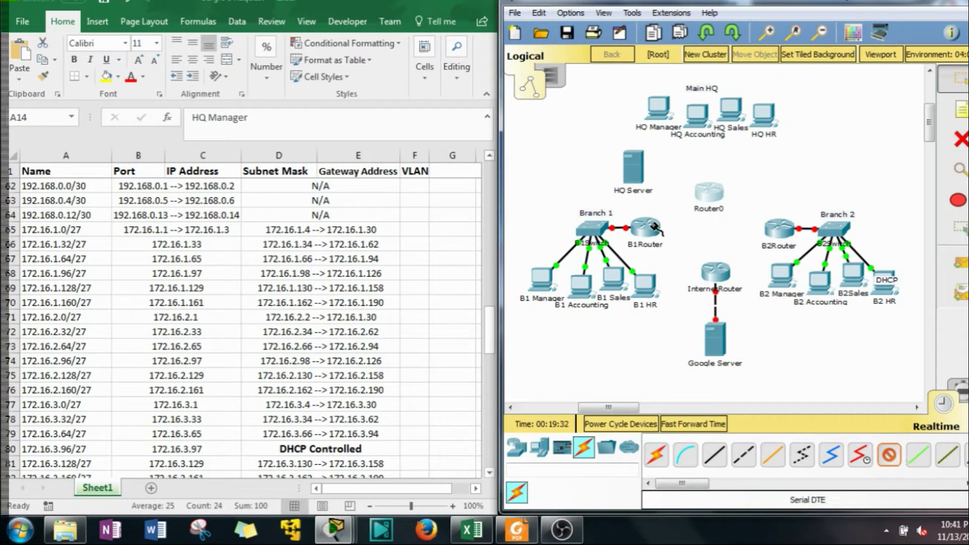
click(654, 227)
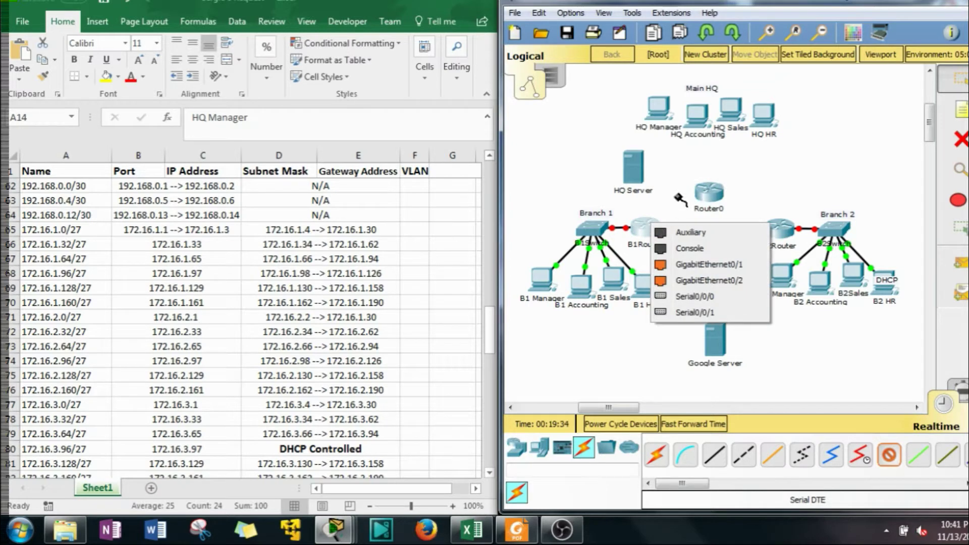
click(714, 298)
click(707, 193)
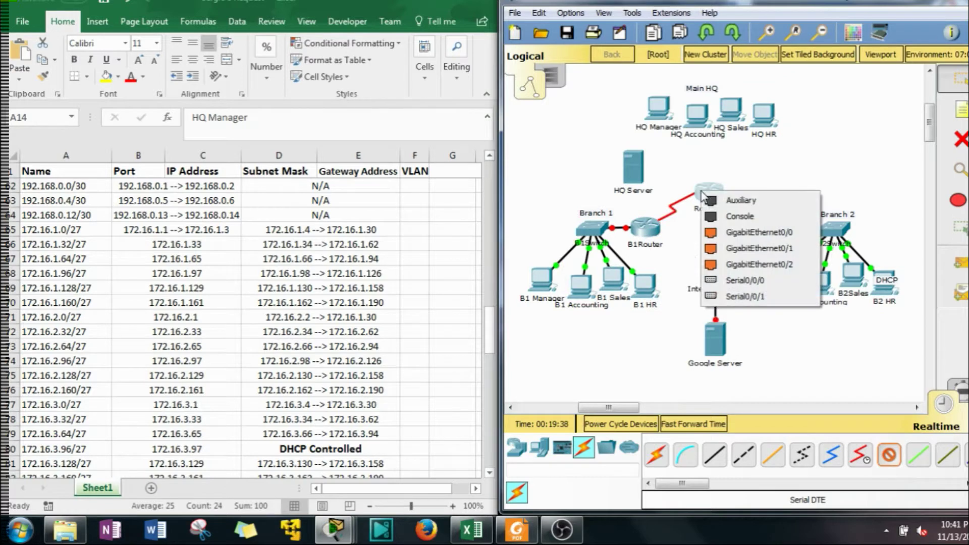
click(740, 285)
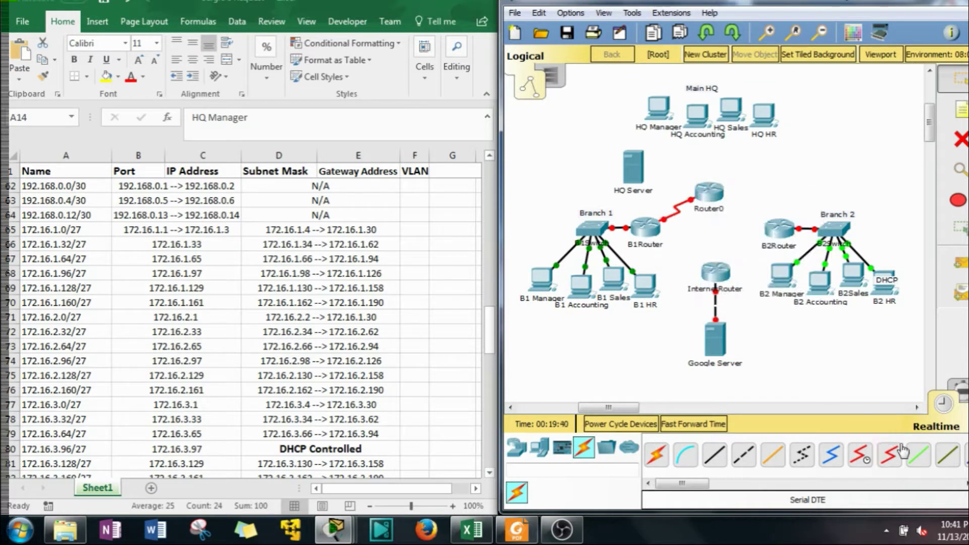
Cable Router0 Serial0/0/1 to B2Router Serial0/0/1 with a second serial link
click(713, 194)
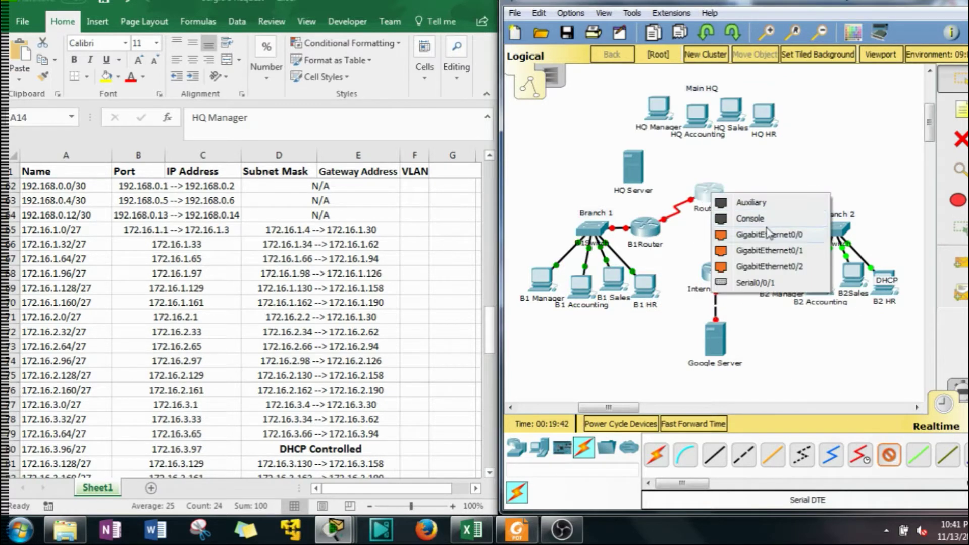
click(782, 286)
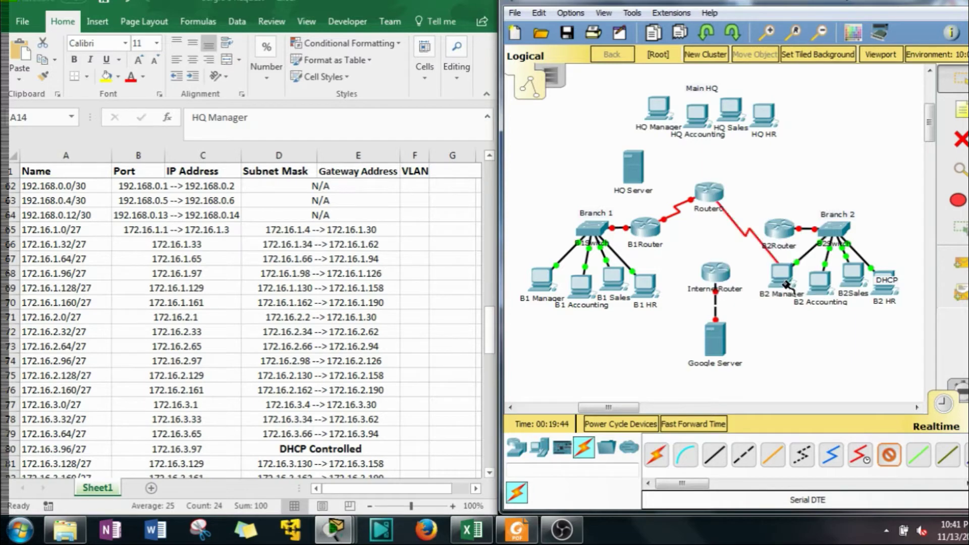
click(780, 228)
click(812, 317)
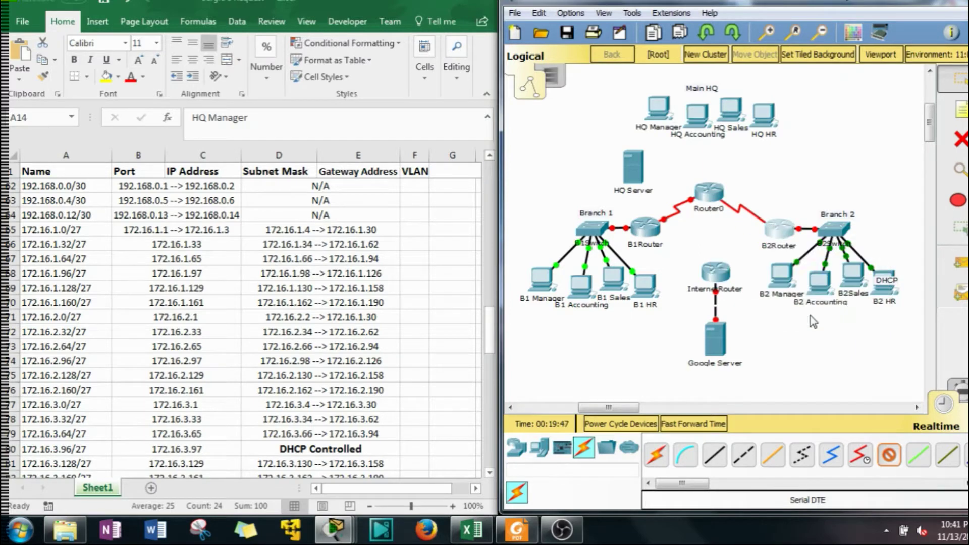
Change Router0's Display Name to 'HQ Router' in its Config settings
click(713, 192)
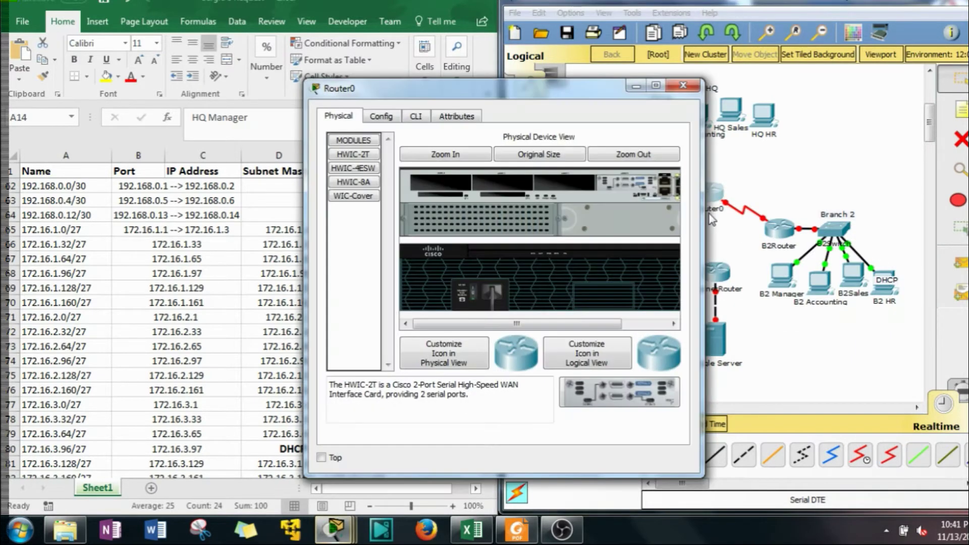
click(388, 117)
drag(514, 166, 468, 170)
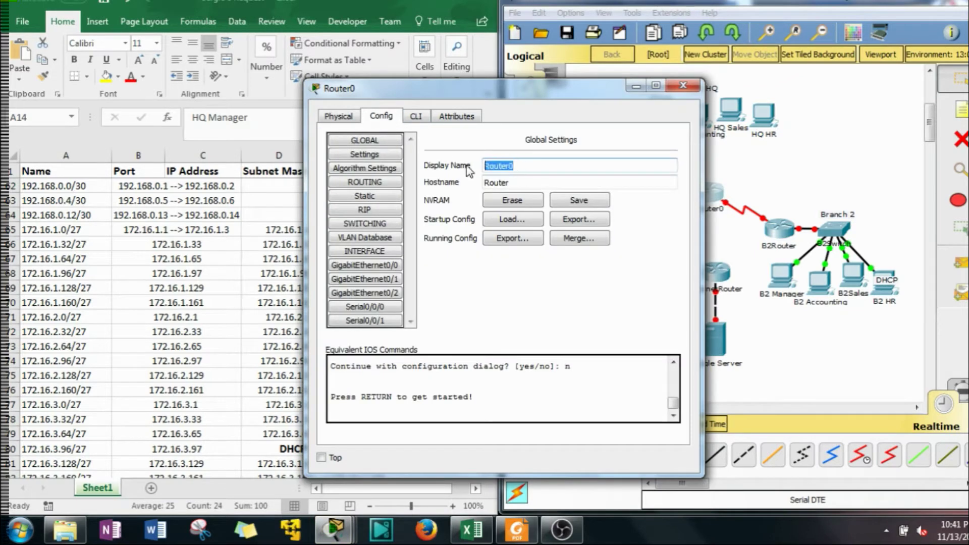
text(HQ R)
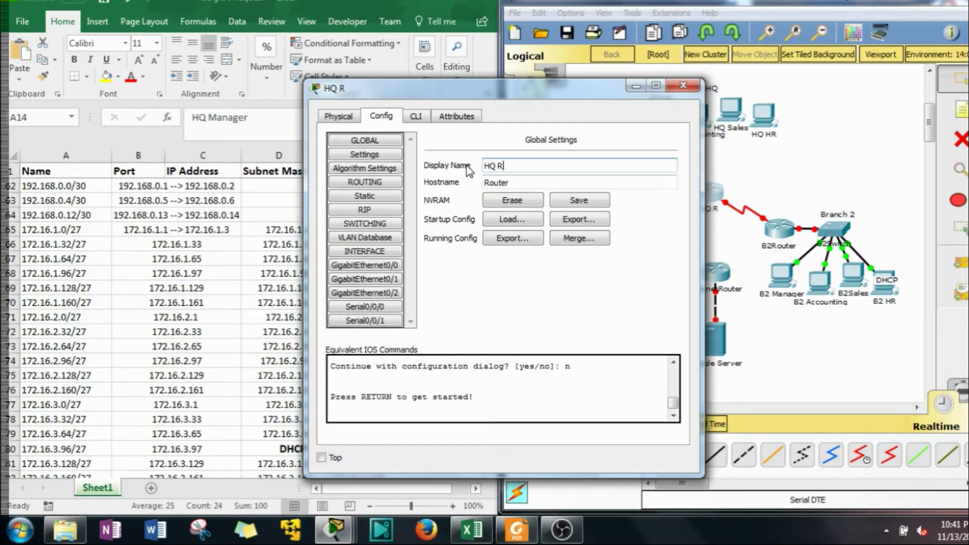
text(r)
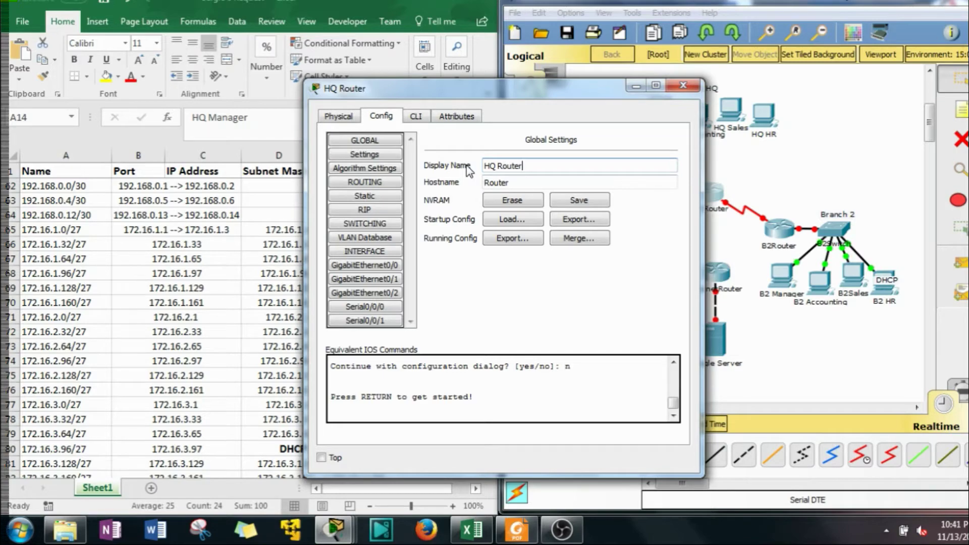
click(682, 87)
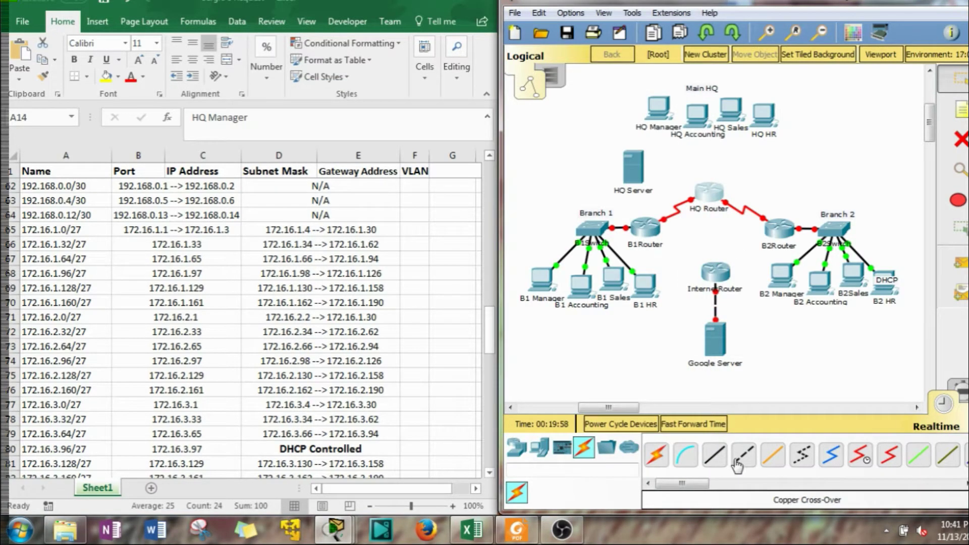
scroll(371, 304, up, 8)
After checking the G0/2 address in the spreadsheet, place a 2960 switch above HQ Router
scroll(371, 304, up, 12)
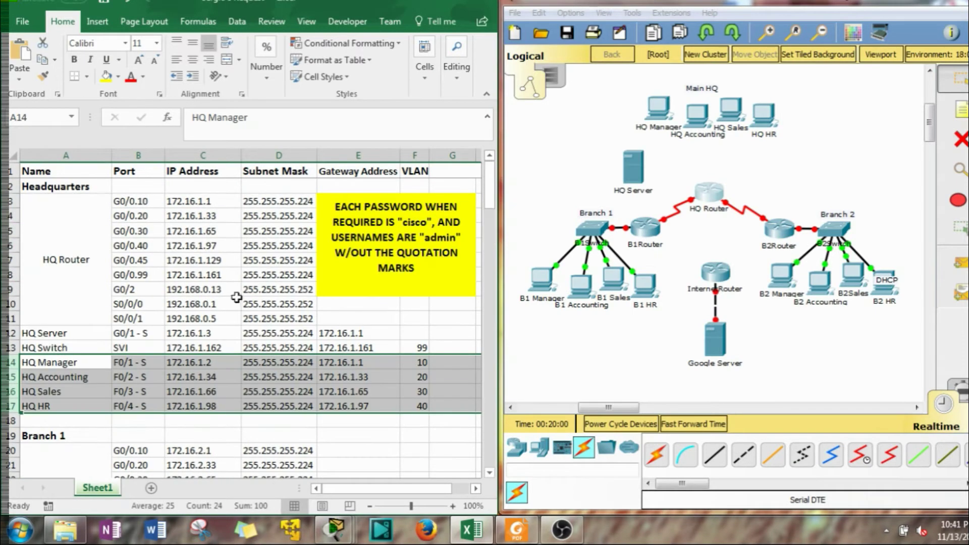
click(174, 293)
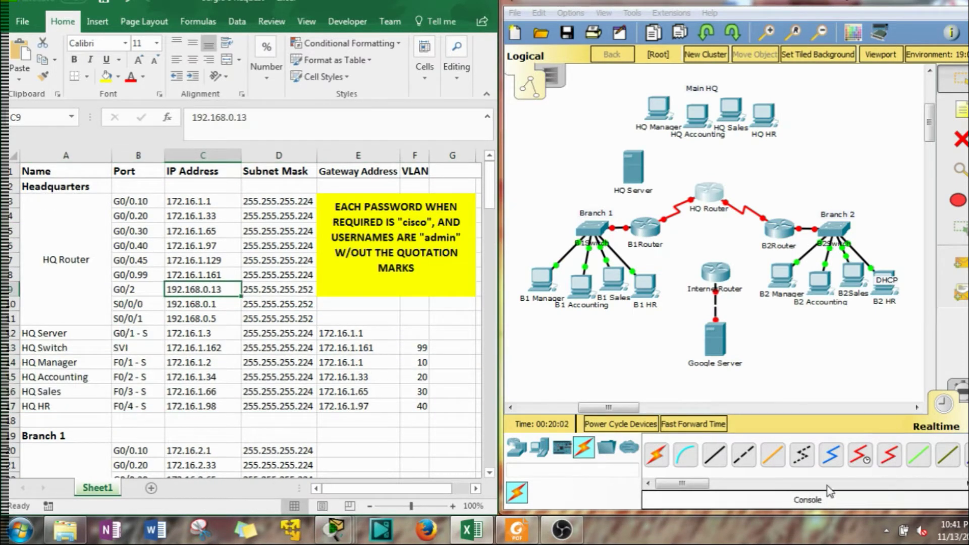
click(528, 447)
click(528, 447)
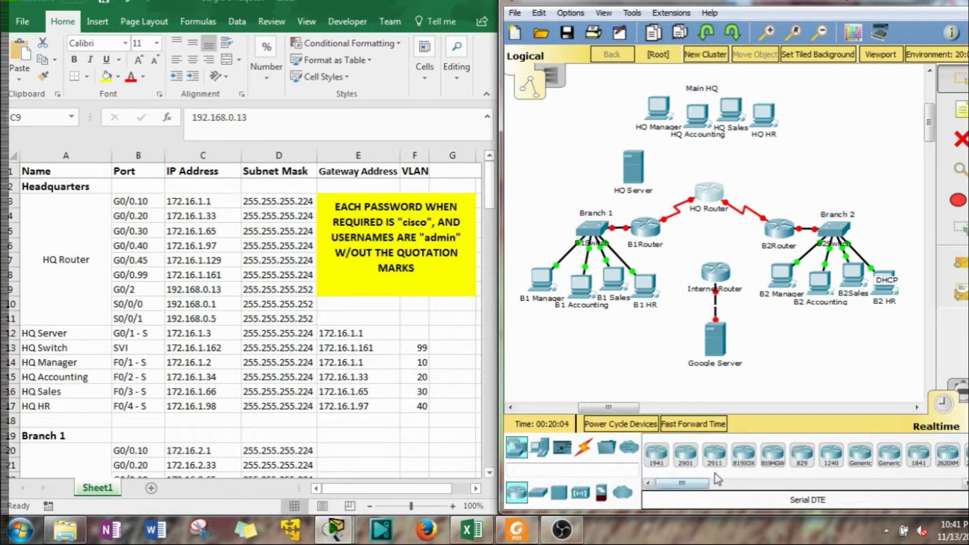
click(538, 492)
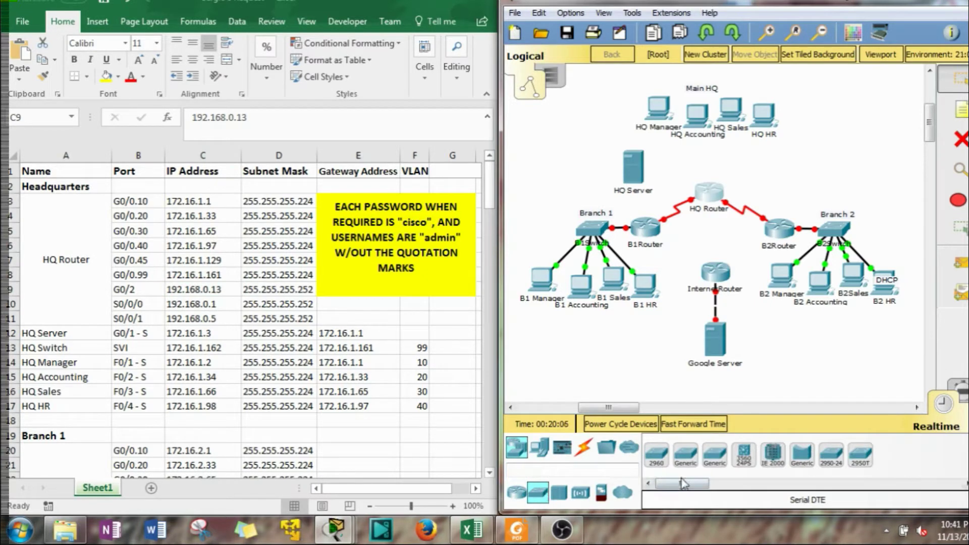
click(665, 461)
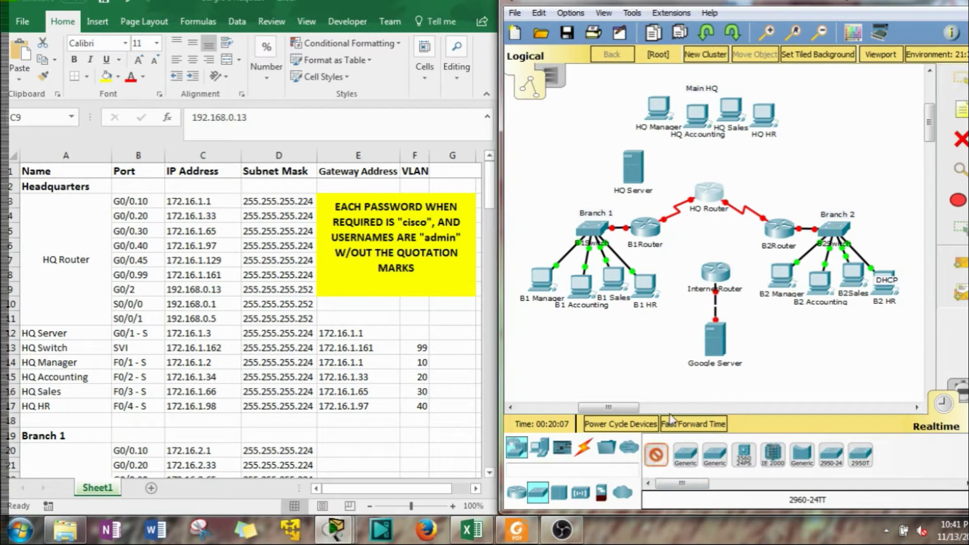
click(708, 162)
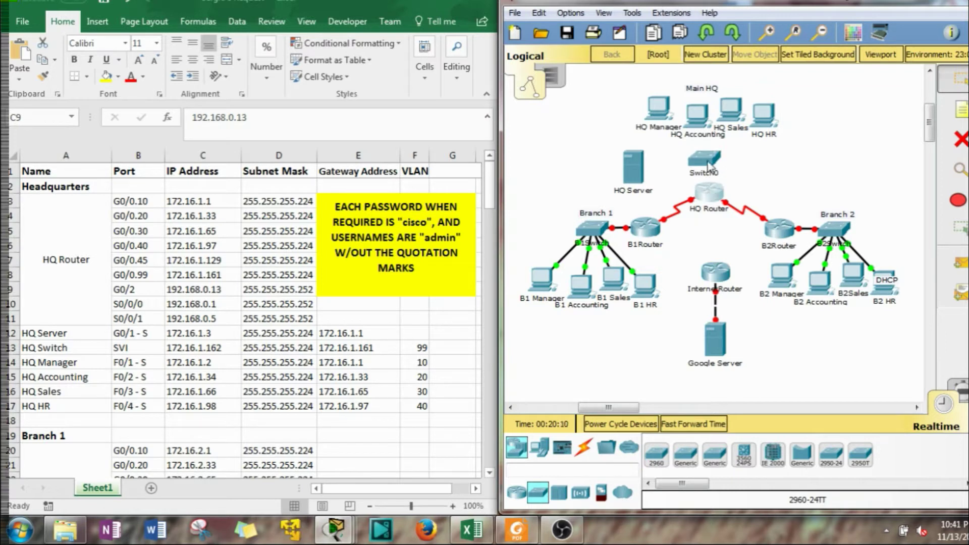
drag(709, 166, 714, 162)
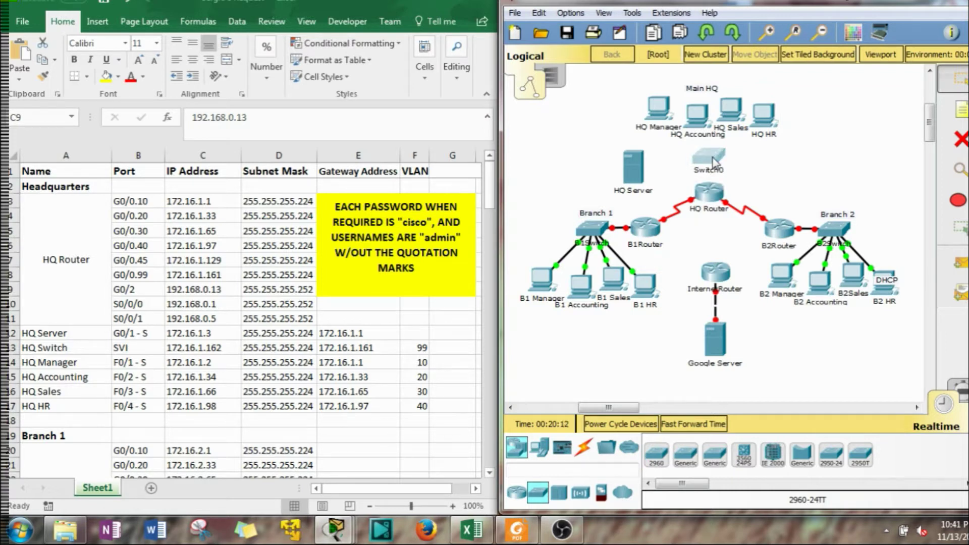
Rename the new switch's label from Switch0 to HQSwitch
click(767, 160)
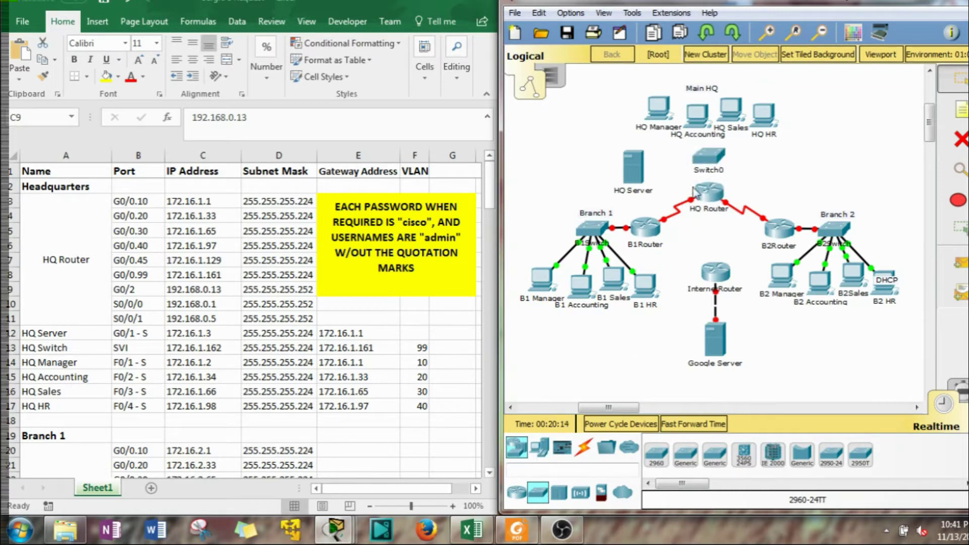
click(703, 171)
drag(717, 173, 673, 175)
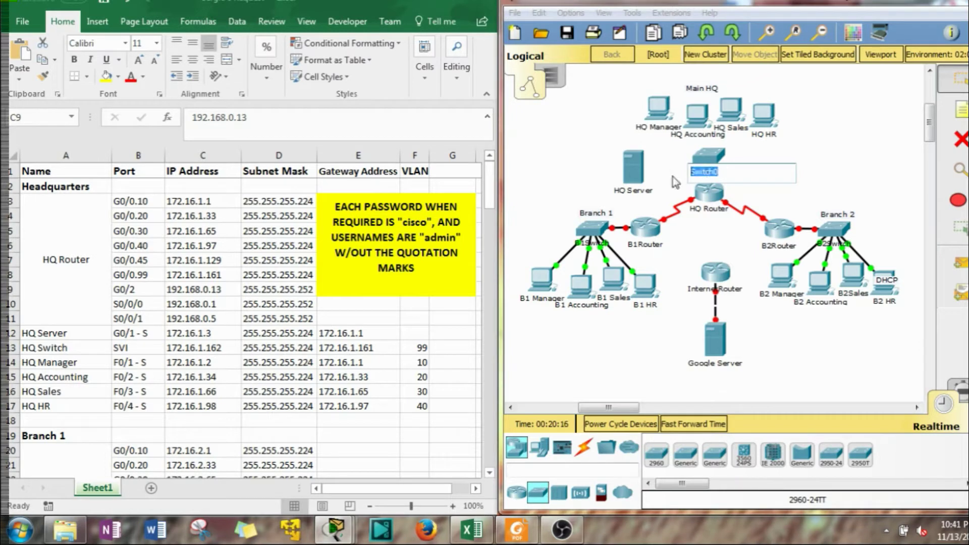
key(End)
key(BackSpace)
text(HQ)
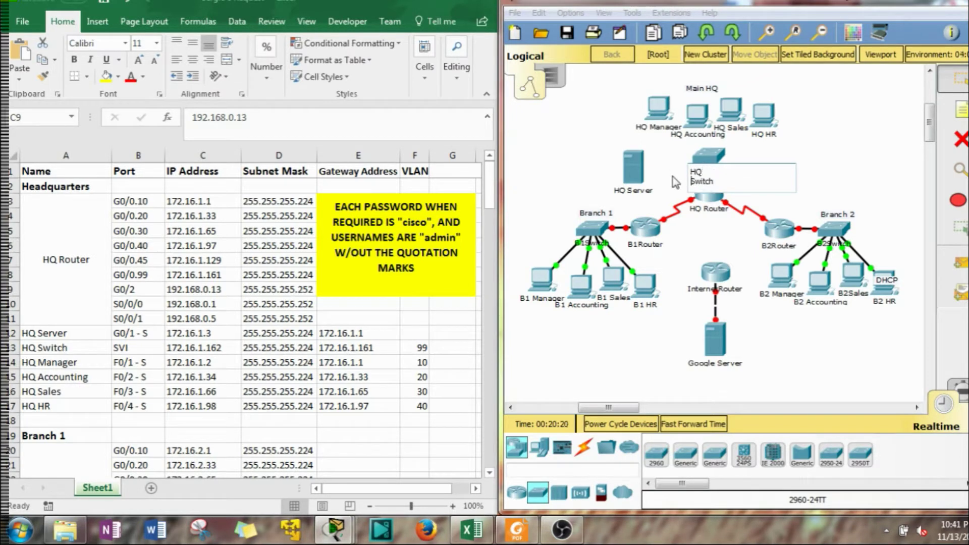
click(770, 107)
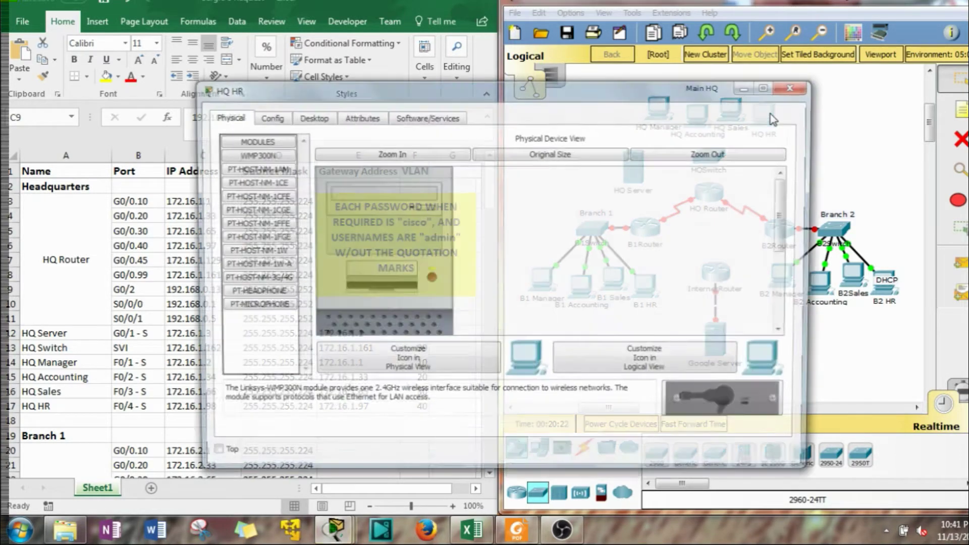
click(791, 90)
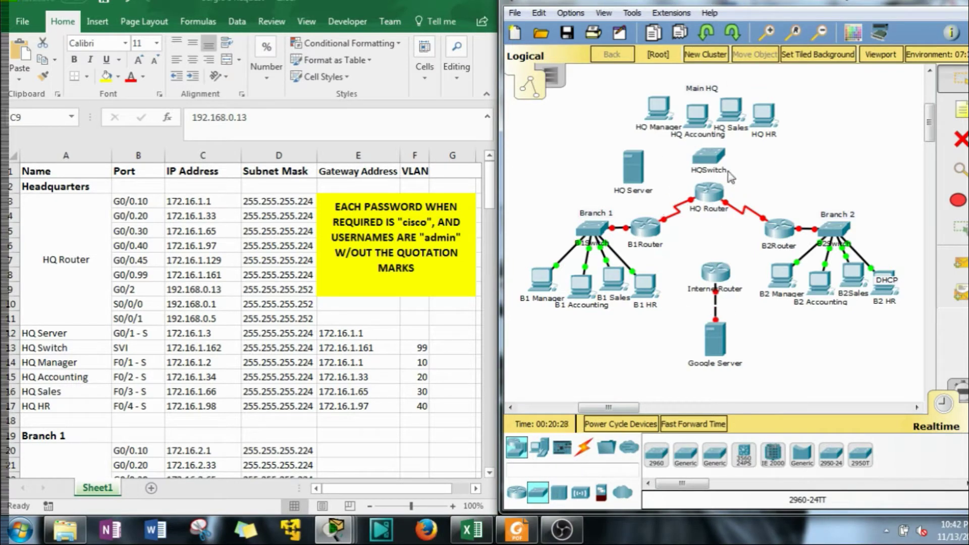
Connect HQ Manager's FastEthernet0 to HQSwitch FastEthernet0/1 with a copper straight-through cable
click(516, 447)
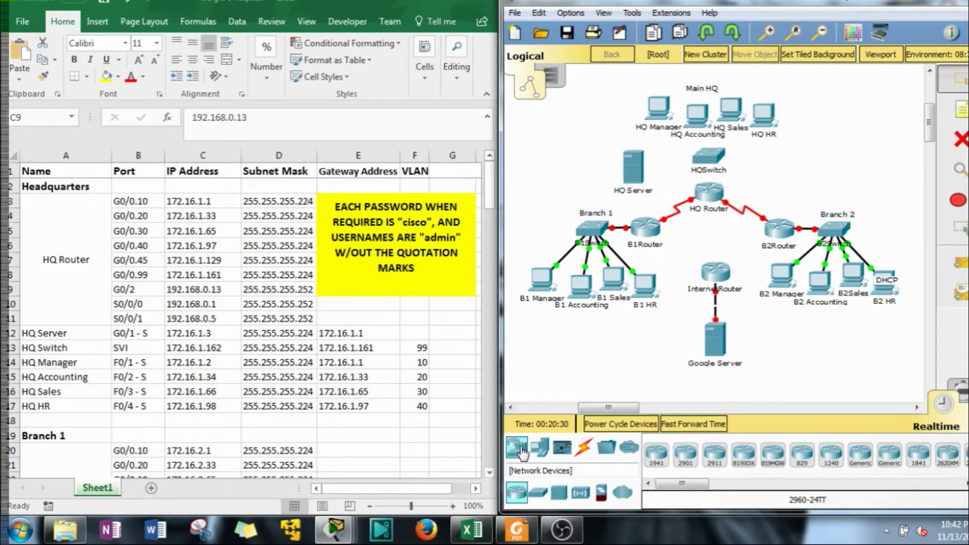
click(583, 449)
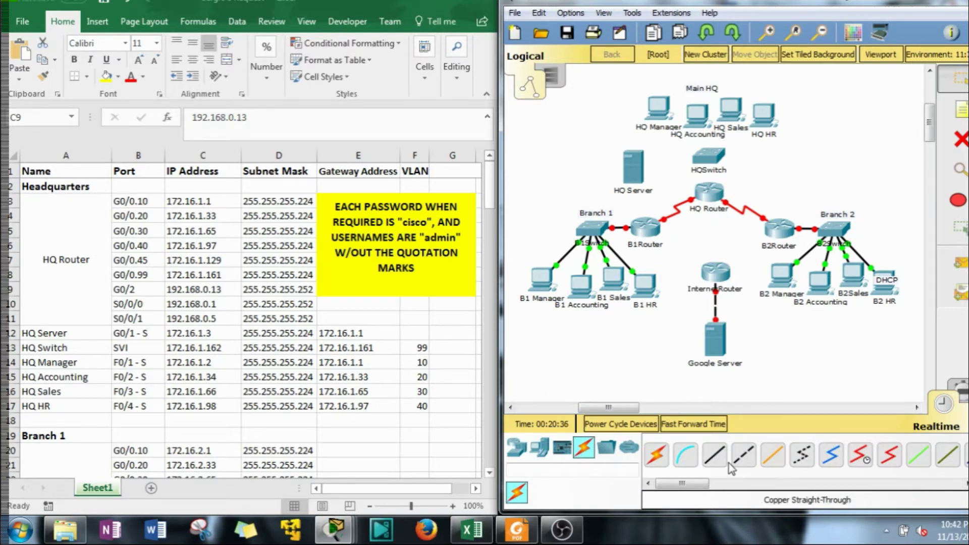
click(713, 457)
click(661, 109)
click(705, 163)
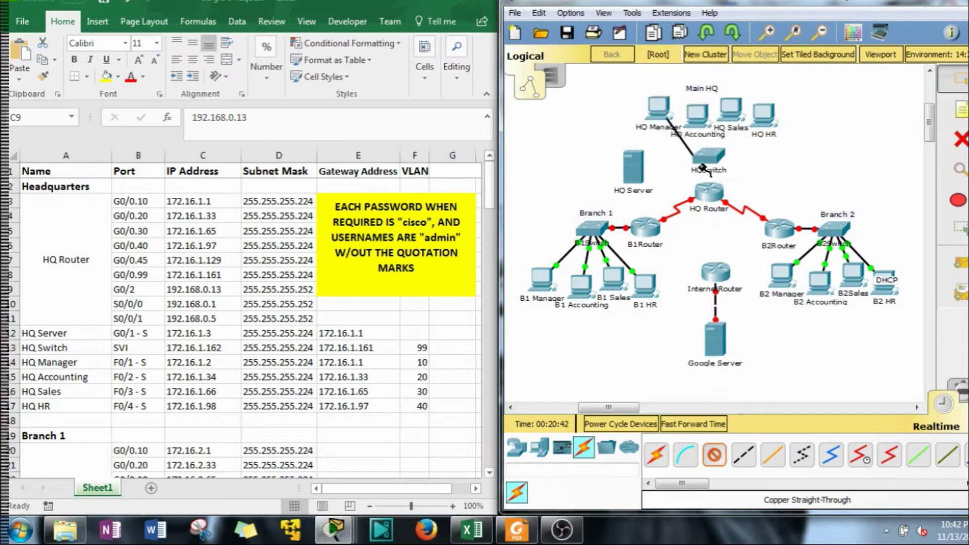
click(703, 159)
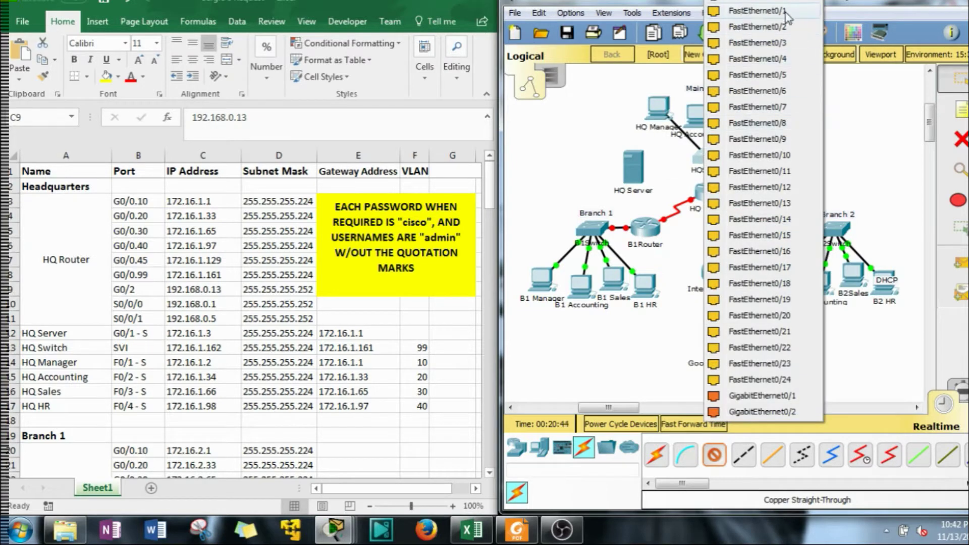
click(781, 12)
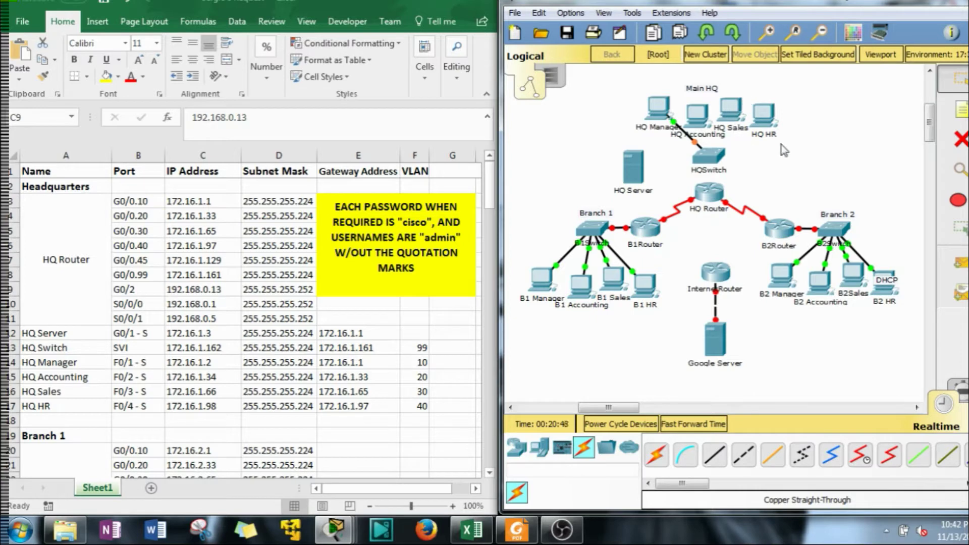
Cable the HQ Accounting and HQ Sales PCs' FastEthernet0 ports to HQSwitch ports
click(714, 454)
click(699, 121)
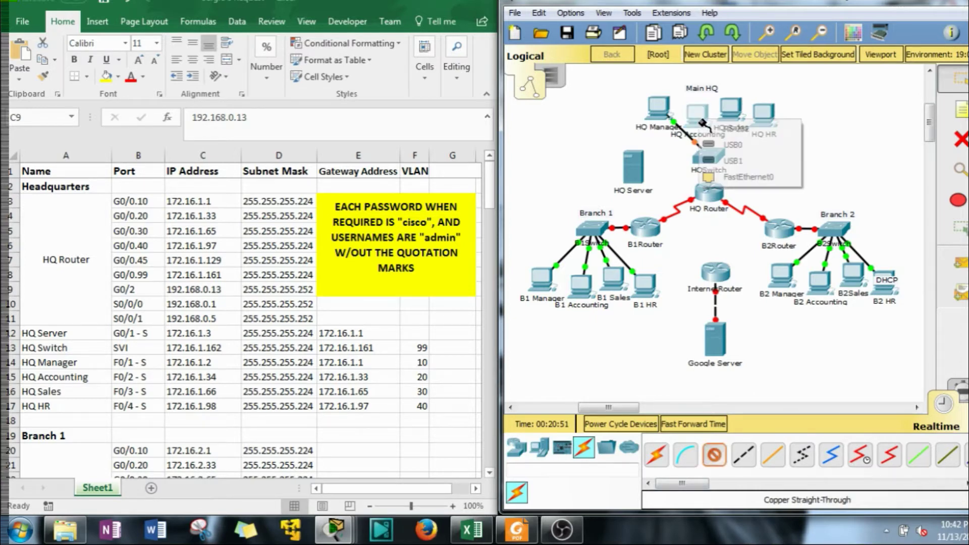
click(742, 177)
click(709, 157)
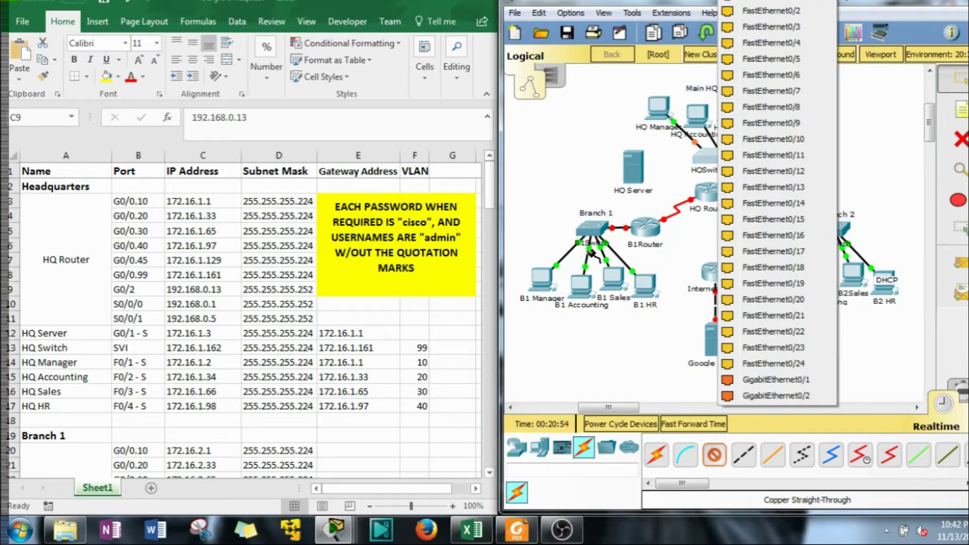
click(772, 11)
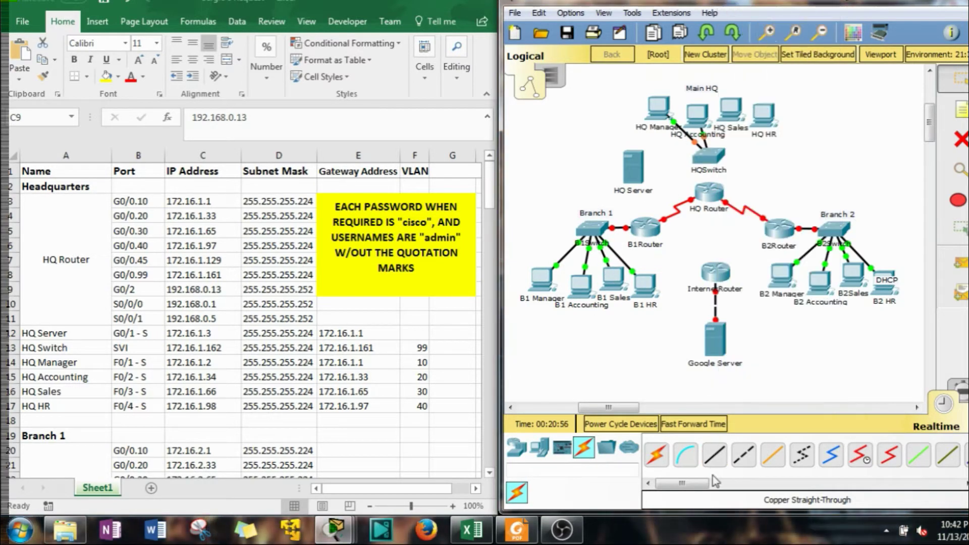
click(714, 454)
click(729, 110)
click(743, 171)
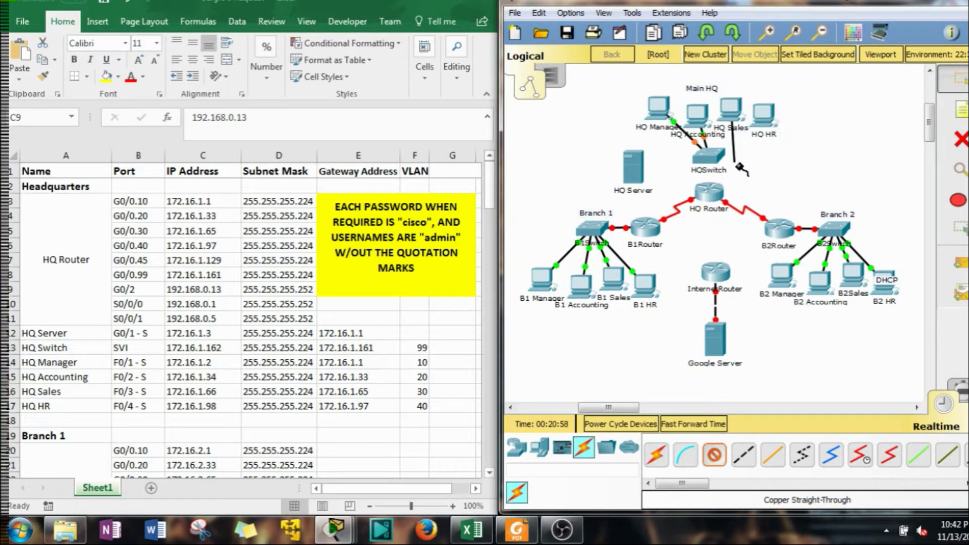
click(709, 157)
click(742, 23)
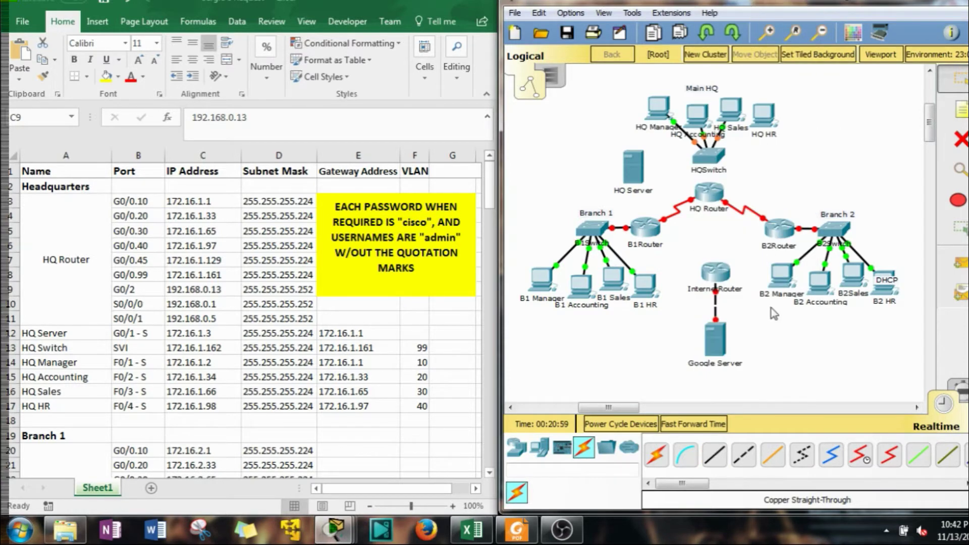
Cable the HQ HR PC's network port to an HQSwitch port
click(714, 454)
click(763, 114)
click(807, 171)
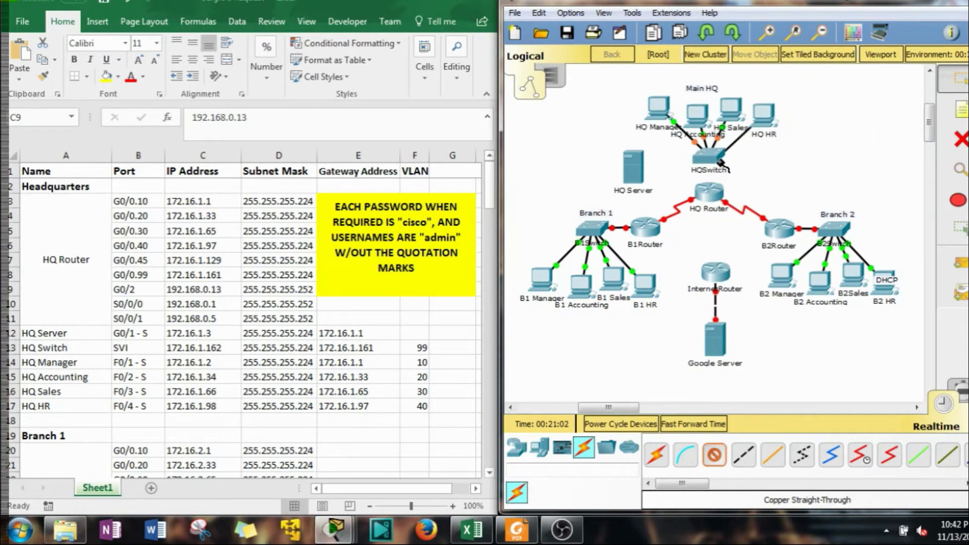
click(720, 161)
click(780, 15)
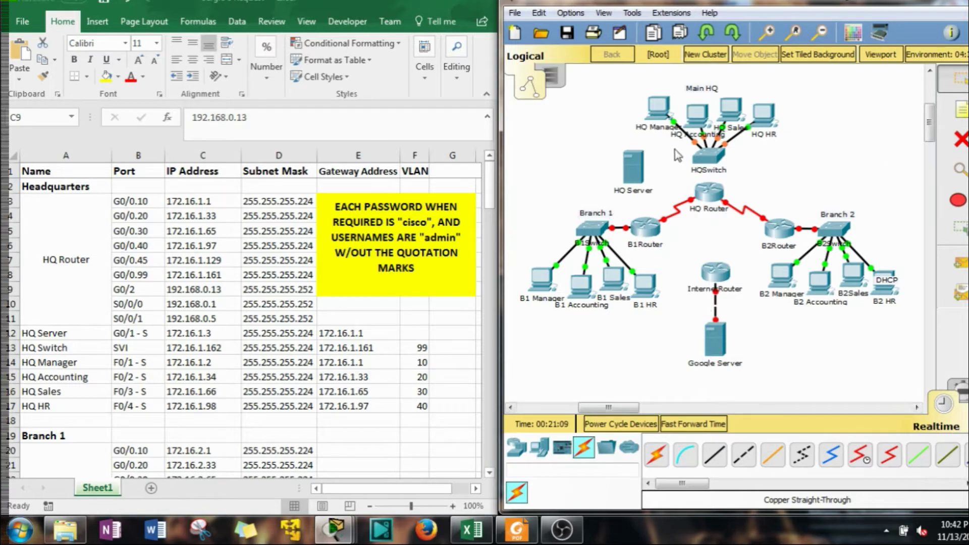
click(661, 109)
click(302, 120)
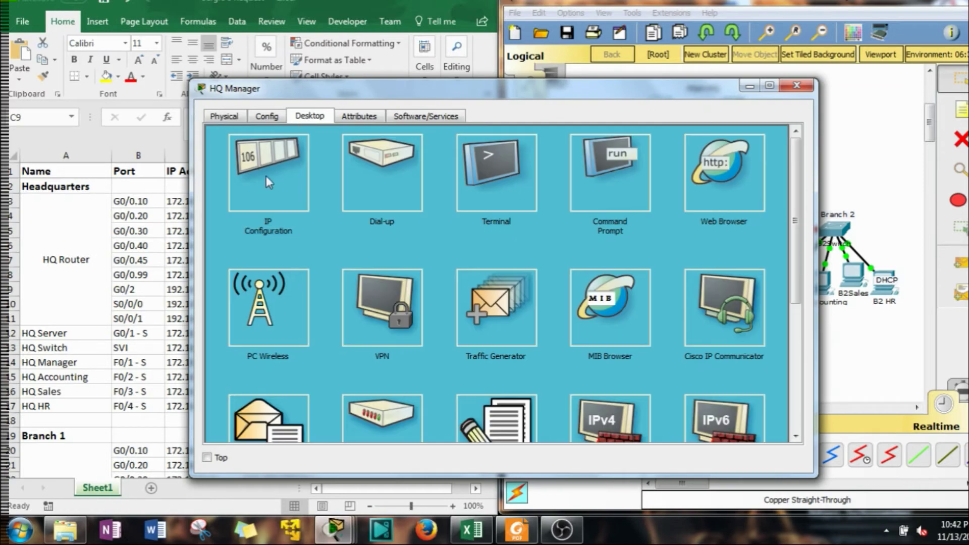
click(266, 180)
drag(192, 135, 421, 144)
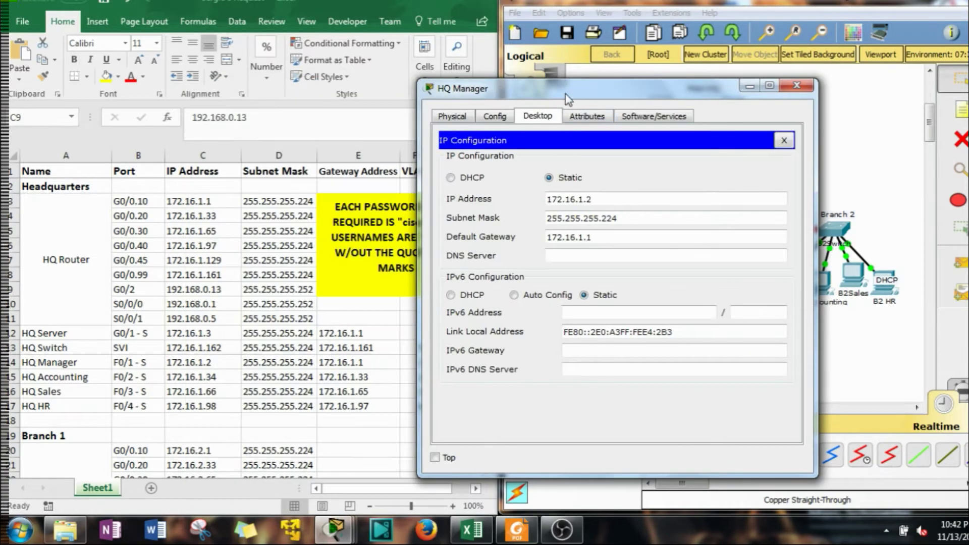
drag(564, 92, 674, 51)
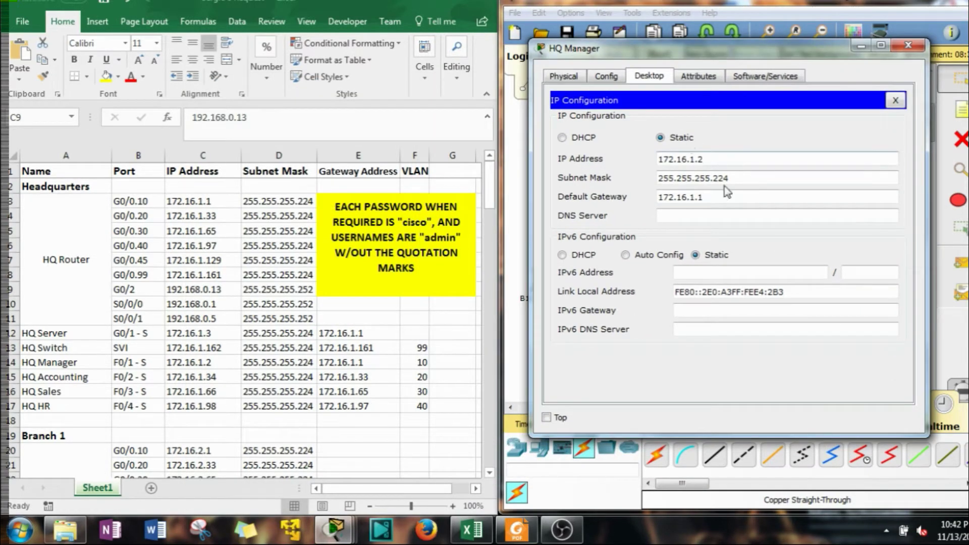
double_click(708, 160)
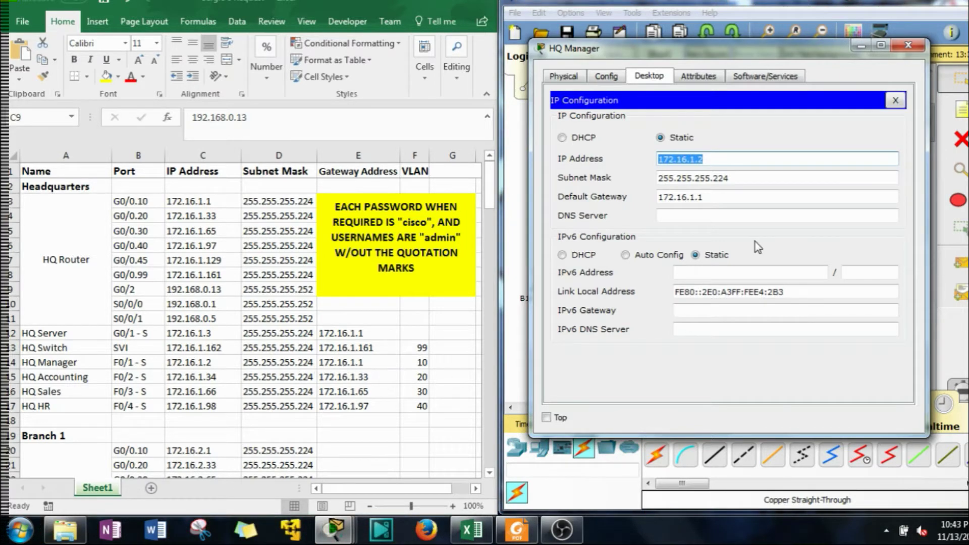
click(908, 47)
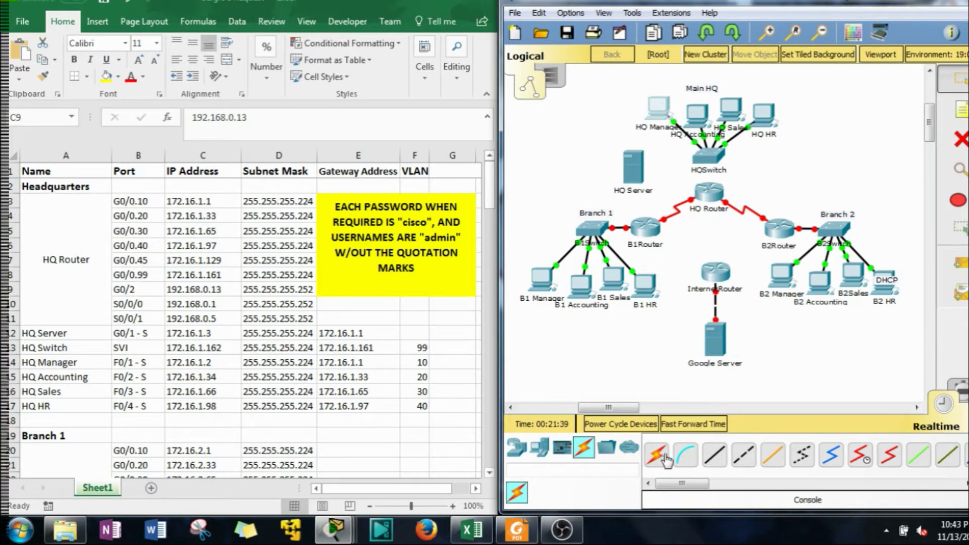
Connect HQSwitch GigabitEthernet0/2 to an HQ Router Gigabit port with a straight-through cable
click(714, 456)
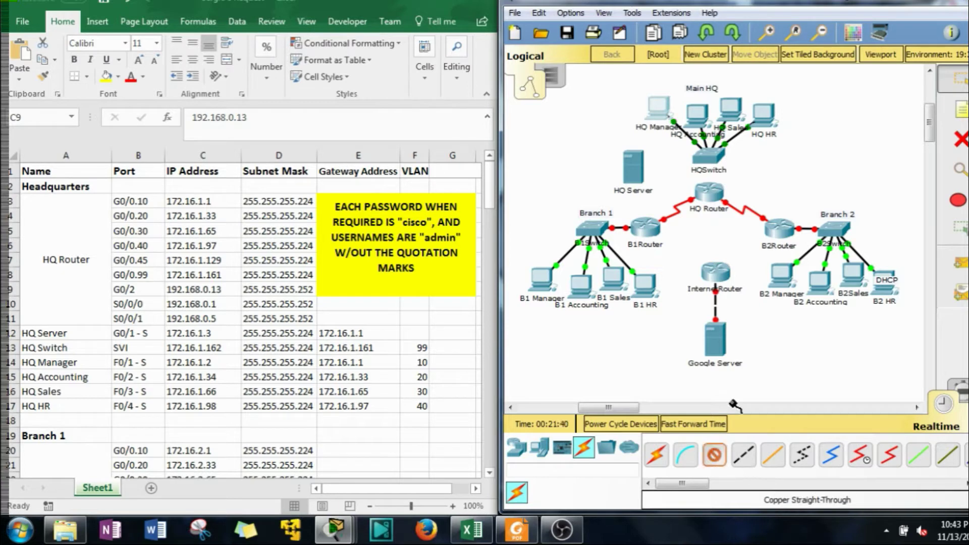
click(710, 154)
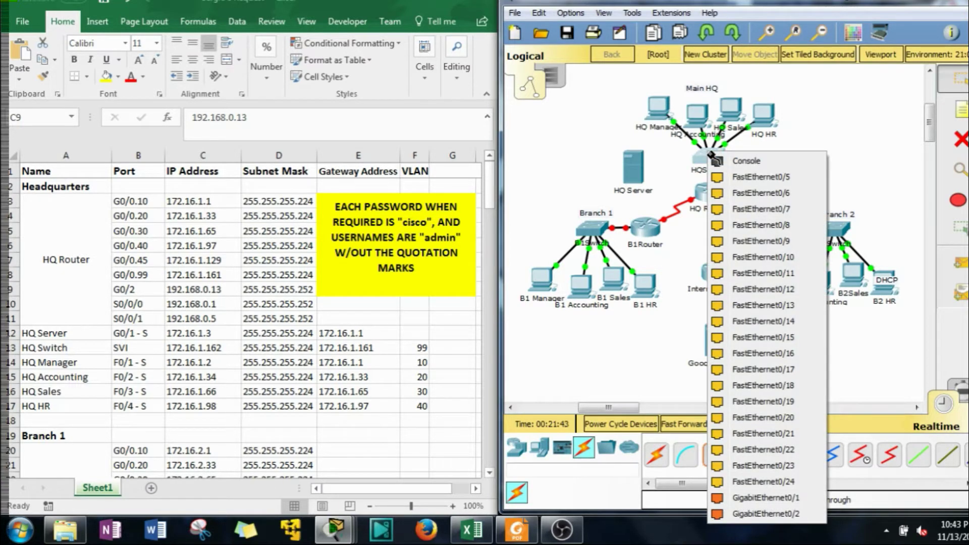
click(793, 517)
click(711, 191)
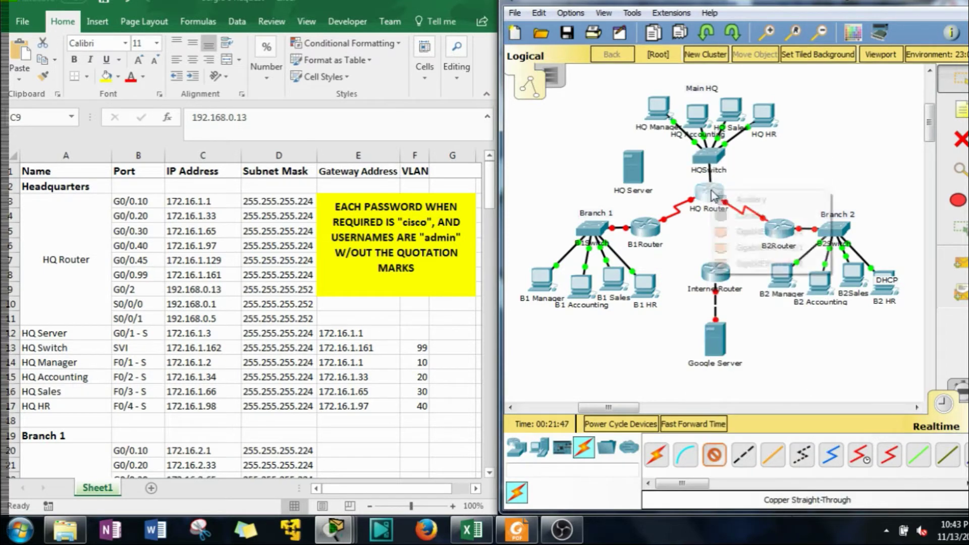
click(741, 231)
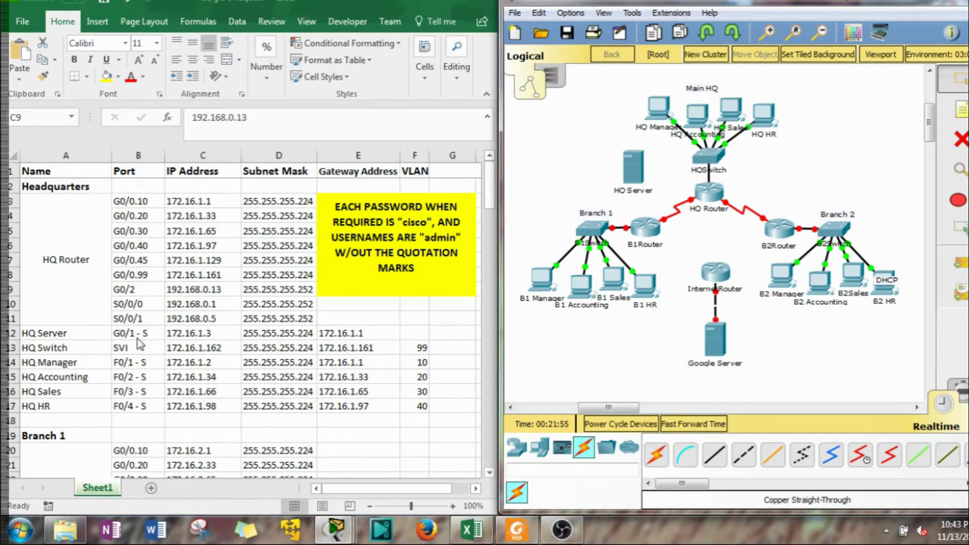
Cable HQ Server's FastEthernet0 to HQSwitch and move HQ Server slightly upward
click(714, 454)
click(635, 161)
click(666, 169)
click(708, 152)
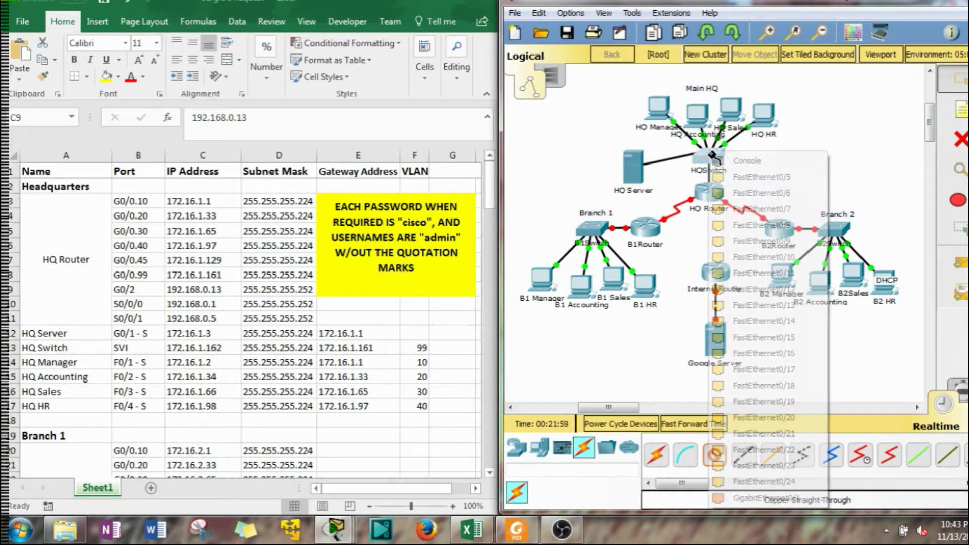
click(780, 498)
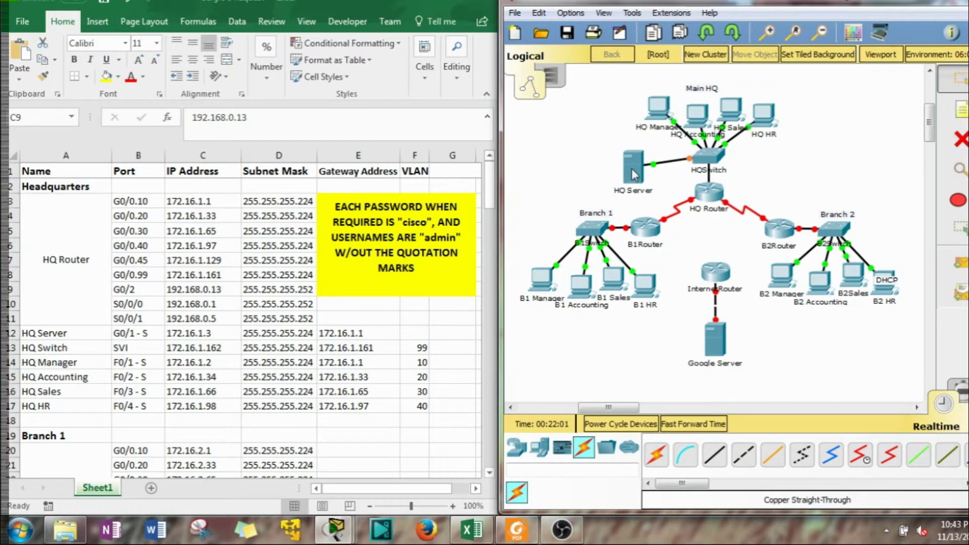
drag(631, 168, 632, 158)
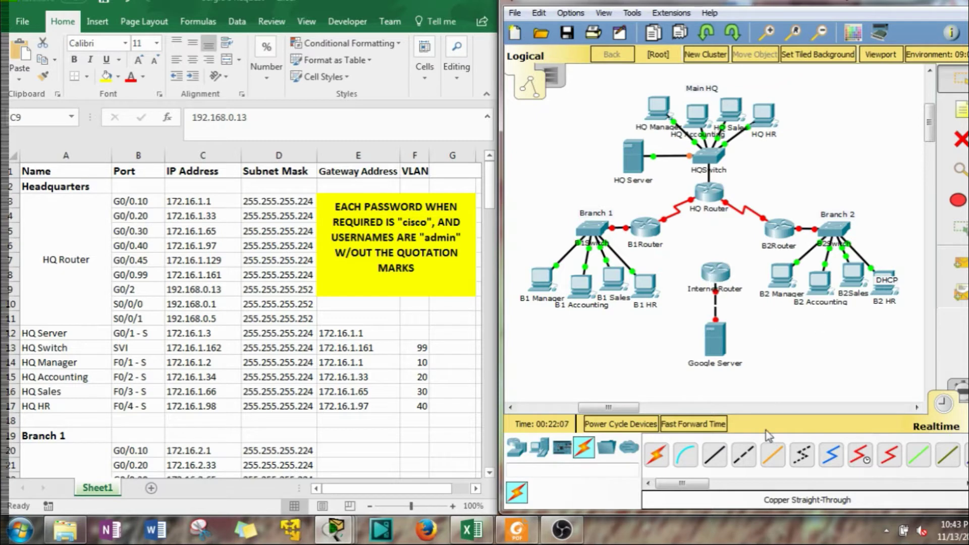
Link HQ Router GigabitEthernet0/2 to Internet Router GigabitEthernet0/2 with a copper cross-over cable
click(744, 455)
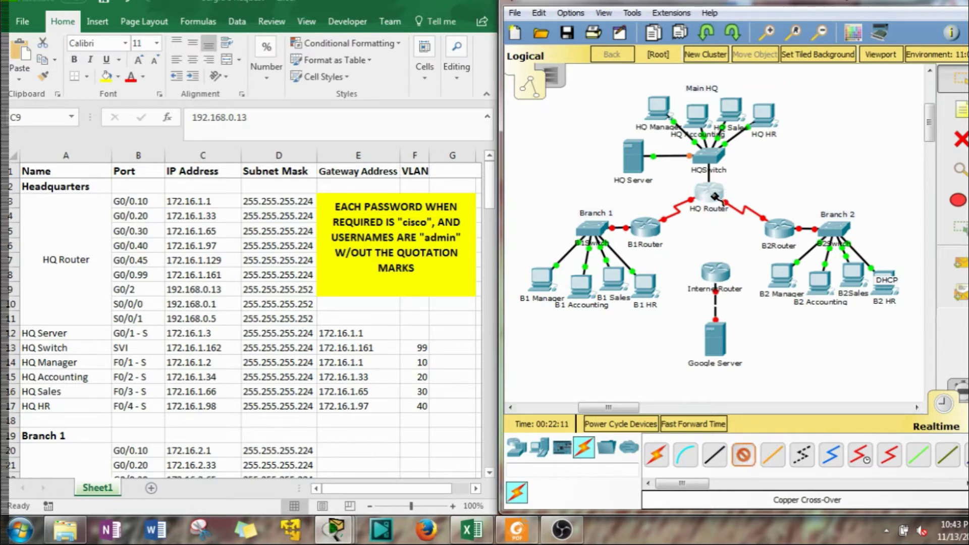
click(715, 196)
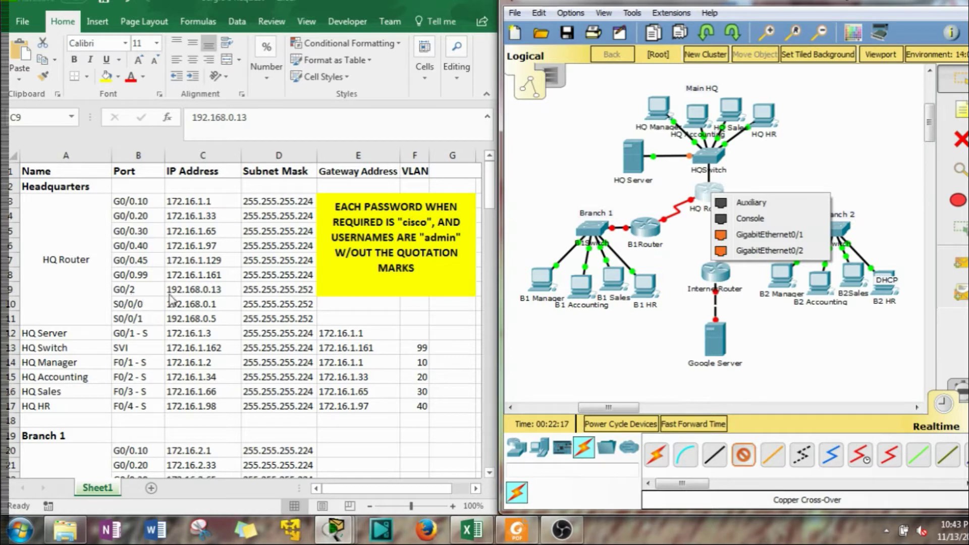
click(749, 250)
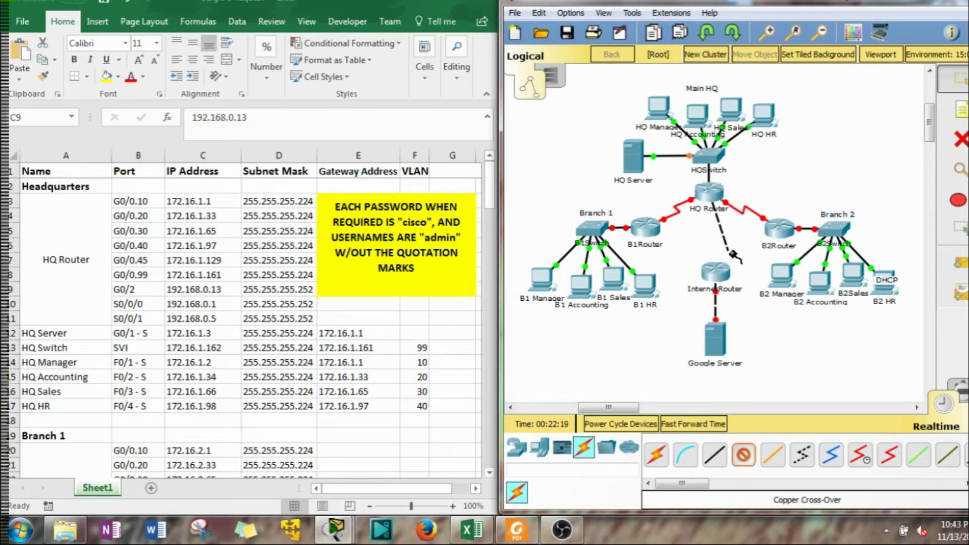
click(717, 272)
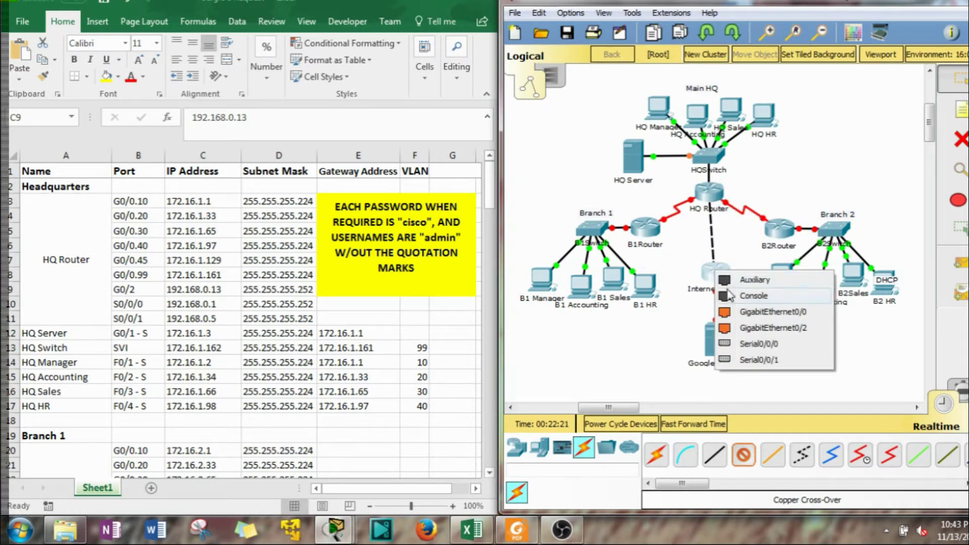
click(767, 328)
click(493, 227)
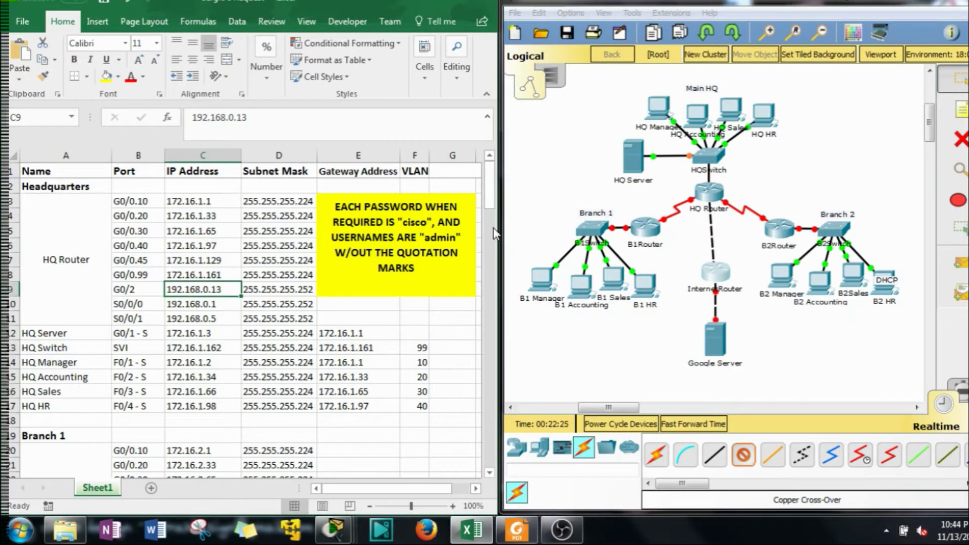
drag(491, 195, 498, 300)
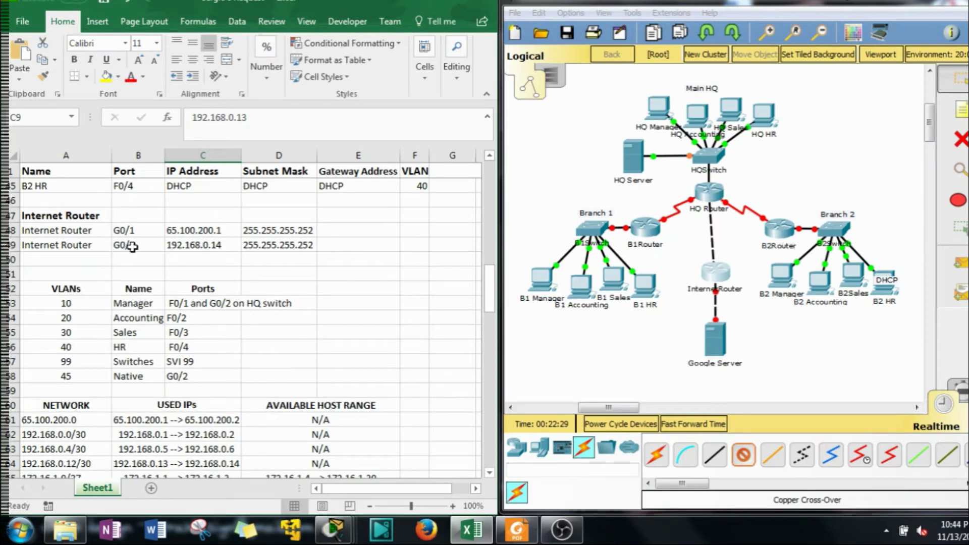
click(713, 273)
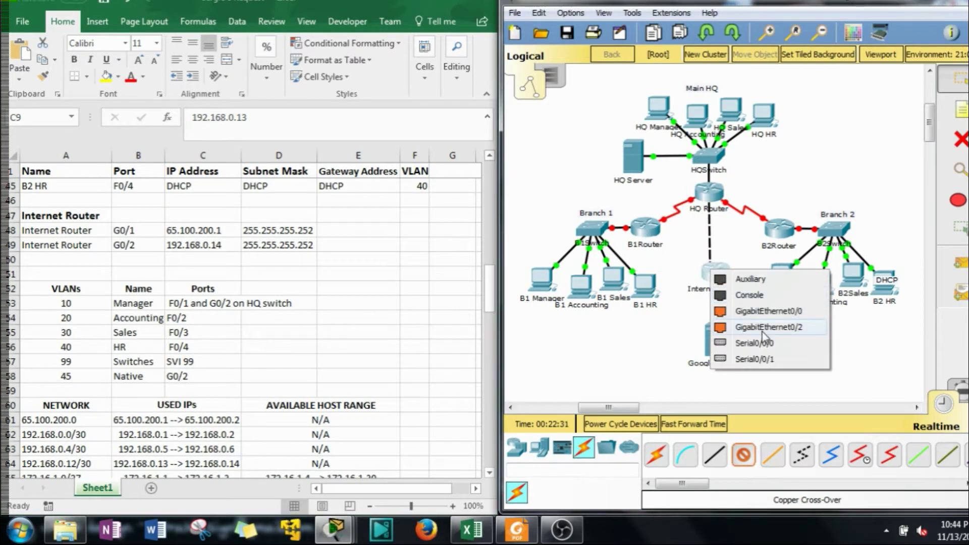
click(762, 330)
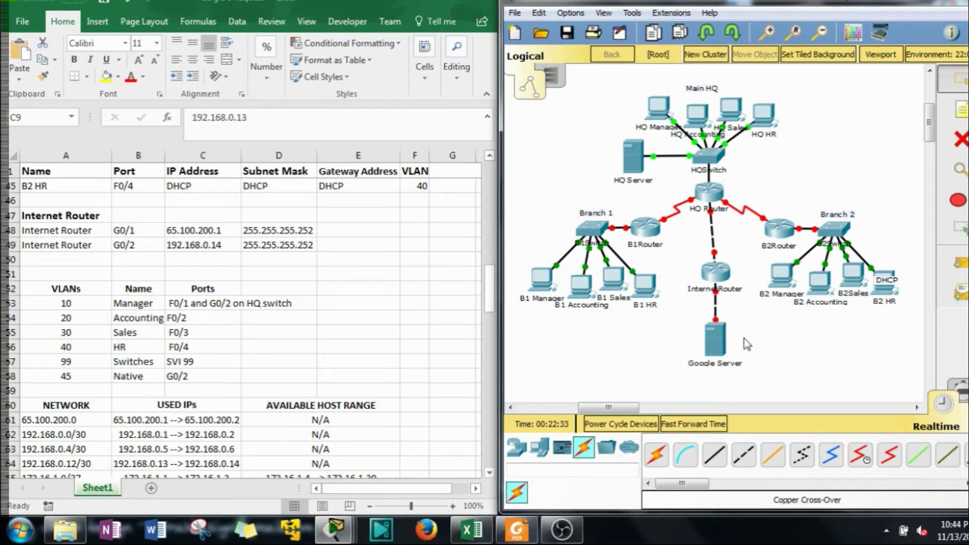
drag(754, 370, 703, 274)
click(724, 249)
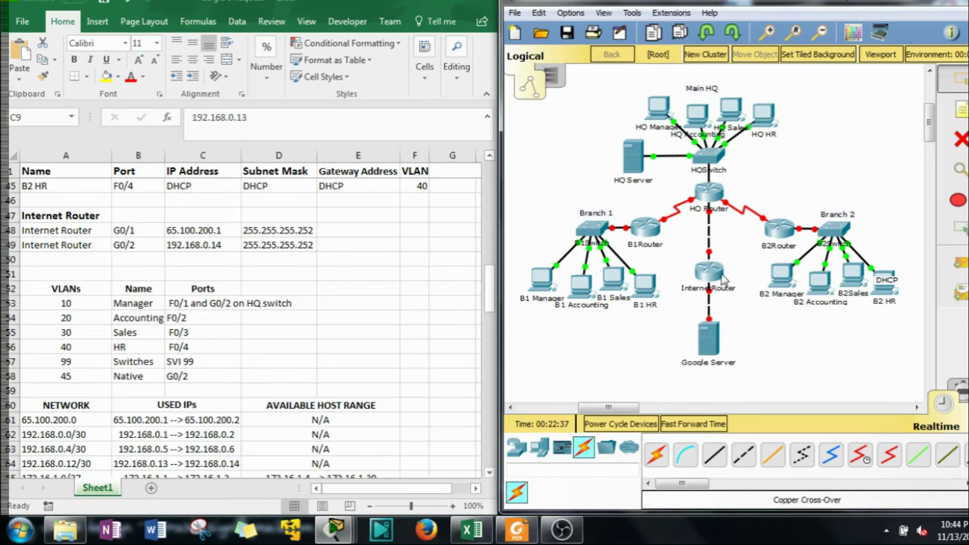
drag(489, 293, 496, 229)
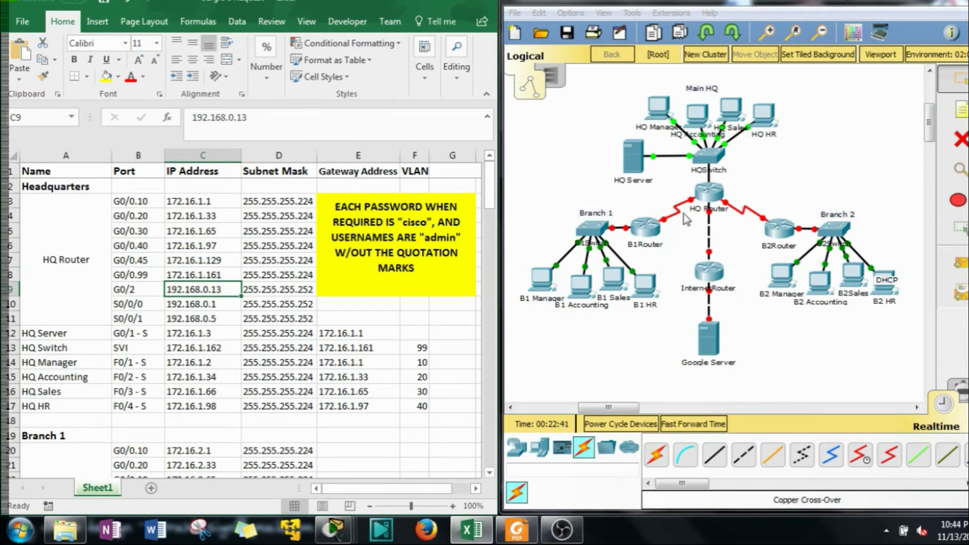
click(576, 185)
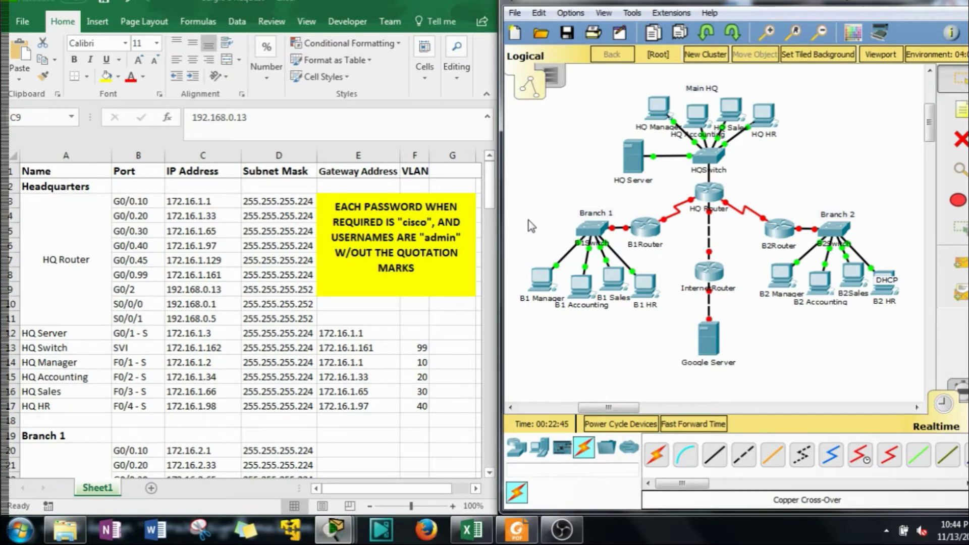
click(725, 197)
In HQ Router's CLI, enter privileged mode with en and global configuration with conf t
click(434, 113)
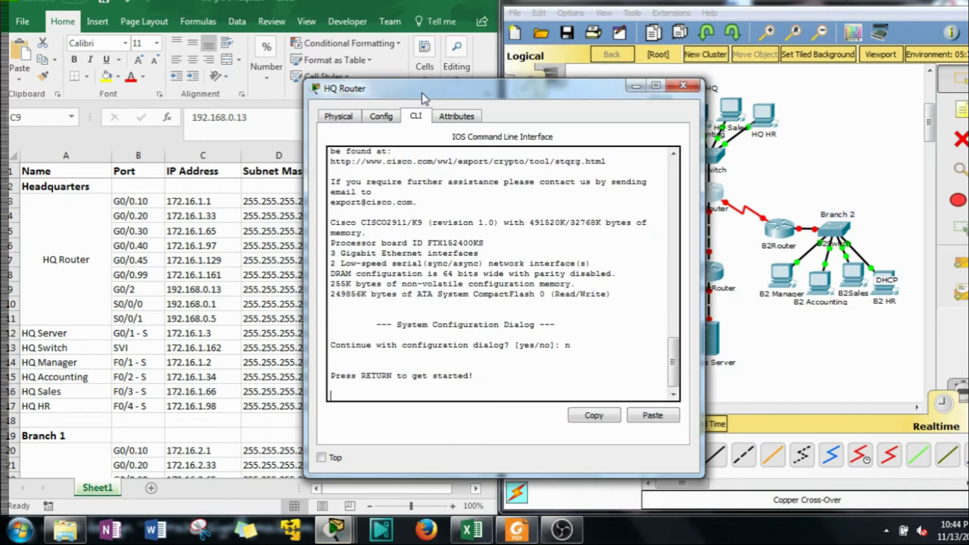
drag(442, 95, 642, 44)
click(684, 215)
key(Return)
text(en)
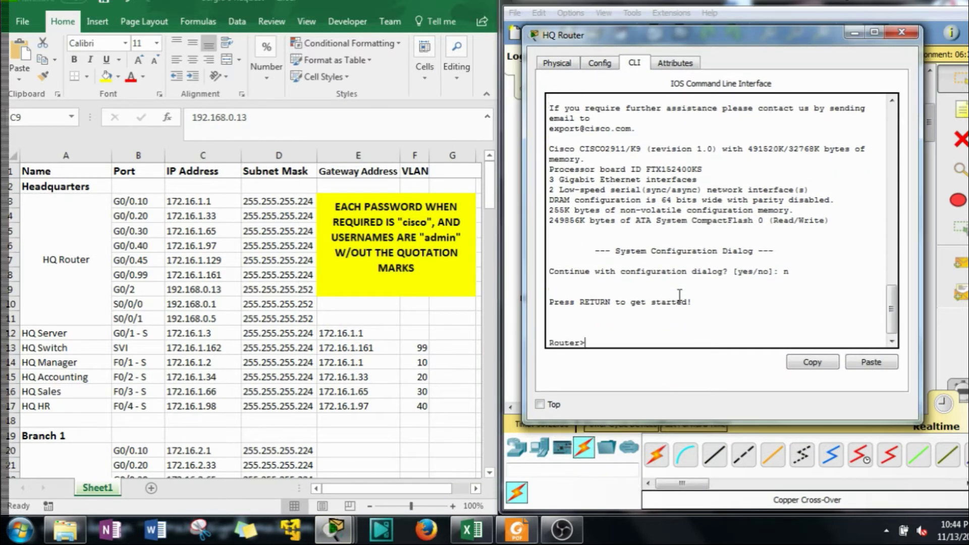
key(Return)
text(conf t)
key(Return)
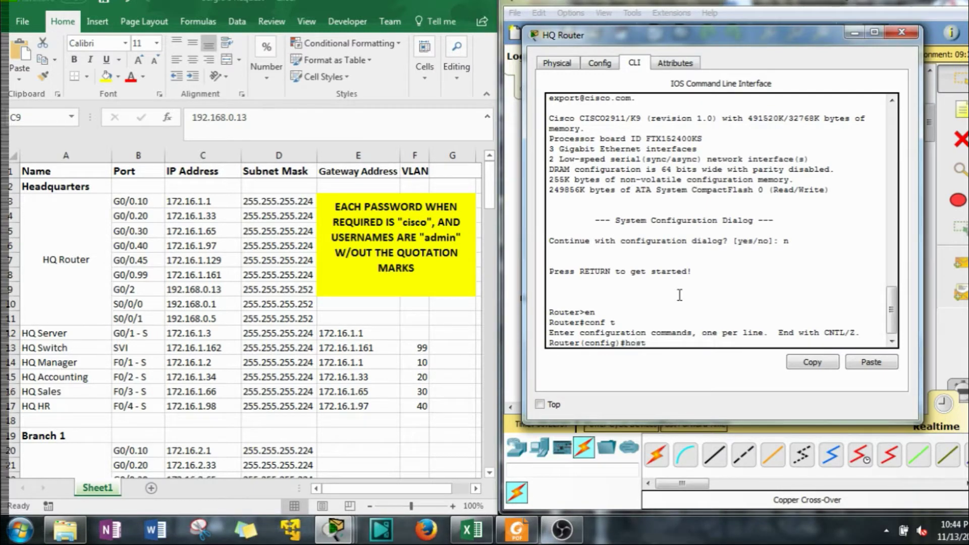
Set the hostname to HQRouter and configure an enable secret password
text(host)
key(Tab)
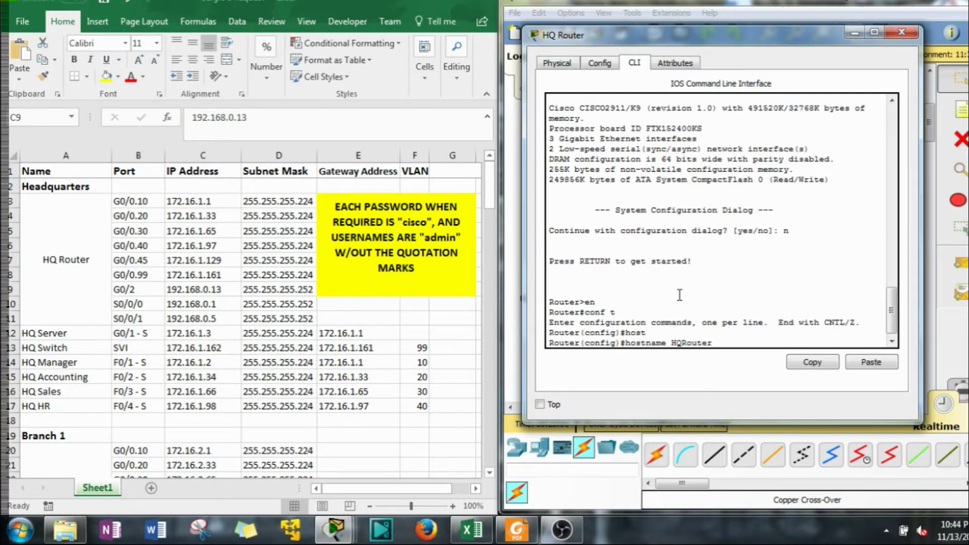
key(Return)
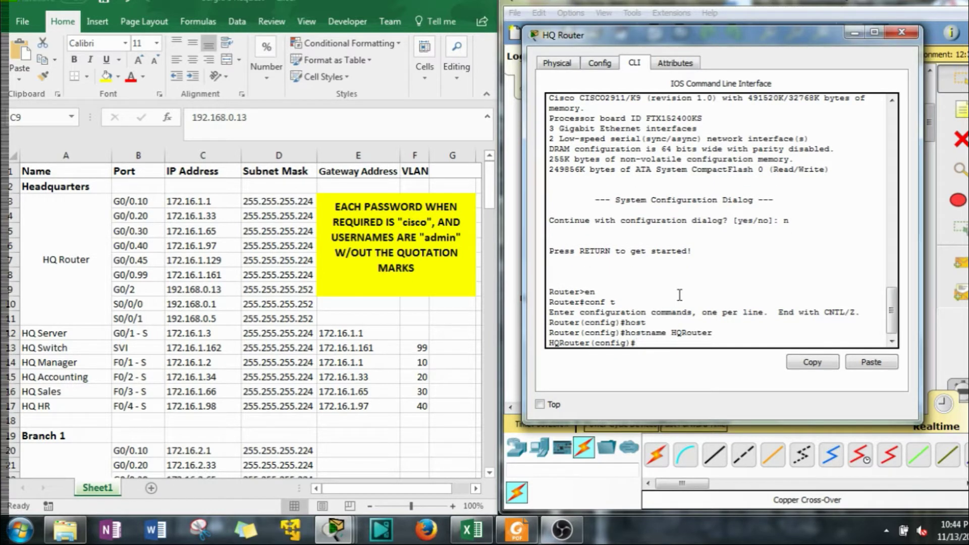
text(ena)
key(Tab)
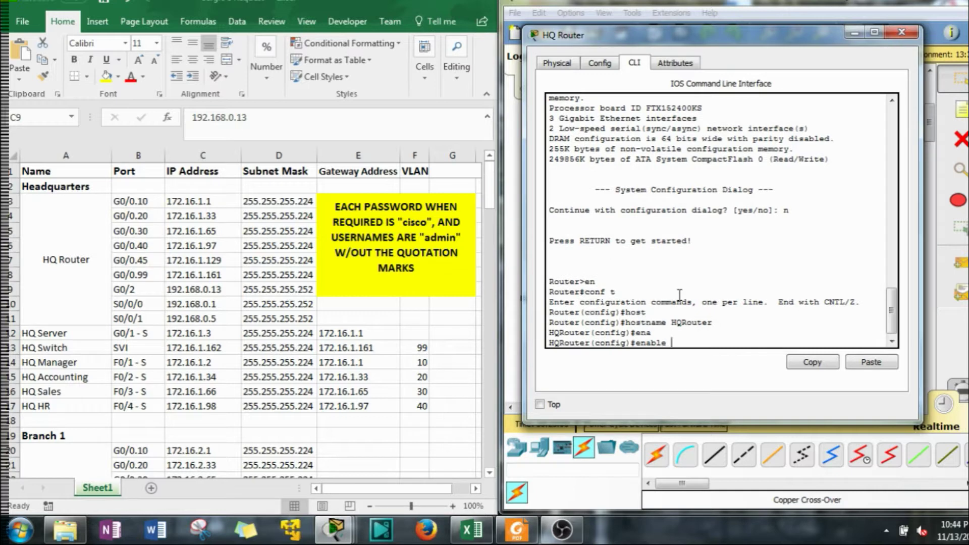
text(se)
key(Tab)
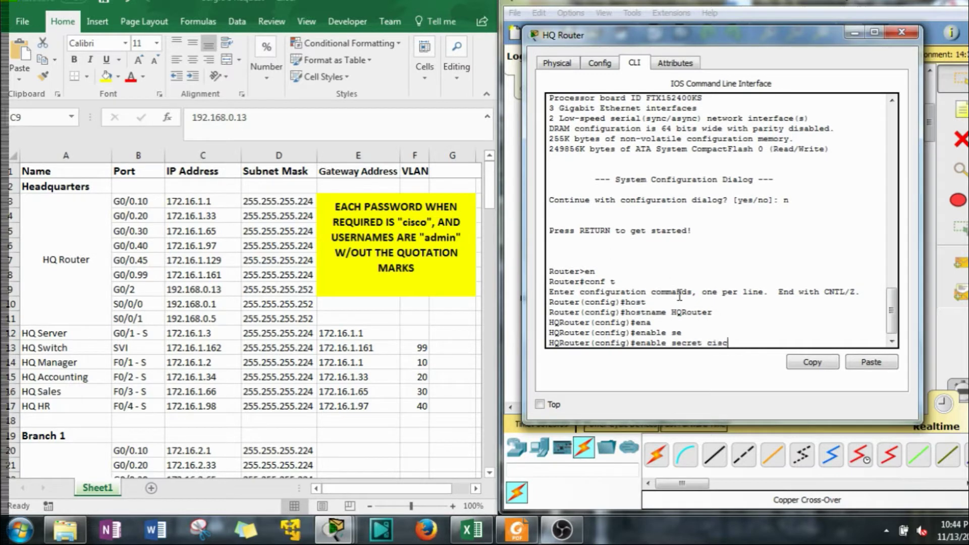
key(Return)
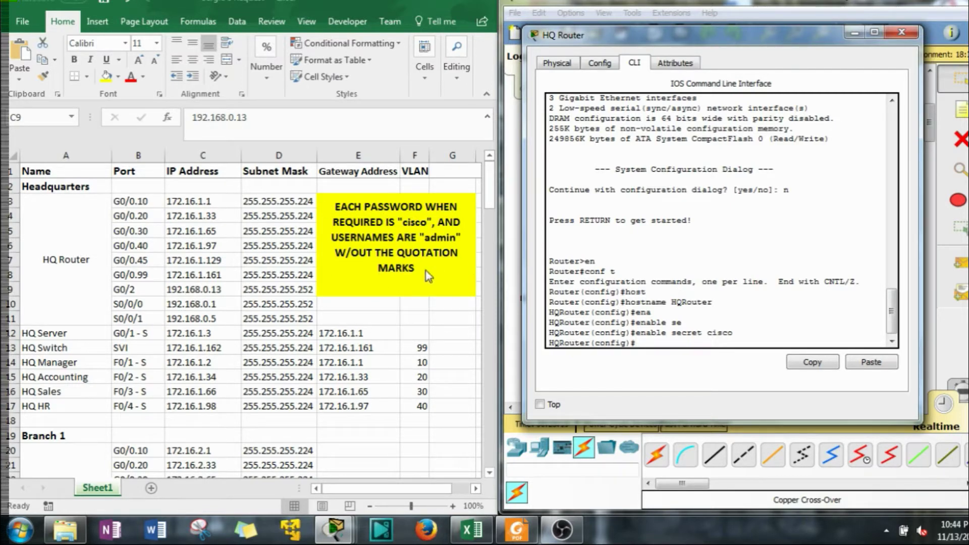
click(680, 338)
key(Return)
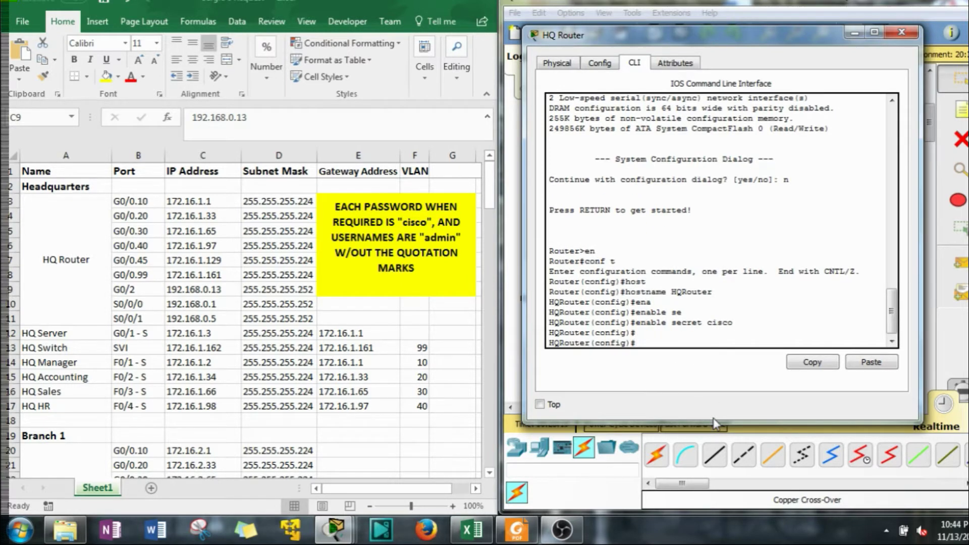
Give console line 0 a password and require login
text(line con)
key(Tab)
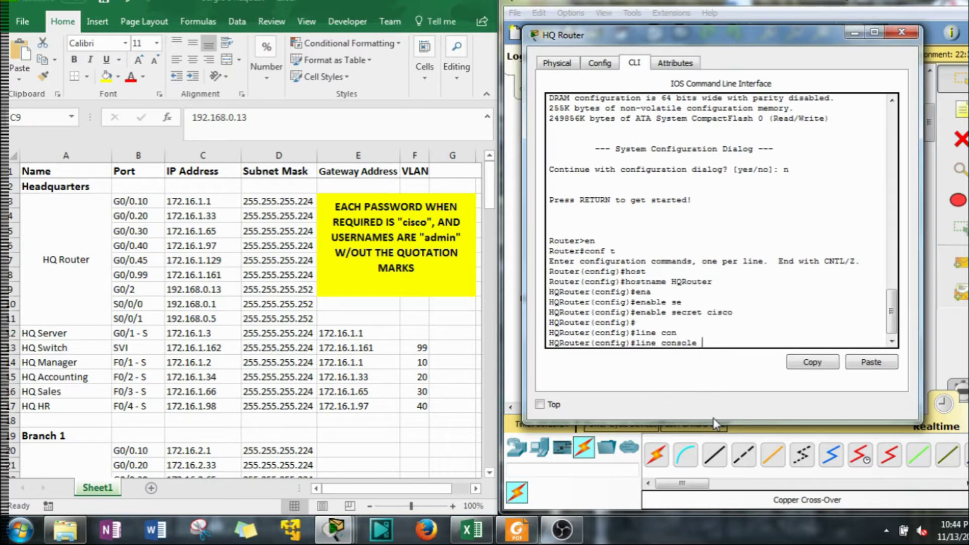
text(0)
key(Return)
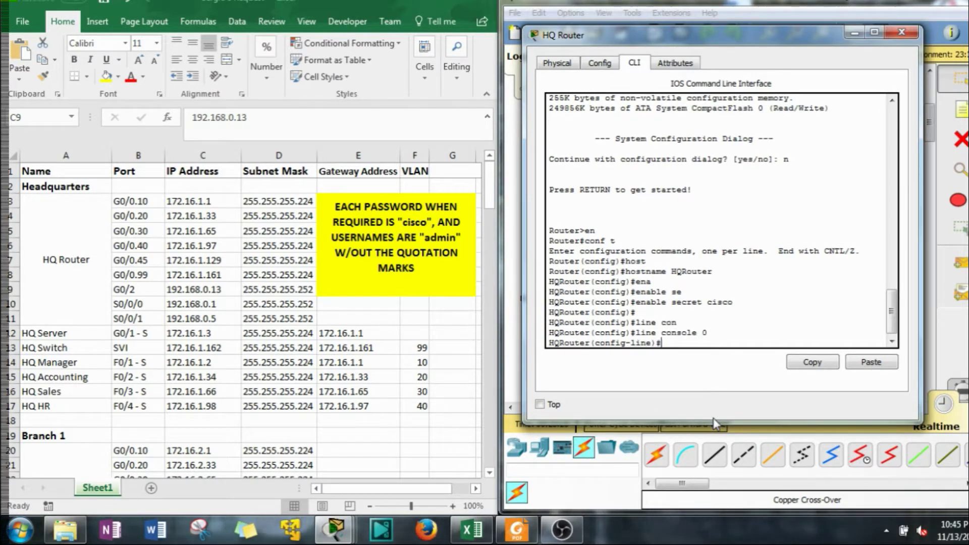
text(pass)
key(Tab)
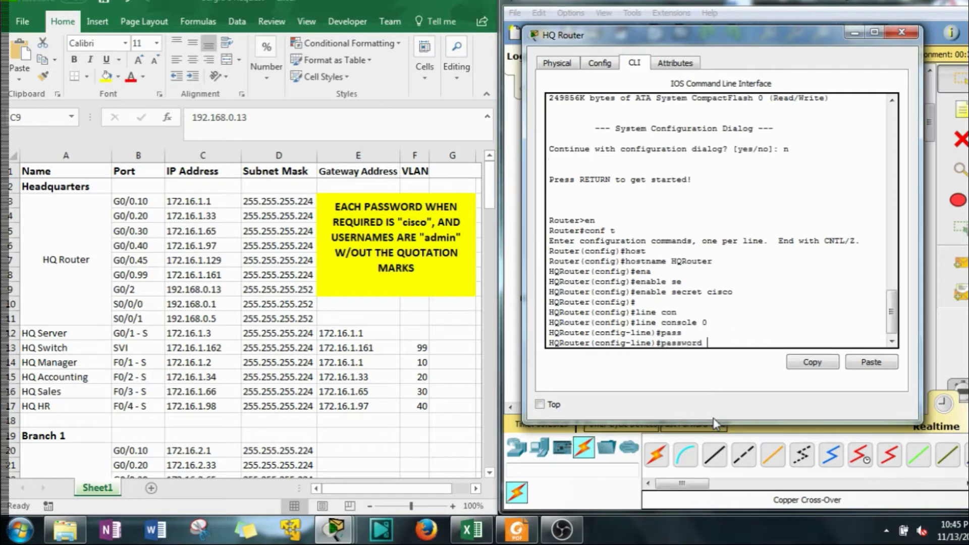
text(cisco)
key(Return)
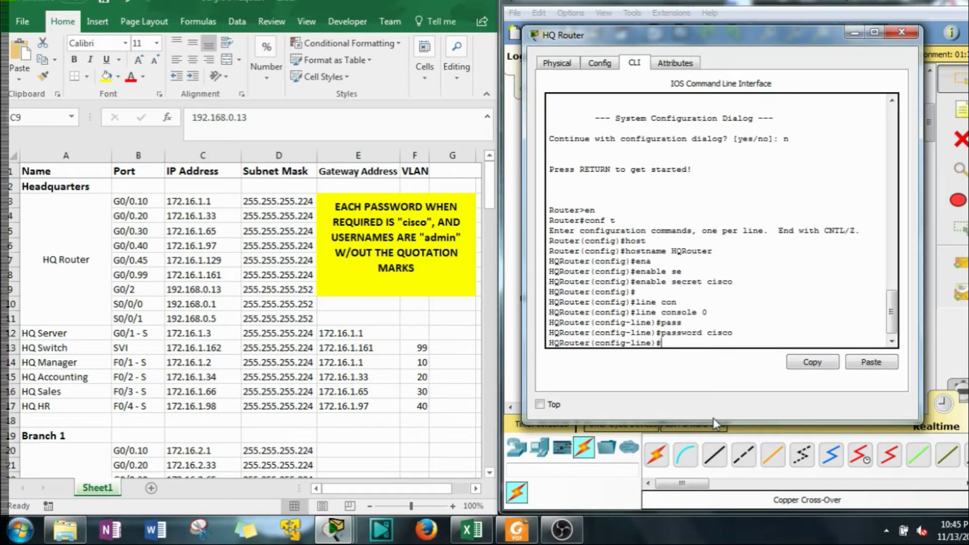
text(login)
key(Return)
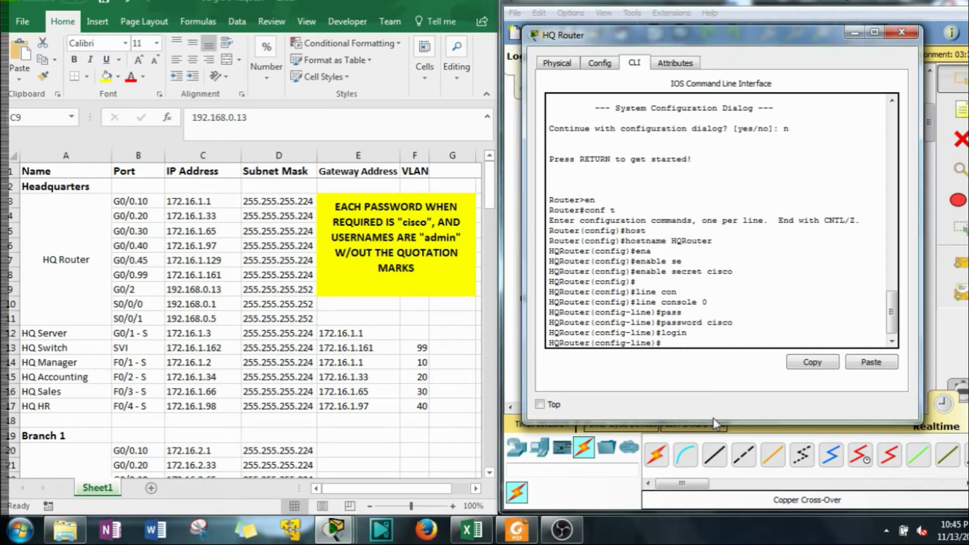
text(exit)
key(Return)
Create local user admin with a password
text(user)
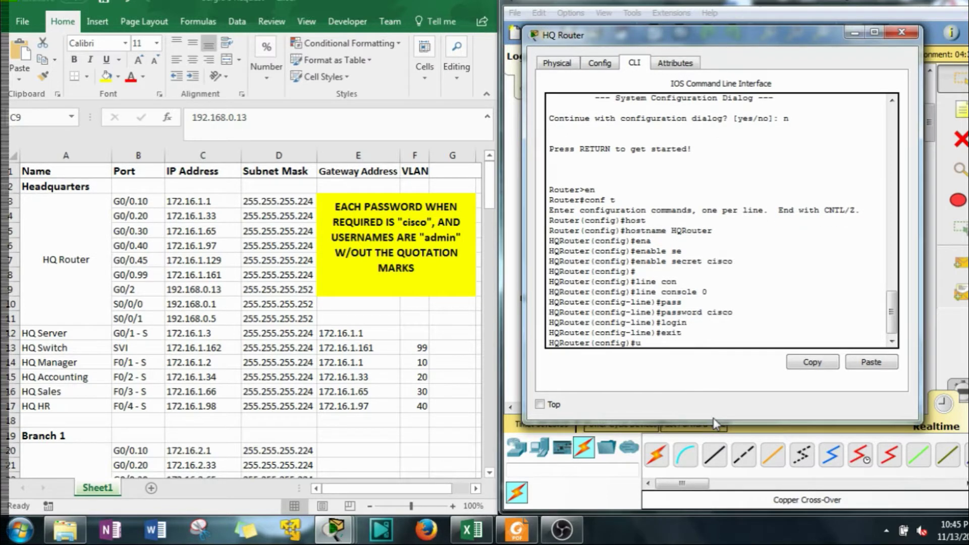
key(Tab)
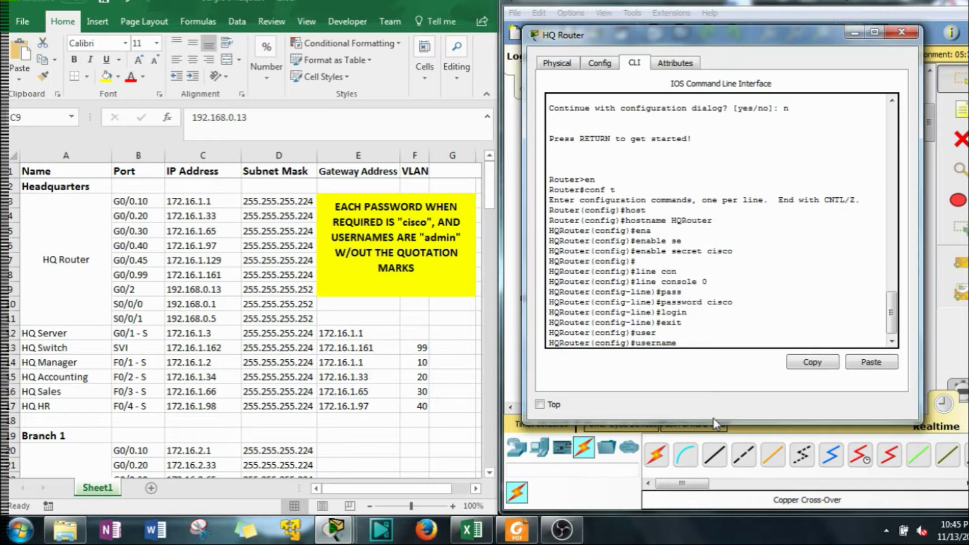
text(ad)
key(Tab)
text(m)
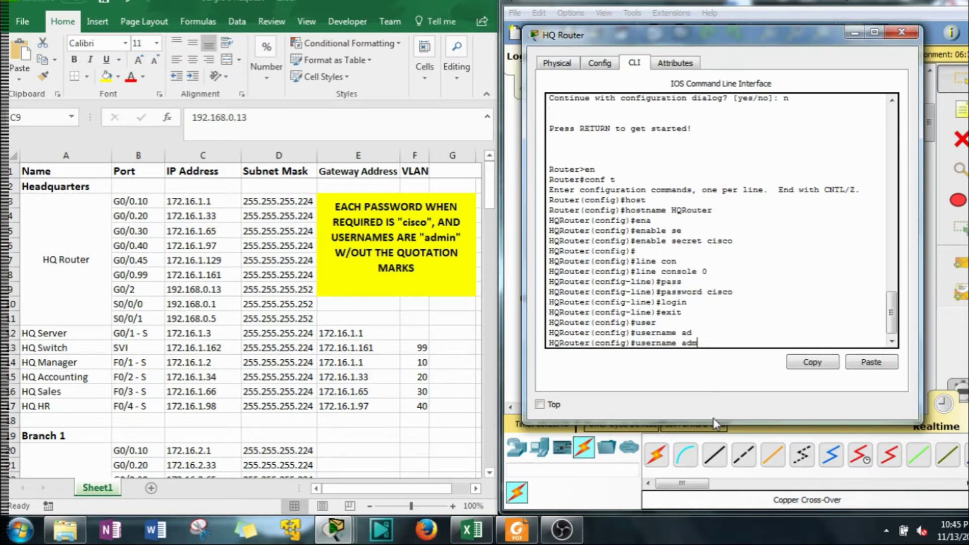
text(in pass)
key(Tab)
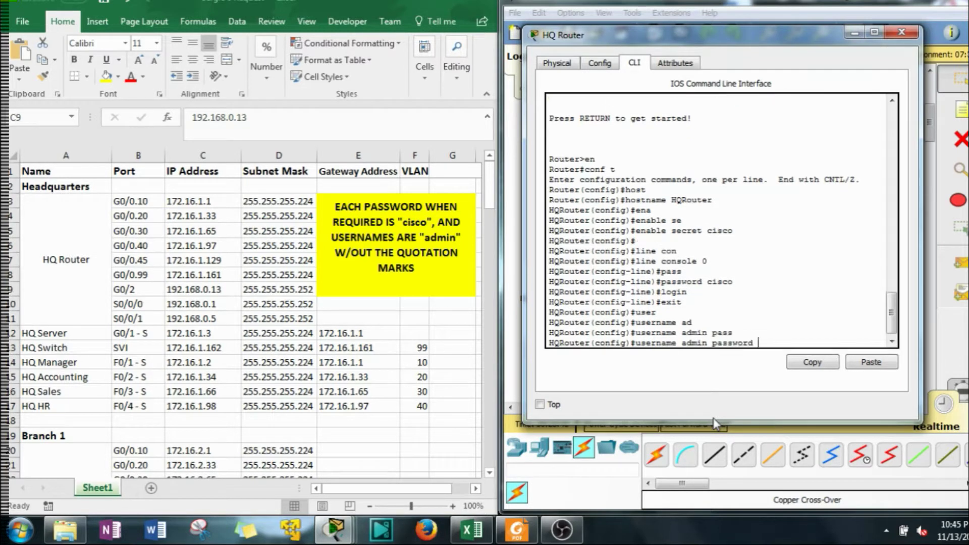
text(cisco)
key(Return)
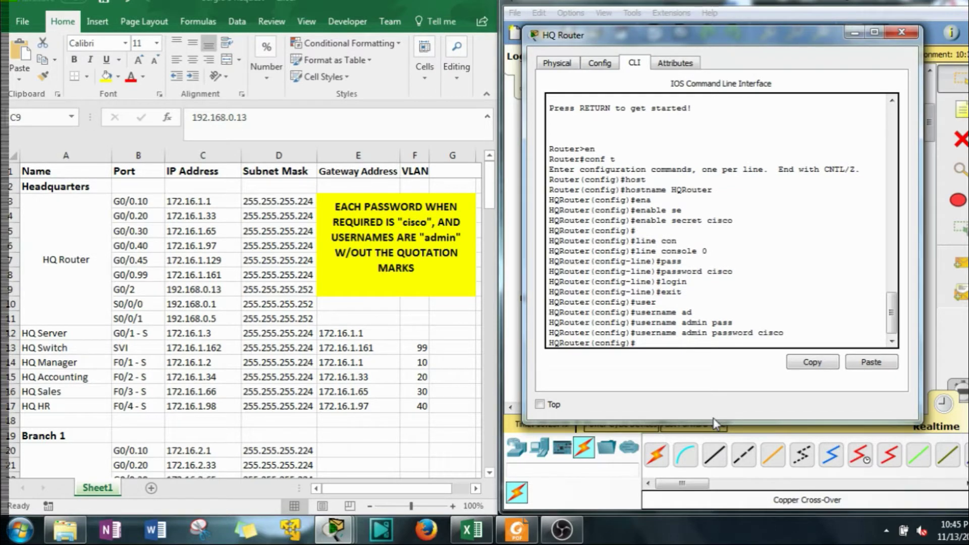
Set the IP domain name to cisco.com
text(ip do)
key(Tab)
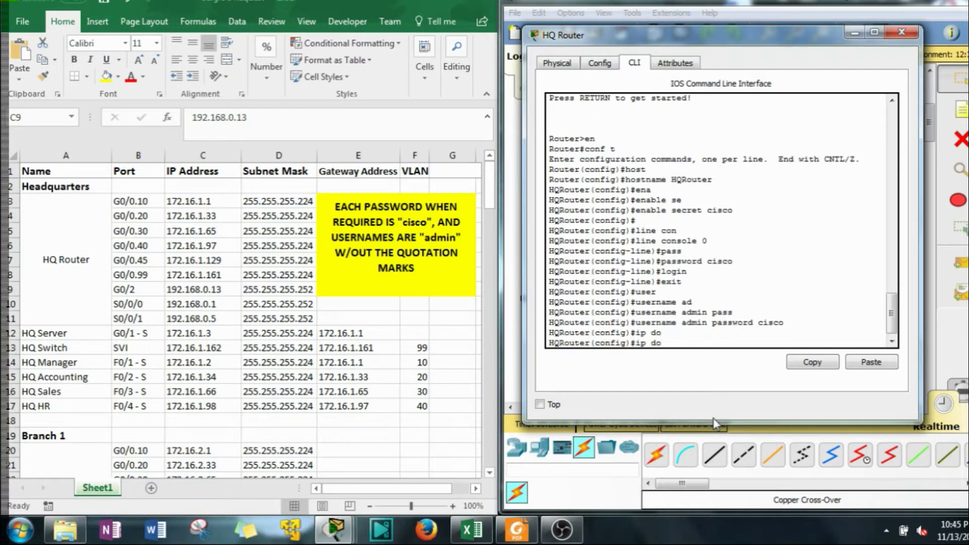
text(m)
text(ain-n)
key(Tab)
text(cisco)
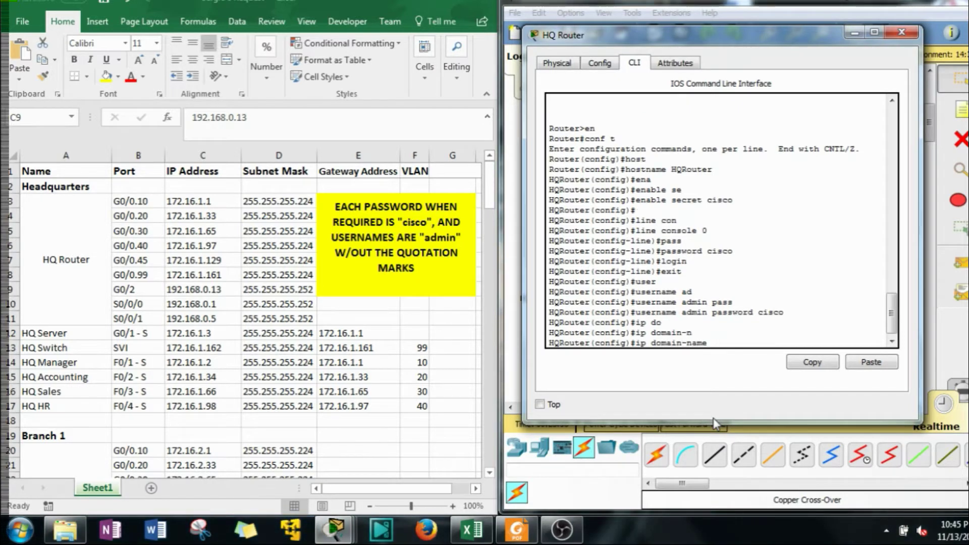
text(.com)
key(Return)
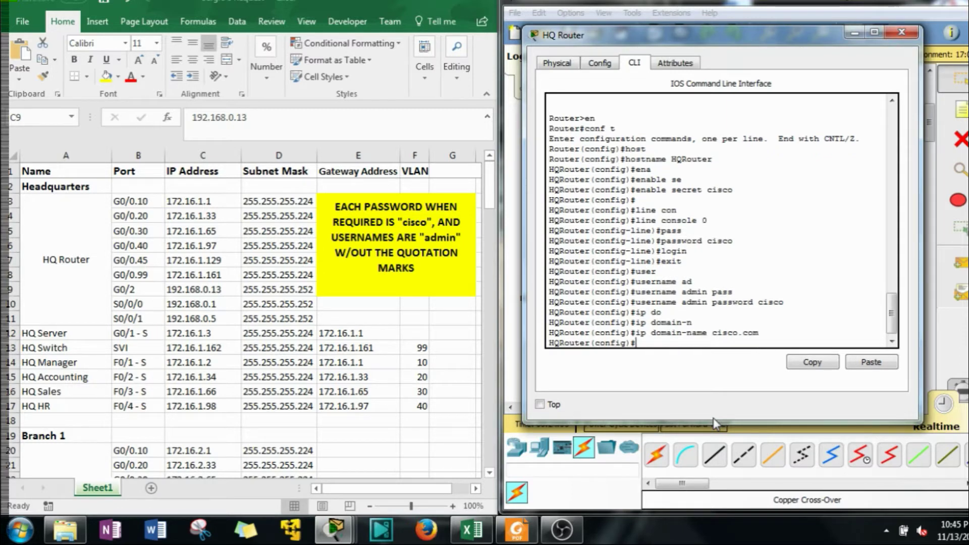
Generate 1024-bit RSA keys with crypto key generate rsa
text(cry)
key(Tab)
text(k)
key(Tab)
text(g`)
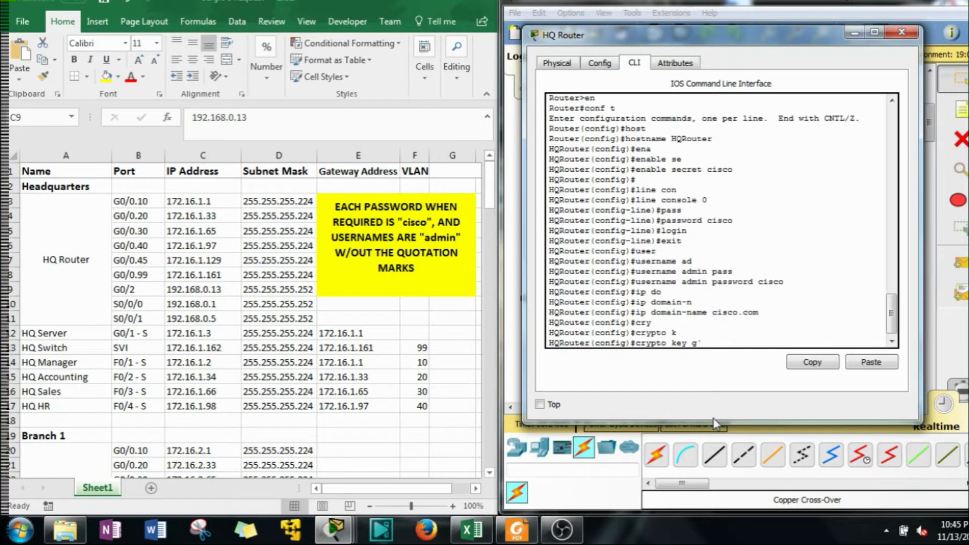
key(Tab)
key(BackSpace)
key(Tab)
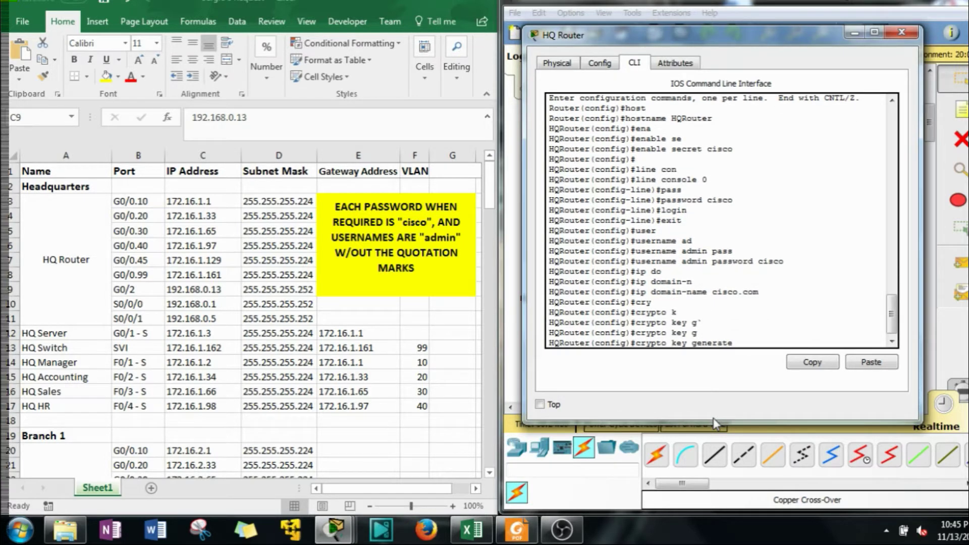
text(r)
key(Tab)
key(Return)
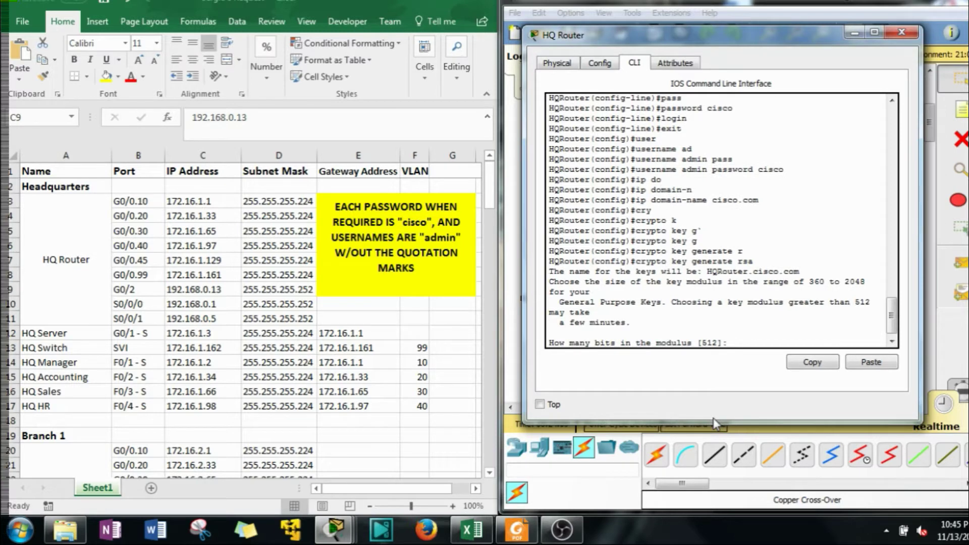
text(1024)
key(Return)
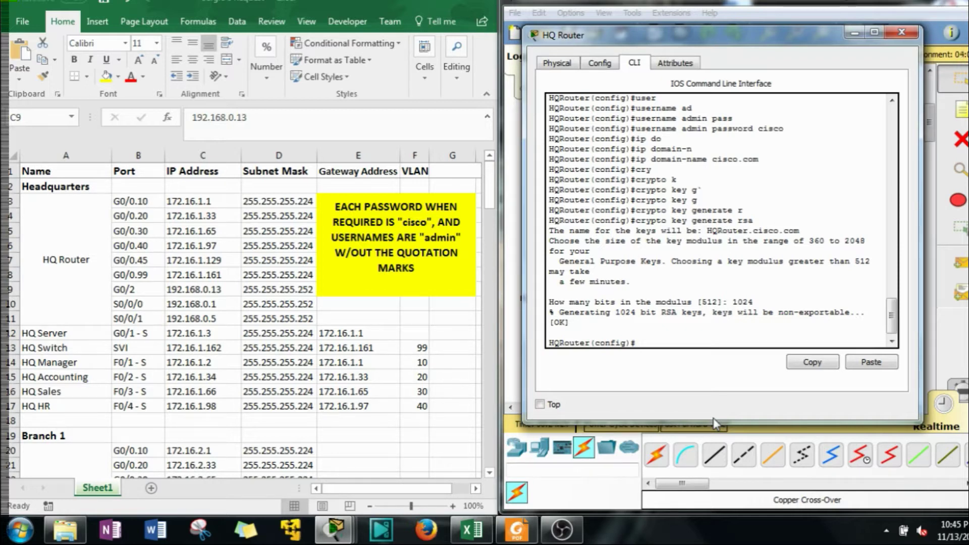
Enable ip ssh version 2 and exit back to privileged EXEC mode
text(ip ssh )
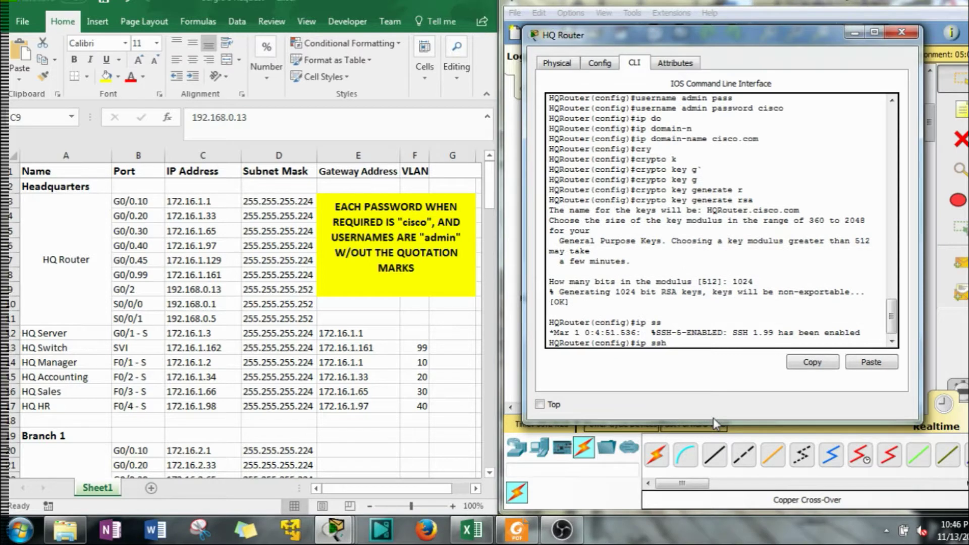
text(ver)
key(Tab)
text(2)
key(Return)
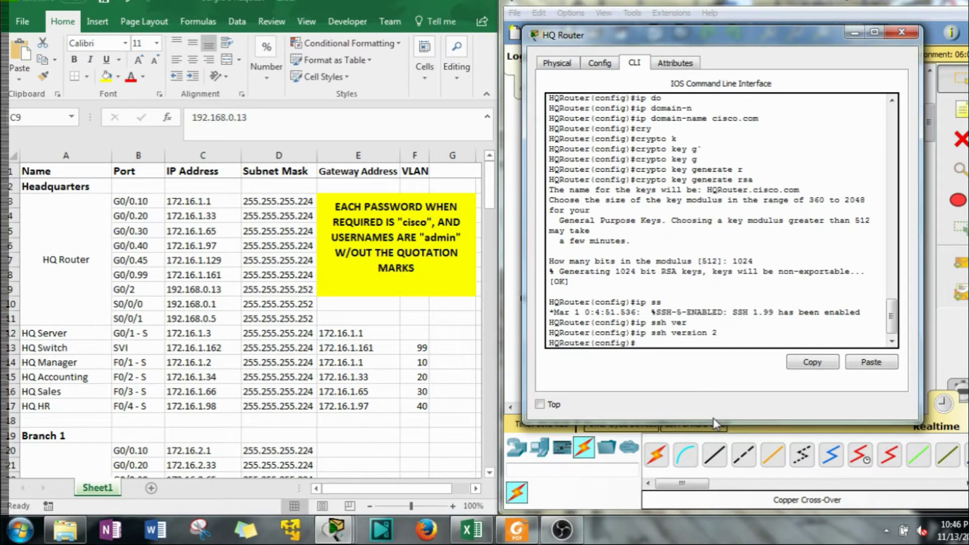
text(exit)
key(Return)
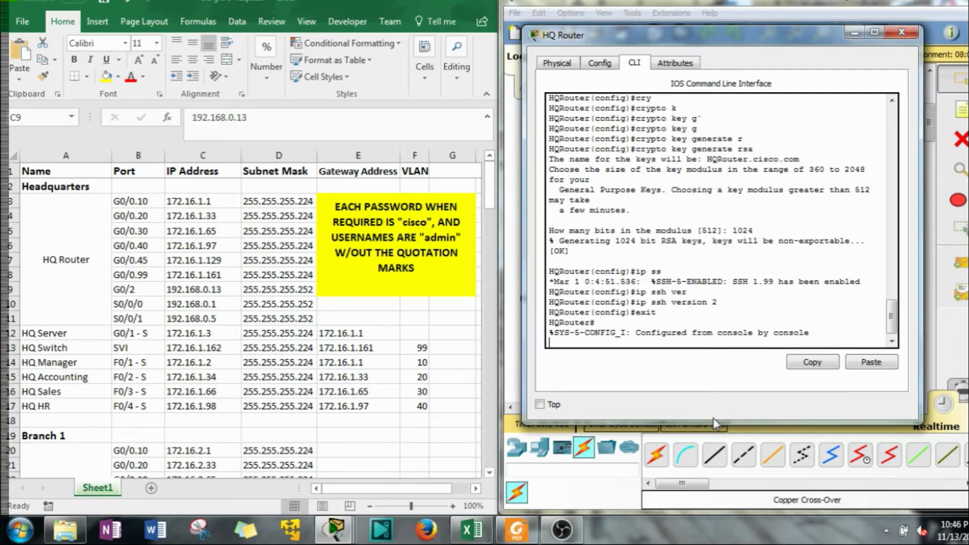
key(Return)
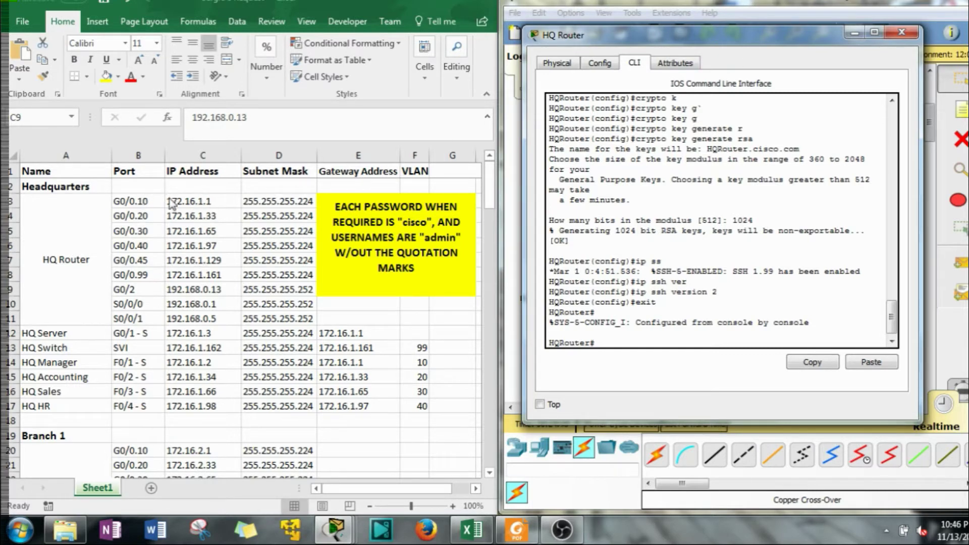
Check the HQ Router addresses in the spreadsheet, then enter global config and subinterface G0/0.10
drag(171, 204, 284, 310)
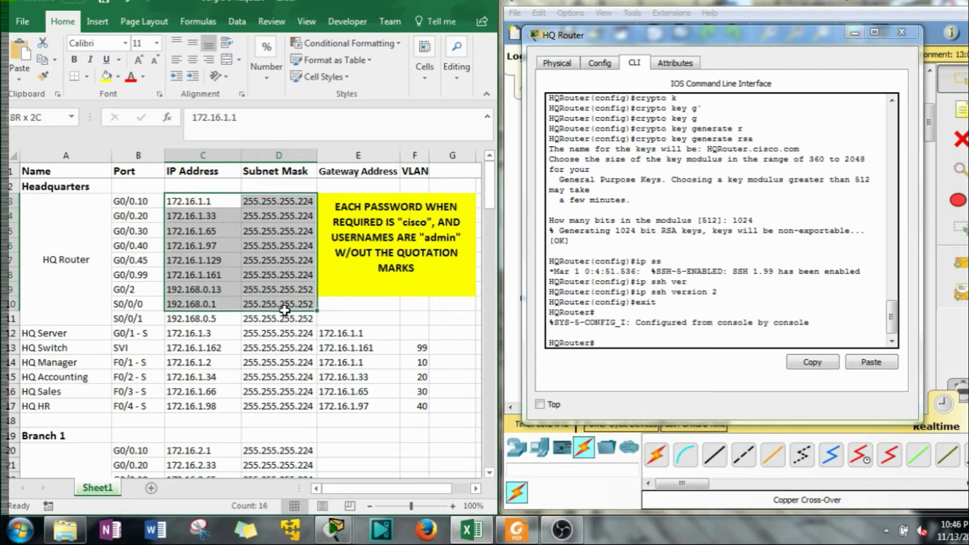
click(199, 215)
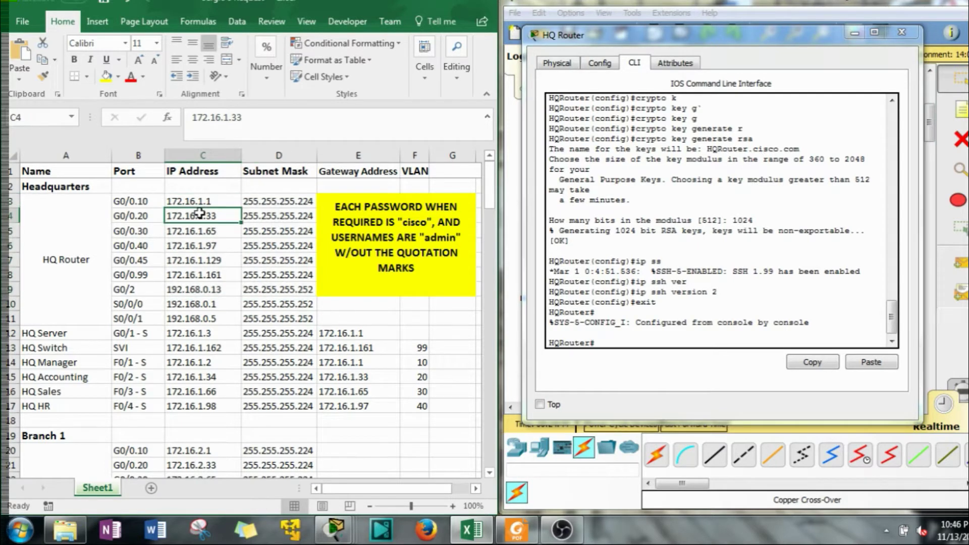
click(604, 346)
text(conf t)
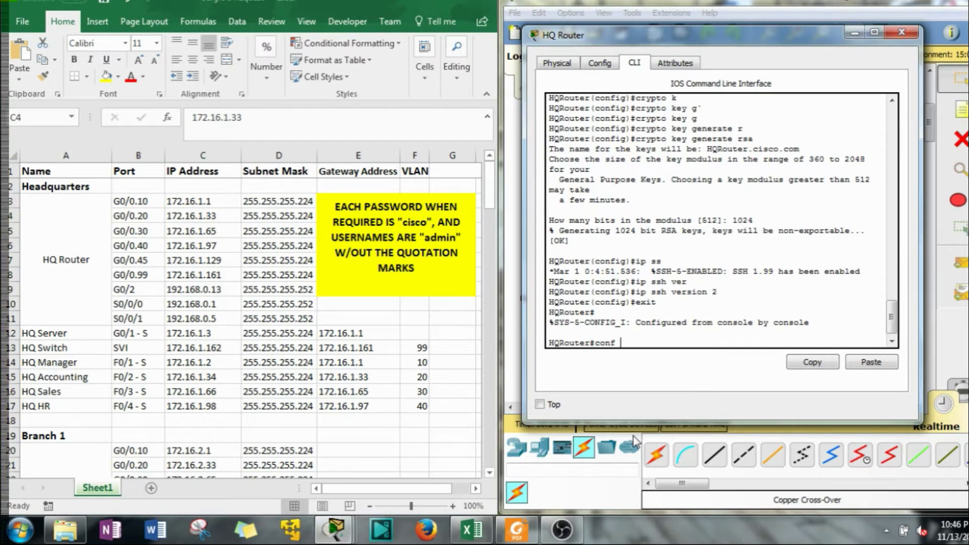
key(Return)
text(int g)
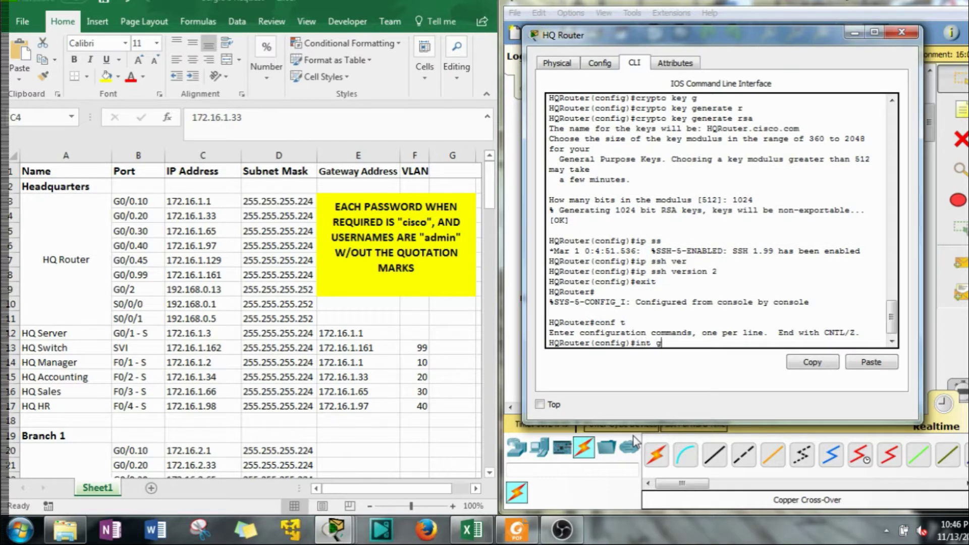
text(0/0.10)
key(Return)
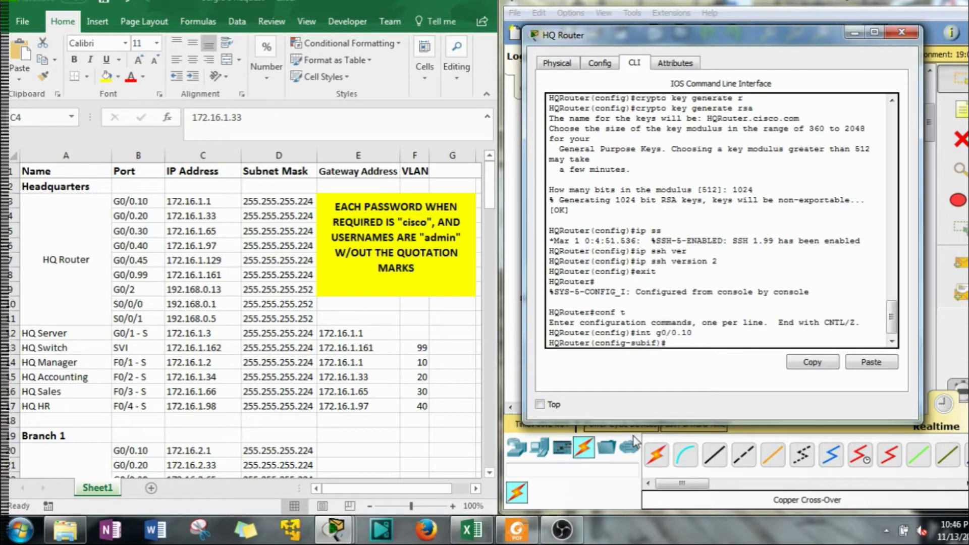
Give G0/0.10 the description 'Subinterface for VLAN 10'
text(de)
key(Tab)
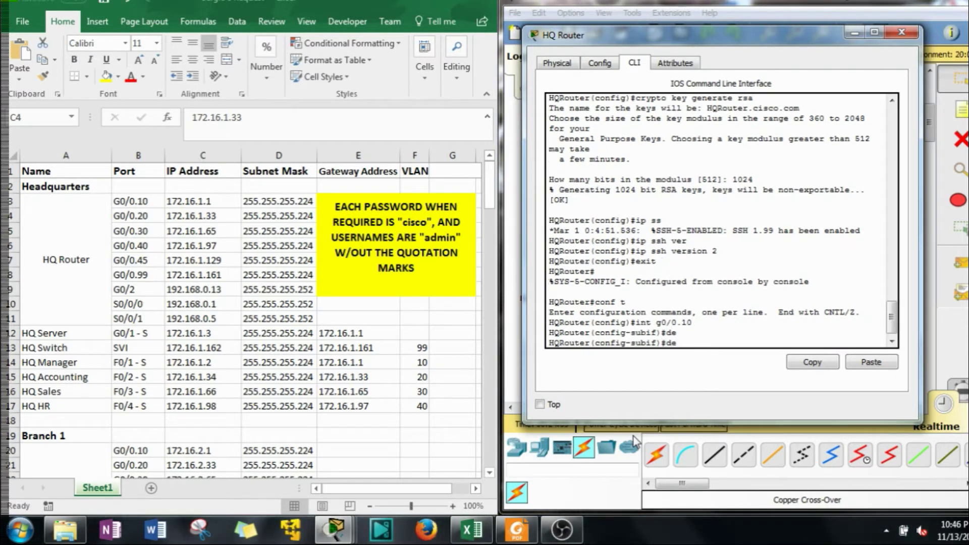
text(sc)
key(Tab)
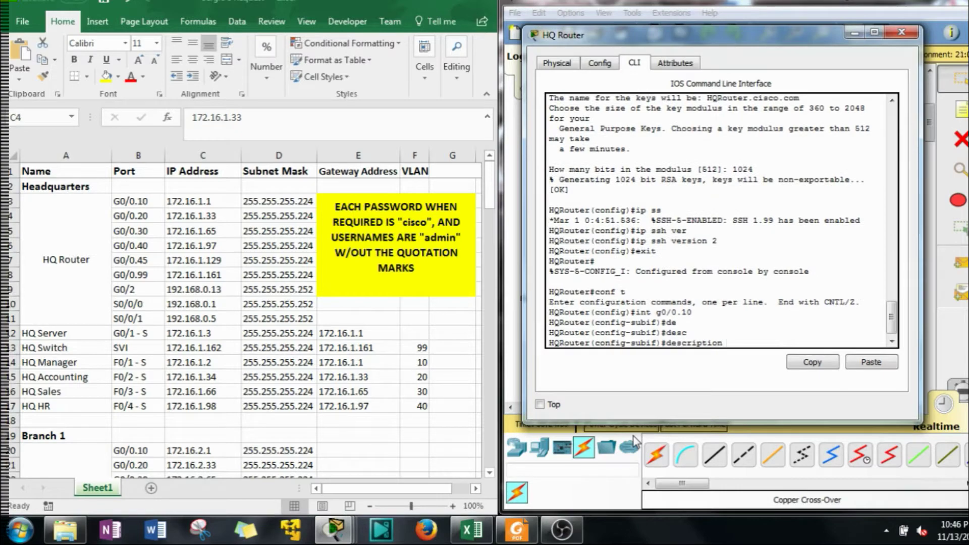
drag(721, 39, 272, 58)
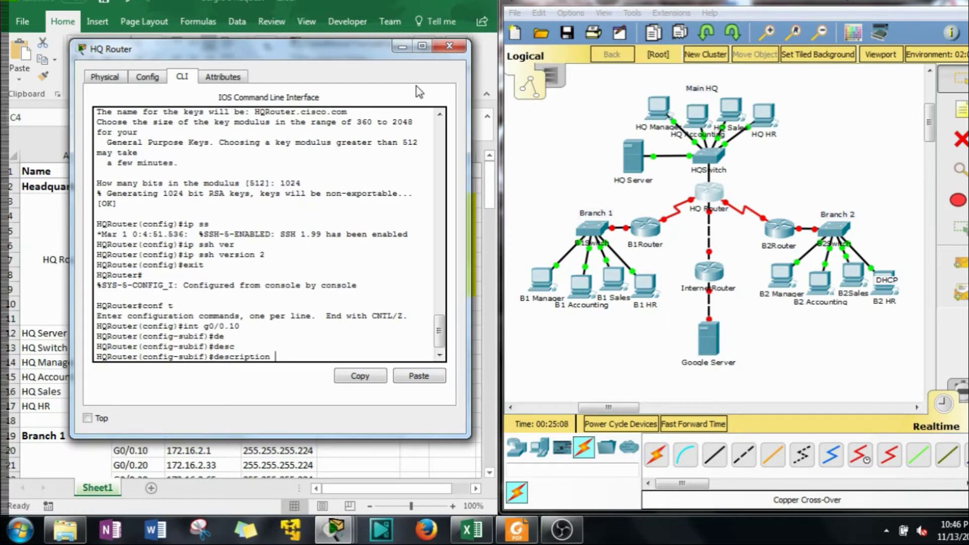
drag(308, 54, 762, 49)
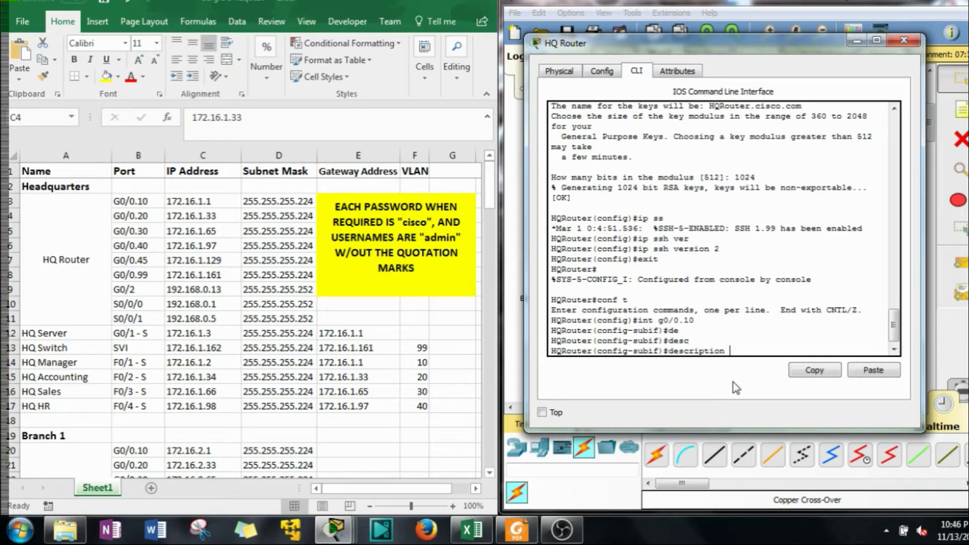
text(Subinter)
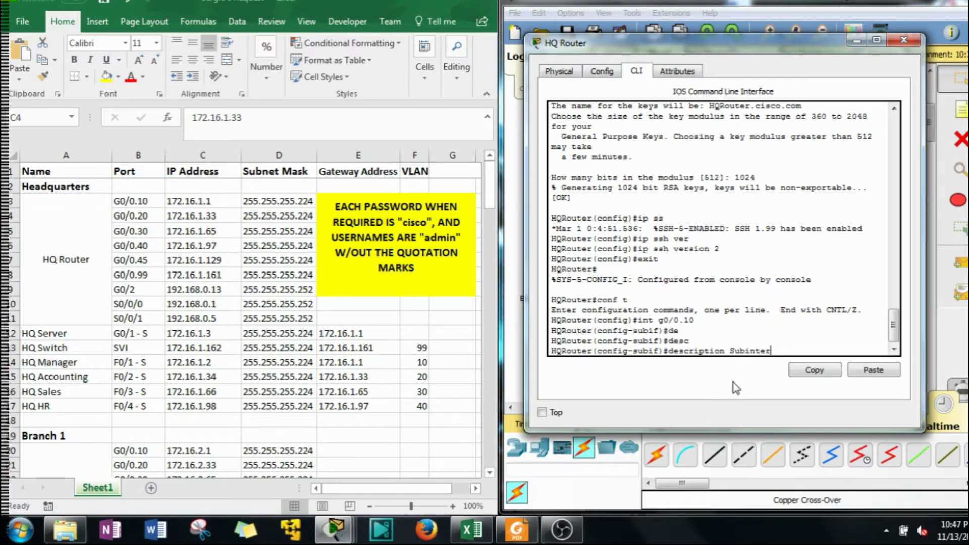
text(face for VLAN 10)
key(Return)
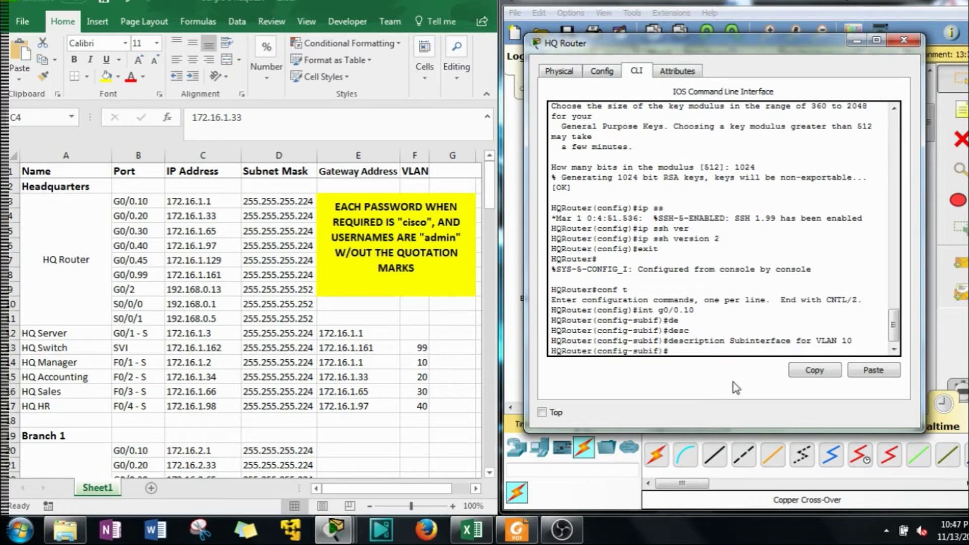
Set encapsulation dot1Q 10 on G0/0.10
text(en)
key(Tab)
text(d)
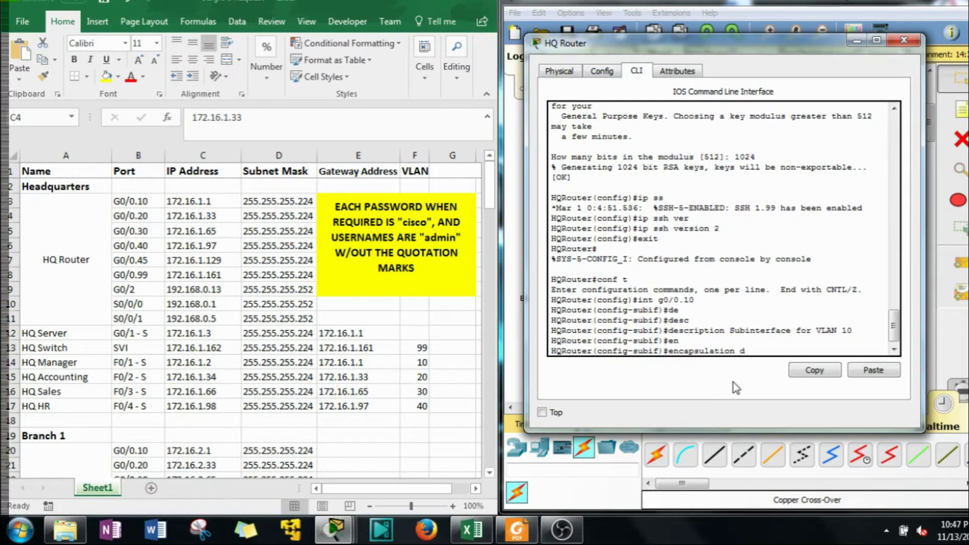
text(e)
key(Tab)
key(BackSpace)
key(Tab)
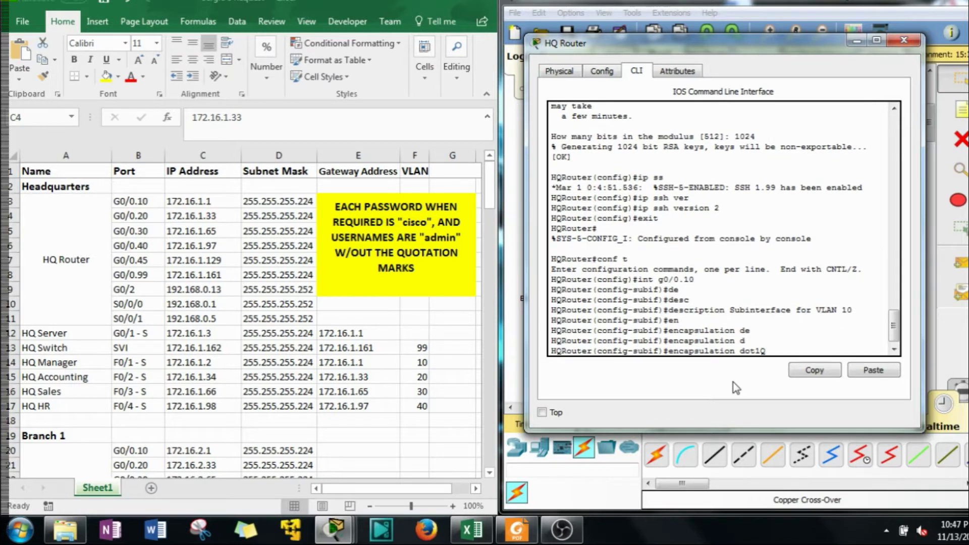
text(10)
key(Return)
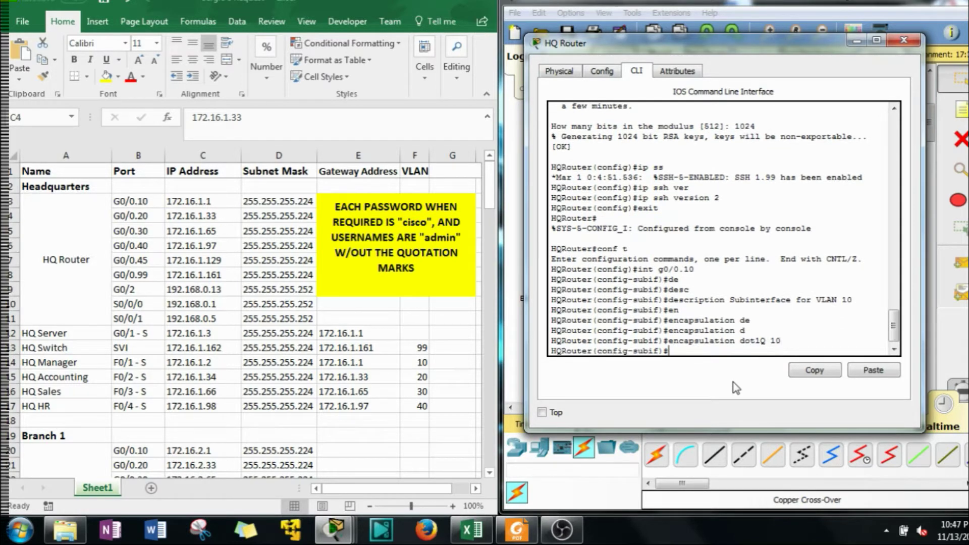
Assign G0/0.10 the address 172.16.1.1 255.255.255.224
text(ipa)
key(Tab)
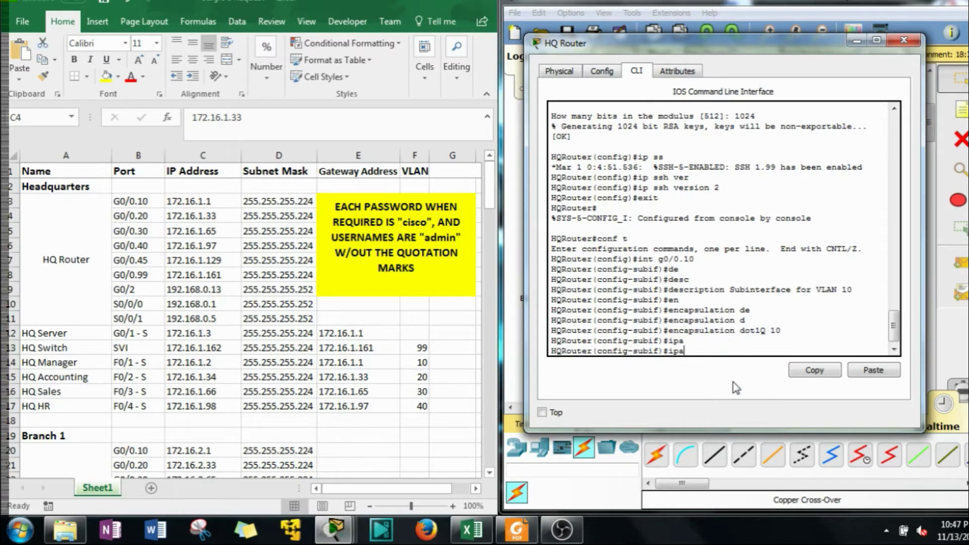
key(BackSpace)
text(ad)
key(Tab)
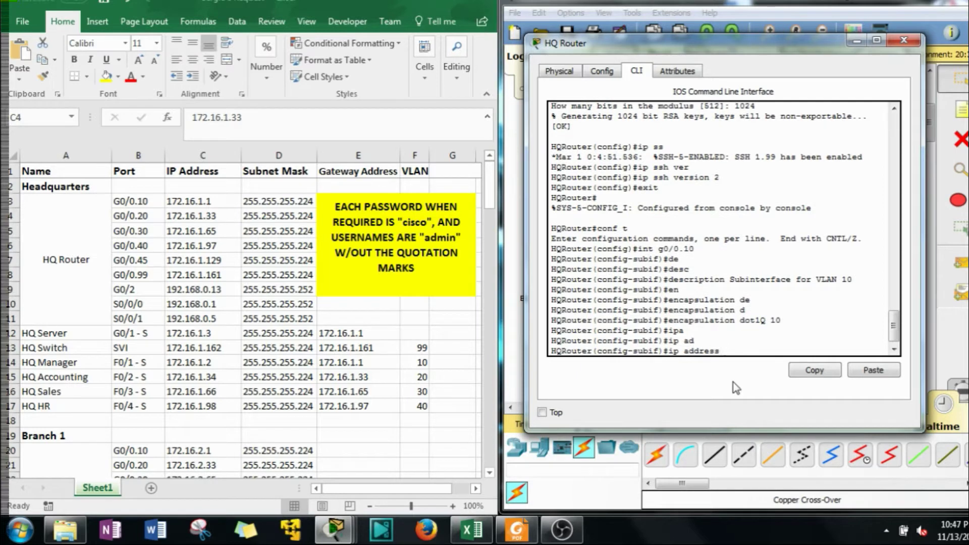
text(172.16.1.1 255.255.255.25)
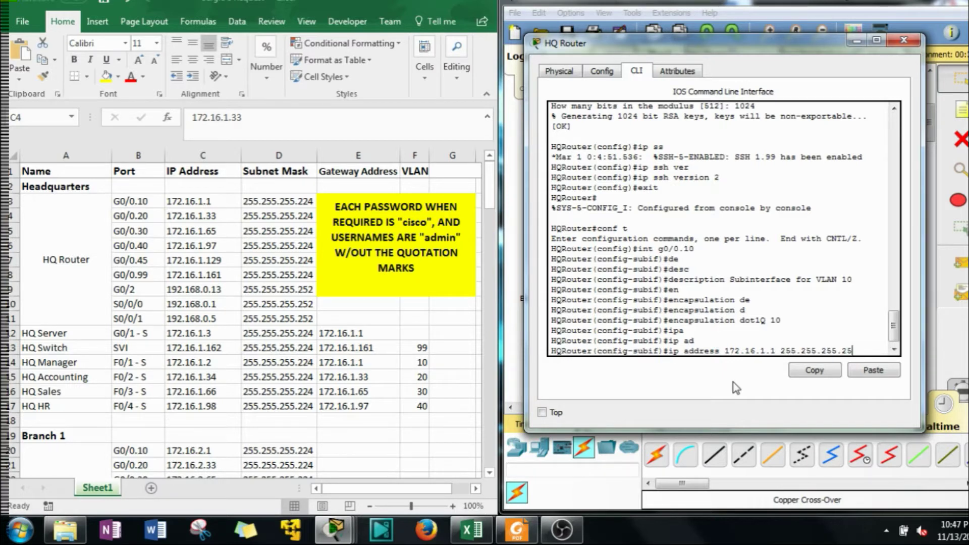
key(BackSpace)
text(24)
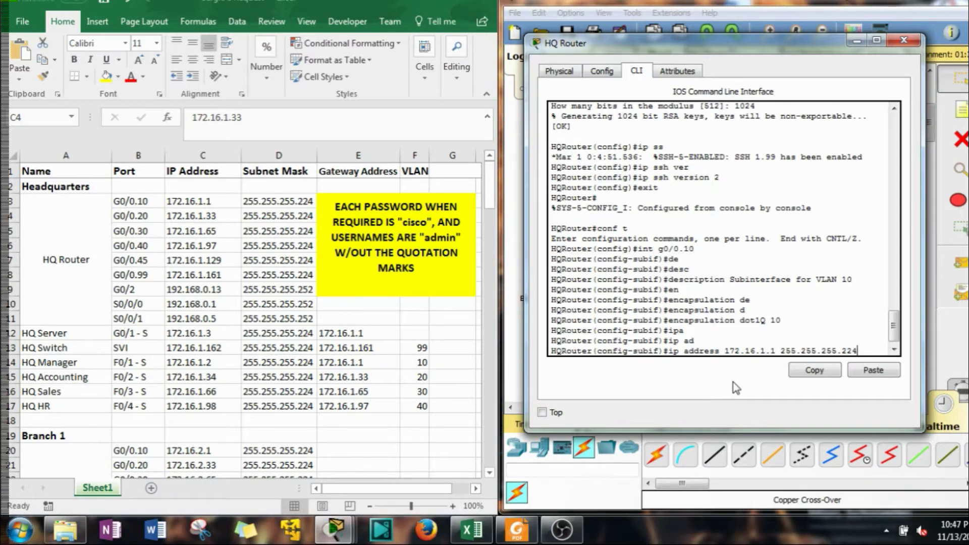
key(Return)
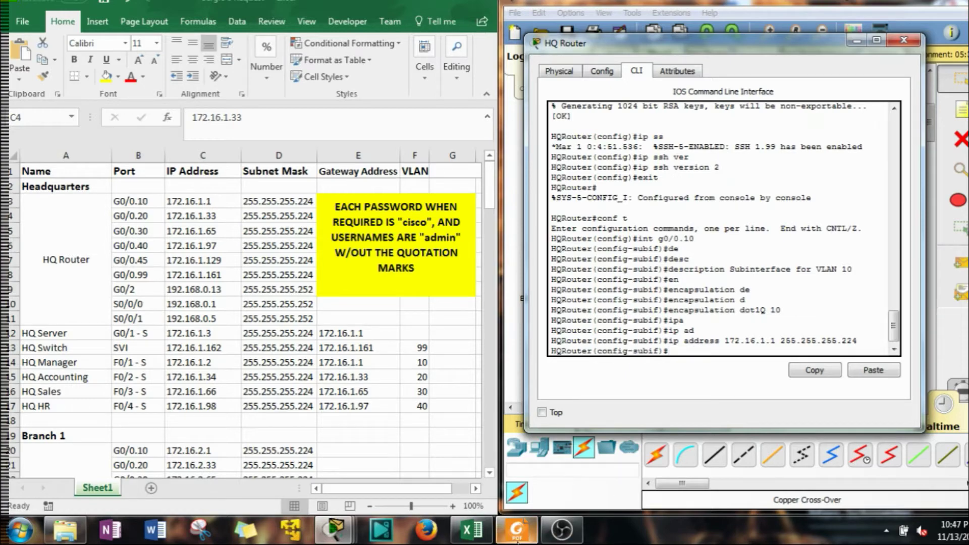
Show page 2 of the project rubric in Foxit PDF Reader
click(516, 530)
scroll(180, 339, down, 10)
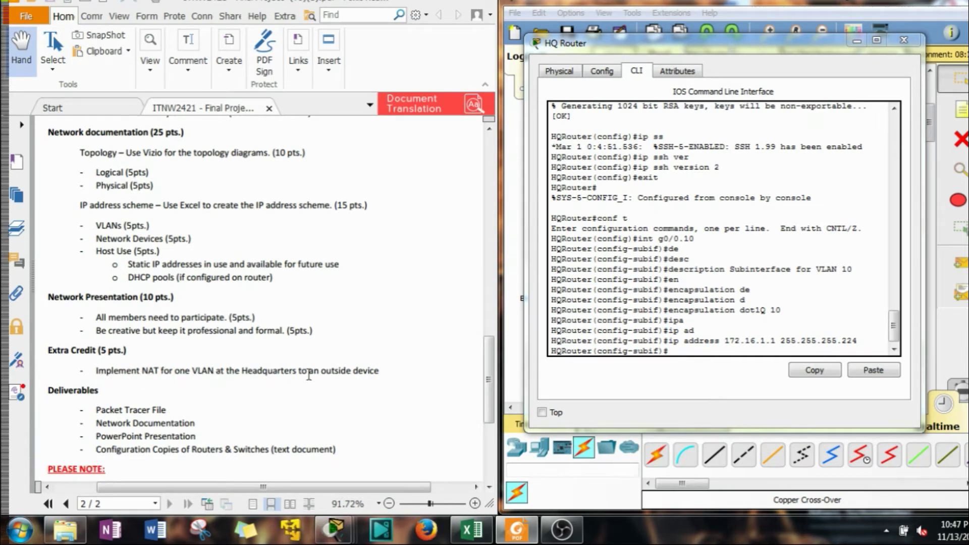
mouse_move(313, 375)
mouse_down()
mouse_move(274, 379)
mouse_move(332, 373)
mouse_up()
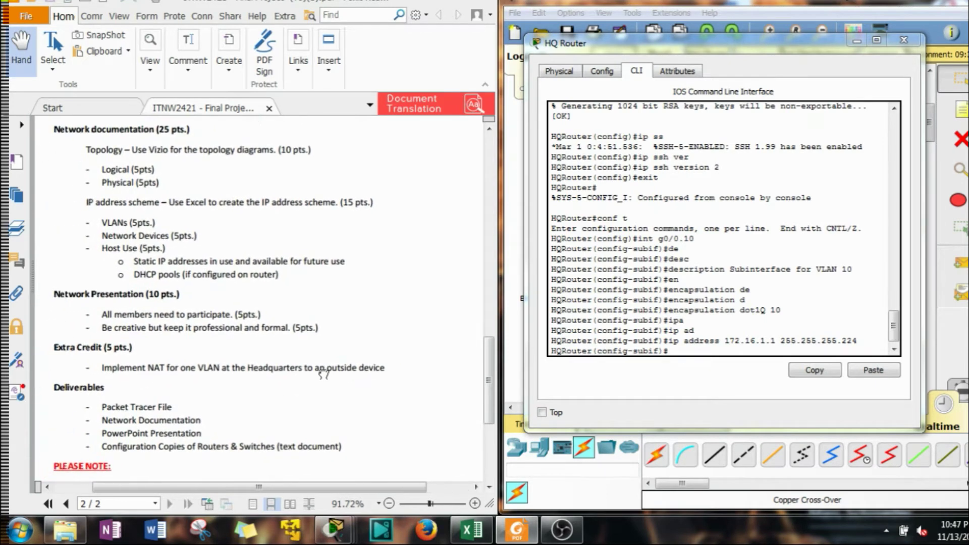
Reposition the HQ Router console beside the rubric, clearing a stray Main HQ selection
drag(776, 47, 320, 61)
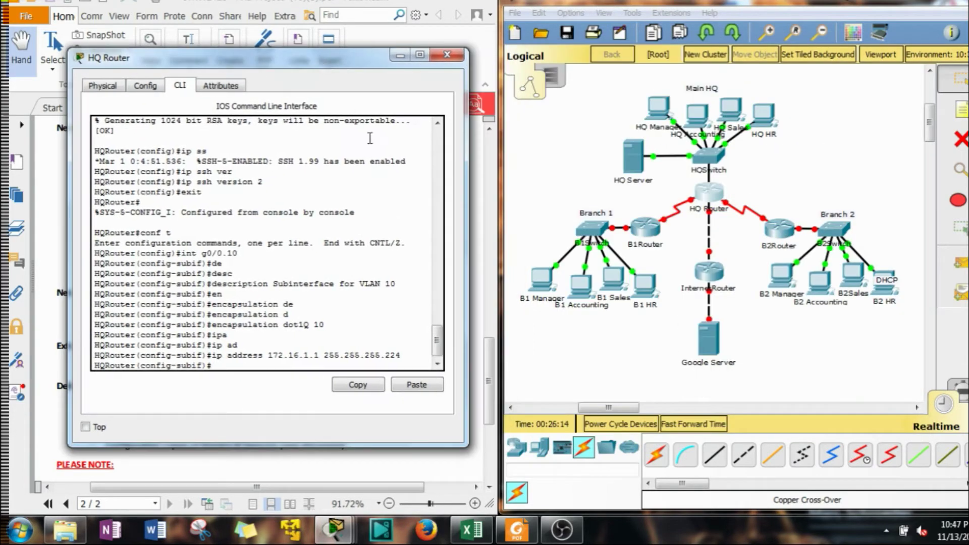
drag(736, 380, 692, 334)
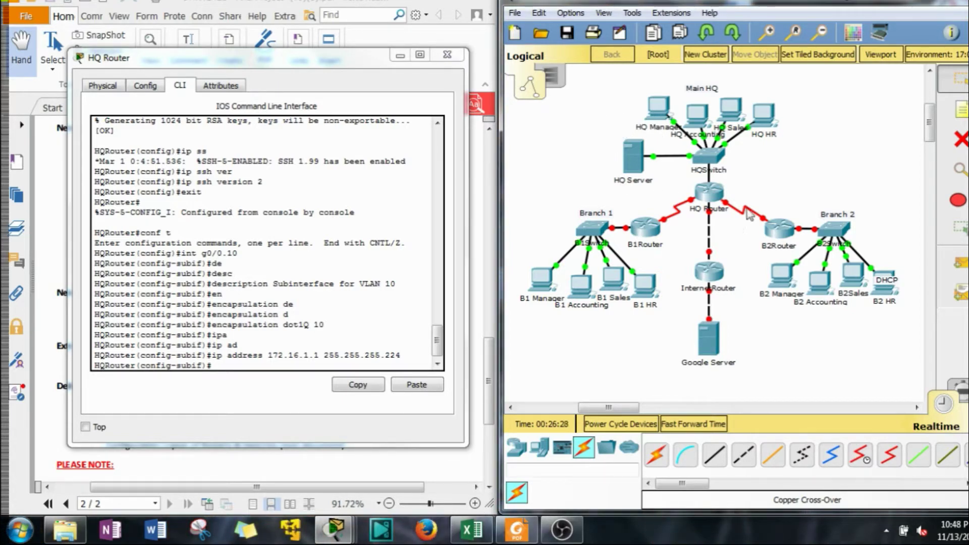
drag(644, 204, 792, 244)
drag(797, 178, 521, 88)
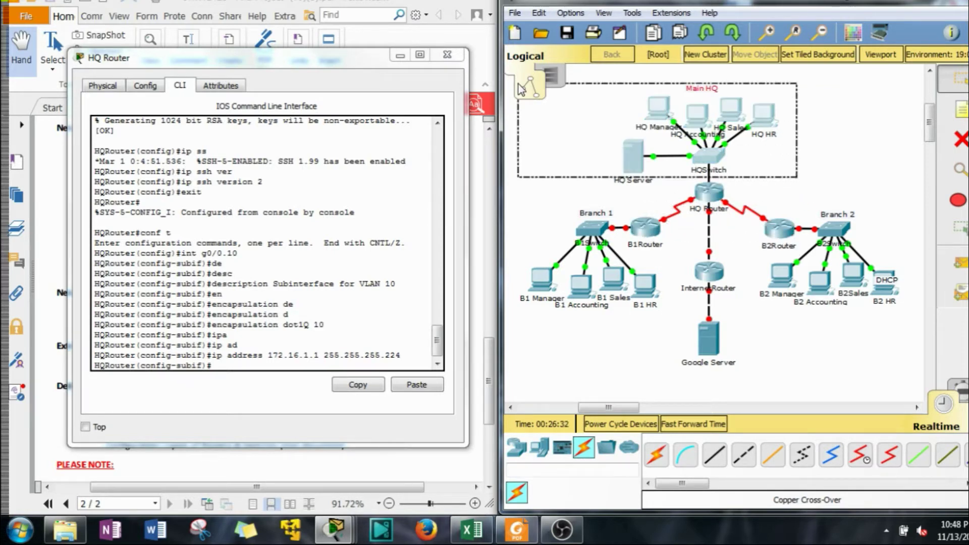
click(521, 88)
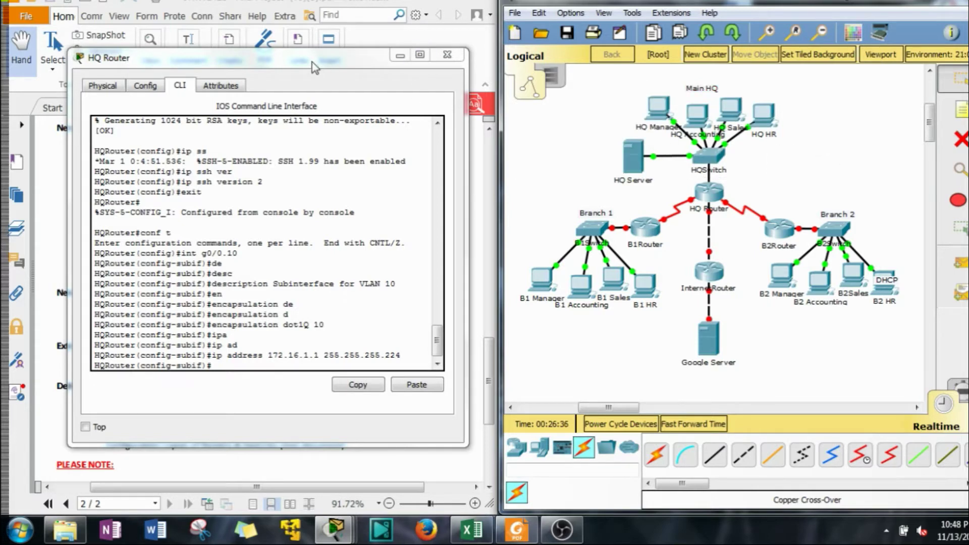
drag(321, 66, 644, 32)
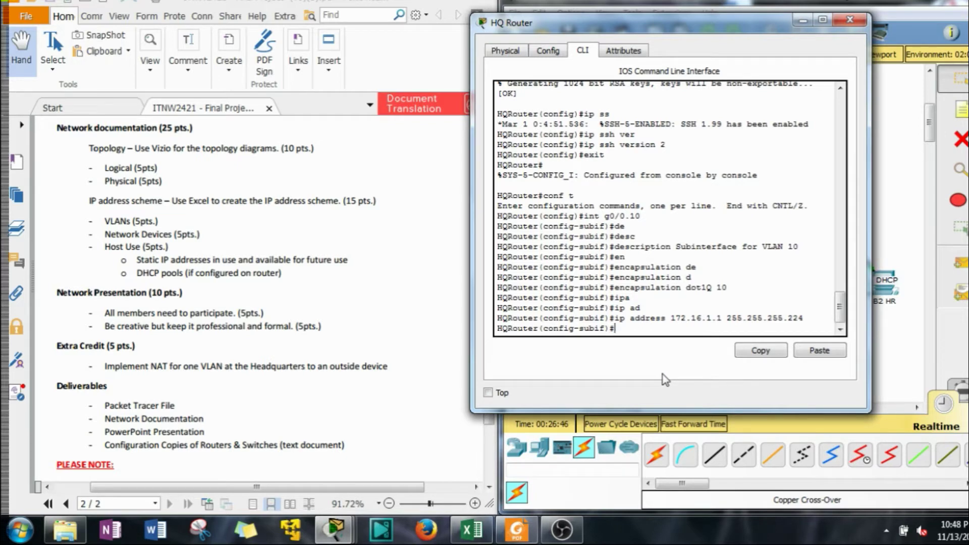
Enable ip nat inside on subinterface G0/0.10
text(ip nat)
key(Tab)
text(in)
key(Tab)
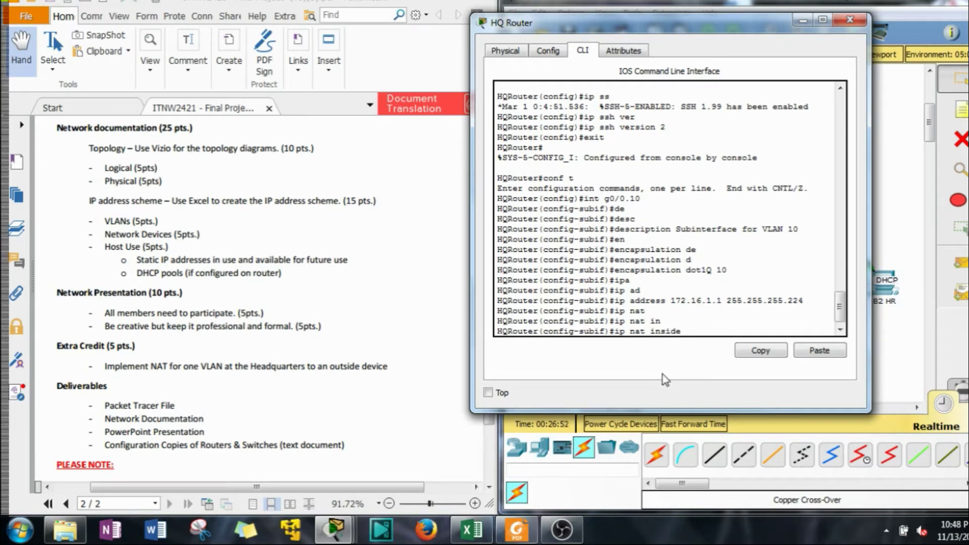
key(Return)
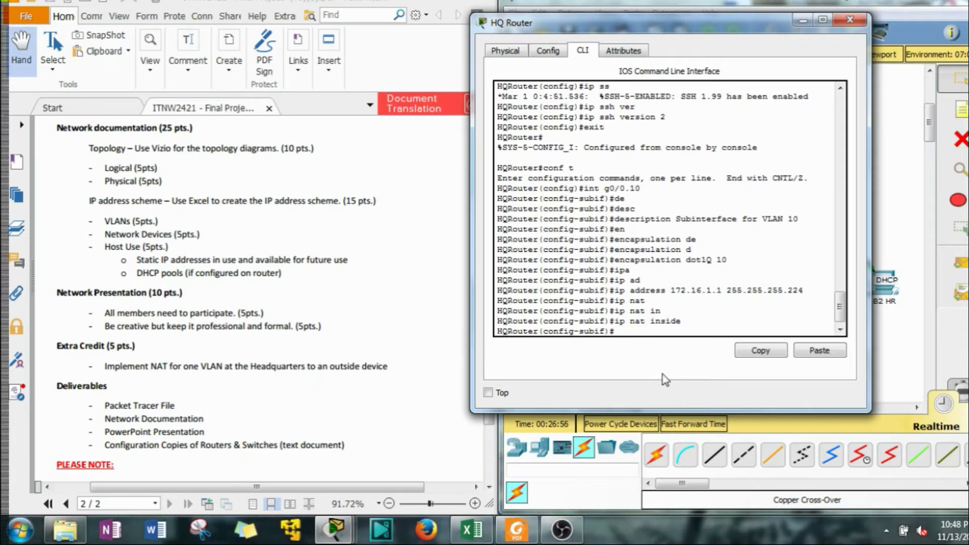
Create G0/0.20 with a VLAN 20 description and encapsulation dot1Q 20
key(Up)
key(Up)
key(Up)
key(Up)
key(Up)
key(Up)
key(Up)
key(Up)
key(Up)
key(Up)
key(Up)
key(Up)
key(Up)
key(Up)
key(BackSpace)
key(BackSpace)
text(20)
key(Return)
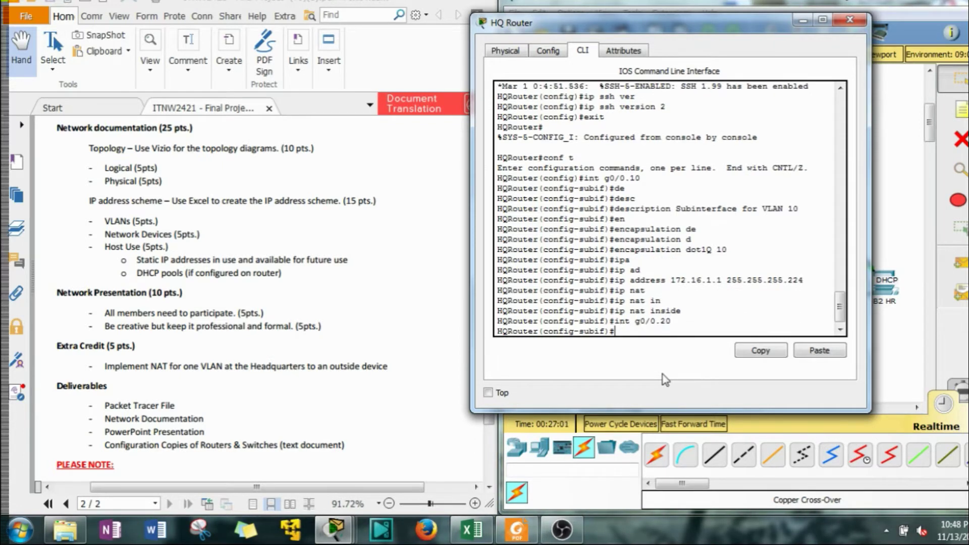
key(Up)
key(Up)
key(Up)
key(Up)
key(Up)
key(Up)
key(Up)
key(Up)
key(Up)
key(Up)
key(Up)
key(Up)
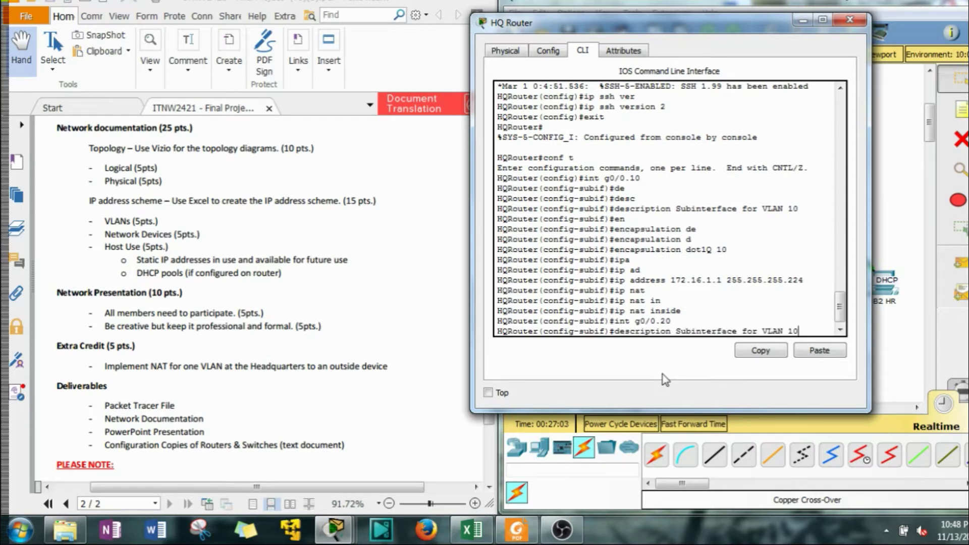
key(BackSpace)
key(BackSpace)
text(20)
key(Return)
key(Up)
key(Up)
key(Up)
key(Up)
key(Up)
key(Up)
key(Up)
key(Up)
key(Up)
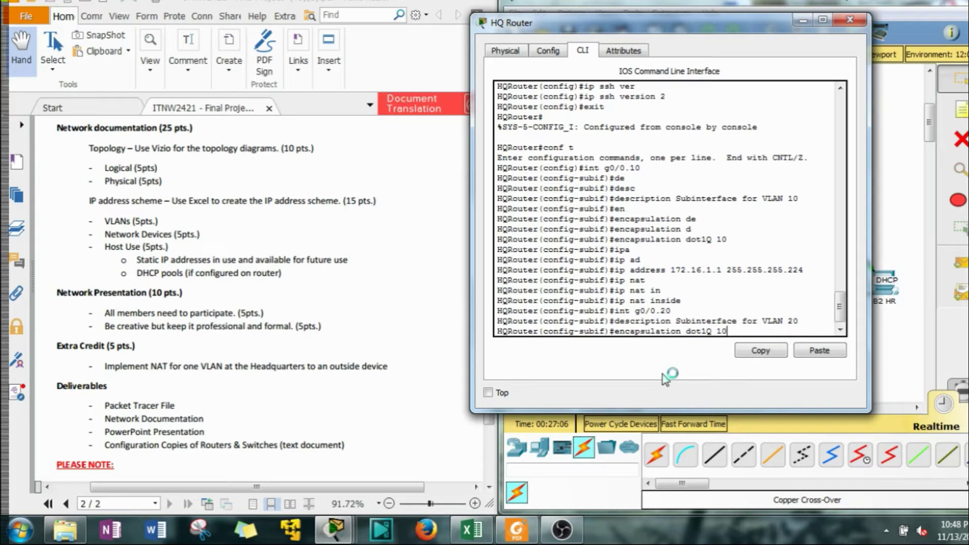
key(BackSpace)
key(BackSpace)
text(20)
key(Return)
Give G0/0.20 address 172.16.1.33 255.255.255.224 and NAT inside
key(Up)
key(Up)
key(Up)
key(Up)
key(Up)
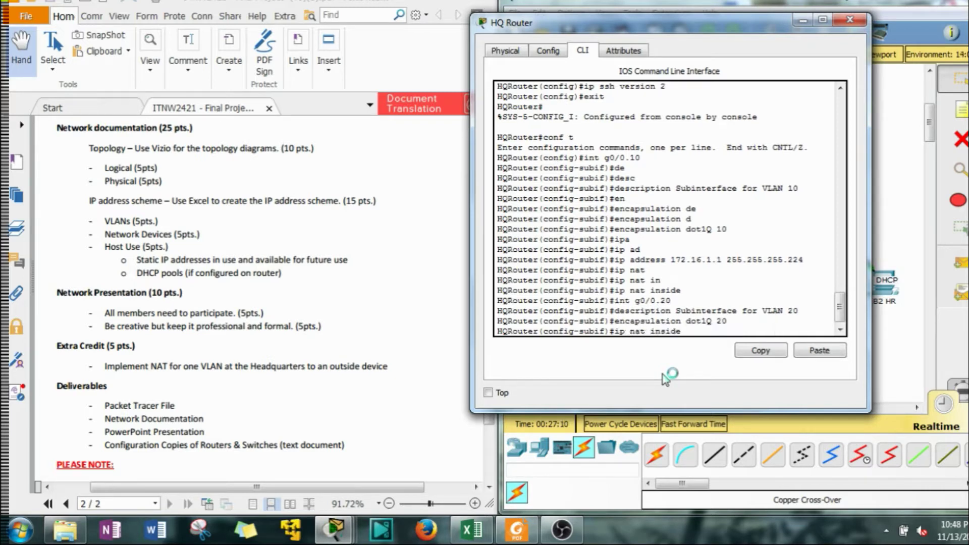
click(423, 68)
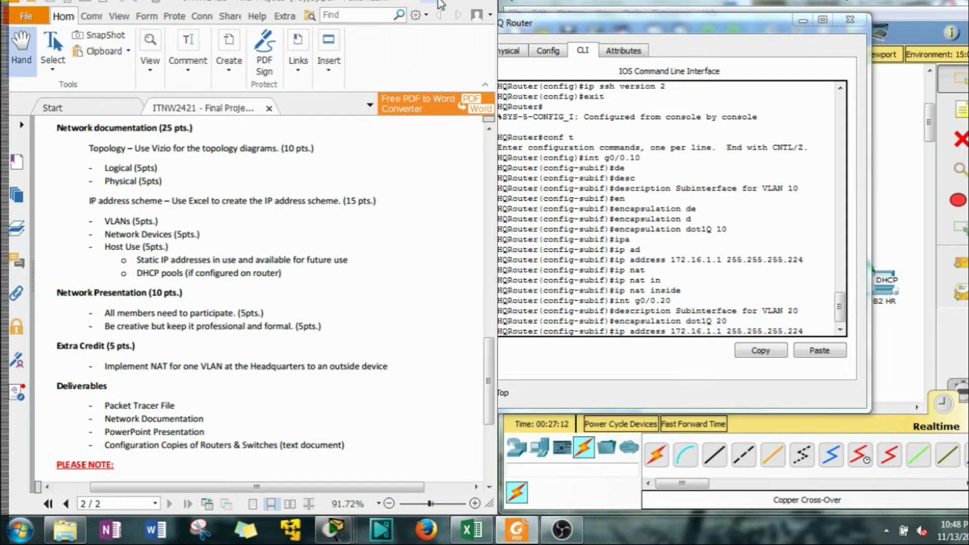
click(439, 2)
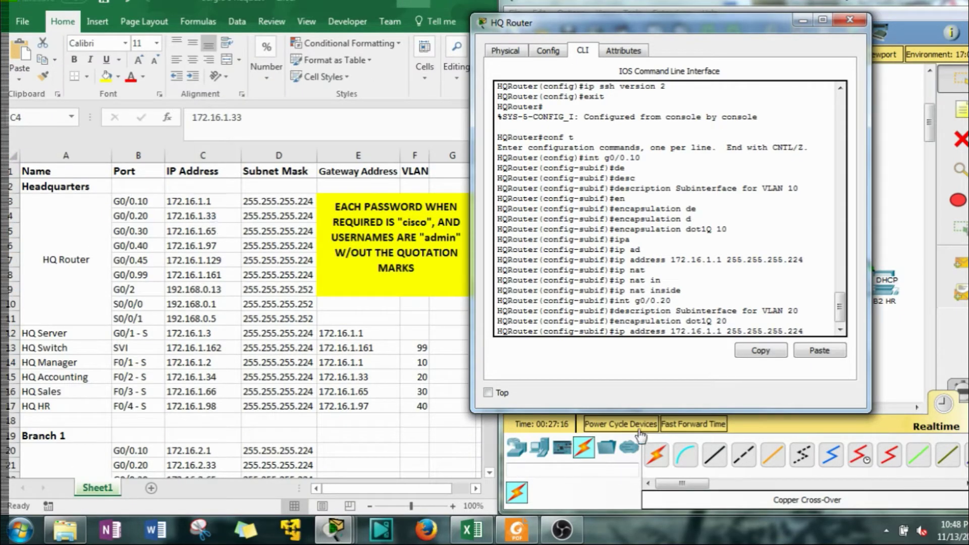
key(Left)
key(Left)
key(Left)
key(Left)
key(Left)
key(Left)
key(Left)
key(Left)
key(Left)
key(Left)
key(Left)
key(Left)
key(Left)
key(Left)
key(Left)
key(Left)
key(BackSpace)
text(33)
key(Return)
key(Up)
key(Up)
key(Up)
key(Up)
key(Up)
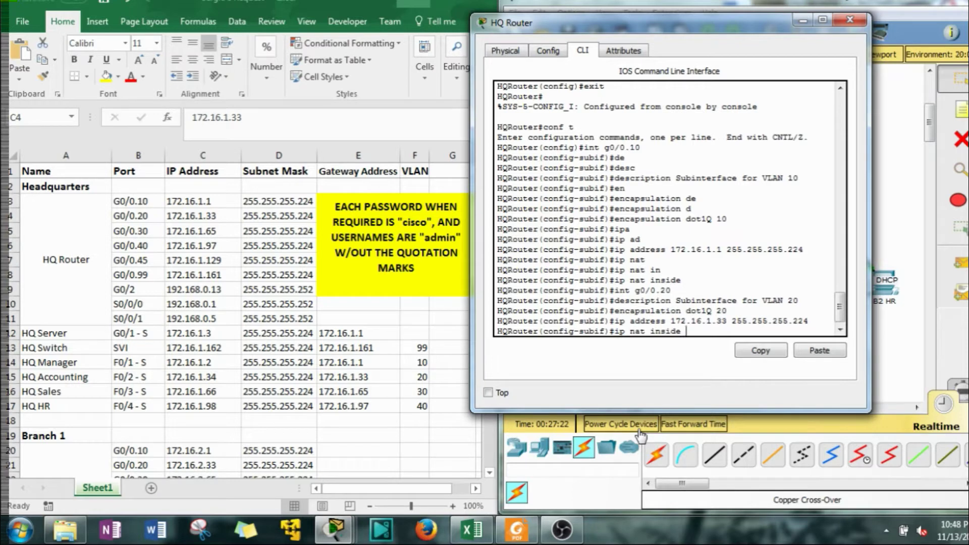
key(Return)
Create G0/0.30 with a VLAN 30 description and encapsulation dot1Q 30
key(Up)
key(Up)
key(Up)
key(Up)
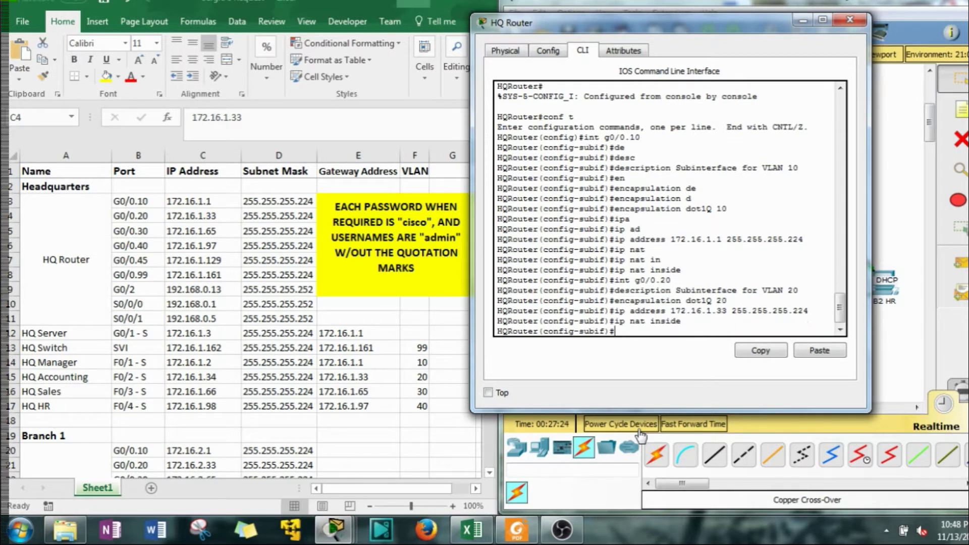
key(Up)
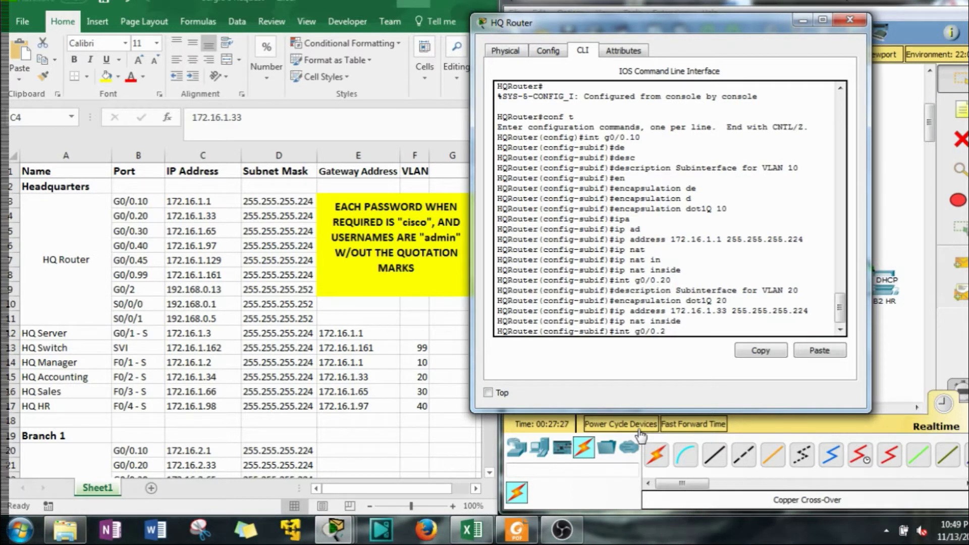
key(BackSpace)
text(3)
key(BackSpace)
key(BackSpace)
text(30)
key(Return)
key(Up)
key(Up)
key(Up)
key(Up)
key(Up)
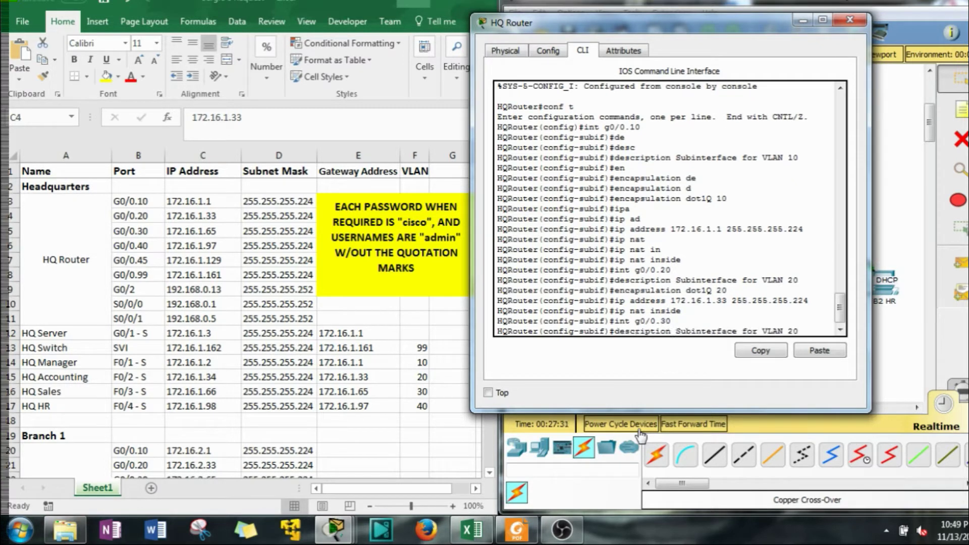
key(BackSpace)
key(BackSpace)
text(30)
key(Return)
key(Up)
key(Up)
key(Up)
key(Up)
key(Up)
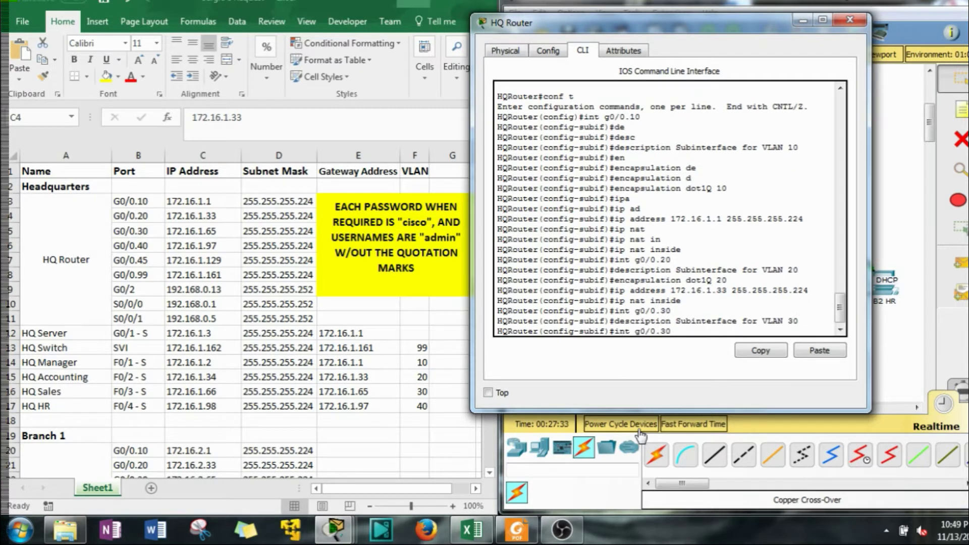
key(BackSpace)
key(BackSpace)
text(30)
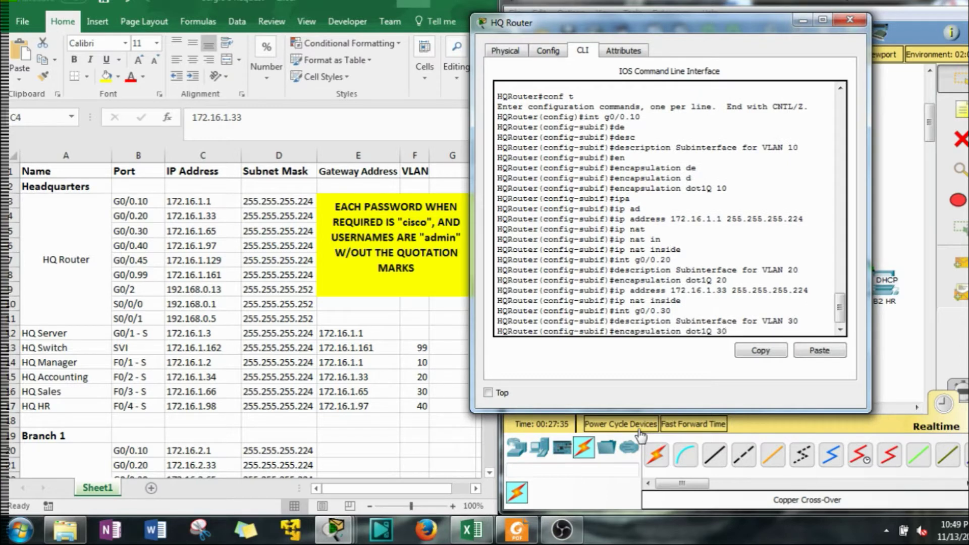
key(Return)
Give G0/0.30 address 172.16.1.65 255.255.255.224 and NAT inside
key(Up)
key(Up)
key(Up)
key(Up)
key(Up)
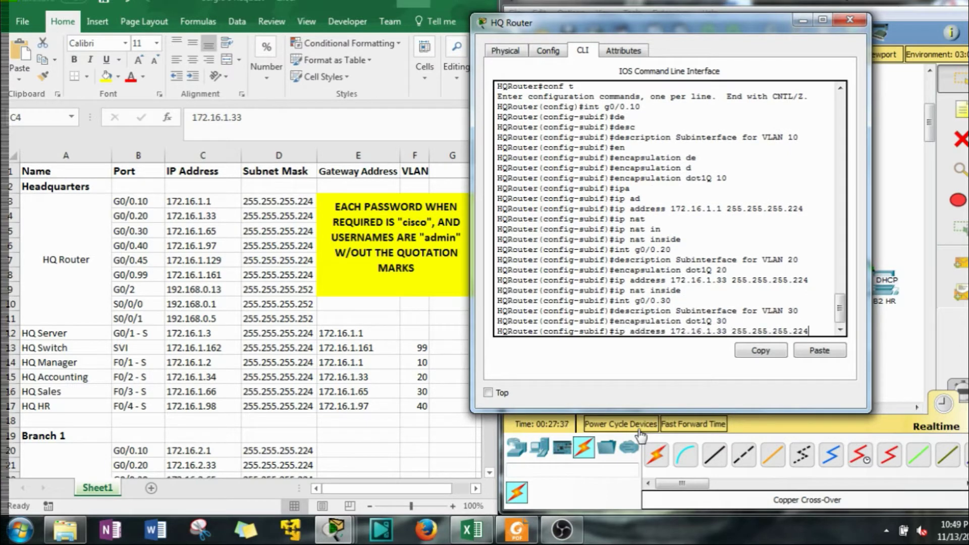
key(Left)
key(Left)
key(Left)
key(Left)
key(Left)
key(Left)
key(Left)
key(Left)
key(Left)
key(Left)
key(Left)
key(Left)
key(BackSpace)
key(BackSpace)
text(65)
key(Return)
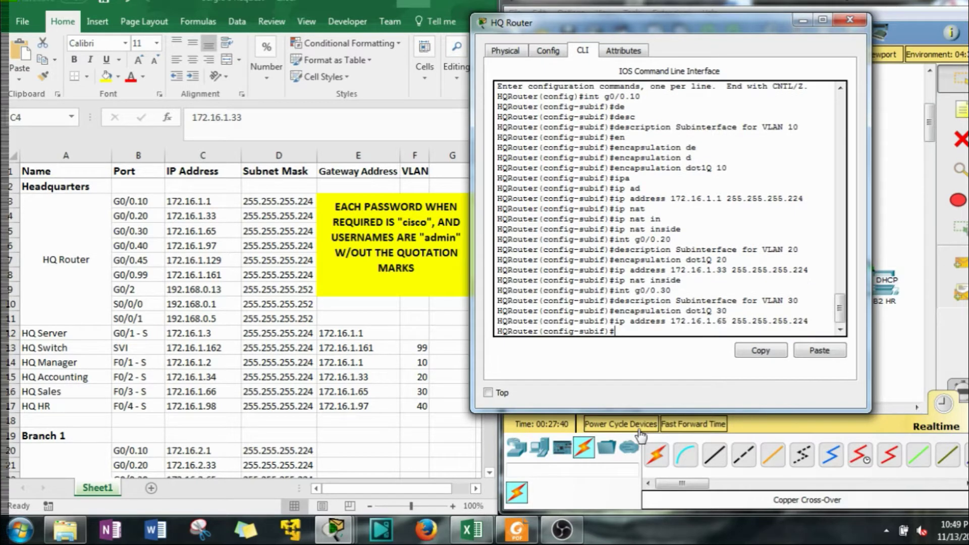
key(Up)
key(Up)
key(Up)
Create G0/0.40 with a VLAN 40 description and encapsulation dot1Q 40
key(Up)
key(Up)
key(Return)
key(Up)
key(Up)
key(Up)
key(Up)
key(Up)
key(Up)
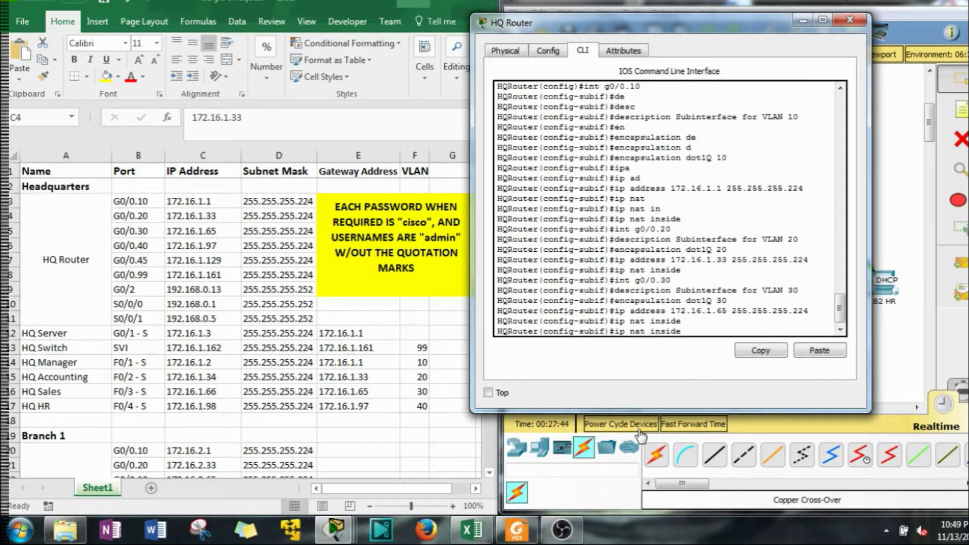
key(Up)
key(Up)
key(Up)
key(Up)
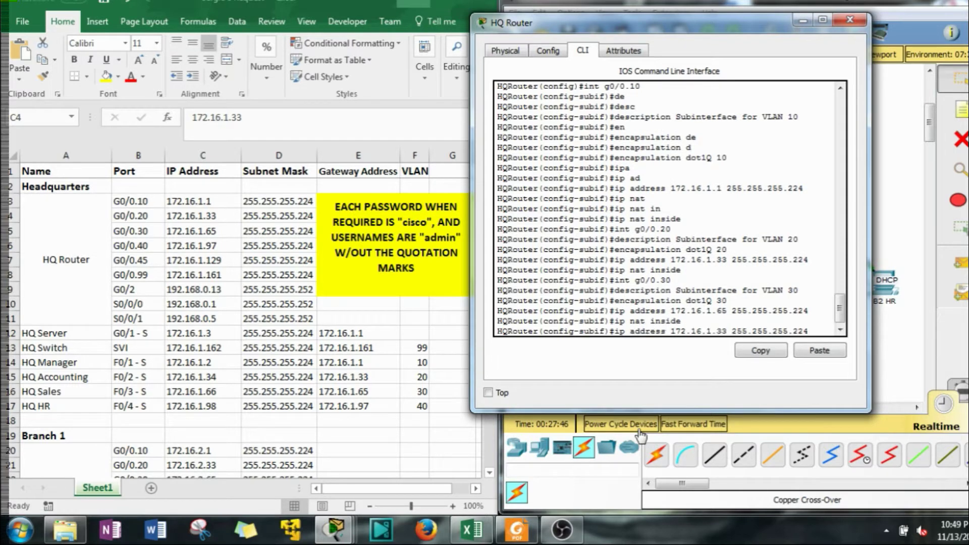
key(BackSpace)
key(BackSpace)
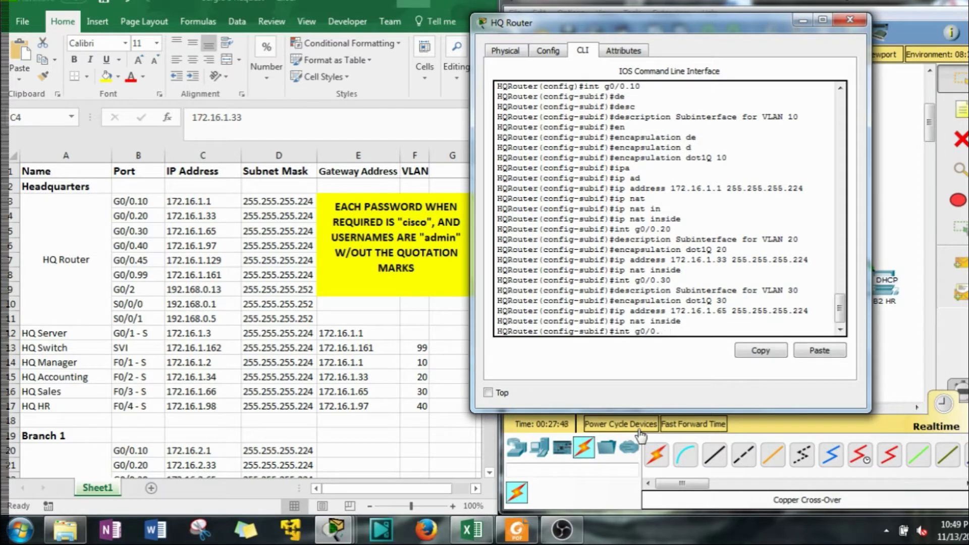
text(40)
key(Return)
key(Up)
key(Up)
key(Up)
key(Up)
key(Up)
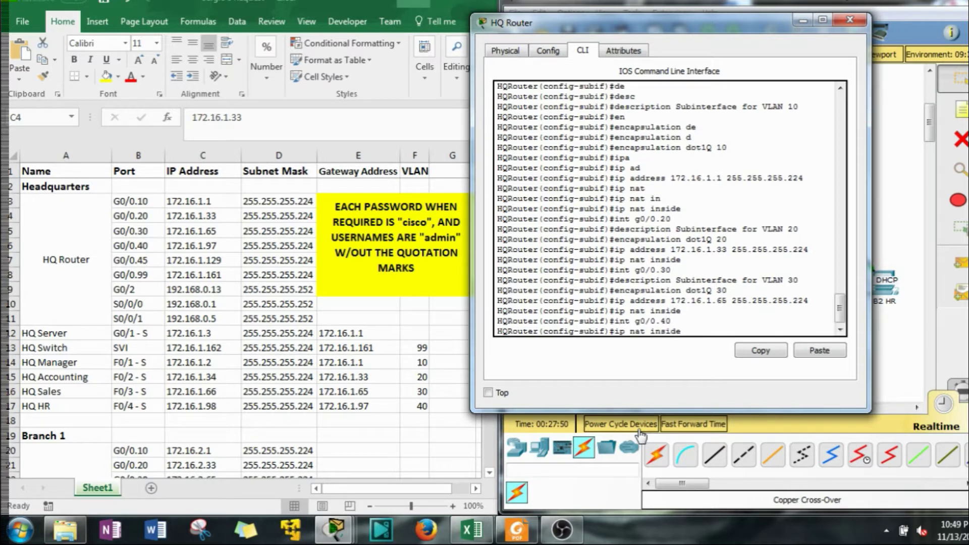
key(BackSpace)
key(BackSpace)
text(40)
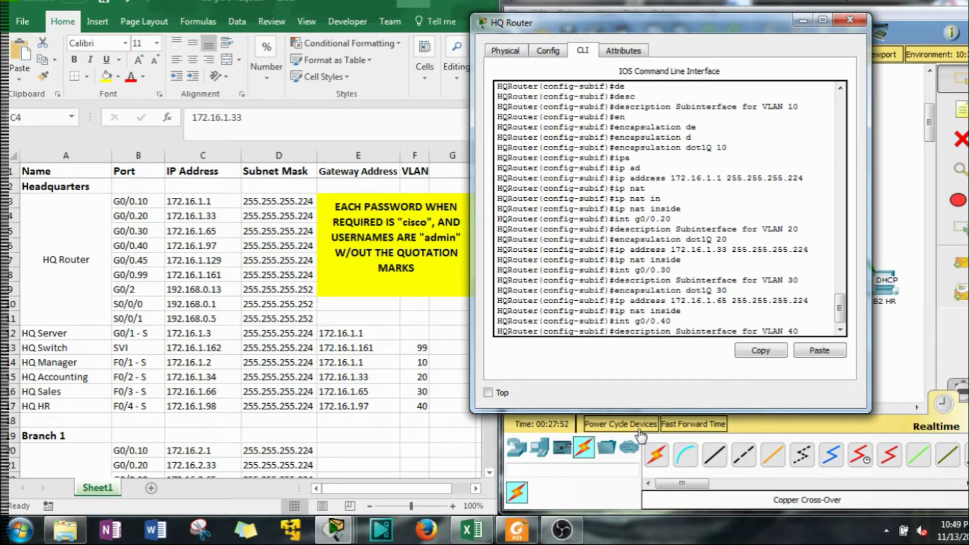
key(Return)
key(Up)
key(Up)
key(Up)
key(Up)
key(Up)
key(BackSpace)
key(BackSpace)
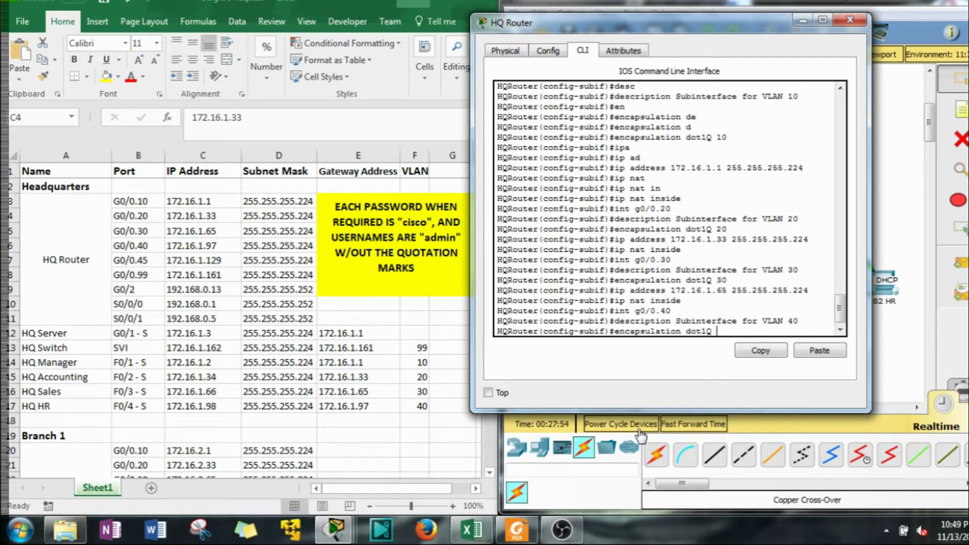
text(40)
key(Return)
Give G0/0.40 address 172.16.1.97 255.255.255.224 and NAT inside
key(Up)
key(Up)
key(Up)
key(Up)
key(Up)
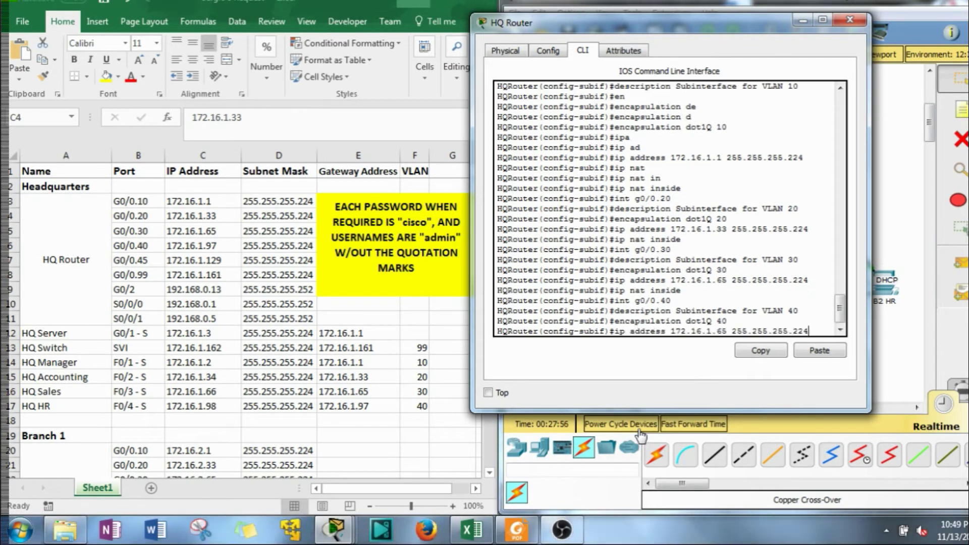
key(Left)
key(Left)
key(Left)
key(Left)
key(Left)
key(Left)
key(Left)
key(Left)
key(Left)
key(Left)
key(Left)
key(Left)
key(Left)
key(Left)
key(Left)
key(BackSpace)
key(BackSpace)
text(97)
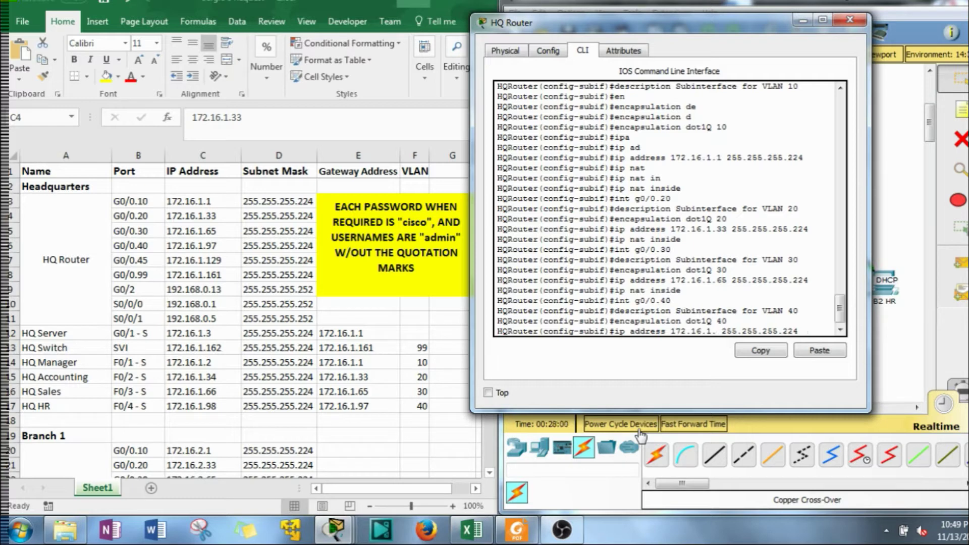
key(Return)
key(Up)
key(Up)
key(Up)
key(Up)
key(Up)
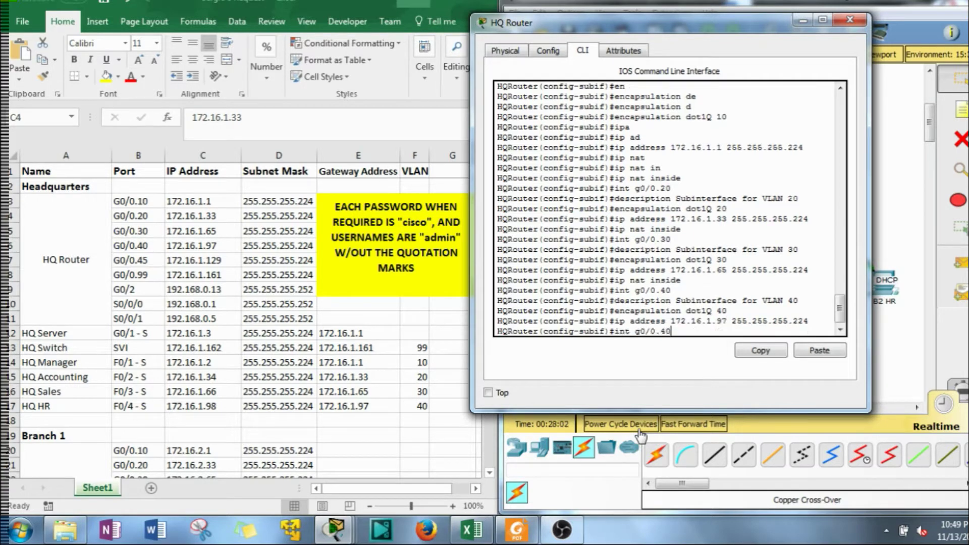
key(Return)
Recall the interface command and clear its number to prepare subinterface G0/0.45
key(Up)
key(Up)
key(Up)
key(Up)
key(Up)
key(Up)
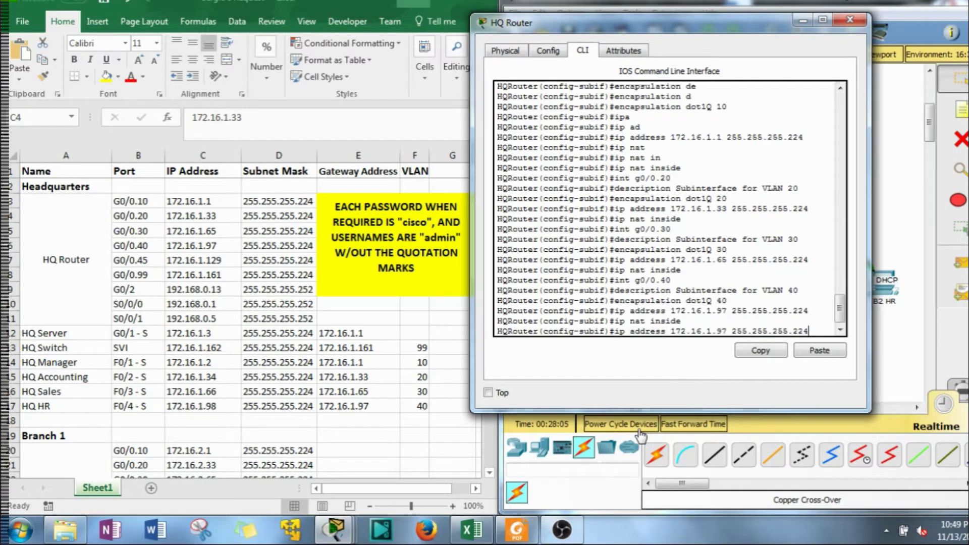
key(Up)
key(Up)
key(Up)
key(Up)
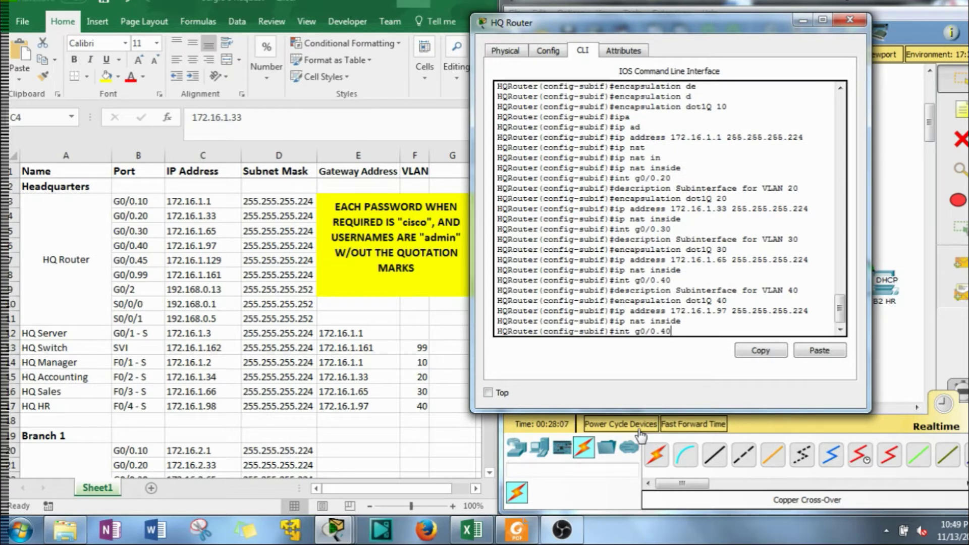
key(BackSpace)
key(BackSpace)
Enter subinterface G0/0.45 and describe it as the Native Trunk Line
text(45)
key(Return)
key(Up)
key(Up)
key(Up)
key(Up)
key(Up)
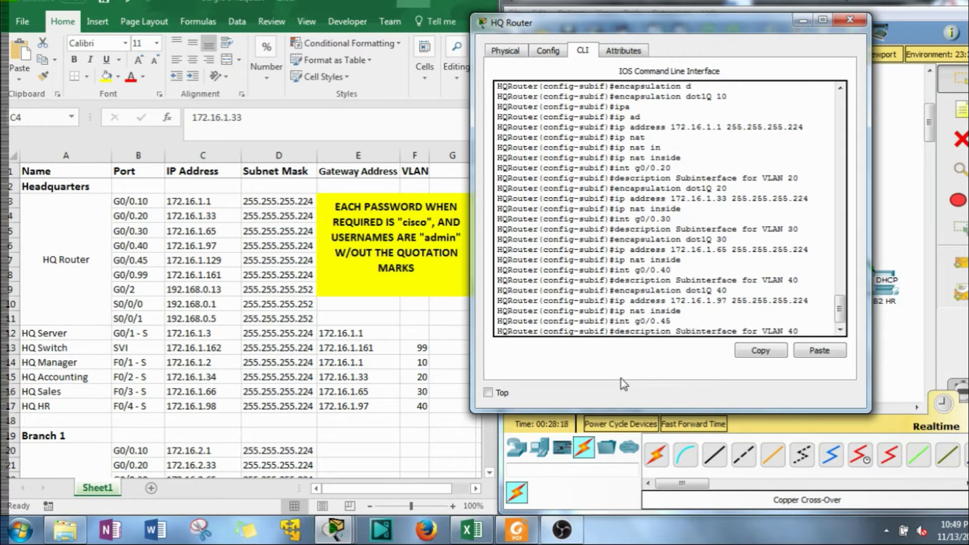
key(BackSpace)
text(5 Trunk)
key(Left)
key(Left)
key(Left)
key(Left)
key(Left)
text(Nativ)
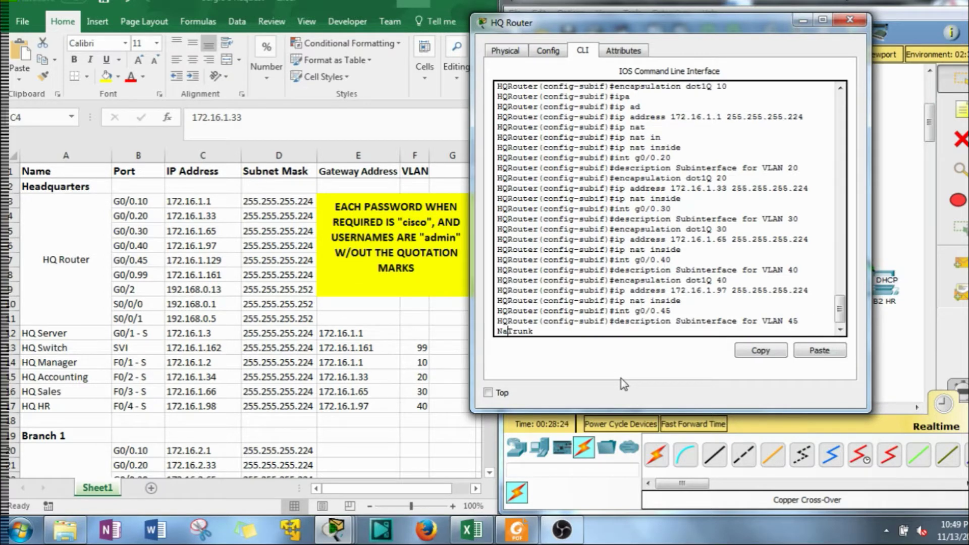
text(e Trunk )
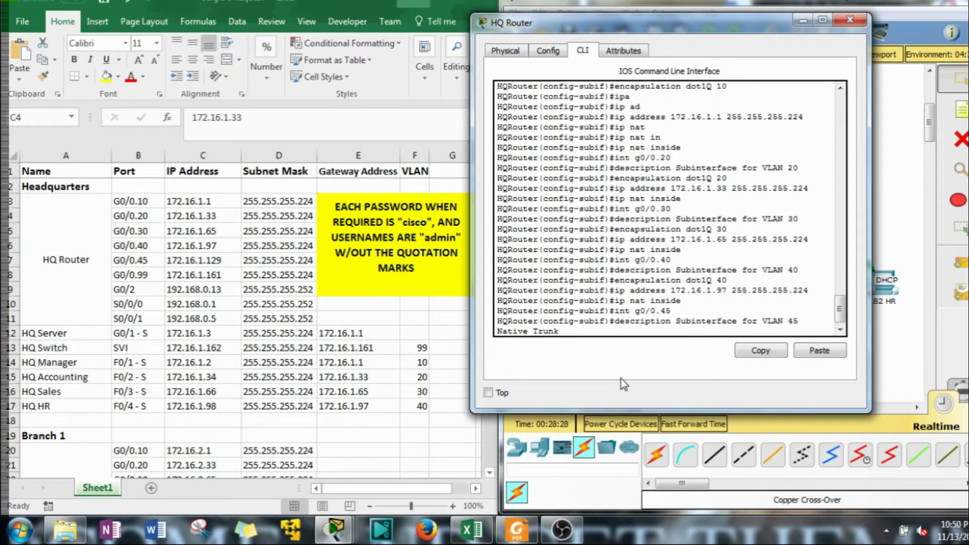
text(Line)
key(Return)
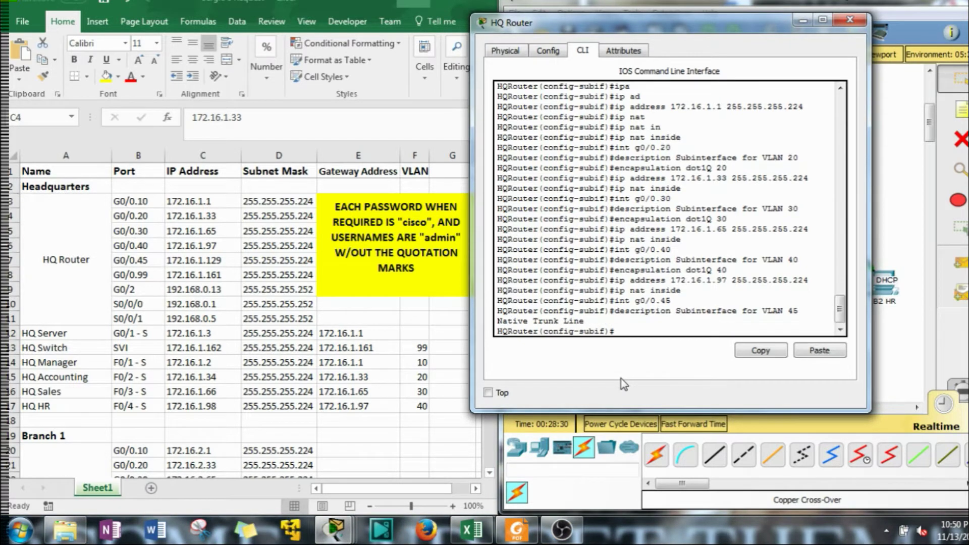
Give G0/0.45 encapsulation dot1Q 45, address 172.16.1.129 255.255.255.224 and NAT inside
key(Up)
key(Up)
key(Up)
key(Up)
key(Up)
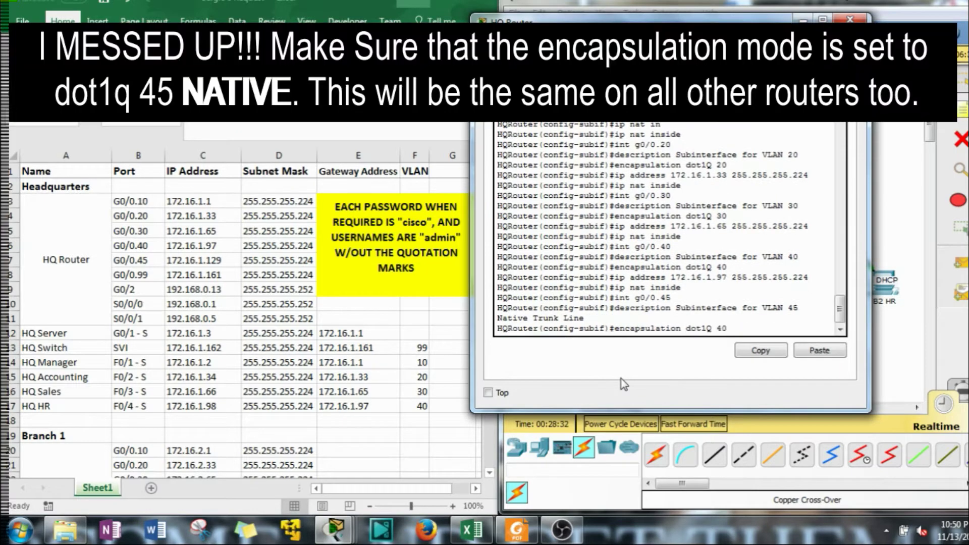
key(BackSpace)
key(BackSpace)
text(45)
key(Return)
key(Up)
key(Up)
key(Up)
key(Up)
key(Up)
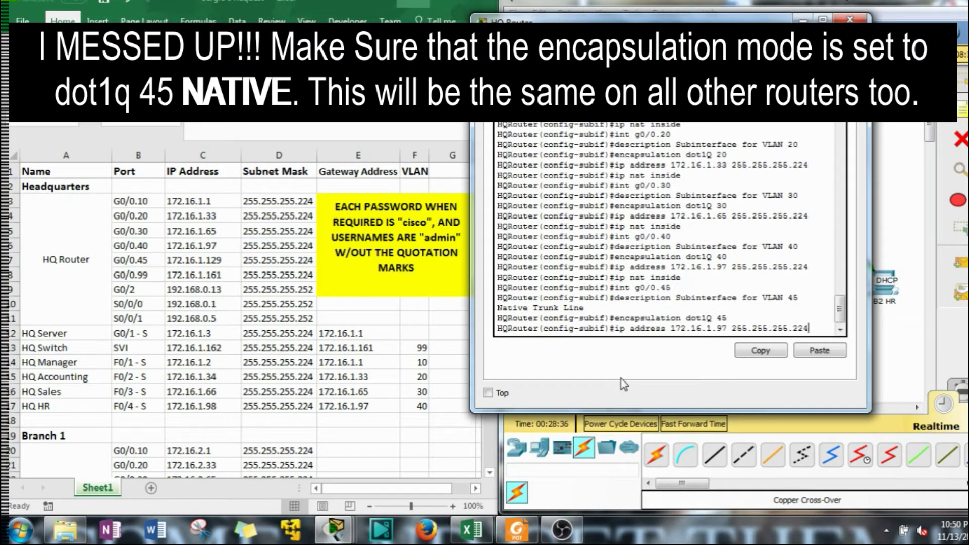
key(Left)
key(Left)
key(Left)
key(Left)
key(Left)
key(Left)
key(Left)
key(Left)
key(Left)
key(Left)
key(Left)
key(Left)
key(Left)
key(Left)
key(BackSpace)
key(BackSpace)
text(129)
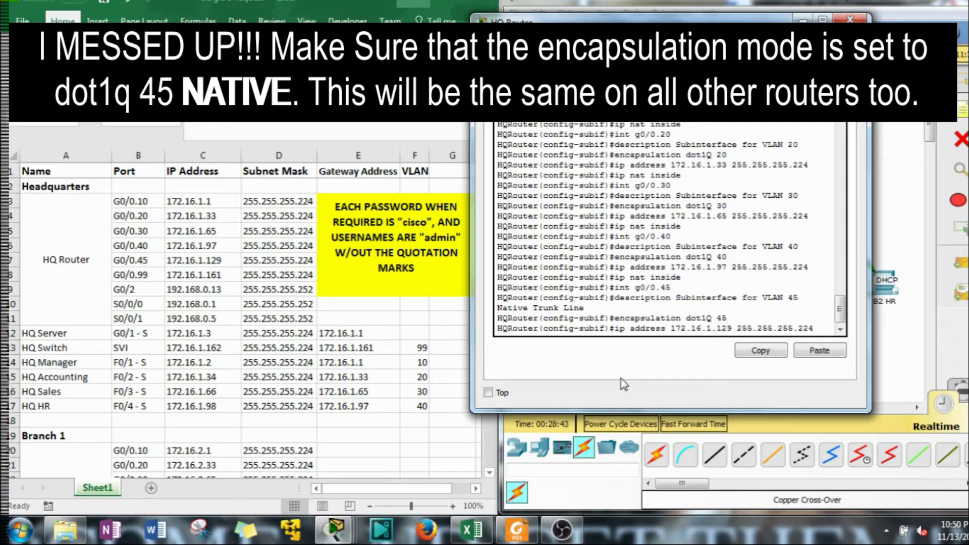
key(Return)
key(Up)
key(Up)
key(Up)
key(Up)
key(Up)
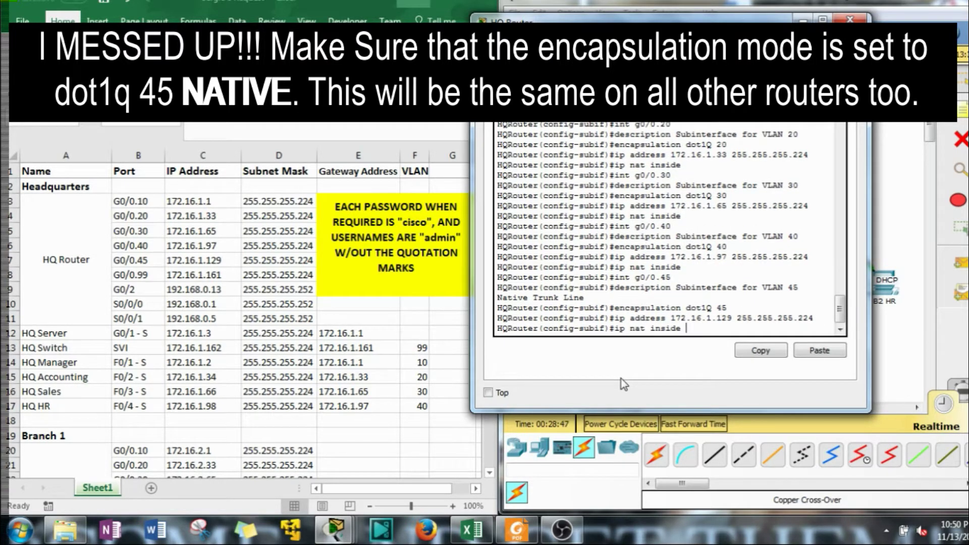
key(Return)
Enter subinterface G0/0.99
key(Up)
key(Up)
key(Up)
key(Up)
key(Up)
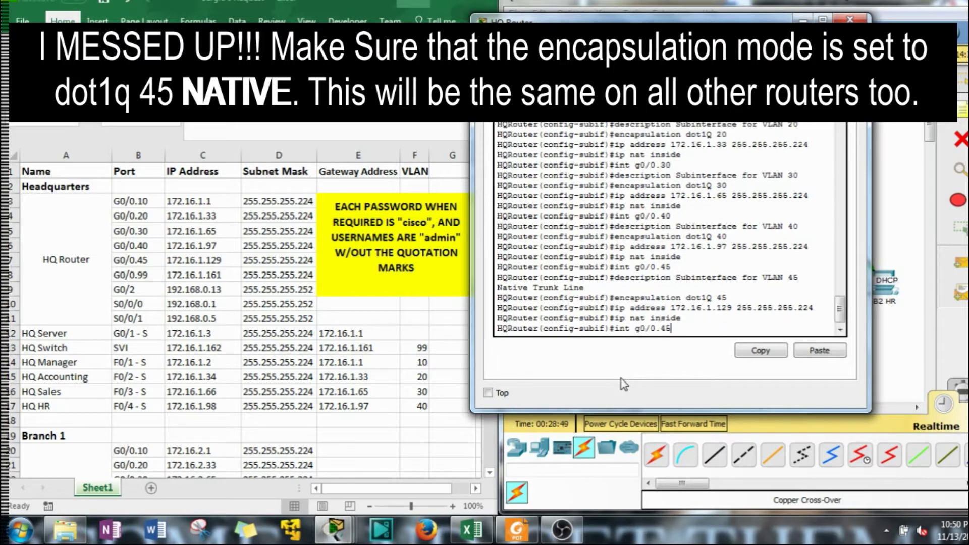
key(BackSpace)
key(BackSpace)
text(99)
key(Return)
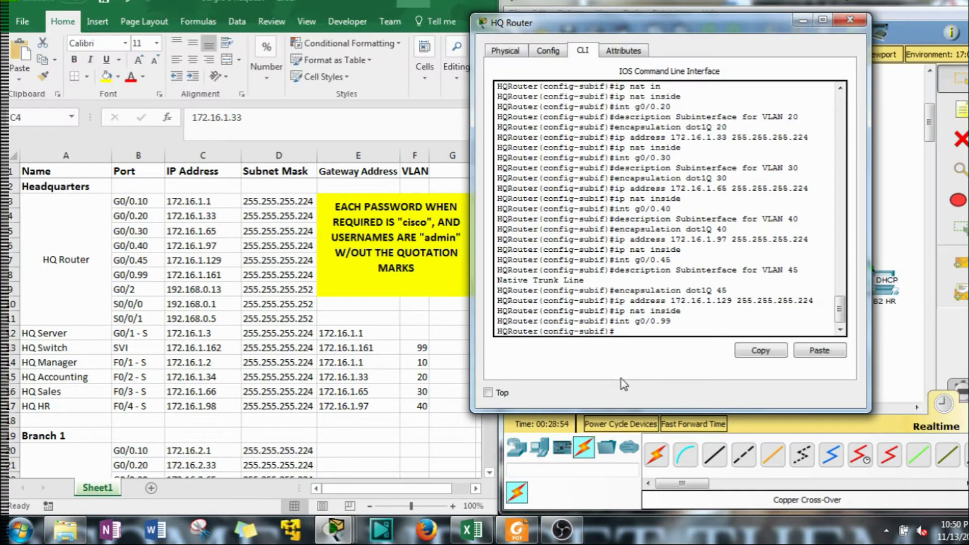
Give G0/0.99 the description 'VLAN 99 Device Management'
key(Up)
key(Up)
key(Up)
key(Up)
key(Up)
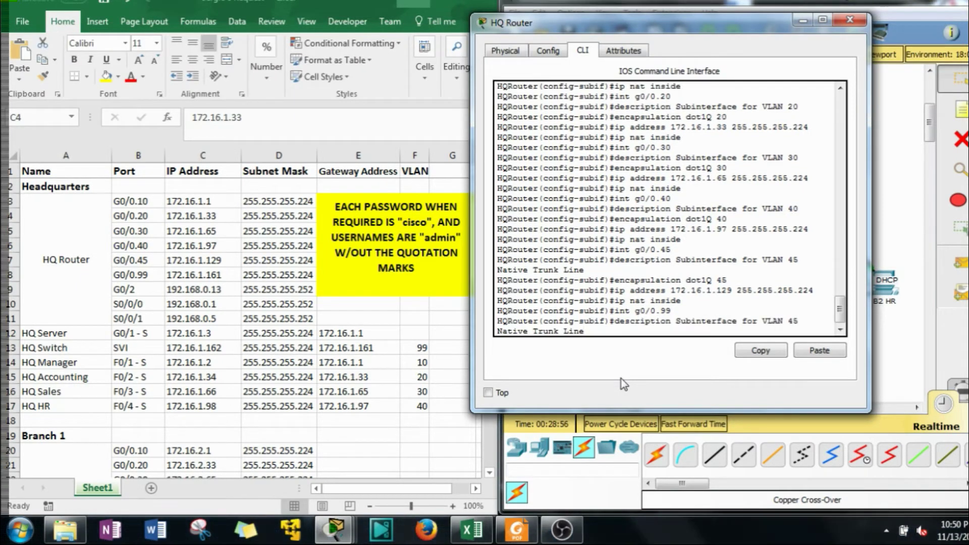
key(BackSpace)
key(BackSpace)
key(BackSpace)
key(BackSpace)
key(BackSpace)
key(BackSpace)
key(BackSpace)
key(BackSpace)
key(BackSpace)
key(BackSpace)
key(BackSpace)
key(BackSpace)
key(BackSpace)
key(BackSpace)
key(BackSpace)
key(BackSpace)
key(BackSpace)
key(BackSpace)
key(BackSpace)
key(BackSpace)
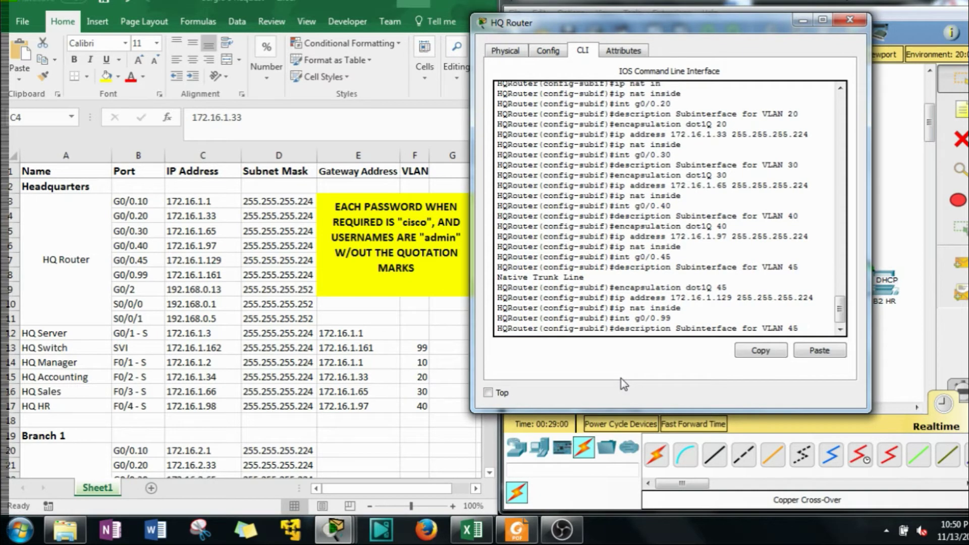
text(99 Managem)
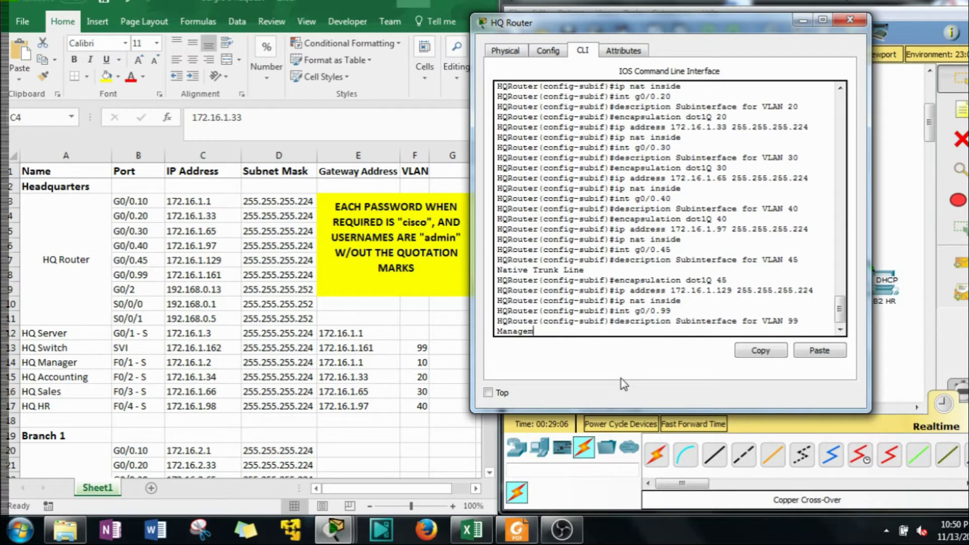
text(ent)
key(Left)
key(Left)
key(Left)
key(Left)
key(Left)
key(Left)
key(Left)
key(Left)
key(Left)
key(Left)
text(Device)
key(Return)
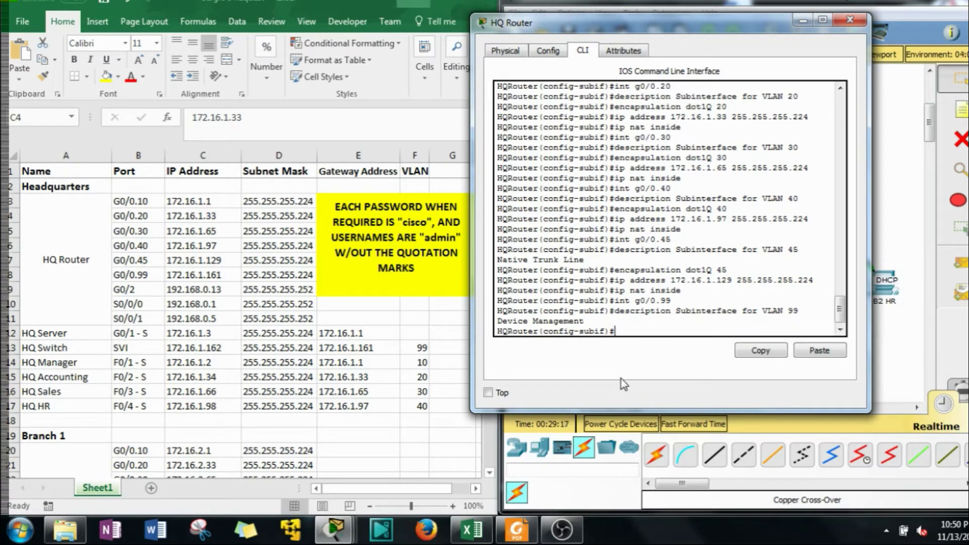
Apply encapsulation dot1Q 99, address 172.16.1.161 255.255.255.224 and ip nat inside to G0/0.99
key(Up)
key(Up)
key(Up)
key(Up)
key(Up)
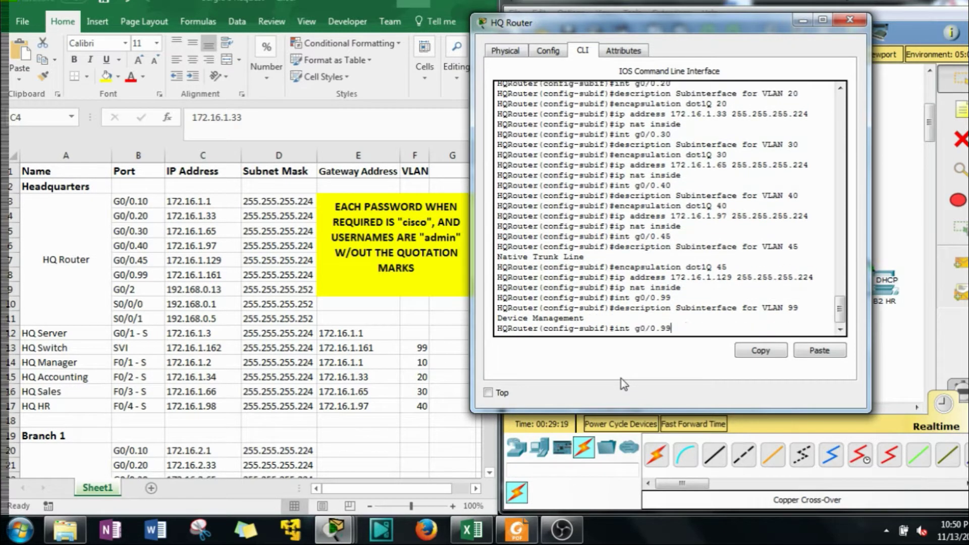
key(BackSpace)
key(BackSpace)
text(99)
key(Return)
key(Up)
key(Up)
key(Up)
key(Up)
key(Up)
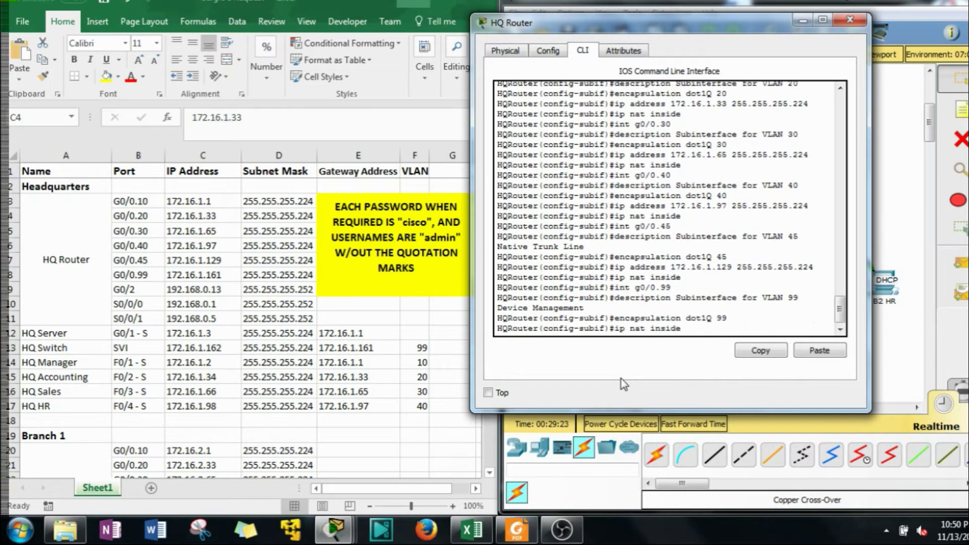
key(Left)
key(Left)
key(Left)
key(Left)
key(Left)
key(Left)
key(Left)
key(Left)
key(Left)
key(Left)
key(Left)
key(Left)
key(Left)
key(Left)
key(Left)
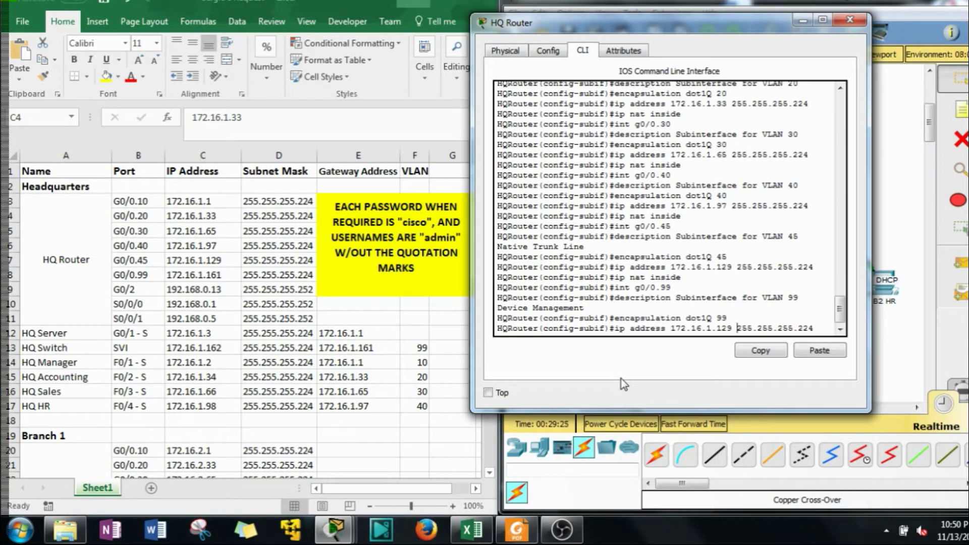
key(BackSpace)
key(BackSpace)
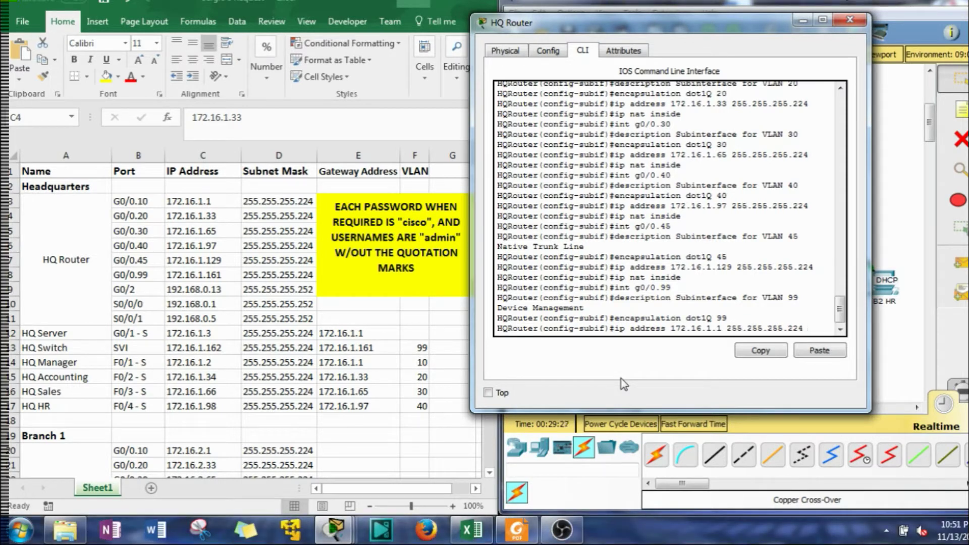
text(61)
key(Return)
key(Up)
key(Up)
key(Up)
key(Up)
key(Up)
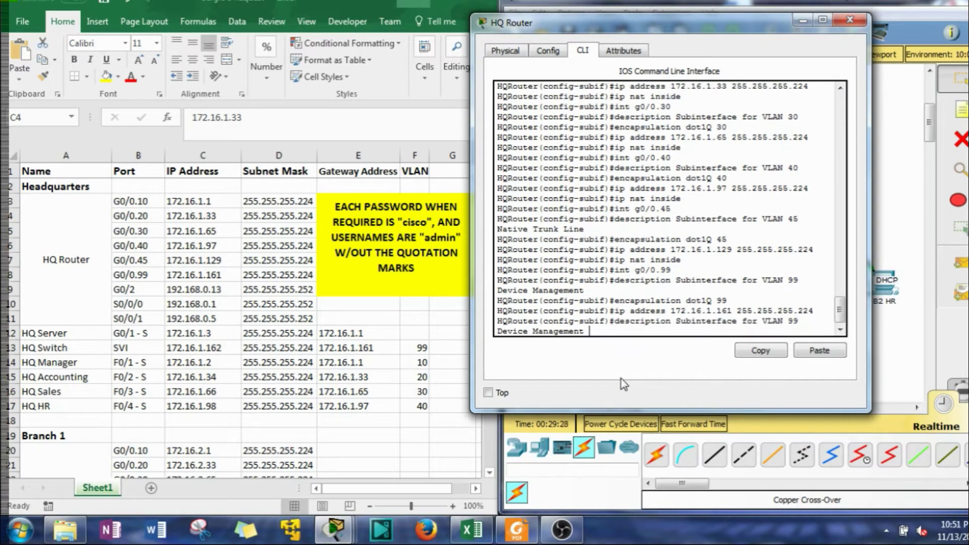
key(Return)
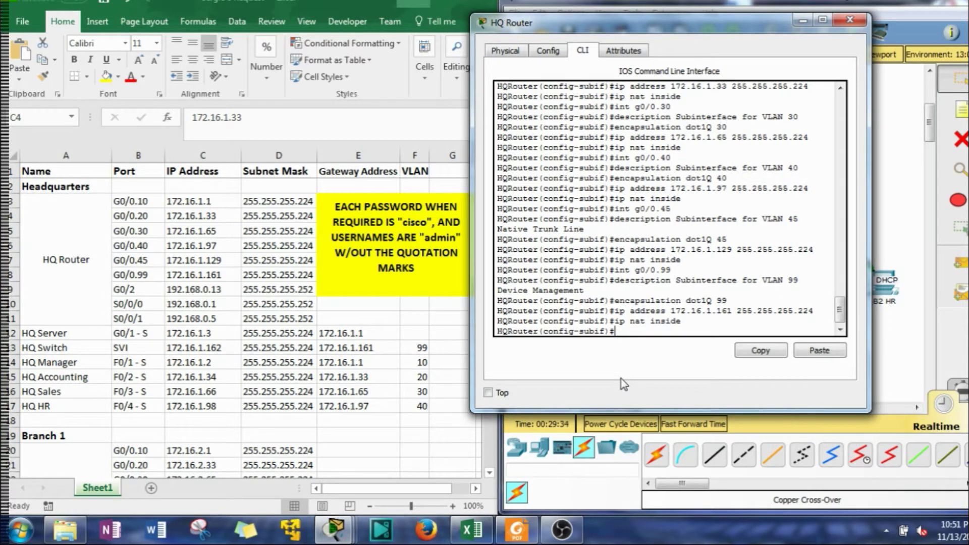
Enable G0/0 with 'no shut' so it and its subinterfaces come up, then enter 'int g0/2'
text(int g0/0)
key(Return)
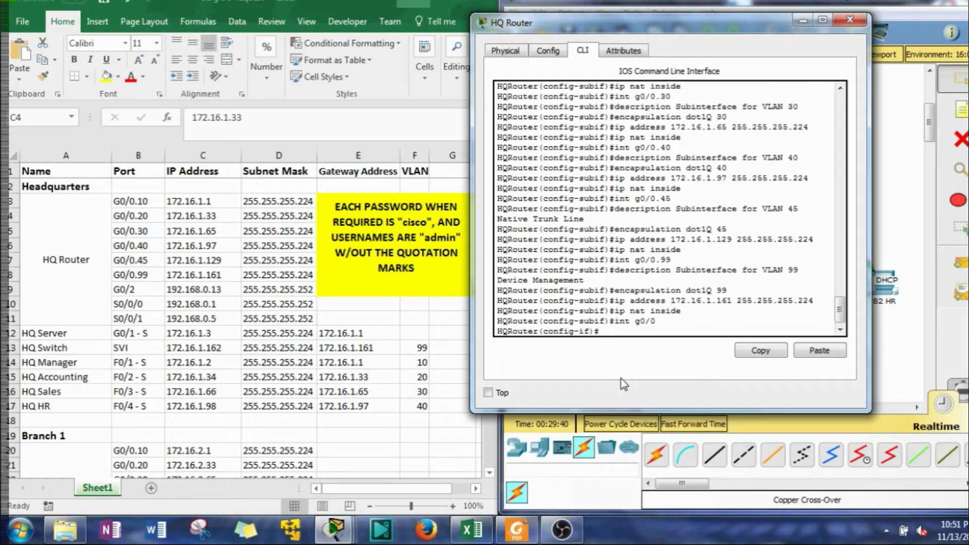
text(no shut)
key(Return)
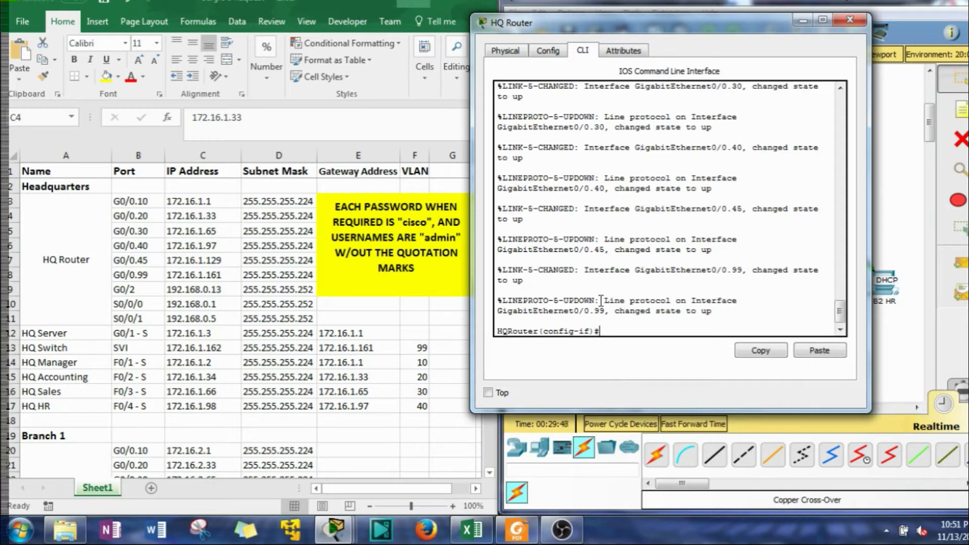
text(int g0/2)
drag(706, 27, 589, 17)
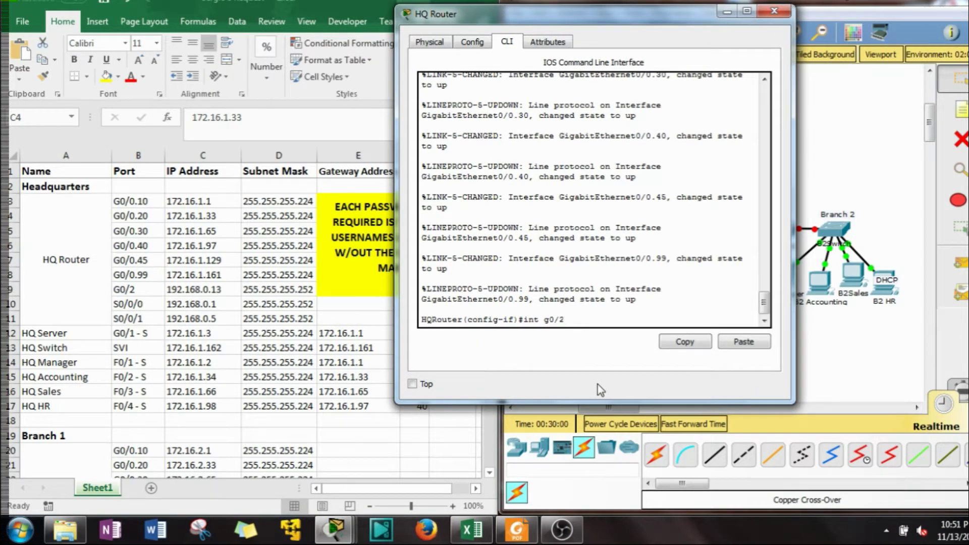
Enter G0/2 and set its description to 'Connects to Internet'
key(Return)
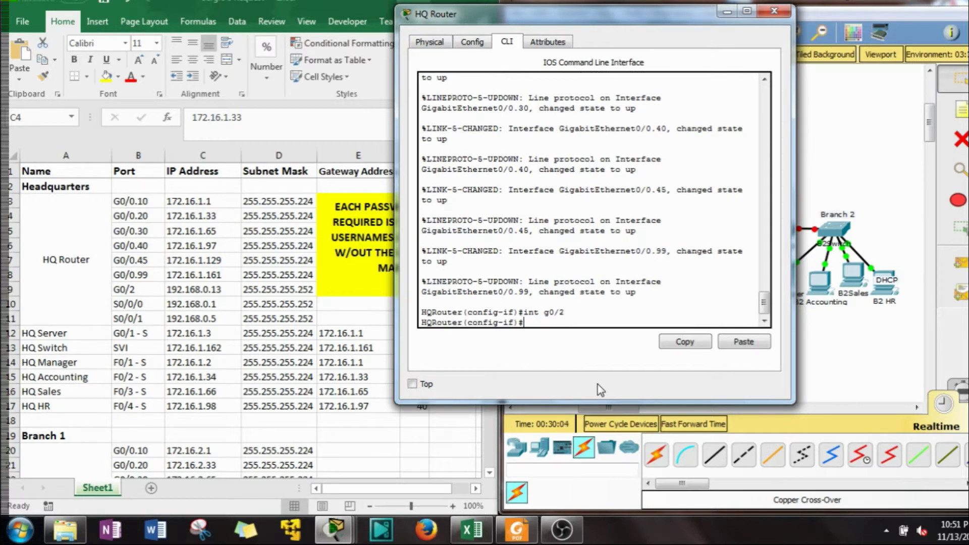
text(de)
key(Tab)
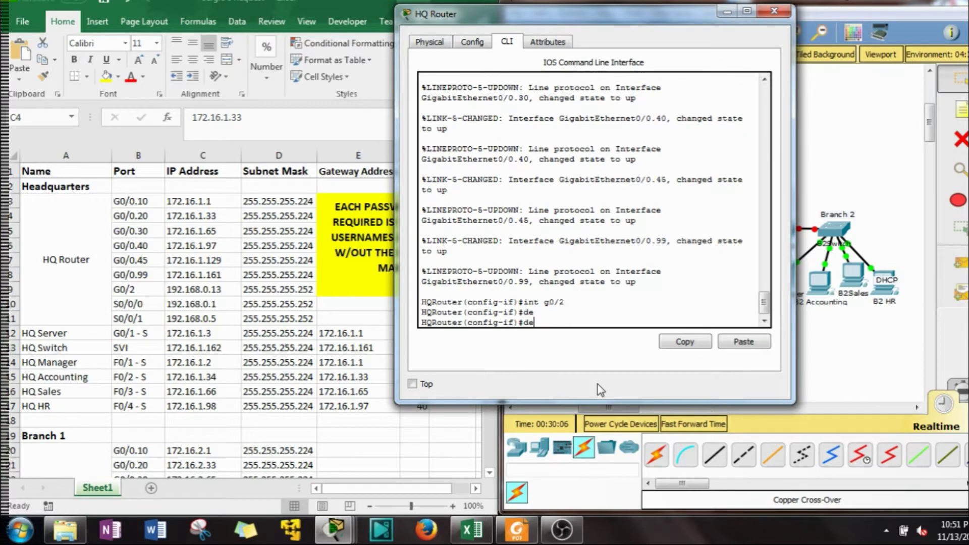
text(s)
key(Tab)
key(BackSpace)
key(BackSpace)
key(BackSpace)
key(BackSpace)
key(BackSpace)
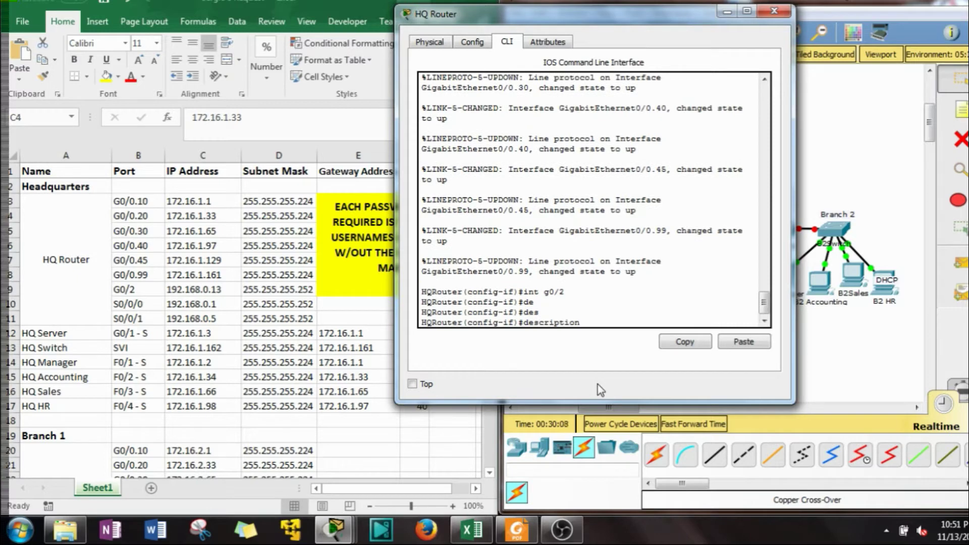
key(Tab)
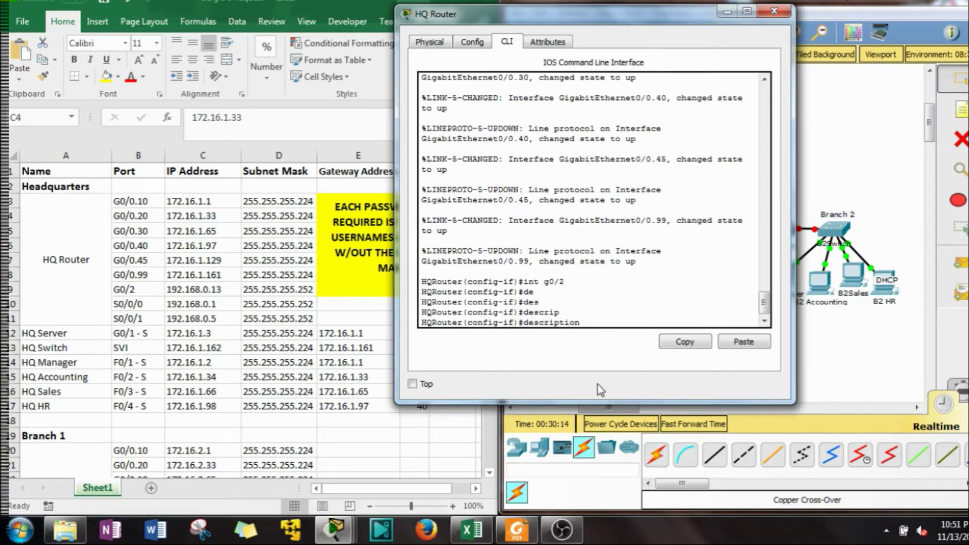
text(Connects to Internte)
key(BackSpace)
key(BackSpace)
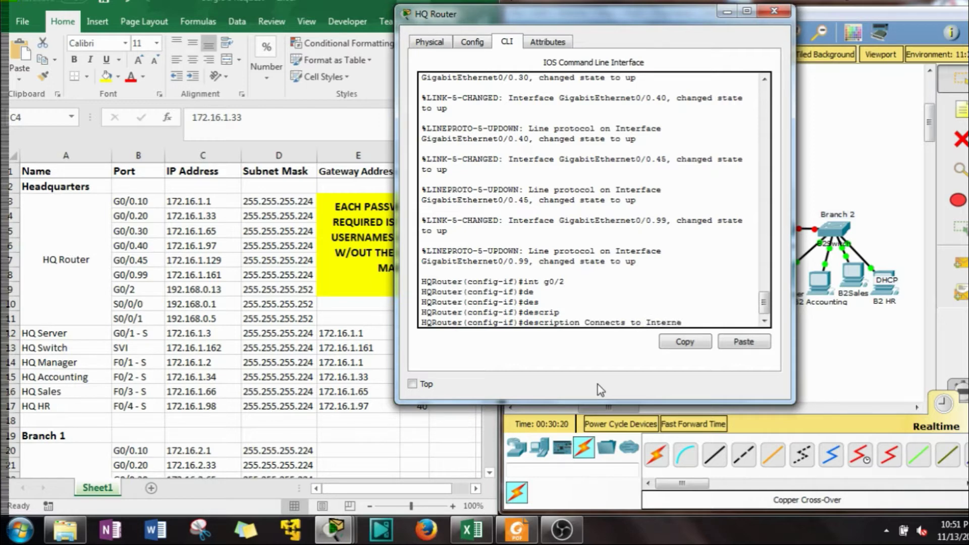
text(et)
key(Return)
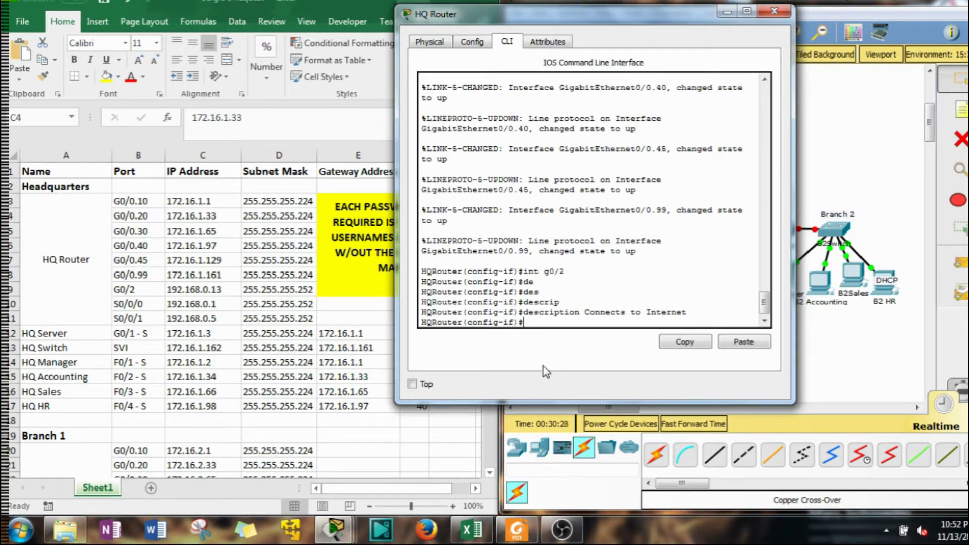
Enter 'ip nat outside' on G0/2 using tab completion
text(ip n)
key(Tab)
text(o)
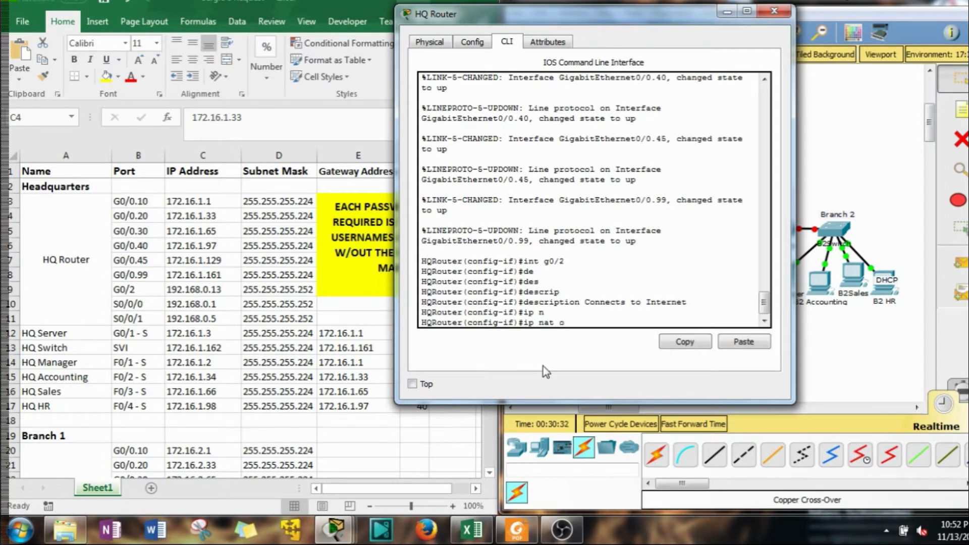
text(ut)
key(Tab)
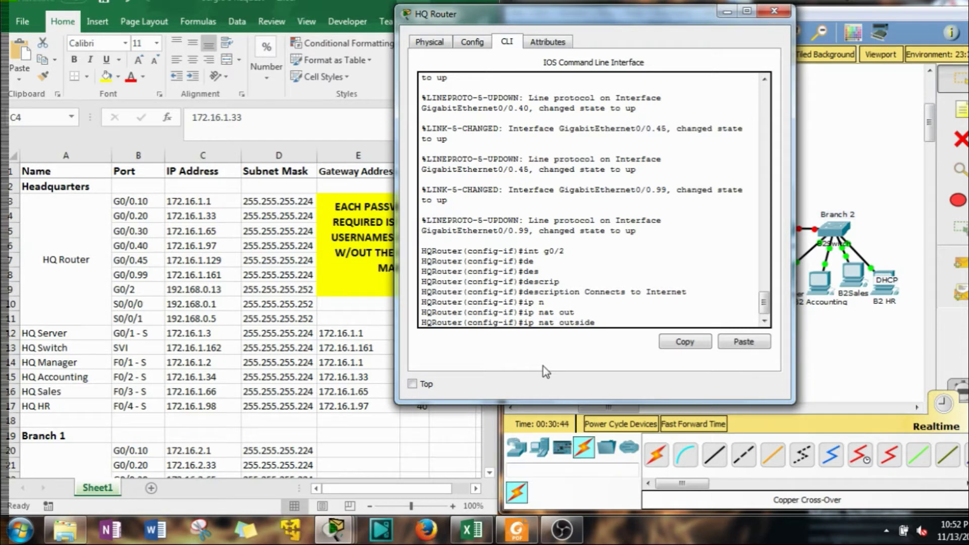
Mark G0/2 as the NAT outside interface and bring it up with 'no shut'
key(Return)
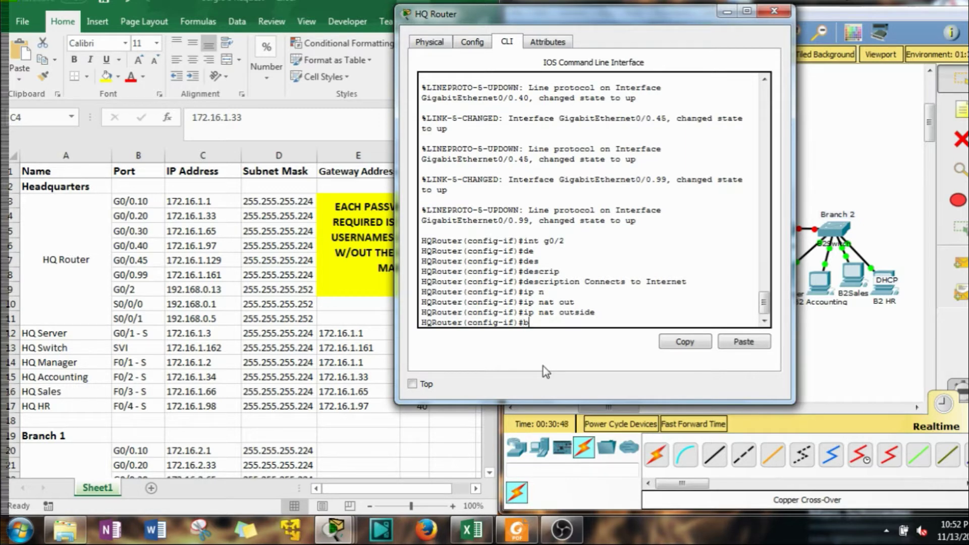
text(no sht)
key(Return)
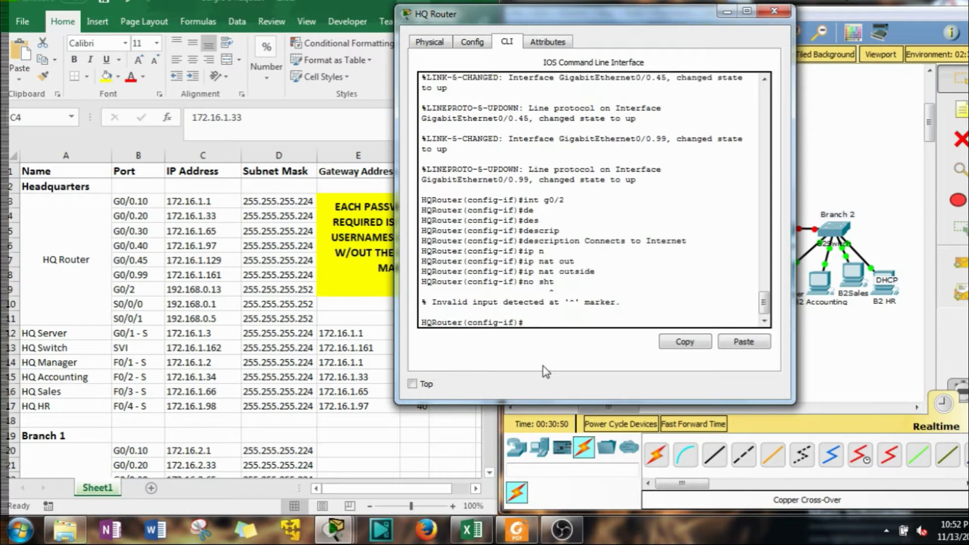
text(no shut)
key(Return)
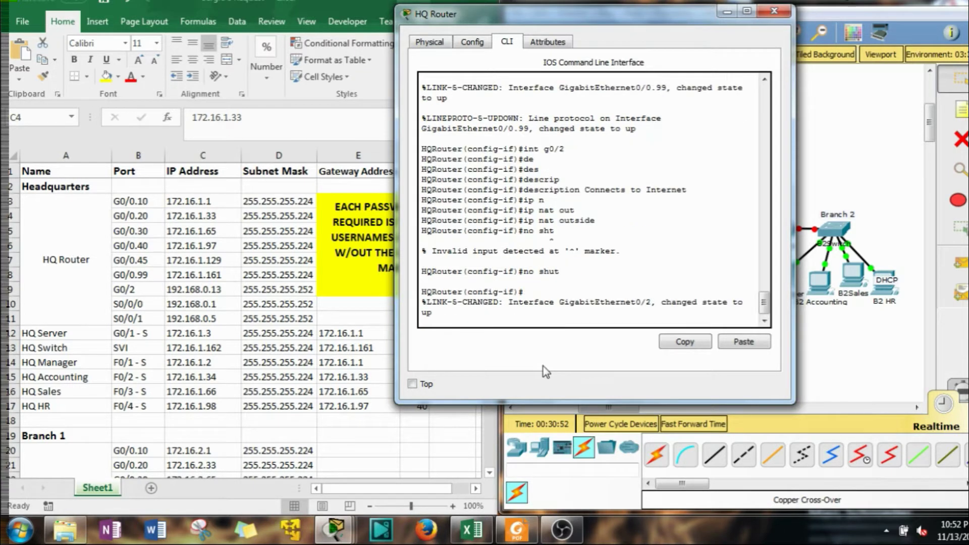
Address G0/2 as 192.168.0.13 255.255.255.252
text(ip add)
key(Tab)
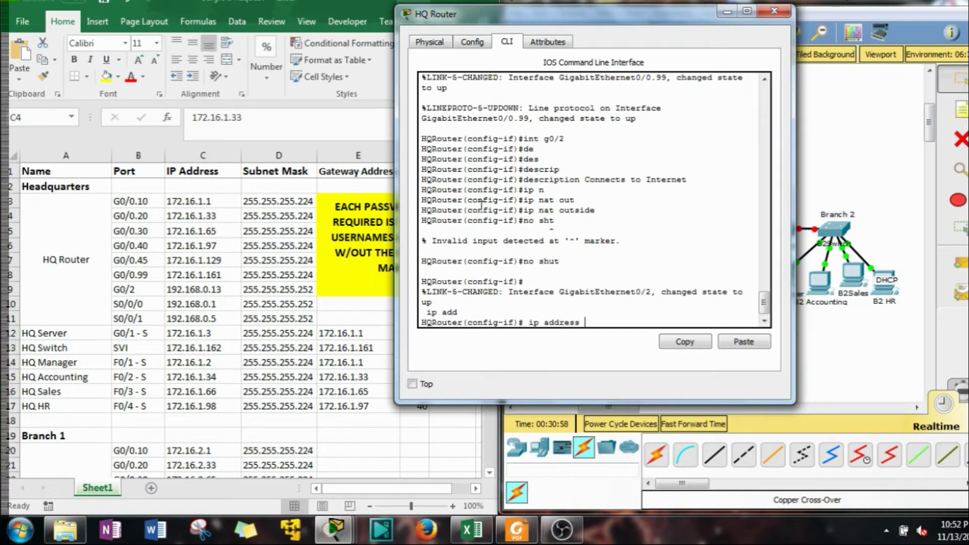
text(192.168.0.1)
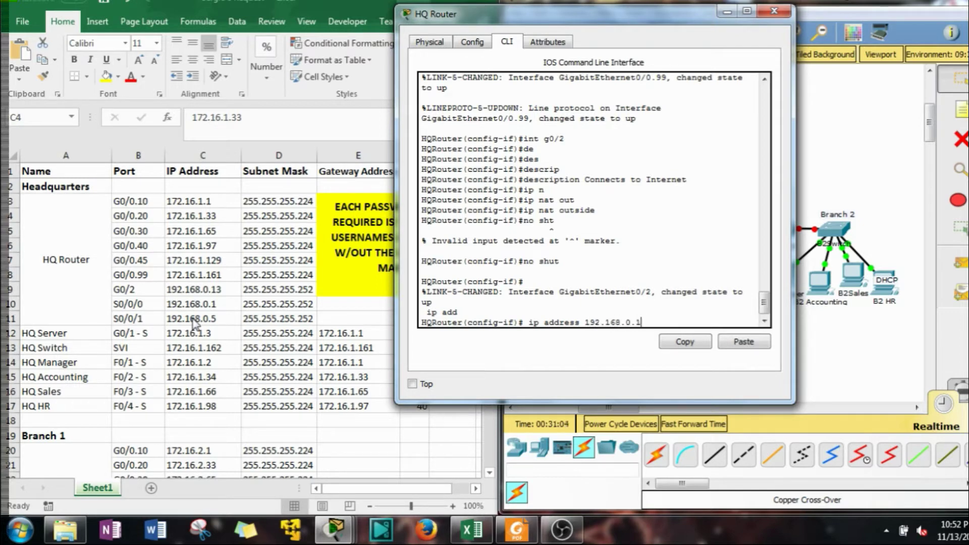
text(3 255.255.255.252)
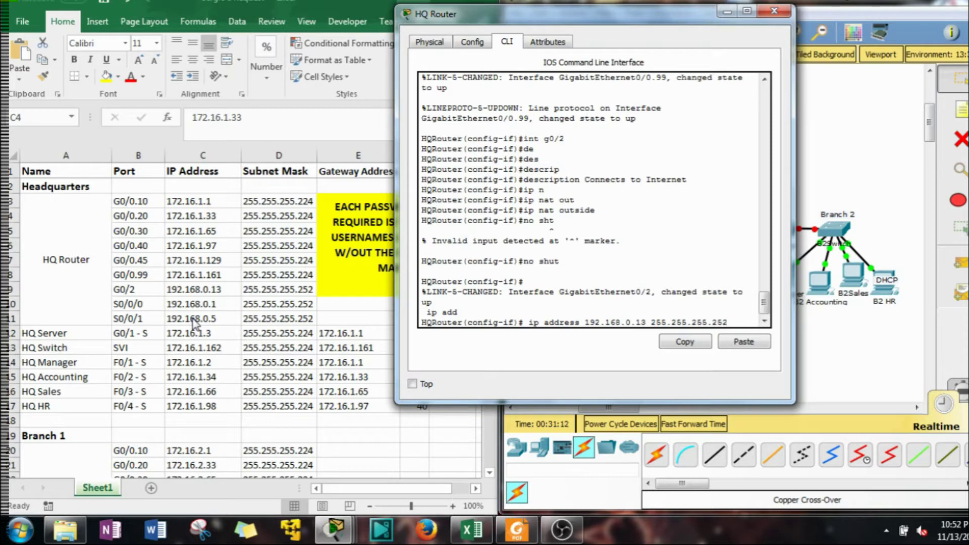
key(Return)
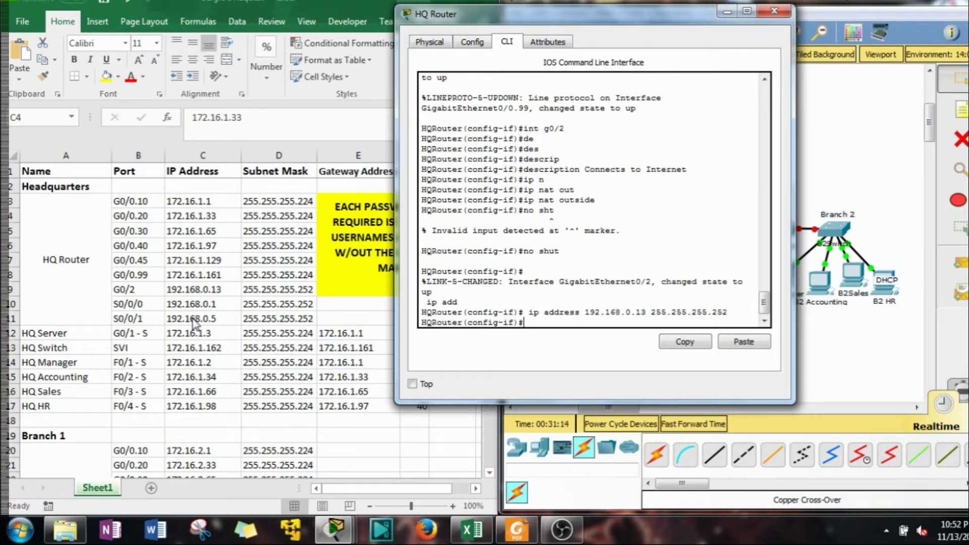
text(int s0/0/0)
Enter serial 0/0/0 and address it 192.168.0.1 255.255.255.252
key(Return)
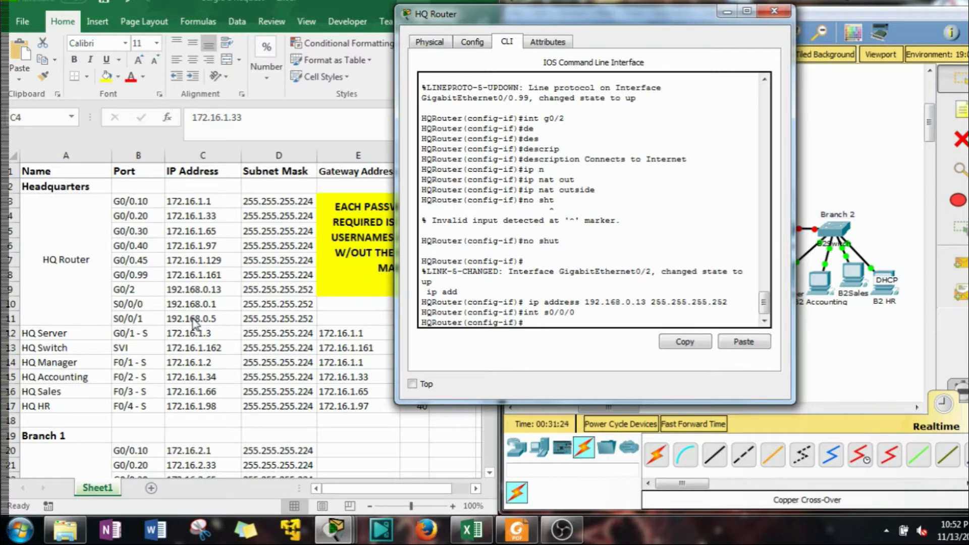
text(ip add)
key(Tab)
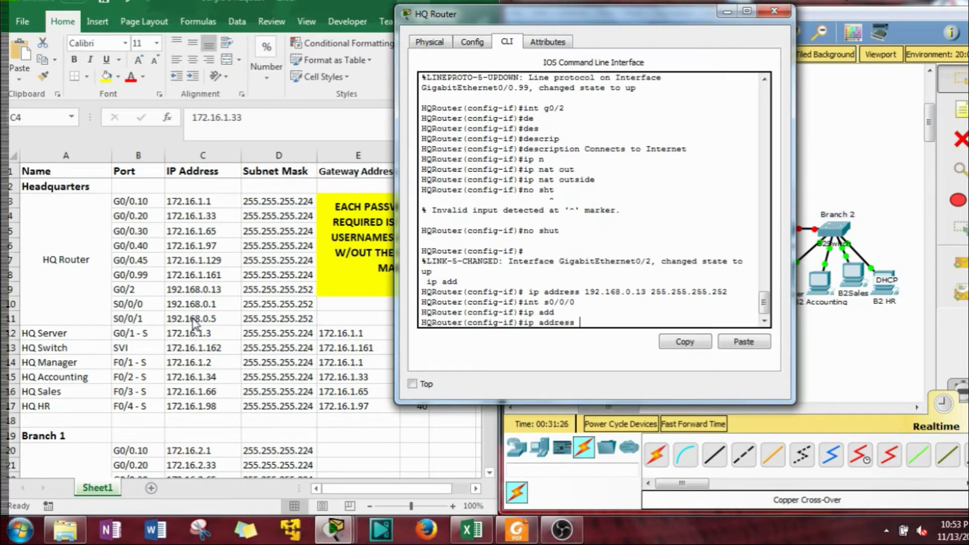
text(192.168.0.1 255.255.255.252)
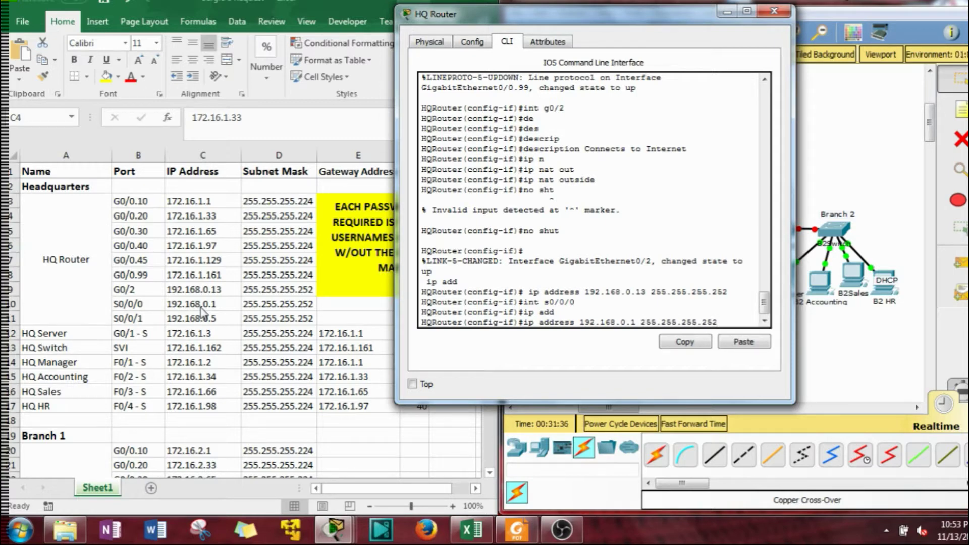
key(Return)
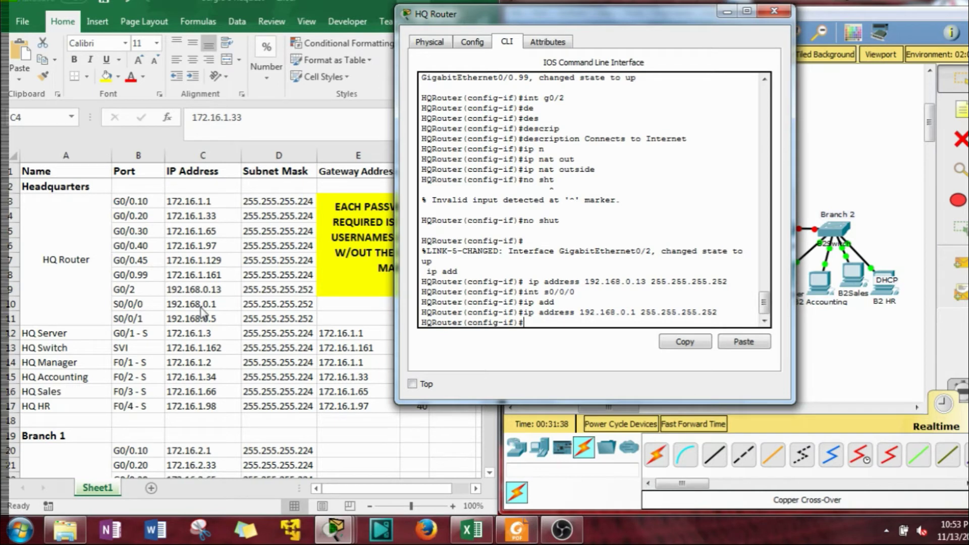
Enable serial 0/0/0 with 'no shut' and mark it 'ip nat inside'
text(no shut)
key(Return)
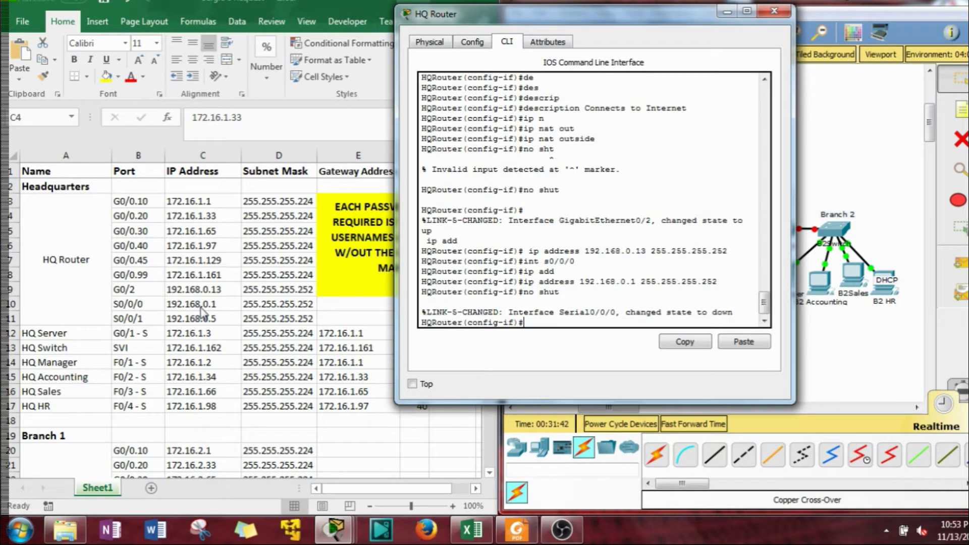
text(ip na)
key(Tab)
text(ins)
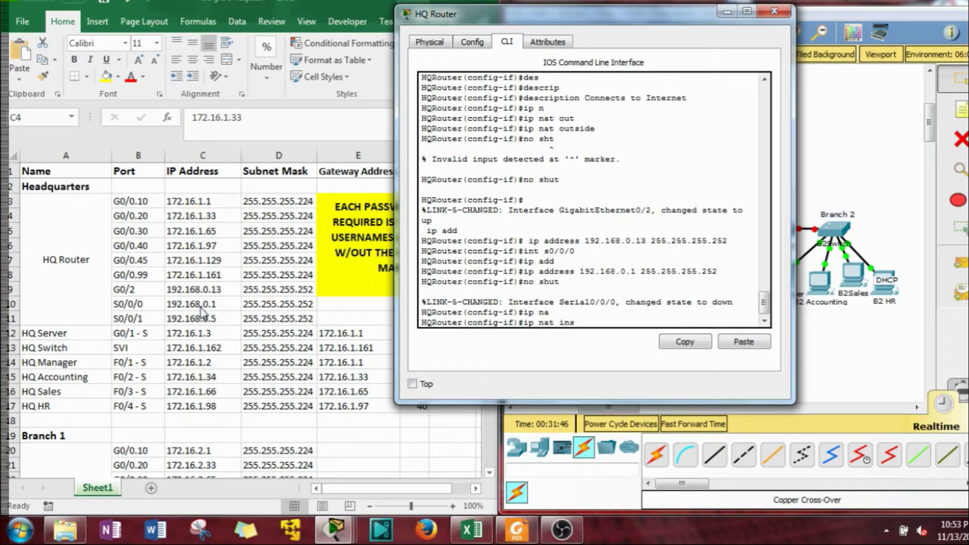
key(Tab)
key(Return)
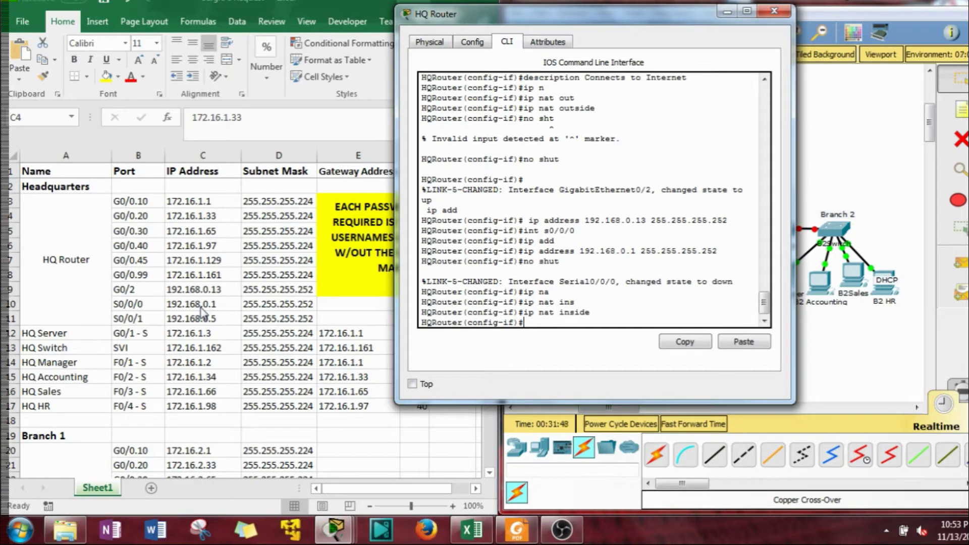
drag(700, 20, 526, 22)
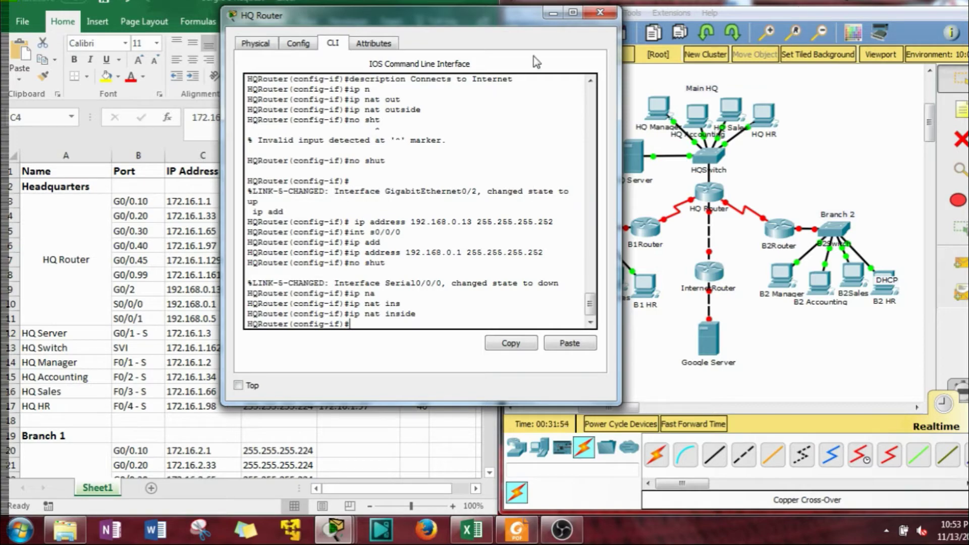
click(553, 12)
drag(537, 187, 567, 215)
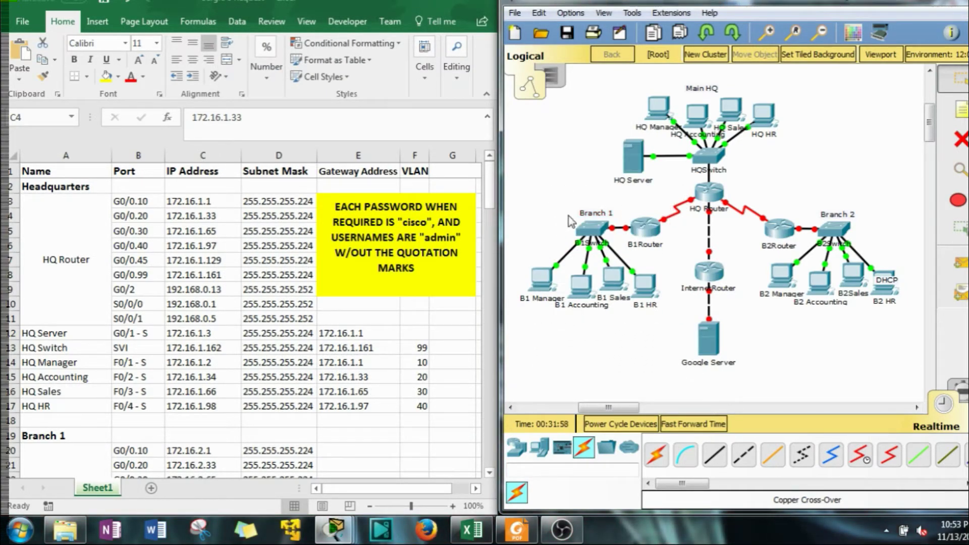
click(708, 191)
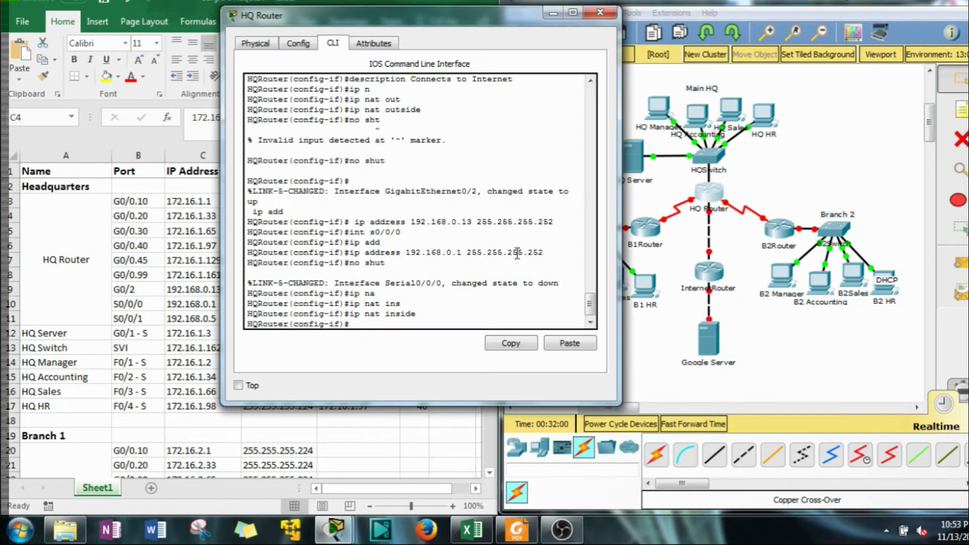
drag(429, 16, 554, 11)
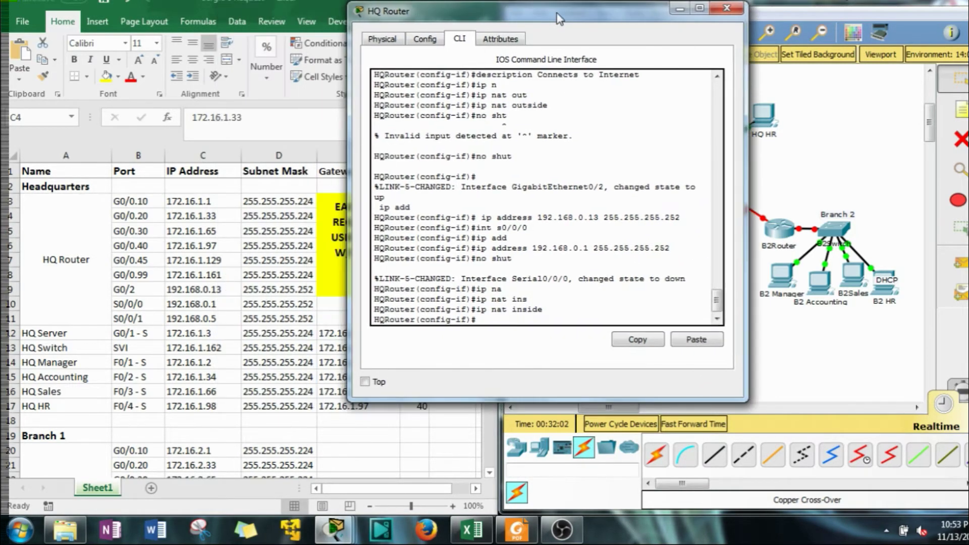
key(Return)
key(Return)
key(Return)
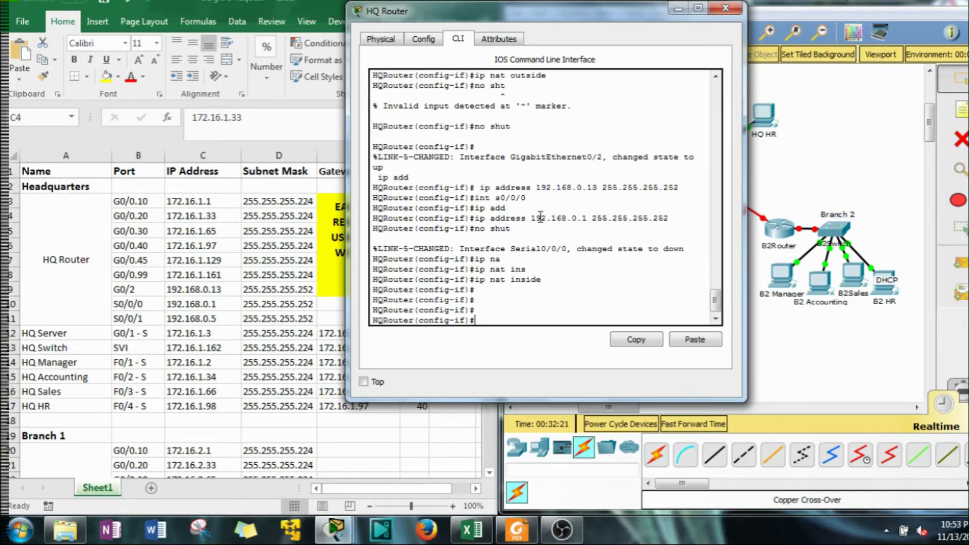
Switch to serial 0/0/1 and start an IP address, then abandon it
text(inter)
key(BackSpace)
text(s0/0/1)
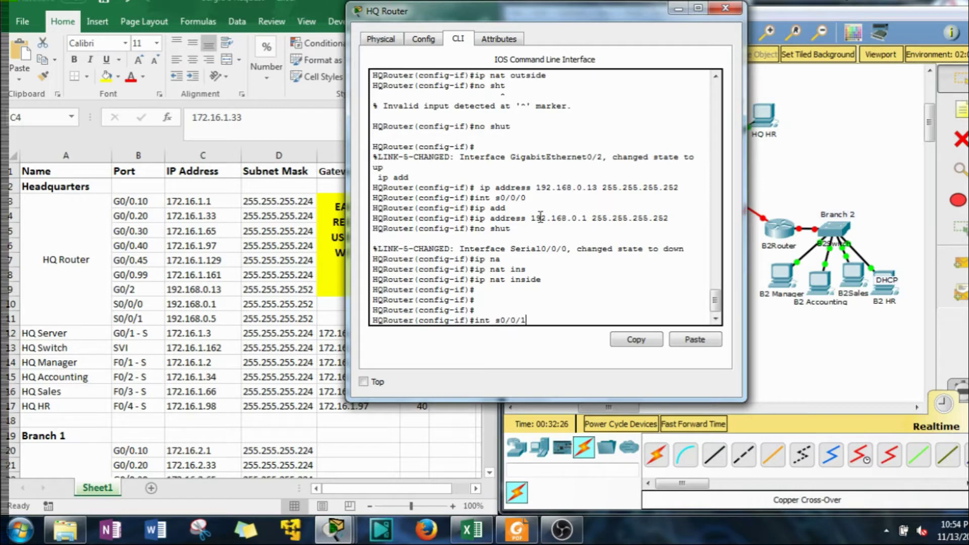
key(Return)
text(ip add)
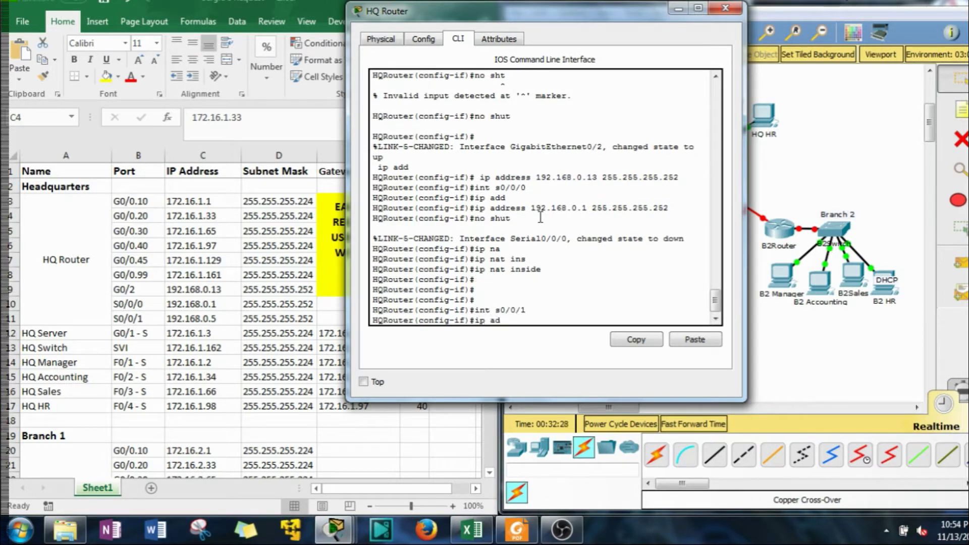
key(Tab)
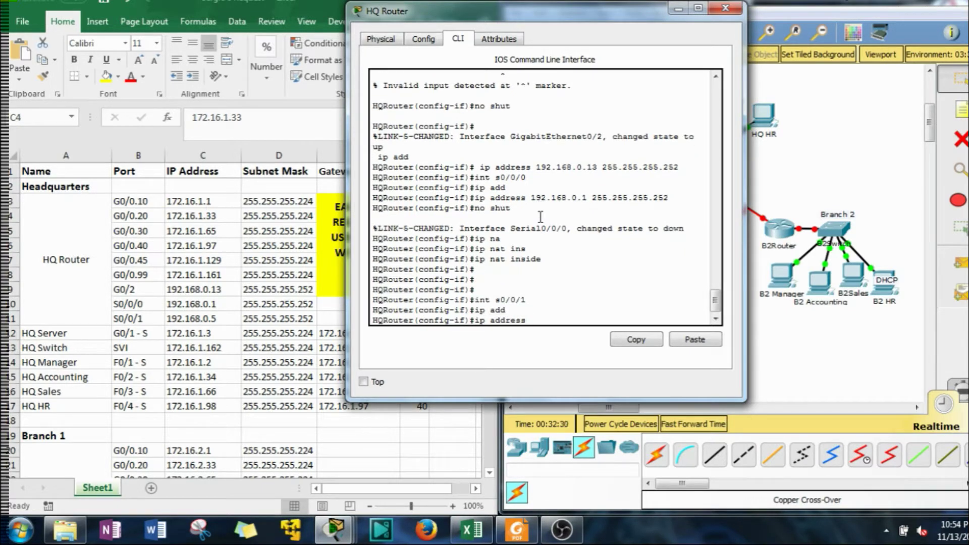
text(192)
key(BackSpace)
key(BackSpace)
key(BackSpace)
key(BackSpace)
key(BackSpace)
key(BackSpace)
key(BackSpace)
key(BackSpace)
key(BackSpace)
key(BackSpace)
key(BackSpace)
key(BackSpace)
key(BackSpace)
key(BackSpace)
Return to serial 0/0/0 and set its description to 'connects to Branch 1'
key(Up)
key(Up)
key(Up)
key(Up)
key(Up)
key(Up)
key(Up)
key(Up)
key(Up)
key(Down)
key(Return)
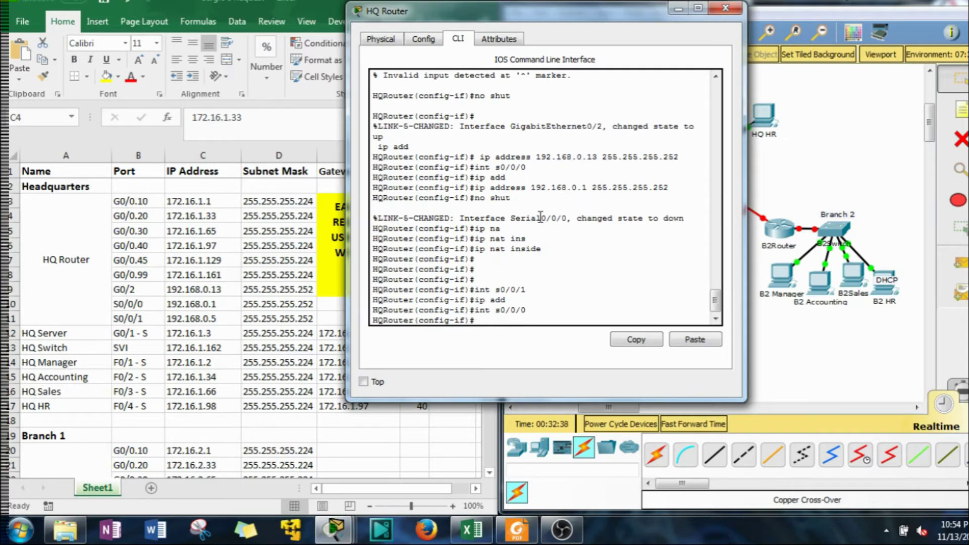
text(des)
key(Tab)
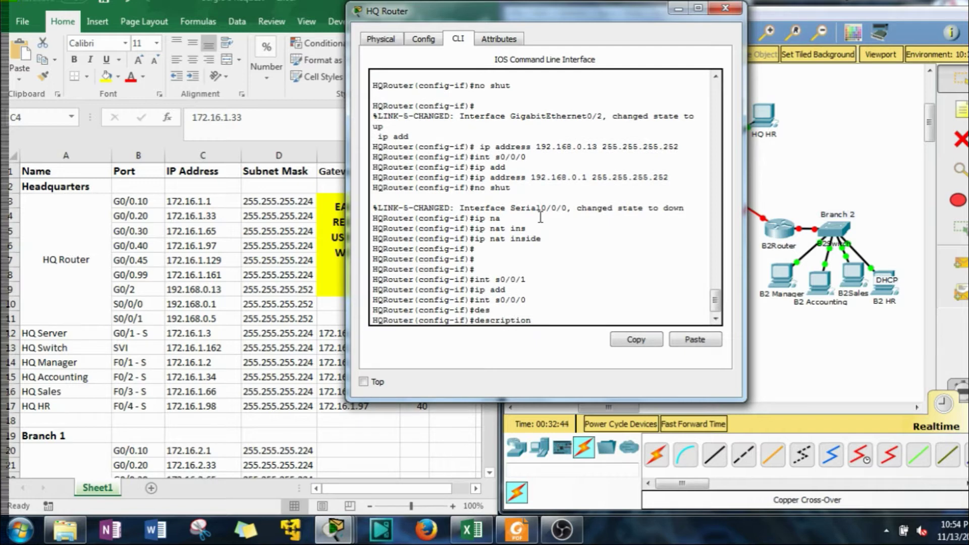
text(connects otto Bran)
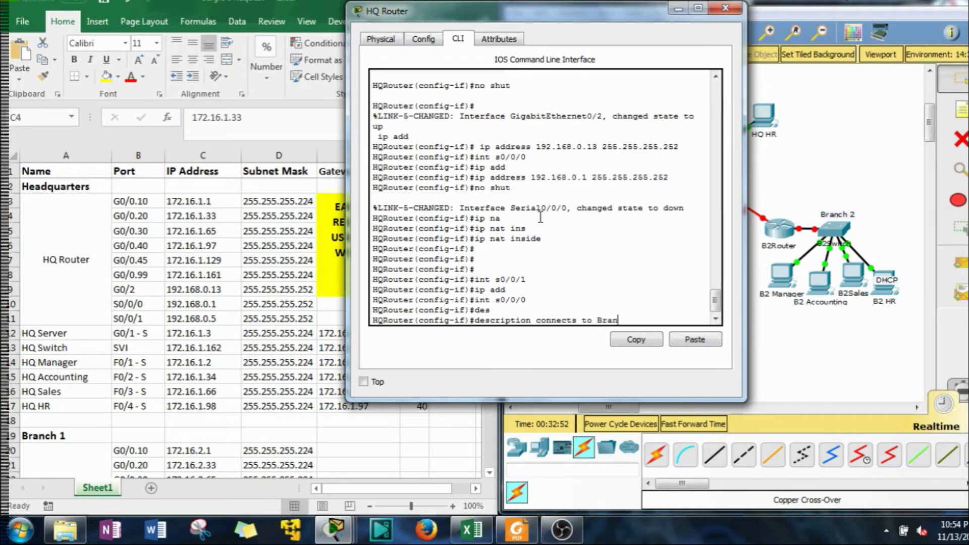
text(ch 1)
key(Return)
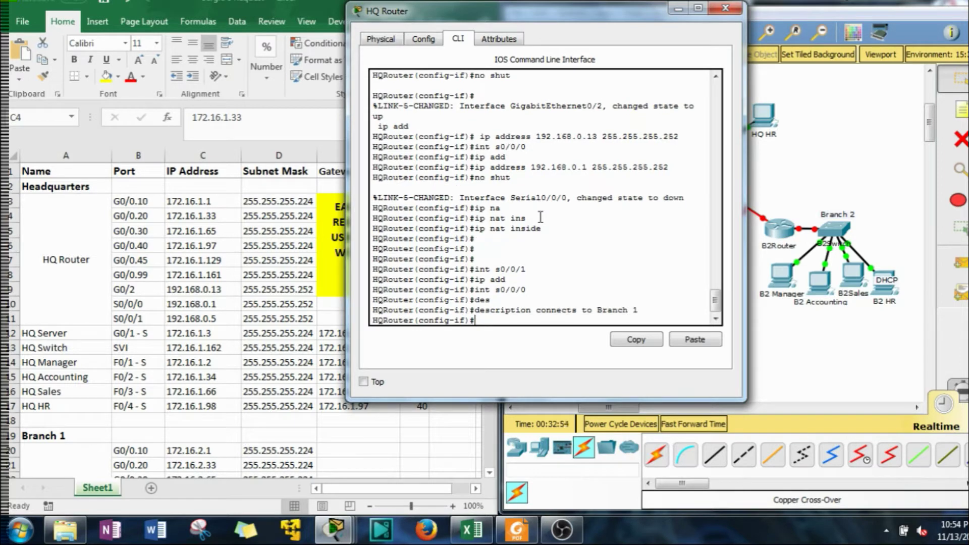
Reopen serial 0/0/1 for configuration using the recalled interface command
text(no shut)
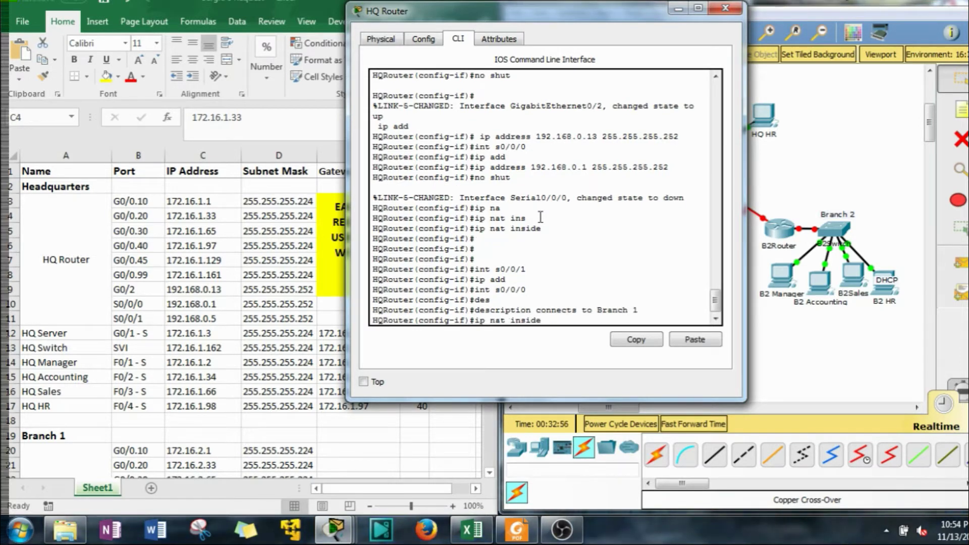
key(Up)
key(Up)
key(BackSpace)
text(1)
key(Return)
text(no shut)
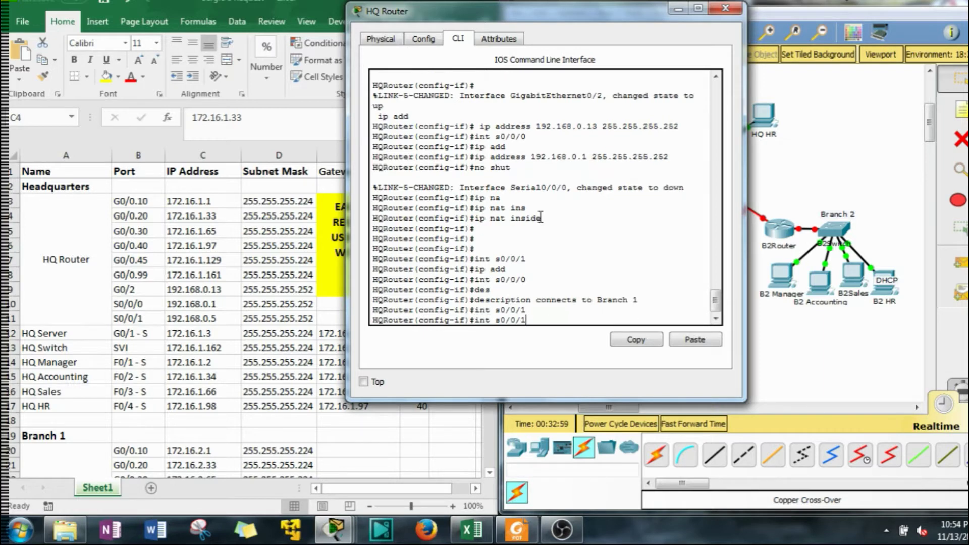
key(Up)
key(Up)
key(Up)
key(Up)
key(Up)
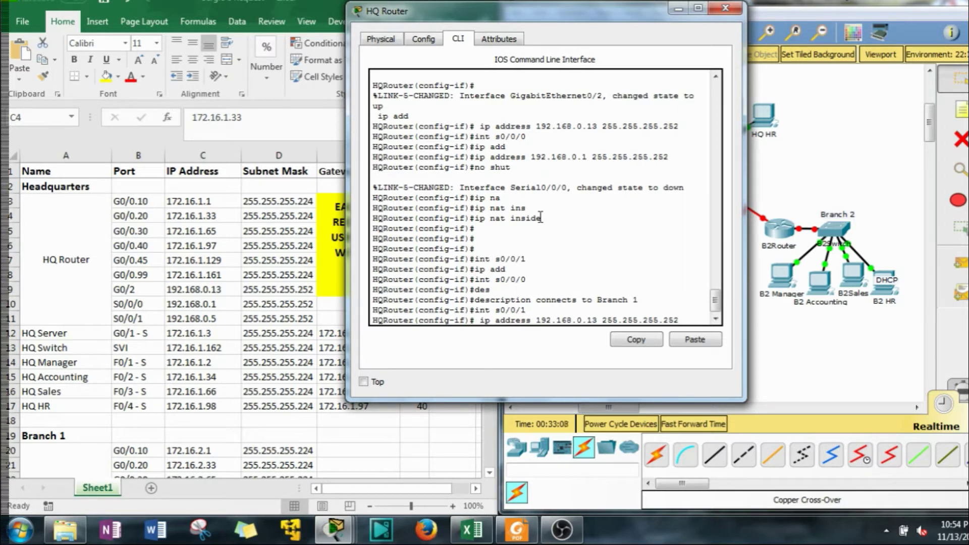
Address serial 0/0/1 as 192.168.0.5 by editing the recalled ip address command
key(Up)
key(Up)
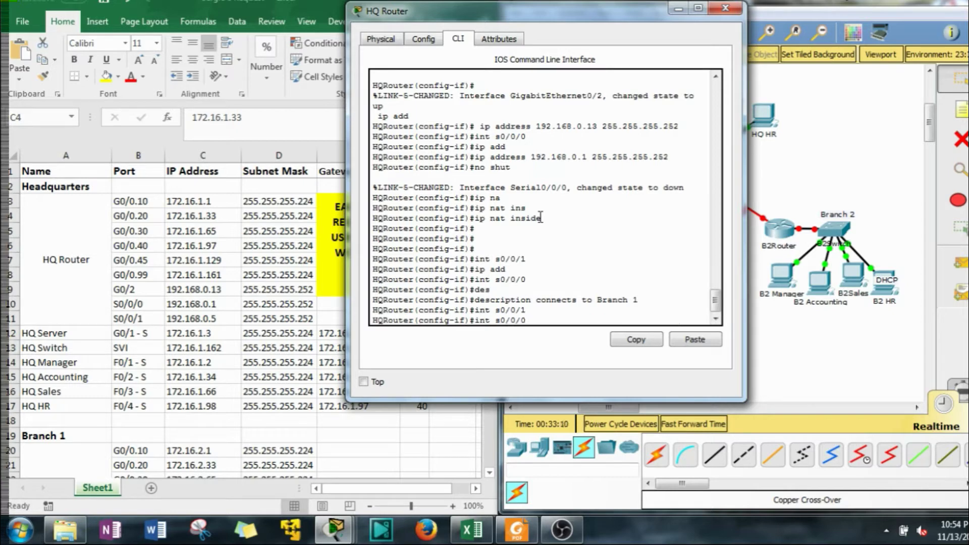
key(Left)
key(Left)
key(Left)
key(Left)
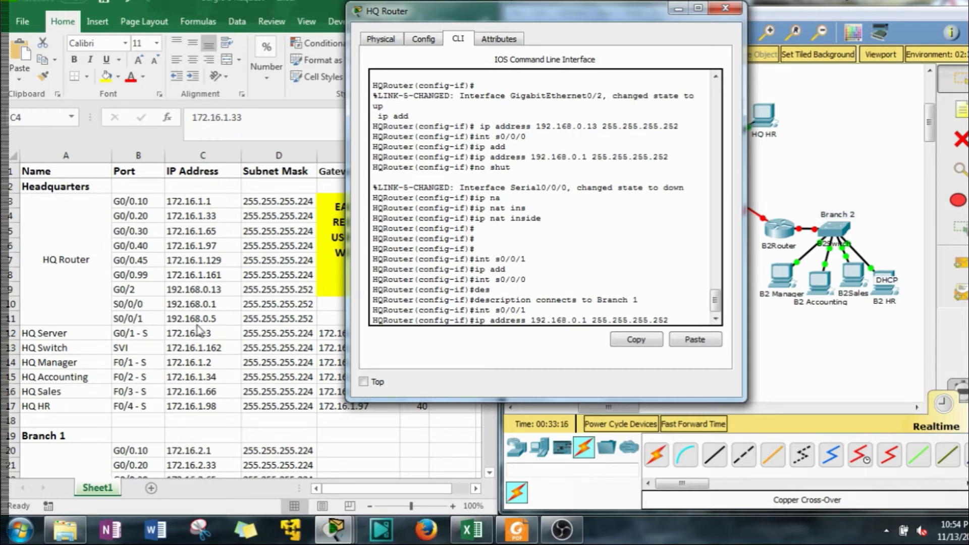
key(BackSpace)
text(5)
key(Return)
Mark serial 0/0/1 as 'ip nat inside'
text(ip na)
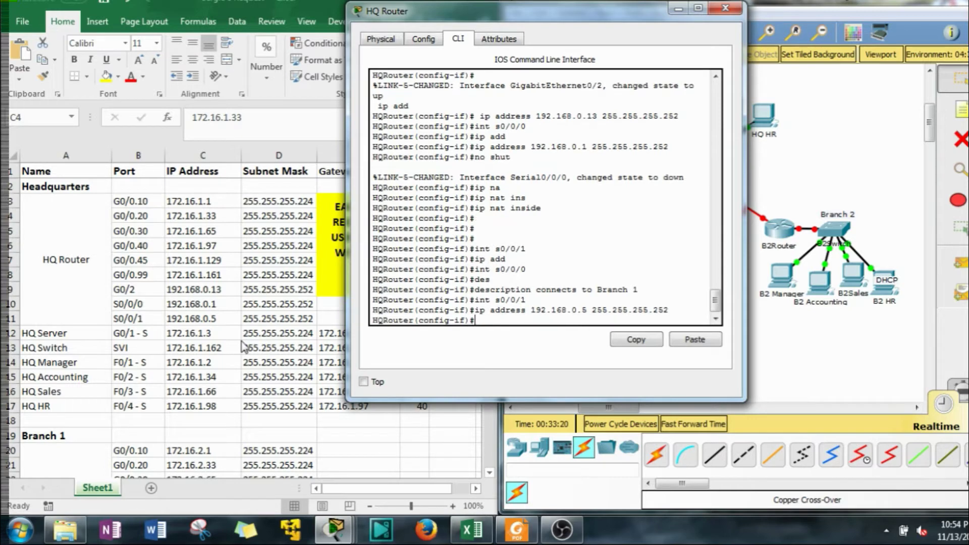
key(Tab)
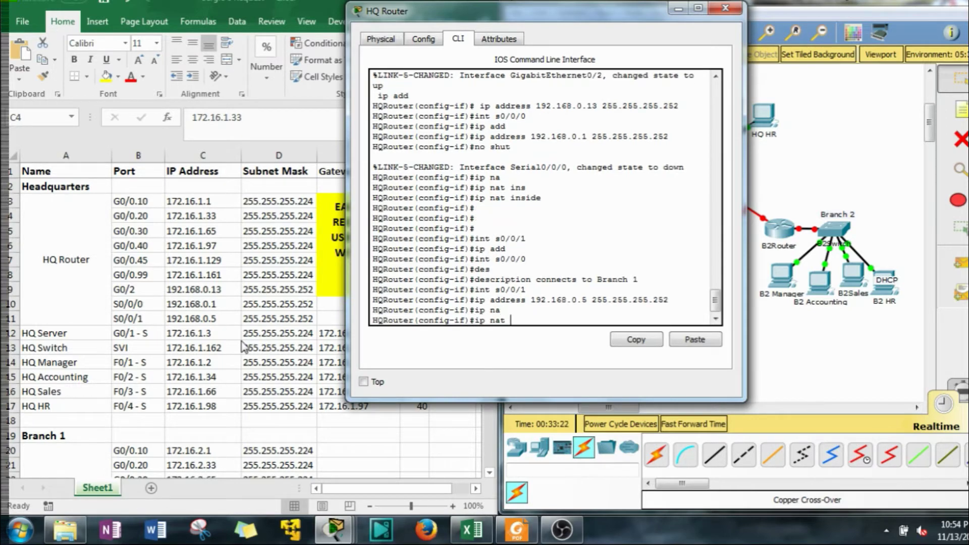
text(in)
key(Tab)
key(Return)
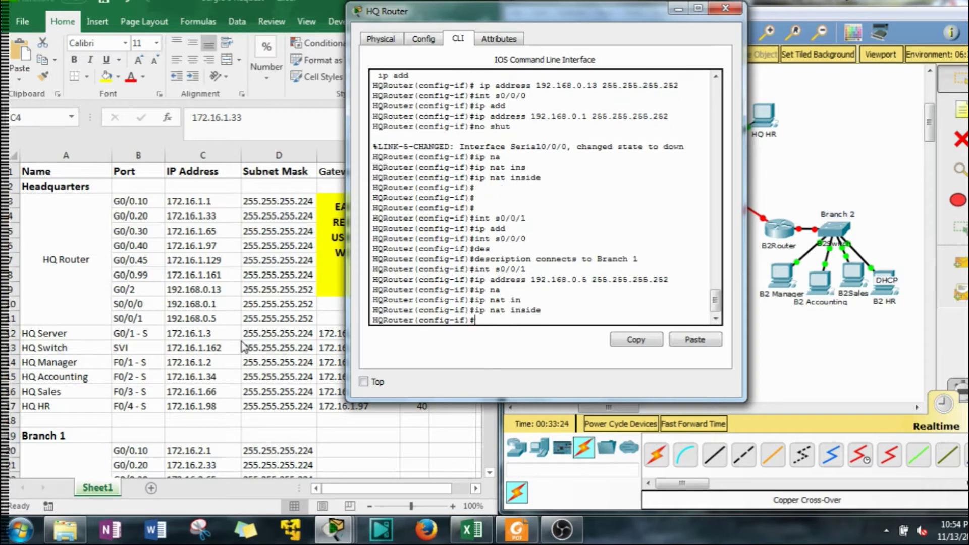
Set the serial 0/0/1 description to 'connects to Branch 2', reusing copied text
text(de)
key(Tab)
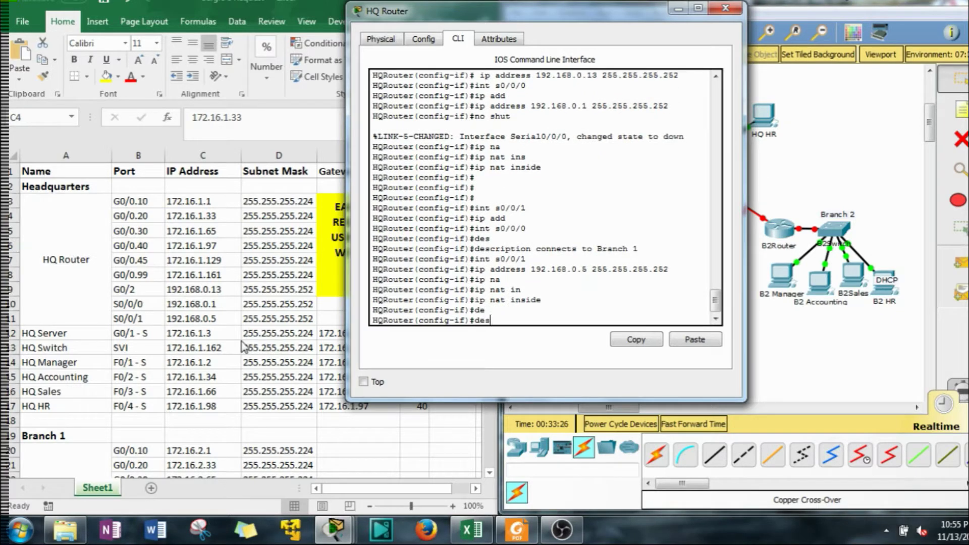
text(s)
key(Tab)
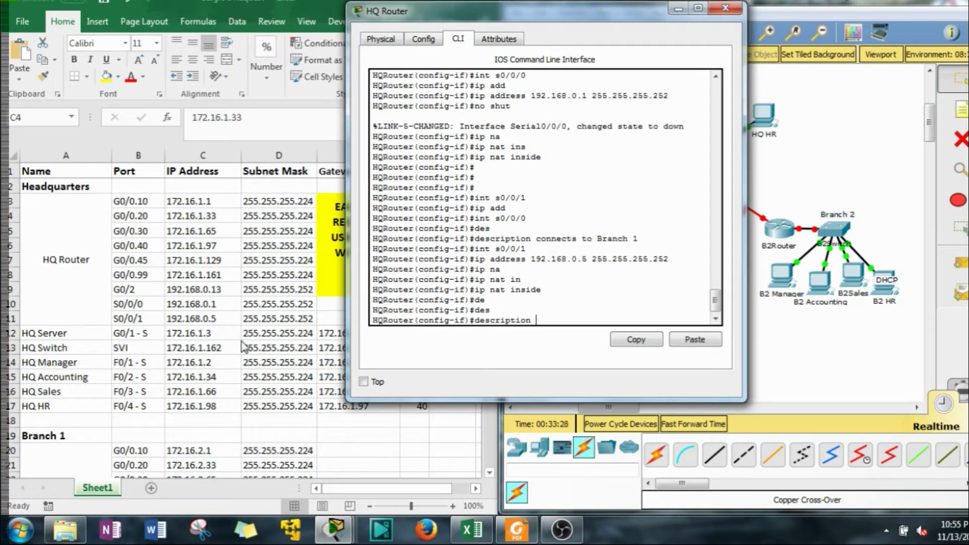
drag(641, 241, 535, 240)
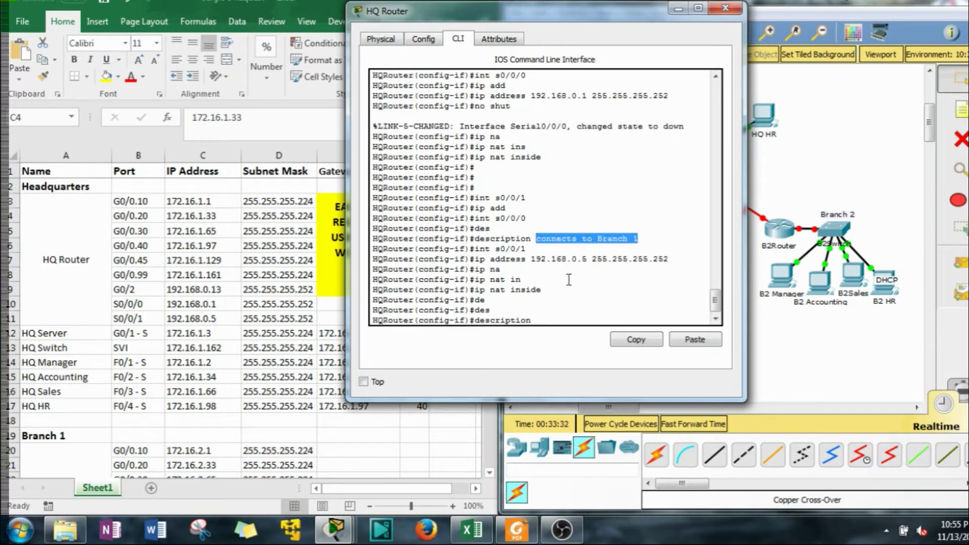
click(630, 343)
click(692, 340)
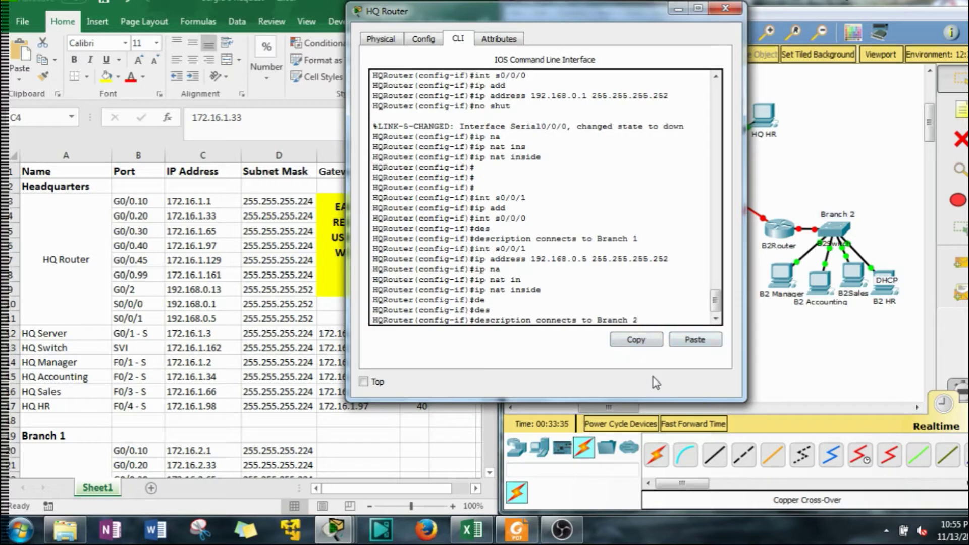
drag(622, 11, 351, 26)
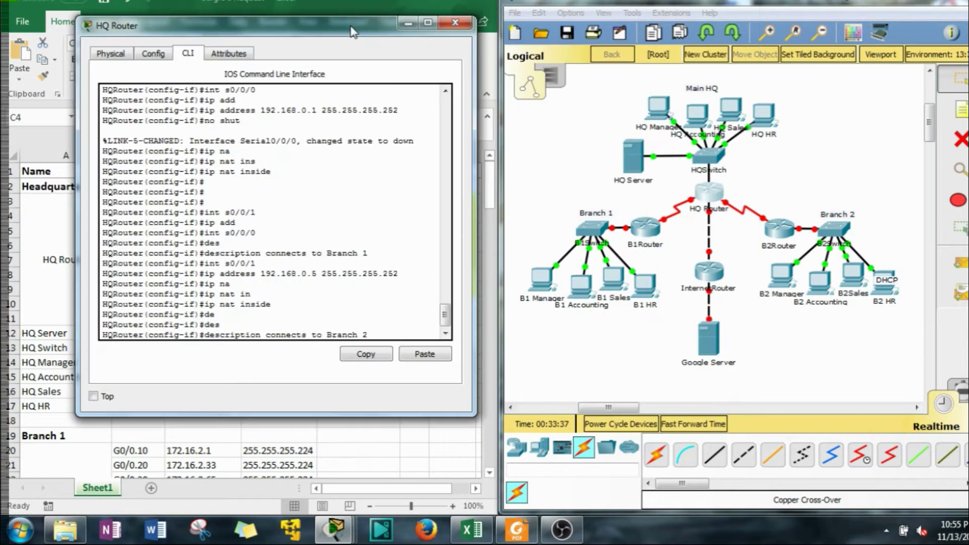
drag(731, 183, 911, 333)
drag(339, 33, 776, 40)
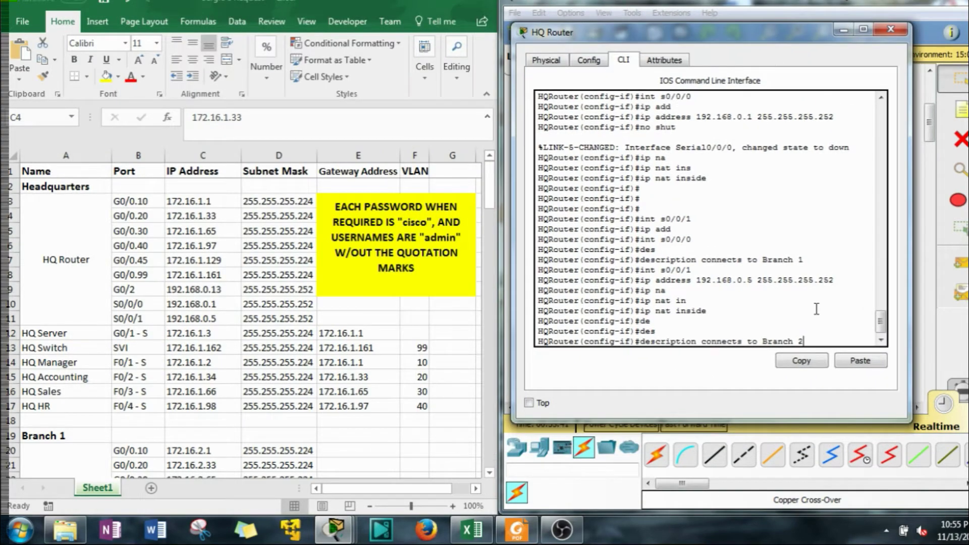
key(Return)
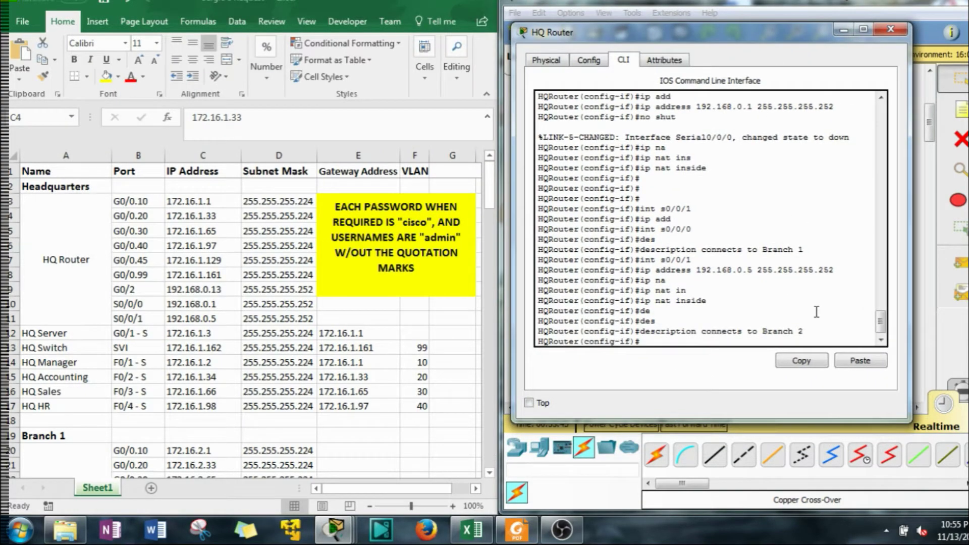
Enable serial 0/0/1 with 'no shut' and leave interface configuration
text(no shut)
key(Return)
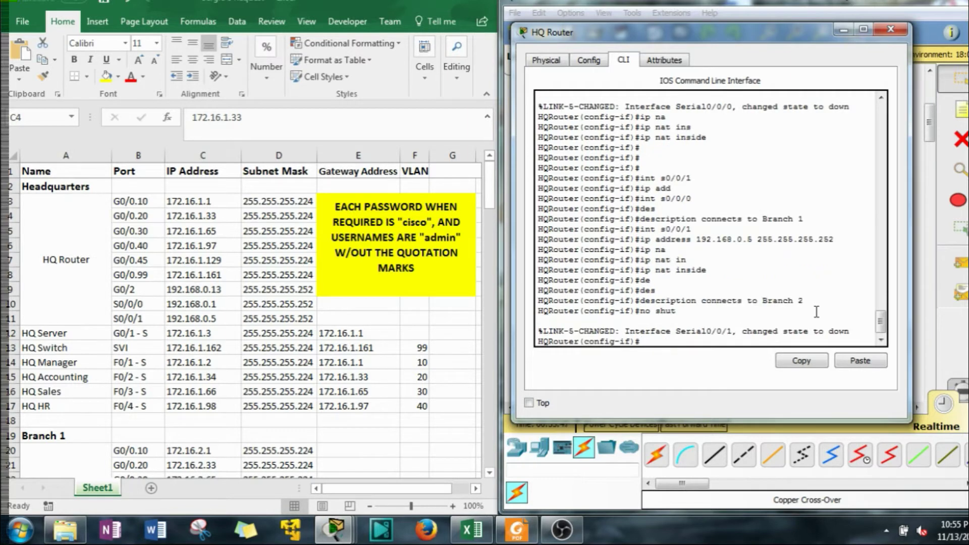
click(750, 218)
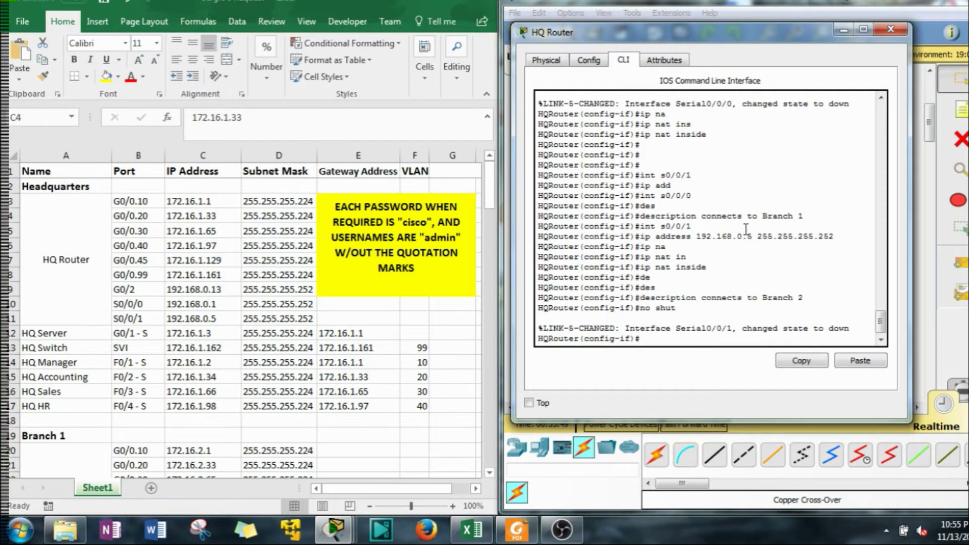
key(Return)
key(Return)
key(Return)
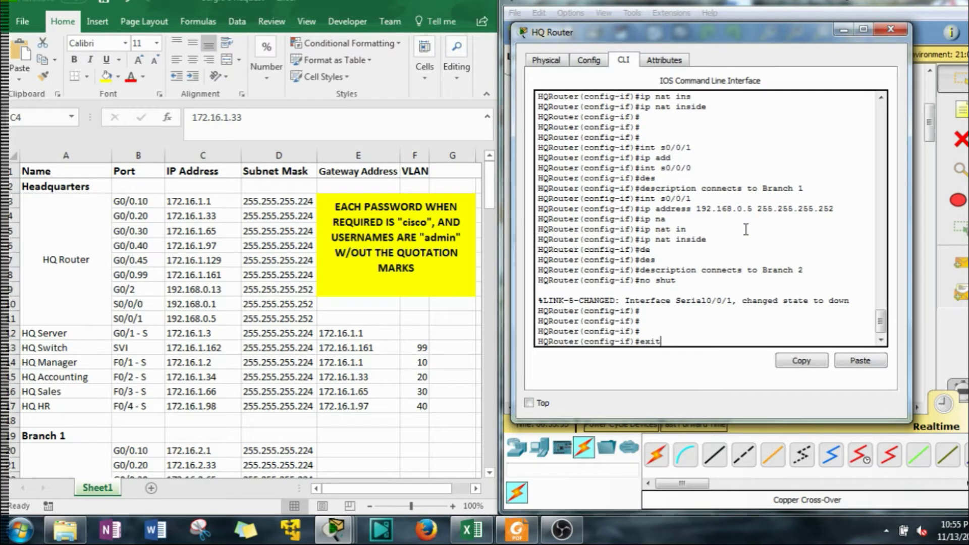
key(Return)
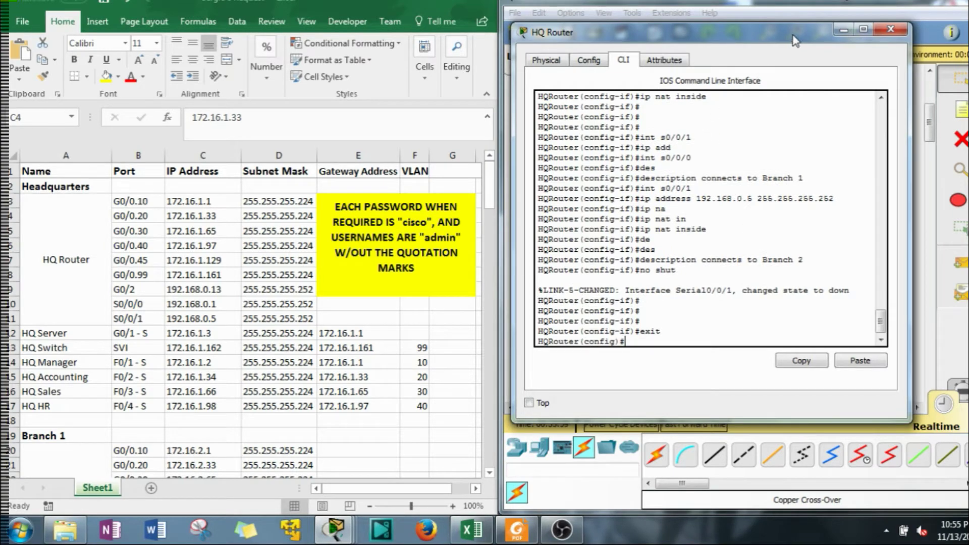
Check the Branch 2 devices in the topology, then return to the router console
drag(795, 41, 361, 38)
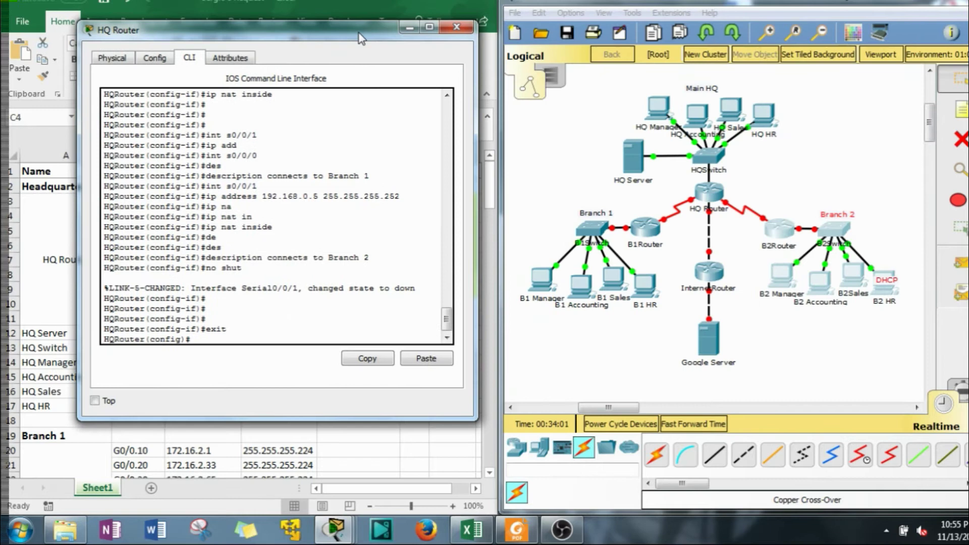
click(810, 156)
drag(772, 195, 900, 329)
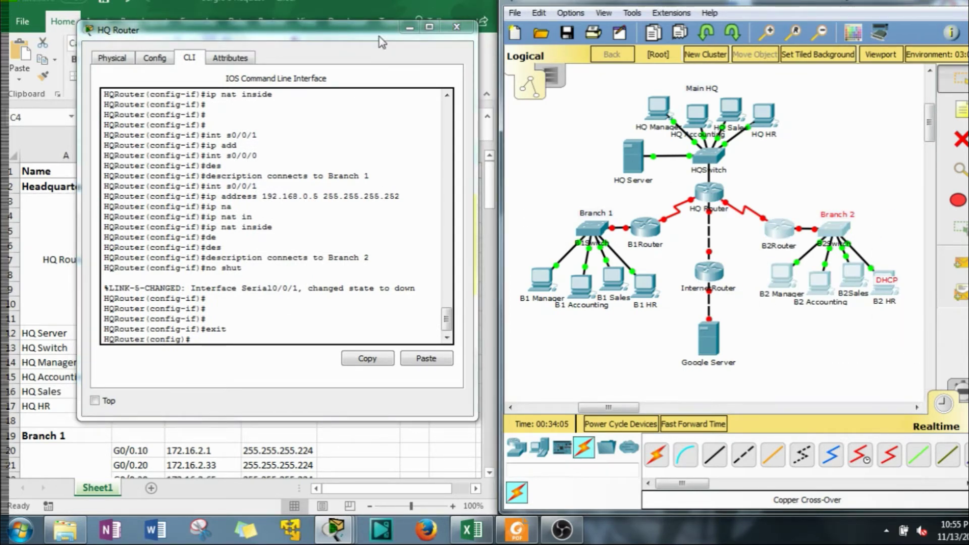
drag(363, 31, 359, 15)
click(297, 201)
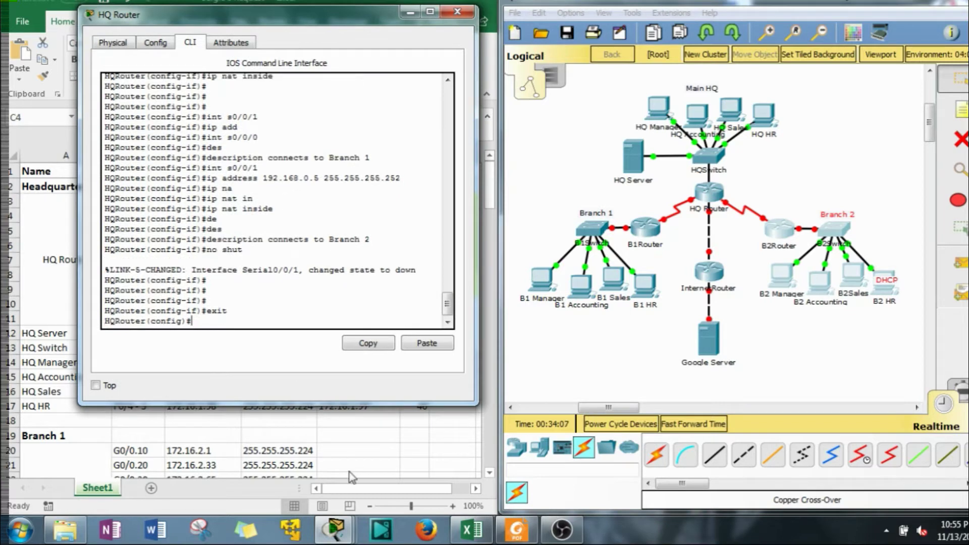
Add the default route 'ip route 0.0.0.0 0.0.0.0 g0/2', fixing the missing 'route' keyword
text(ip 0.0.0.0 0.0.0.0 g)
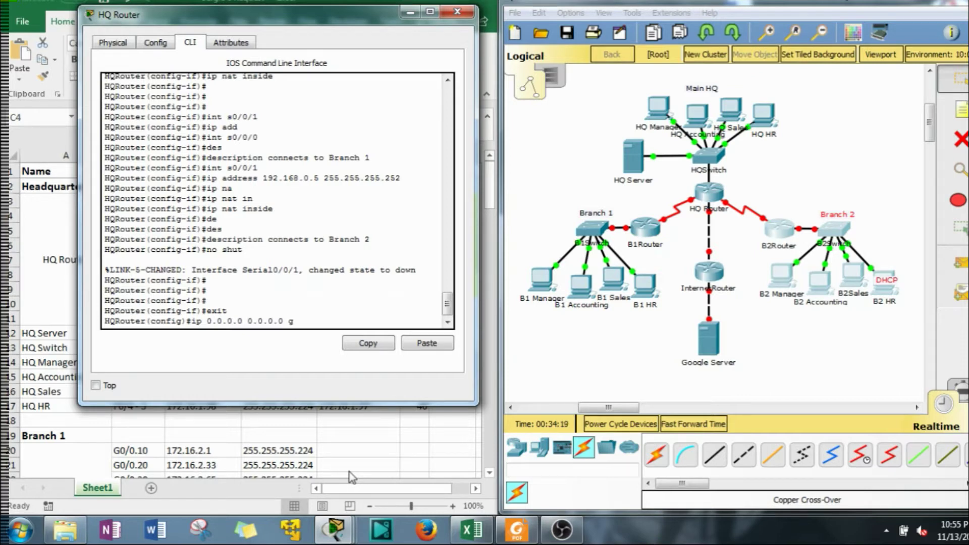
text(0/2)
key(Return)
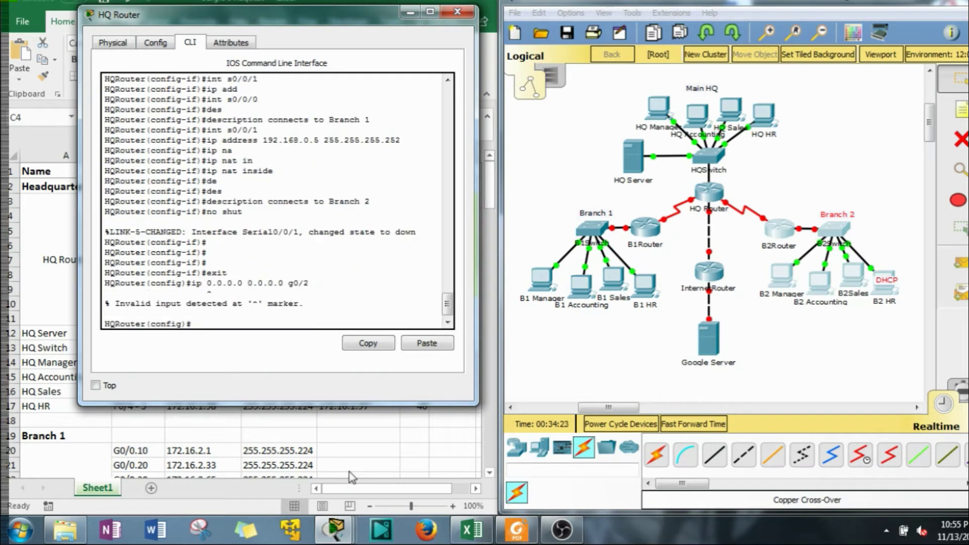
key(Up)
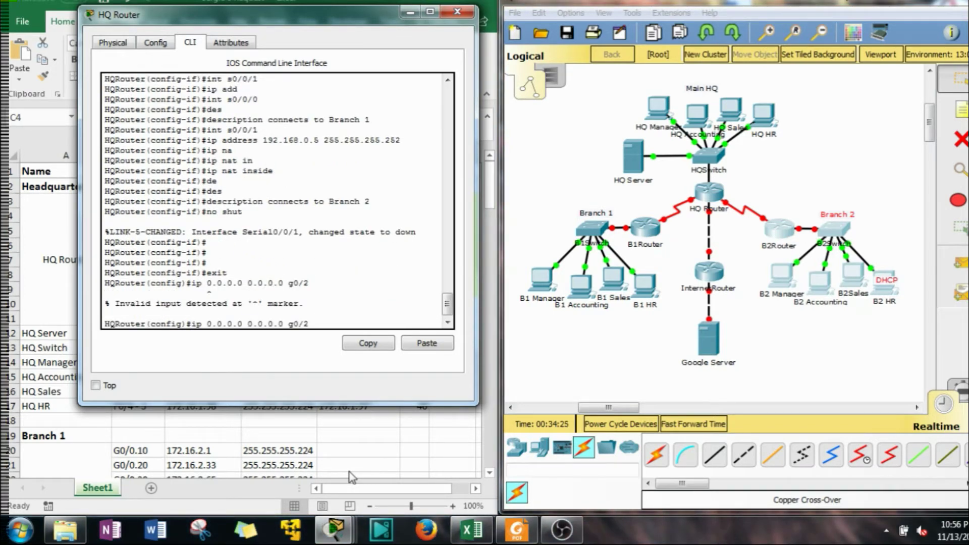
text(route)
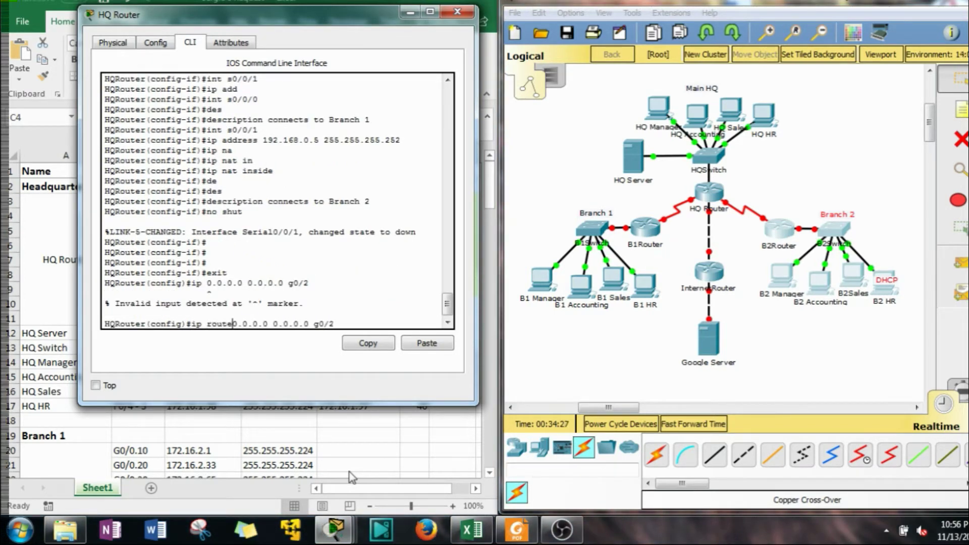
key(Return)
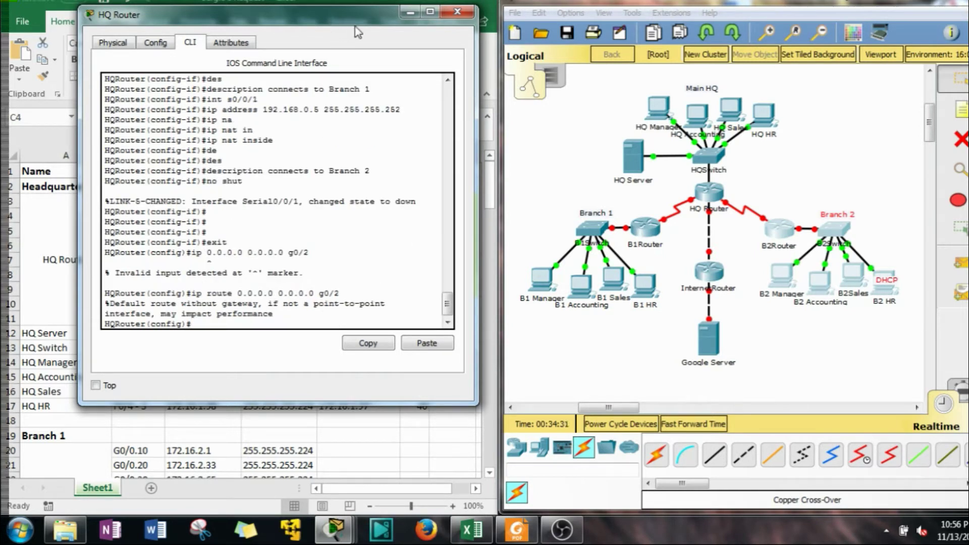
drag(358, 22, 474, 12)
Enter 'router rip' and set RIP to version 2
text(router)
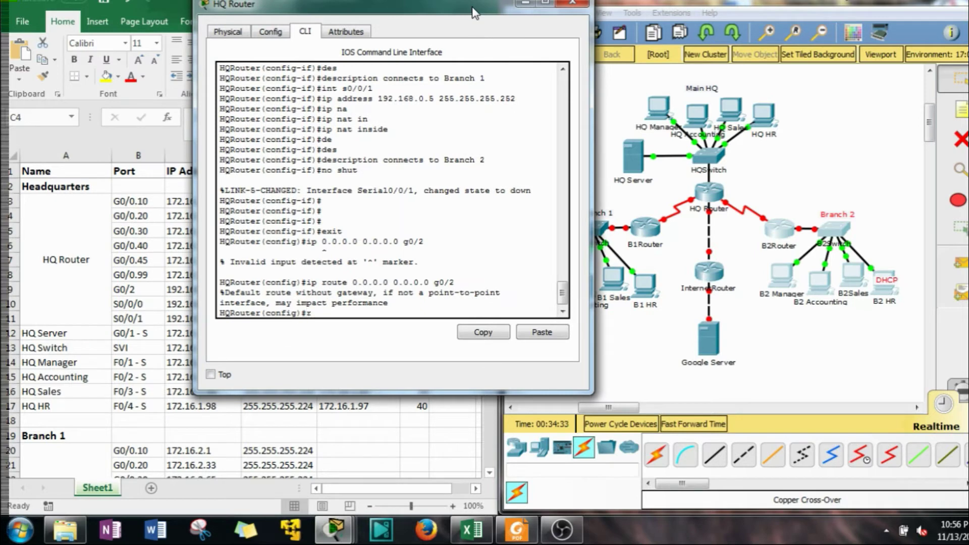
text( rip)
key(Return)
text(ver)
key(Tab)
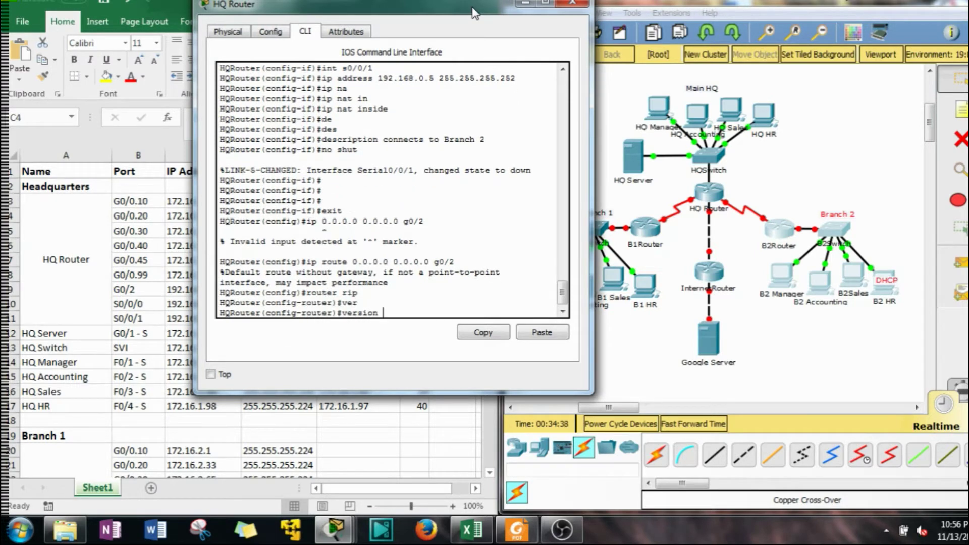
text(2)
key(Return)
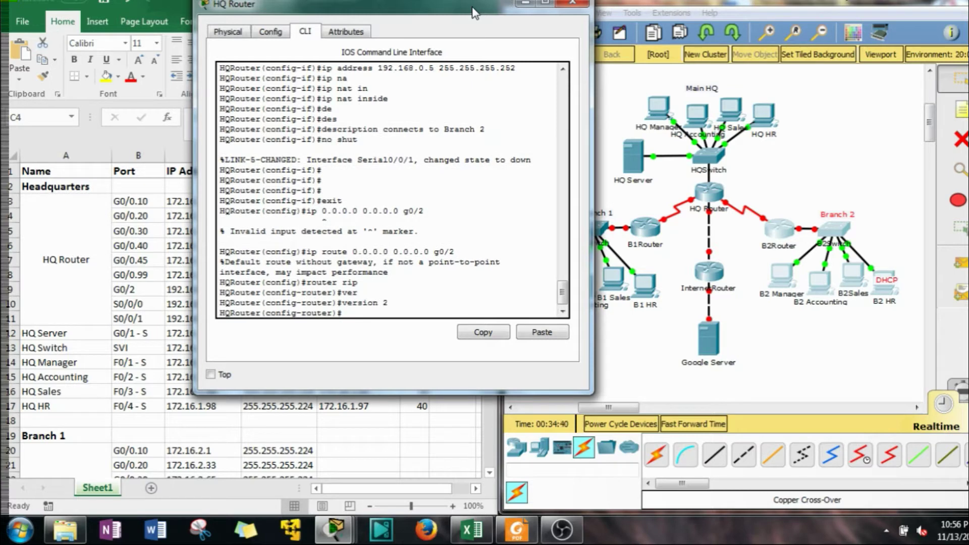
Add 'redistribute static' under the RIP process
text(red)
key(Tab)
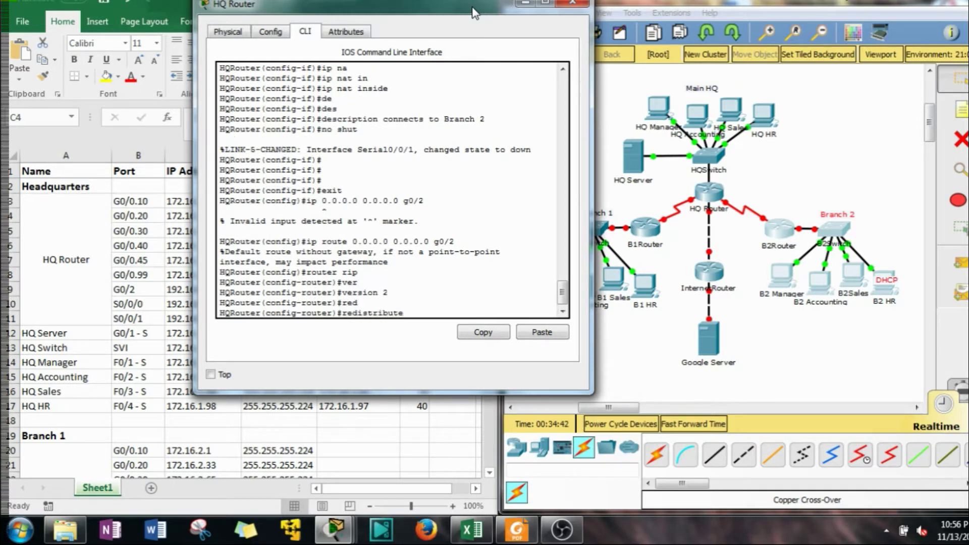
text(sta)
key(Tab)
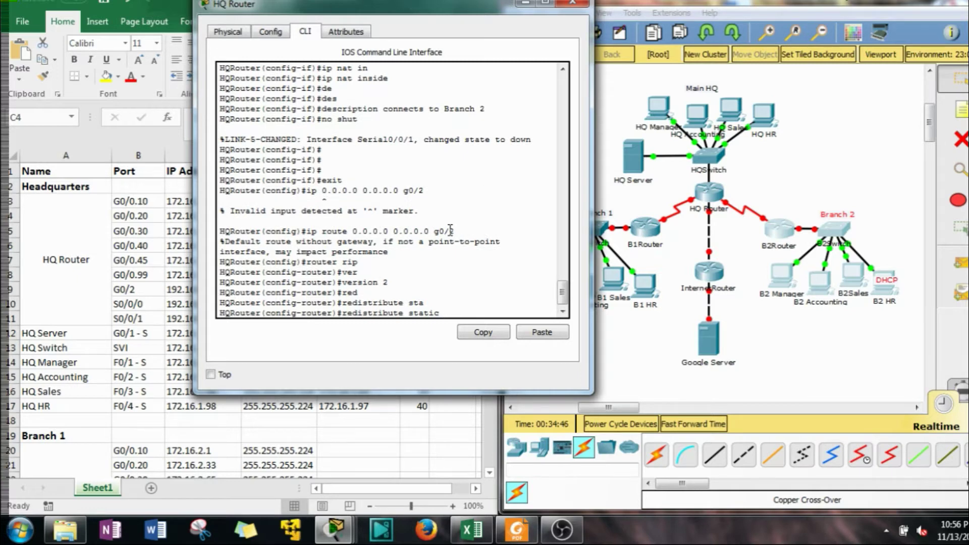
drag(450, 231, 352, 231)
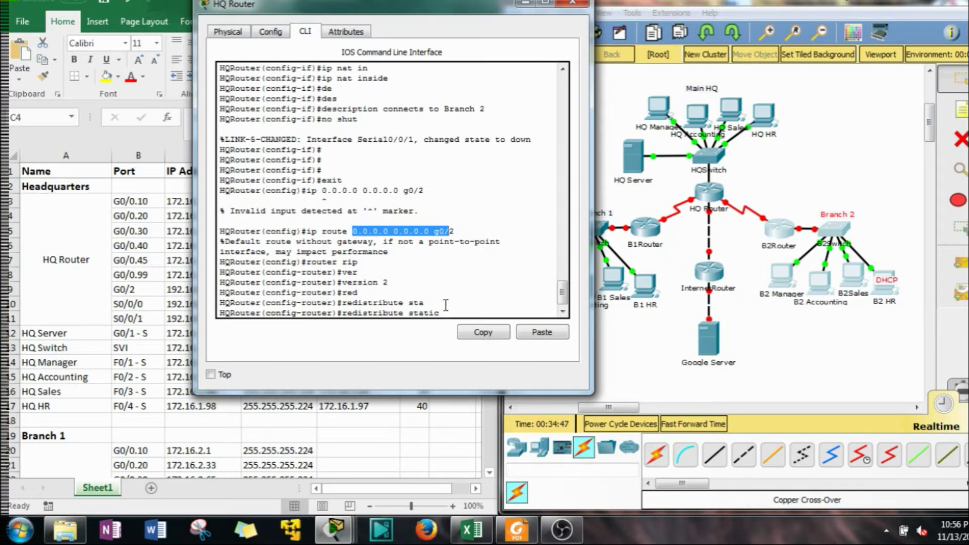
click(463, 327)
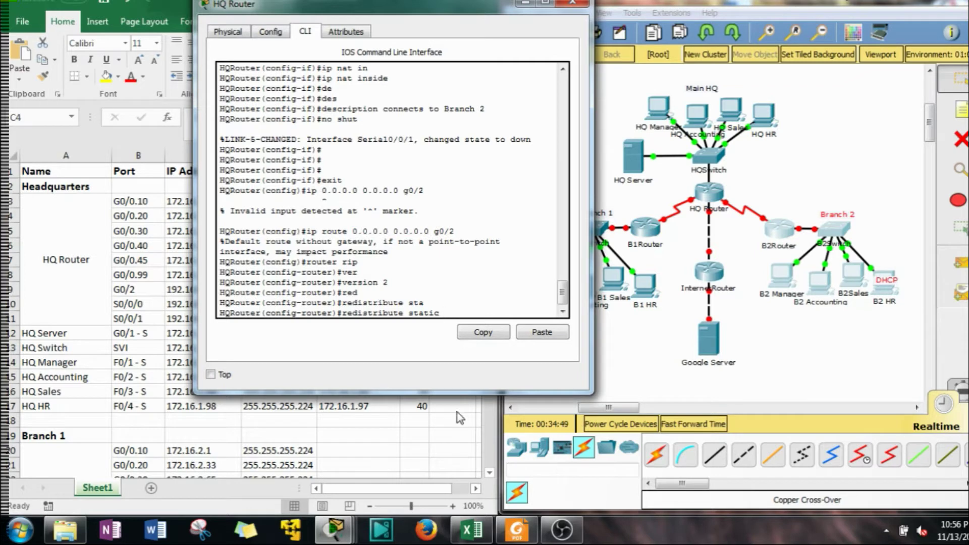
key(Return)
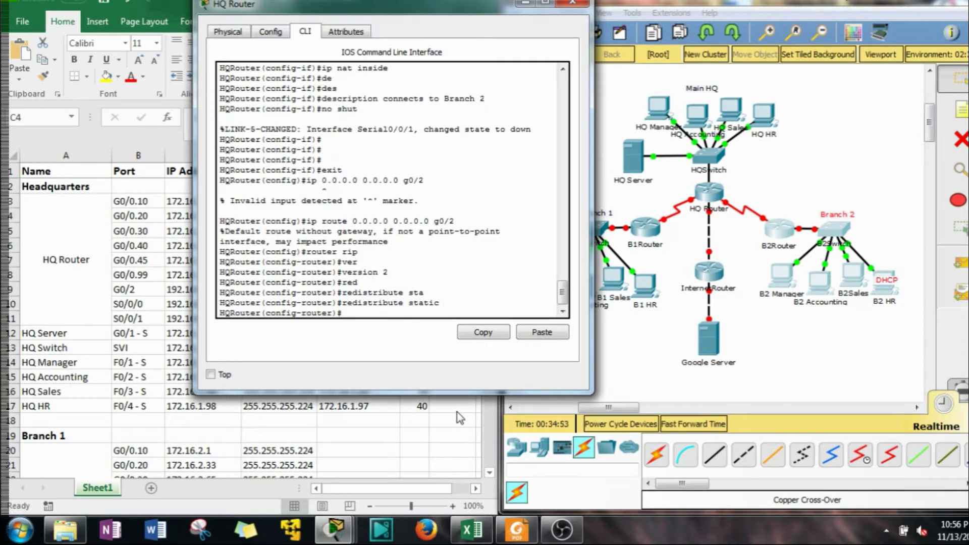
Make RIP passive on subinterfaces g0/0.10, g0/0.20 and g0/0.30
text(pass)
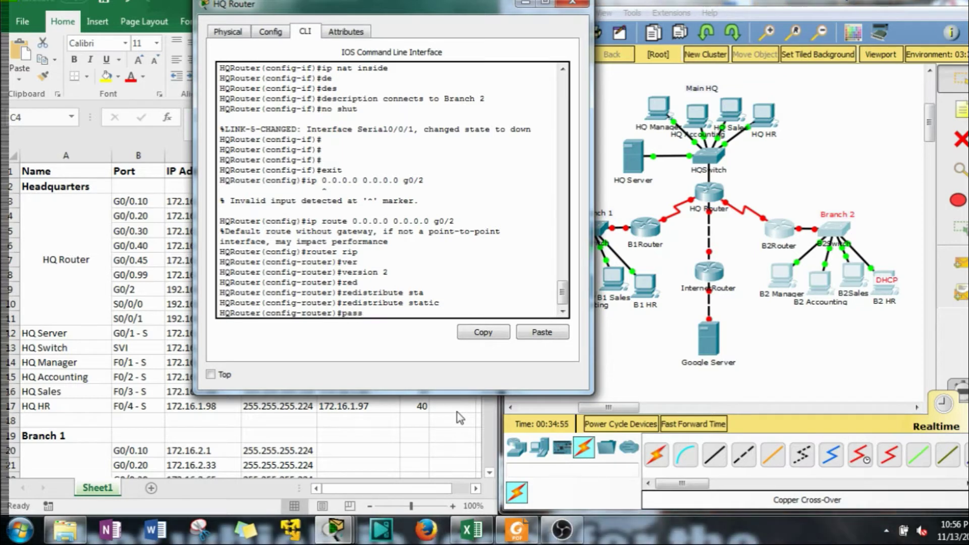
key(Tab)
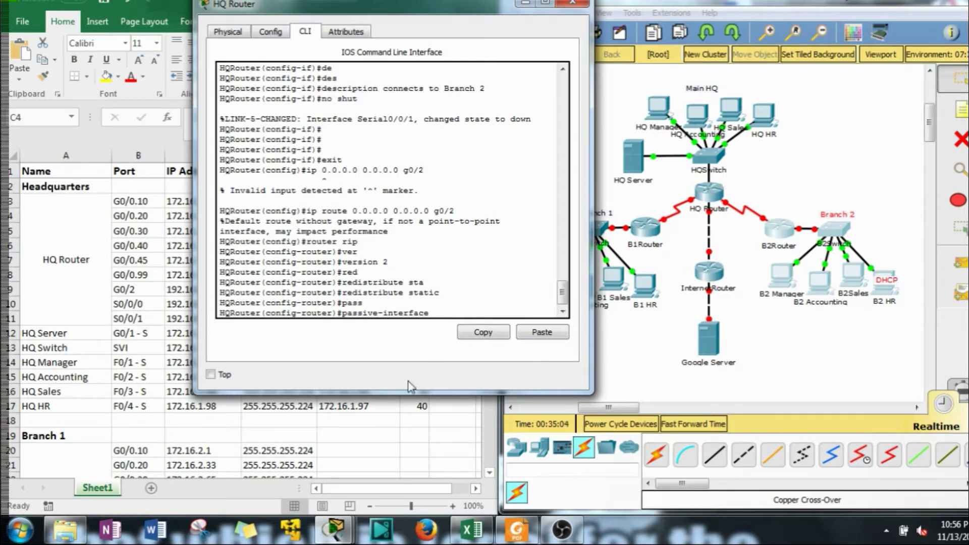
text(g0/0.10)
key(Return)
key(Up)
key(BackSpace)
key(BackSpace)
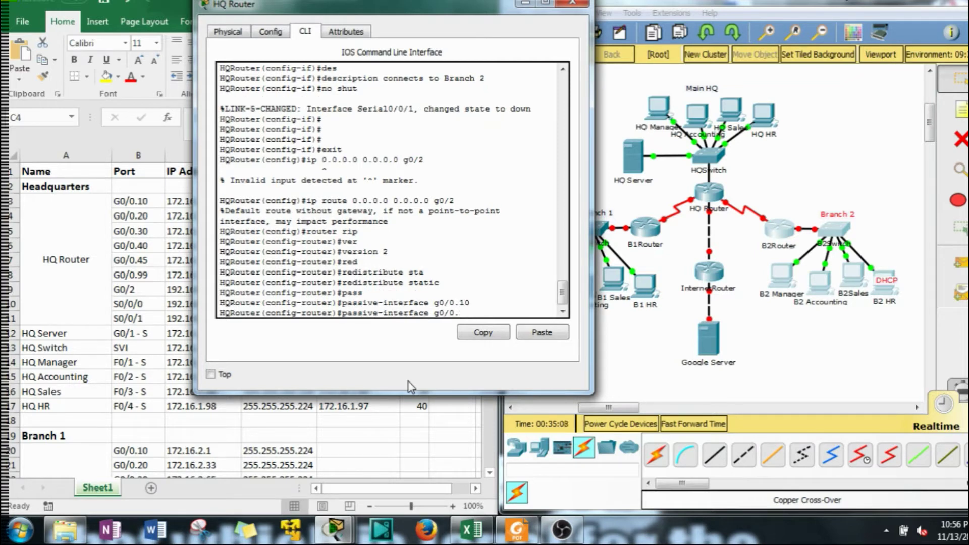
text(20)
key(Return)
key(Up)
key(BackSpace)
key(BackSpace)
text(1)
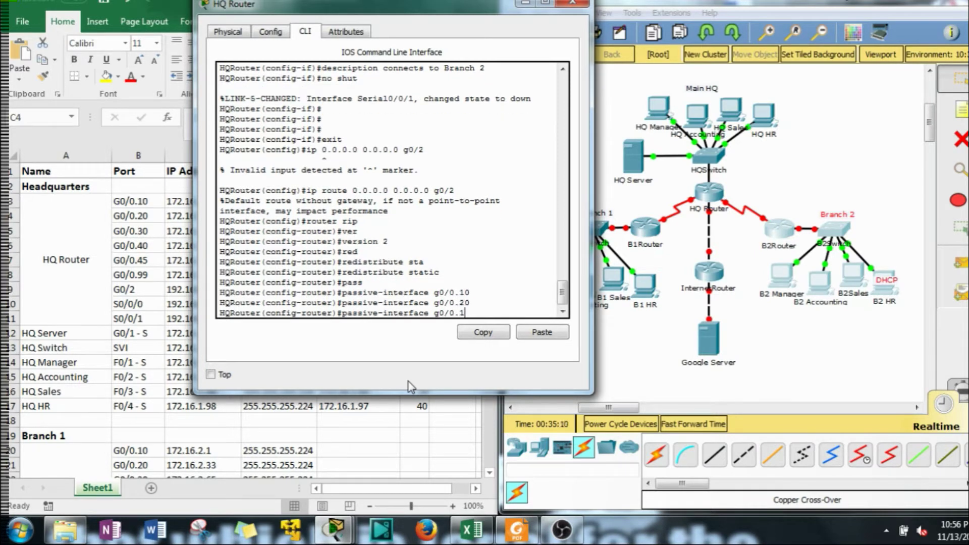
text(0)
key(Return)
Make RIP passive on subinterfaces g0/0.40, g0/0.45 and g0/0.99
key(Up)
key(BackSpace)
key(BackSpace)
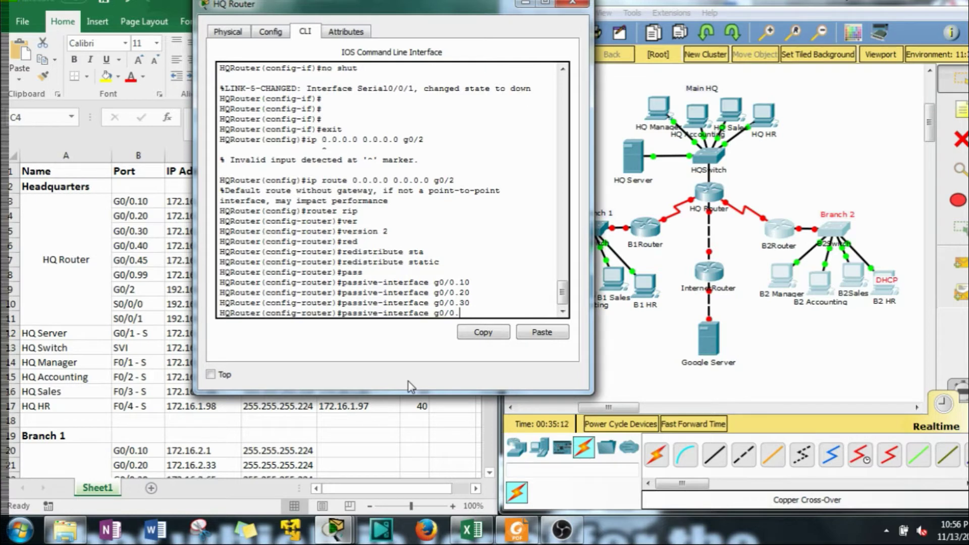
text(40)
key(Return)
key(Up)
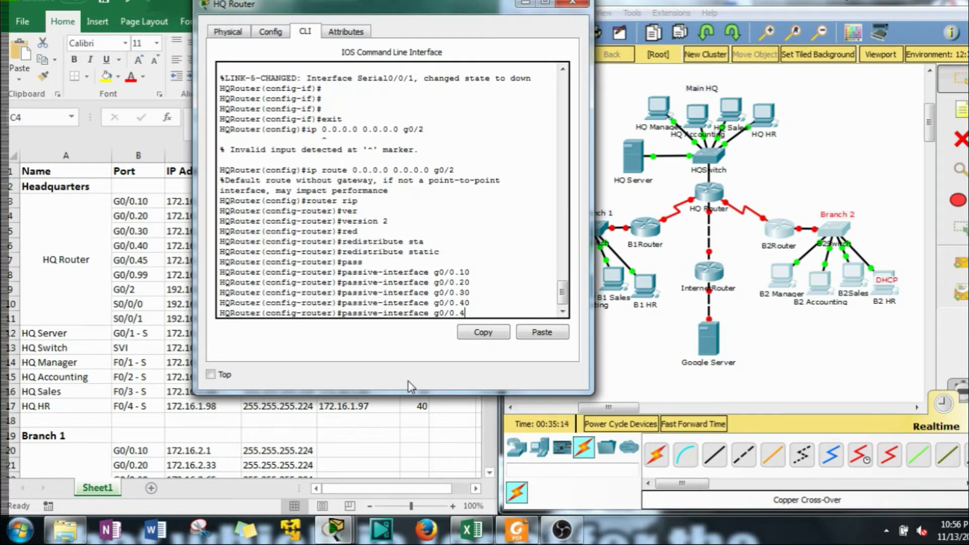
text(5)
key(Return)
key(Up)
text(99)
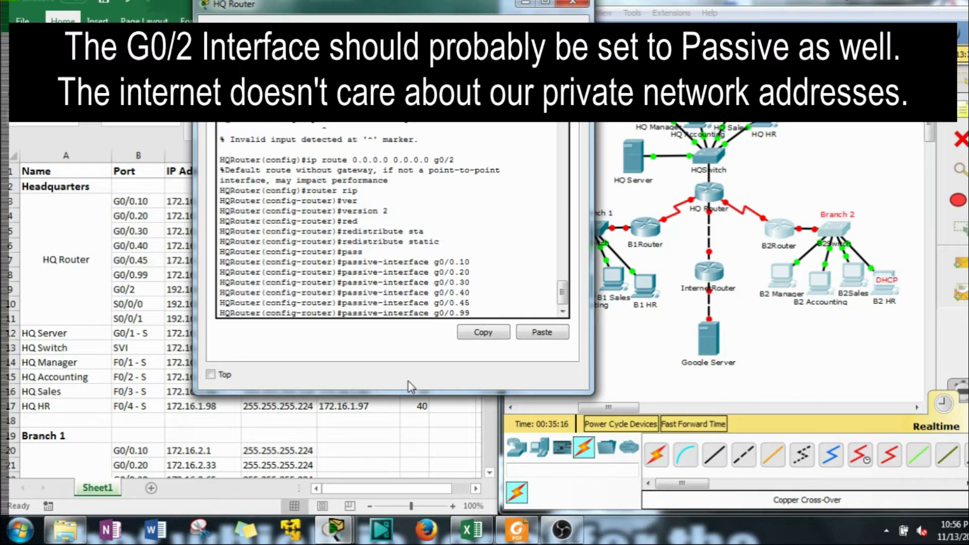
key(Return)
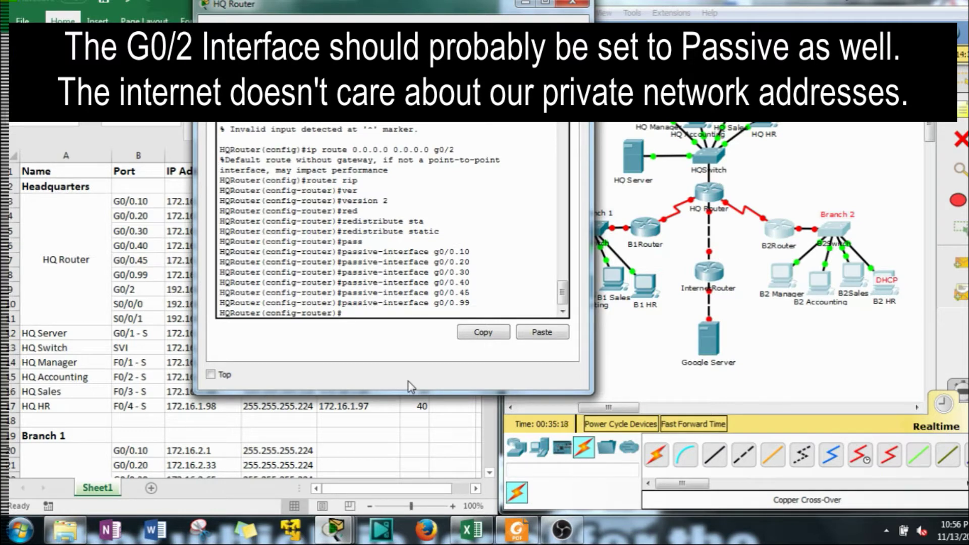
Add network 172.16.0.0 to the HQ router's RIP configuration
text(net)
key(Tab)
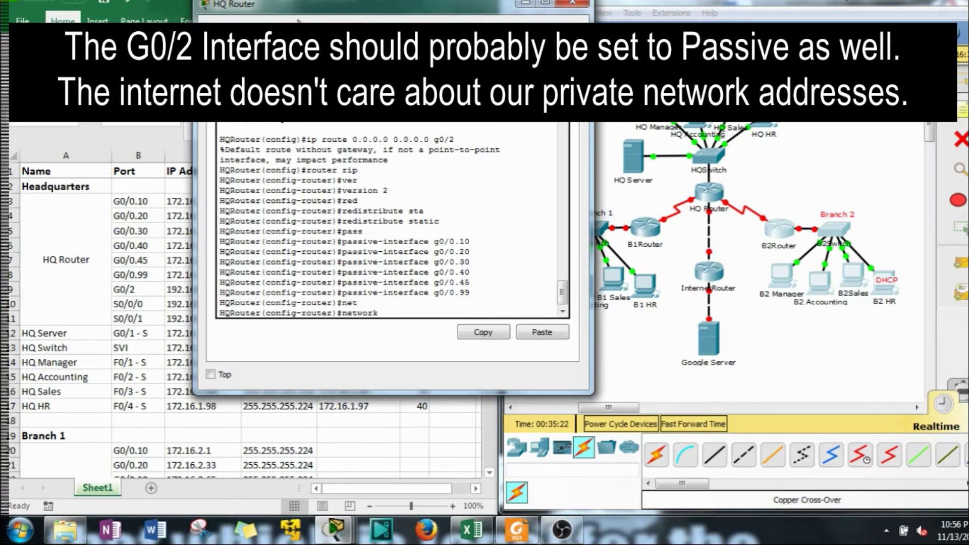
drag(311, 12, 621, 19)
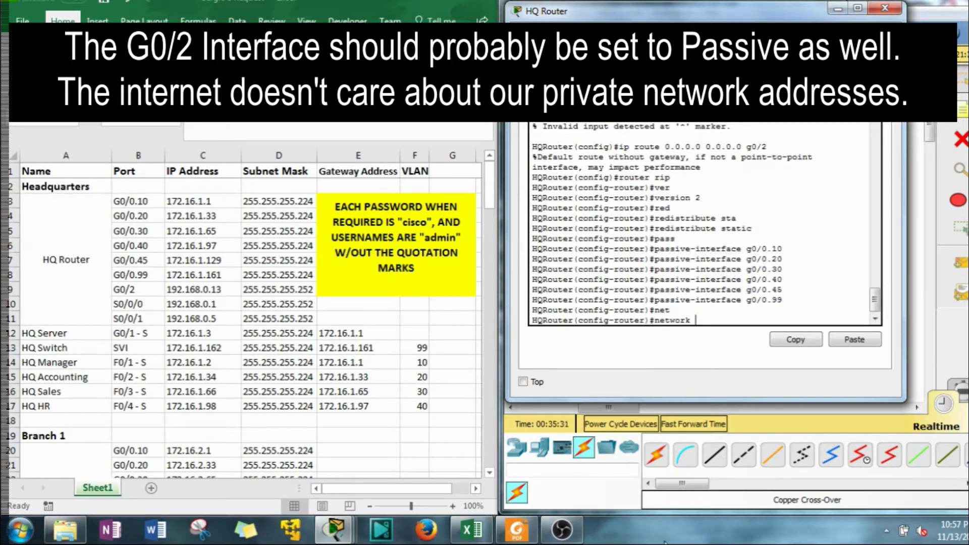
text(172.16.0.0)
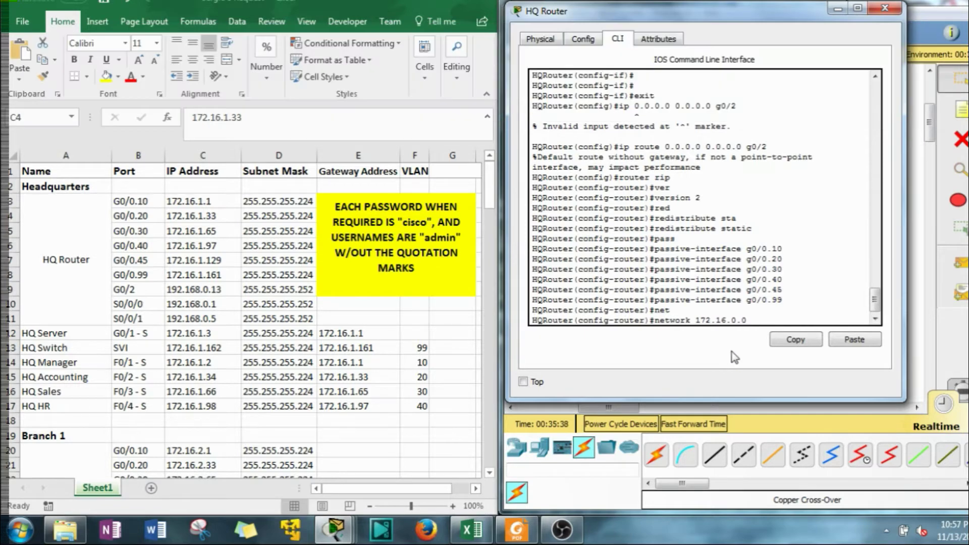
drag(785, 20, 399, 26)
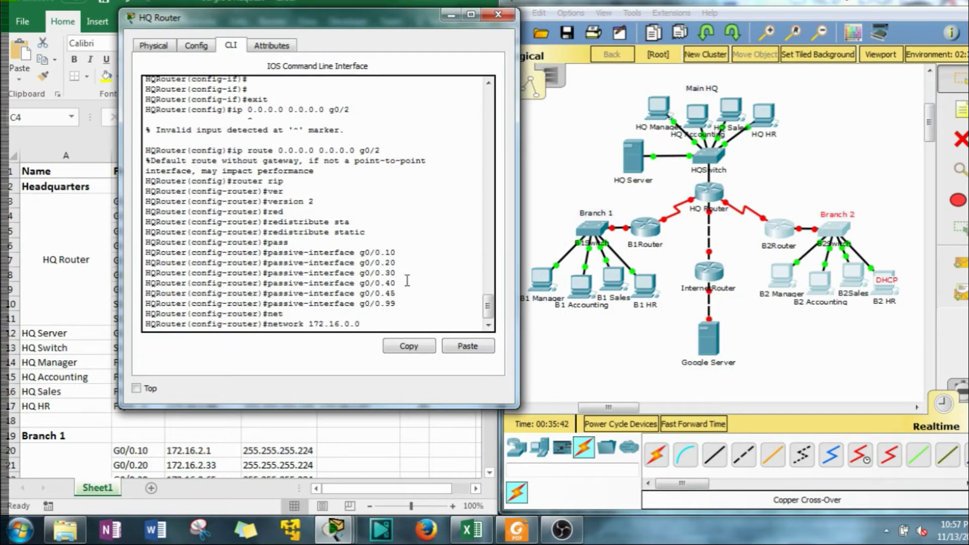
key(Return)
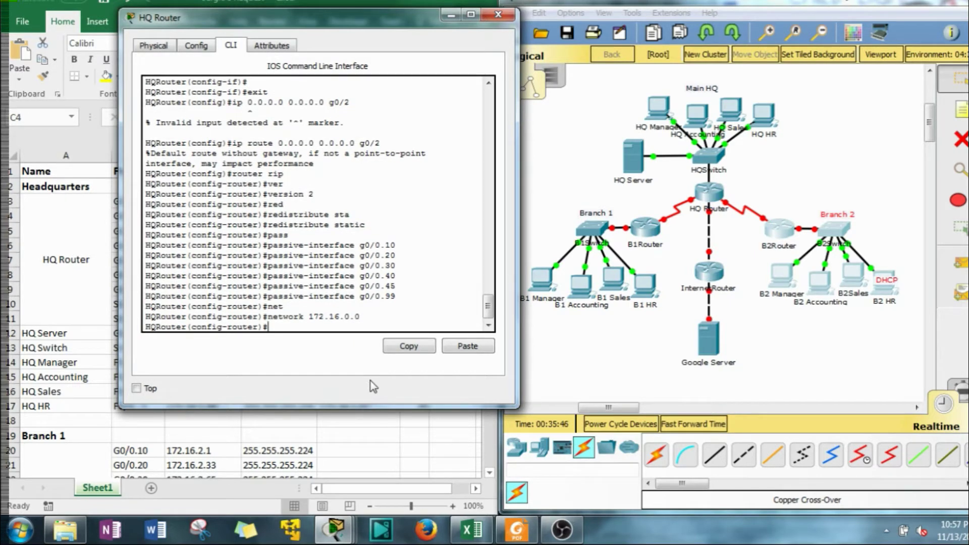
Add network 192.168.0.0 to RIP
text(192.168.0.0)
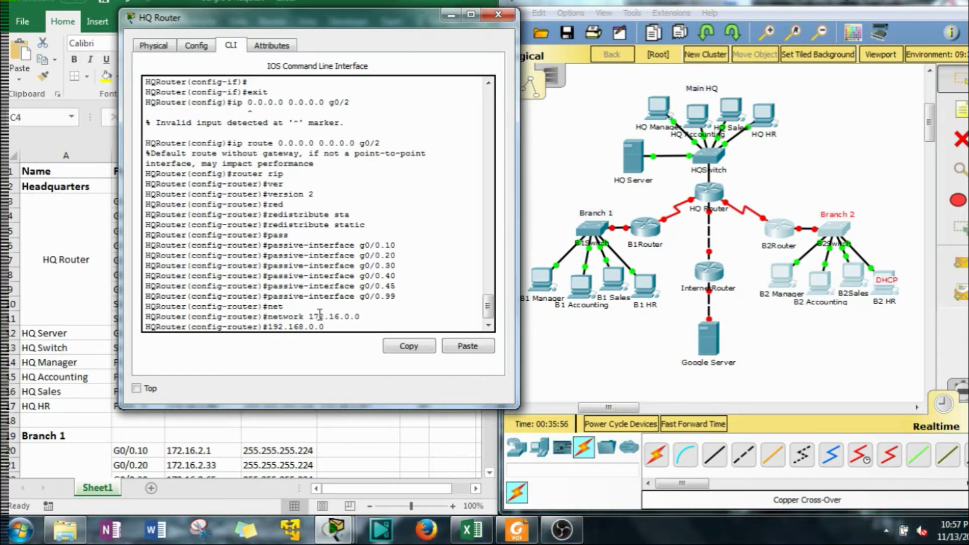
drag(309, 317, 344, 321)
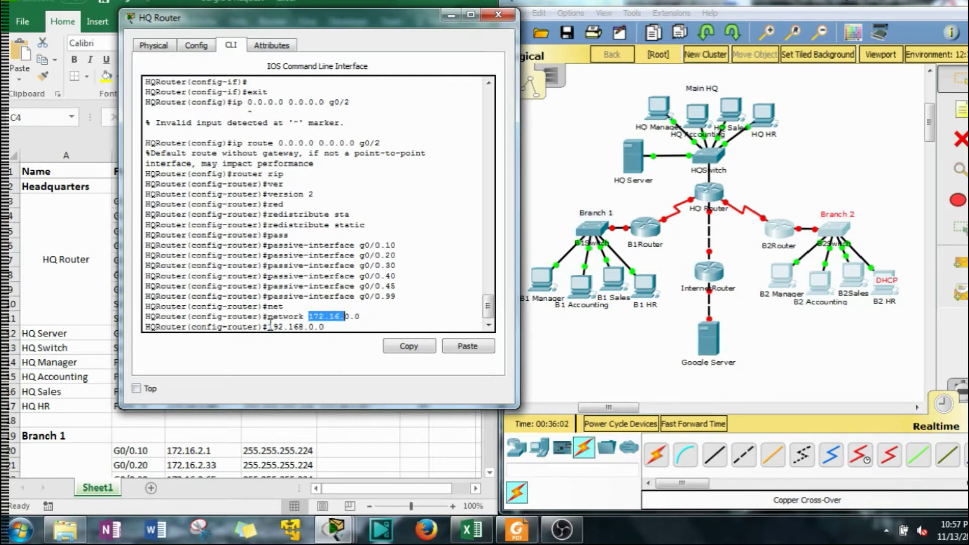
drag(268, 327, 314, 328)
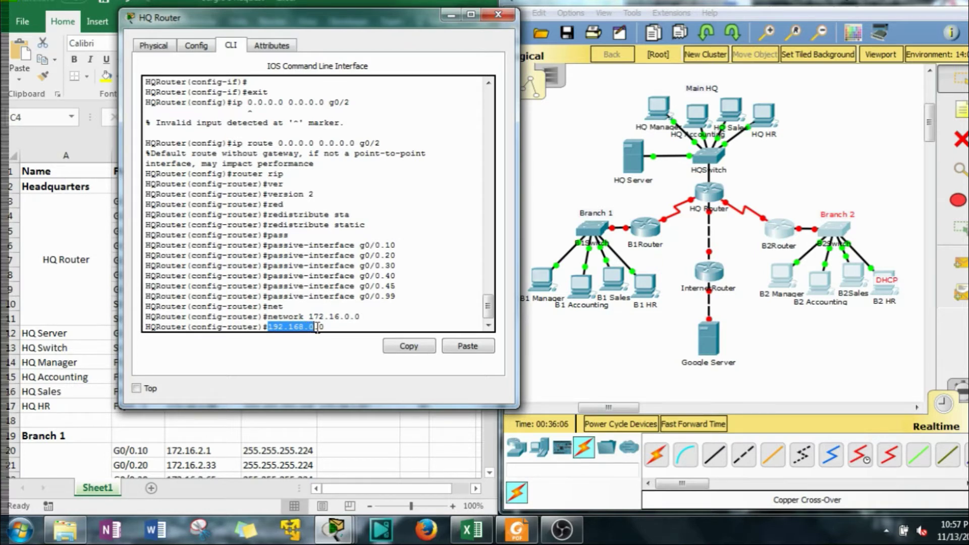
click(318, 327)
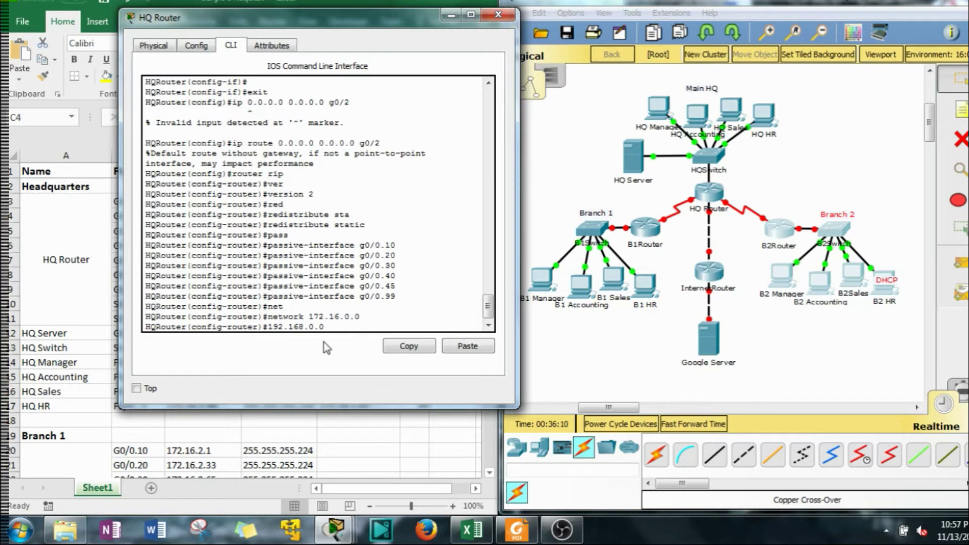
text(net)
key(Return)
key(Up)
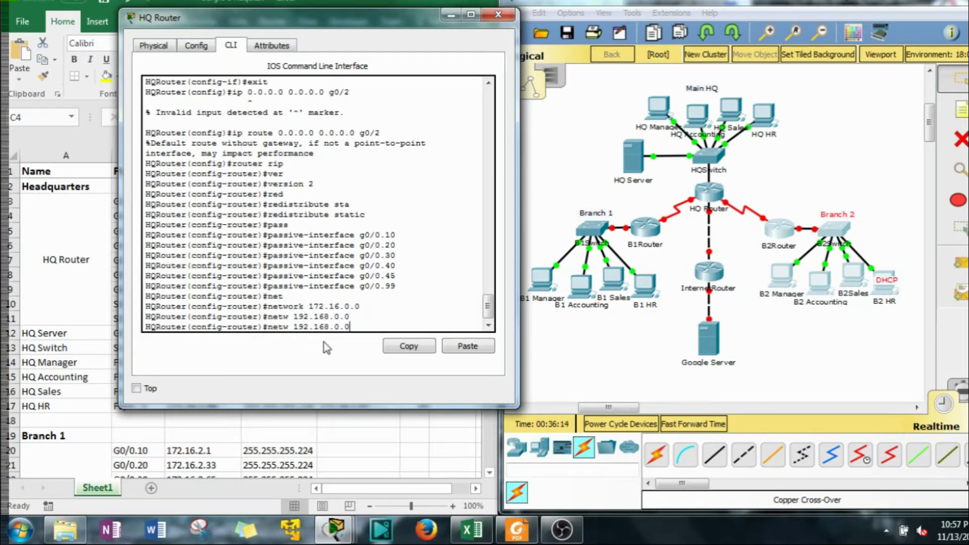
key(Return)
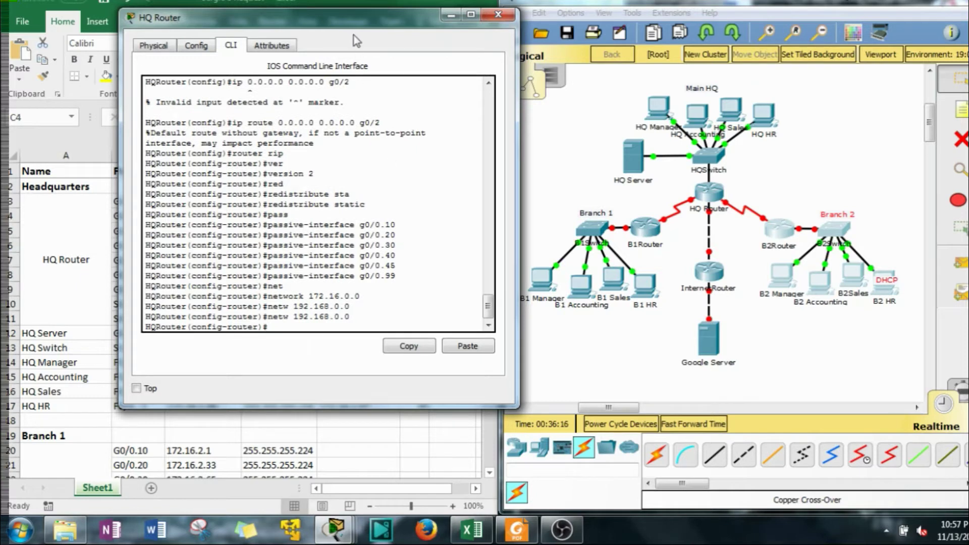
Check the RIP command help, then exit and re-enter router rip mode
drag(383, 22, 575, 22)
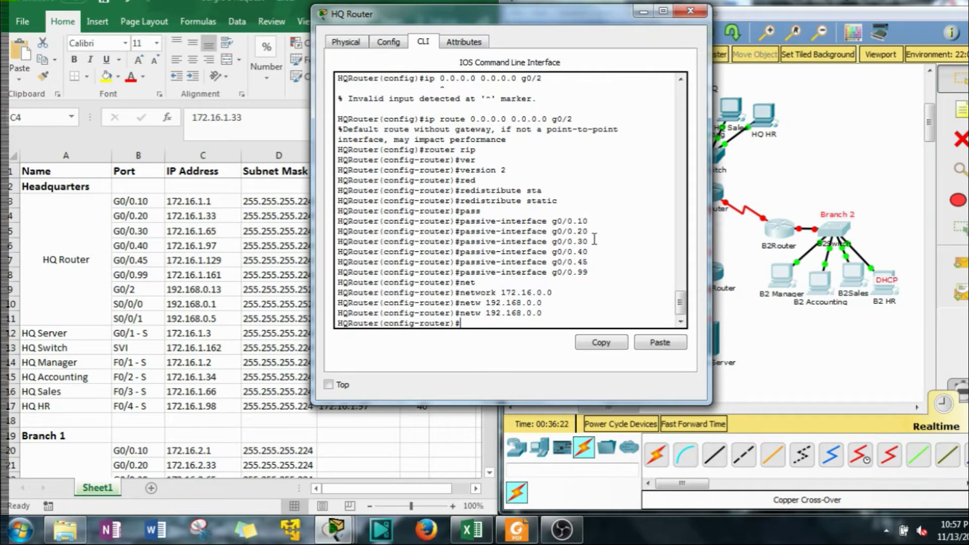
text(?)
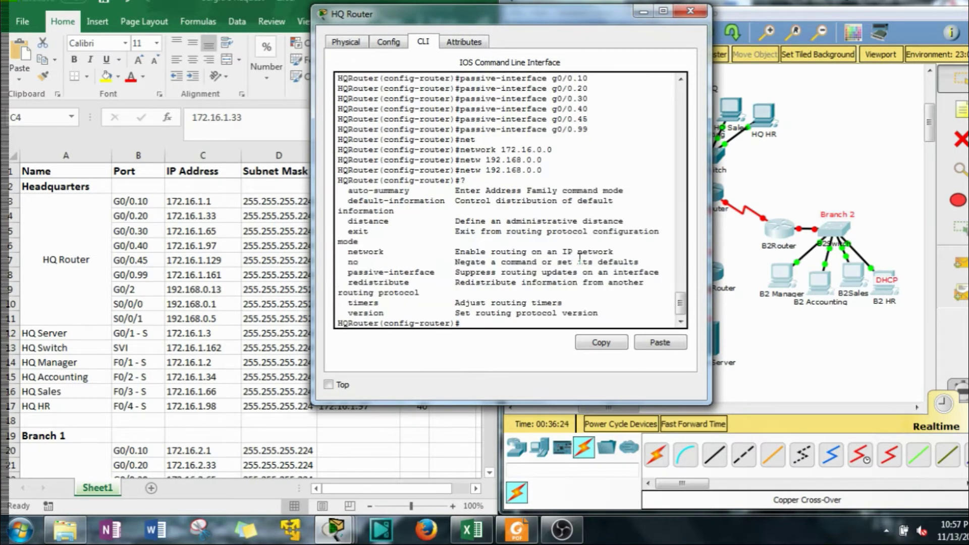
drag(317, 222, 219, 222)
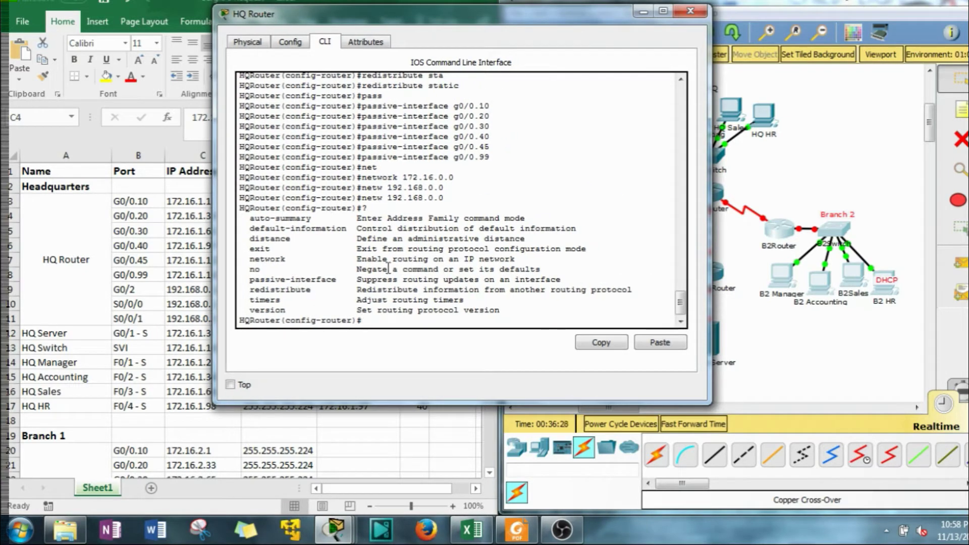
text(exit)
key(Return)
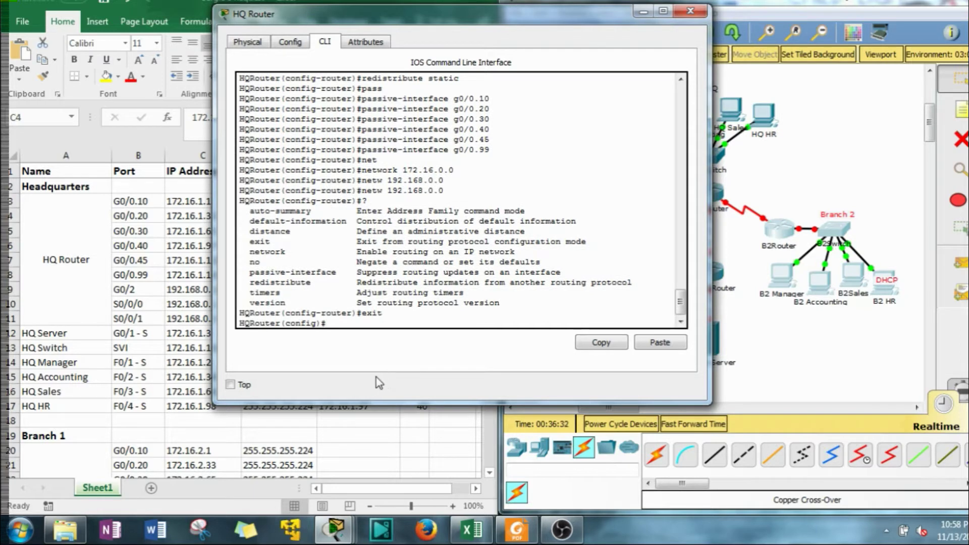
text(router rip)
key(Return)
Disable RIP auto-summary with 'no auto-summary' and exit to global configuration
text(no )
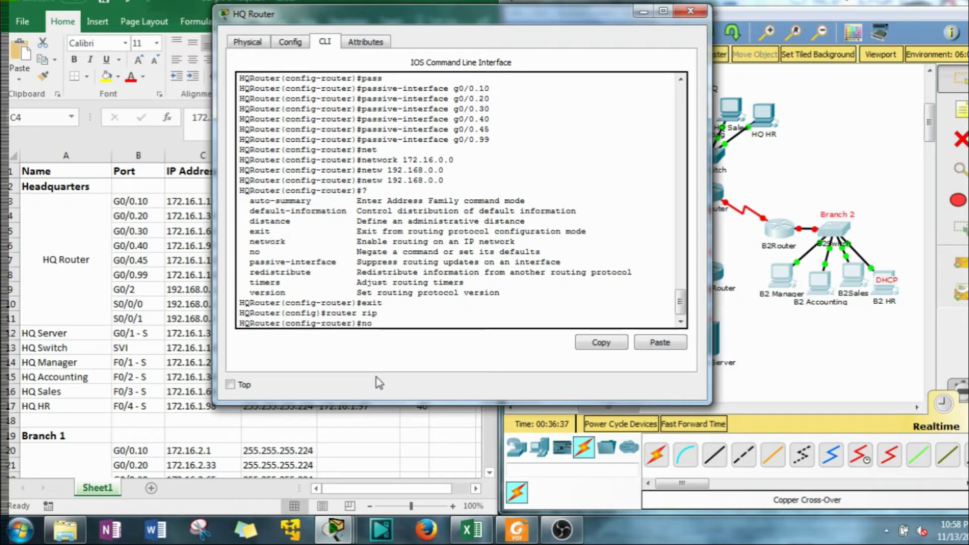
text(aut)
key(Tab)
key(Return)
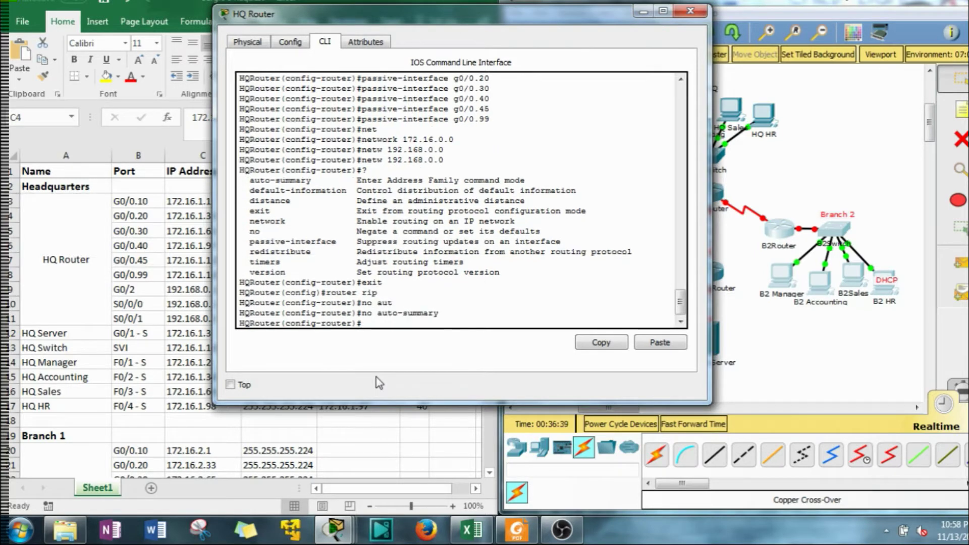
text(exi)
text(t)
key(Return)
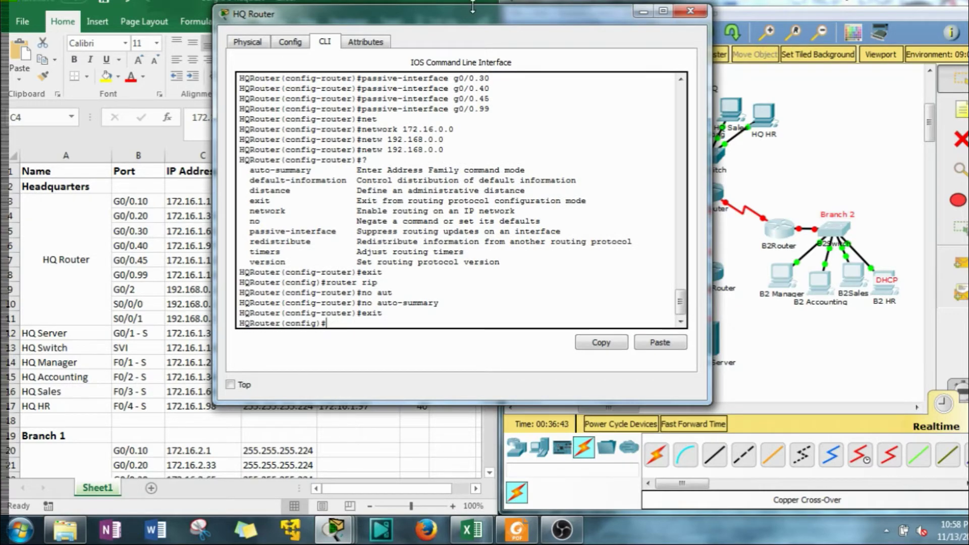
drag(553, 26, 360, 18)
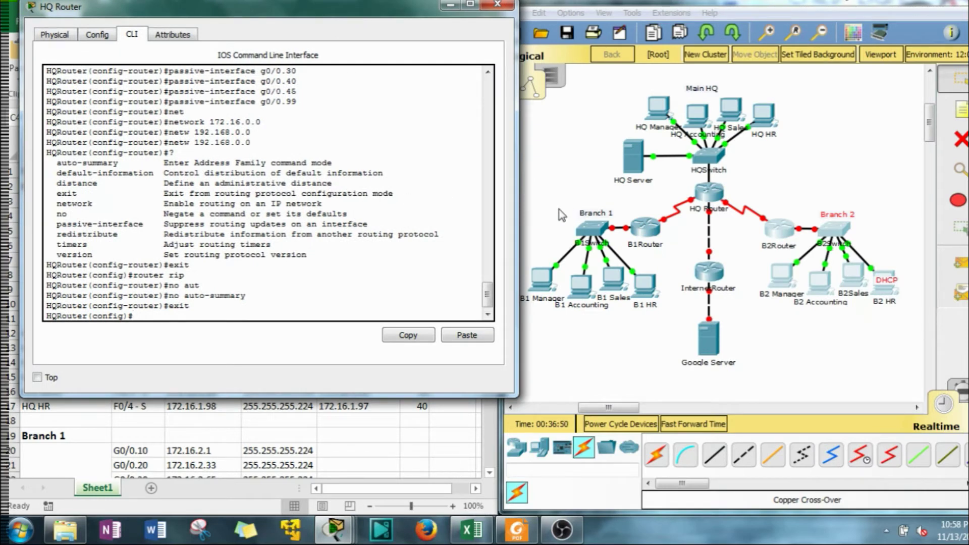
click(516, 529)
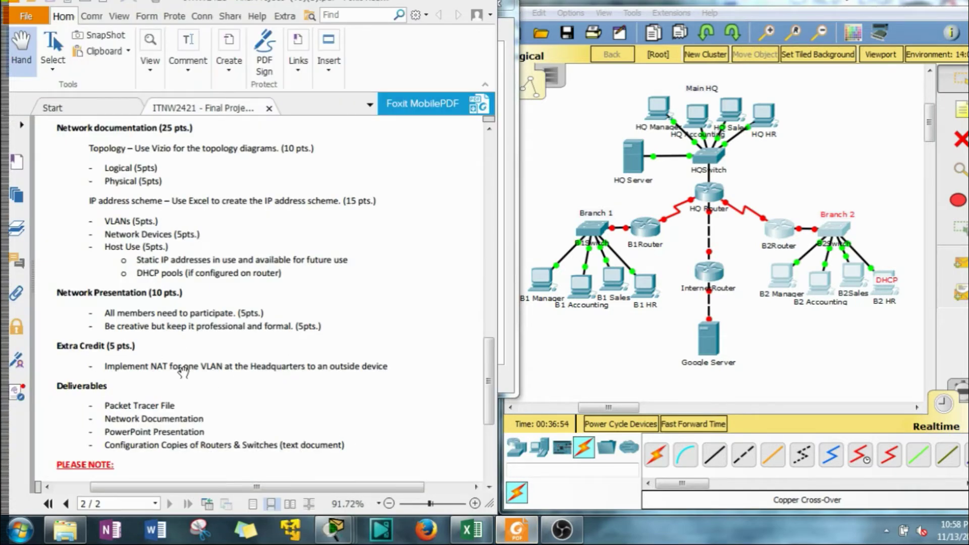
click(436, 5)
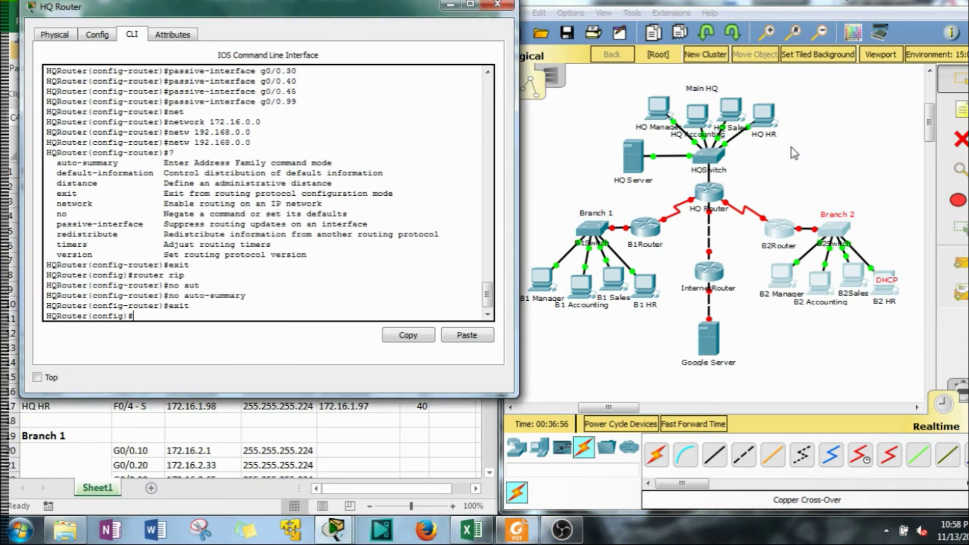
click(615, 95)
drag(614, 91, 680, 135)
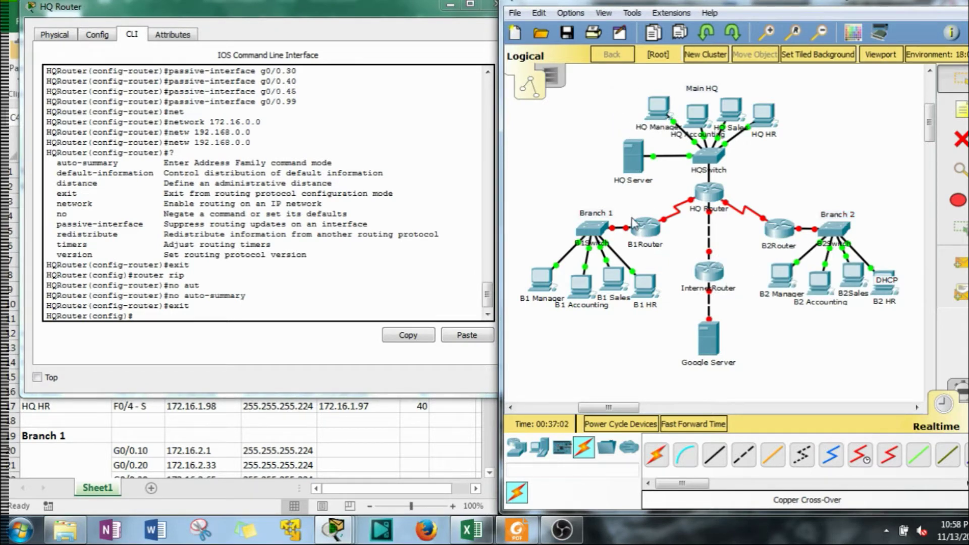
click(353, 14)
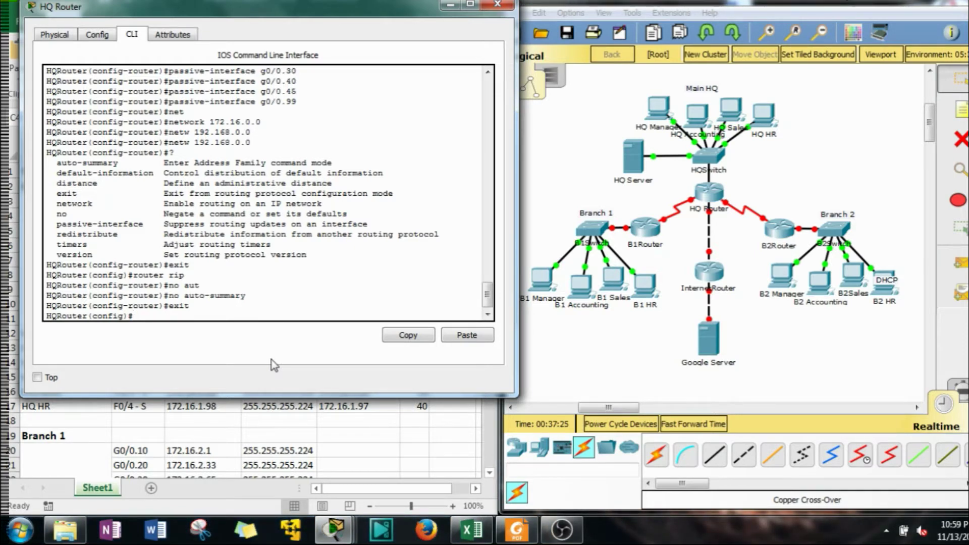
Start the 'ip nat pool POOL' command, checking the spreadsheet for the public addresses
text(ip na)
key(Tab)
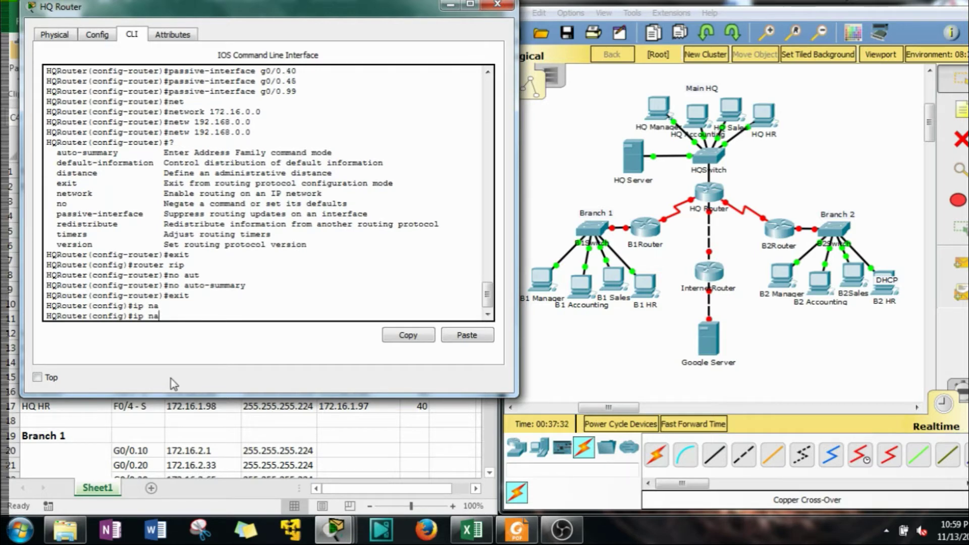
text(t)
key(Tab)
text(pool)
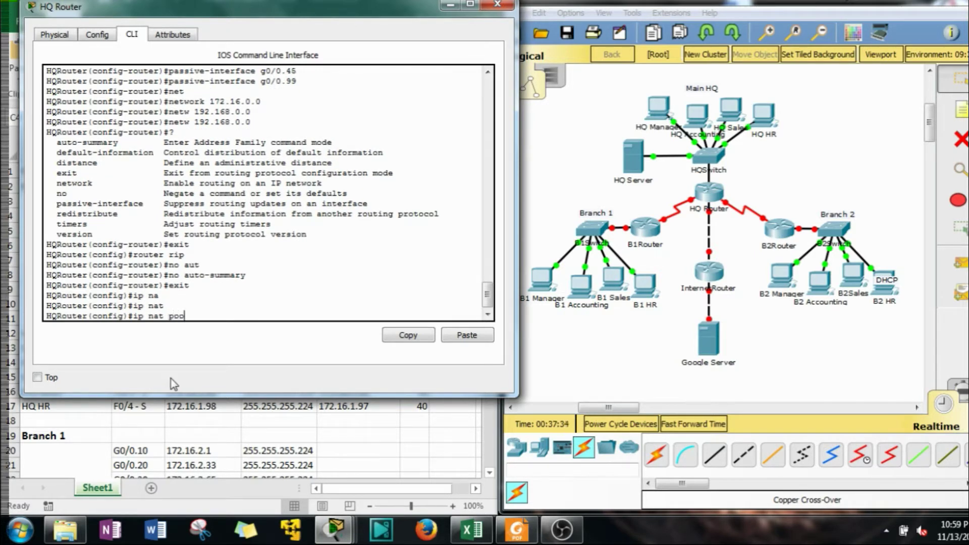
key(Tab)
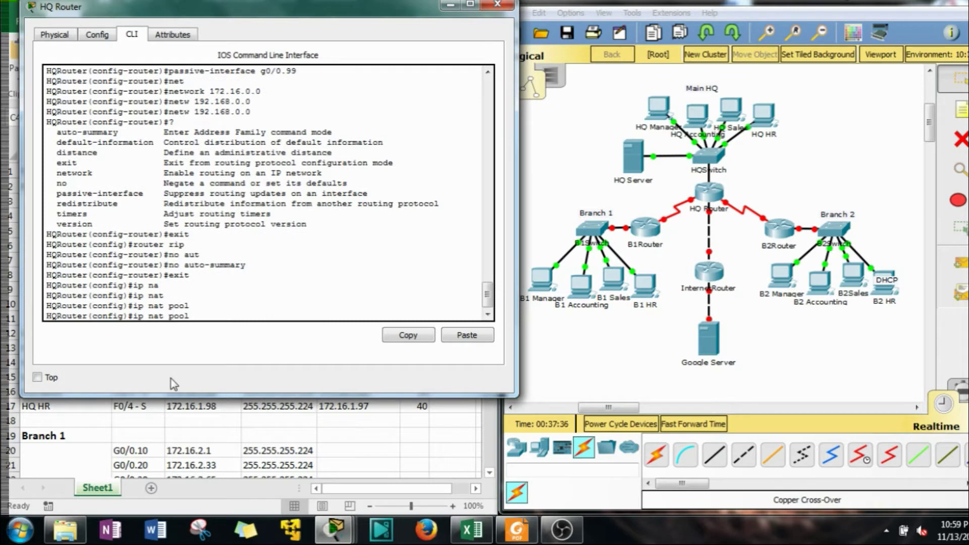
text(POOL 143)
drag(188, 5, 698, 49)
click(199, 355)
scroll(199, 354, down, 20)
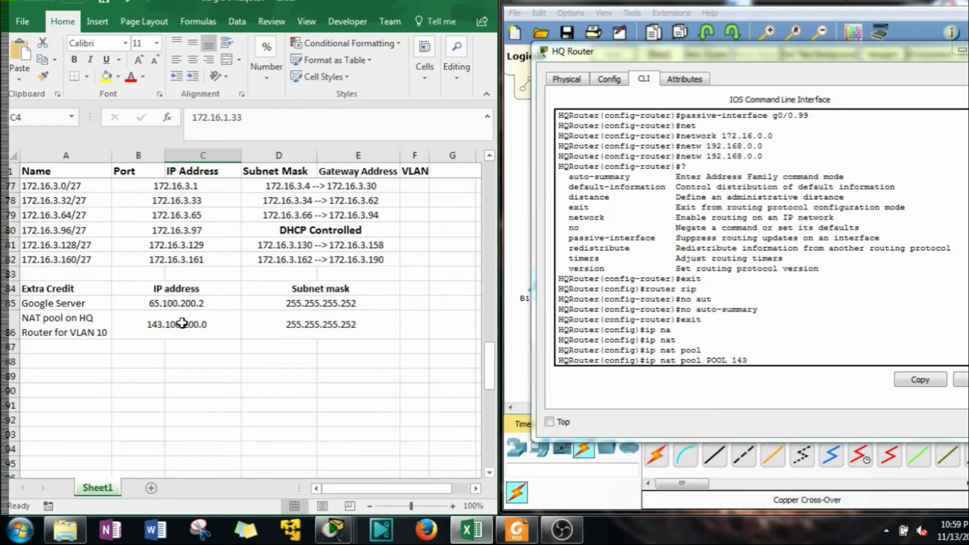
click(762, 376)
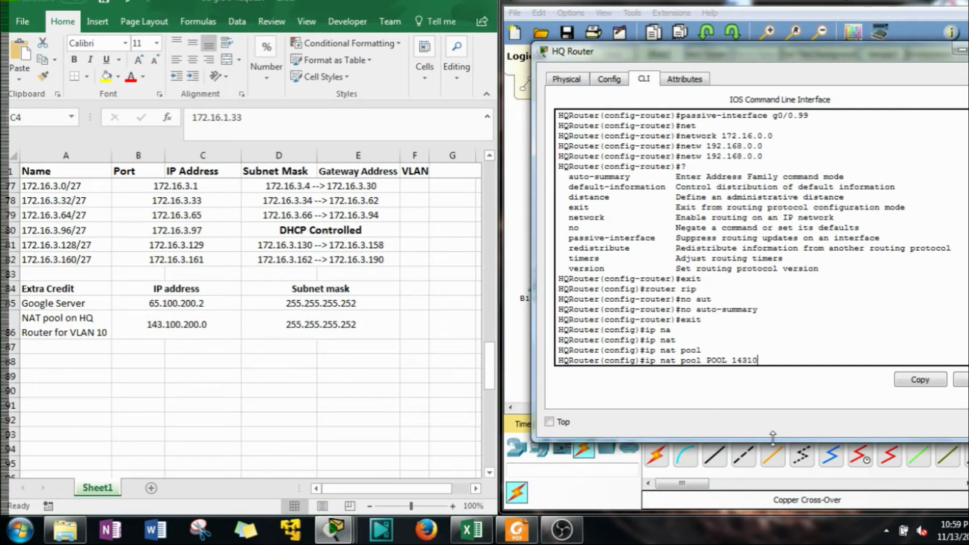
Complete pool range 143.100.200.1–143.100.200.2 with netmask 255.255.255.252 and run it
text(0)
key(BackSpace)
key(BackSpace)
key(BackSpace)
text(.100.200.1)
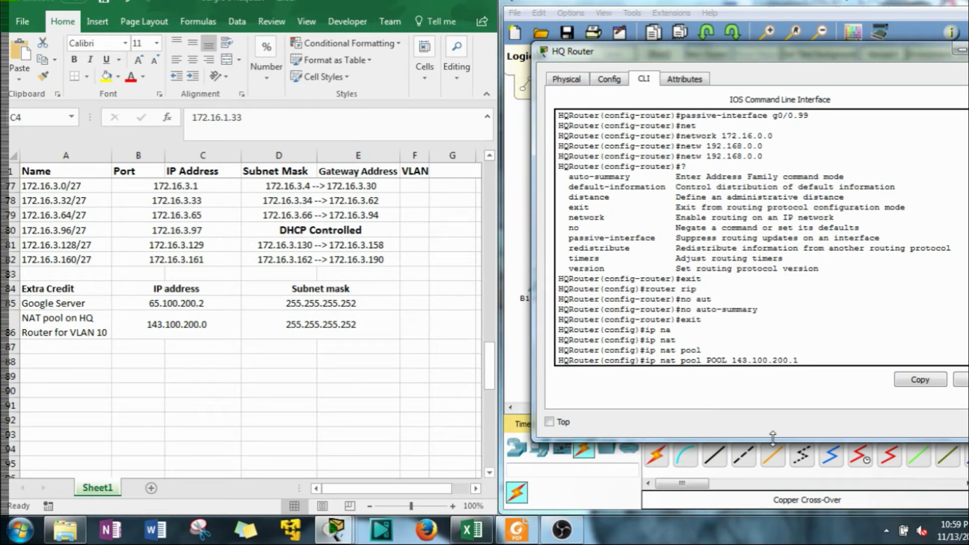
text( 143.100.200.2)
drag(777, 55, 459, 63)
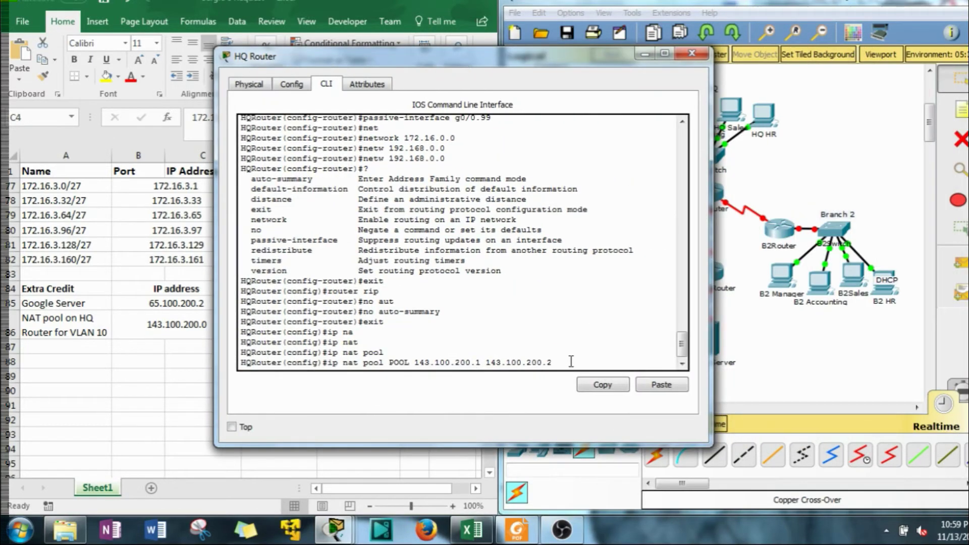
text(net)
key(Tab)
text(255.)
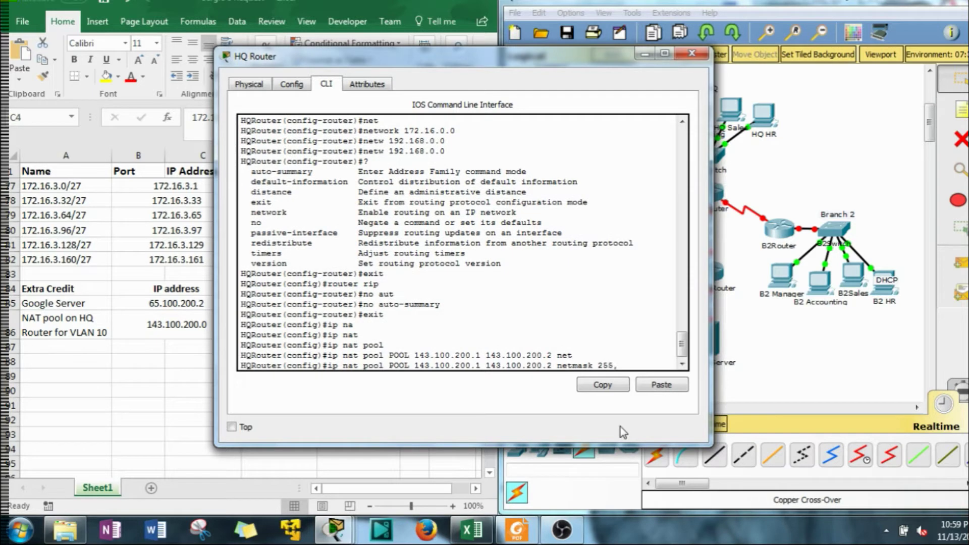
text(255.255.252)
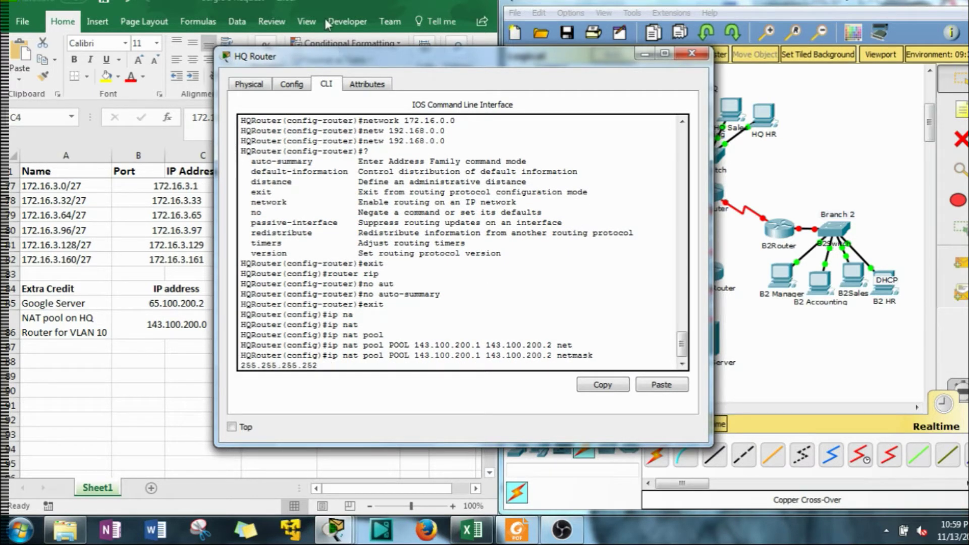
drag(335, 54, 575, 46)
key(Return)
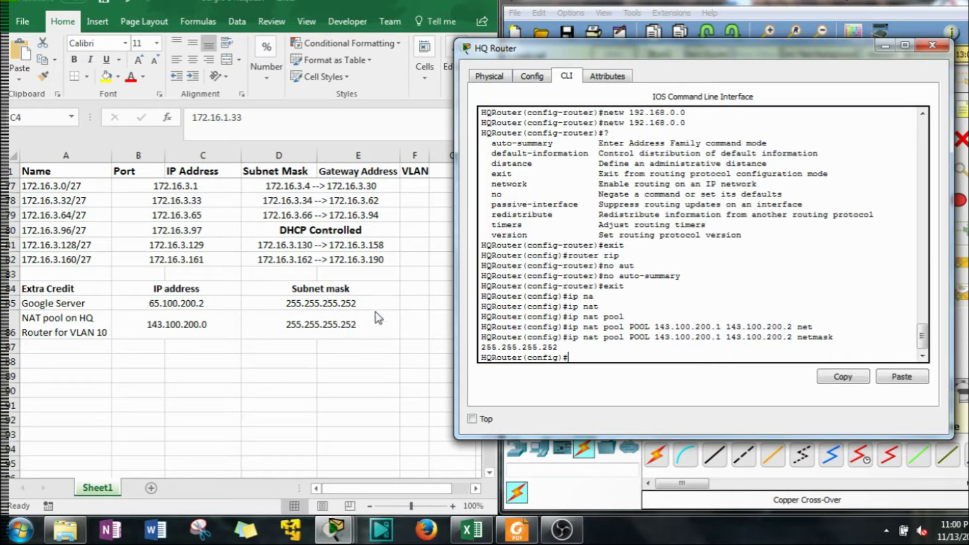
drag(755, 47, 460, 36)
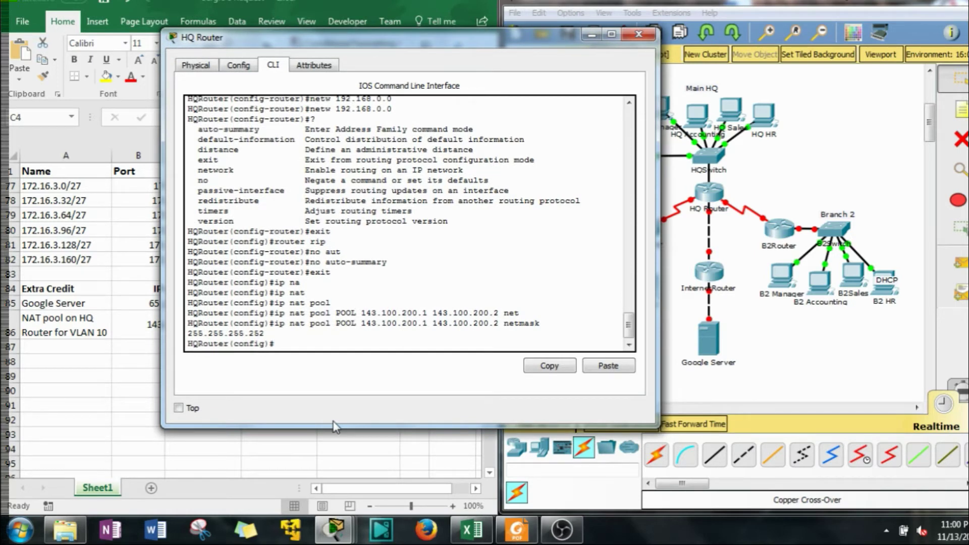
Create standard access list 1 with 'ip access-list standard 1'
text(ip acc)
key(Tab)
text(st)
key(Tab)
text(1)
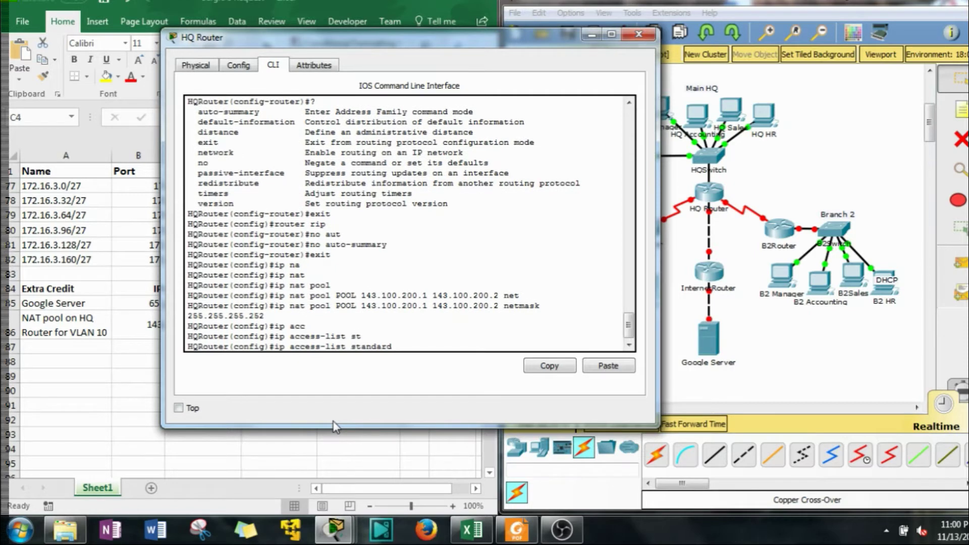
key(Return)
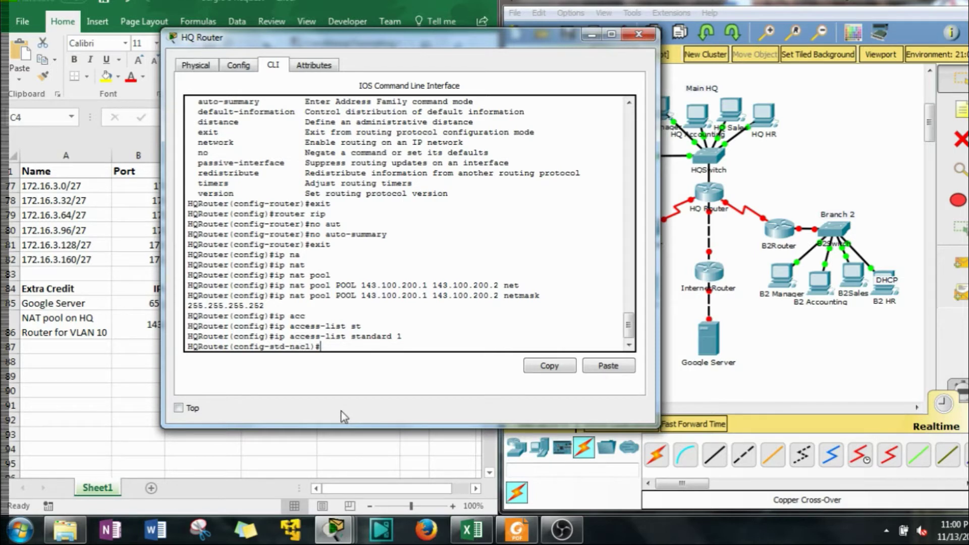
Add the remark 'Allow VLAN 10 for NAT' and begin a permit for 172
text(re)
key(Tab)
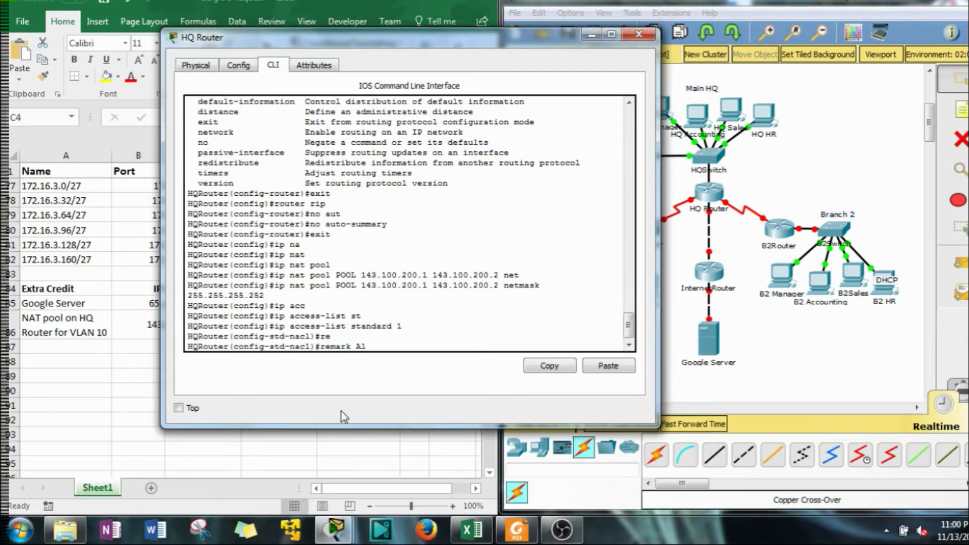
text(low VLAN 10 for NAT)
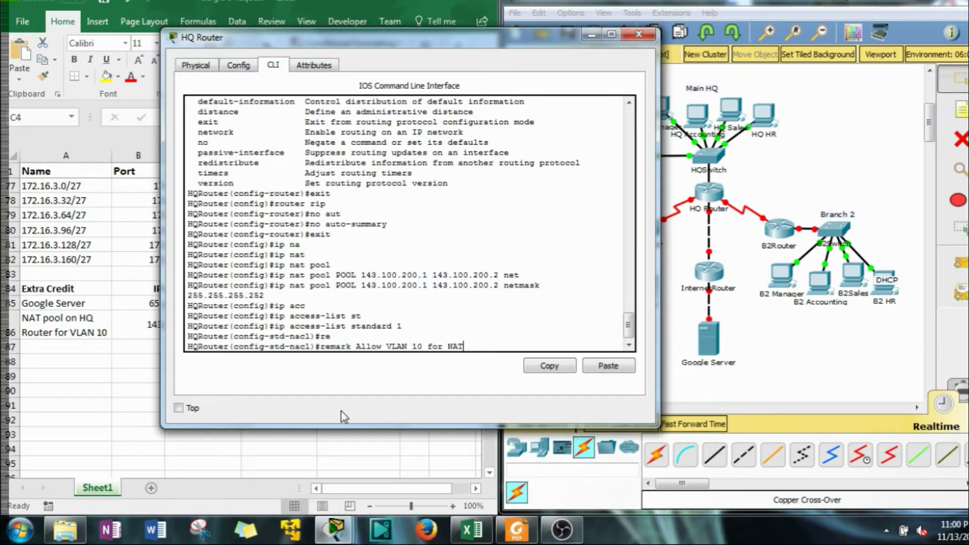
key(Return)
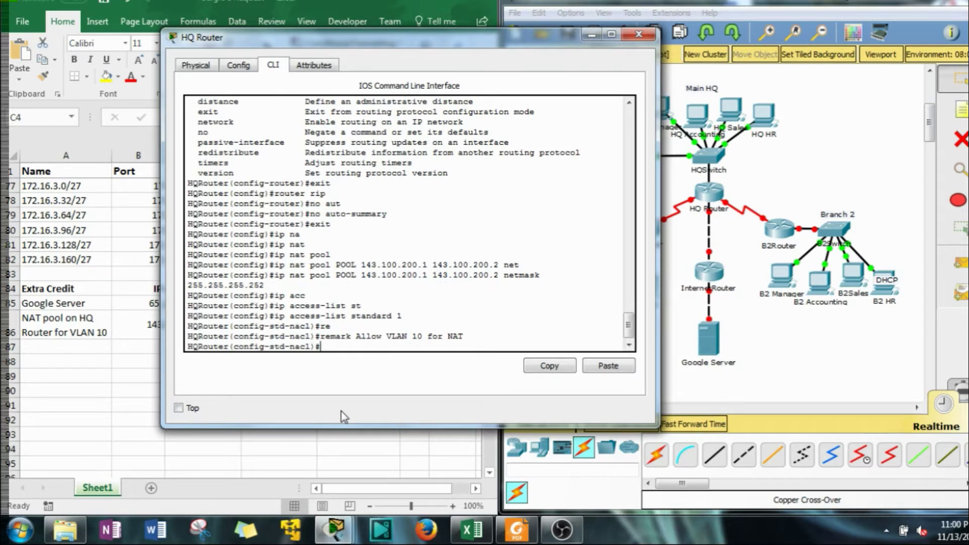
text(per)
key(Tab)
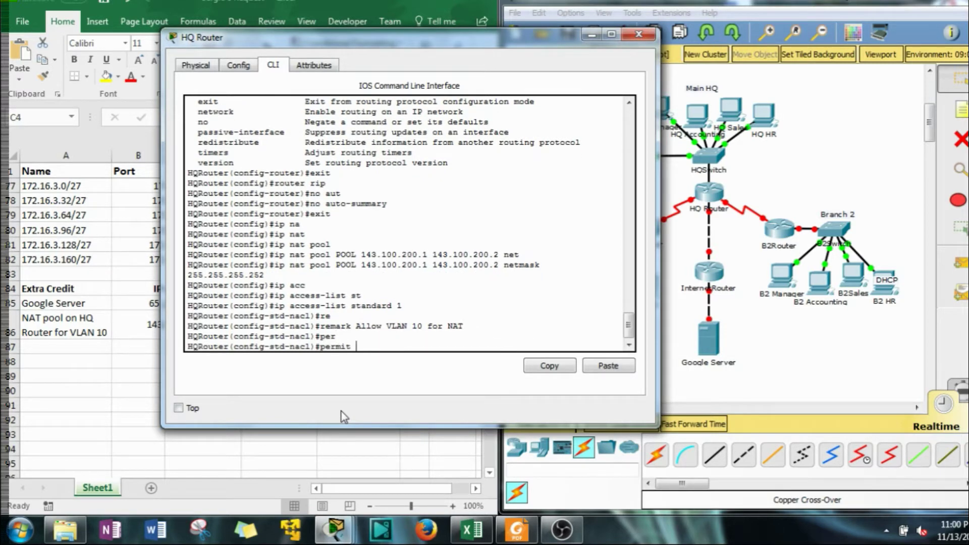
text(172.16.1.0)
Look up the VLAN 10 subnet mask in cell D3 of the address spreadsheet
drag(311, 41, 607, 44)
click(171, 413)
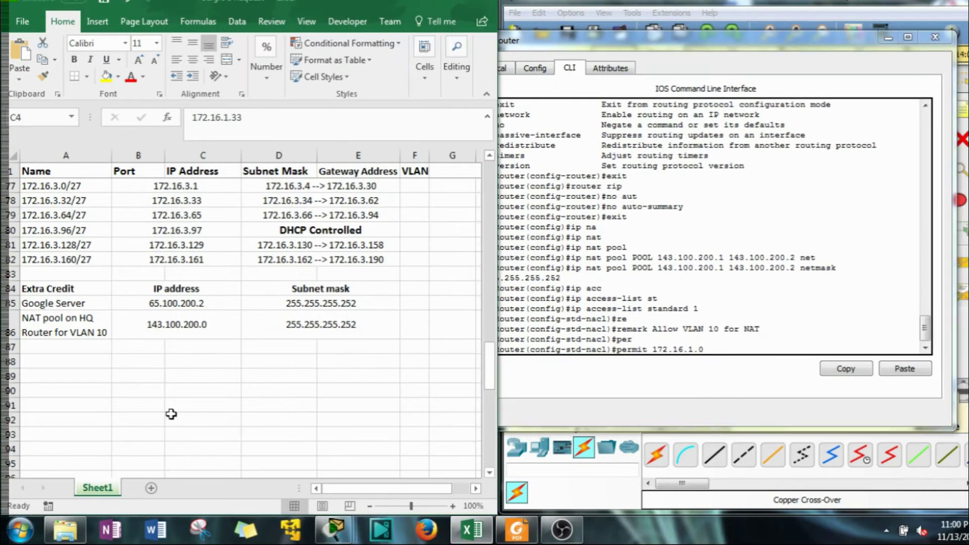
scroll(171, 412, up, 20)
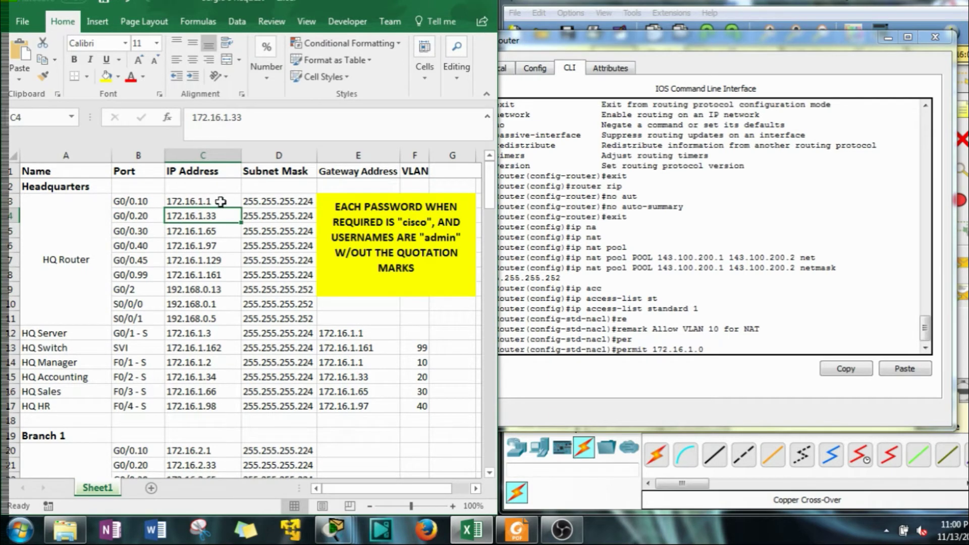
click(306, 203)
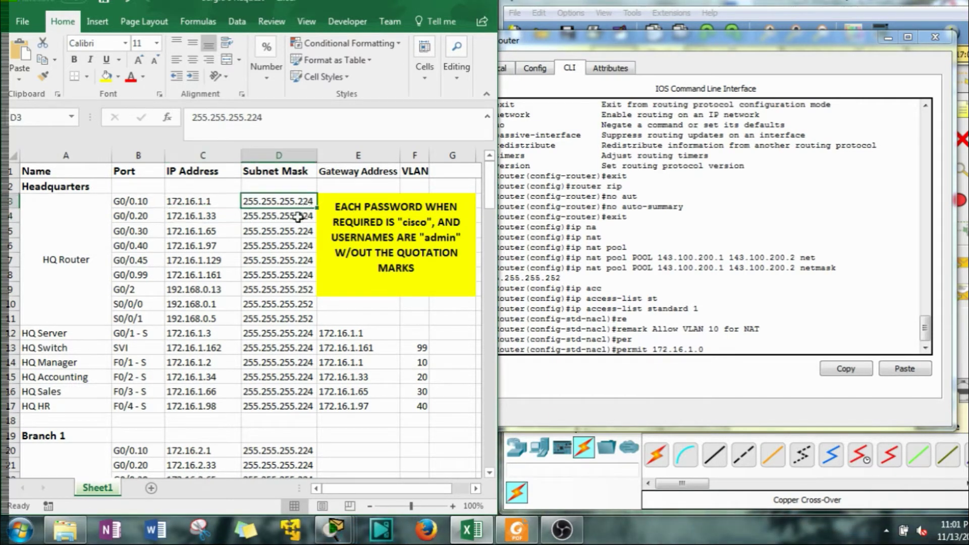
click(747, 362)
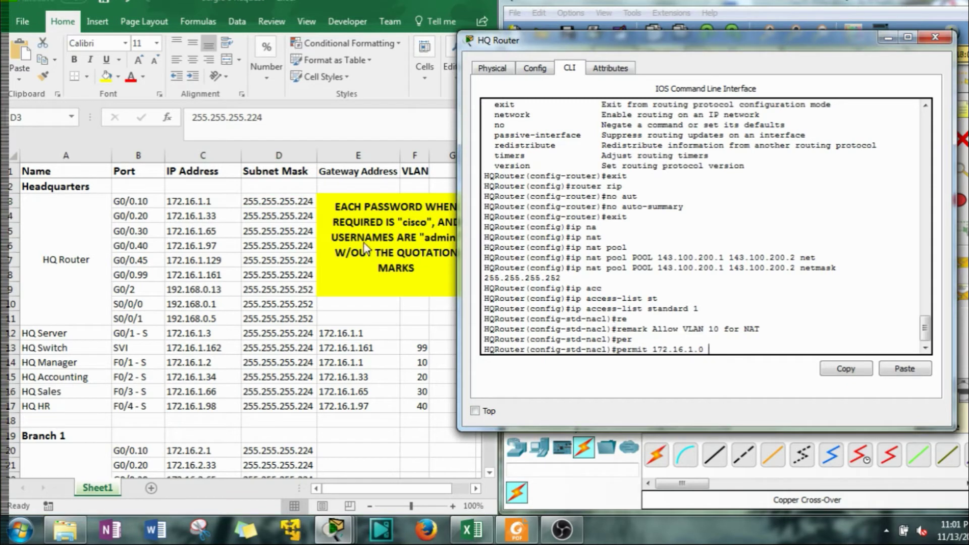
click(297, 204)
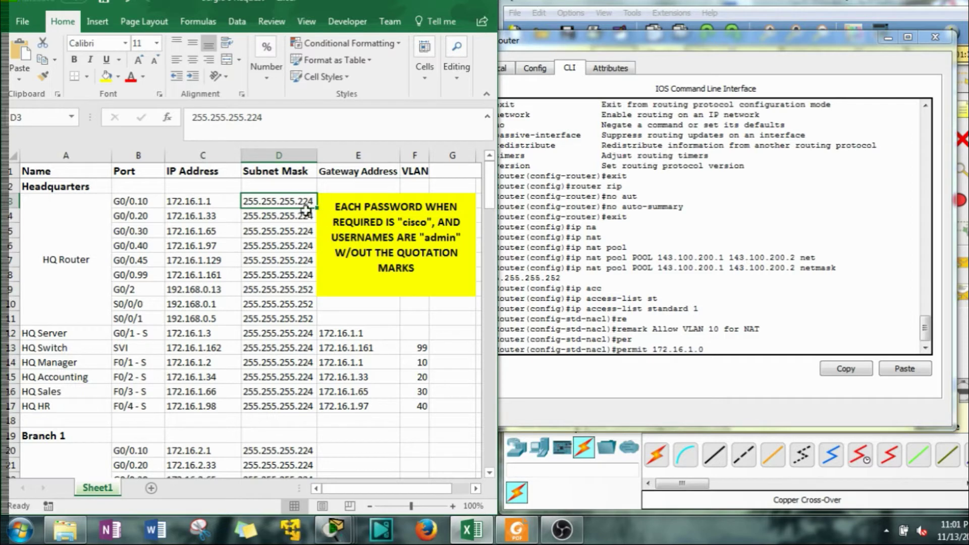
click(729, 366)
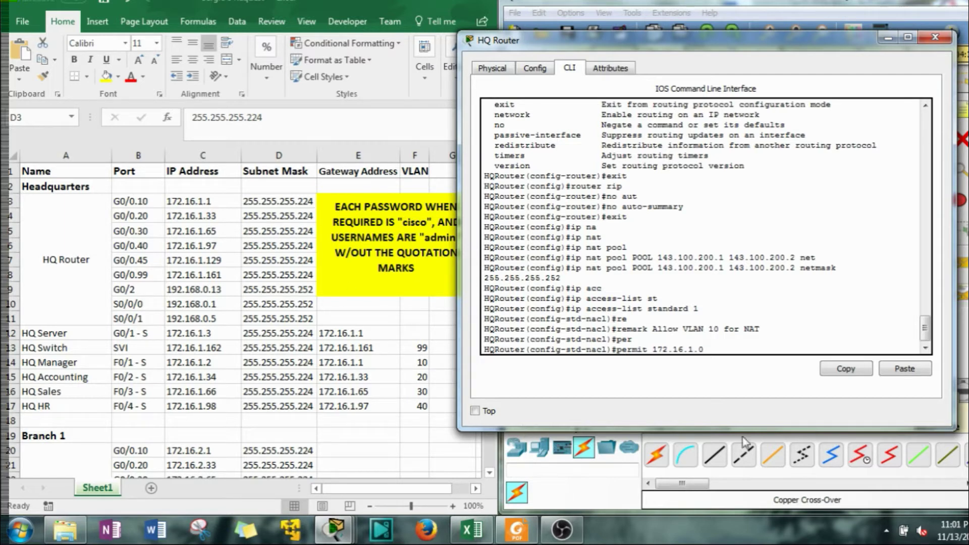
Finish and enter 'permit 172.16.1.0 0.0.0.31' in access list 1
text(0)
text(.0.0.)
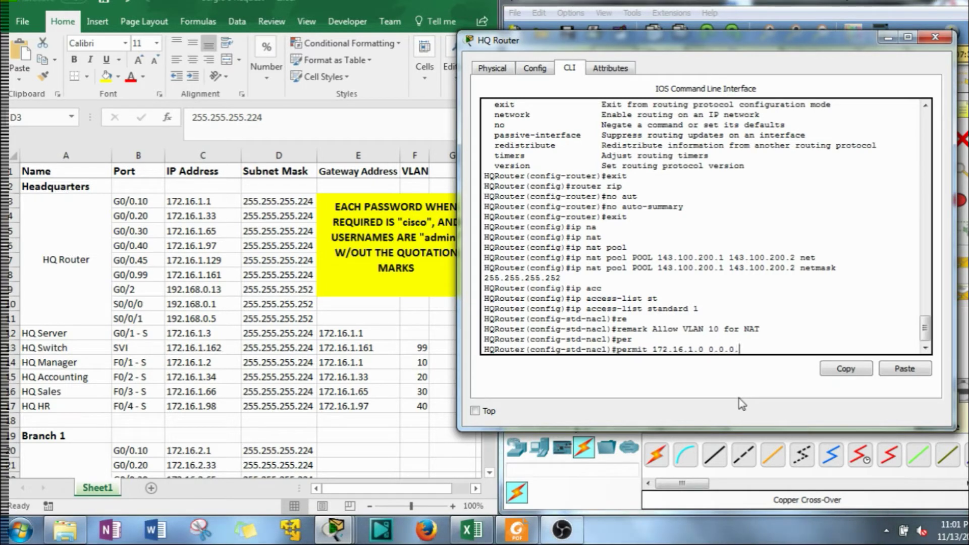
text(31)
drag(793, 44, 352, 48)
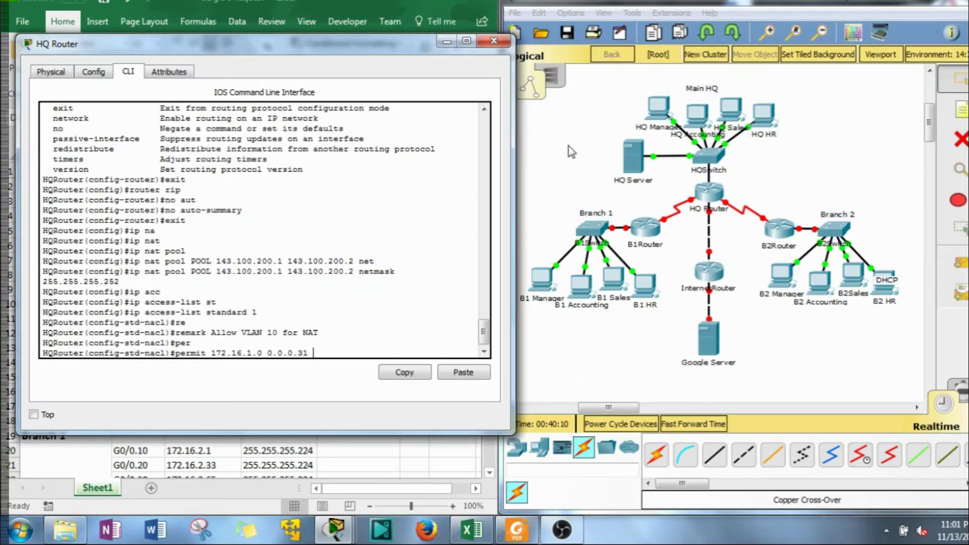
click(591, 155)
drag(589, 149, 666, 192)
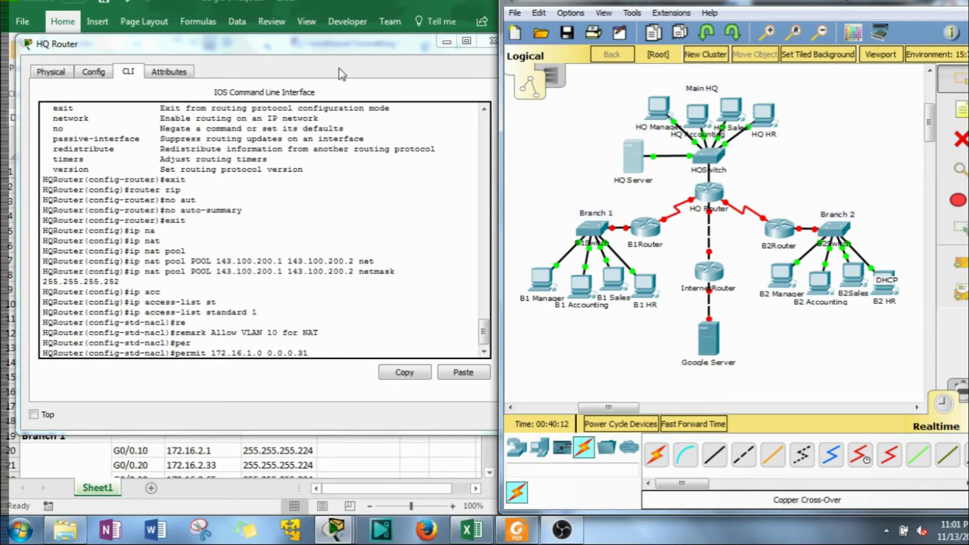
drag(292, 53, 739, 57)
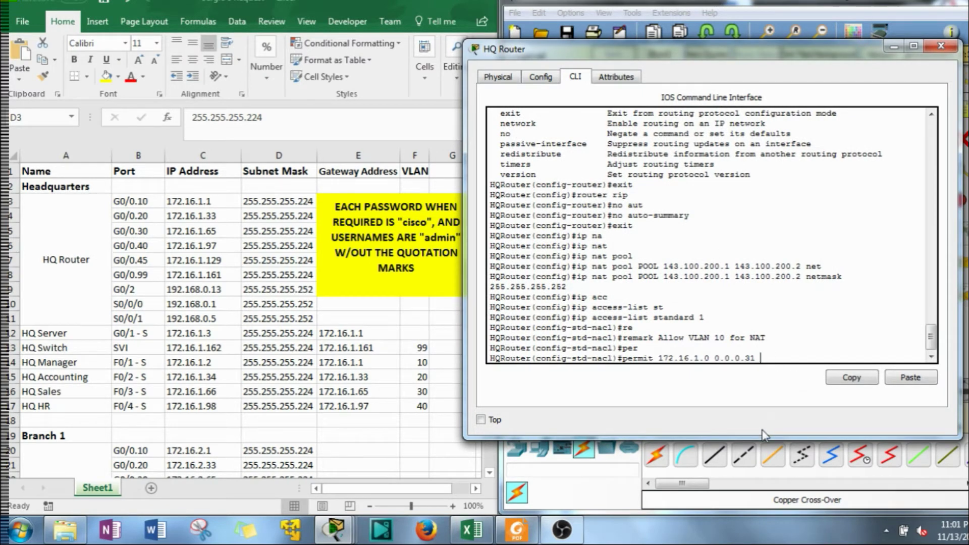
key(Return)
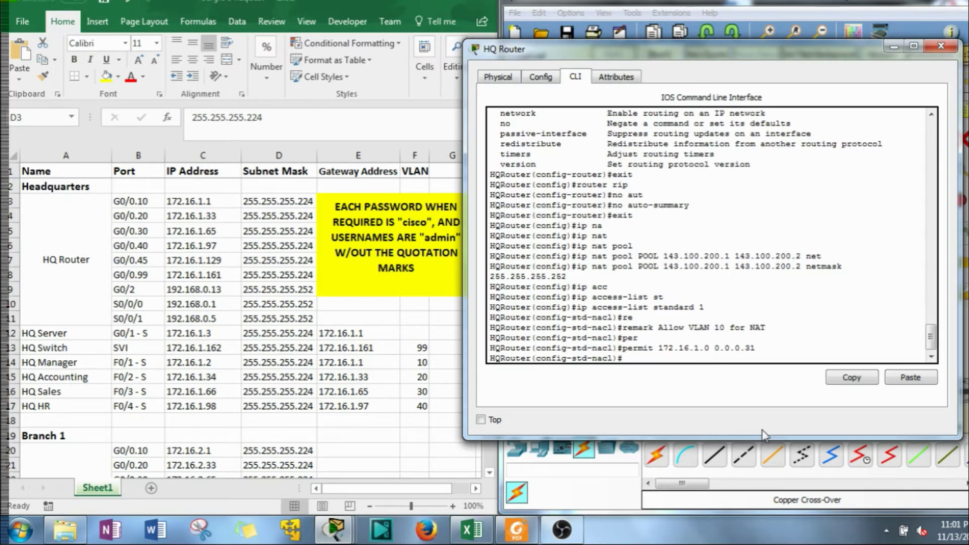
Add remark 'Deny all other Traffic' and 'deny any' to access list 1, then exit
text(re)
key(Tab)
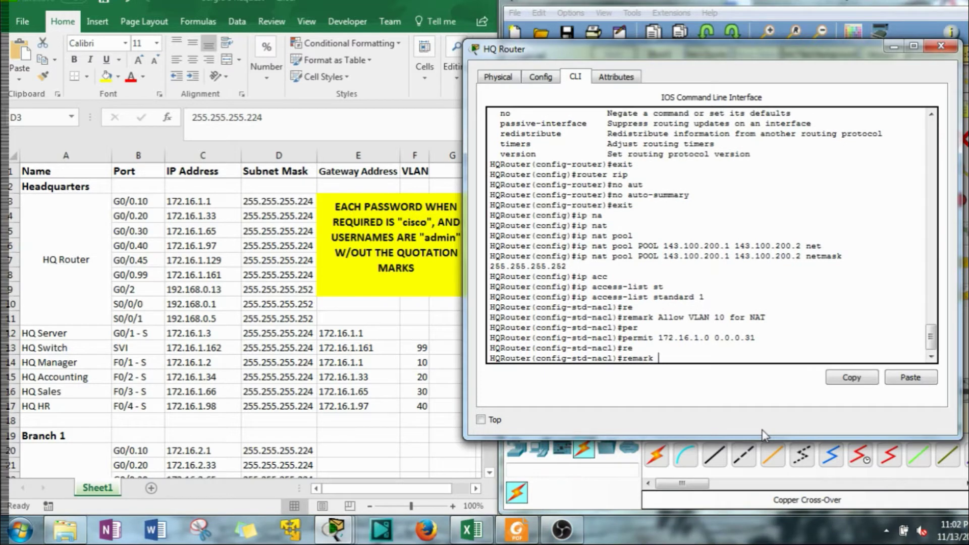
text(Deny all other Traffic)
key(Return)
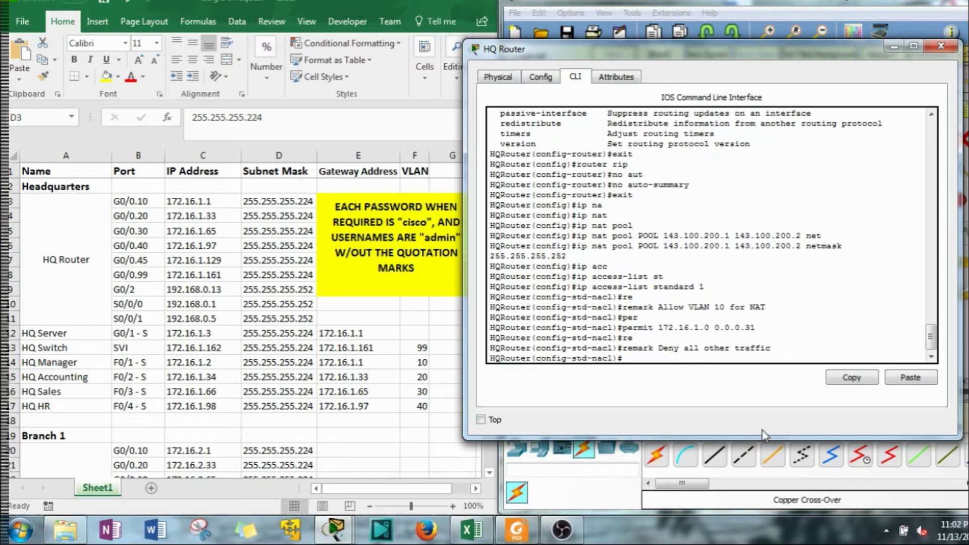
text(den)
key(Tab)
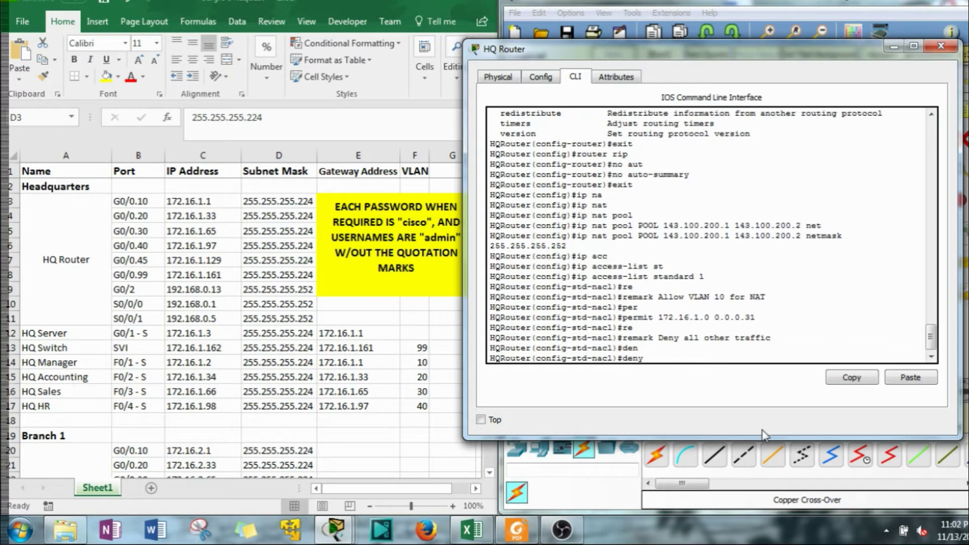
text(any)
key(Return)
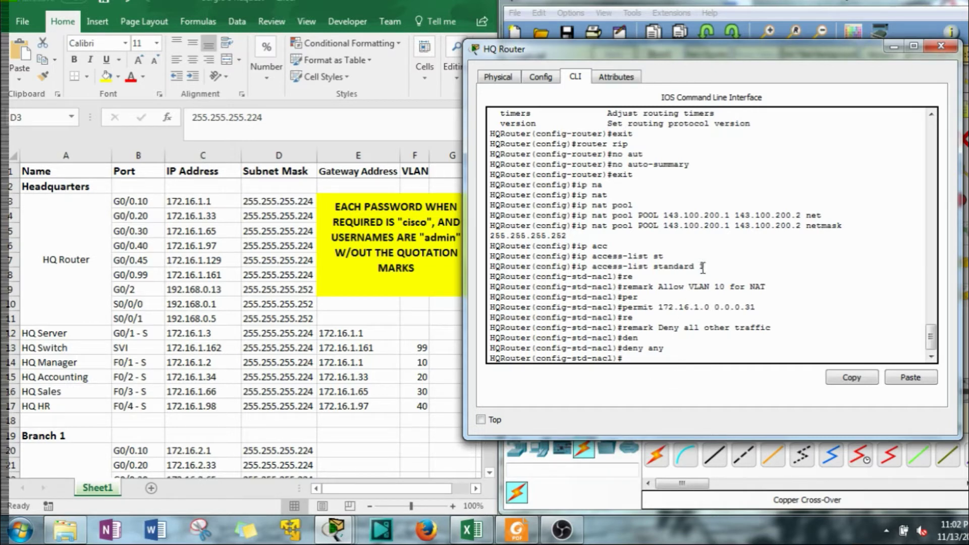
key(Return)
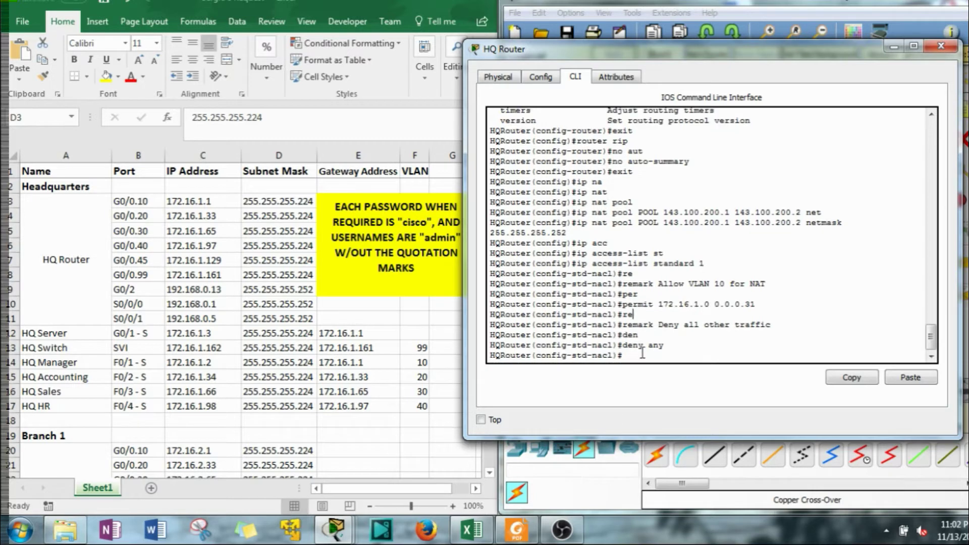
text(exit)
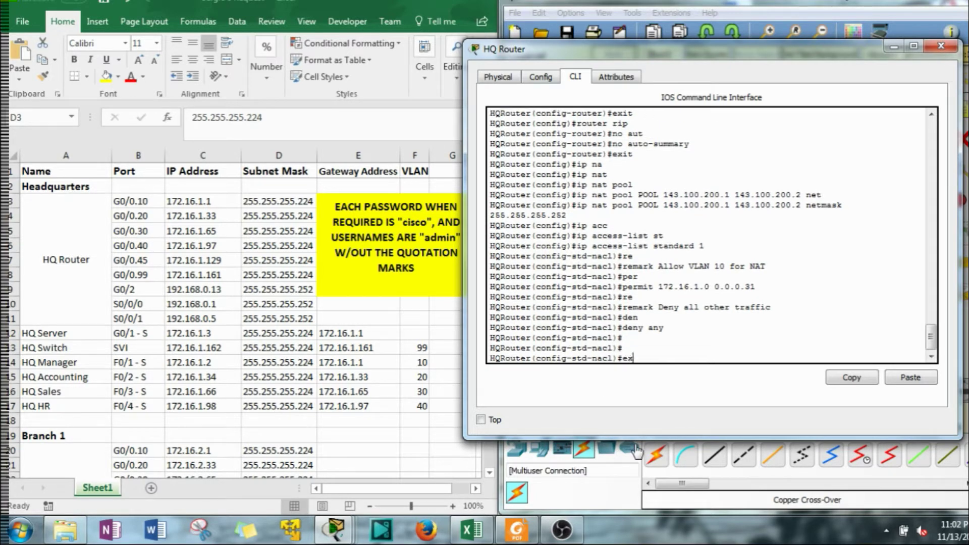
key(Return)
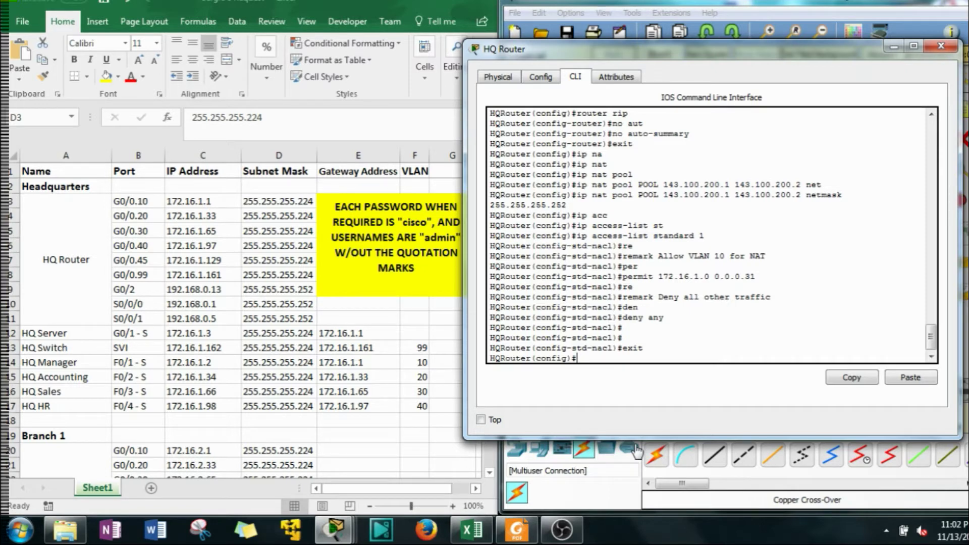
Create standard access list 2 with 'ip access-list standard 2'
text(ip accc)
key(Tab)
key(BackSpace)
key(Tab)
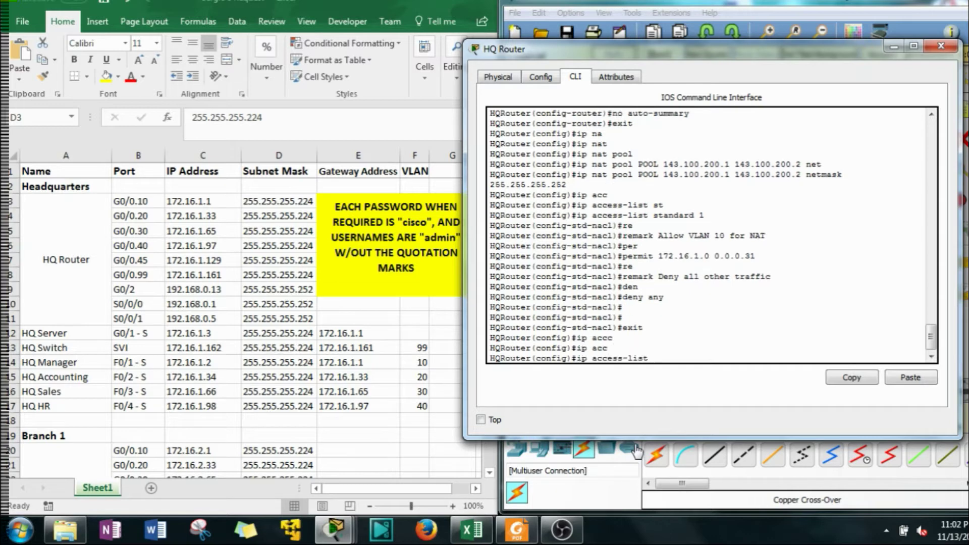
text(st)
key(Tab)
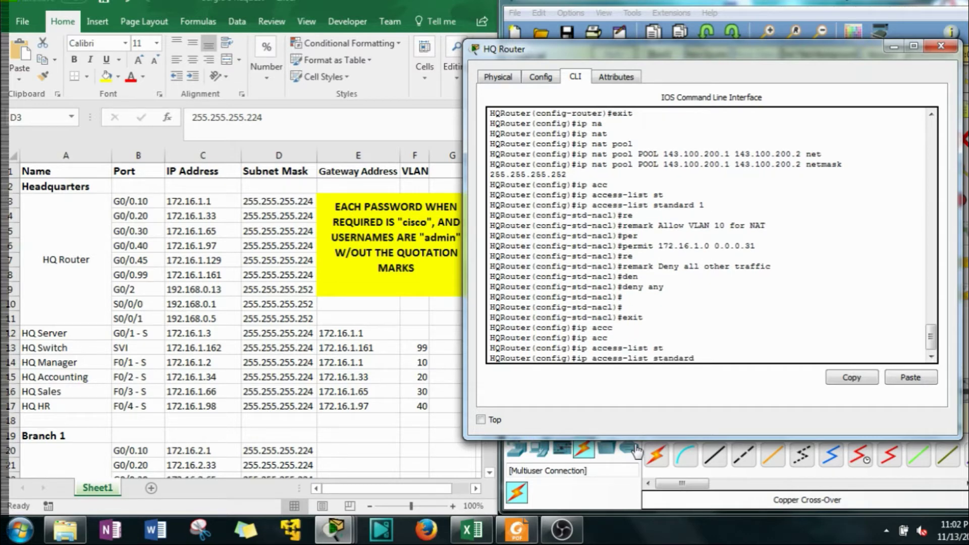
text(2)
key(Return)
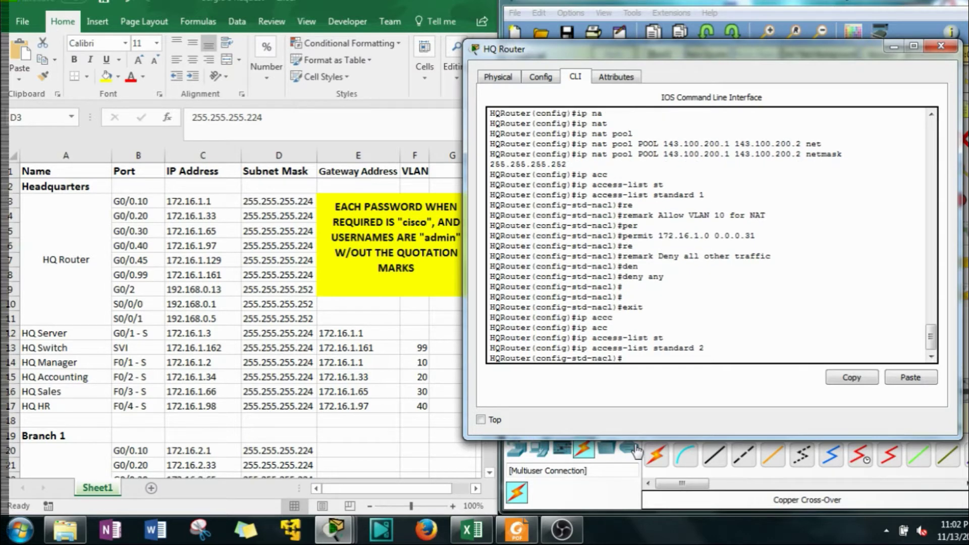
Add remark 'Only Managers are allowed access to this Device' and begin a permit line
text(re)
key(Tab)
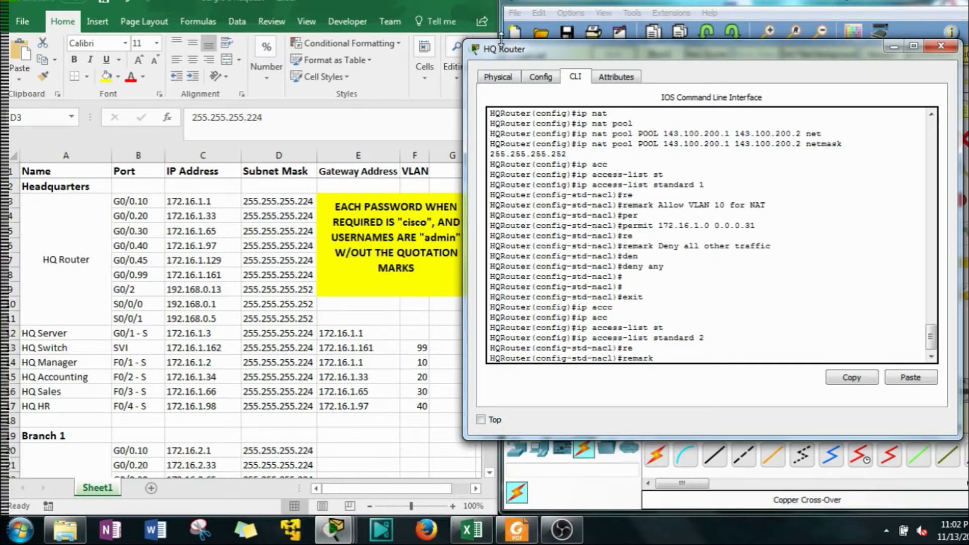
drag(836, 56, 407, 51)
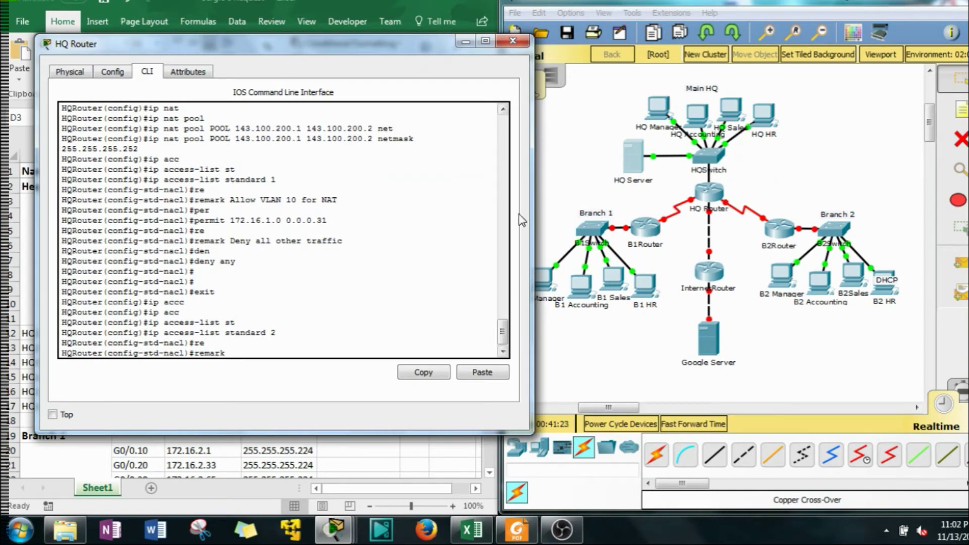
drag(357, 50, 653, 49)
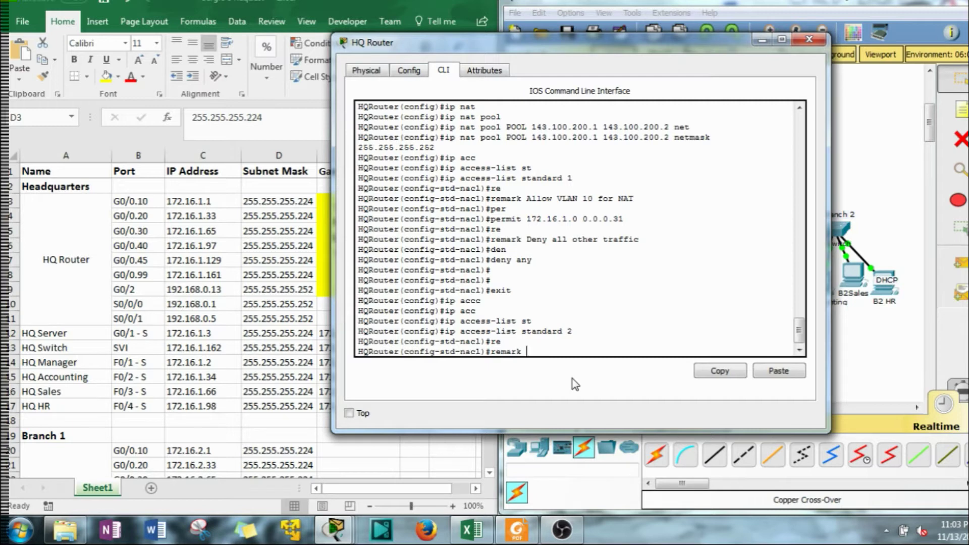
text(Only Managers are allowed )
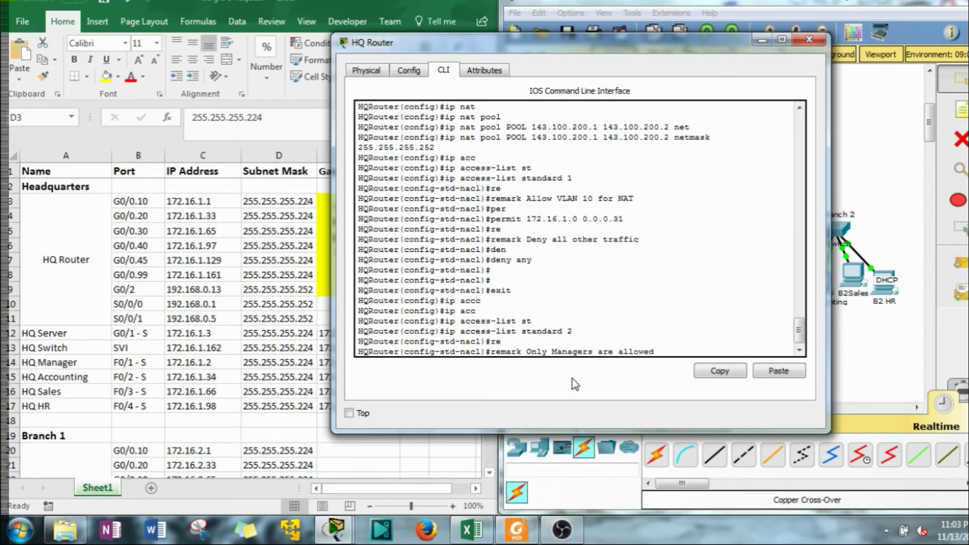
text(access to this Device)
key(Return)
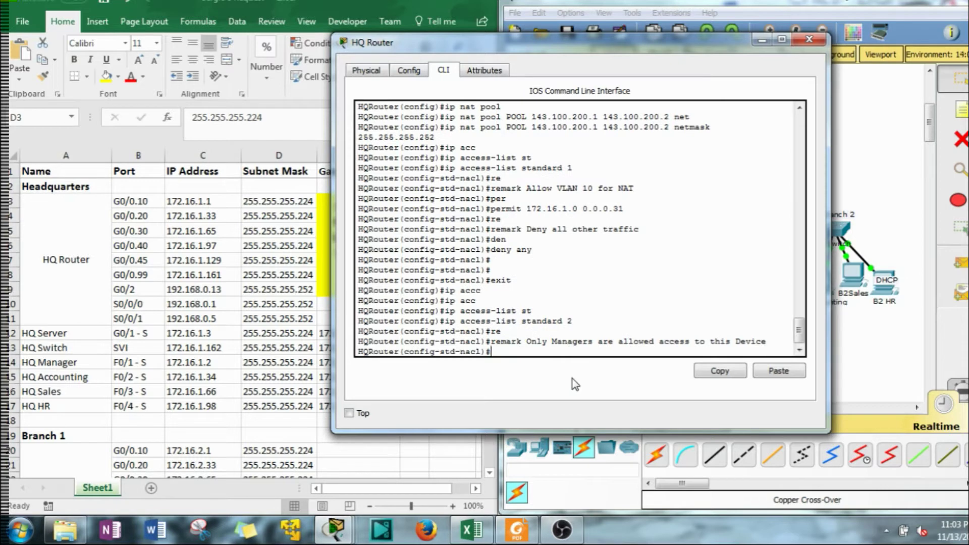
text(per)
key(Tab)
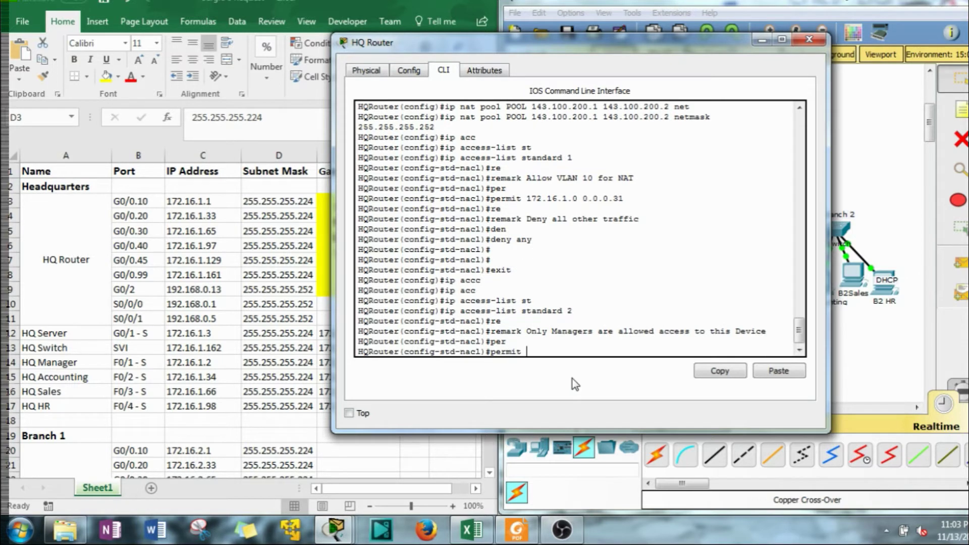
drag(449, 43, 583, 34)
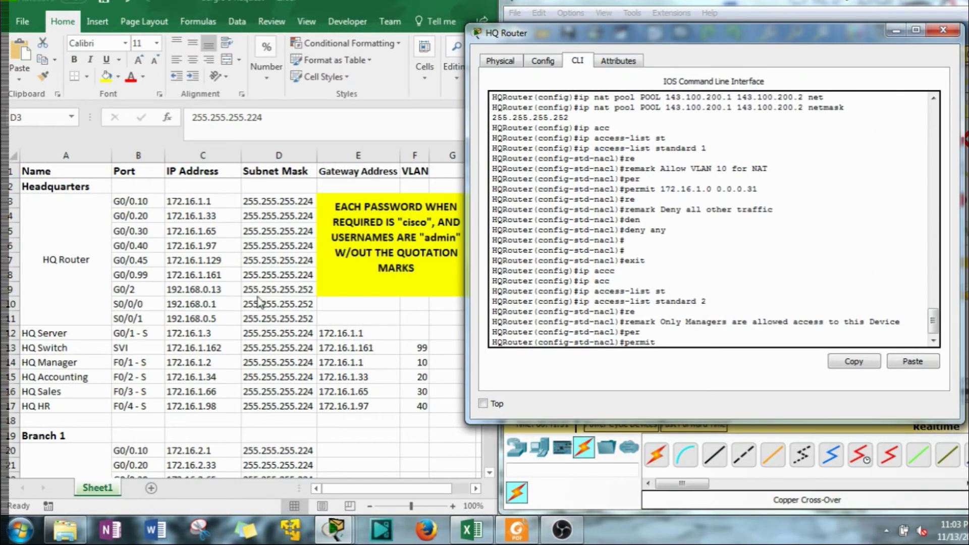
Read HQ Manager's 172.16.1.2 and B2 Manager's 172.16.3.2 addresses from the spreadsheet
click(189, 342)
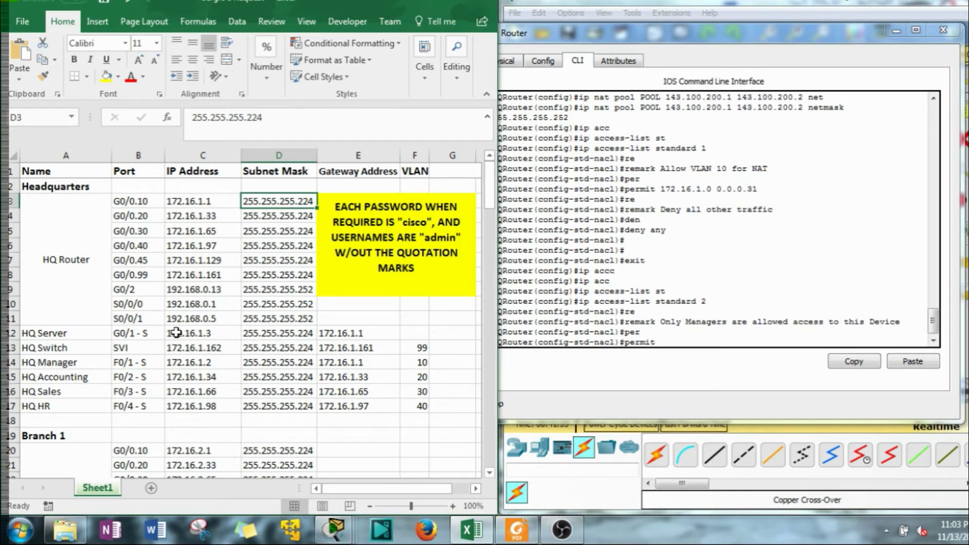
click(196, 363)
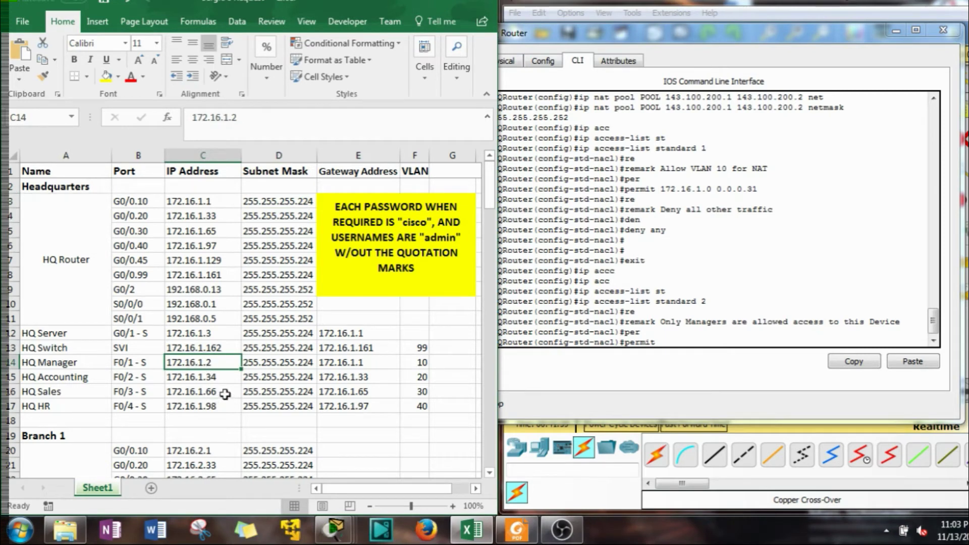
click(151, 360)
scroll(190, 370, down, 2)
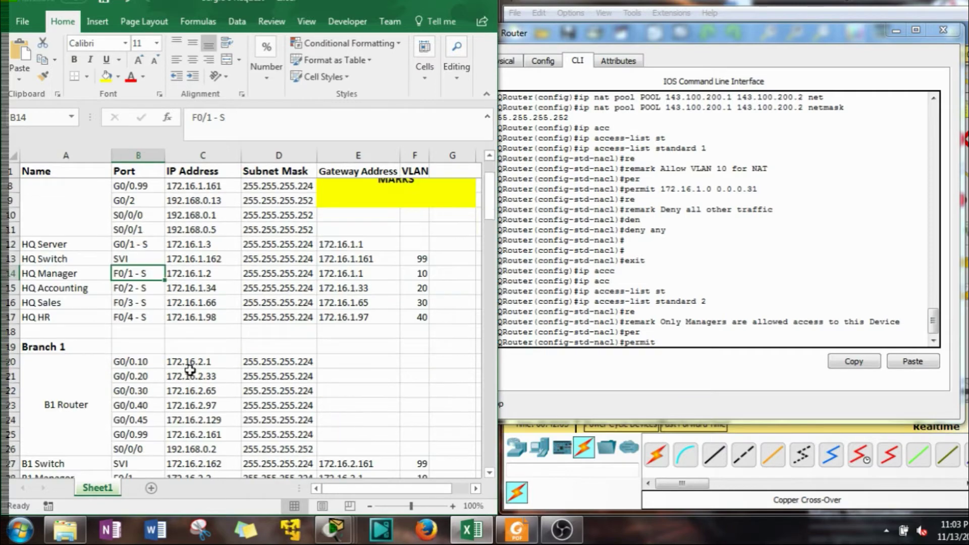
scroll(189, 370, down, 3)
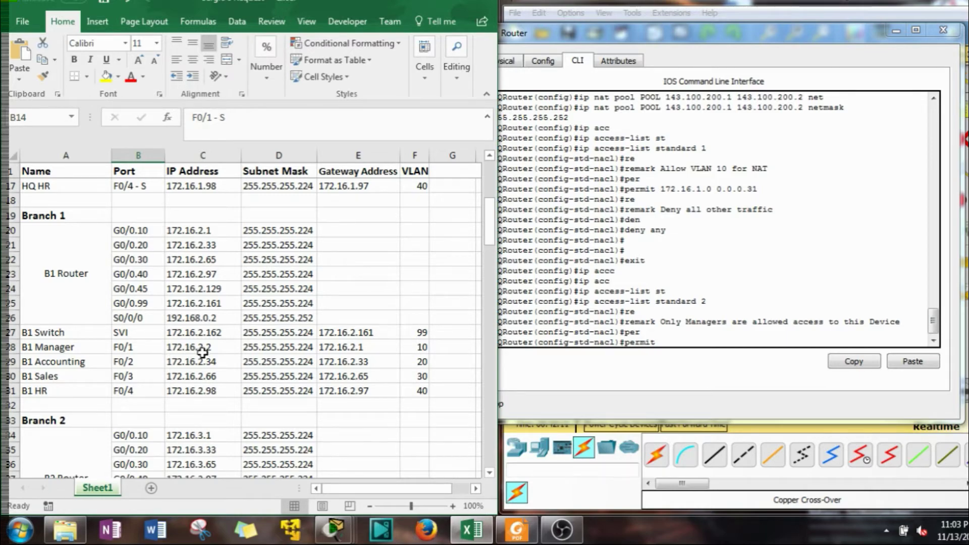
scroll(209, 355, down, 6)
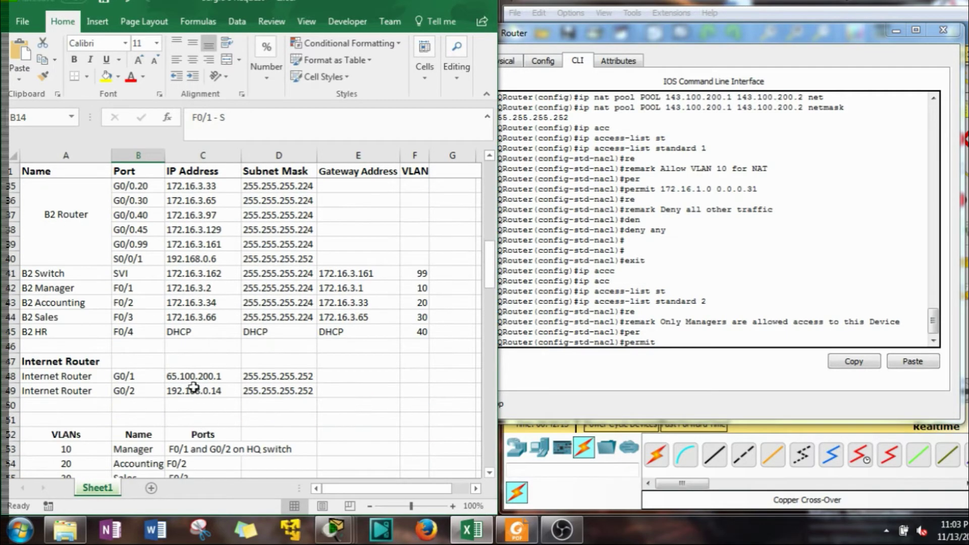
scroll(194, 207, up, 1)
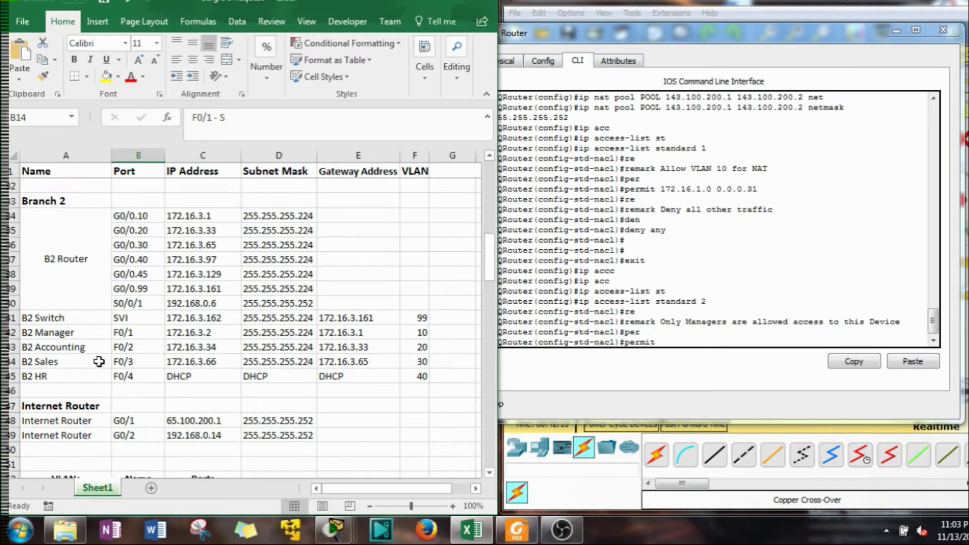
click(203, 335)
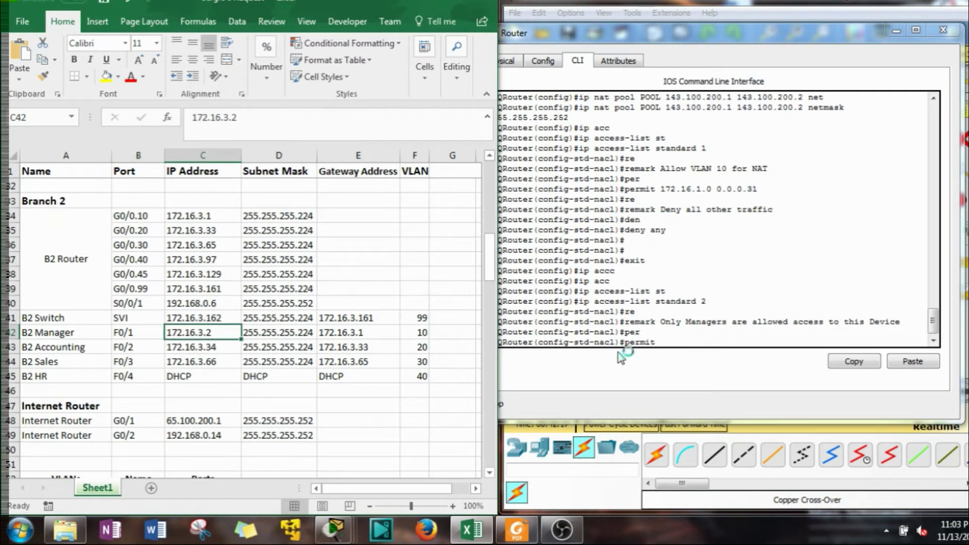
click(671, 340)
Permit hosts 172.16.1.2, 172.16.2.2 and 172.16.3.2 in access list 2
text(1)
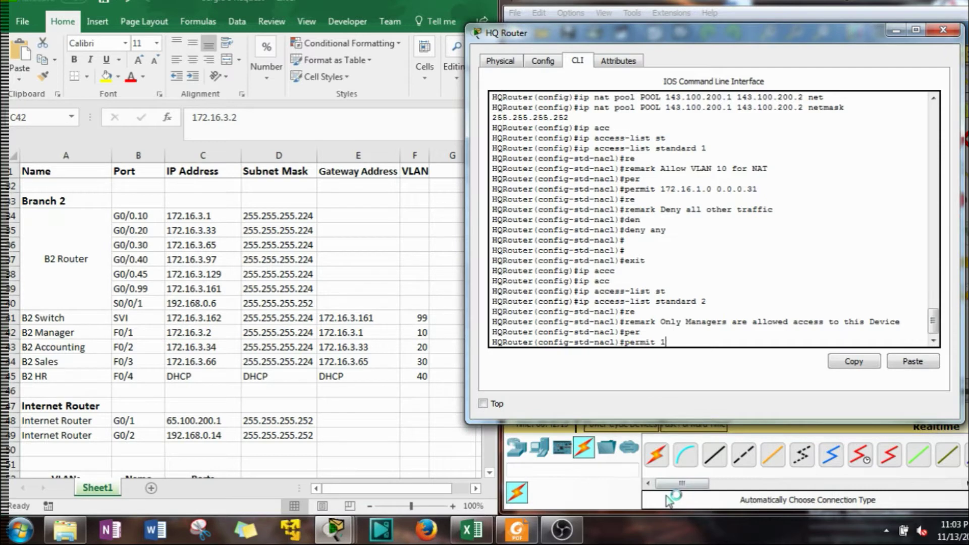
text(7)
key(BackSpace)
key(BackSpace)
text(hos)
key(Tab)
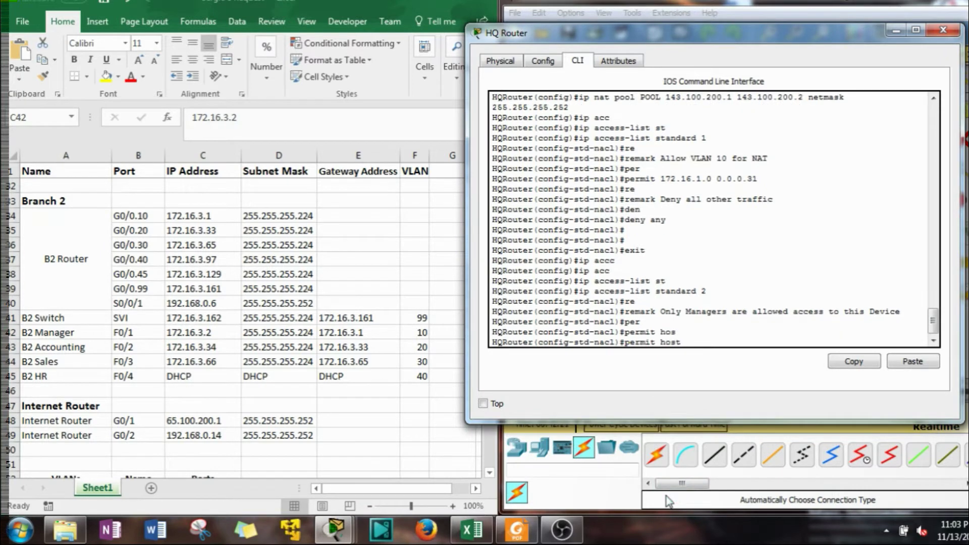
text(172.16.1.2)
key(Return)
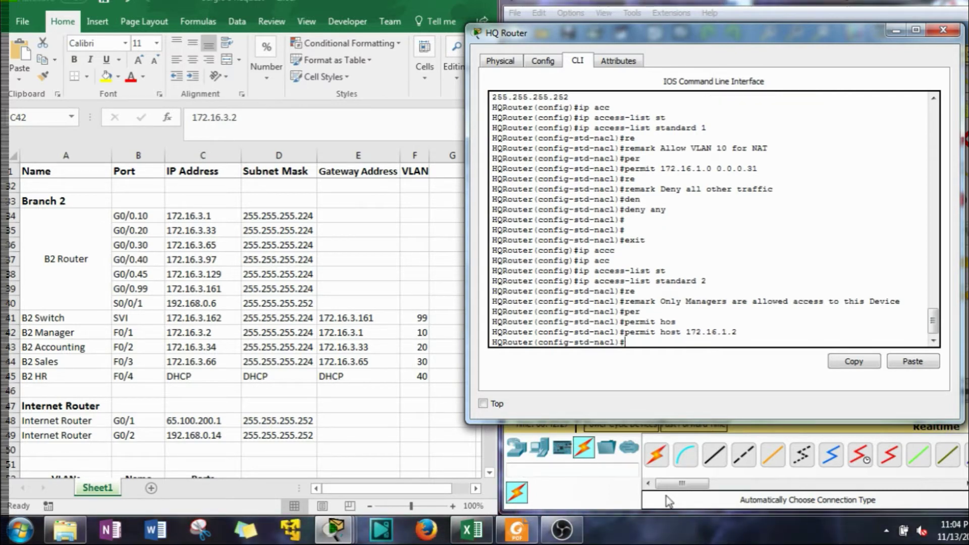
key(Up)
key(Left)
key(BackSpace)
text(2)
key(Return)
key(Up)
key(BackSpace)
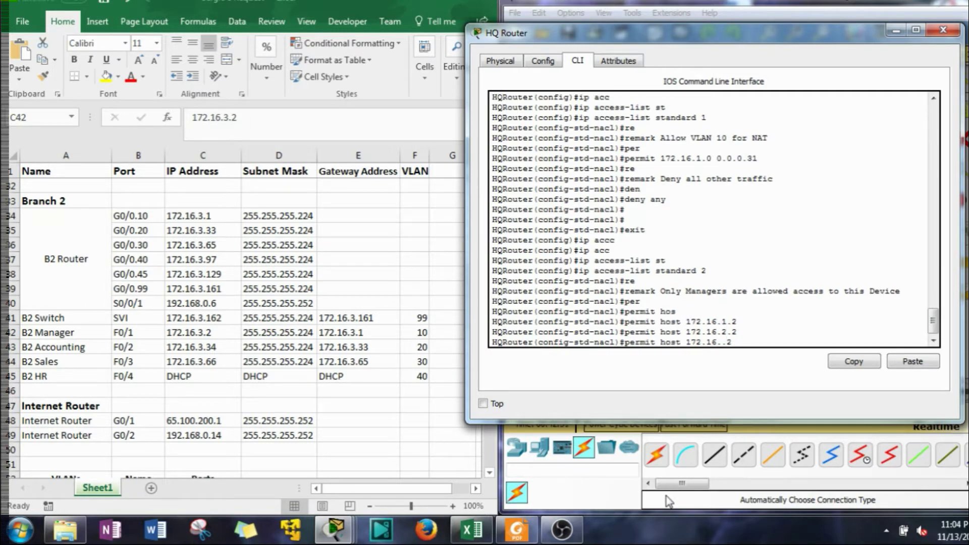
text(3)
key(Return)
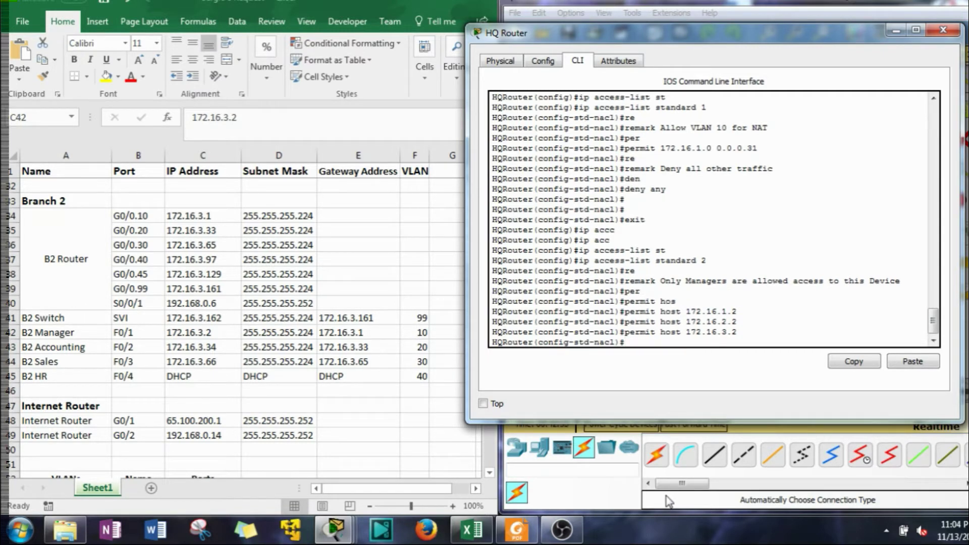
Add the remark 'All other Access dinied' and a 'deny any' entry
text(re)
key(Tab)
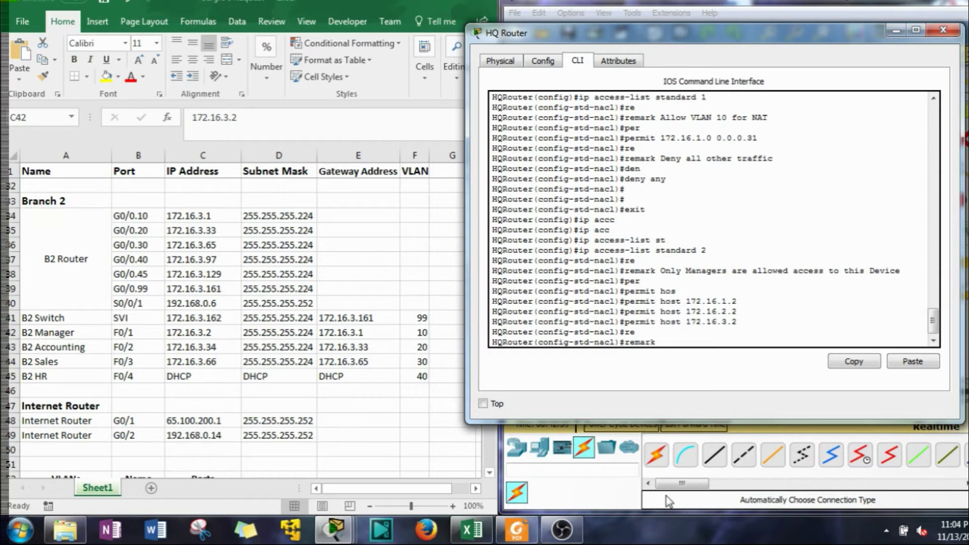
text(a)
key(BackSpace)
text(All other)
text( Access di)
text(nied)
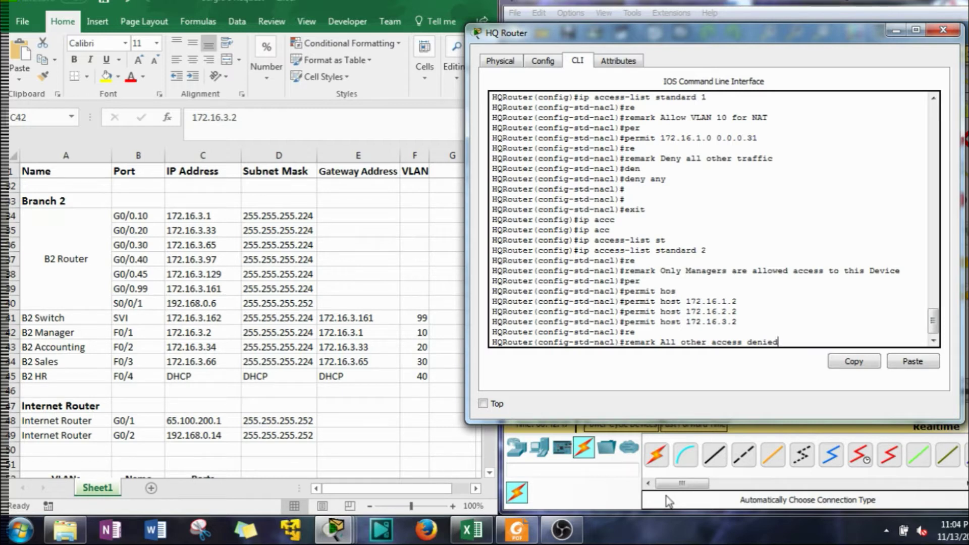
key(Return)
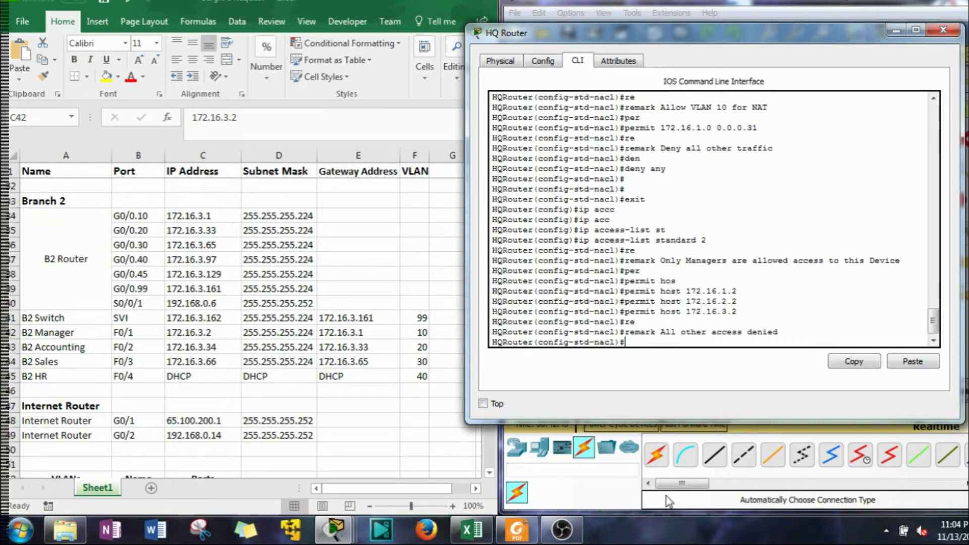
text(den)
key(Tab)
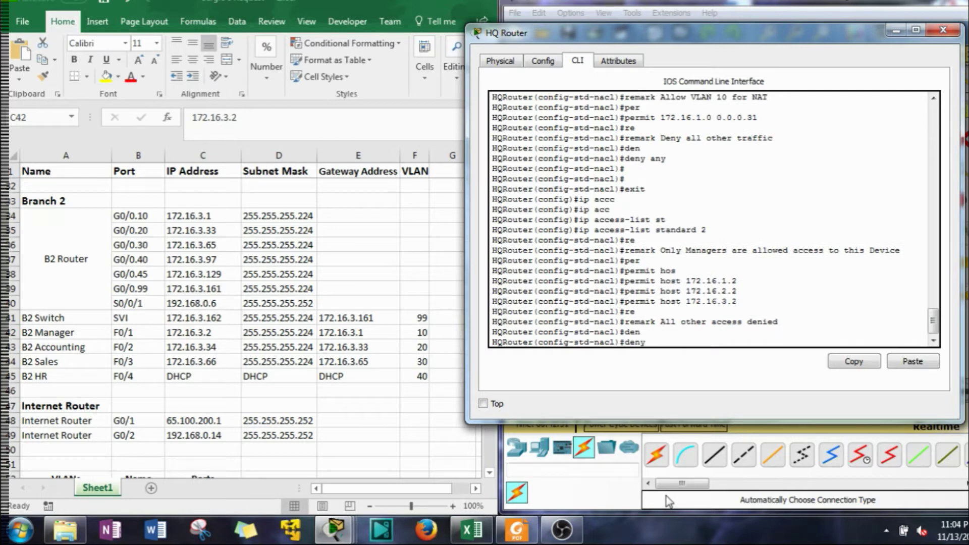
key(Return)
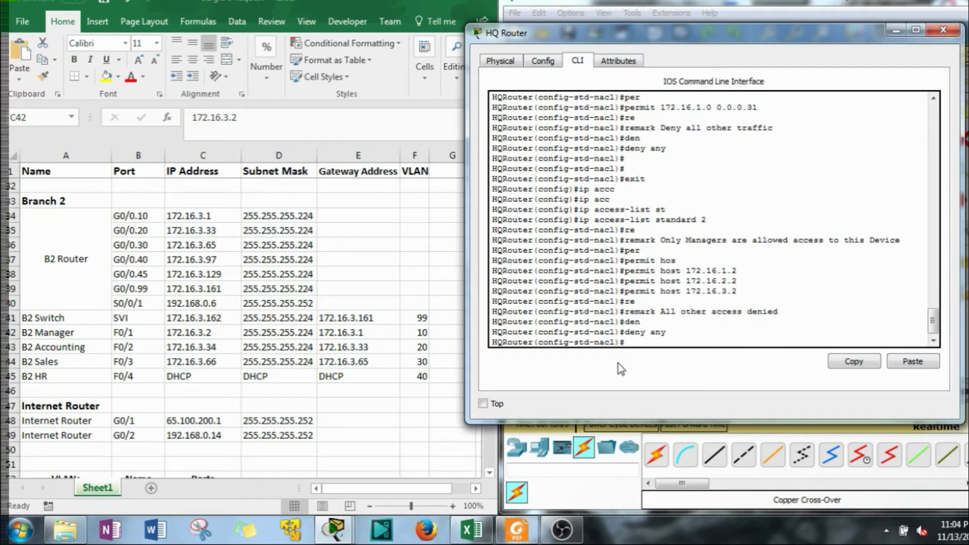
Exit the access list 2 configuration mode back to global configuration
text(edi)
key(BackSpace)
text(xit)
key(Return)
Review the earlier NAT pool and access list 1 commands, then return to the prompt
scroll(727, 288, up, 6)
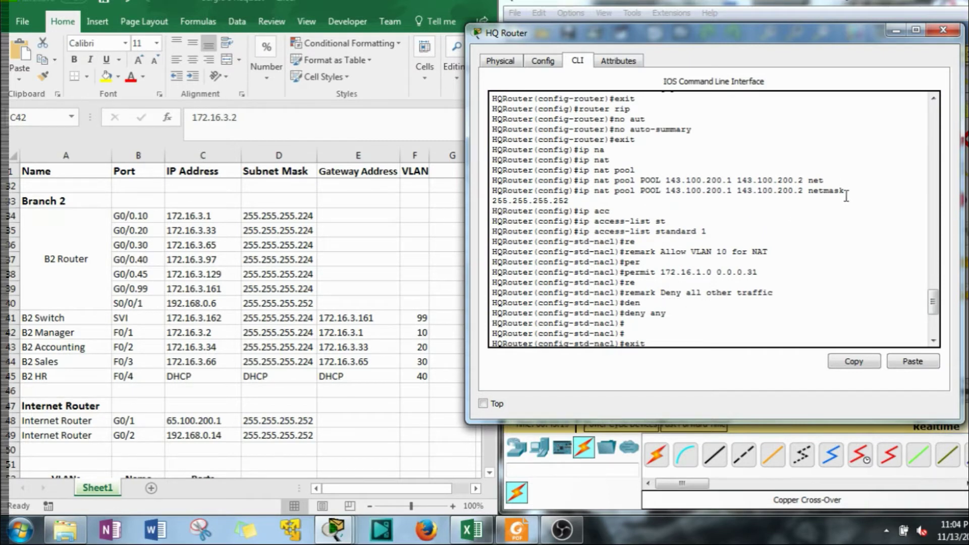
drag(844, 190, 559, 190)
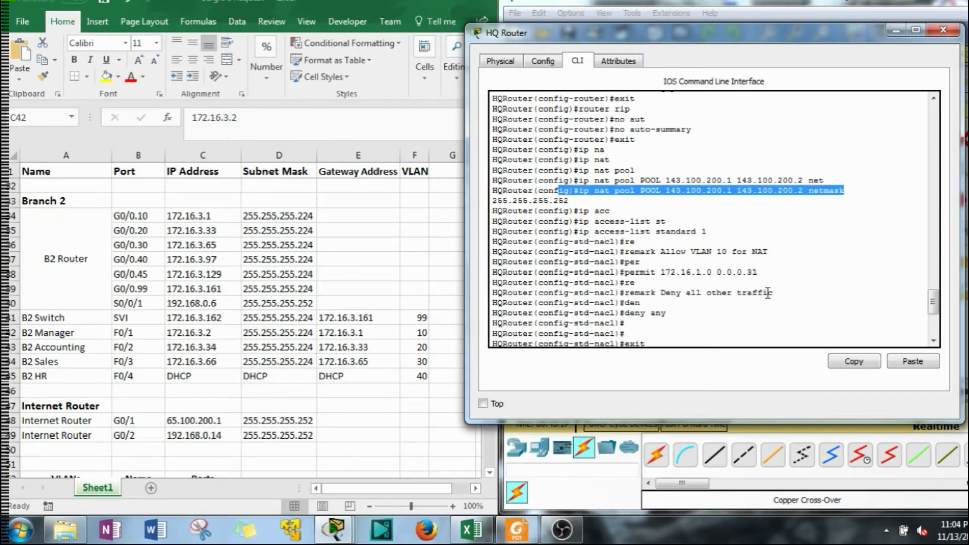
drag(729, 326, 609, 231)
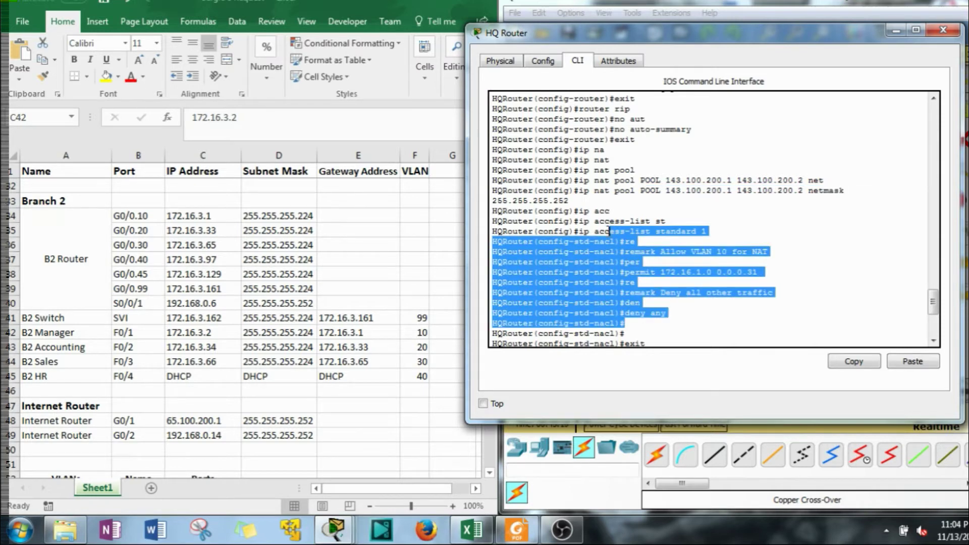
scroll(640, 277, down, 3)
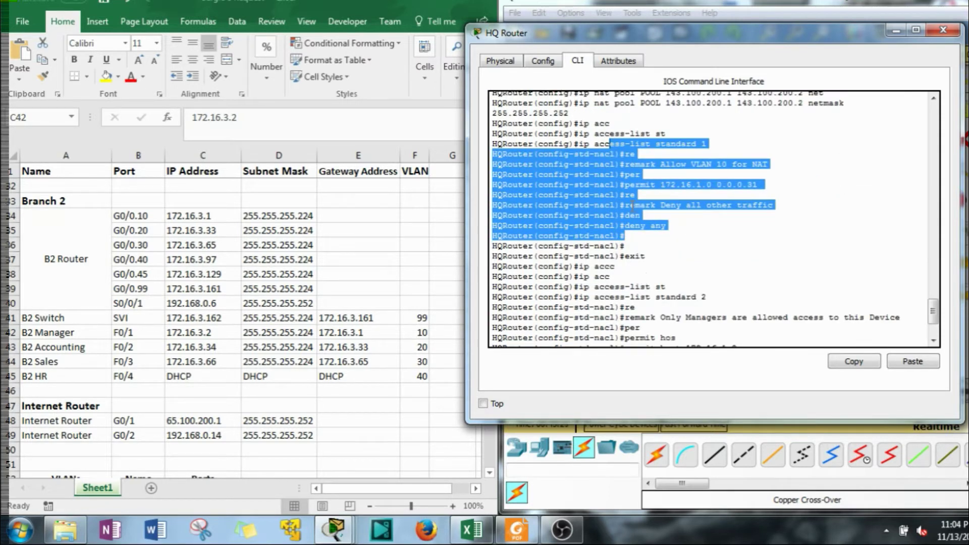
scroll(668, 180, down, 2)
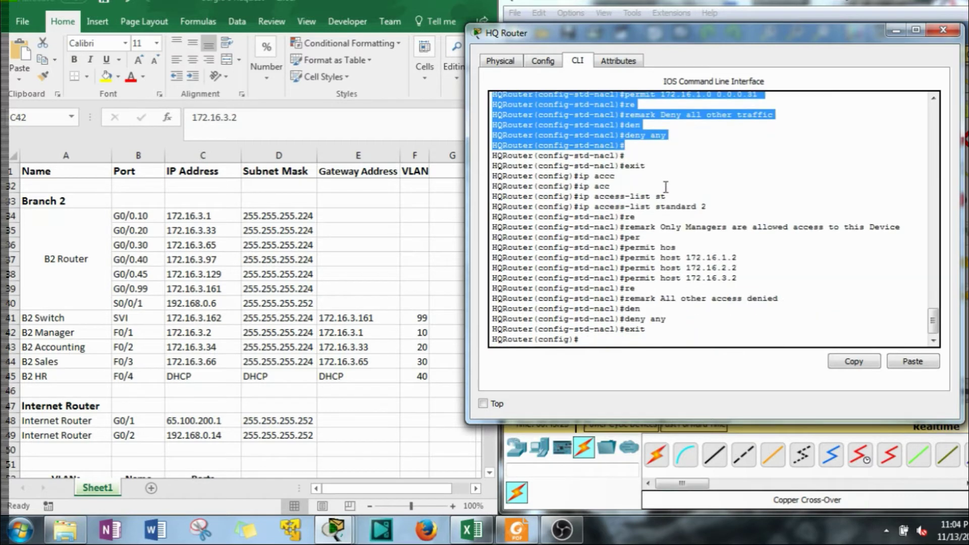
scroll(636, 343, down, 2)
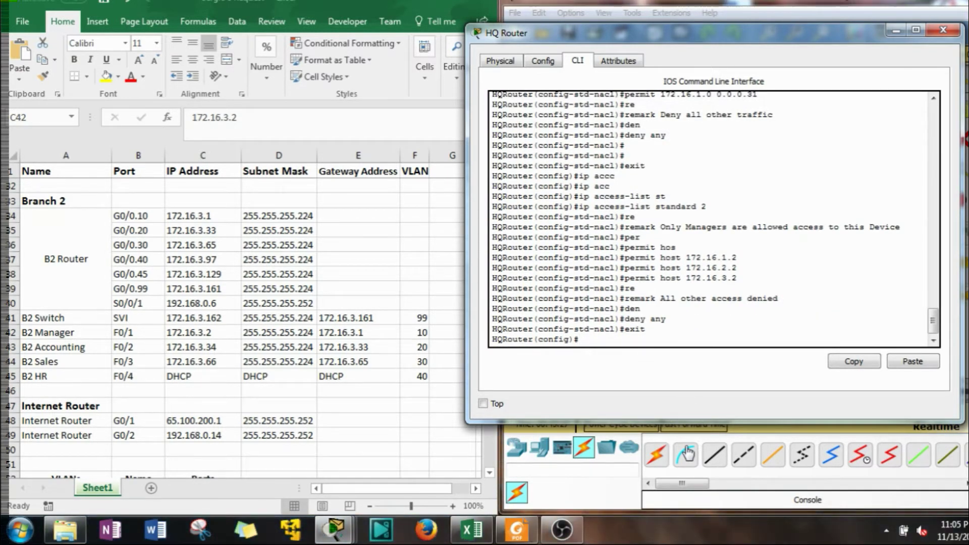
Build the command 'ip nat inside source list' at the HQ Router prompt
text(ip ant)
key(Tab)
key(BackSpace)
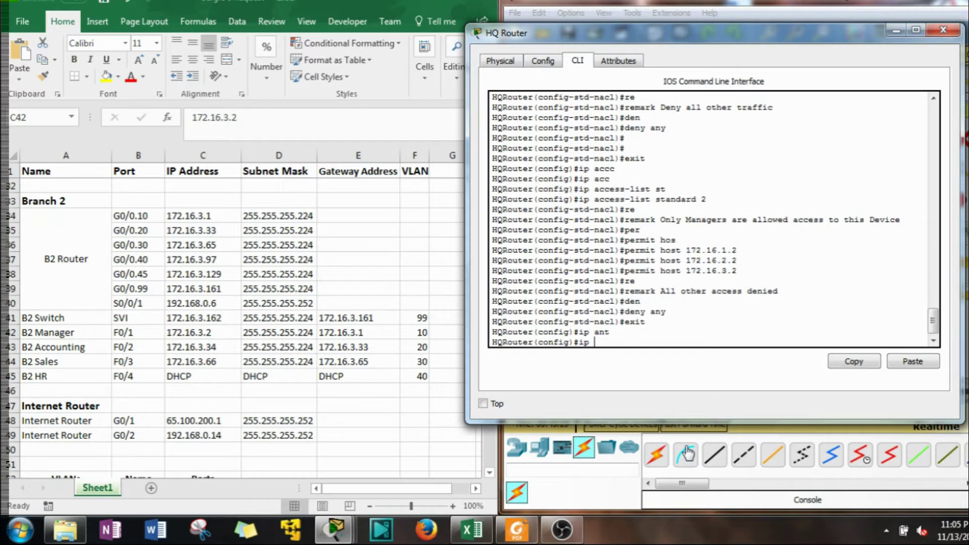
key(BackSpace)
key(BackSpace)
key(BackSpace)
text(nat s)
key(Tab)
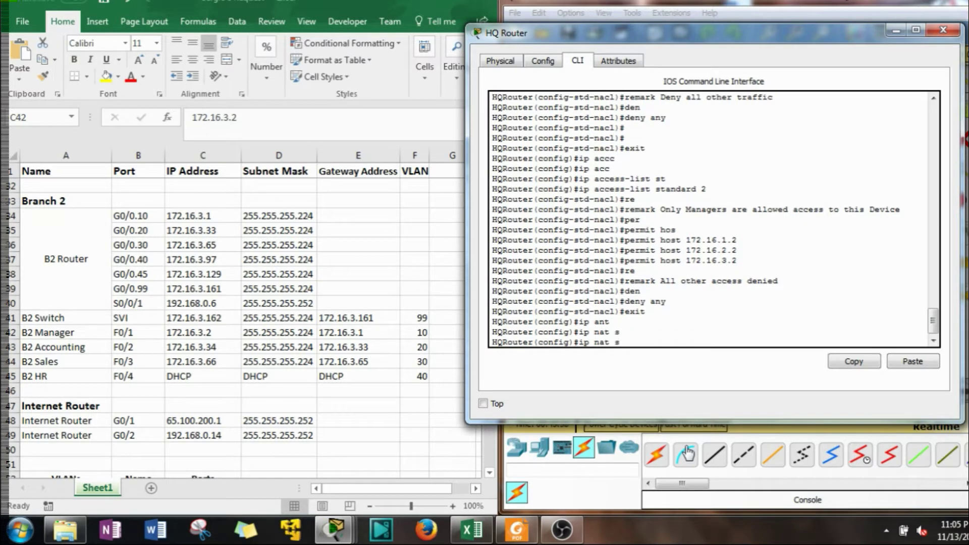
text(ou)
key(Tab)
key(BackSpace)
key(BackSpace)
key(BackSpace)
text(in)
key(Tab)
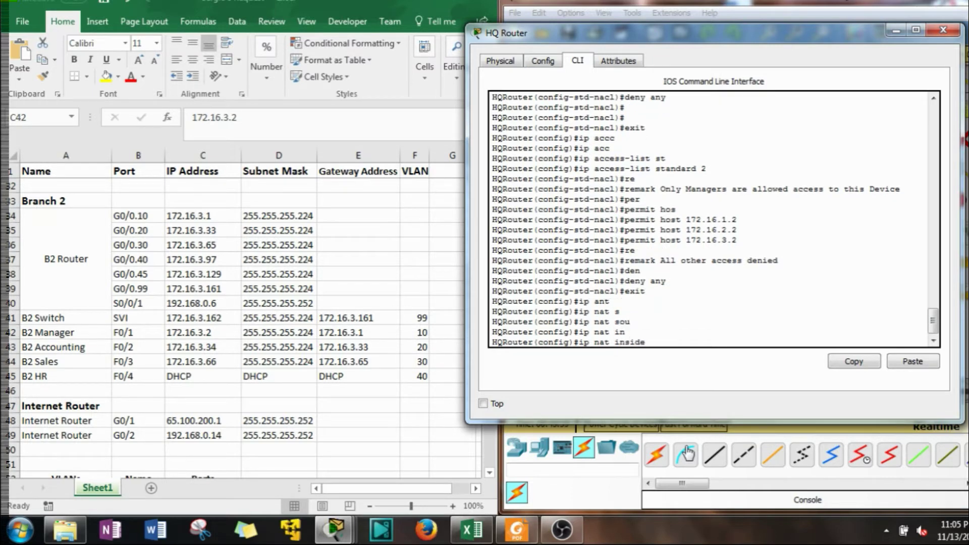
text(sou)
key(Tab)
text(l)
key(Tab)
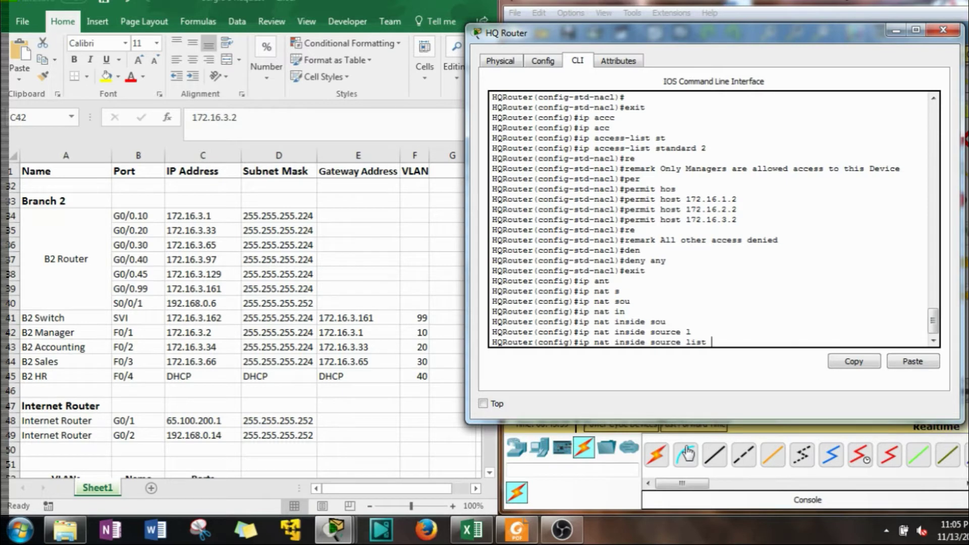
Confirm access list 1 and the pool name above, then add 'pool POOL'
scroll(686, 188, up, 4)
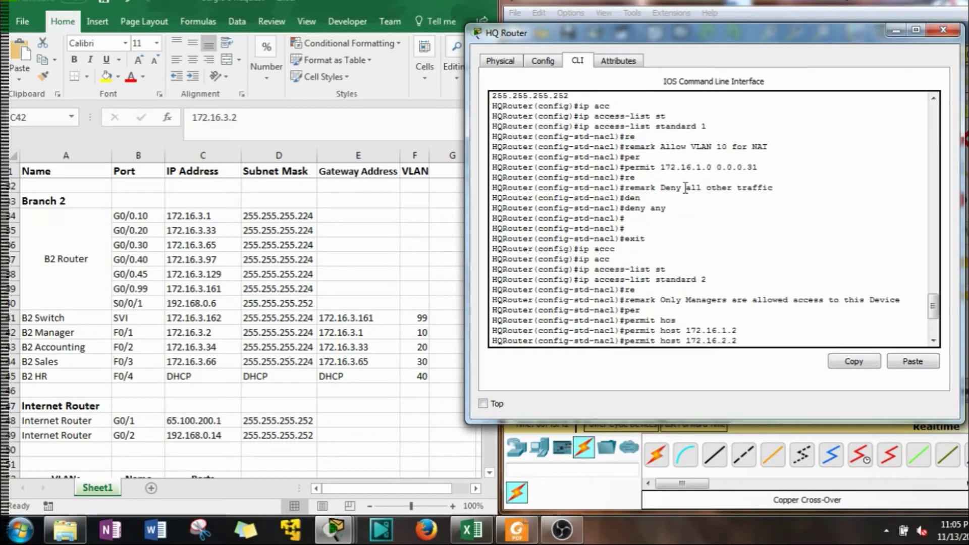
drag(696, 126, 708, 127)
scroll(708, 127, down, 4)
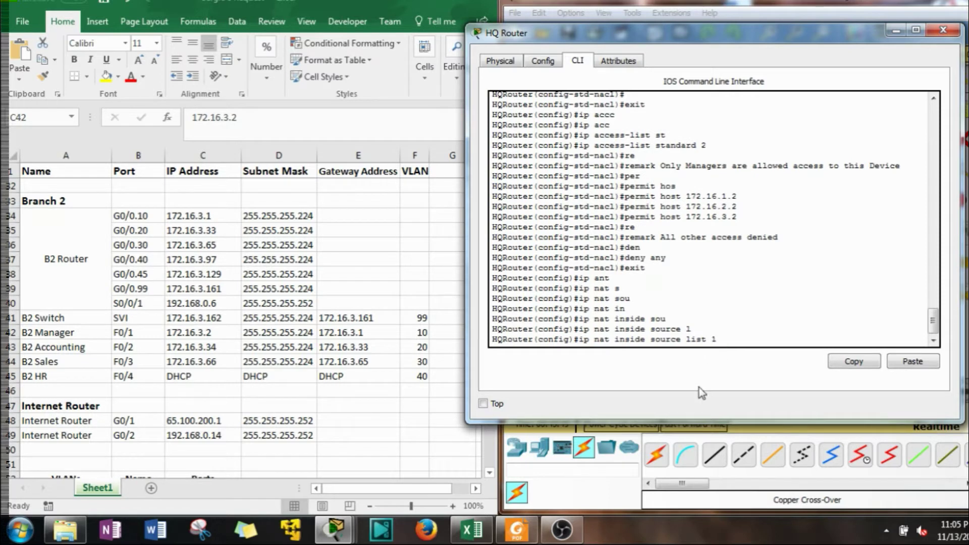
text(po)
key(Tab)
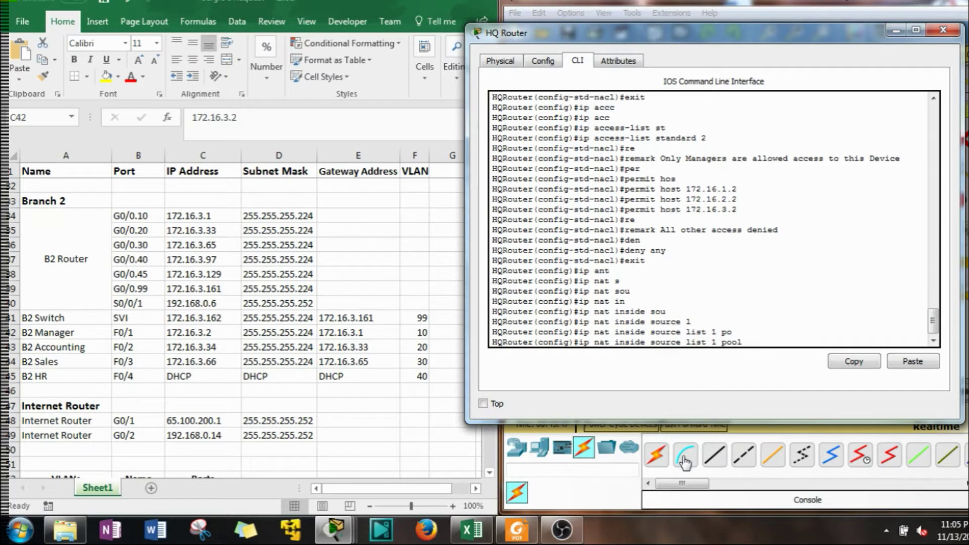
scroll(636, 233, up, 8)
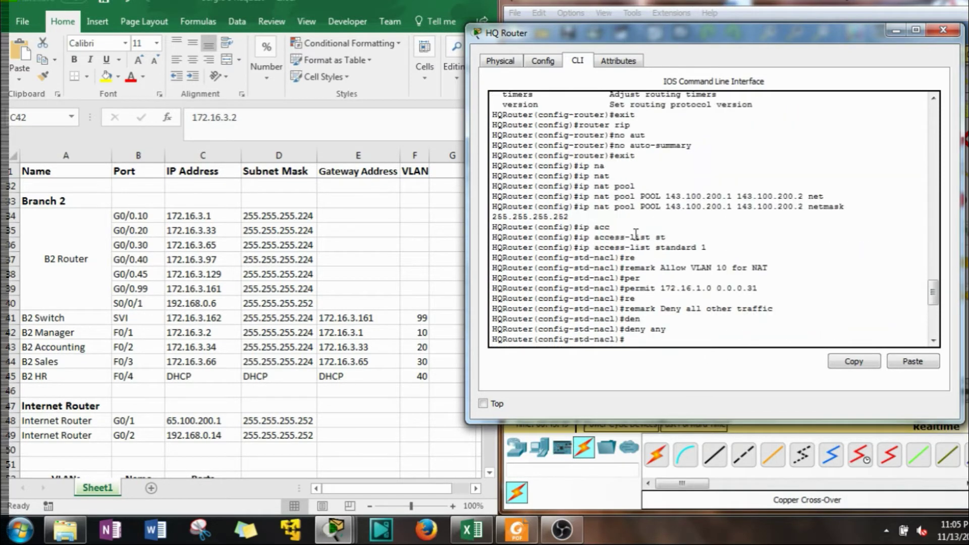
drag(844, 208, 644, 207)
click(657, 207)
scroll(669, 235, down, 8)
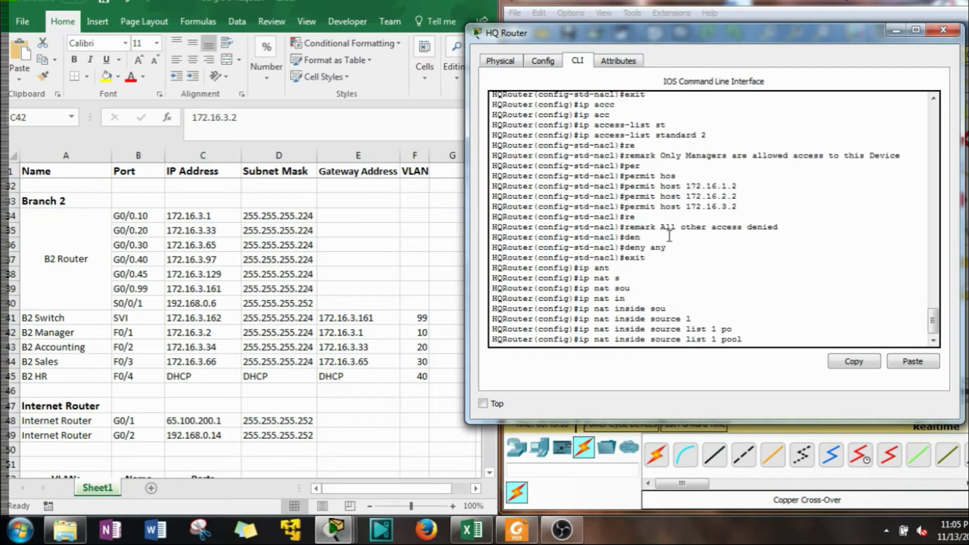
click(767, 340)
text(POOL)
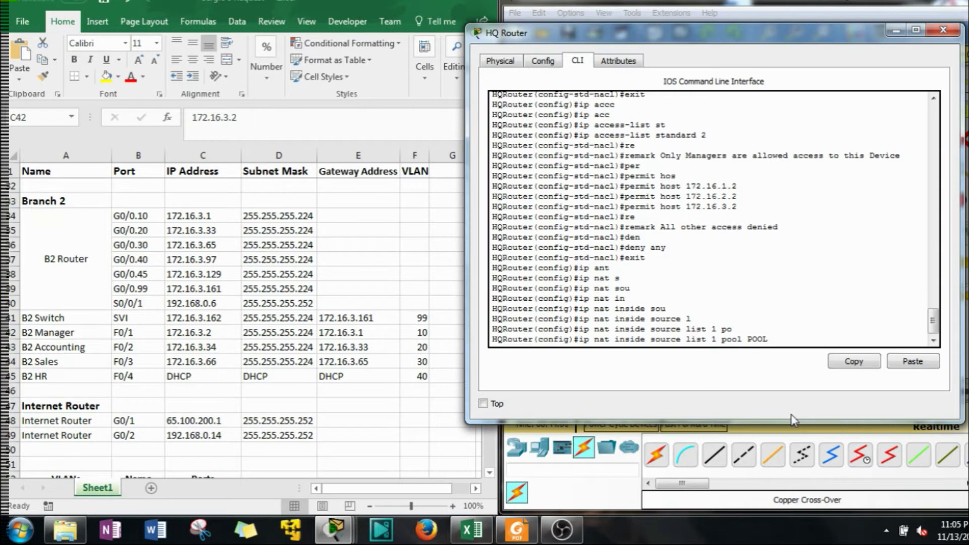
Check the remaining options with ?, including overload, then submit the NAT source command
text(?)
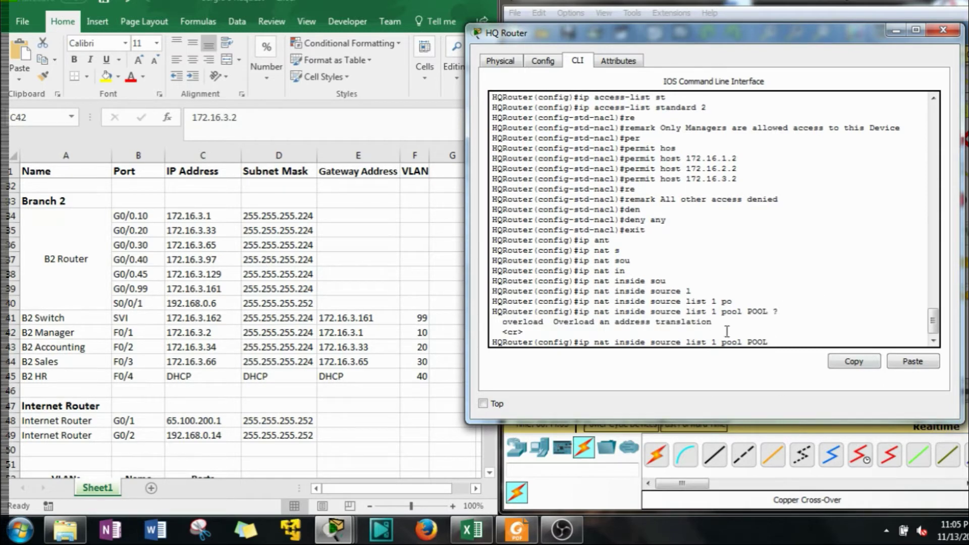
drag(543, 323, 505, 328)
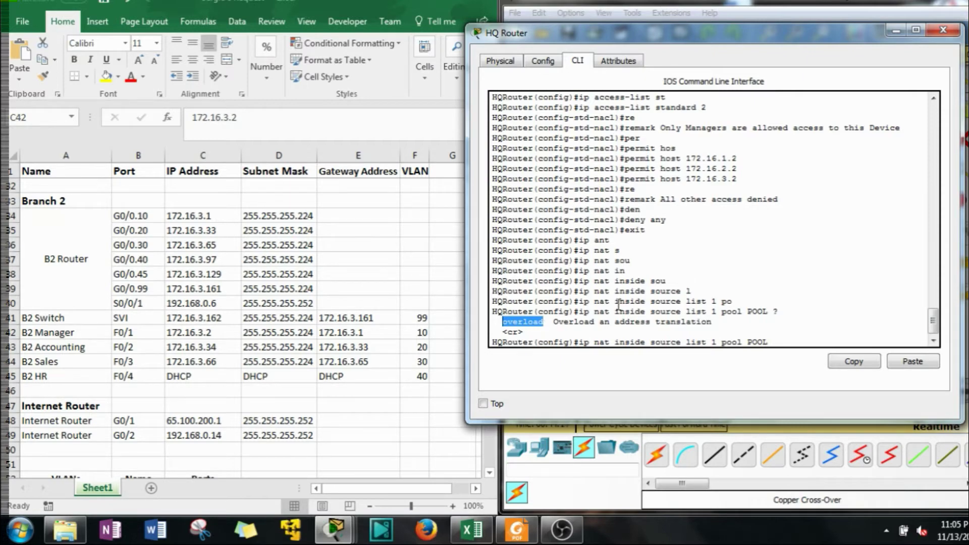
scroll(709, 248, up, 7)
scroll(701, 255, up, 3)
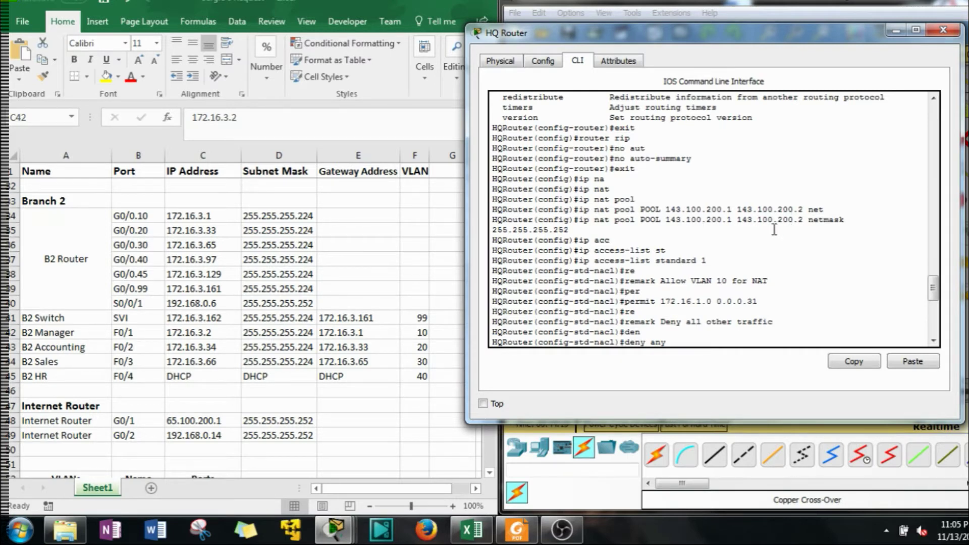
scroll(773, 230, down, 10)
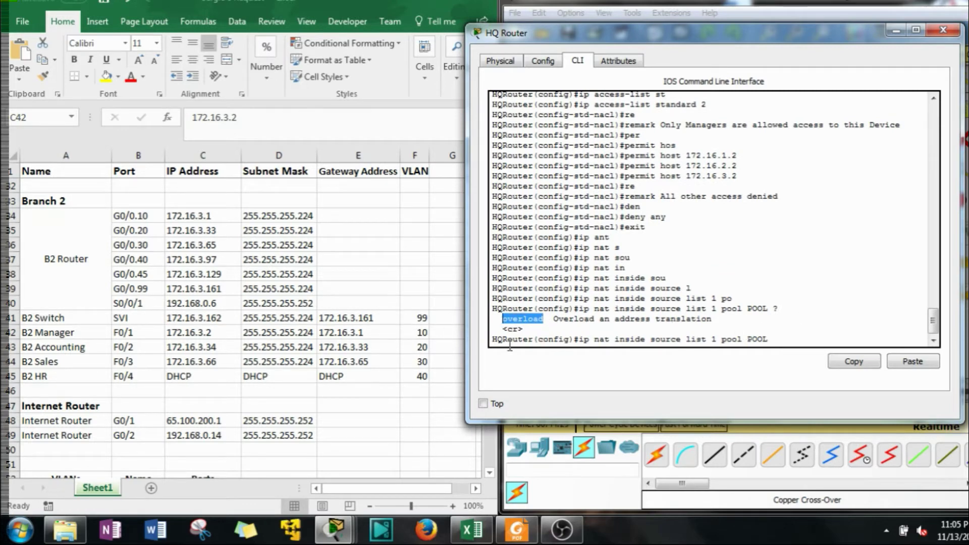
click(798, 336)
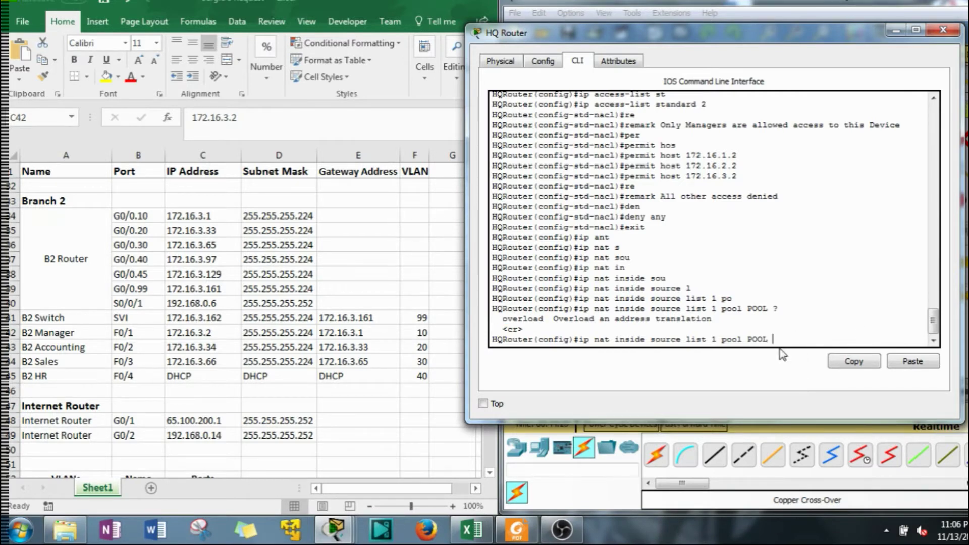
key(Return)
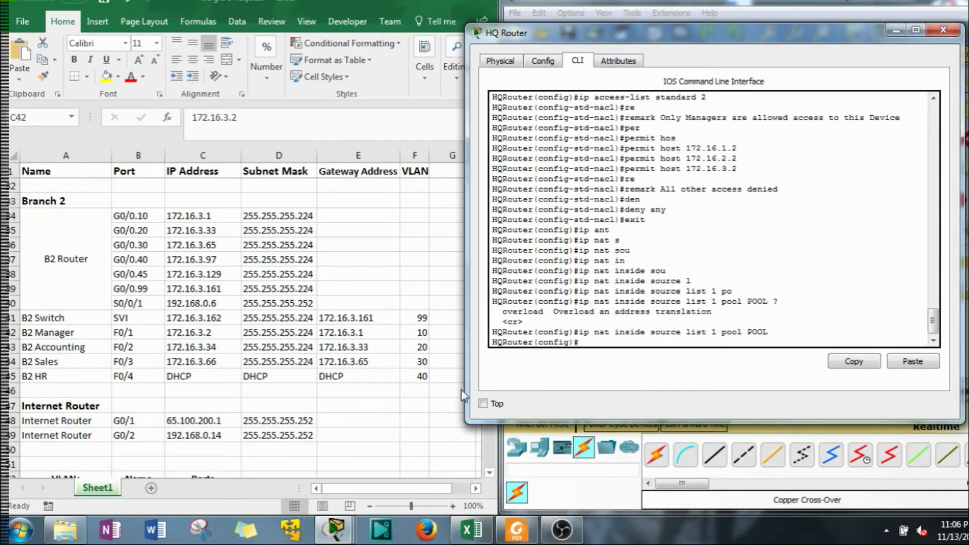
After checking the spreadsheet, set the MOTD banner '#Authorized access only!#'
click(375, 301)
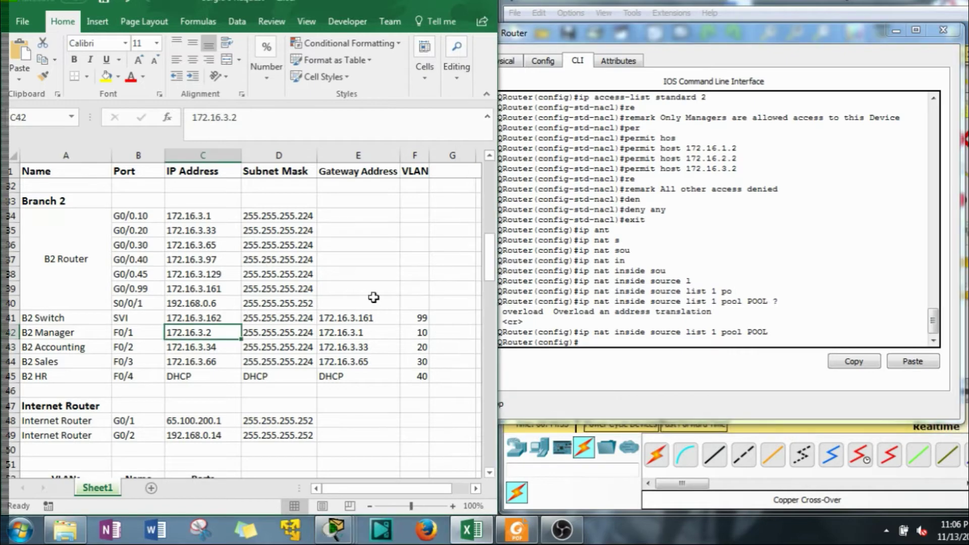
scroll(374, 298, up, 10)
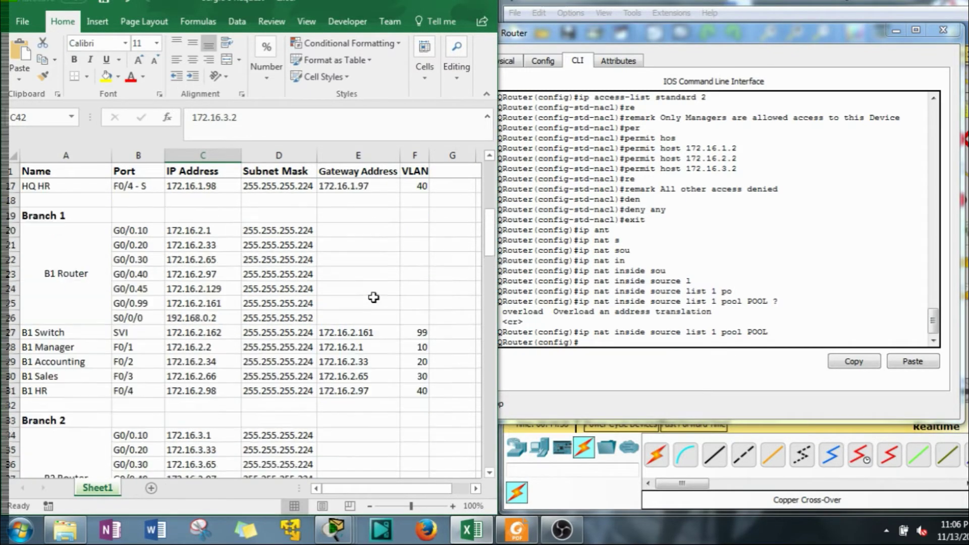
click(666, 348)
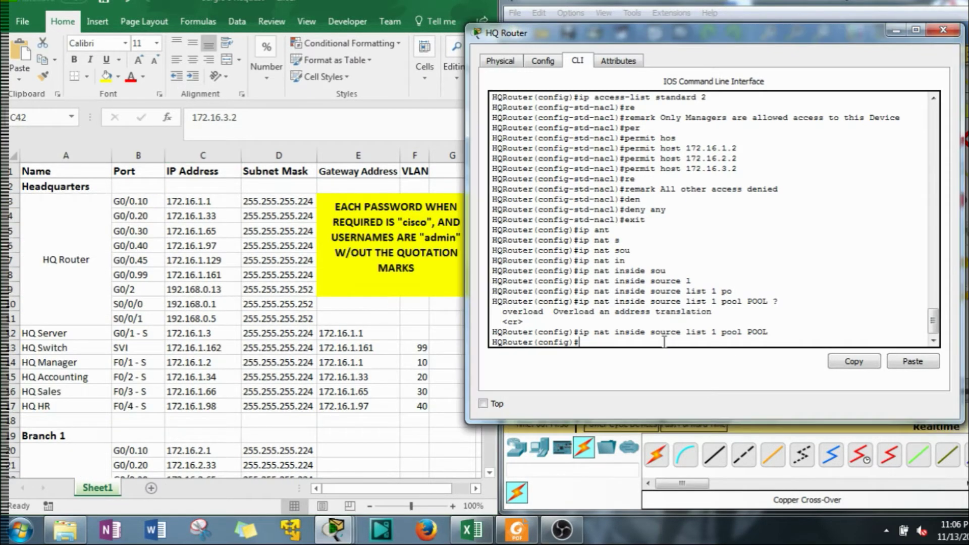
key(Return)
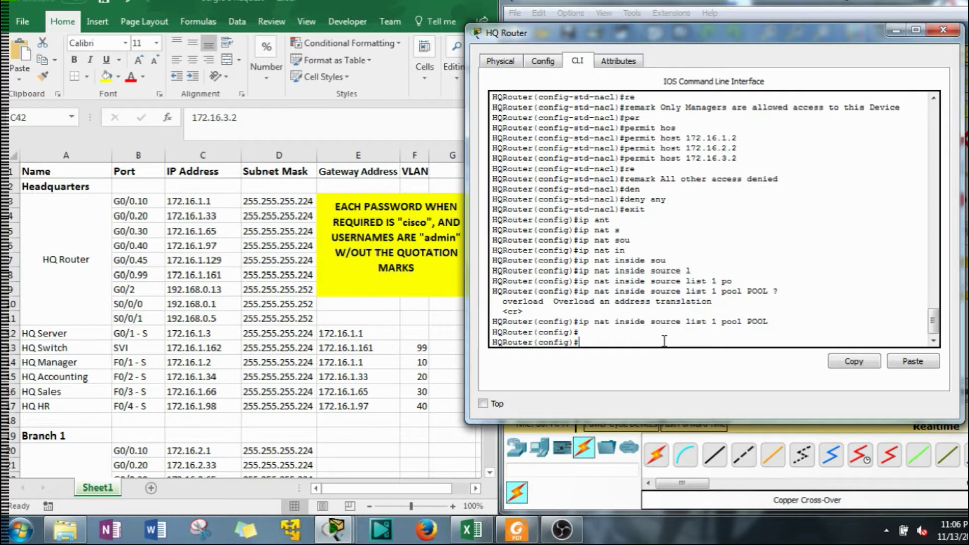
text(bann)
key(Tab)
text(mo)
key(Tab)
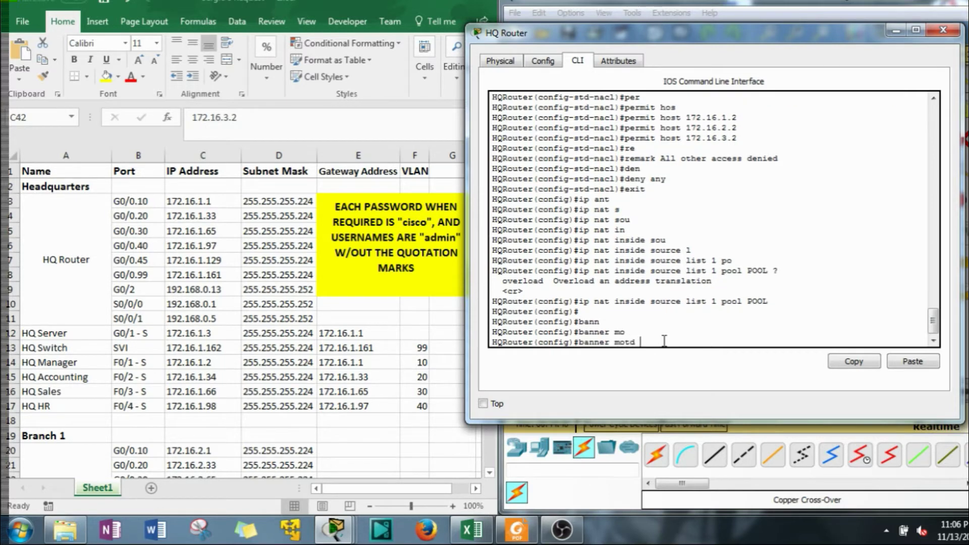
text(#)
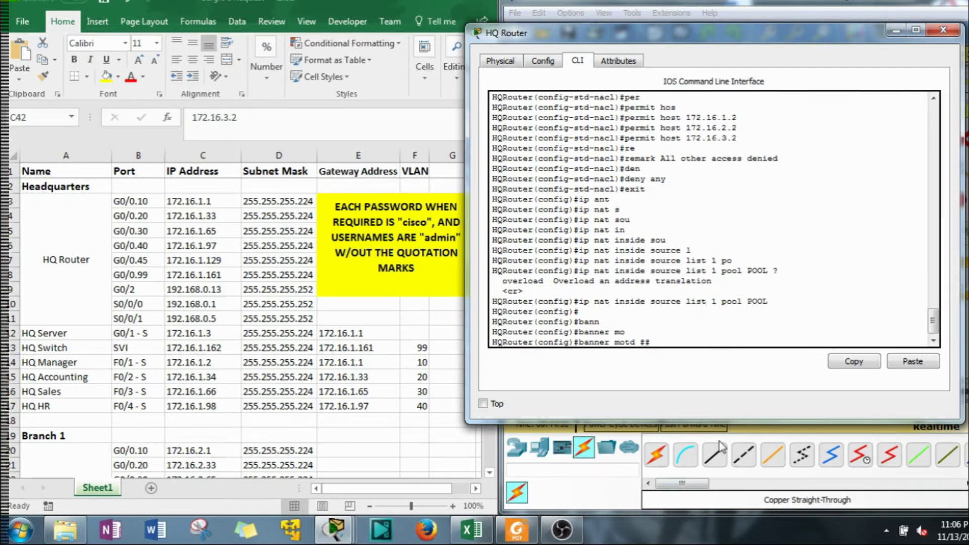
text(Authorized access only!)
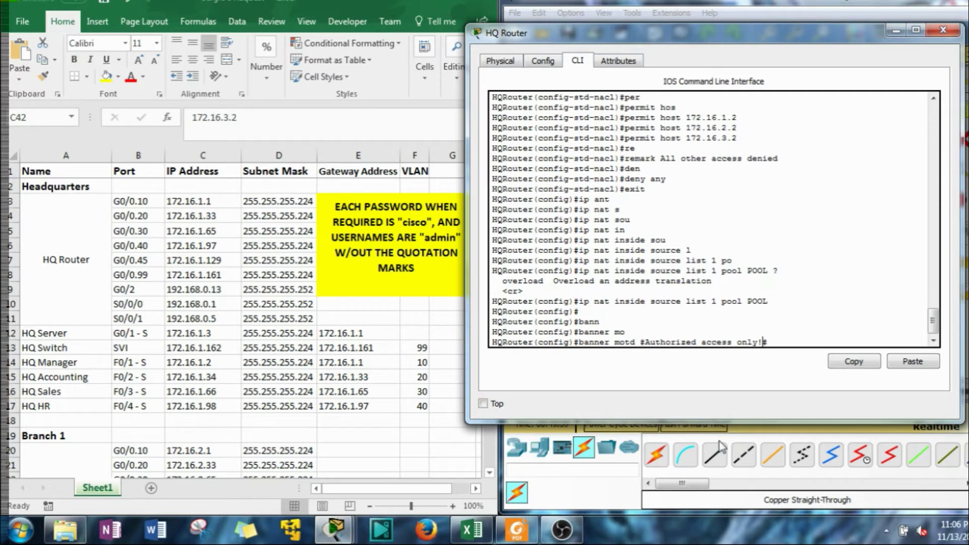
click(794, 337)
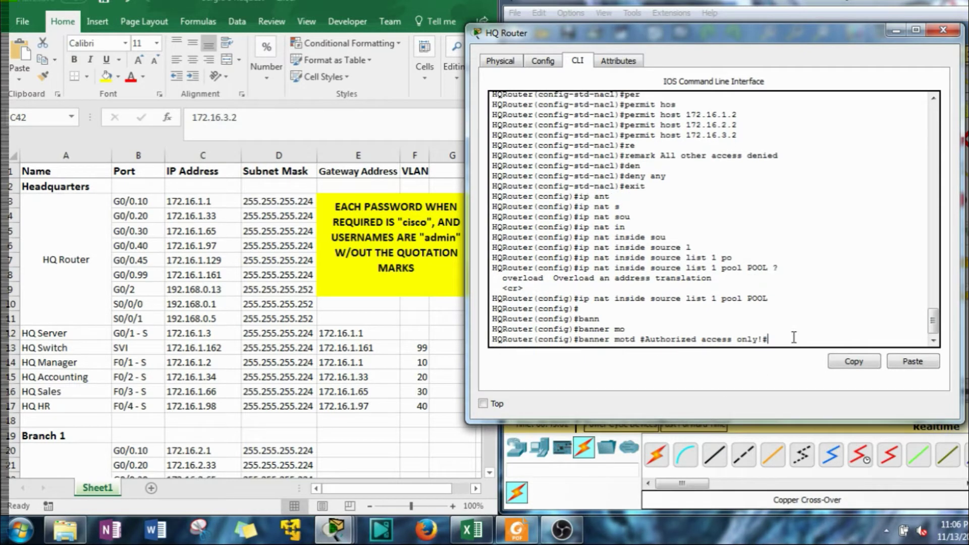
key(Return)
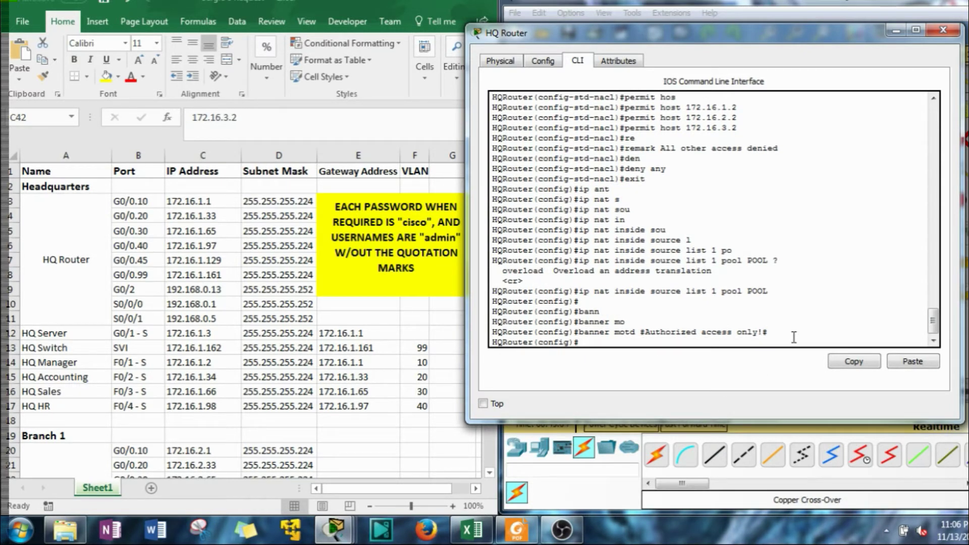
Enter line configuration for VTY lines 0 to 4
text(line vty 0 4)
key(Return)
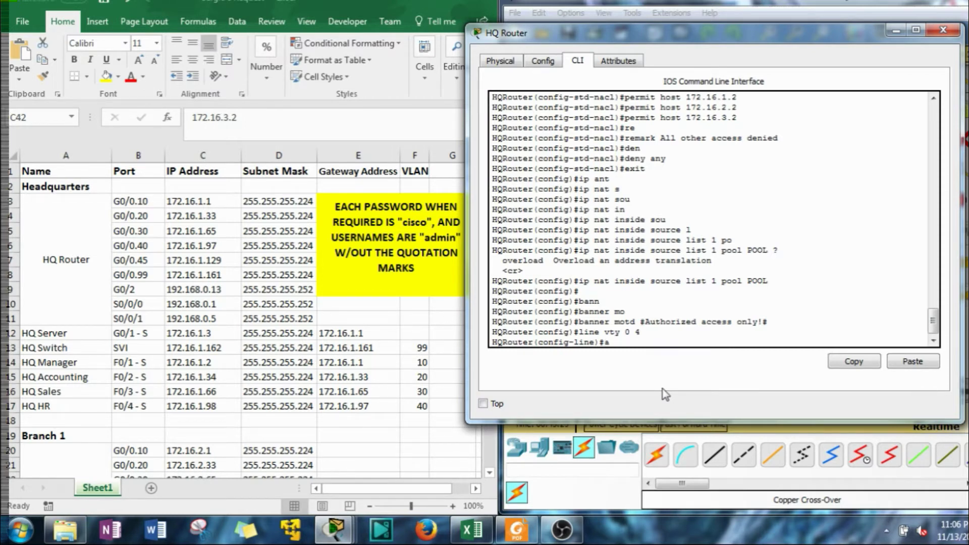
Start the 'ip access-class' command on the VTY lines
text(cc)
key(Tab)
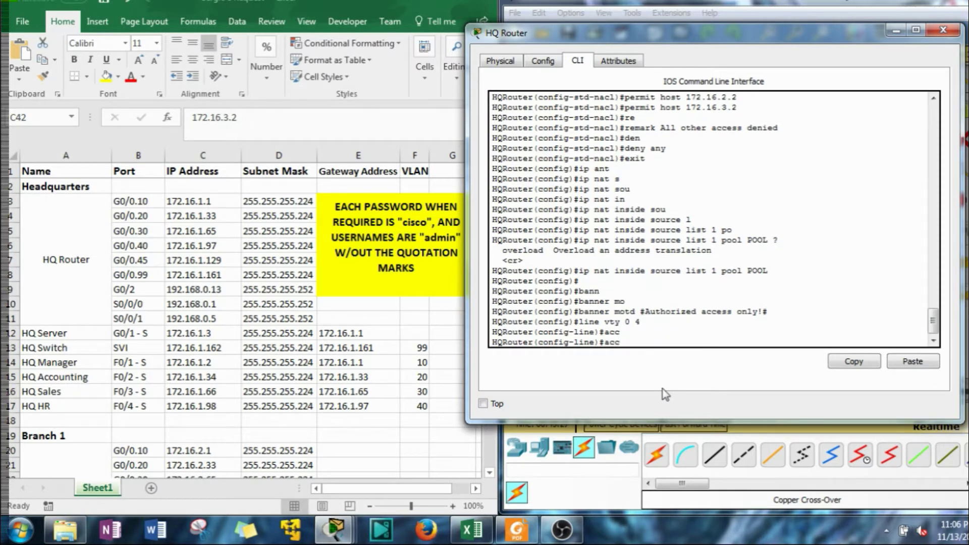
key(BackSpace)
key(BackSpace)
key(BackSpace)
text(ip acc)
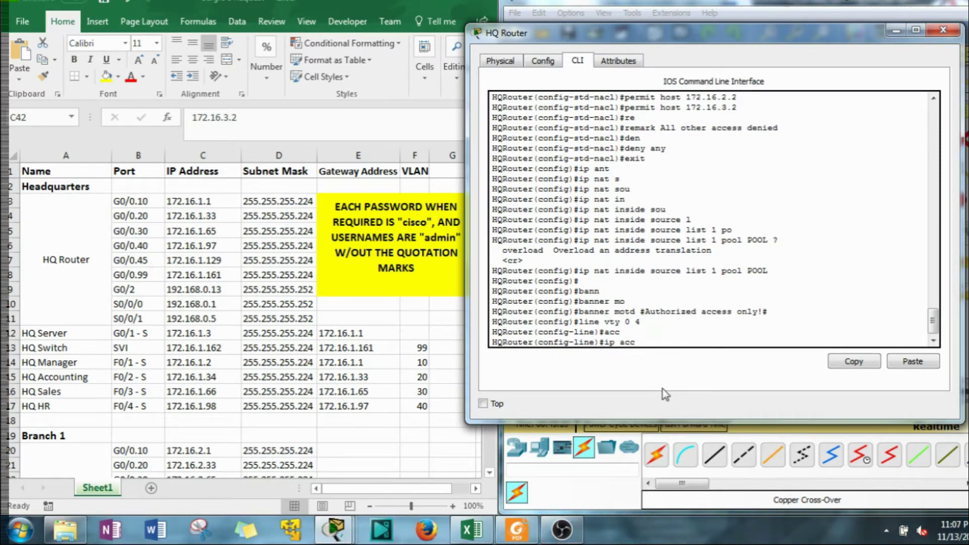
key(Tab)
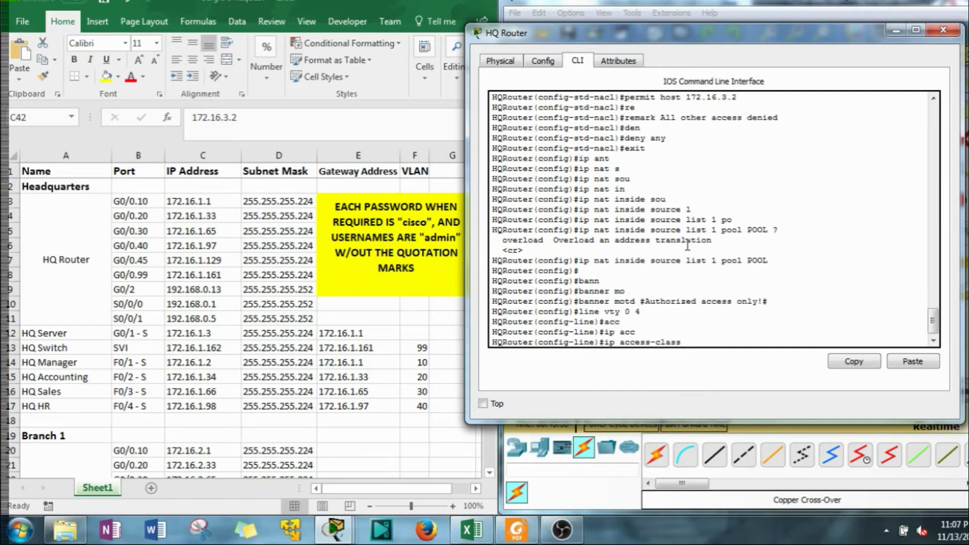
Check the access list 2 definition in the scrollback and submit access-class 2
scroll(687, 244, up, 5)
scroll(687, 244, up, 3)
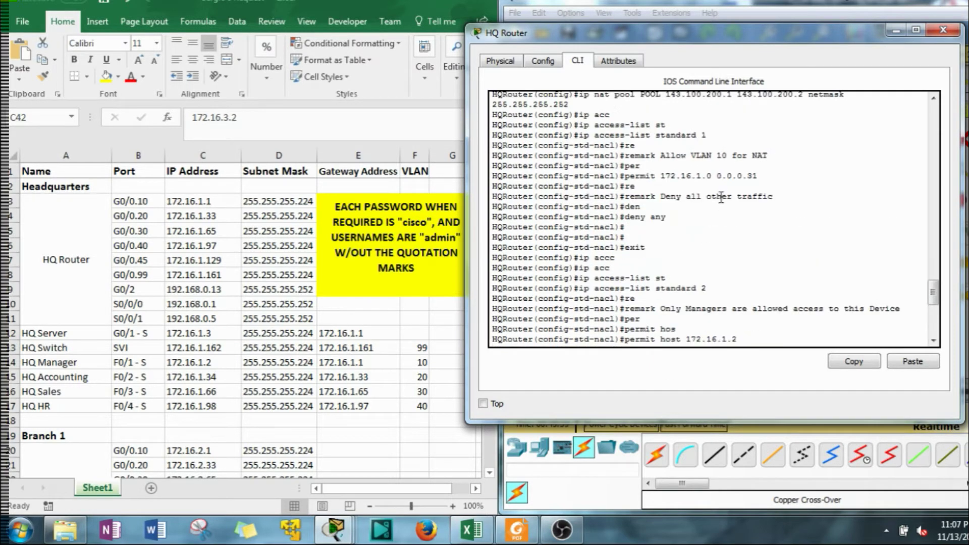
scroll(721, 187, up, 4)
scroll(697, 218, down, 6)
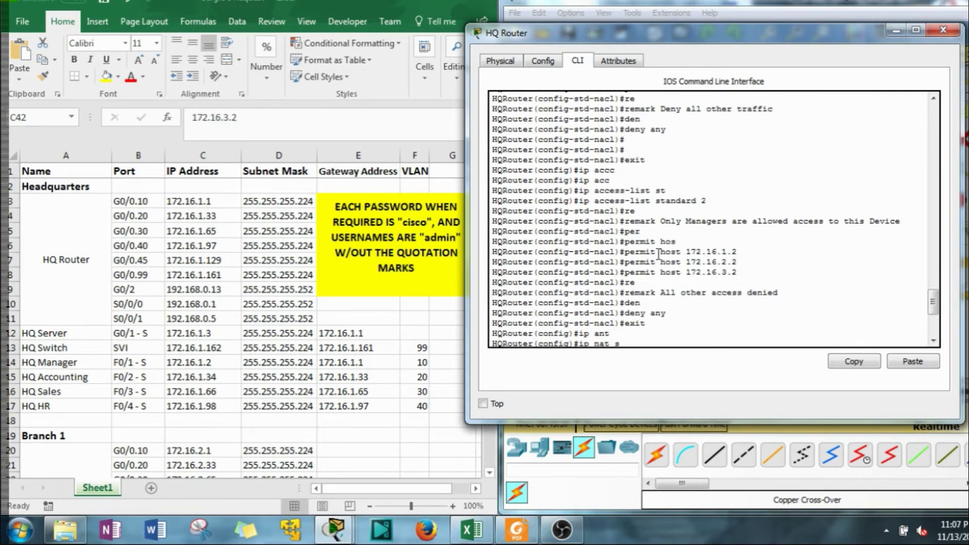
scroll(675, 250, down, 5)
drag(708, 148, 699, 159)
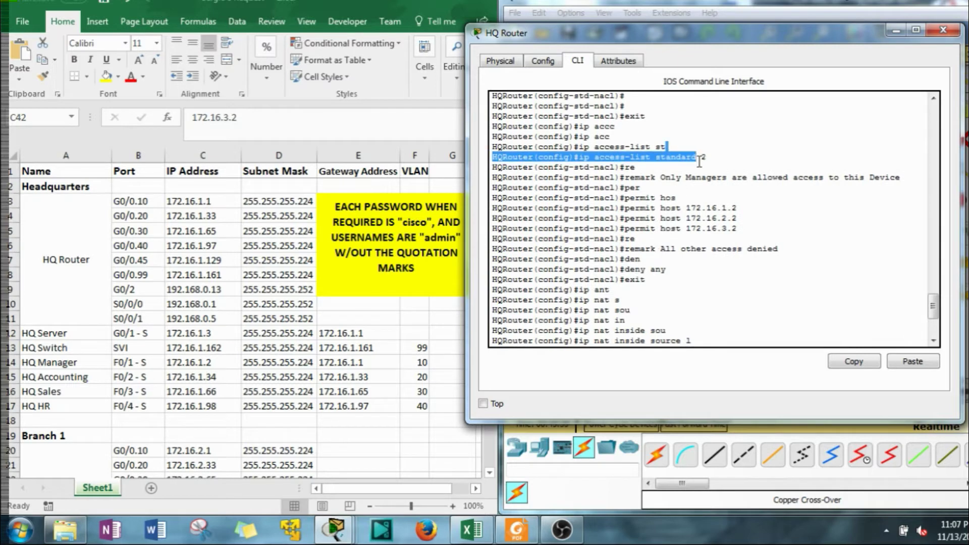
click(655, 159)
drag(635, 158, 640, 259)
click(709, 160)
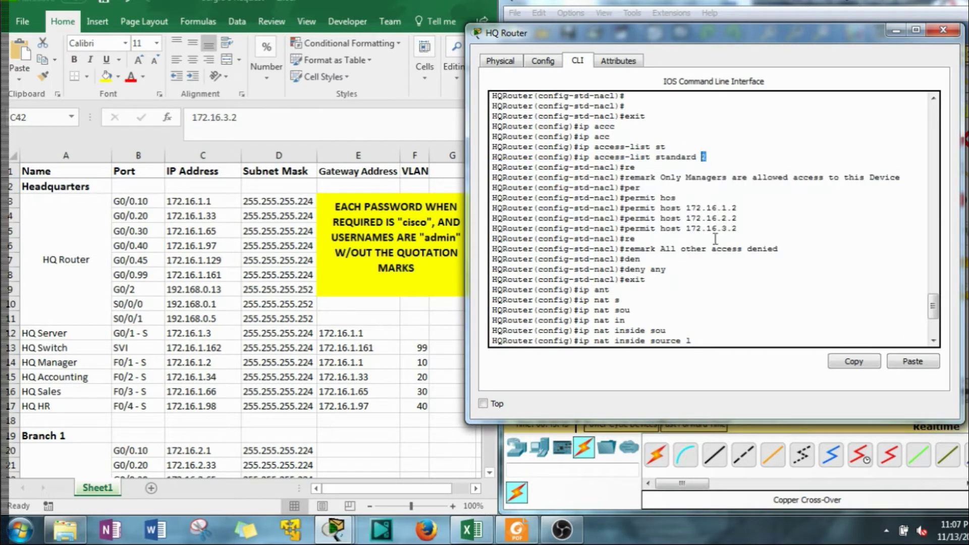
scroll(708, 251, down, 4)
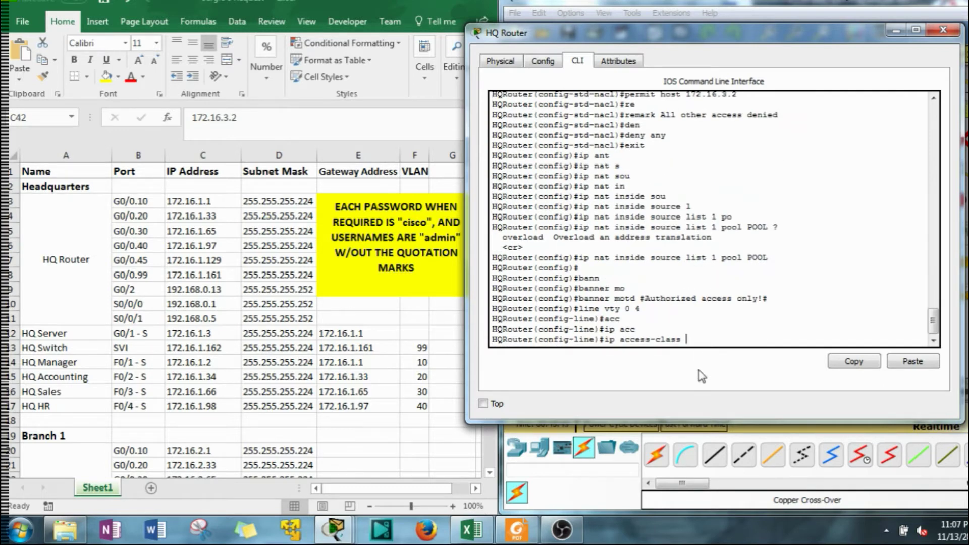
text(2)
key(Return)
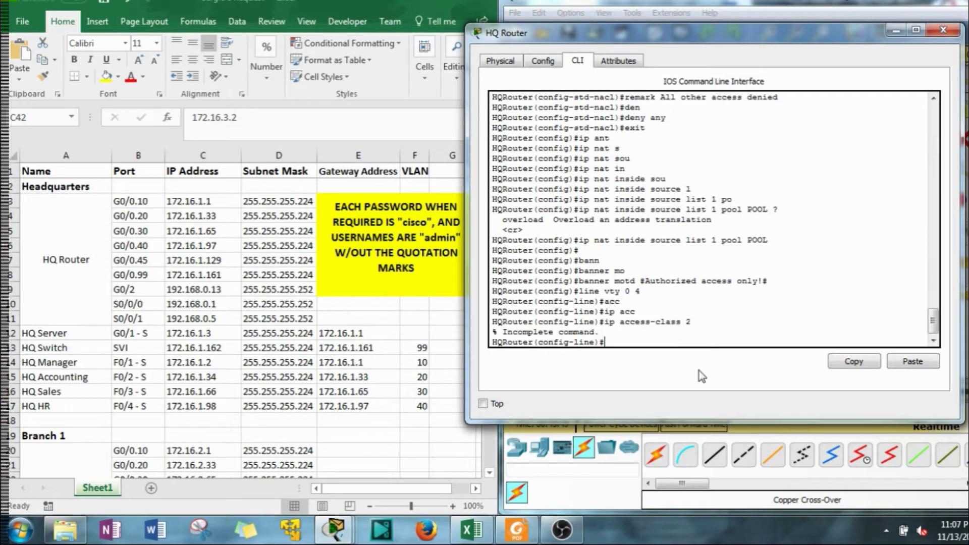
Resubmit as 'ip access-class 2 in', which the router rejects as an invalid access list name
key(Up)
text(?)
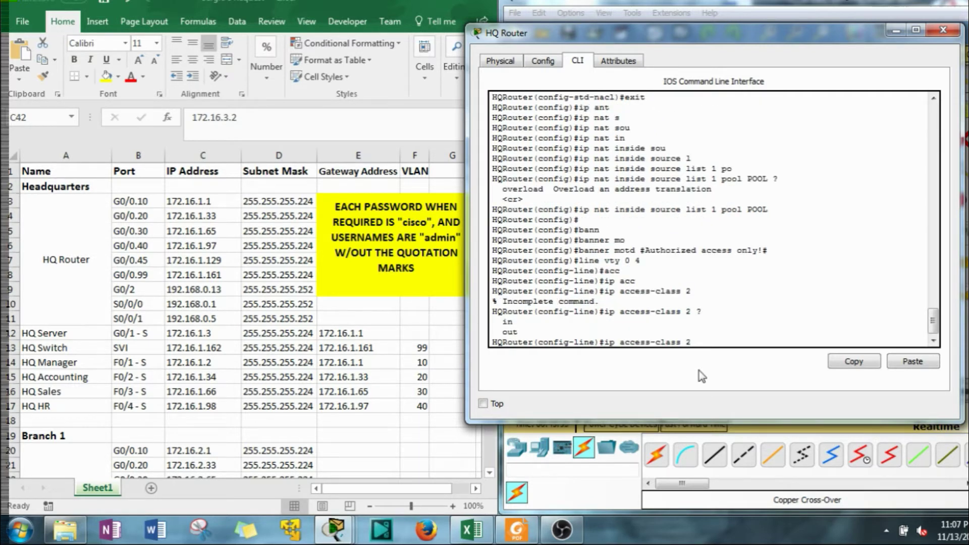
text(in)
text( ?)
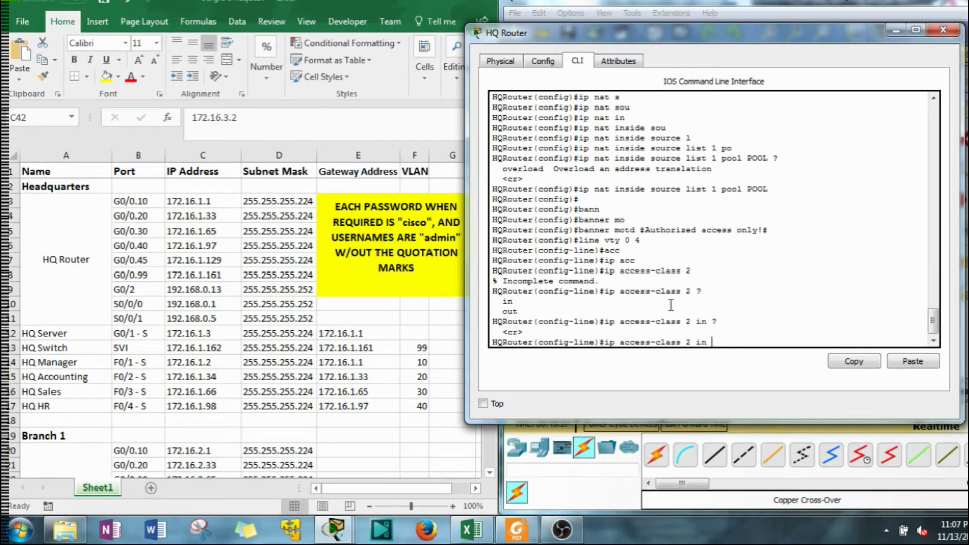
key(Return)
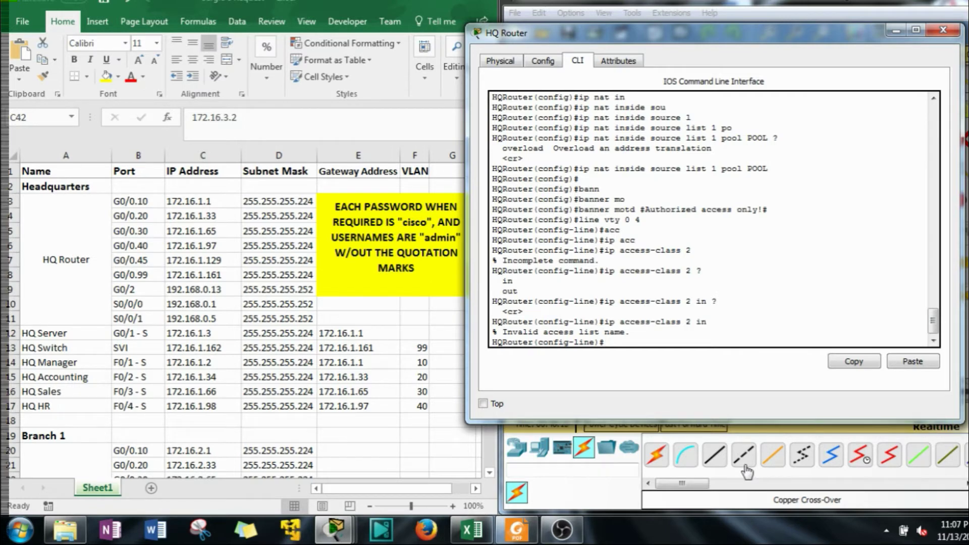
Retry 'ip access-class 2 in', then resubmit it using access list 1
key(Up)
key(Return)
key(Up)
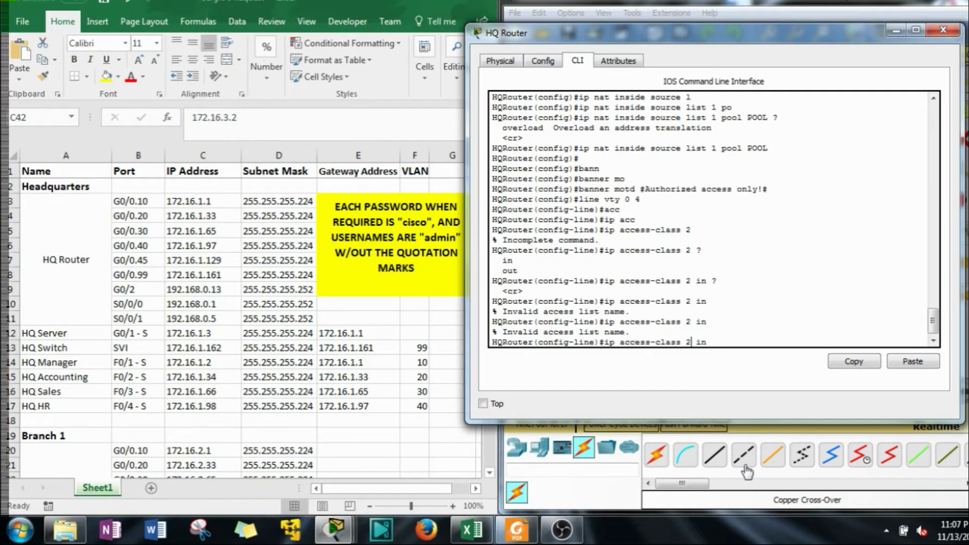
key(BackSpace)
text(1)
key(Return)
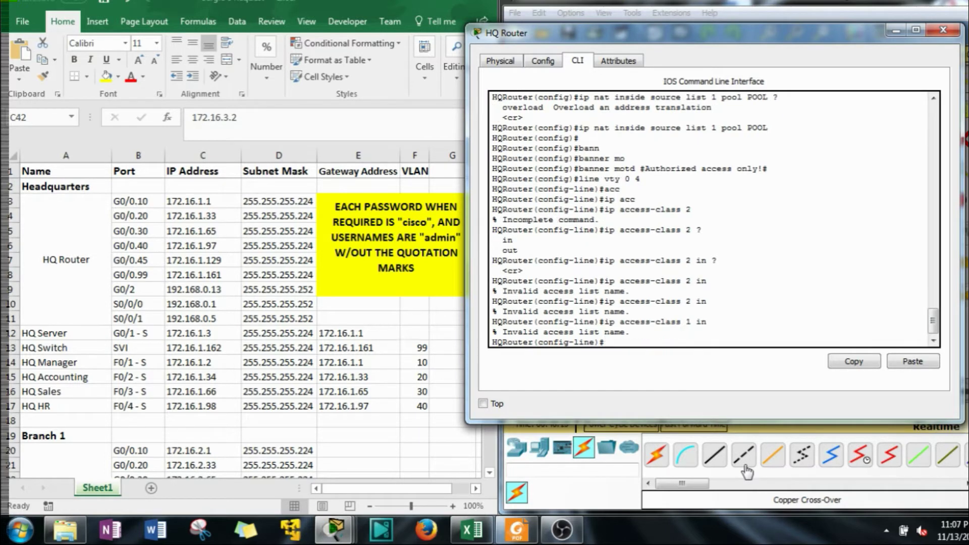
Ask for help on the ip access-class options and review the listed choices
key(Up)
key(BackSpace)
key(BackSpace)
key(BackSpace)
text(?)
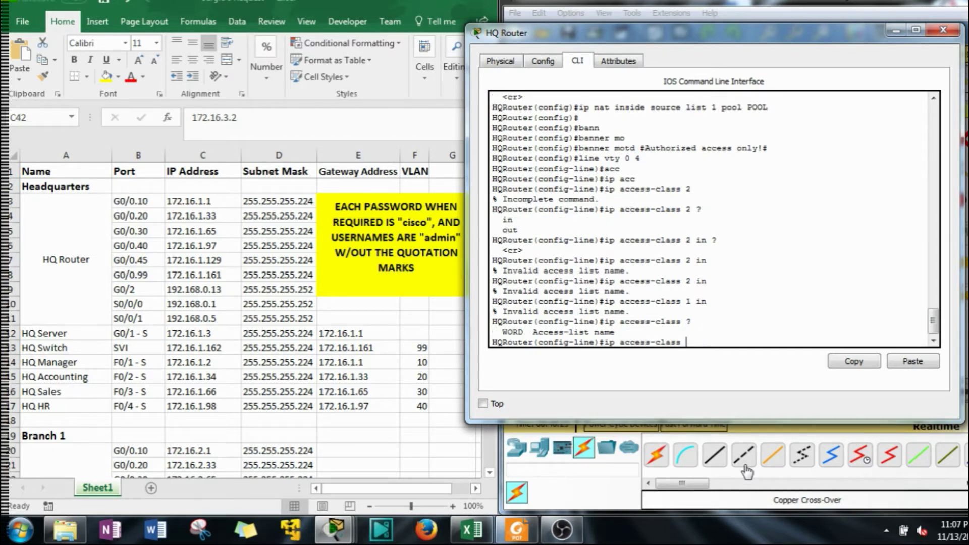
text(1)
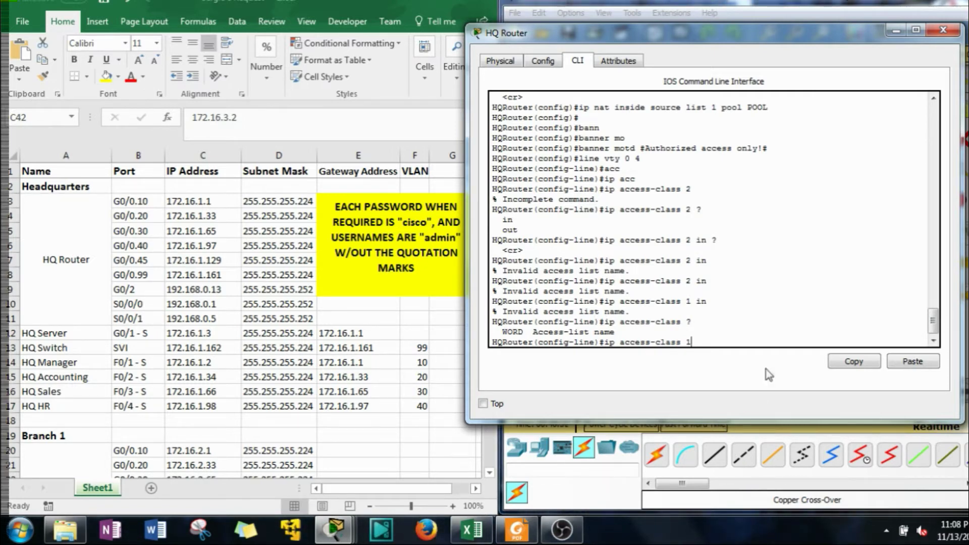
scroll(726, 323, up, 2)
scroll(726, 323, up, 6)
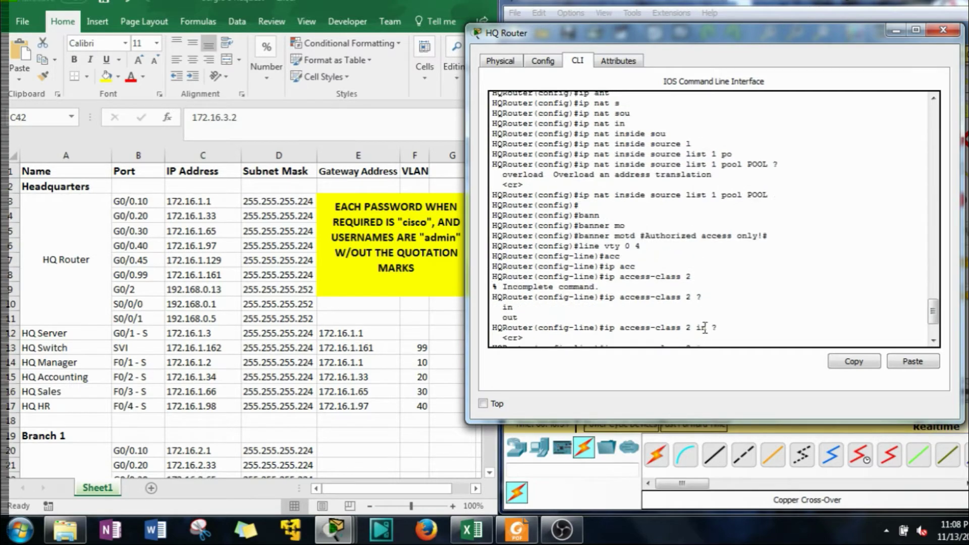
scroll(685, 310, down, 4)
scroll(677, 315, down, 3)
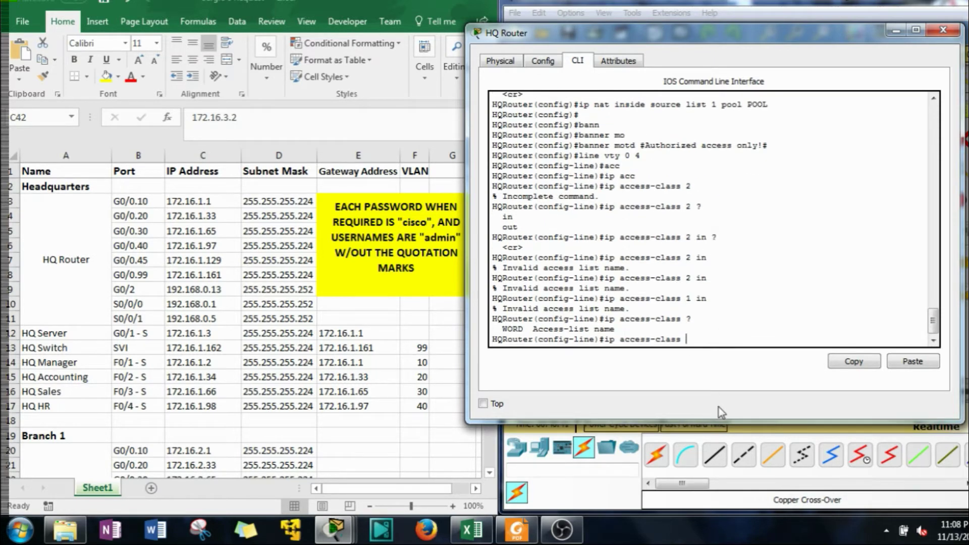
Try Tab-completing 'ac', then list the available line commands with ?
key(BackSpace)
key(BackSpace)
key(BackSpace)
key(BackSpace)
key(BackSpace)
key(BackSpace)
key(BackSpace)
key(BackSpace)
key(BackSpace)
key(BackSpace)
key(BackSpace)
key(BackSpace)
key(BackSpace)
key(BackSpace)
key(BackSpace)
key(BackSpace)
text(ac)
key(Tab)
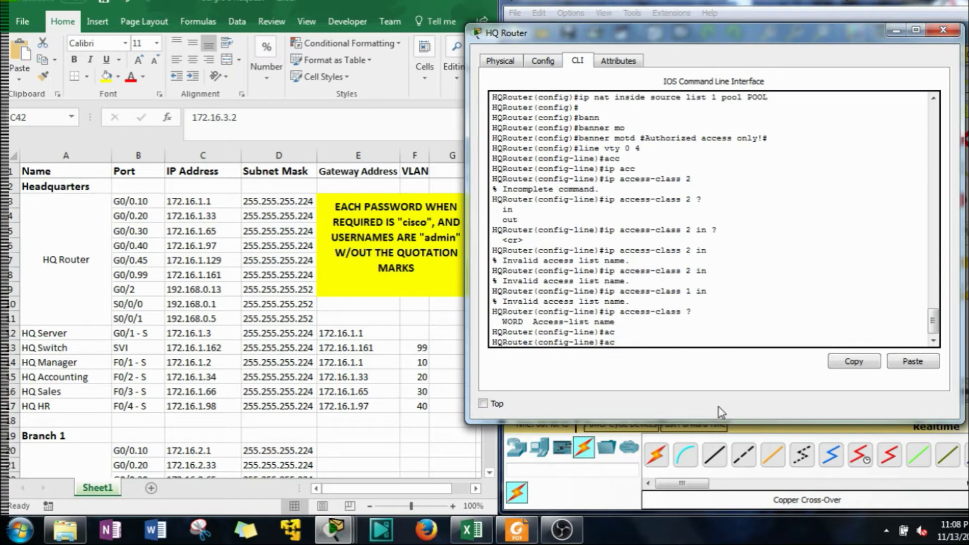
key(Tab)
text(c)
key(Tab)
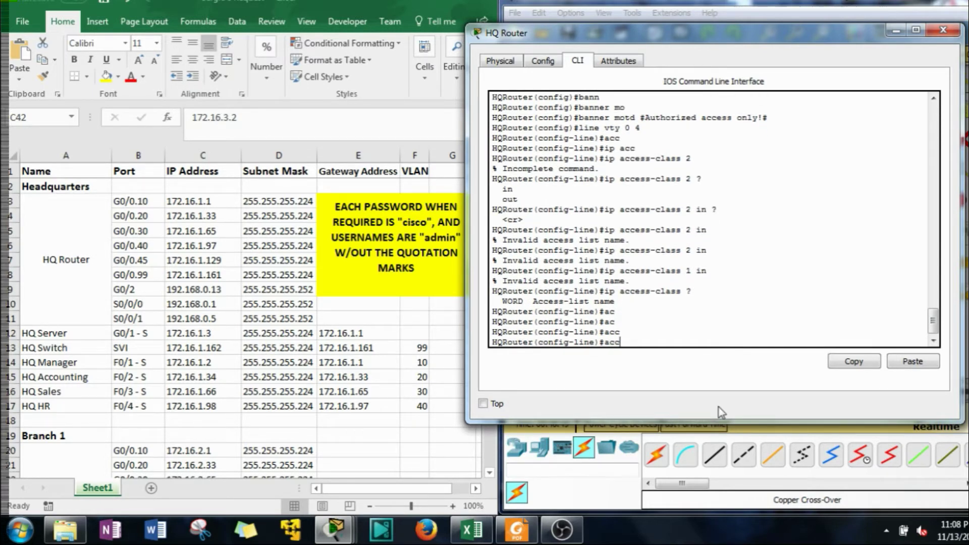
key(BackSpace)
key(BackSpace)
key(BackSpace)
text(?)
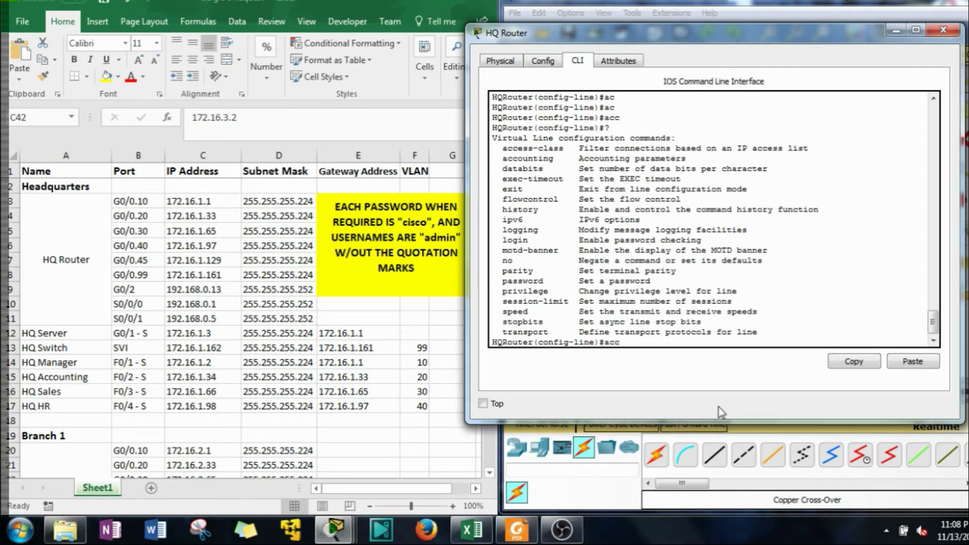
text(acces)
Enter 'access-class 2 in' on the VTY lines, which is accepted without error
key(Tab)
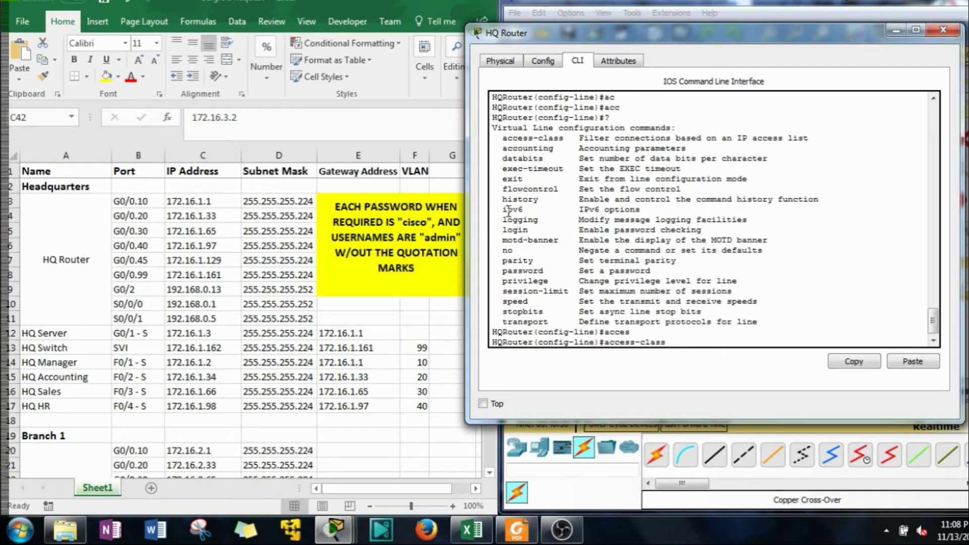
drag(503, 209, 524, 209)
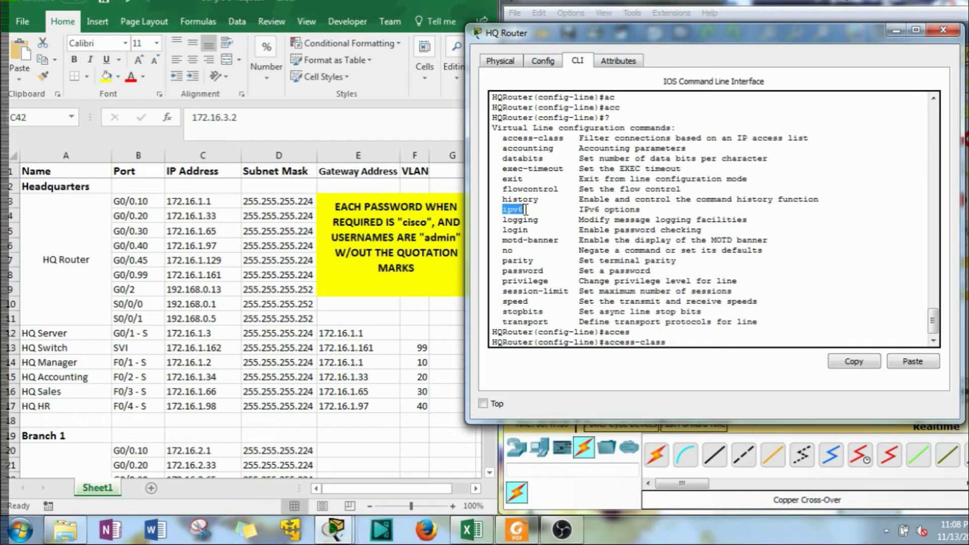
drag(499, 138, 570, 141)
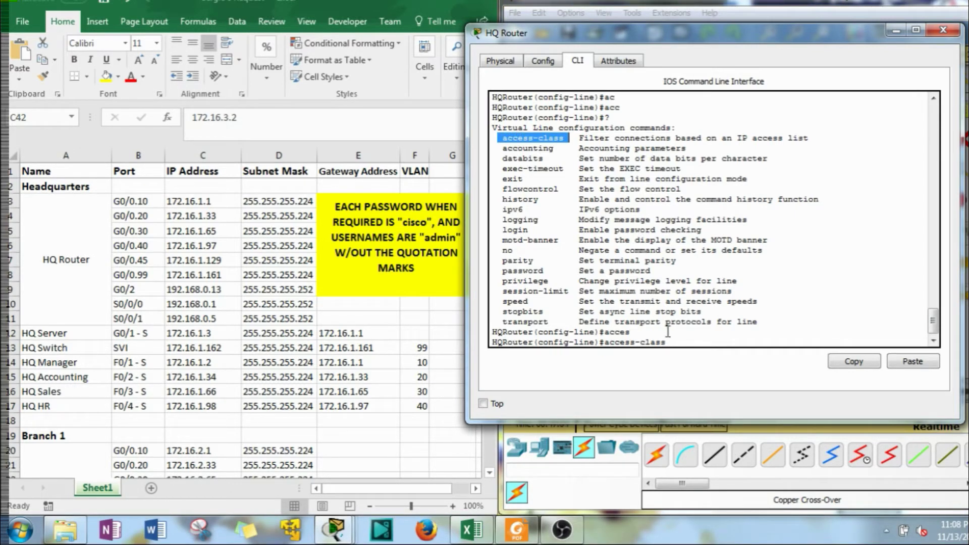
click(681, 343)
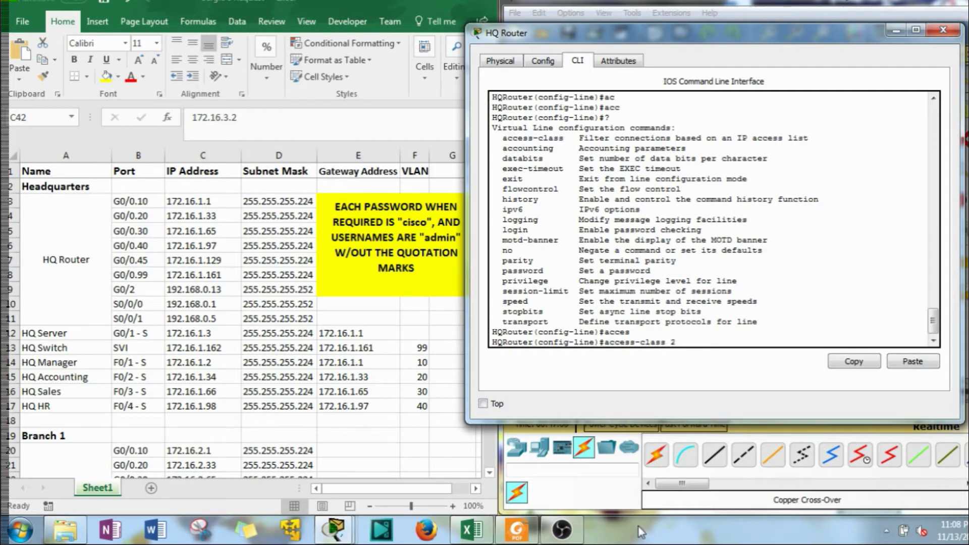
text(in)
key(Return)
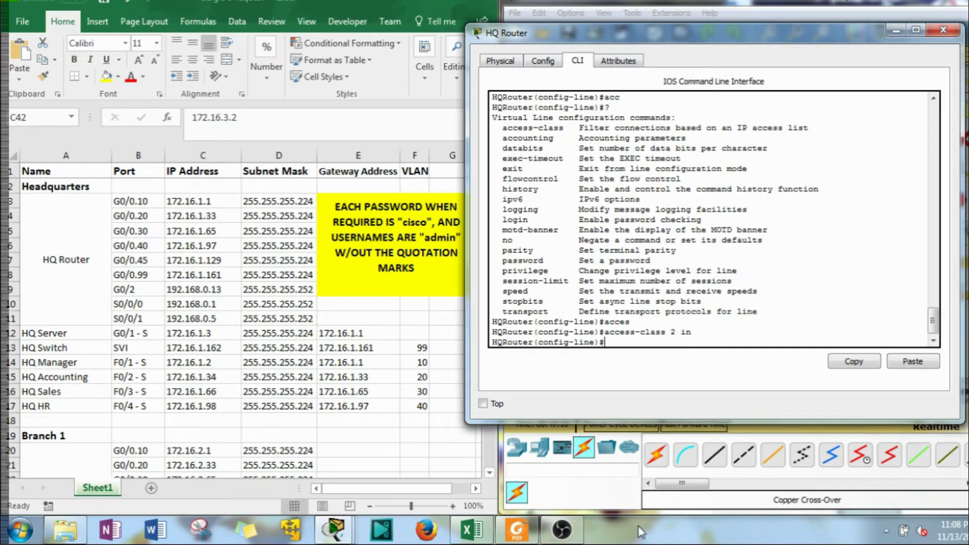
Scroll back to review the three managers' permit host entries in access list 2
scroll(603, 229, up, 4)
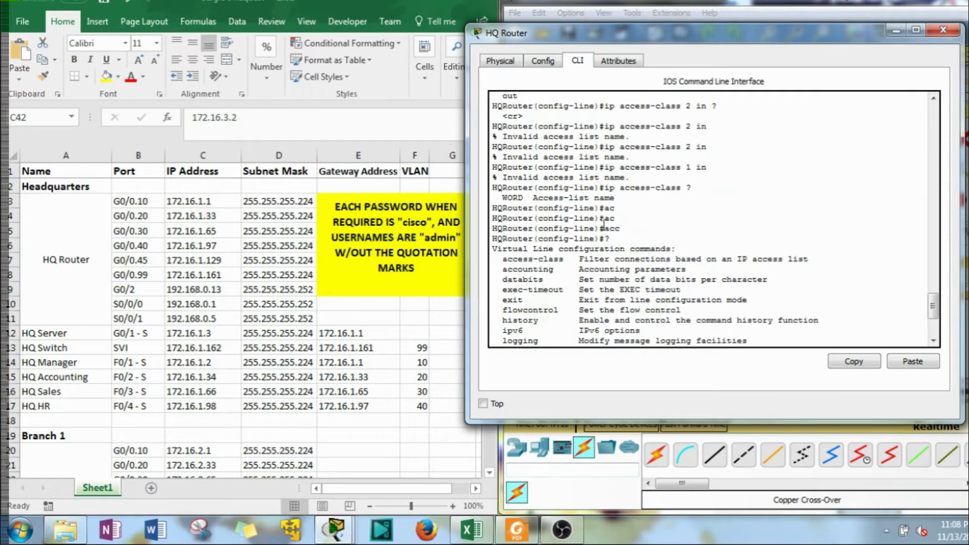
scroll(603, 227, down, 4)
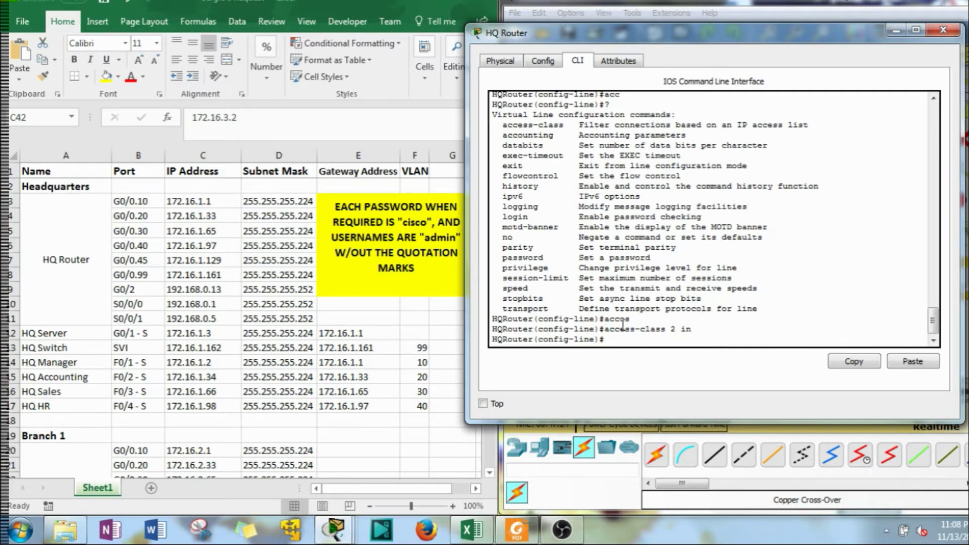
scroll(623, 323, up, 8)
scroll(641, 244, up, 6)
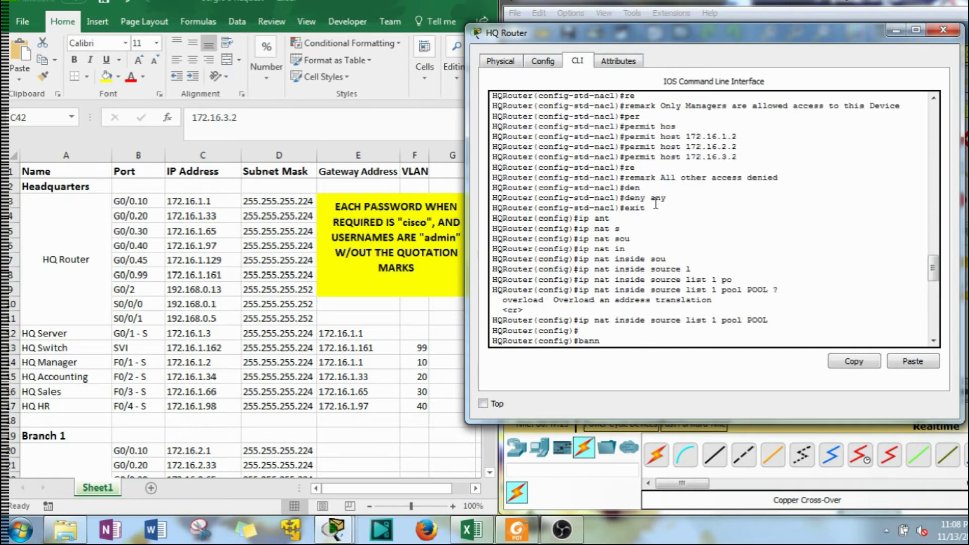
scroll(648, 246, down, 6)
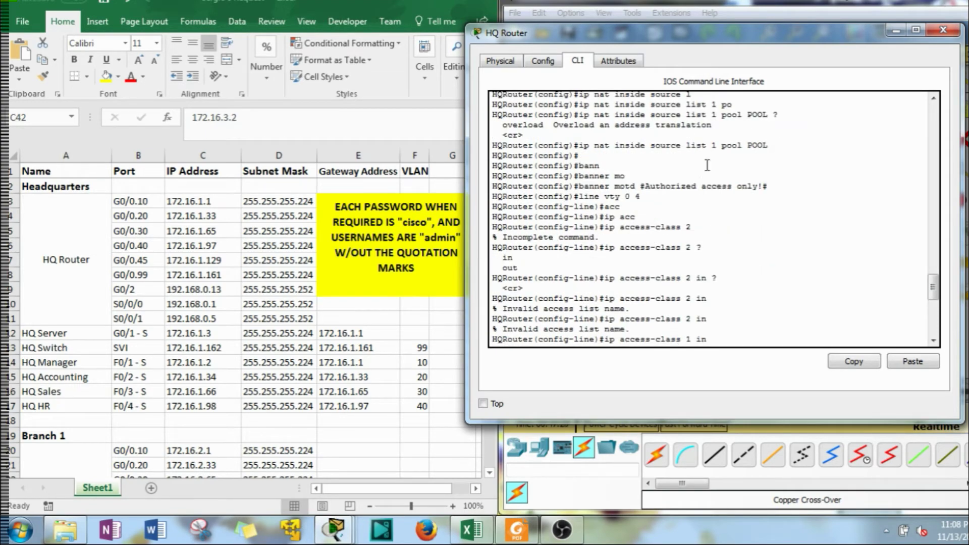
scroll(699, 156, up, 6)
drag(735, 157, 626, 137)
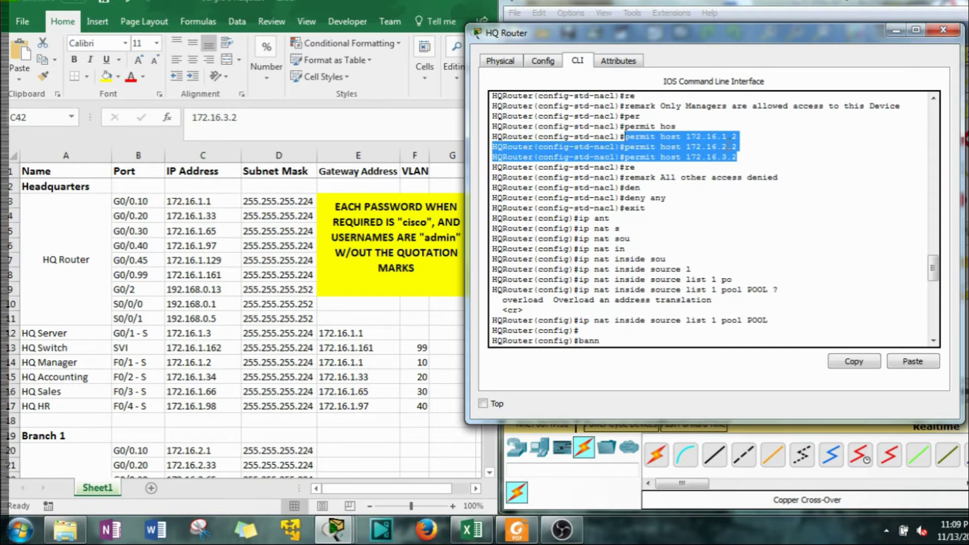
scroll(659, 225, down, 6)
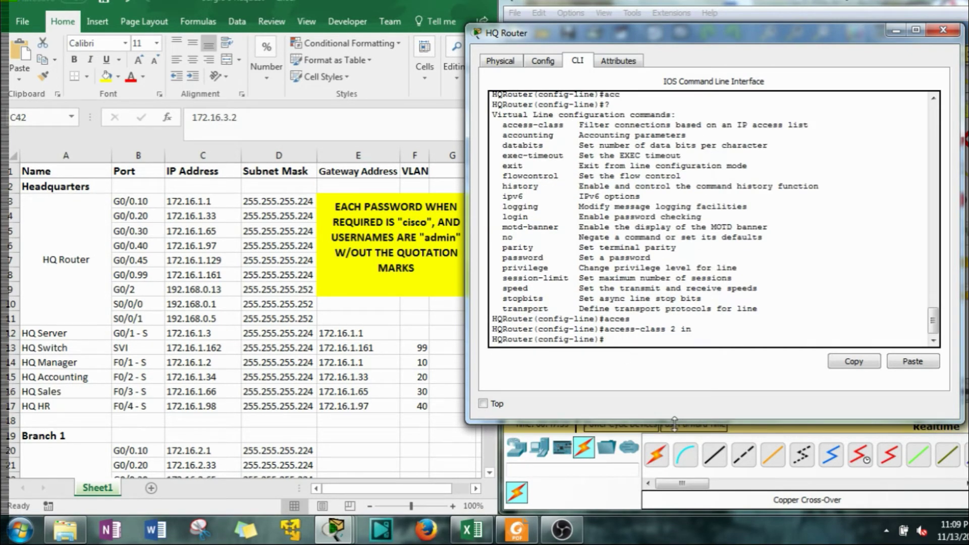
Restrict the VTY lines to SSH only with 'transport input ssh'
key(Tab)
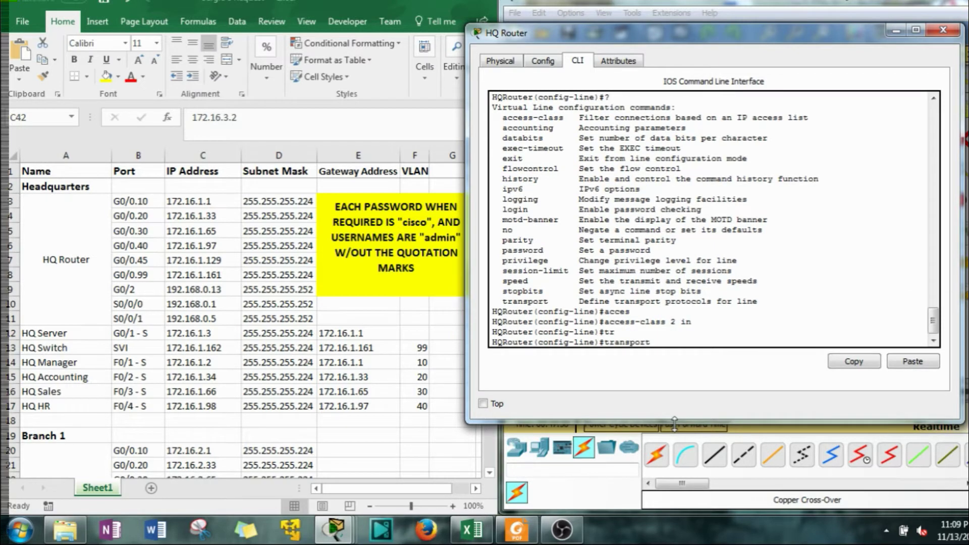
text(ss)
key(Tab)
key(Tab)
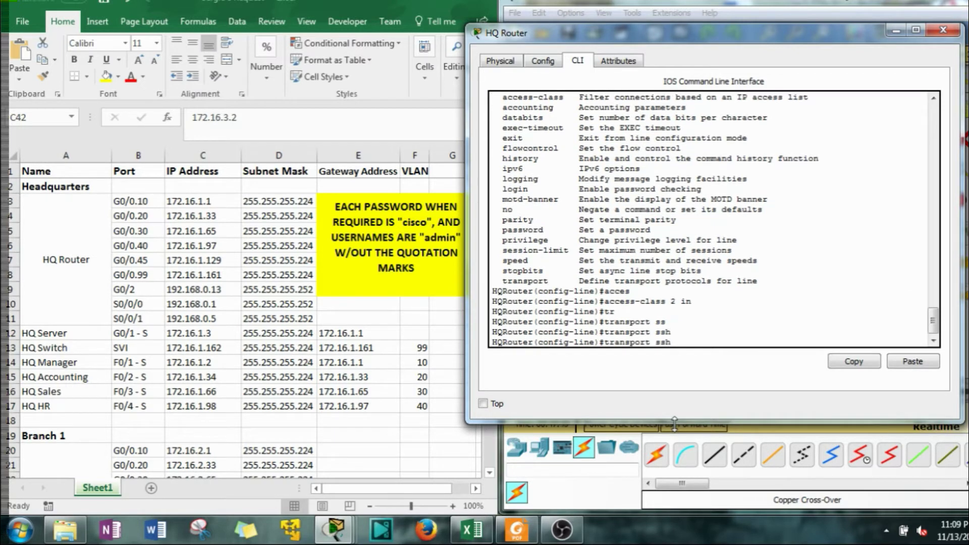
text(in)
key(Tab)
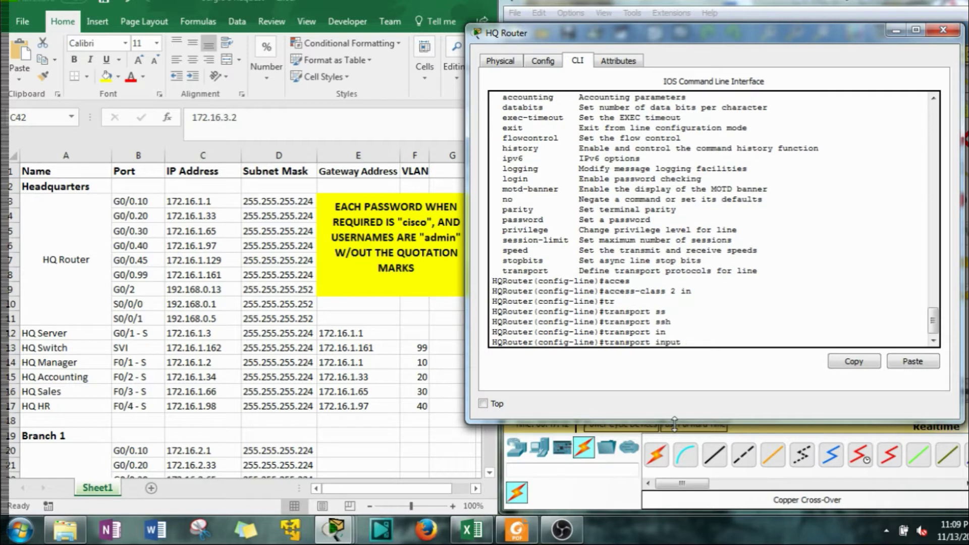
text(ss)
key(Tab)
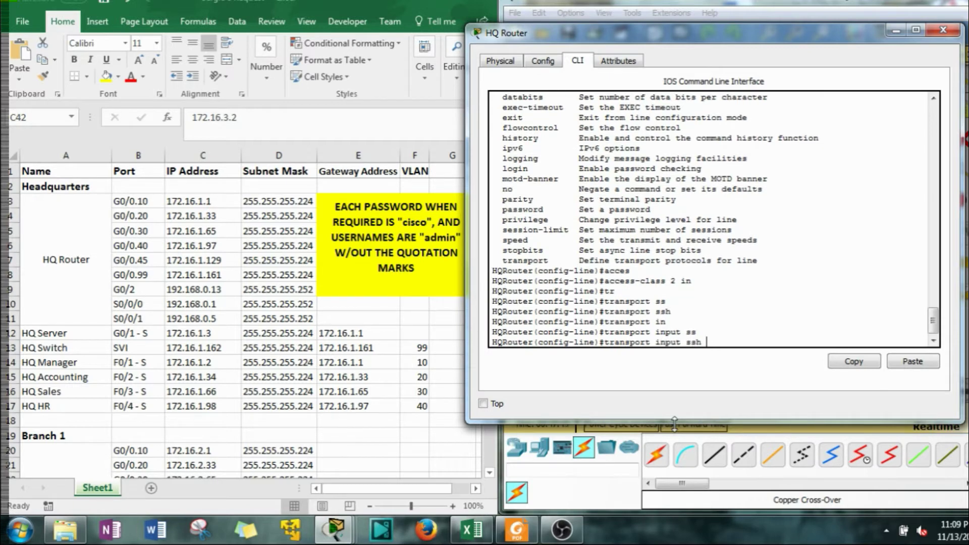
key(Return)
Exit to privileged mode and save with 'copy run startup-config'
text(er(config-line)#e)
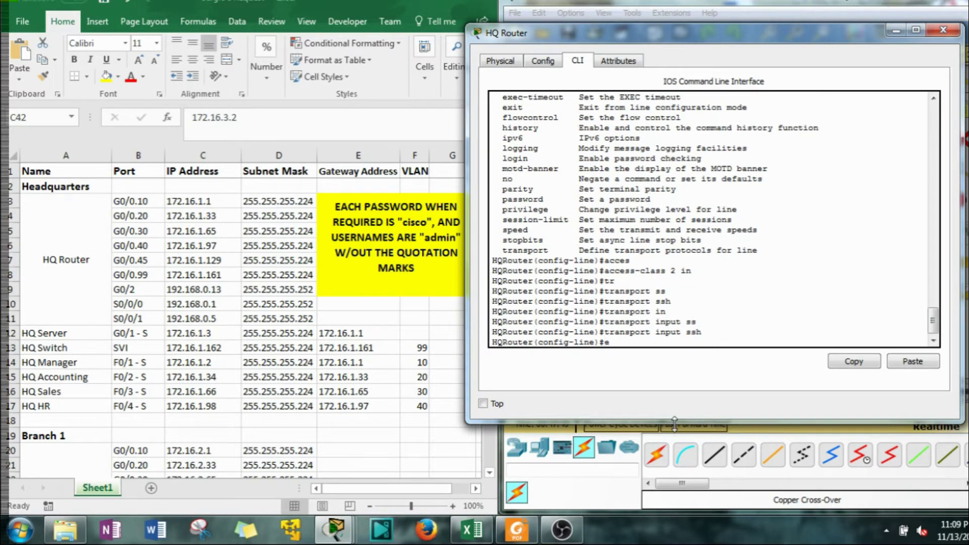
text(xit)
key(Return)
text(exit)
key(Return)
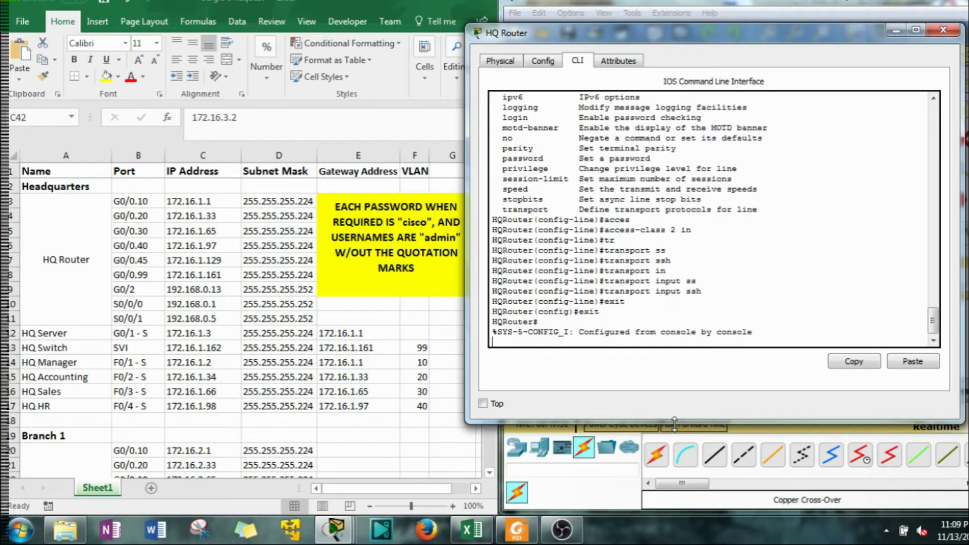
key(Return)
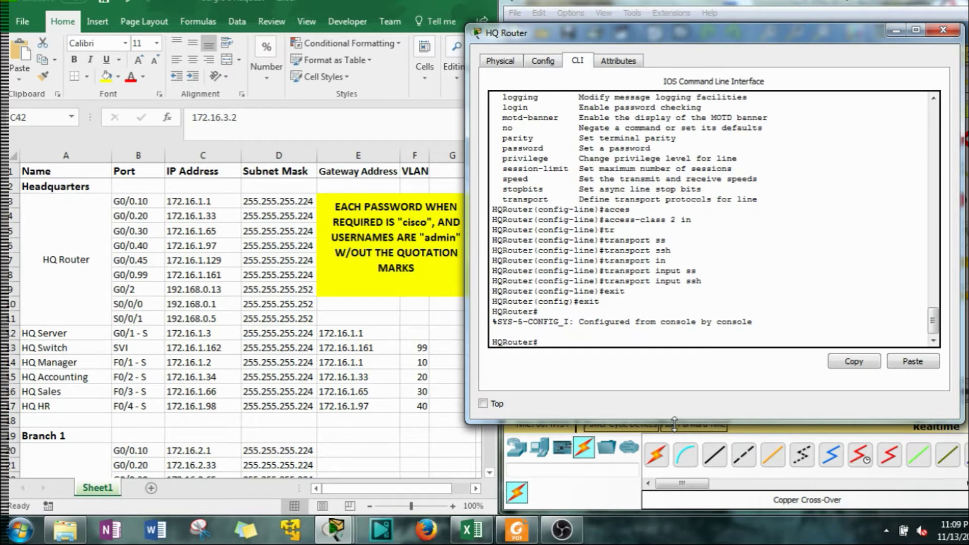
text(copy run st)
key(Tab)
key(Return)
key(Return)
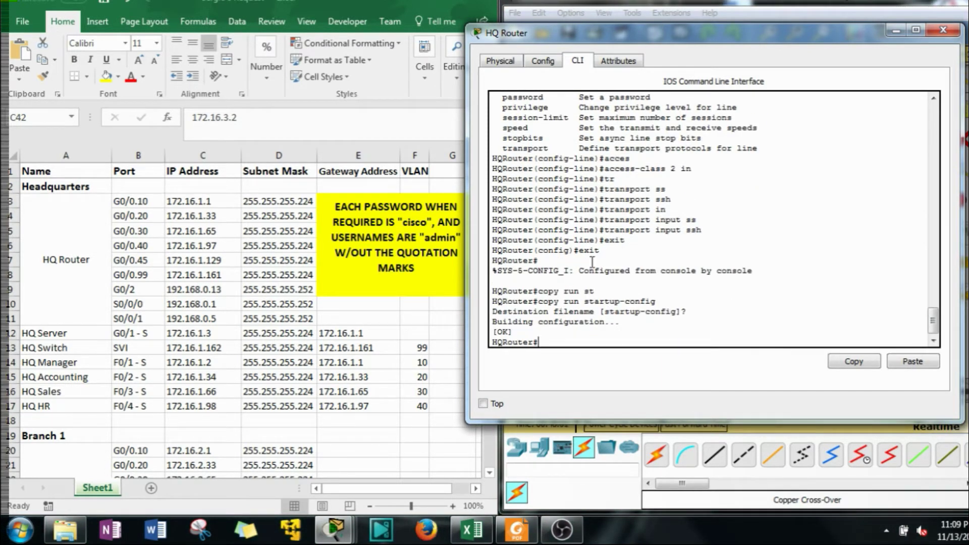
Create a desktop text document named Router, open it in Notepad, and minimize it
drag(656, 33, 192, 20)
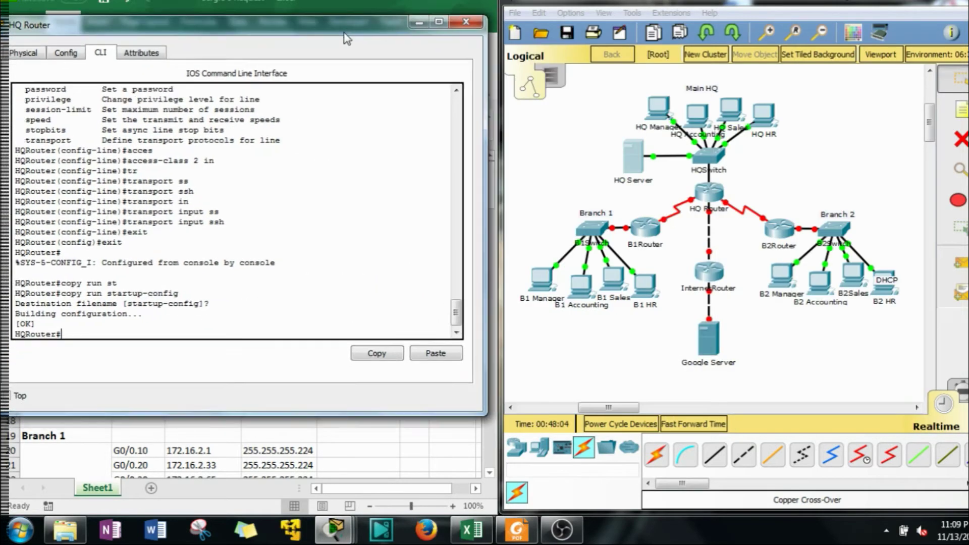
right_click(655, 534)
drag(807, 1, 808, 27)
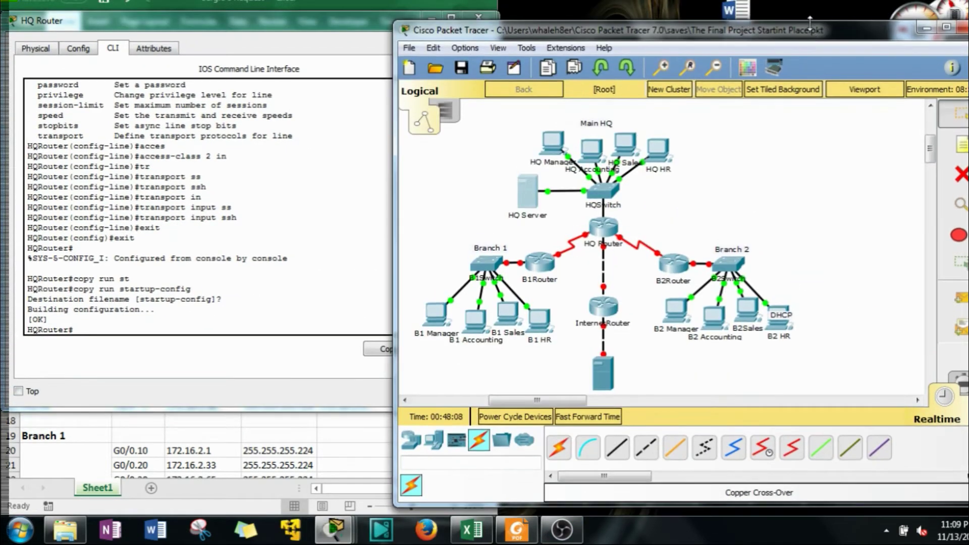
right_click(812, 11)
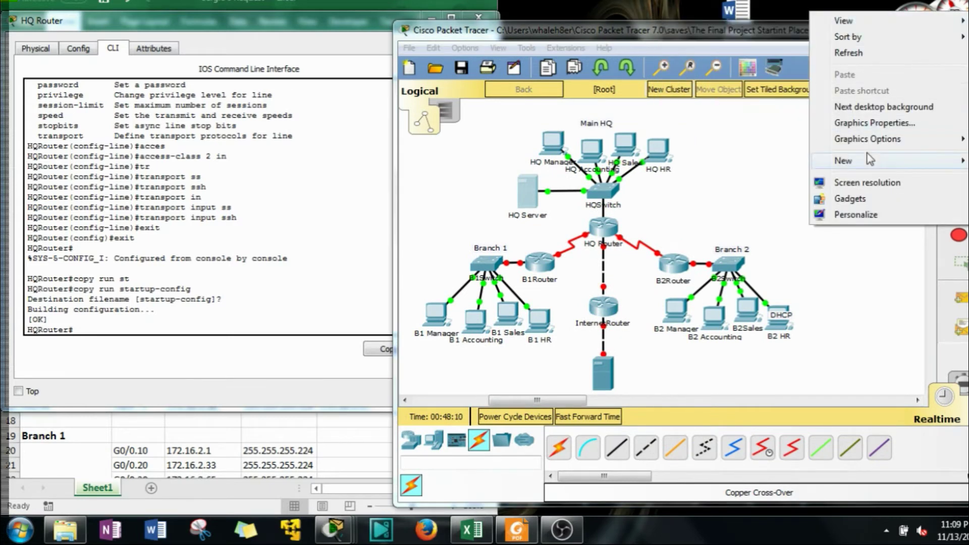
mouse_move(860, 160)
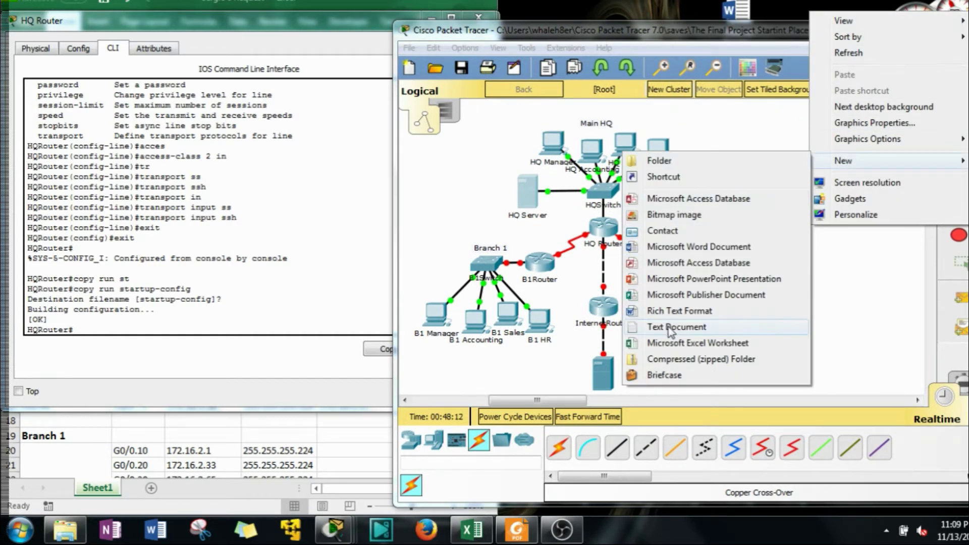
click(691, 327)
drag(823, 34, 816, 78)
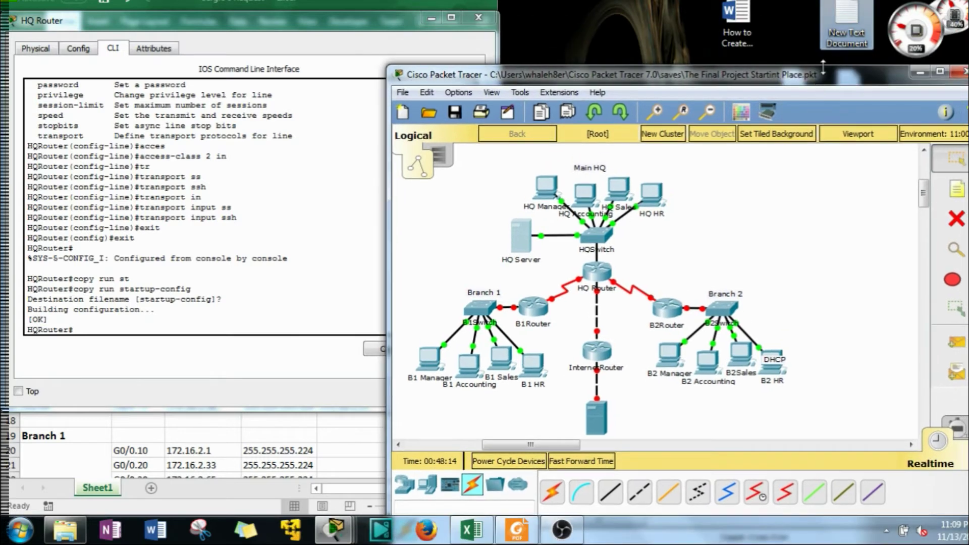
double_click(844, 46)
click(844, 48)
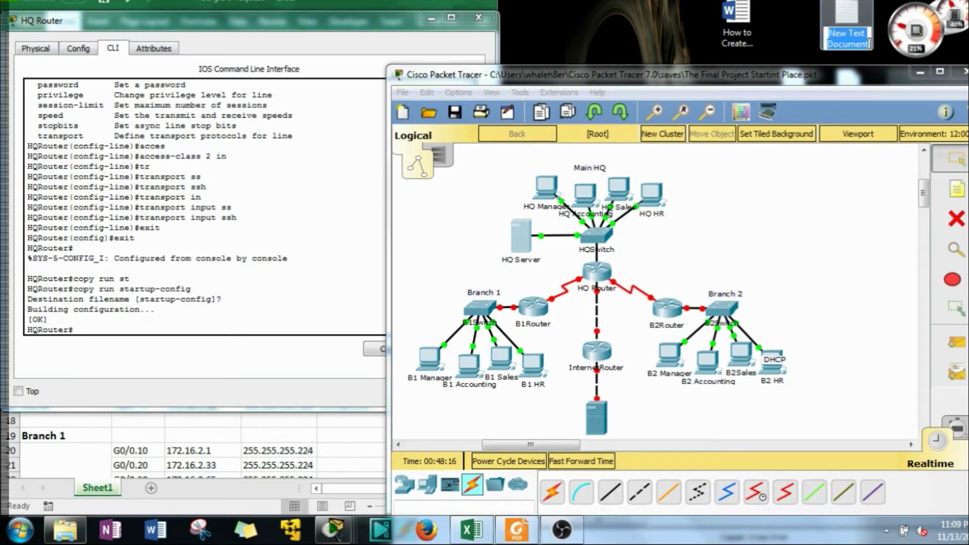
text(Rou)
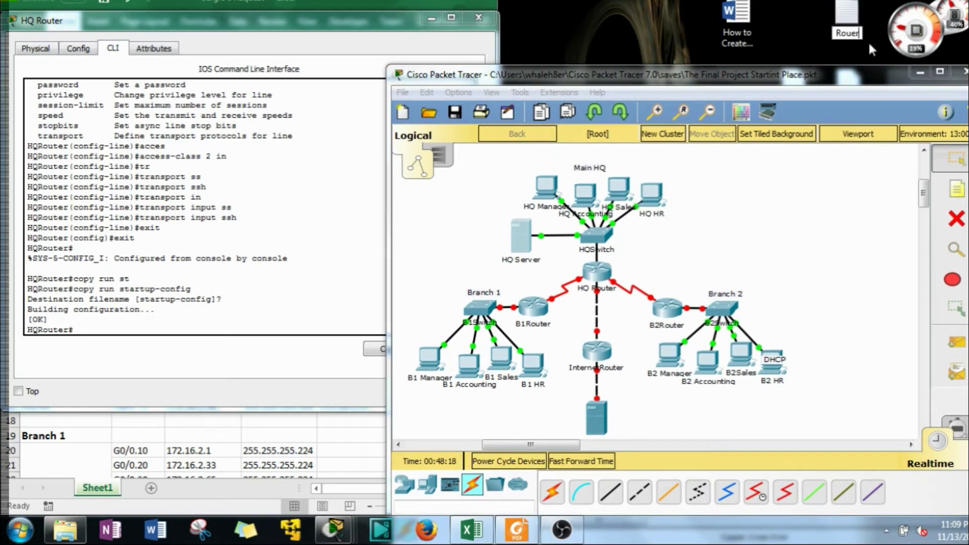
text(ter)
key(Return)
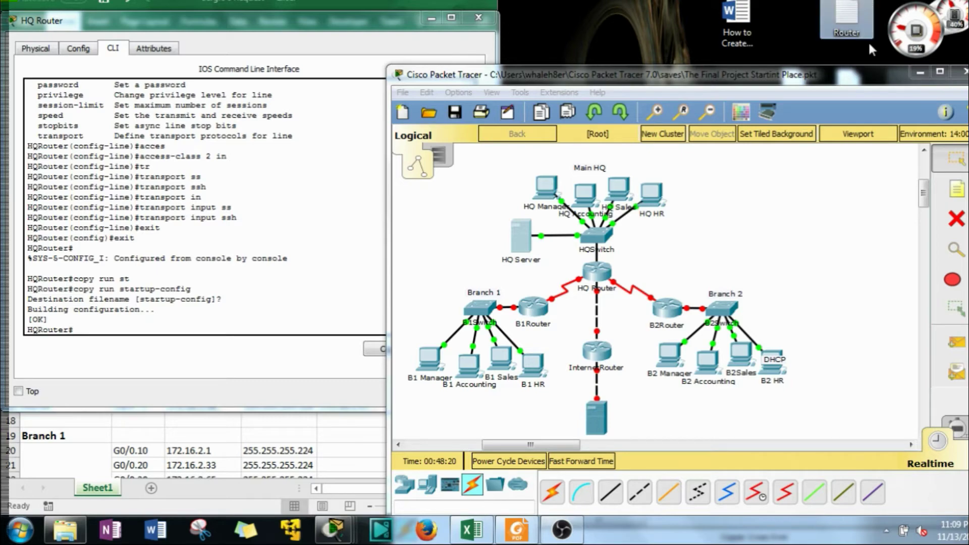
double_click(853, 22)
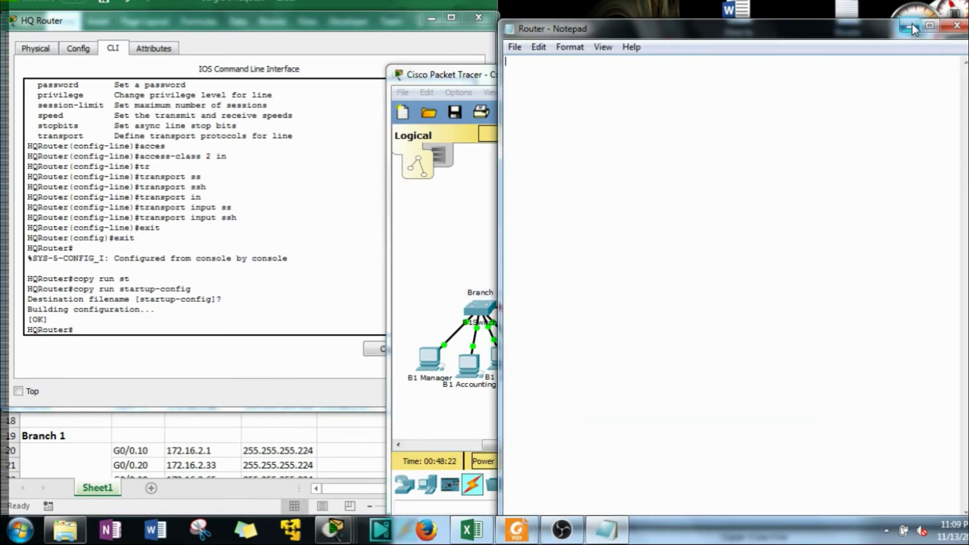
click(911, 28)
Create a second text document named Switch, open it in Notepad, and minimize it
right_click(795, 22)
mouse_move(840, 190)
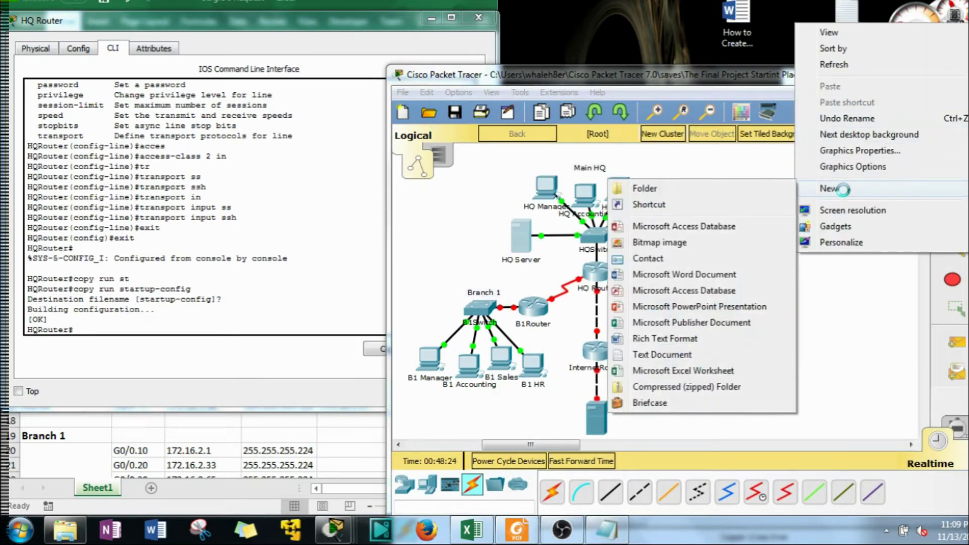
click(661, 355)
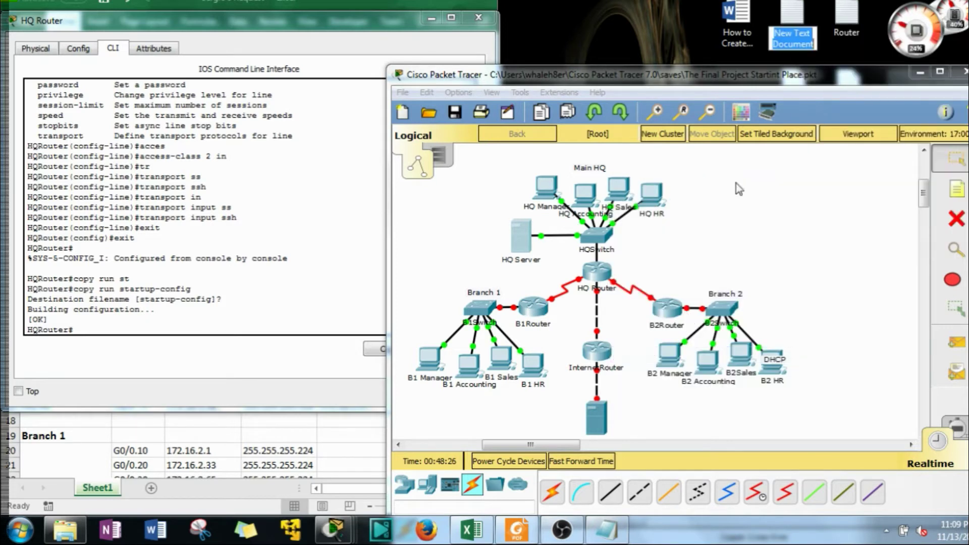
text(Switch)
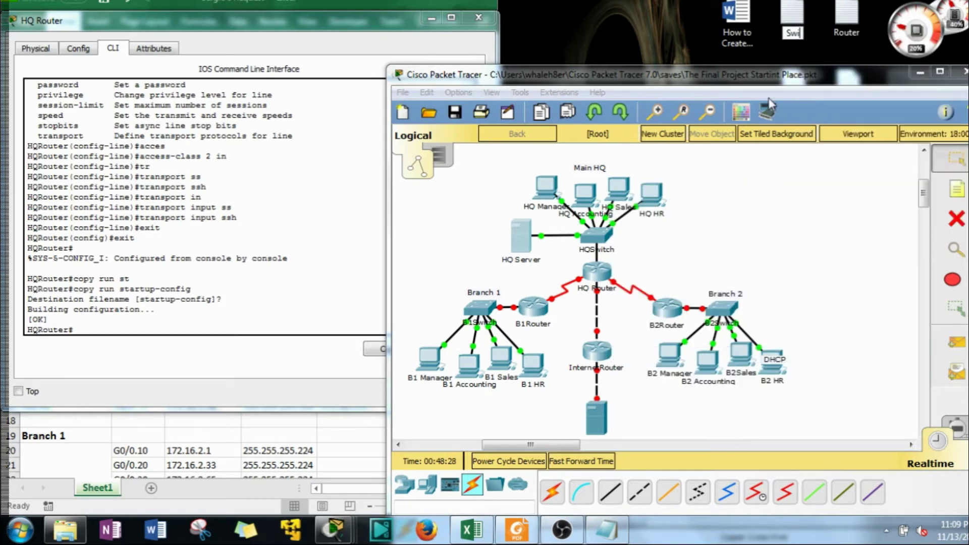
key(Return)
double_click(796, 23)
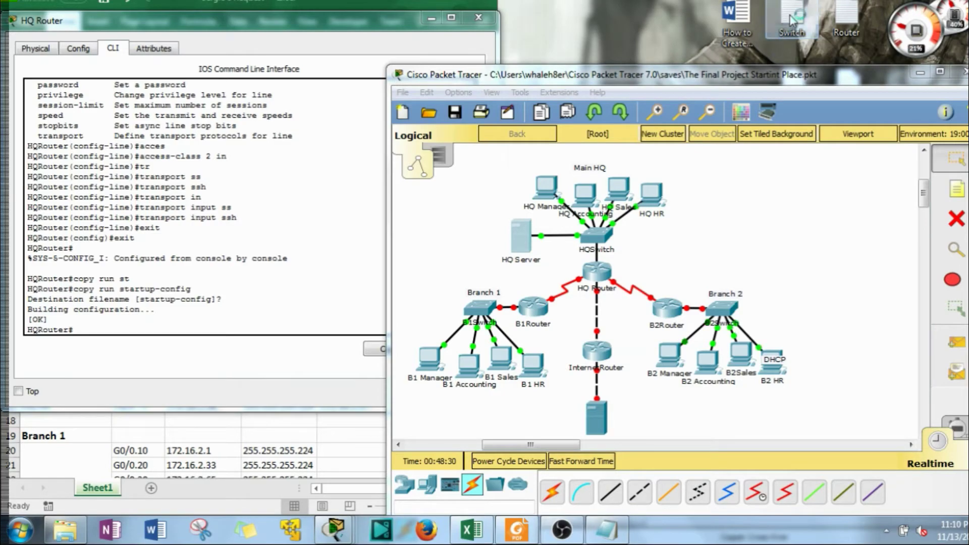
click(912, 28)
drag(763, 72, 911, 79)
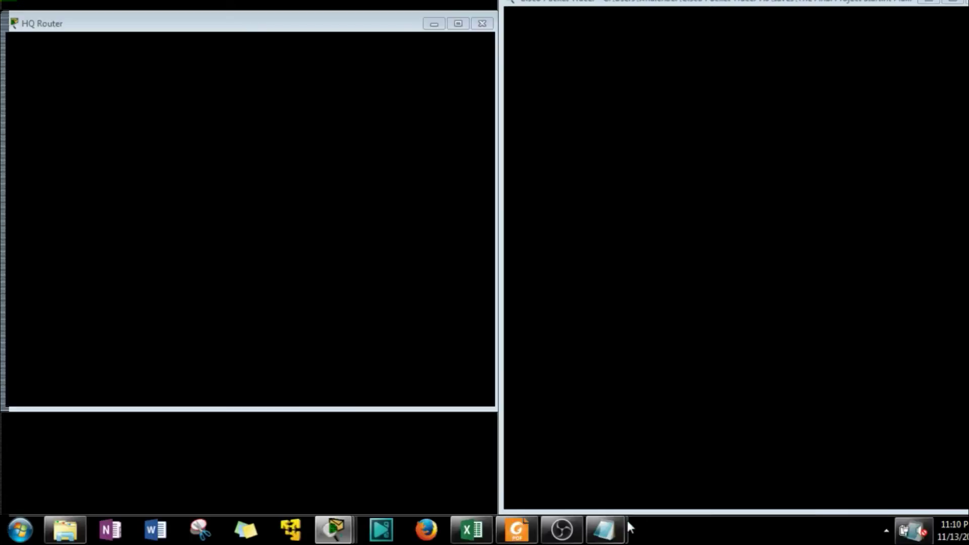
Dismiss the window manager error, save the project, and show Router Notepad beside the console
click(627, 523)
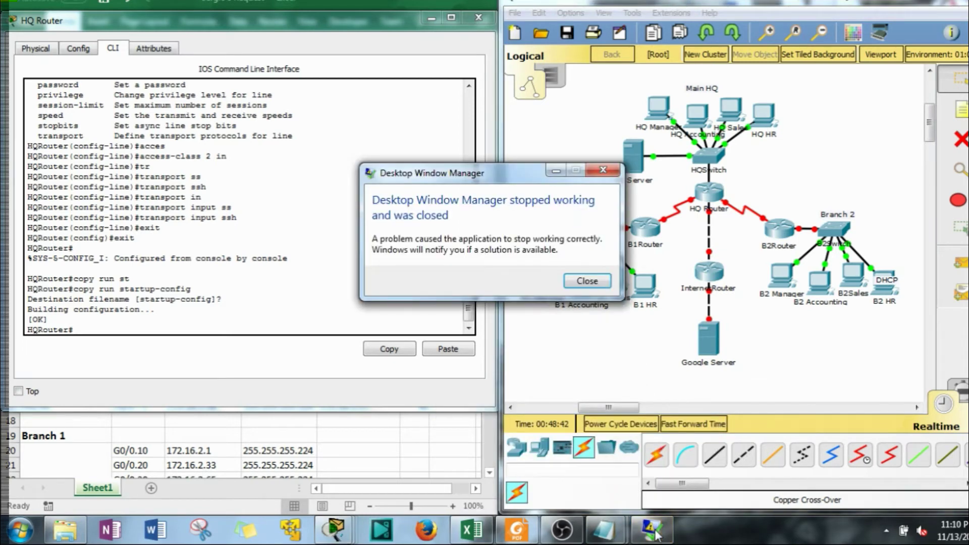
click(587, 280)
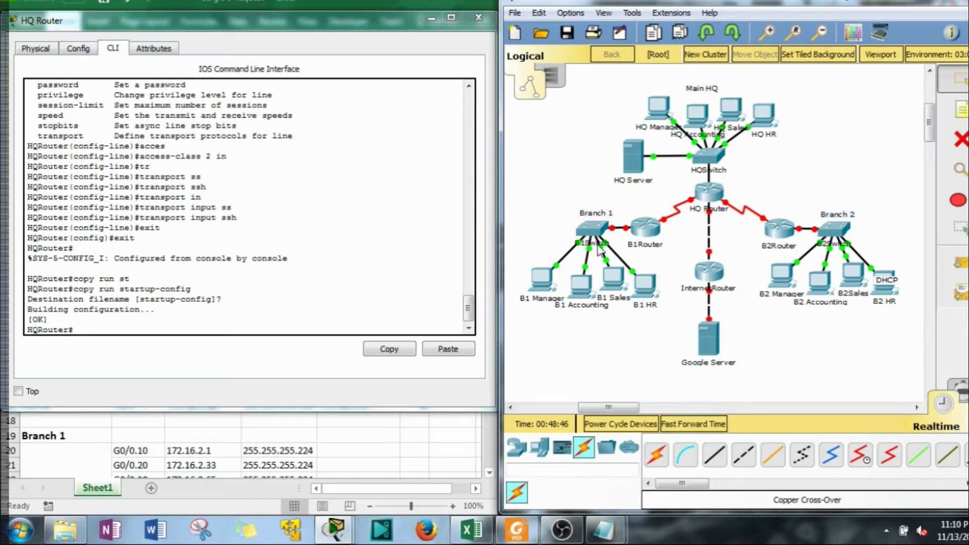
click(514, 12)
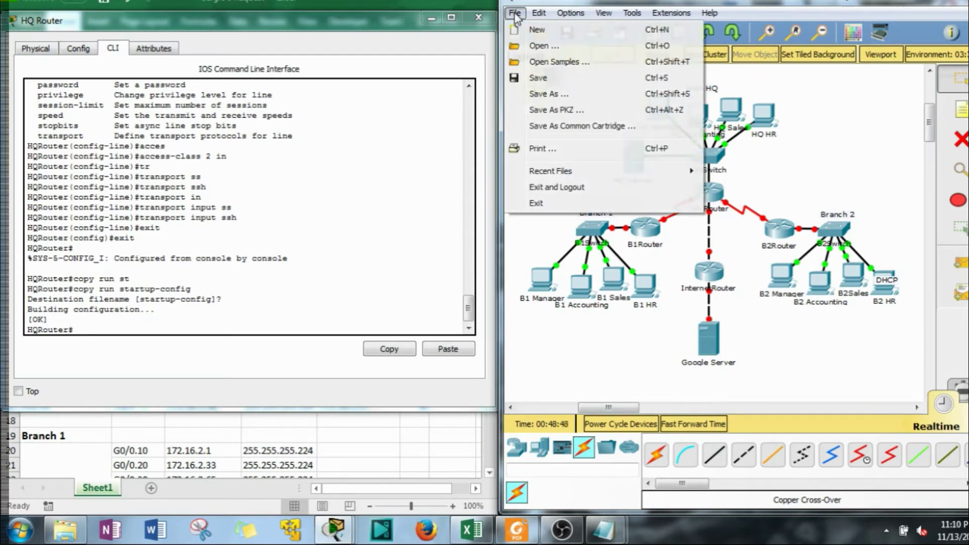
click(542, 78)
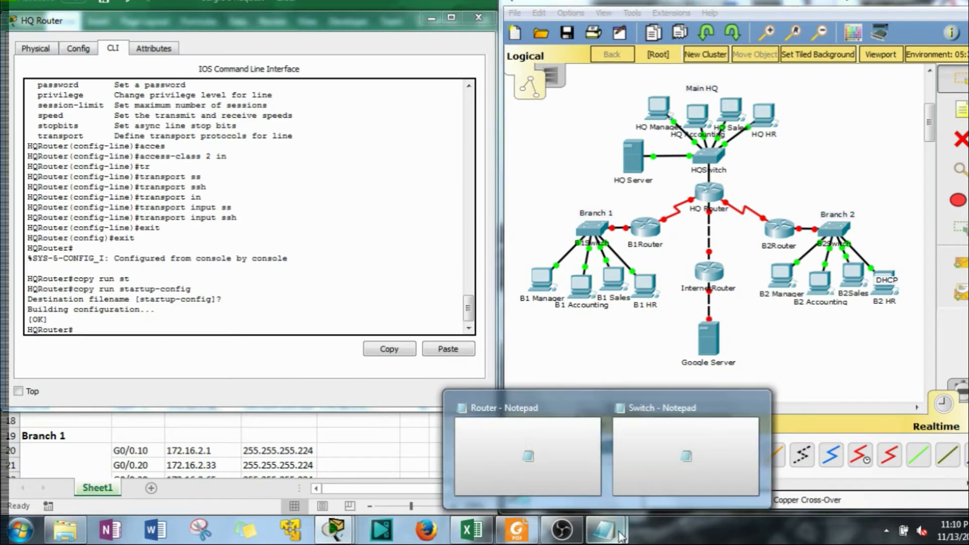
click(560, 445)
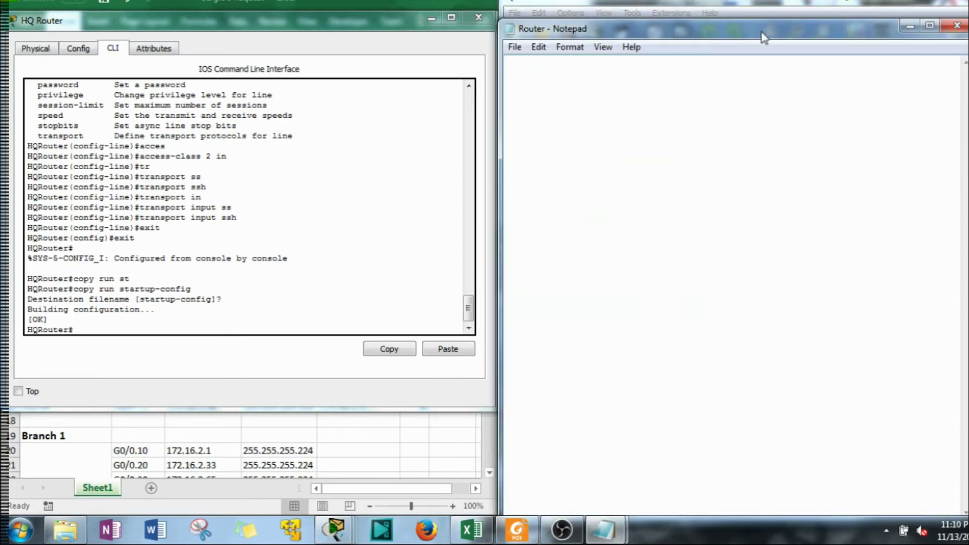
click(381, 278)
Display the HQ Router's running configuration with 'sho run', paging to the end
scroll(158, 307, down, 1)
drag(129, 320, 121, 326)
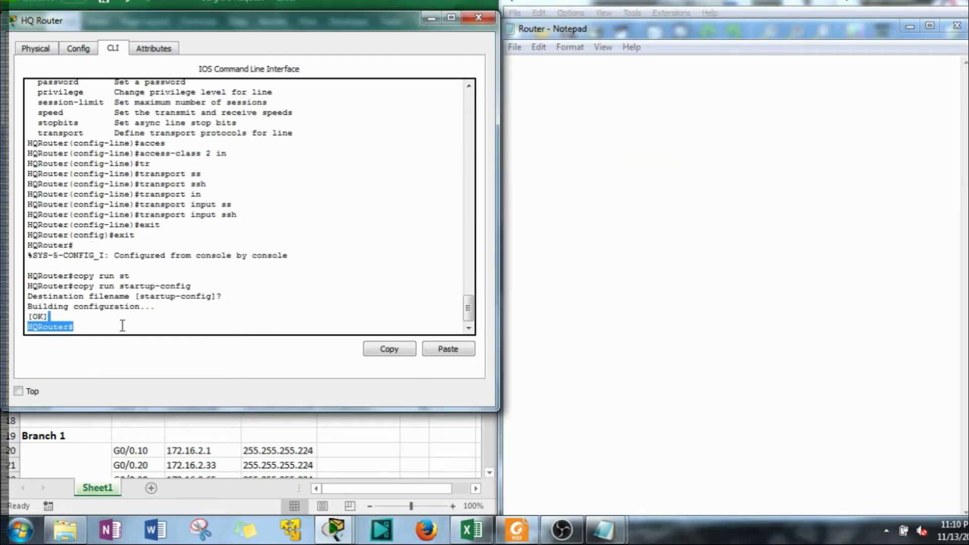
click(122, 329)
text(s)
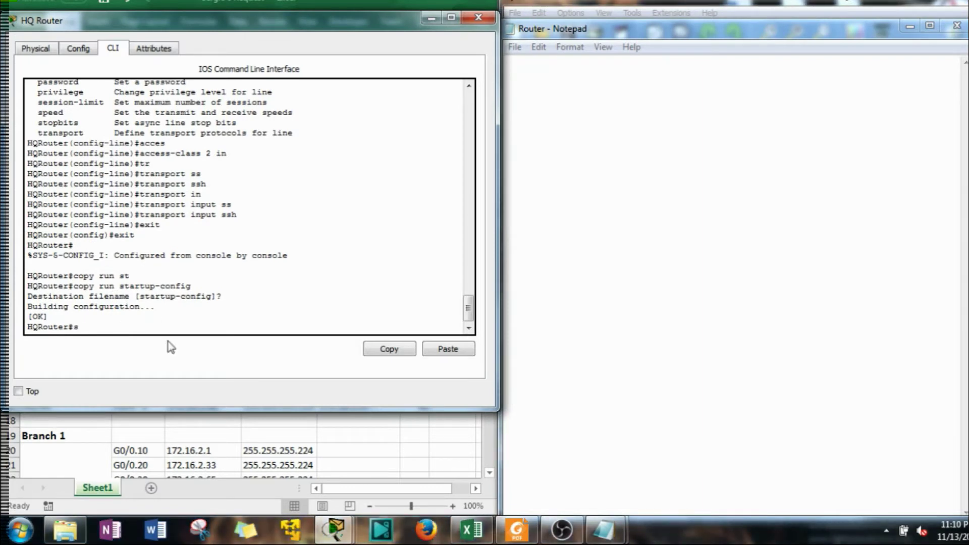
text(ho run)
key(Return)
key(space)
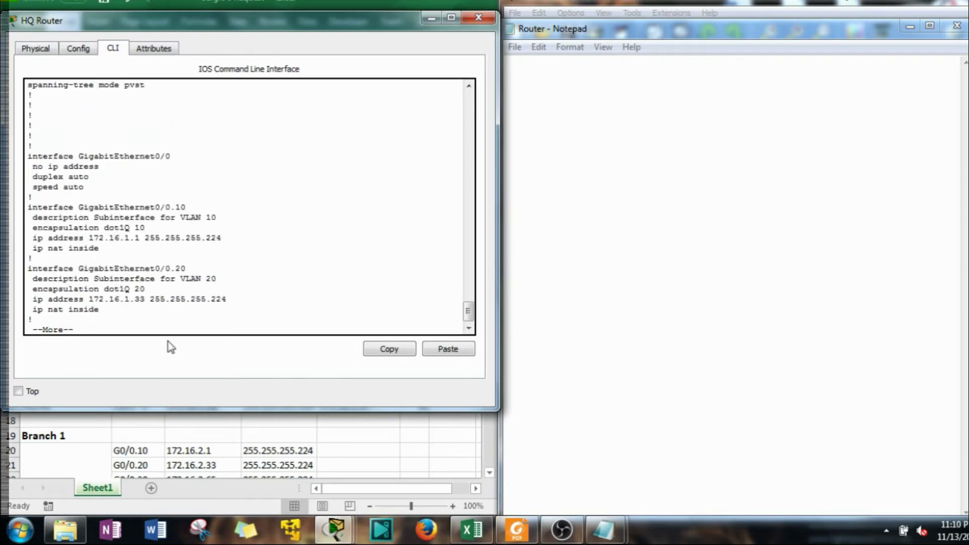
key(space)
key(space)
key(space)
Review the login setting under line vty 0 4, then enter global configuration mode
scroll(142, 282, up, 15)
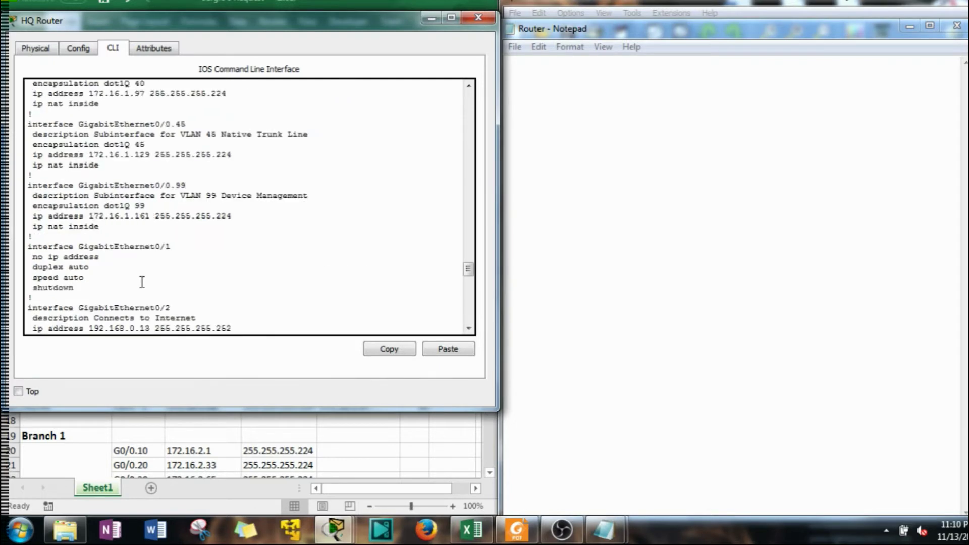
scroll(142, 281, up, 20)
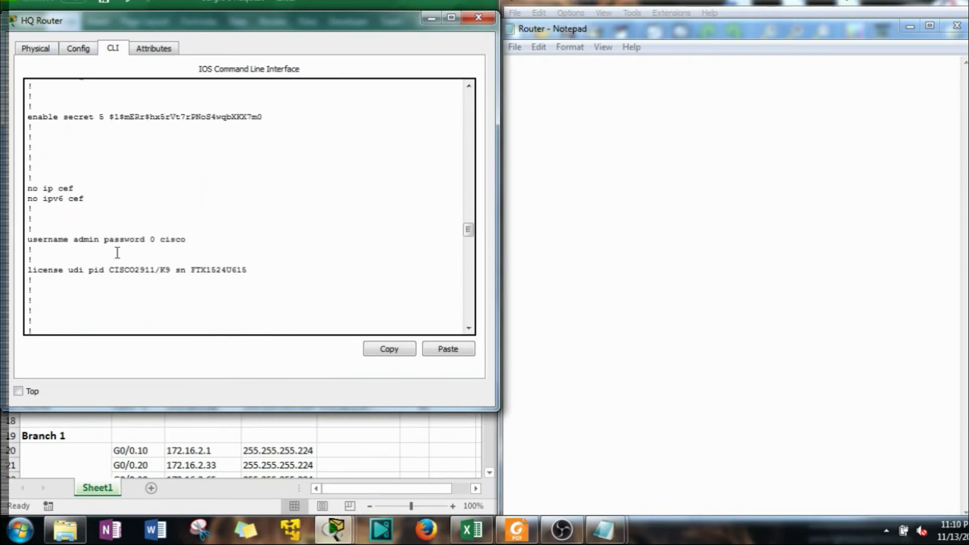
scroll(72, 177, up, 3)
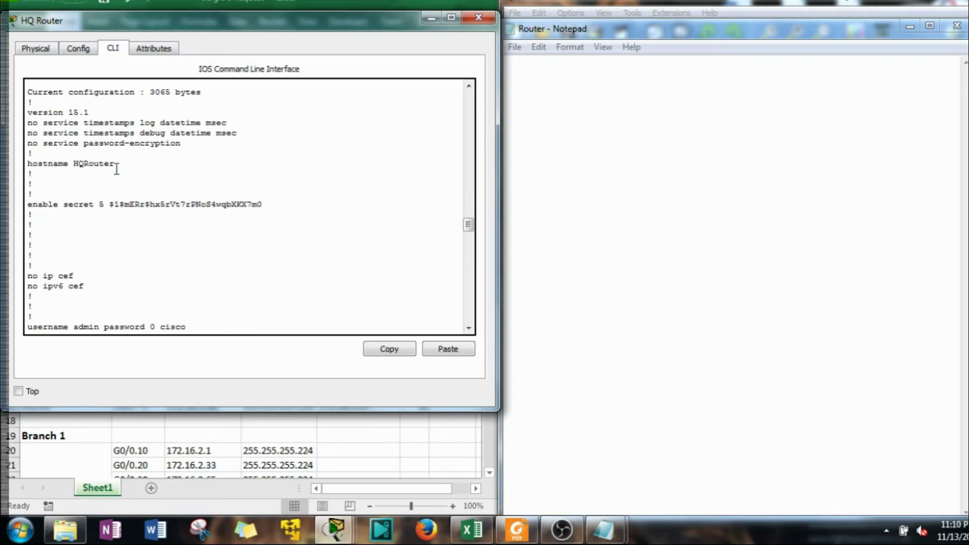
scroll(116, 169, down, 20)
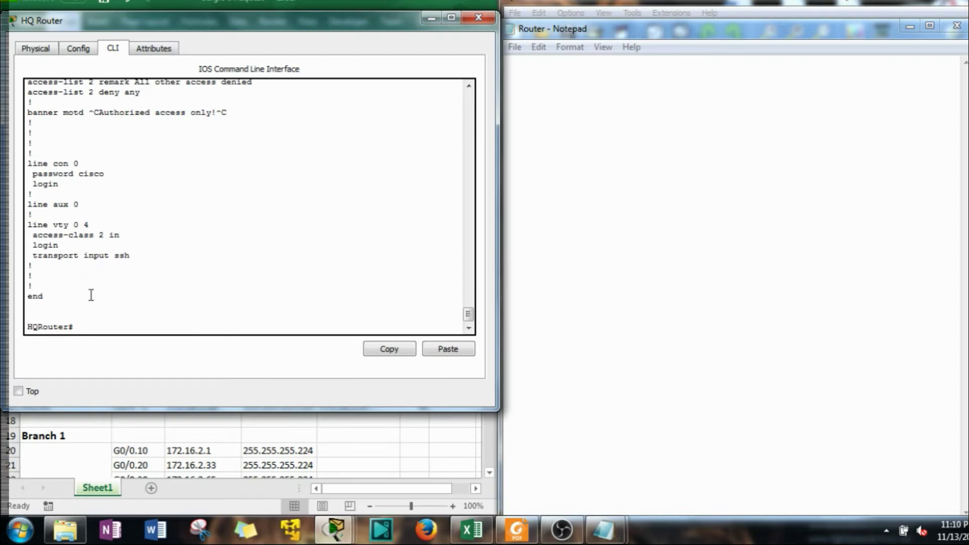
drag(68, 248, 33, 250)
click(53, 250)
click(125, 329)
key(Return)
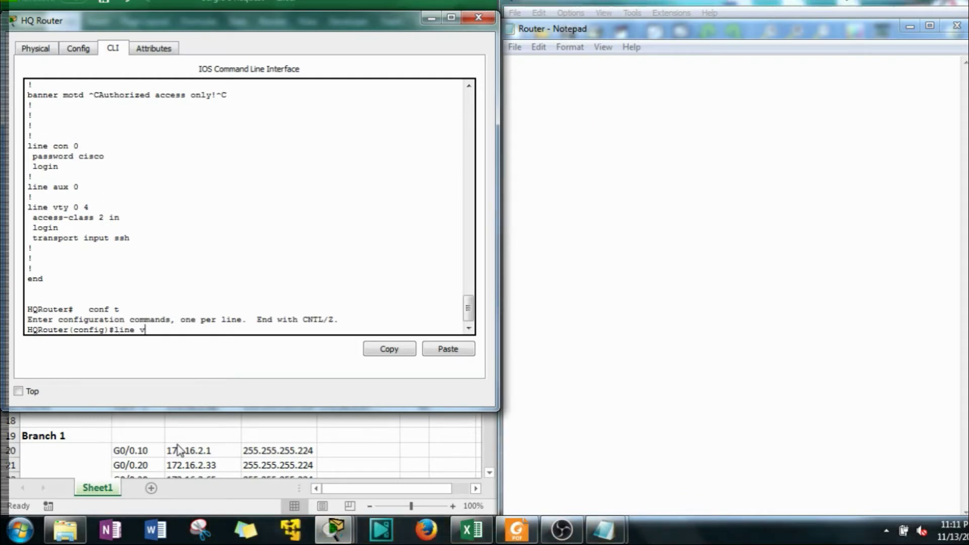
Set login local on line vty 0 4 and exit line configuration
text(line vty 0 4)
key(Return)
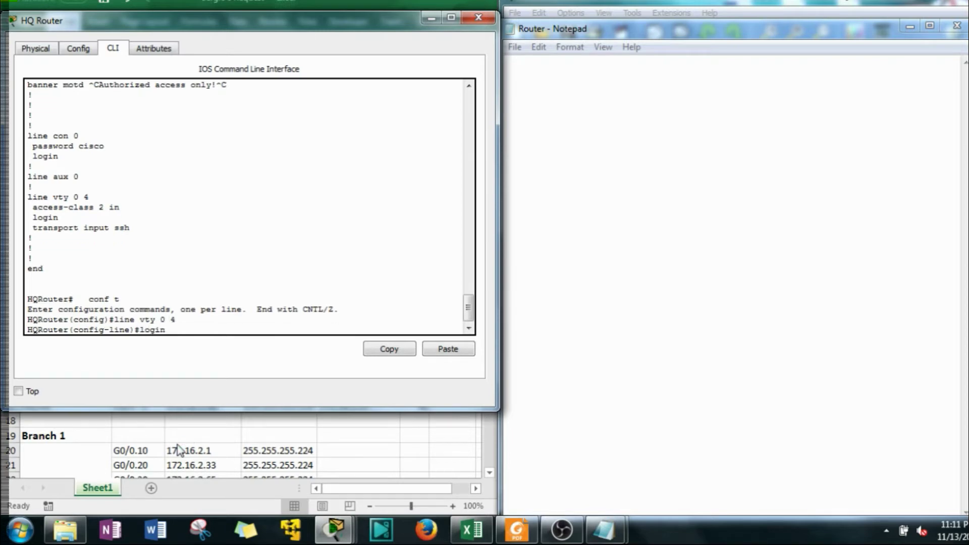
text(login loc)
key(Tab)
key(Return)
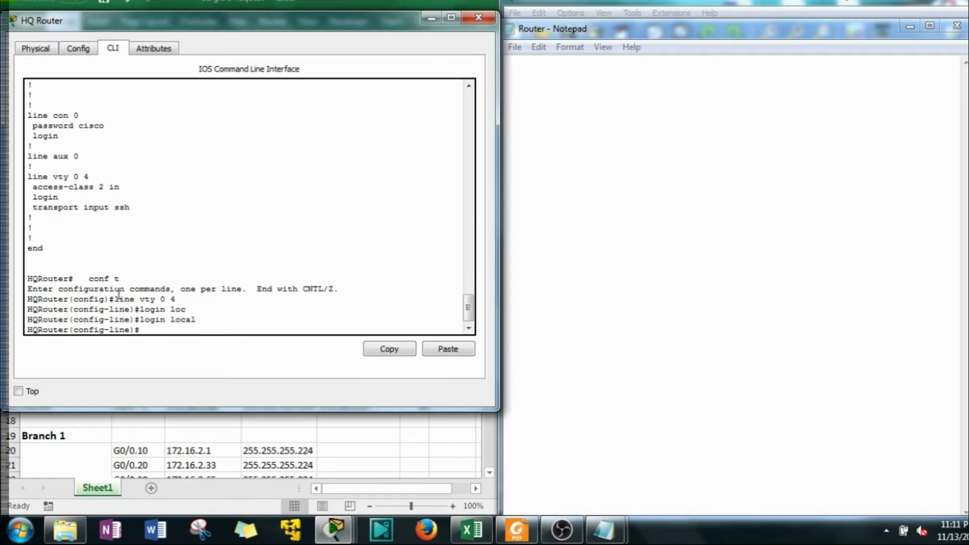
text(xit)
key(Return)
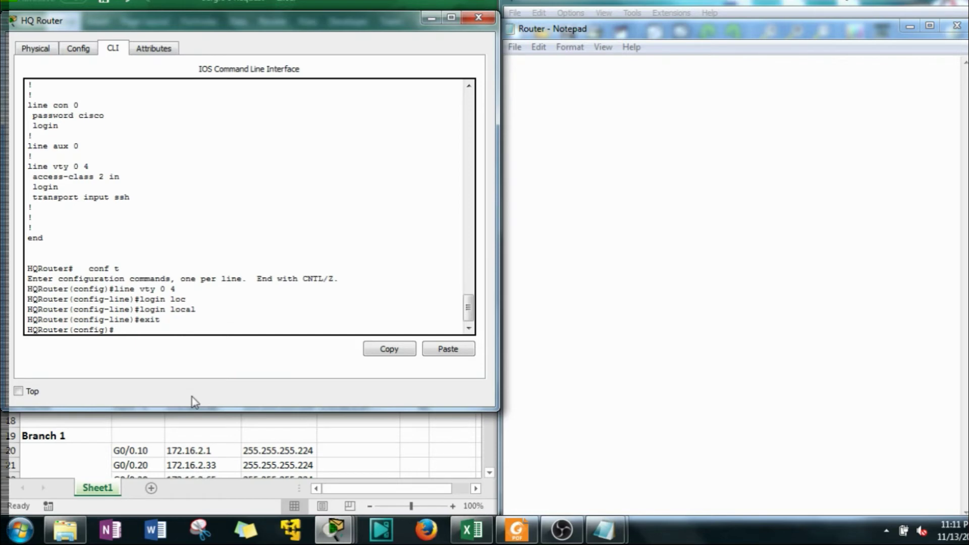
Enable service password-encryption on the HQ Router
text(ser)
key(Tab)
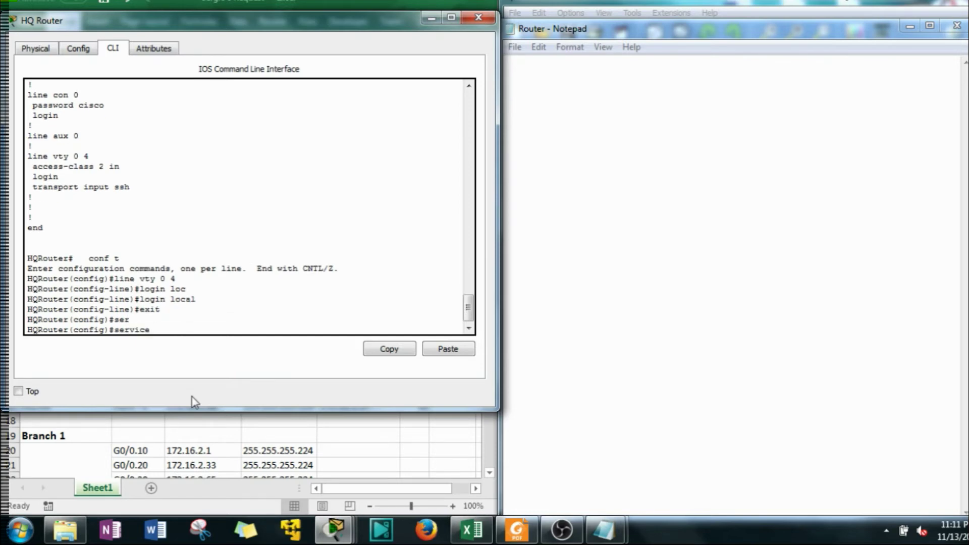
text(pas)
key(Tab)
key(Return)
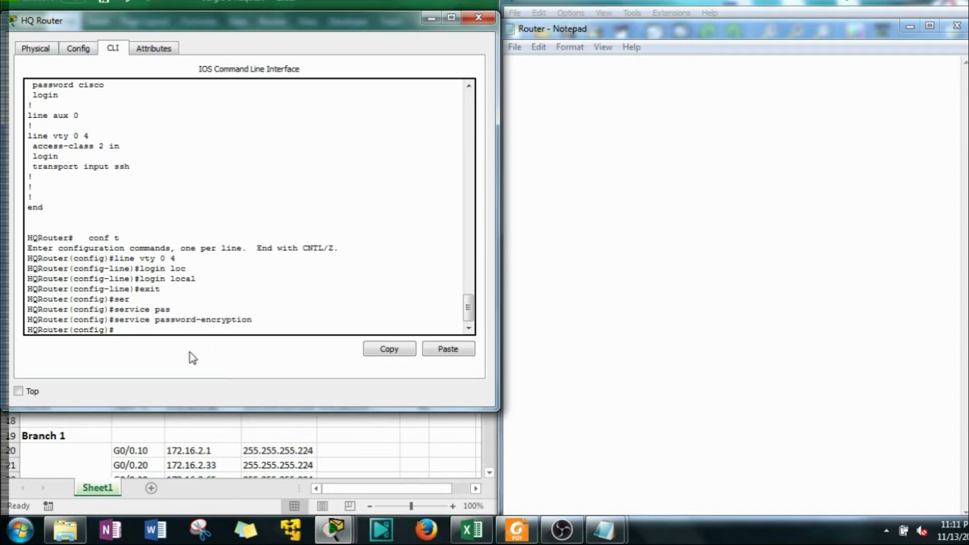
Highlight the login local command, then exit configuration mode
drag(197, 278, 139, 279)
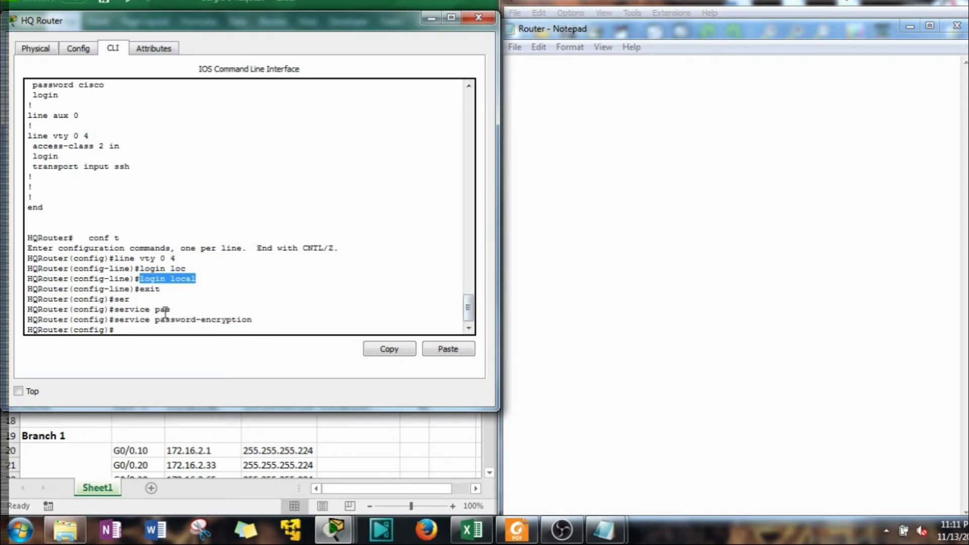
click(201, 326)
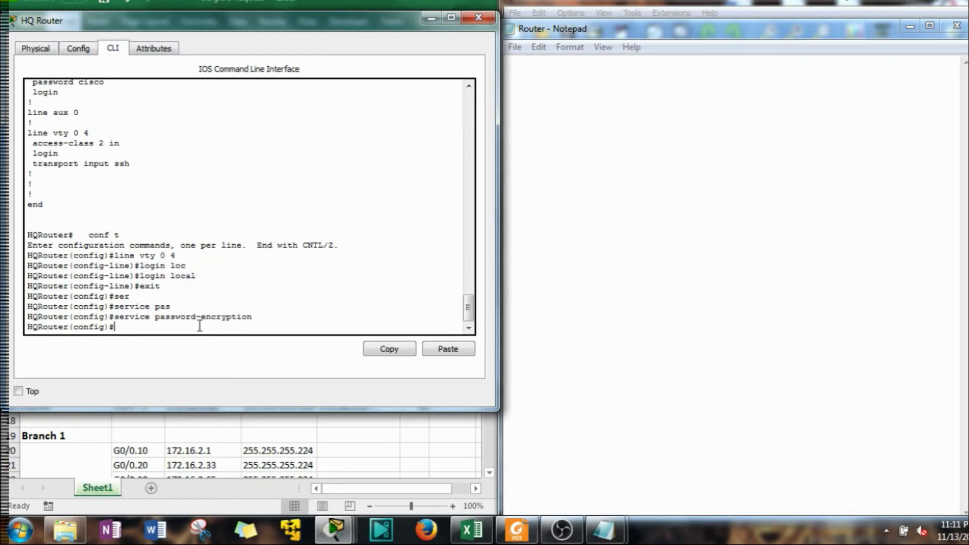
text(exit)
key(Return)
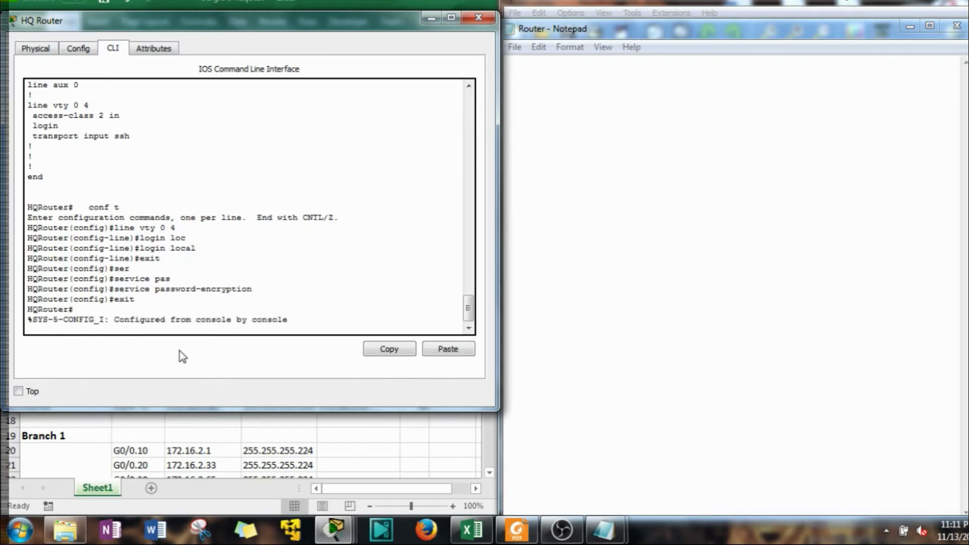
key(Return)
Run 'show run' and scroll back through the HQ Router configuration
text(show run)
key(Return)
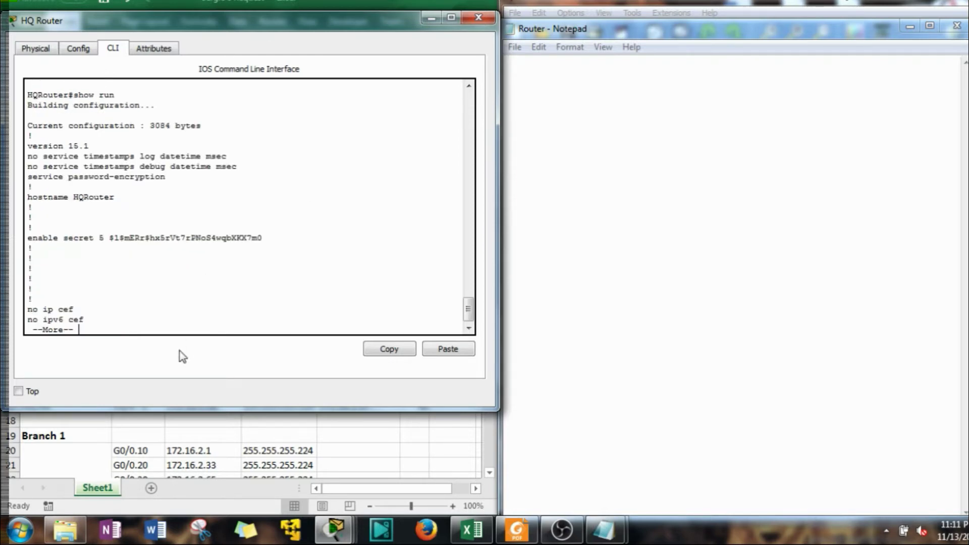
key(space)
key(space)
scroll(162, 280, up, 5)
scroll(162, 280, down, 5)
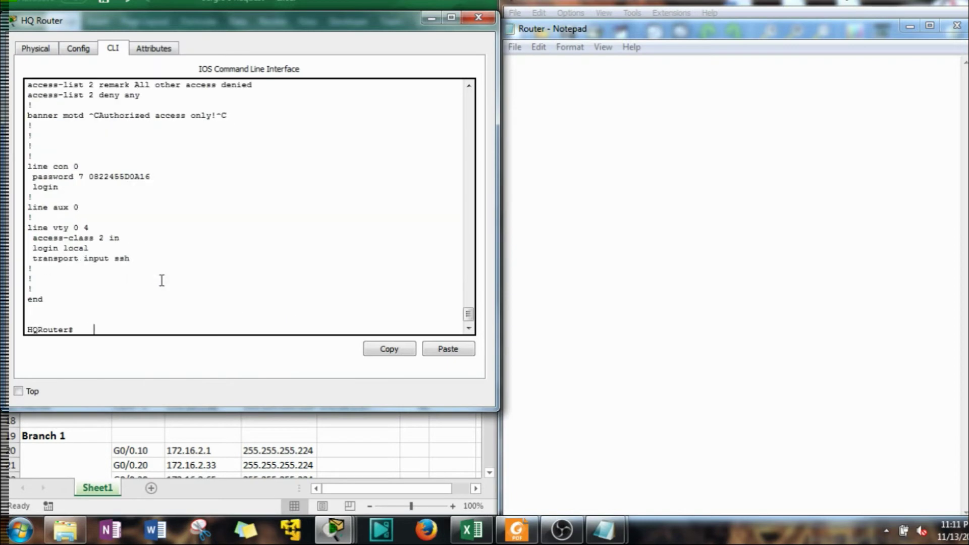
scroll(161, 280, up, 15)
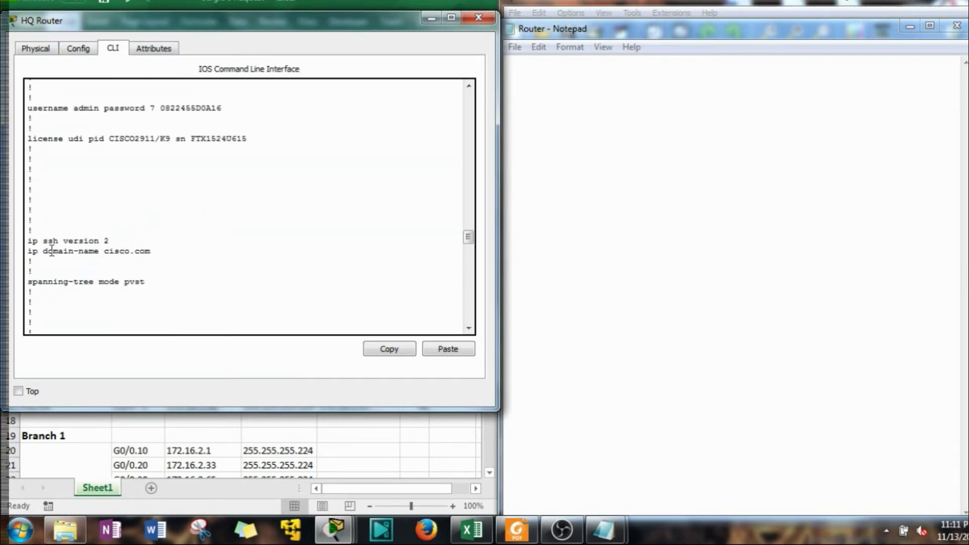
scroll(52, 251, up, 7)
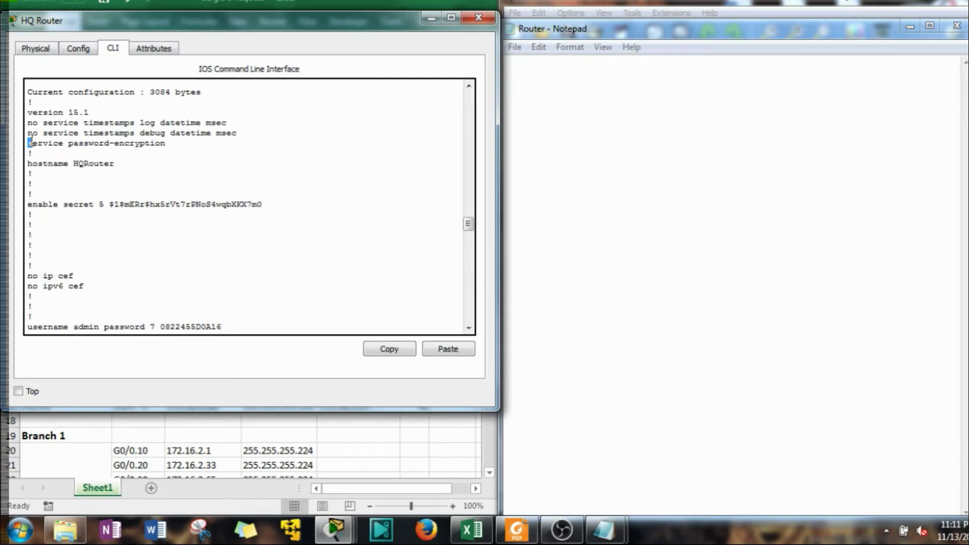
Copy the configuration from service password-encryption through end, then switch to the empty Notepad
drag(29, 143, 228, 540)
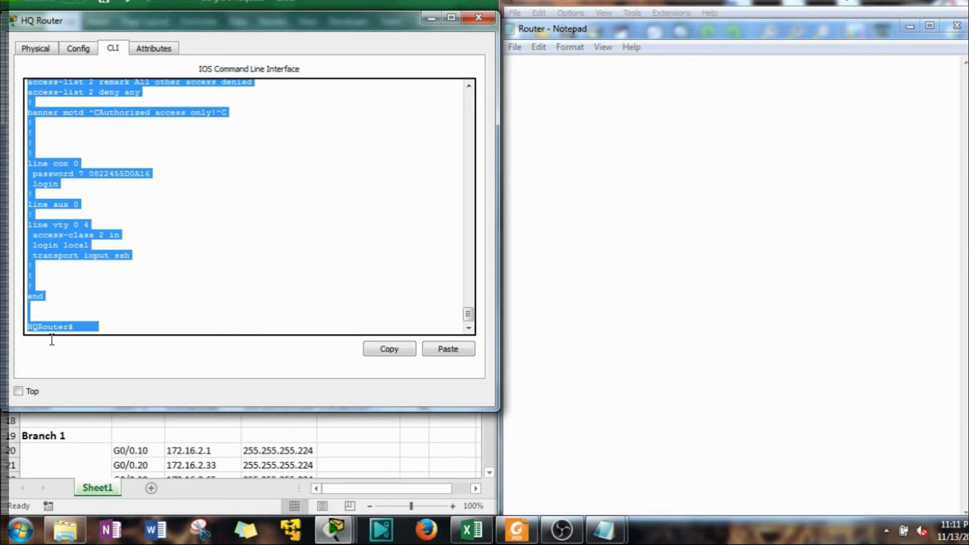
drag(51, 339, 54, 316)
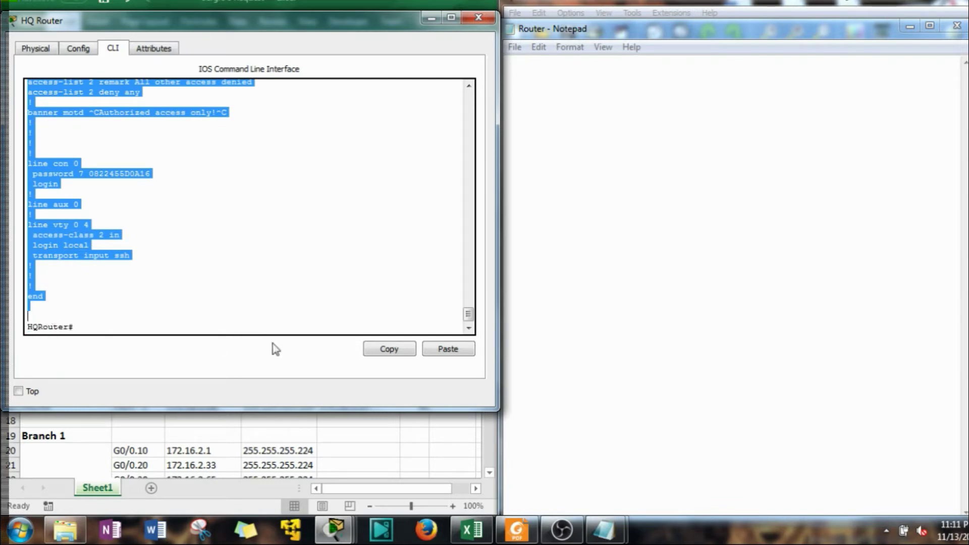
click(388, 349)
click(659, 180)
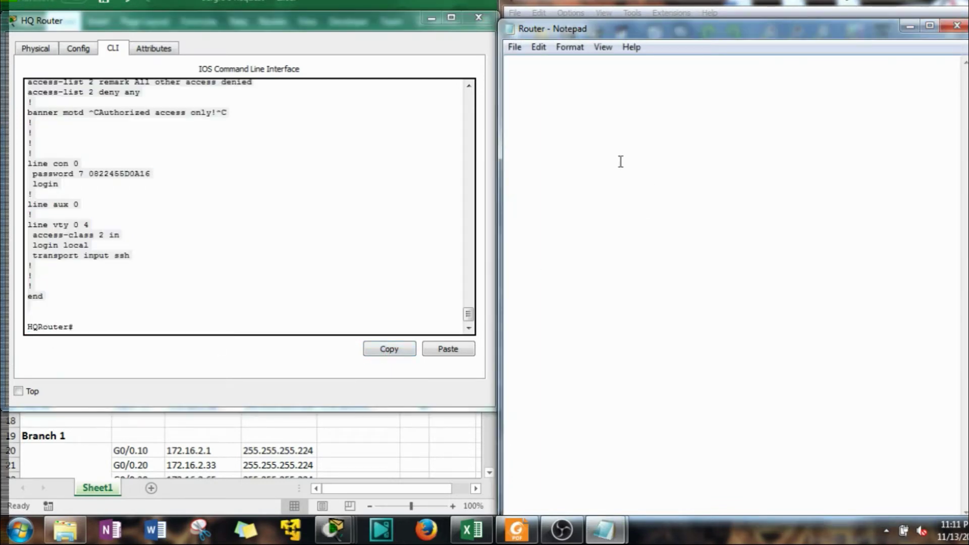
Paste the HQ router configuration and delete the '!' lines around line con 0 and aux 0
key(ctrl+v)
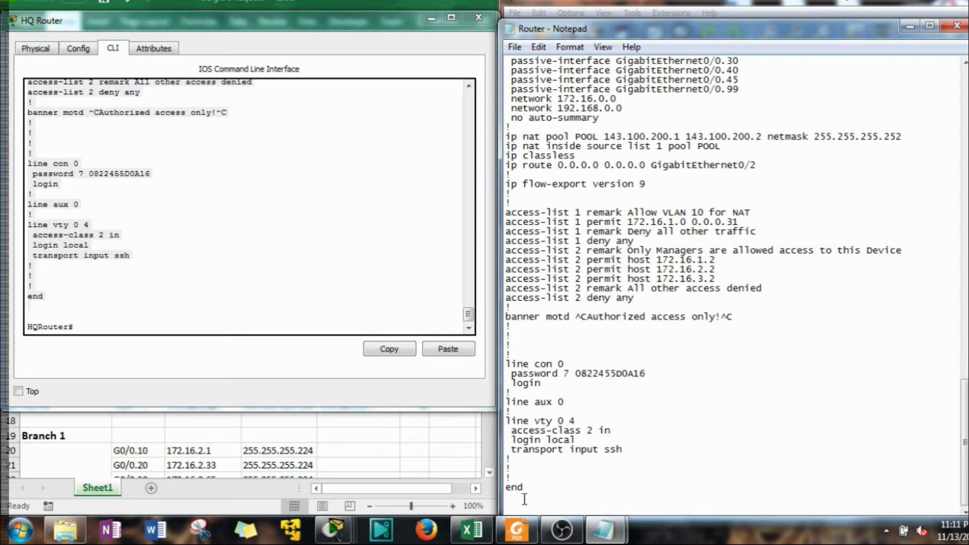
click(524, 469)
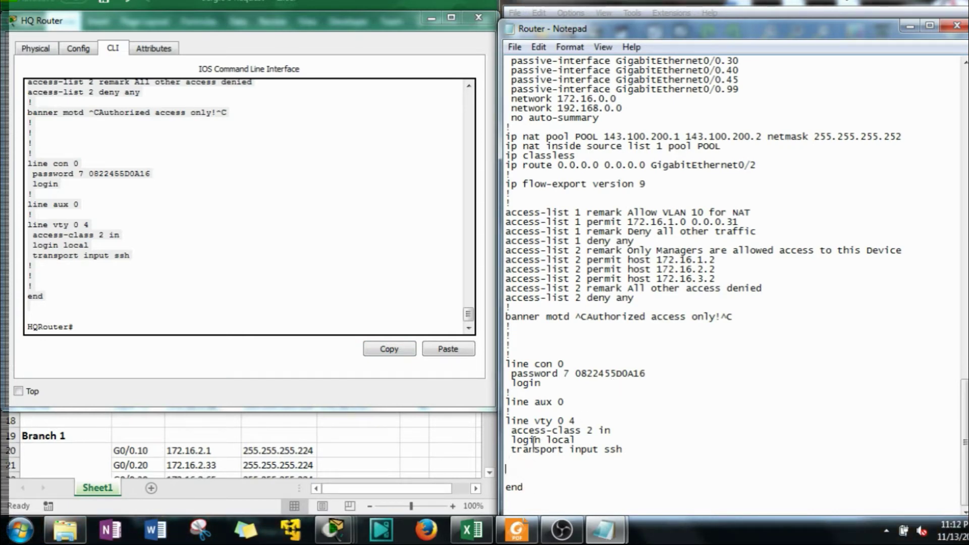
click(515, 411)
key(BackSpace)
click(521, 392)
key(BackSpace)
click(517, 355)
key(BackSpace)
key(BackSpace)
key(BackSpace)
key(BackSpace)
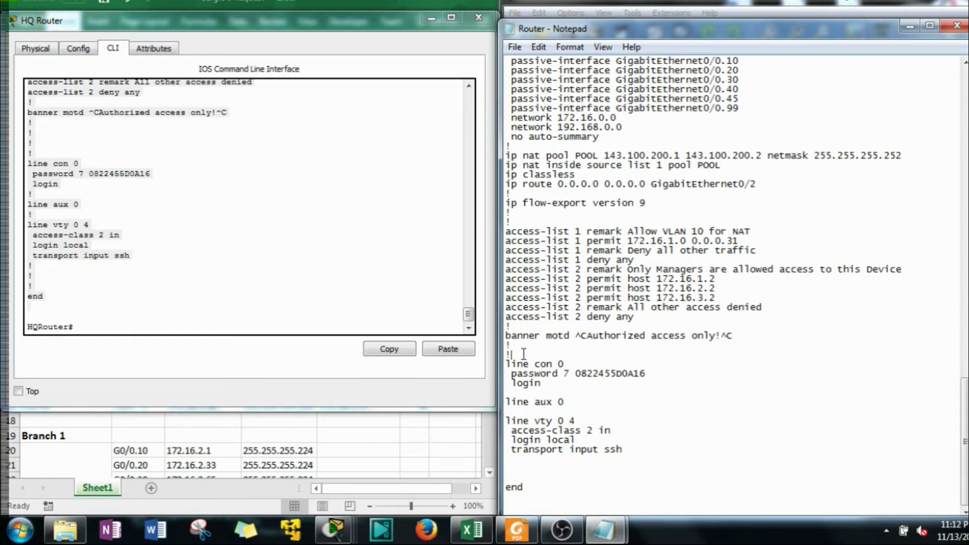
key(BackSpace)
key(BackSpace)
key(BackSpace)
click(524, 463)
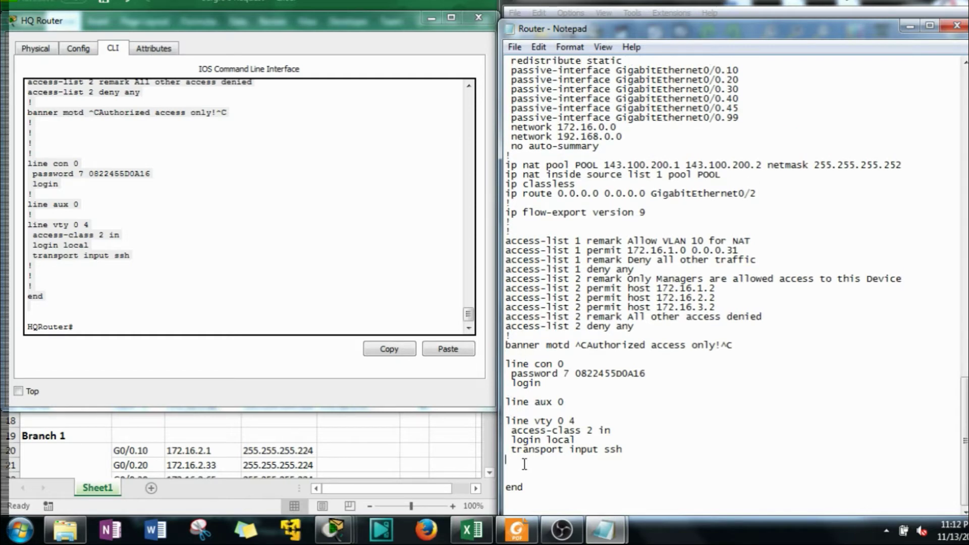
key(BackSpace)
click(514, 355)
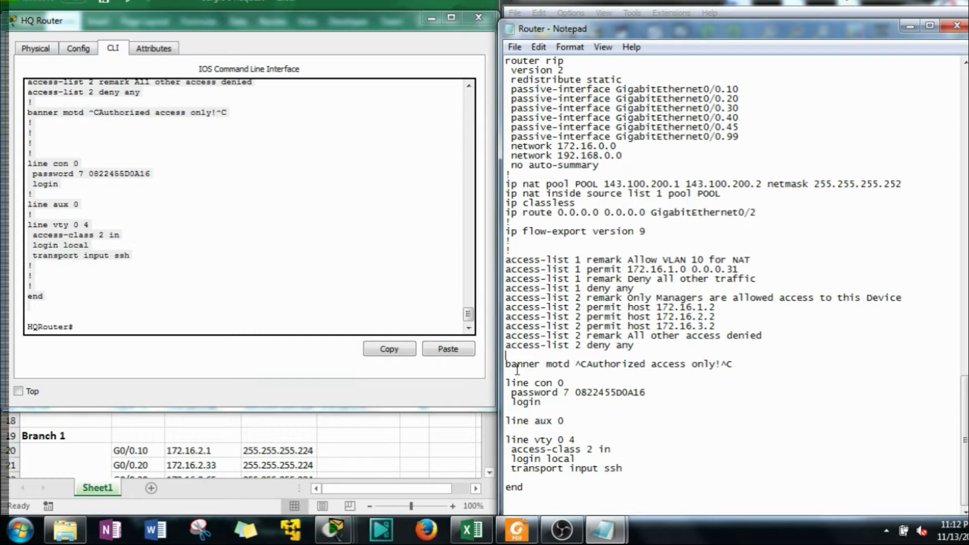
Remove the '!' separators around ip flow-export version 9 and above ip nat pool
scroll(517, 370, up, 2)
click(522, 308)
key(BackSpace)
click(522, 301)
key(BackSpace)
click(528, 280)
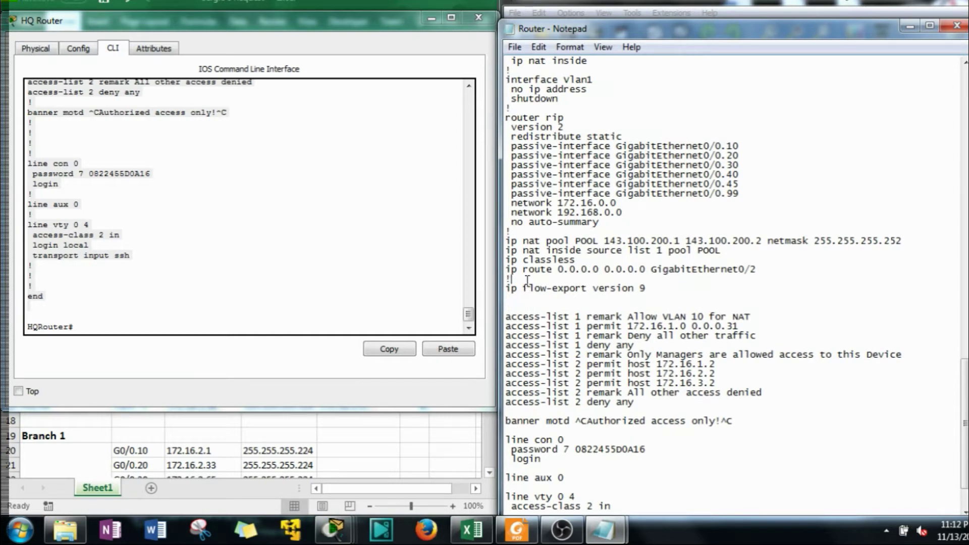
key(BackSpace)
click(523, 232)
key(BackSpace)
key(BackSpace)
scroll(523, 232, up, 5)
click(521, 253)
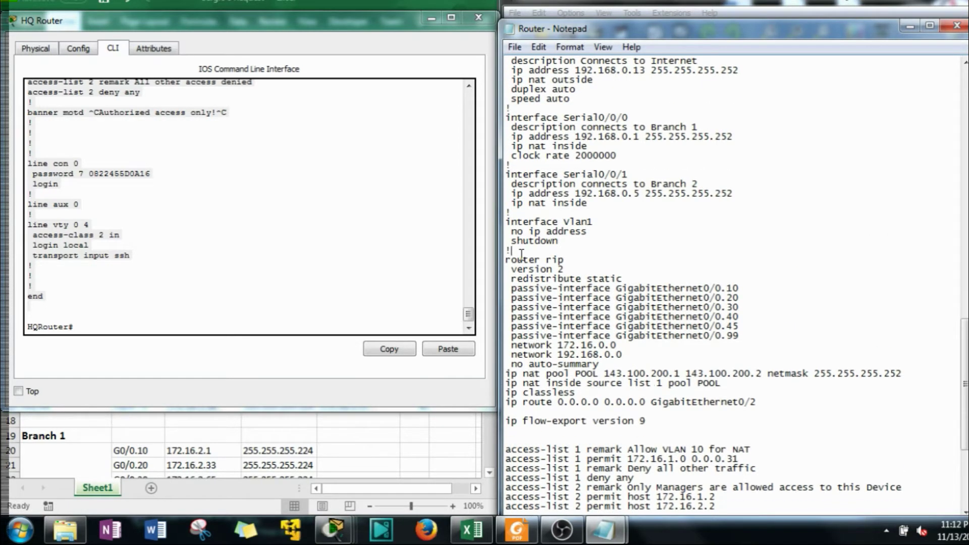
Delete the '!' lines above each interface block, from Vlan1 up through GigabitEthernet0/0.10
click(529, 213)
key(BackSpace)
click(518, 167)
key(BackSpace)
click(524, 109)
key(BackSpace)
scroll(524, 112, up, 4)
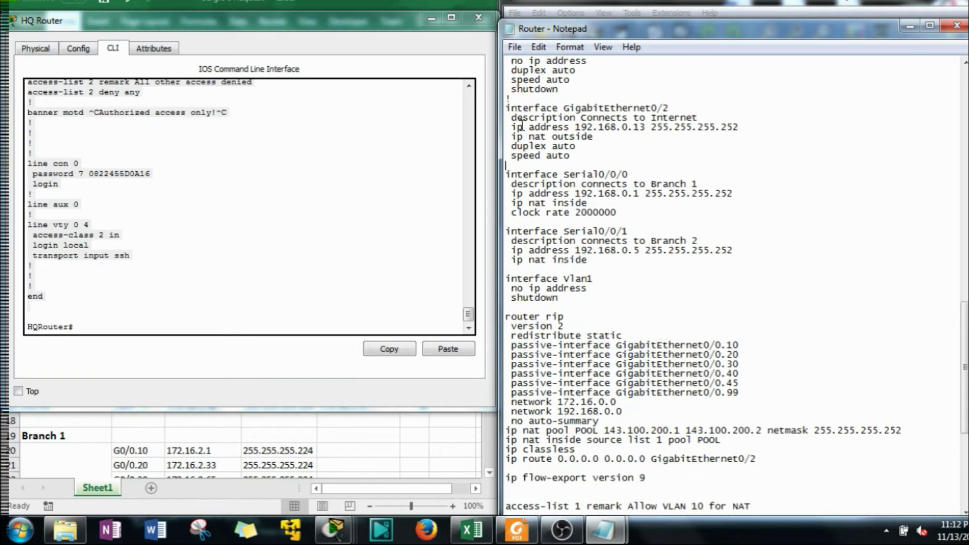
scroll(524, 143, up, 2)
click(515, 155)
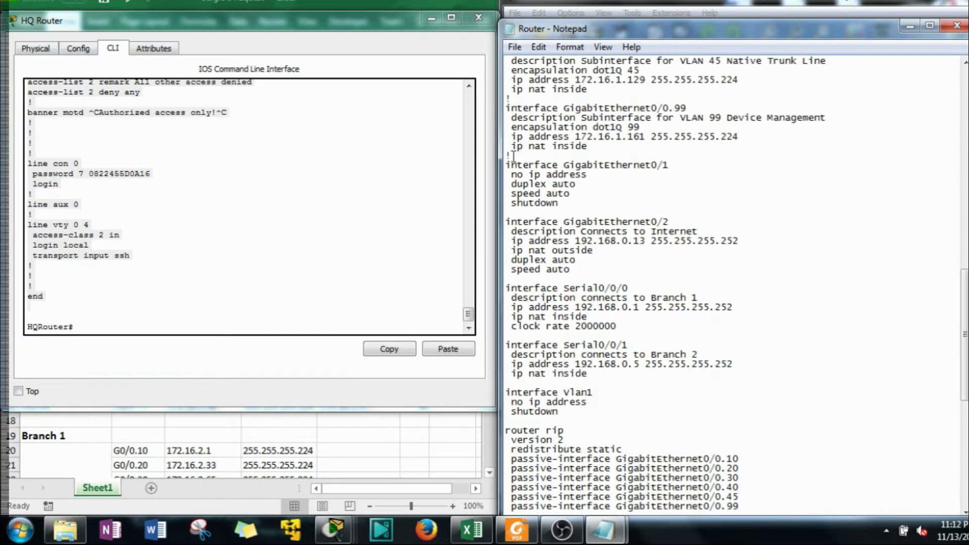
key(BackSpace)
scroll(527, 135, up, 1)
click(518, 127)
key(BackSpace)
scroll(543, 169, up, 3)
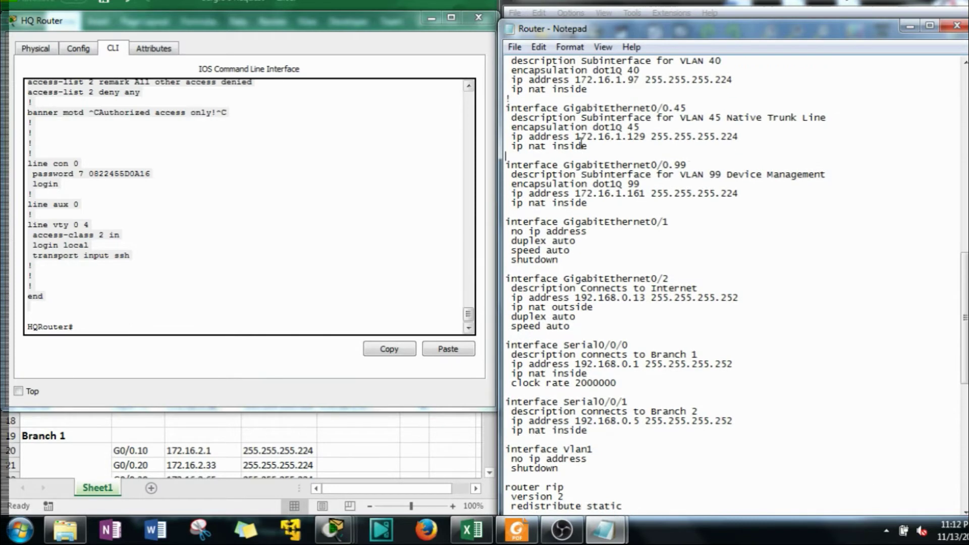
click(537, 157)
key(BackSpace)
scroll(540, 165, up, 2)
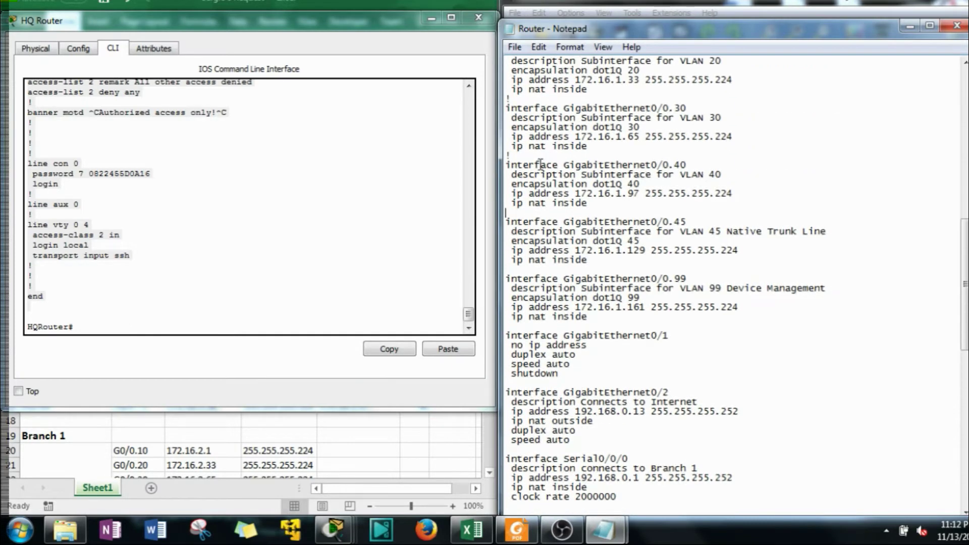
click(532, 156)
key(BackSpace)
key(BackSpace)
scroll(529, 149, up, 3)
click(542, 128)
key(BackSpace)
scroll(552, 164, up, 3)
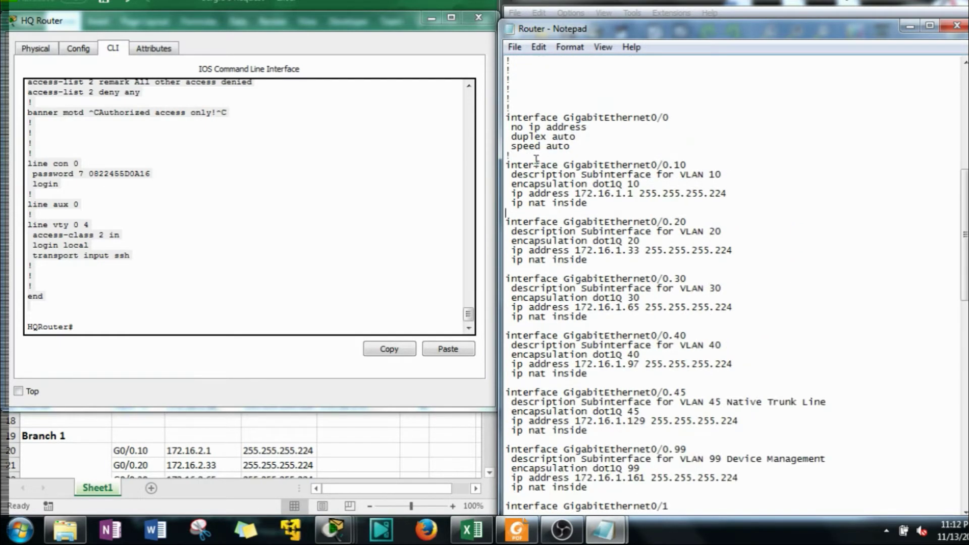
click(536, 159)
key(BackSpace)
scroll(535, 171, up, 3)
Clear the '!' line blocks in the header, from spanning-tree mode pvst up to enable secret
drag(519, 194, 506, 143)
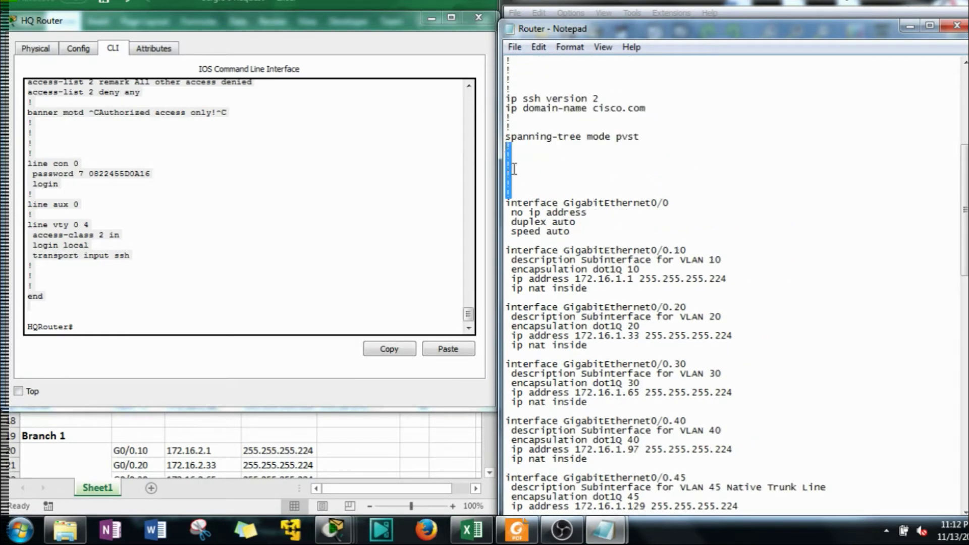
key(BackSpace)
click(528, 121)
key(BackSpace)
click(515, 128)
key(BackSpace)
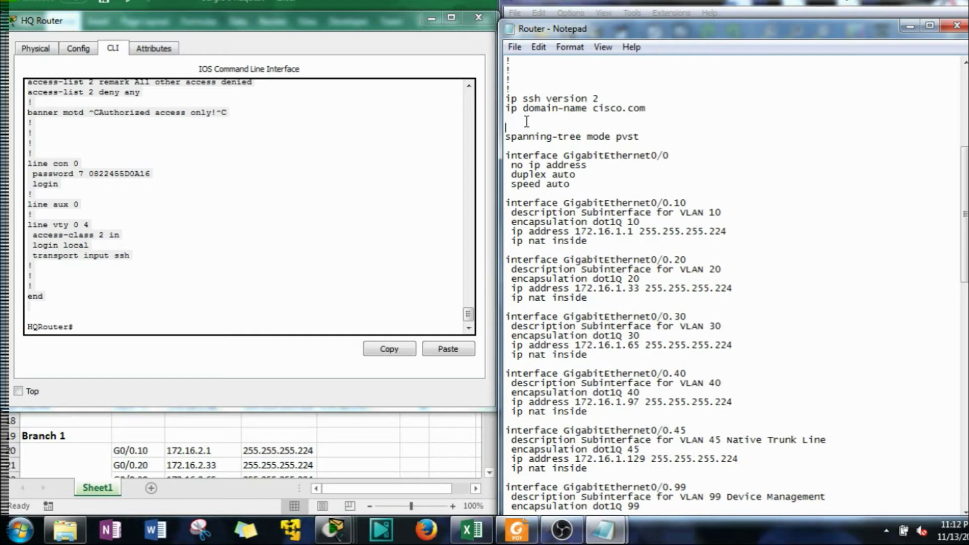
scroll(524, 130, up, 4)
drag(516, 201, 510, 127)
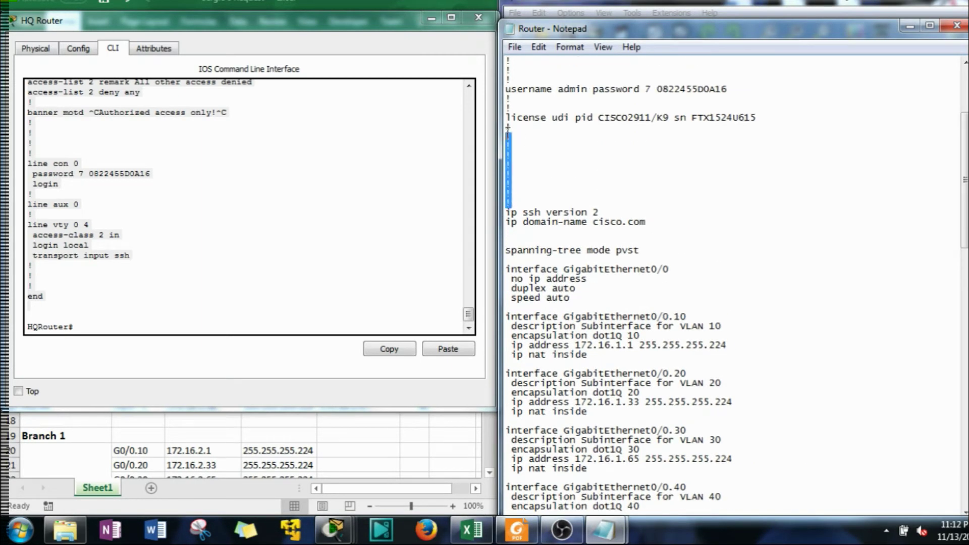
key(BackSpace)
scroll(528, 146, up, 3)
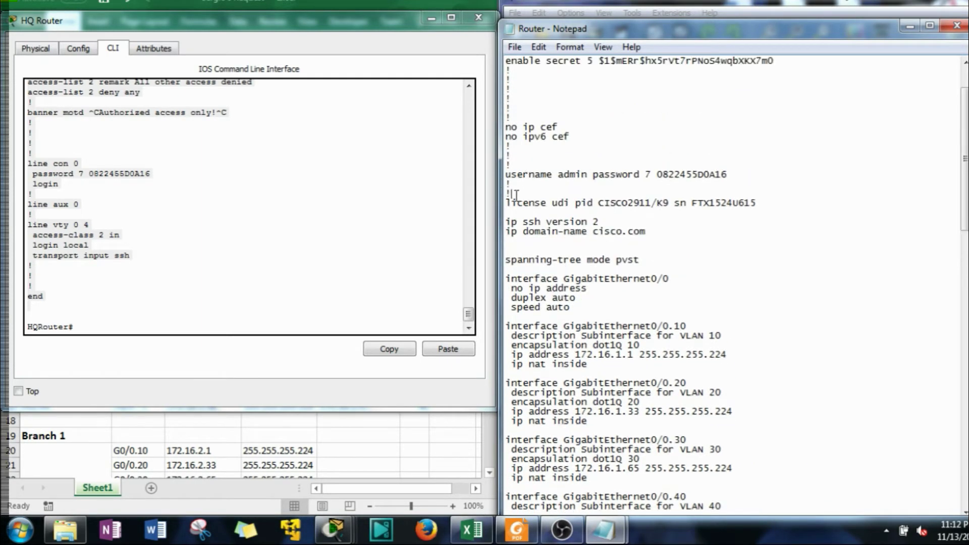
key(BackSpace)
drag(515, 195, 513, 96)
key(BackSpace)
scroll(519, 160, up, 2)
key(BackSpace)
key(BackSpace)
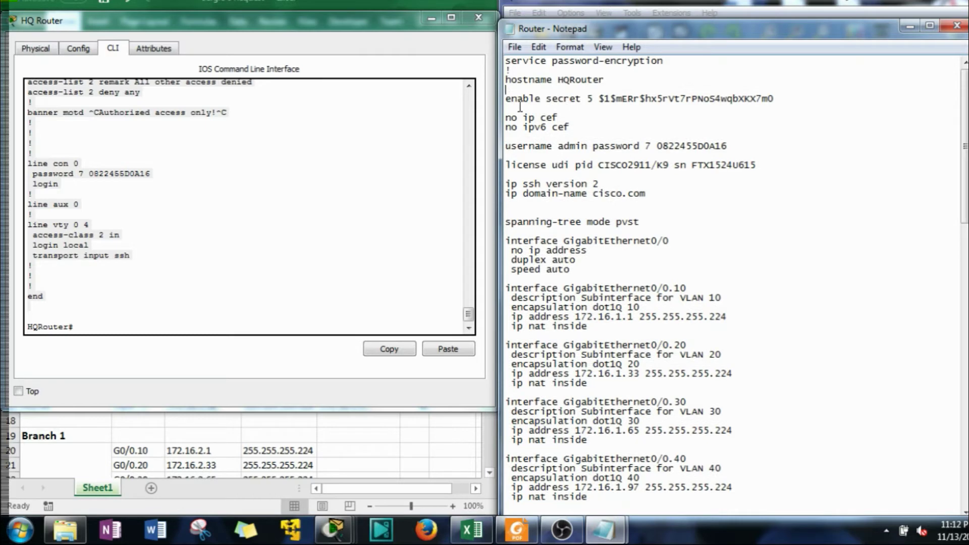
key(BackSpace)
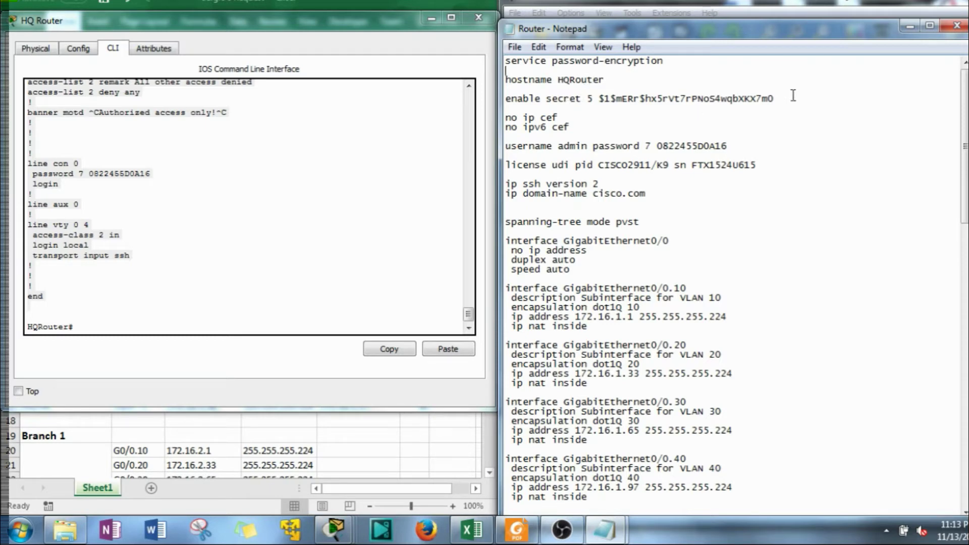
Replace the encrypted enable secret and admin password values with plain-text passwords
drag(777, 99, 594, 103)
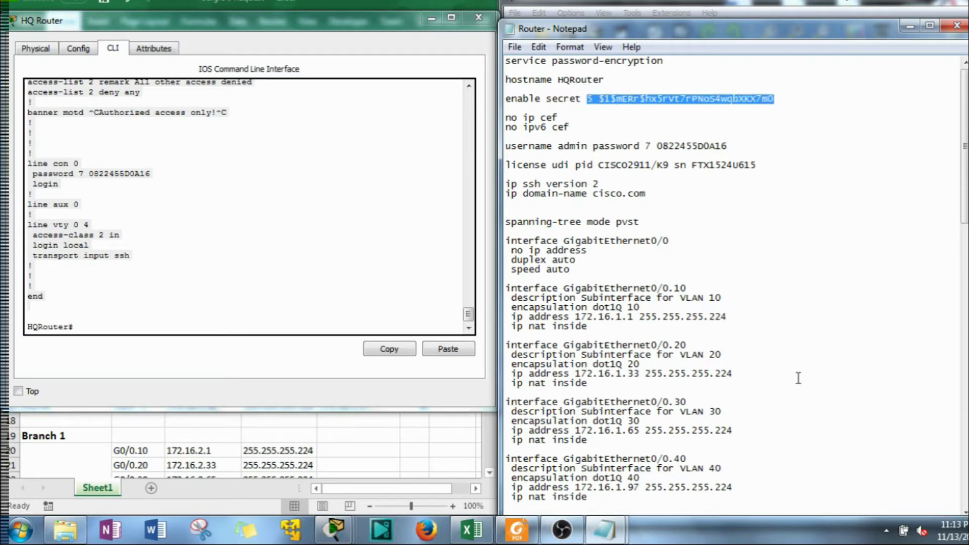
text(cisco)
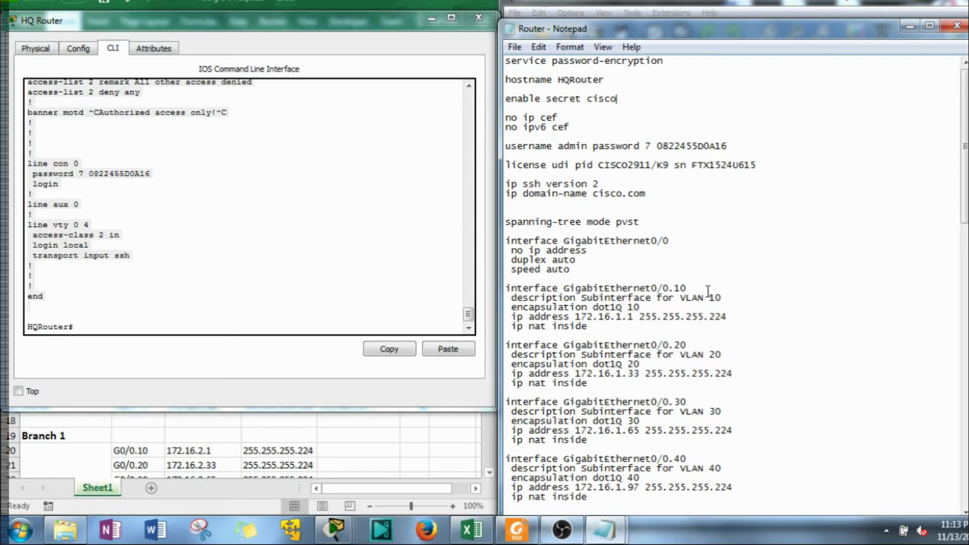
drag(729, 146, 646, 146)
text(cisco)
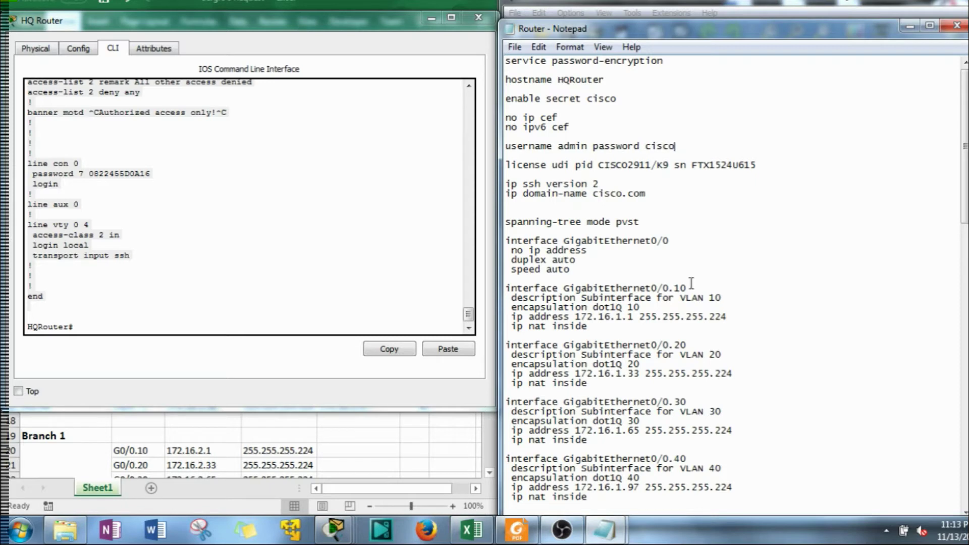
Delete the license udi, no ip cef, no ipv6 cef and spanning-tree mode pvst lines
drag(520, 174, 505, 166)
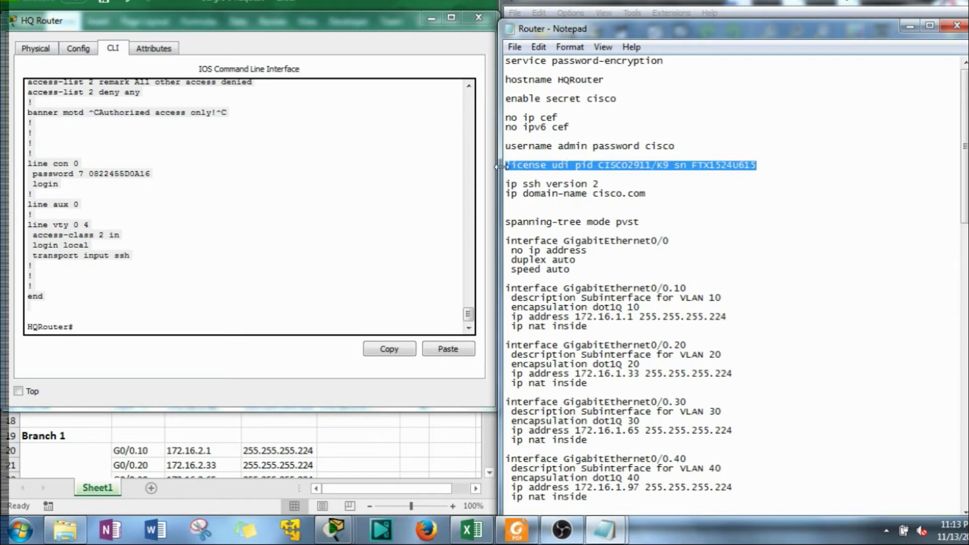
key(Delete)
key(Delete)
drag(537, 133, 492, 116)
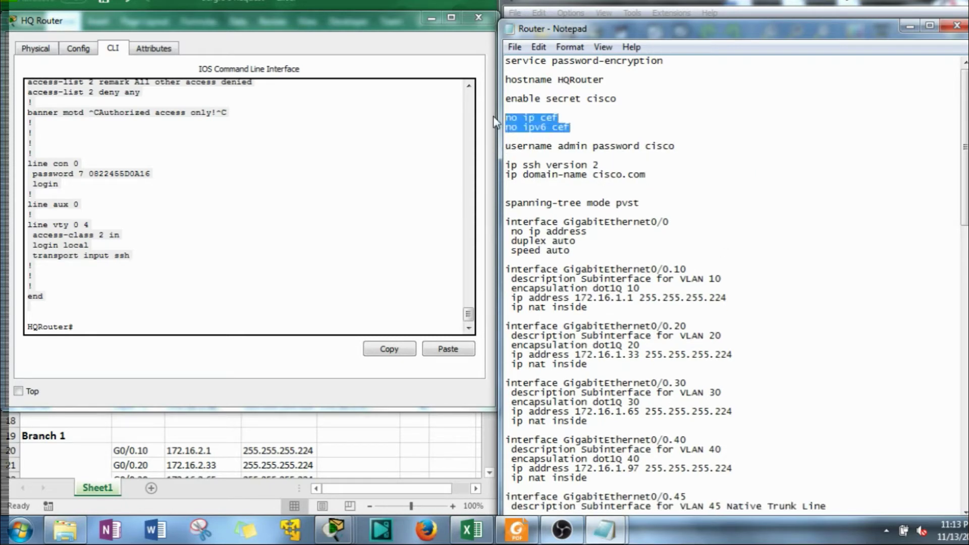
key(Delete)
key(Delete)
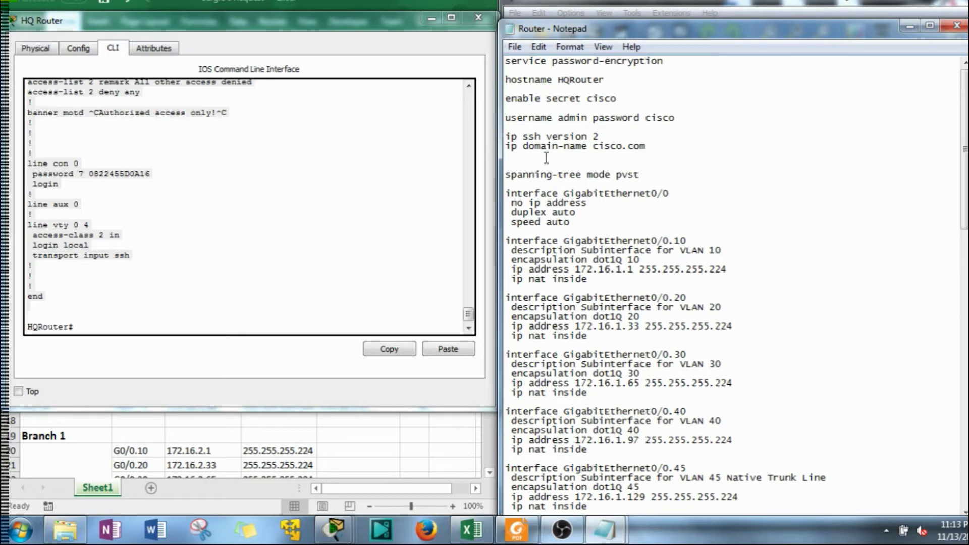
scroll(588, 147, down, 1)
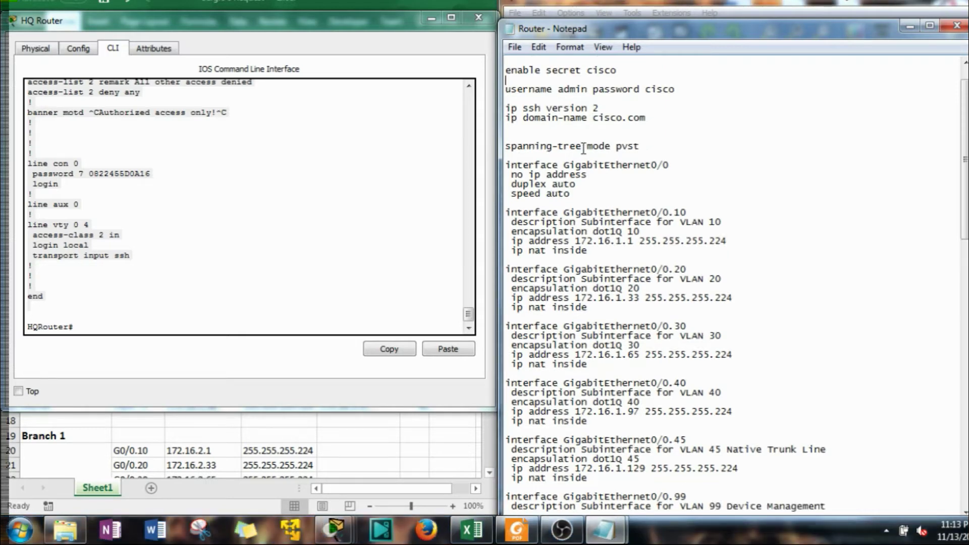
drag(595, 152, 488, 145)
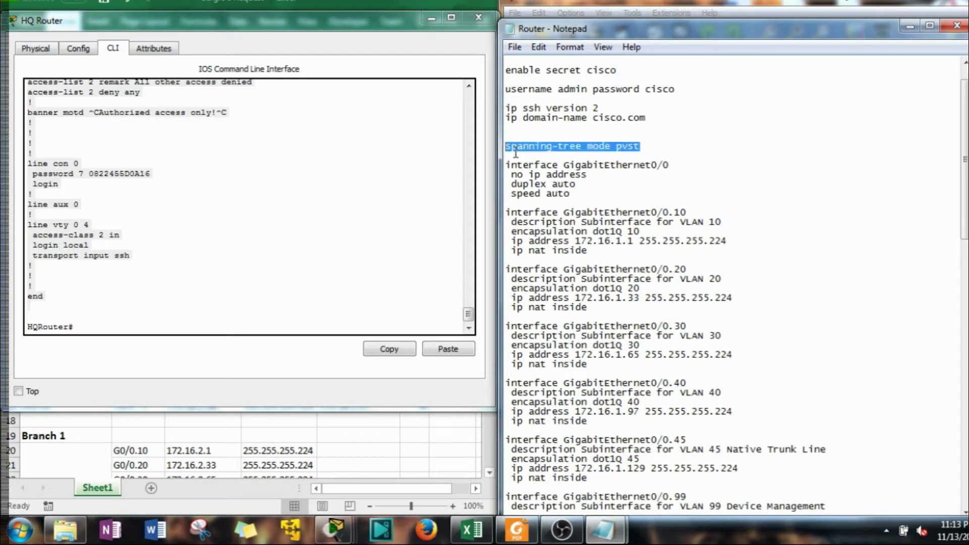
key(BackSpace)
key(BackSpace)
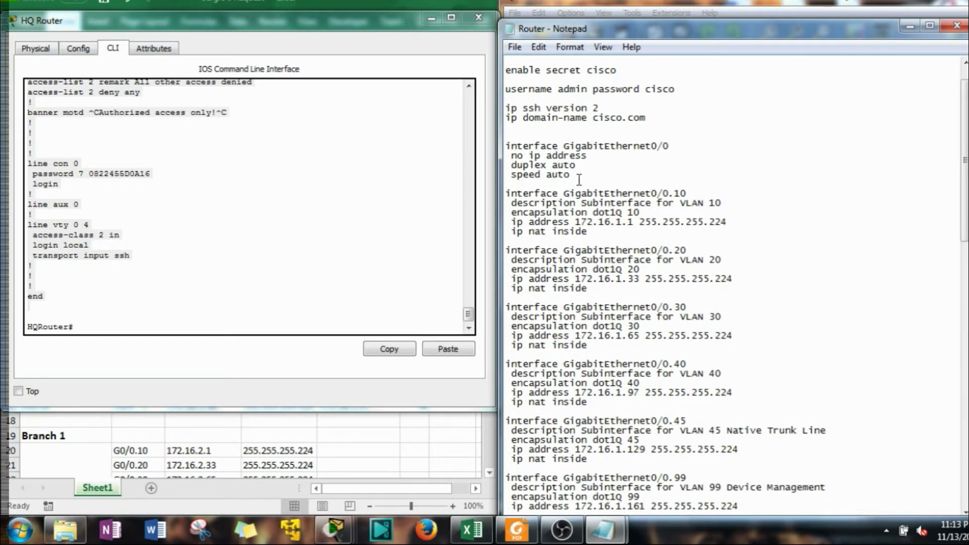
Add a 'no shutdown' line after speed auto under interface GigabitEthernet0/0
key(Return)
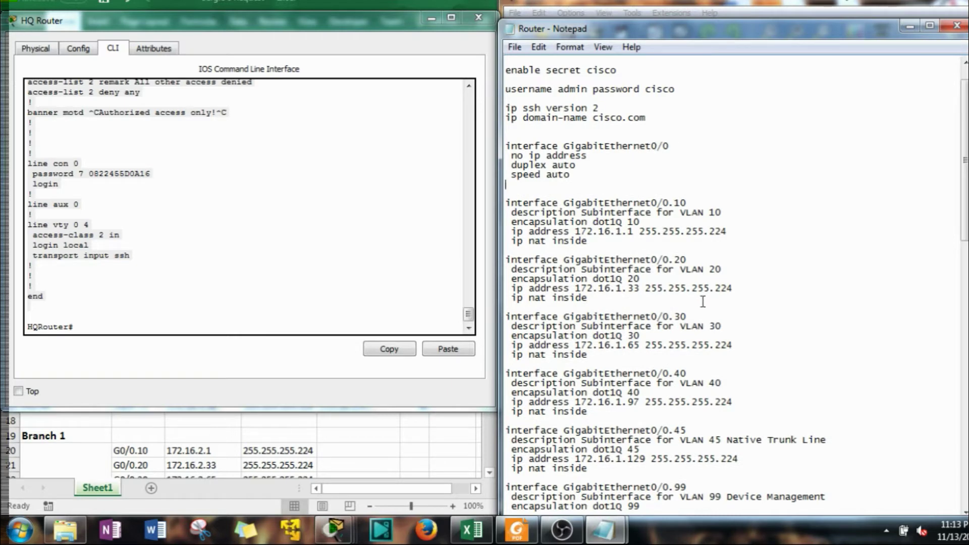
text(no shutdown)
scroll(621, 177, up, 1)
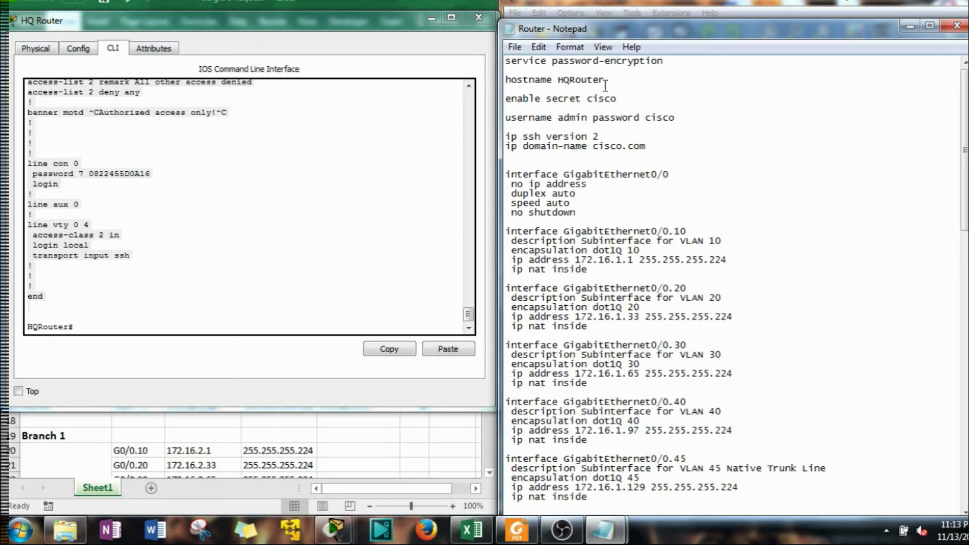
drag(601, 80, 557, 80)
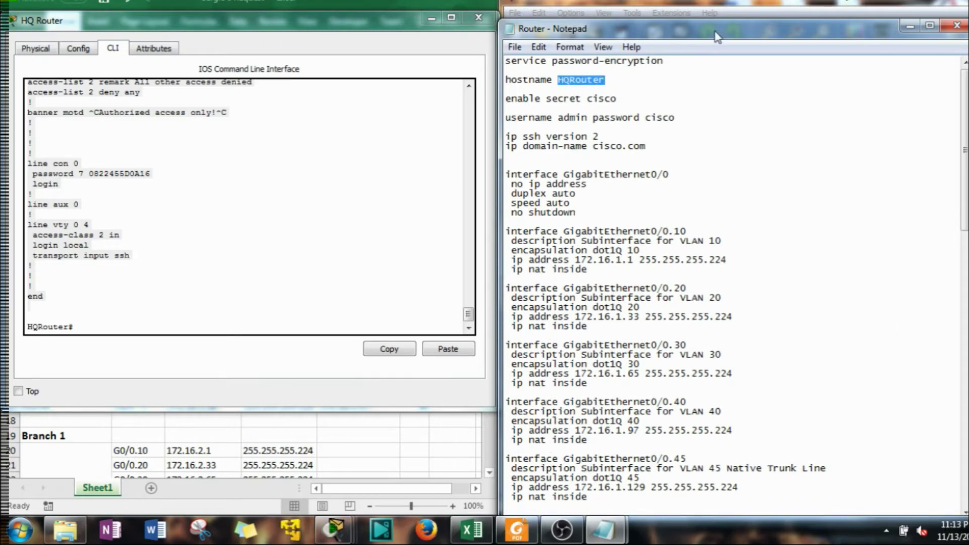
drag(719, 35, 505, 58)
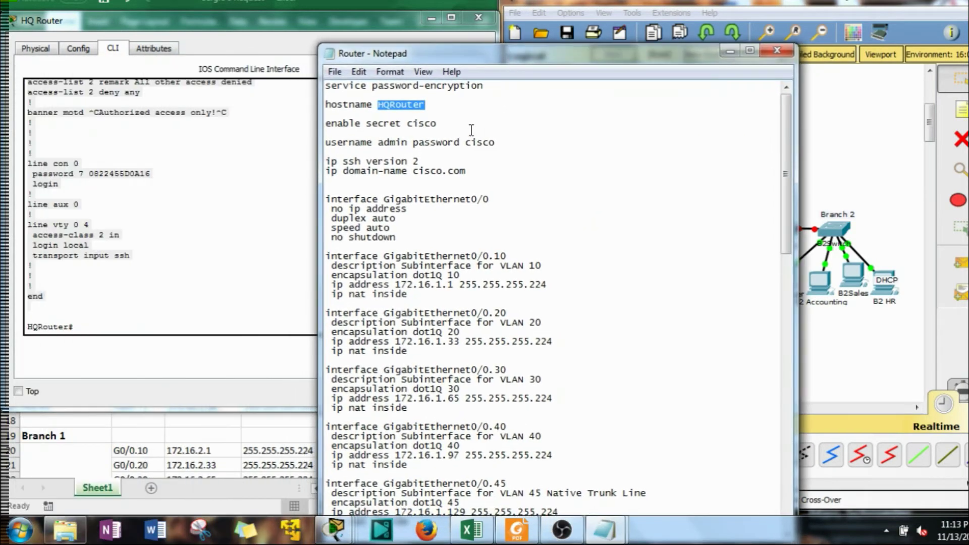
Change the hostname from HQRouter to B1Router
drag(389, 104, 383, 106)
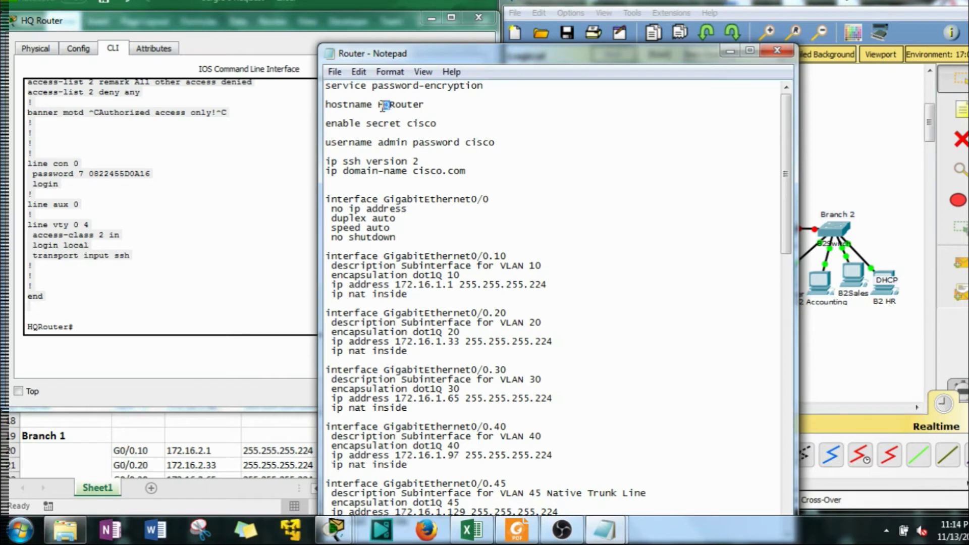
text(B1)
drag(485, 59, 554, 37)
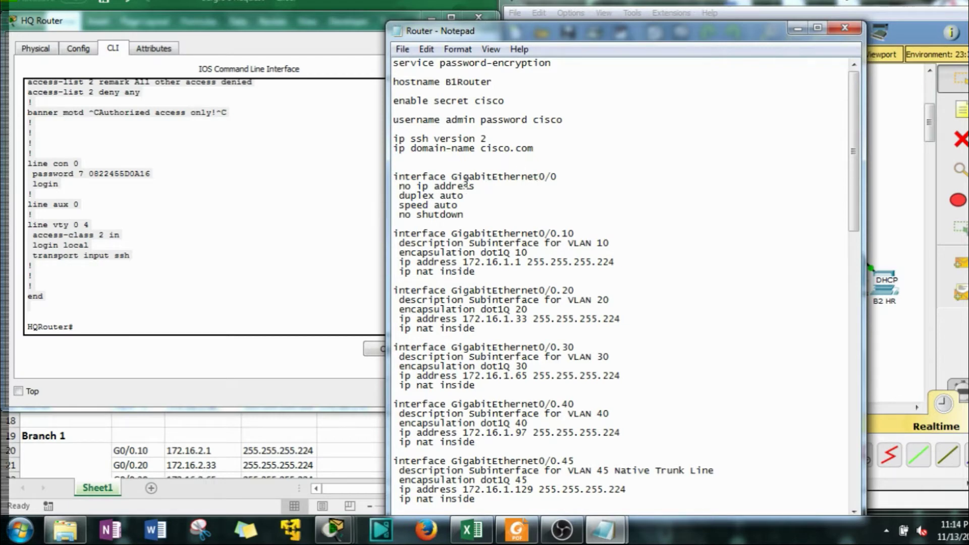
Move 'ip domain-name cisco.com' above 'ip ssh version 2', leaving a blank line after it
drag(535, 149, 387, 152)
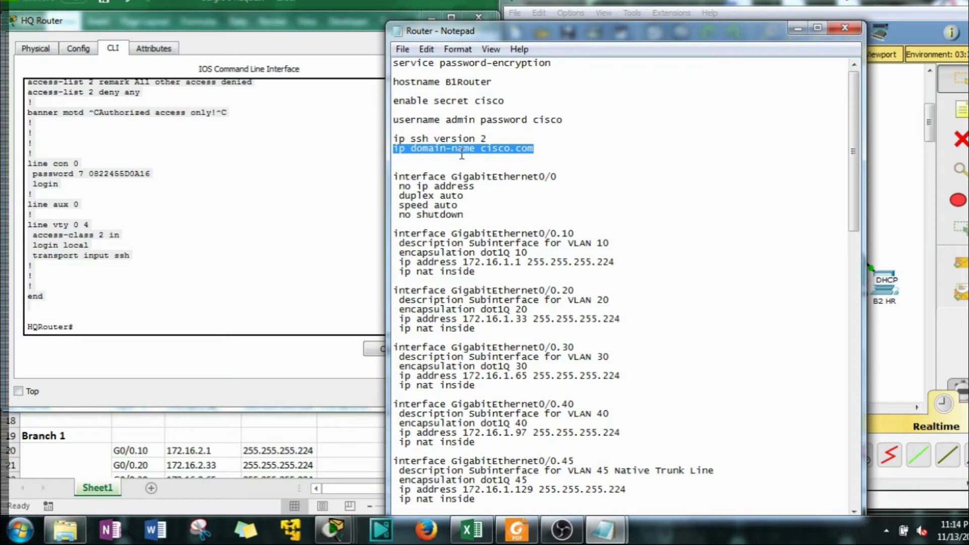
key(ctrl+x)
click(408, 128)
key(ctrl+v)
click(412, 147)
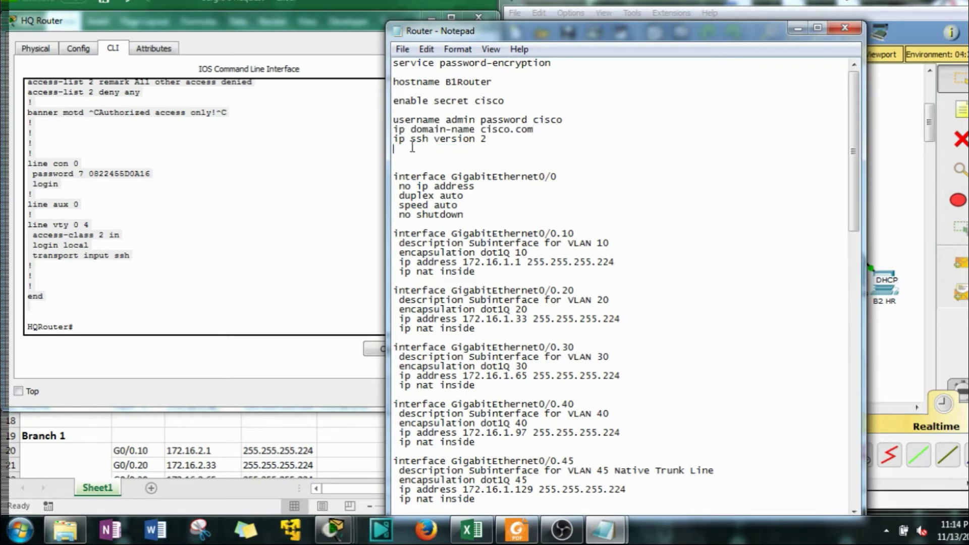
key(BackSpace)
drag(542, 128, 541, 124)
click(538, 130)
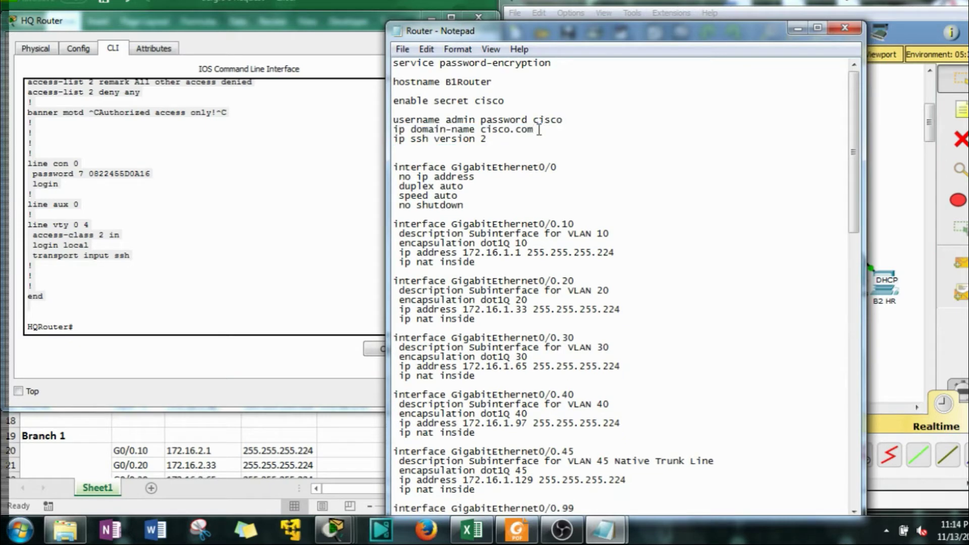
key(Return)
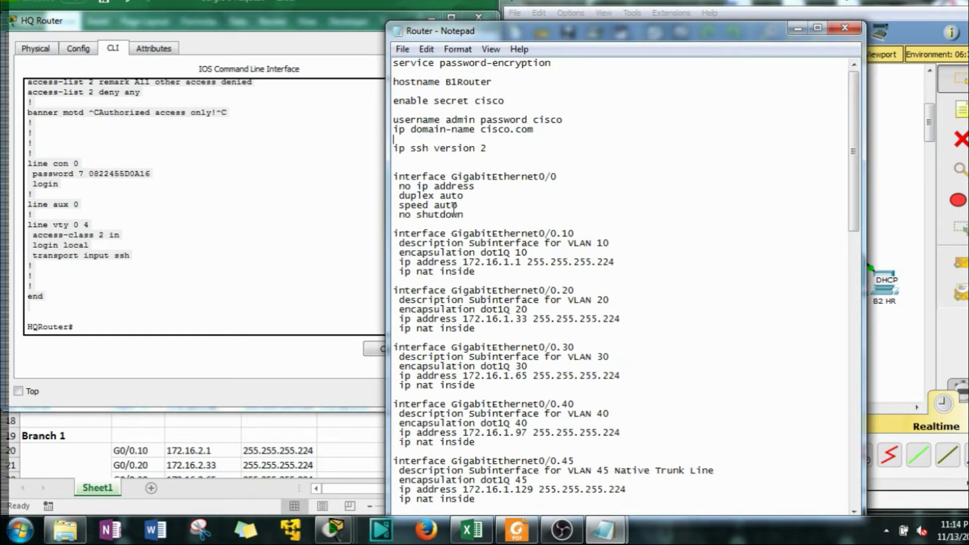
click(121, 328)
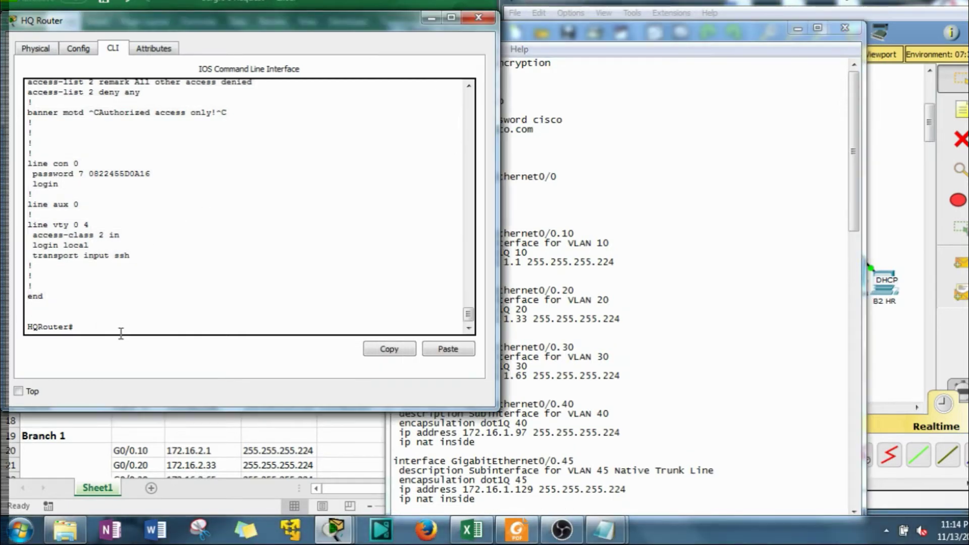
In HQ Router global config mode, tab-complete 'crypto key generate rsa' and copy the command text
text(conf t)
key(Return)
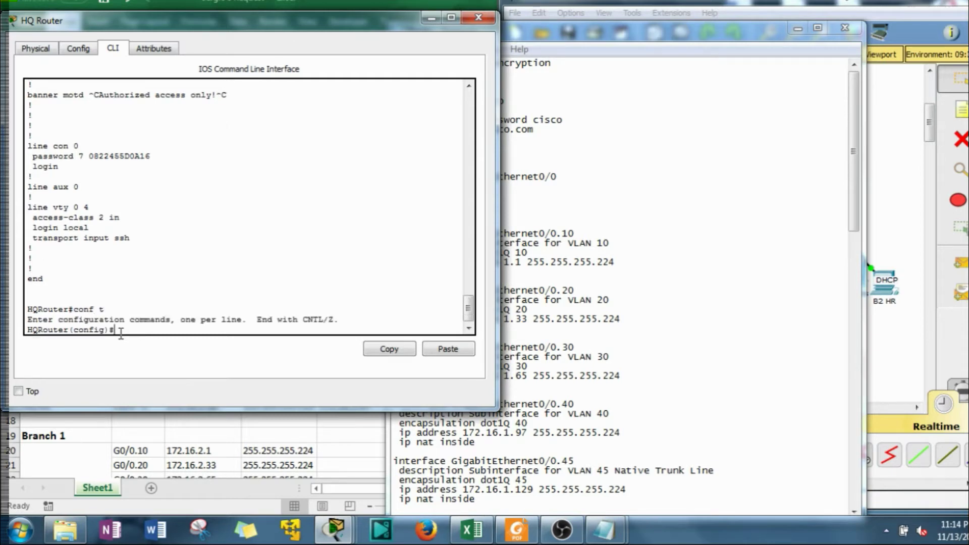
text(cr)
key(Tab)
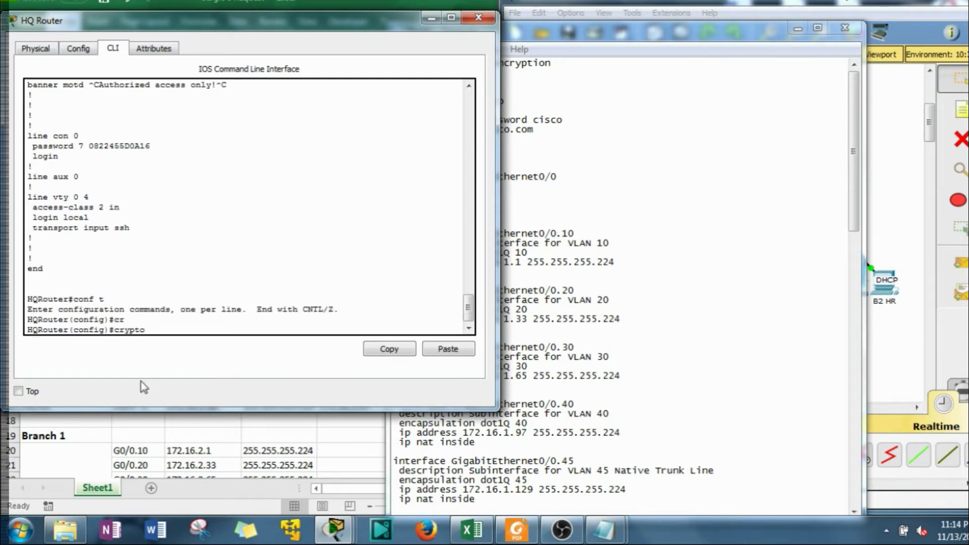
text(k)
key(Tab)
text(g)
key(Tab)
text(rate rsa)
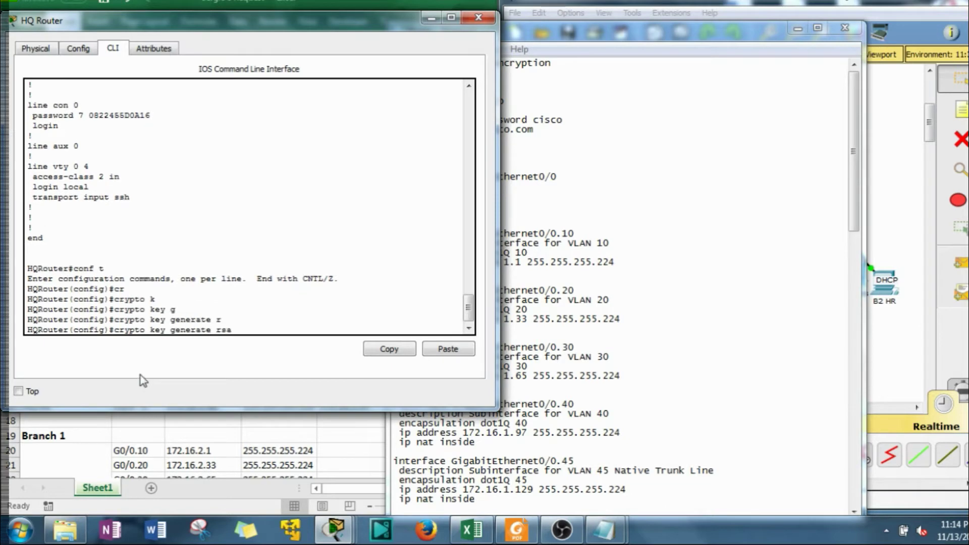
key(Tab)
drag(123, 337, 112, 333)
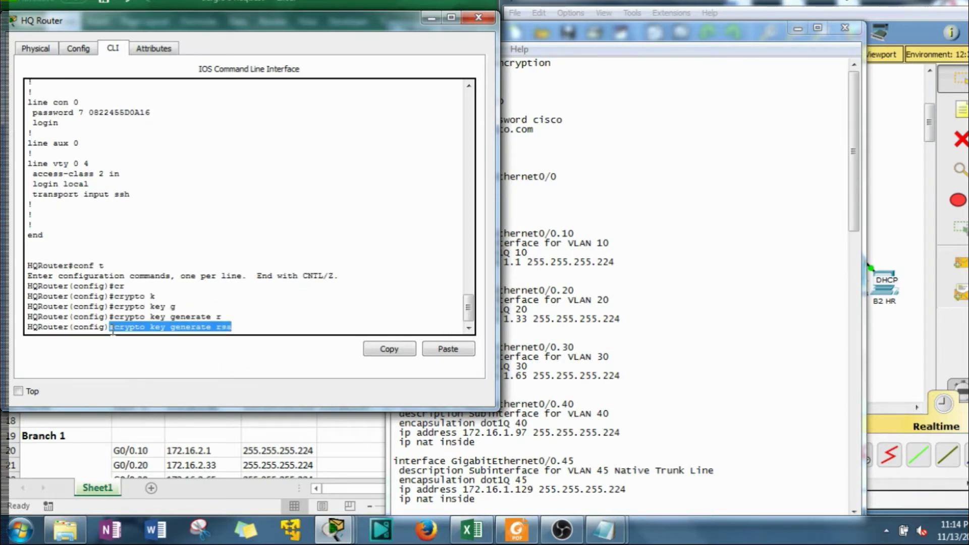
click(389, 348)
click(542, 166)
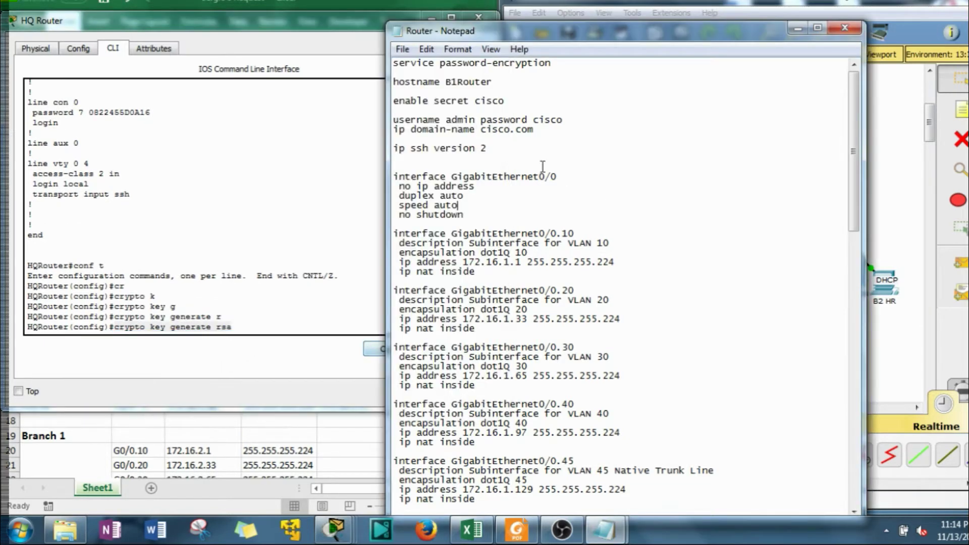
Paste 'crypto key generate rsa' below ip domain-name cisco.com and add a 1024 line under it
click(416, 139)
right_click(411, 138)
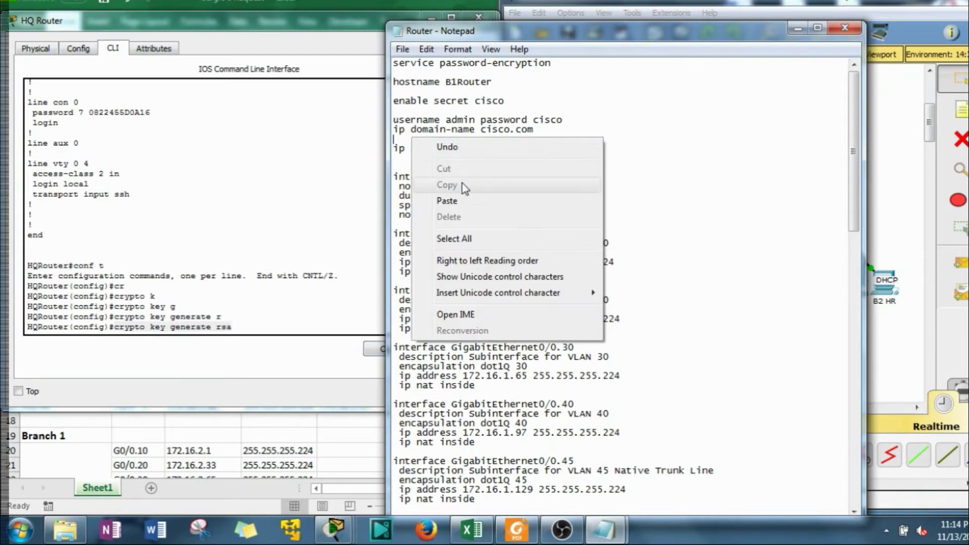
click(448, 200)
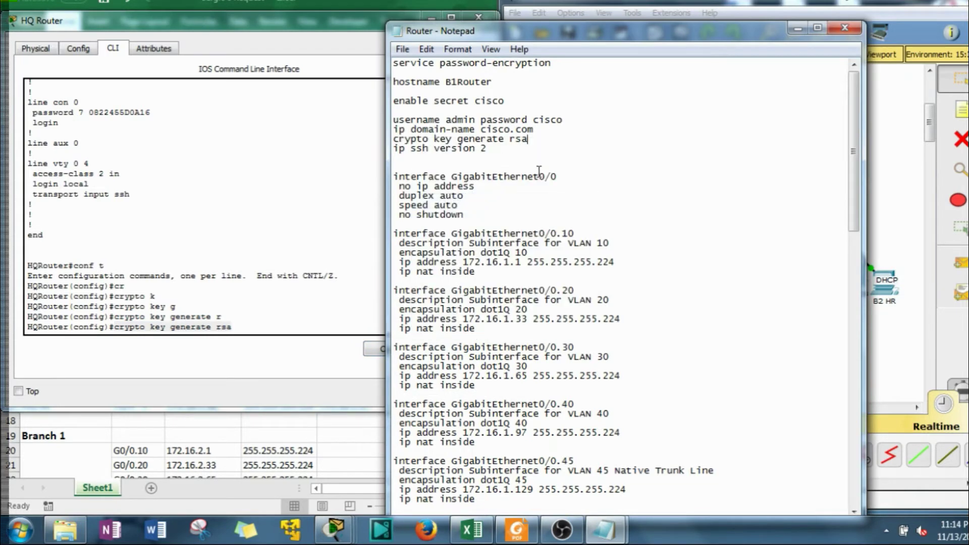
key(Return)
key(BackSpace)
key(BackSpace)
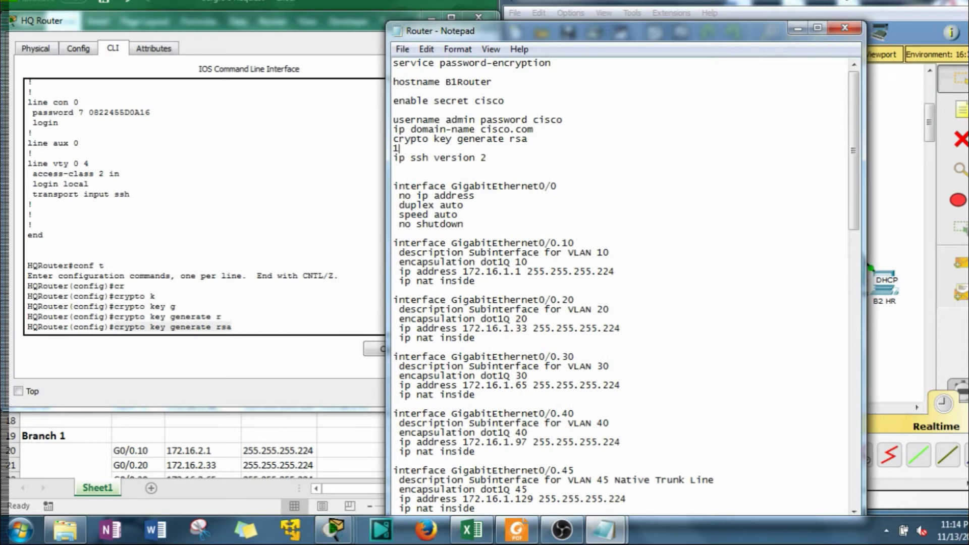
text(024)
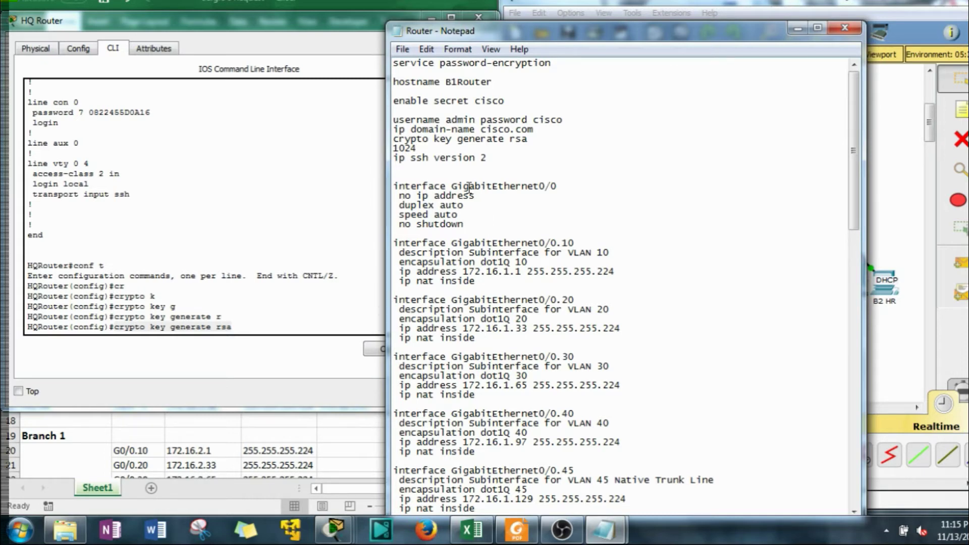
Remove the blank line above GigabitEthernet0/0 and ip nat inside from subinterfaces 0.10, 0.20 and 0.30
click(426, 178)
key(BackSpace)
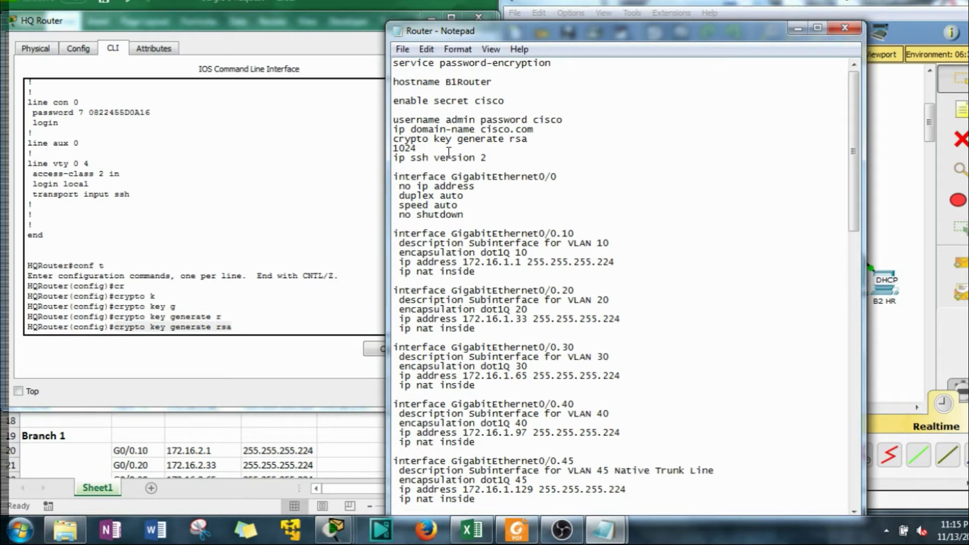
scroll(448, 151, down, 6)
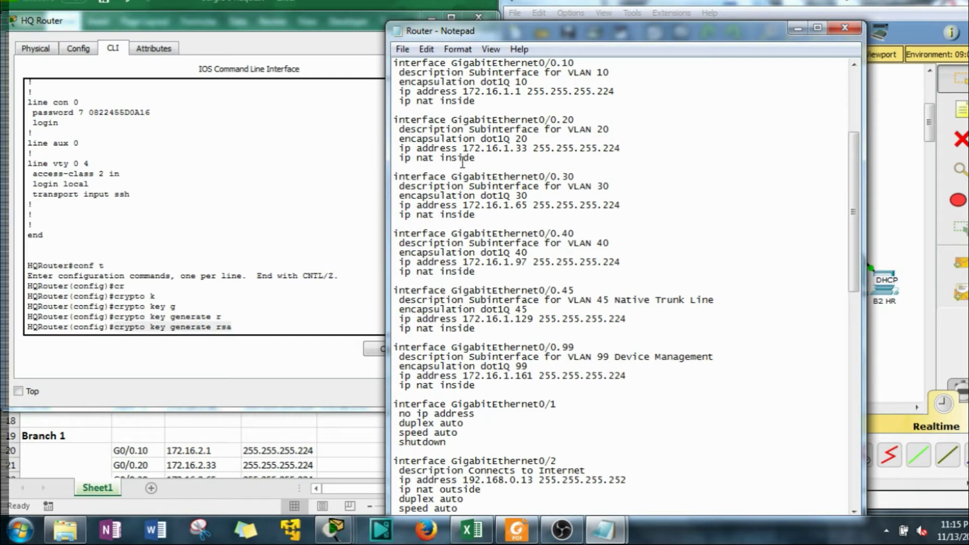
scroll(462, 162, up, 2)
scroll(464, 169, up, 1)
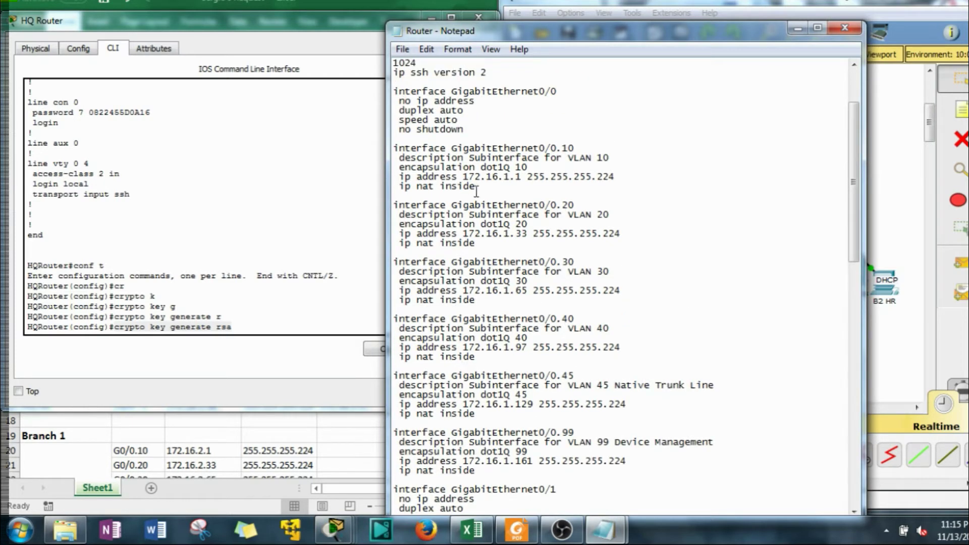
drag(477, 187, 393, 187)
key(Delete)
key(BackSpace)
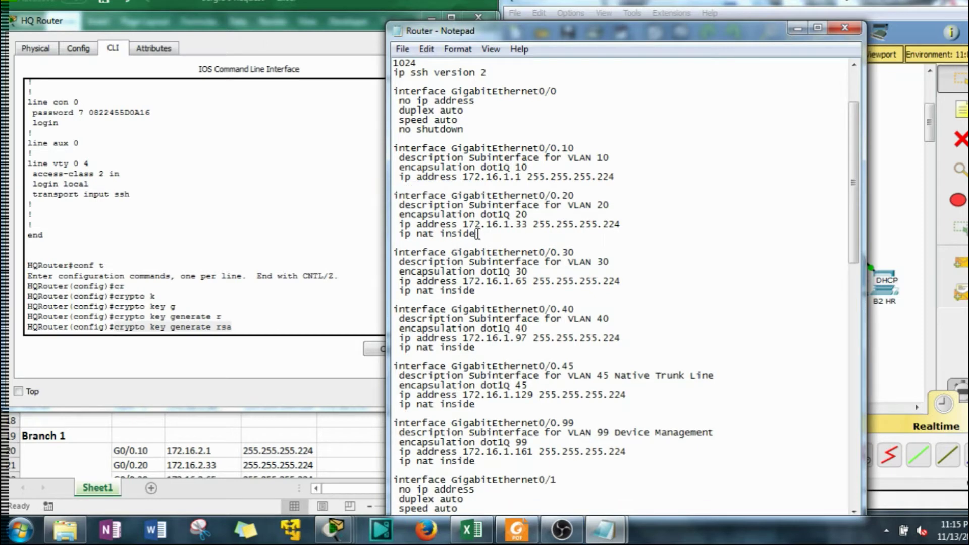
drag(476, 233, 379, 233)
key(Delete)
key(BackSpace)
drag(489, 280, 376, 280)
key(Delete)
key(BackSpace)
Delete the ip nat inside lines under subinterfaces 0.40, 0.45 and 0.99
drag(480, 327, 376, 328)
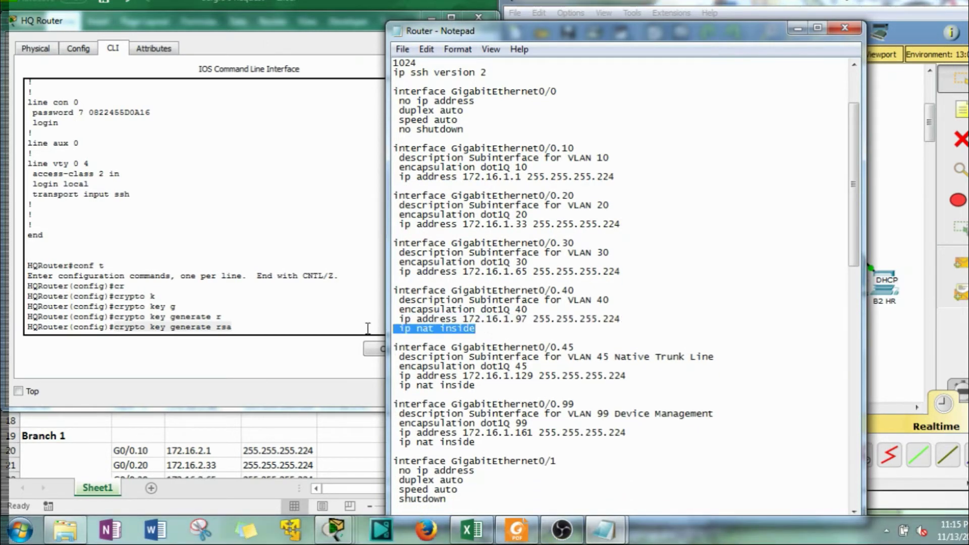
key(Delete)
key(BackSpace)
scroll(410, 346, down, 2)
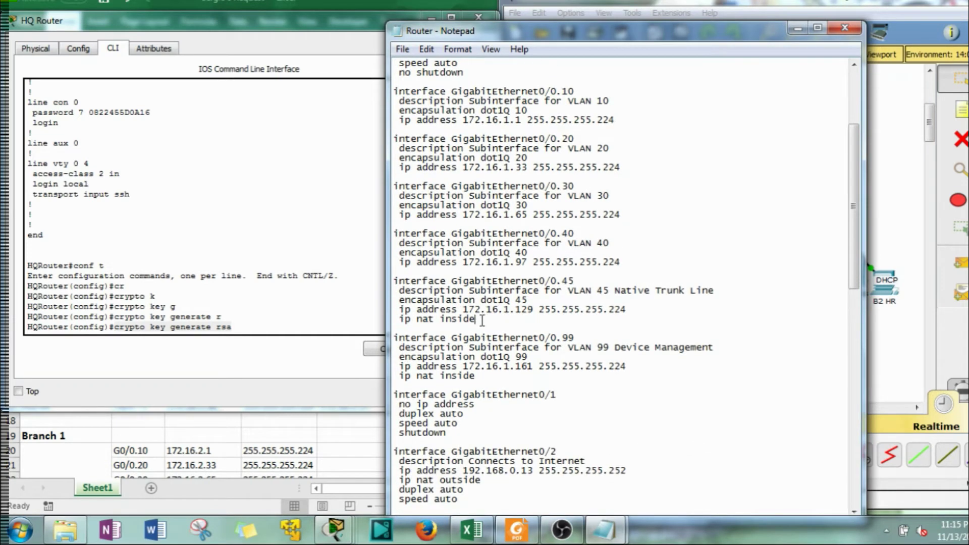
drag(479, 319, 376, 318)
key(Delete)
key(BackSpace)
scroll(406, 331, down, 2)
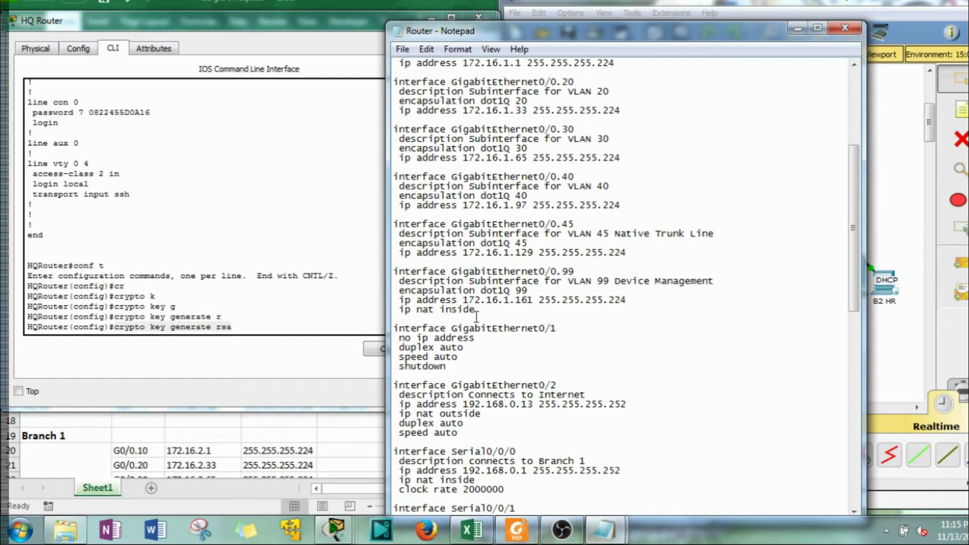
drag(479, 308, 360, 309)
key(Delete)
key(BackSpace)
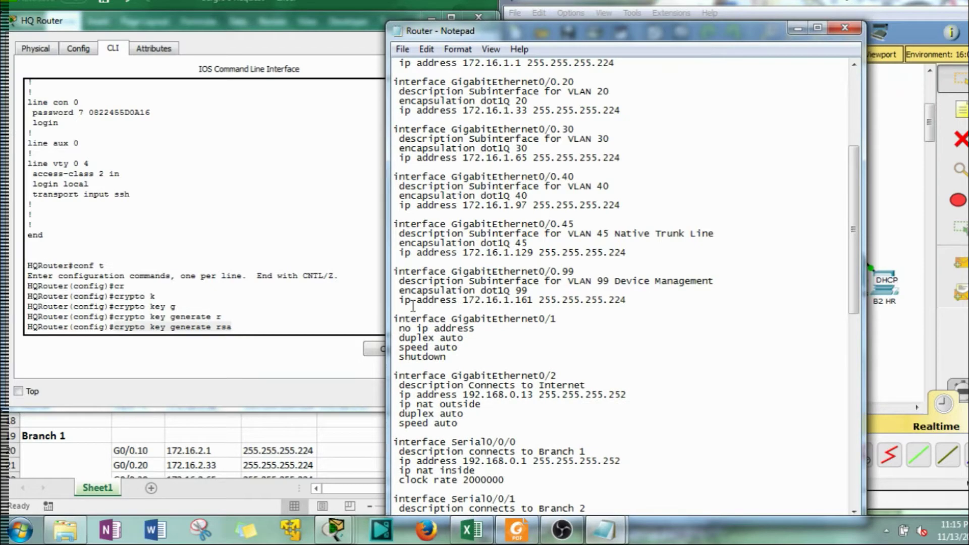
scroll(509, 260, up, 2)
click(288, 77)
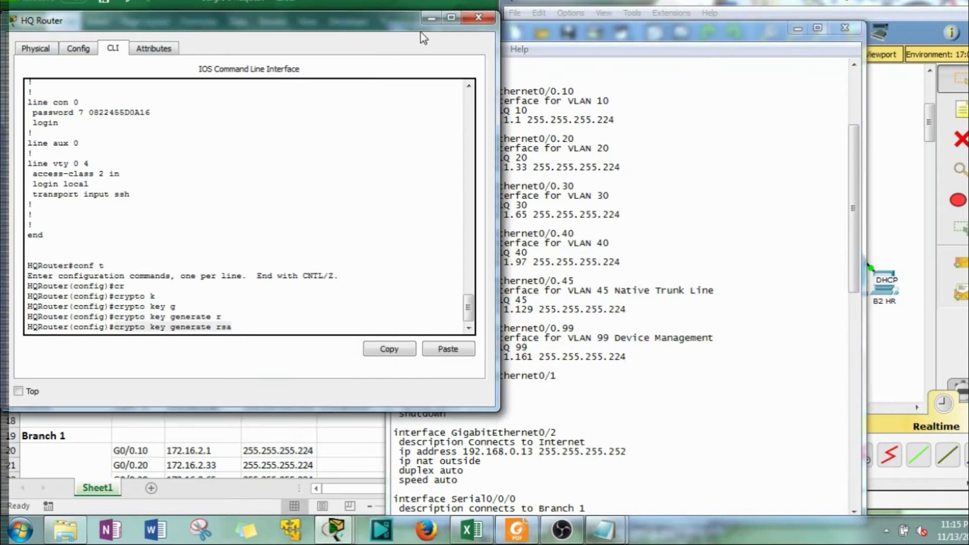
Review the Branch 1 router rows in the addressing spreadsheet
click(430, 16)
click(528, 206)
scroll(248, 276, down, 2)
click(248, 277)
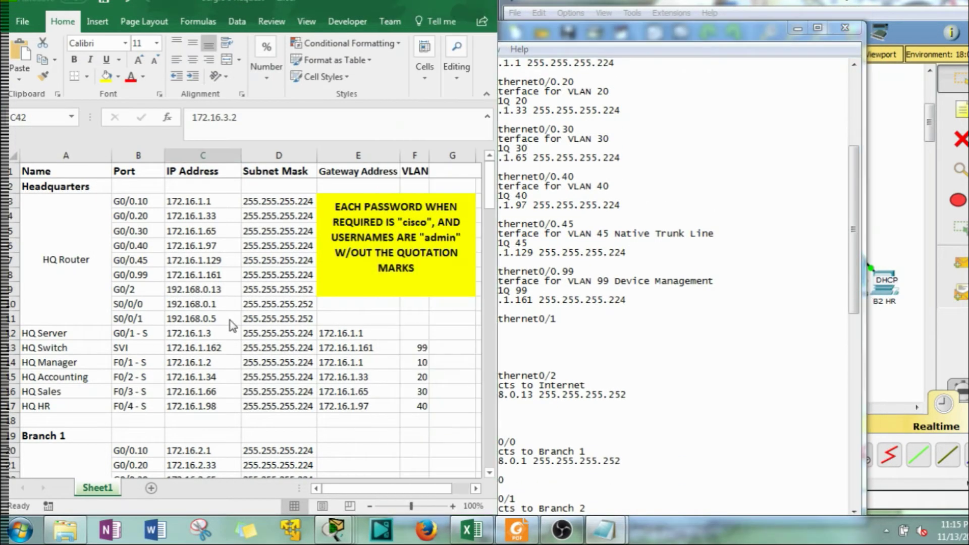
scroll(230, 318, down, 6)
scroll(230, 319, up, 1)
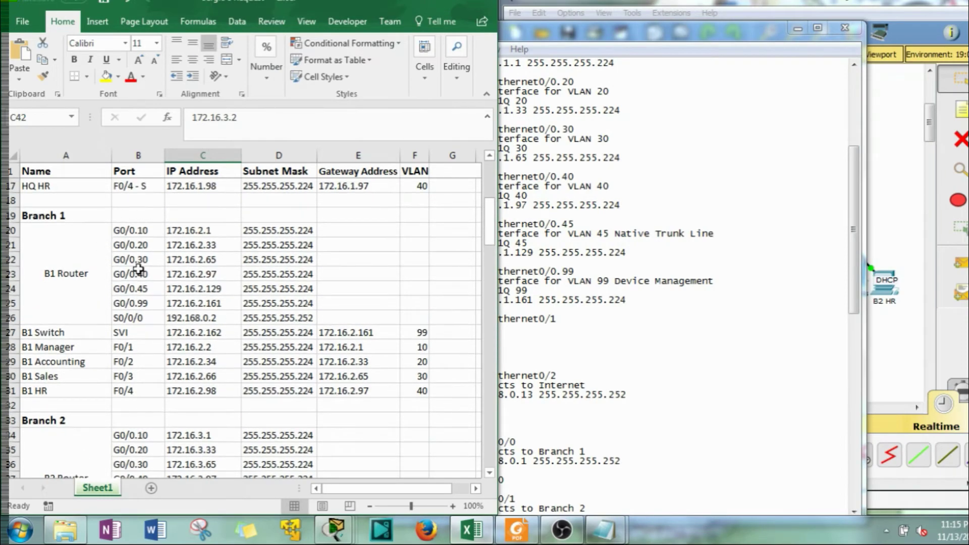
Change each subinterface's third octet from 1 to 2, then select the GigabitEthernet0/1 block
click(677, 280)
scroll(490, 120, up, 2)
scroll(491, 120, up, 2)
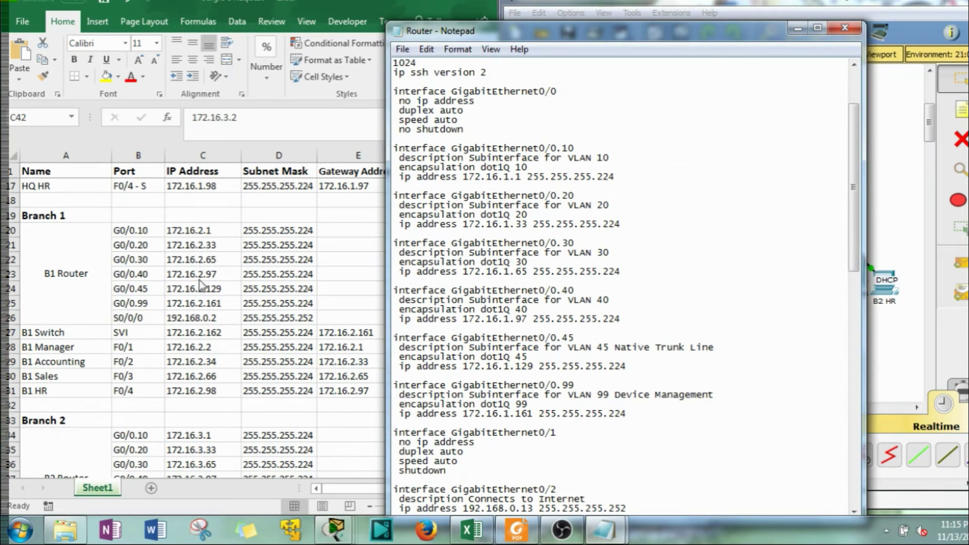
drag(504, 177, 508, 180)
text(22)
drag(504, 271, 508, 274)
text(2)
drag(503, 318, 508, 321)
text(2)
drag(503, 365, 510, 367)
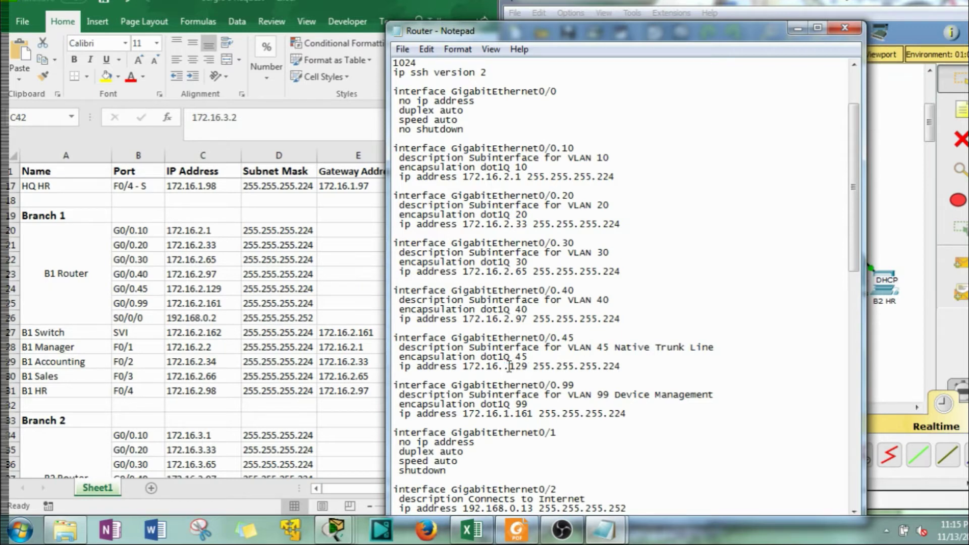
text(2)
drag(504, 412, 508, 415)
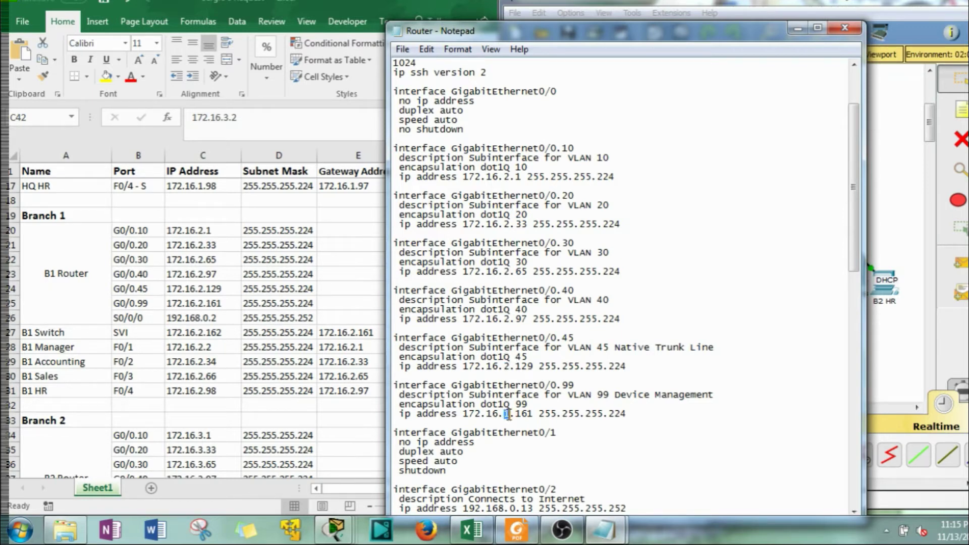
text(2)
scroll(477, 444, down, 2)
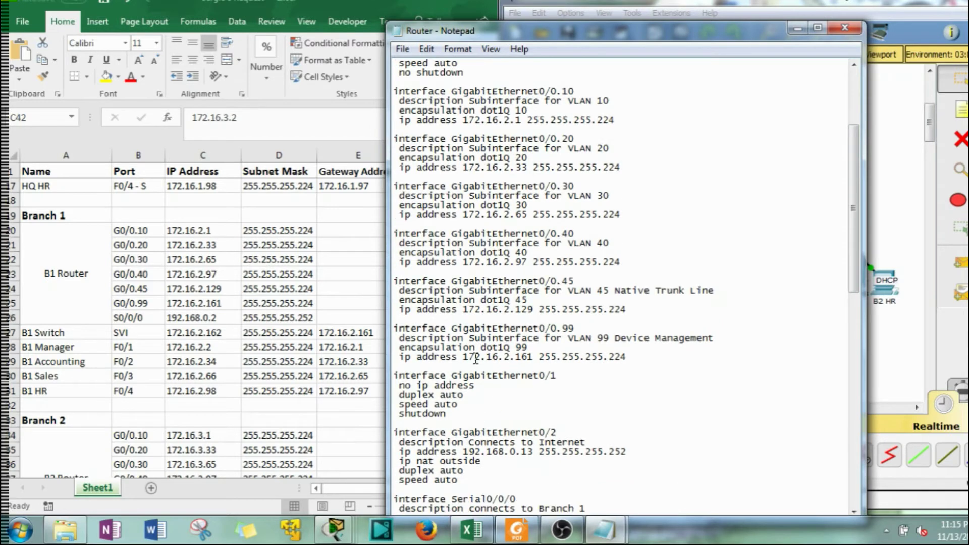
drag(449, 415, 393, 371)
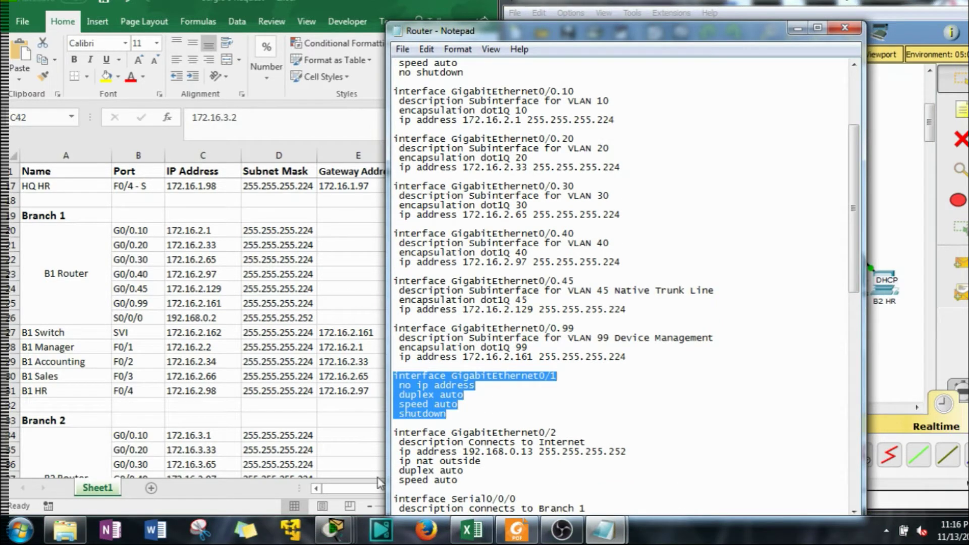
Delete the unused GigabitEthernet0/1 and GigabitEthernet0/2 blocks from the script
key(Delete)
key(Delete)
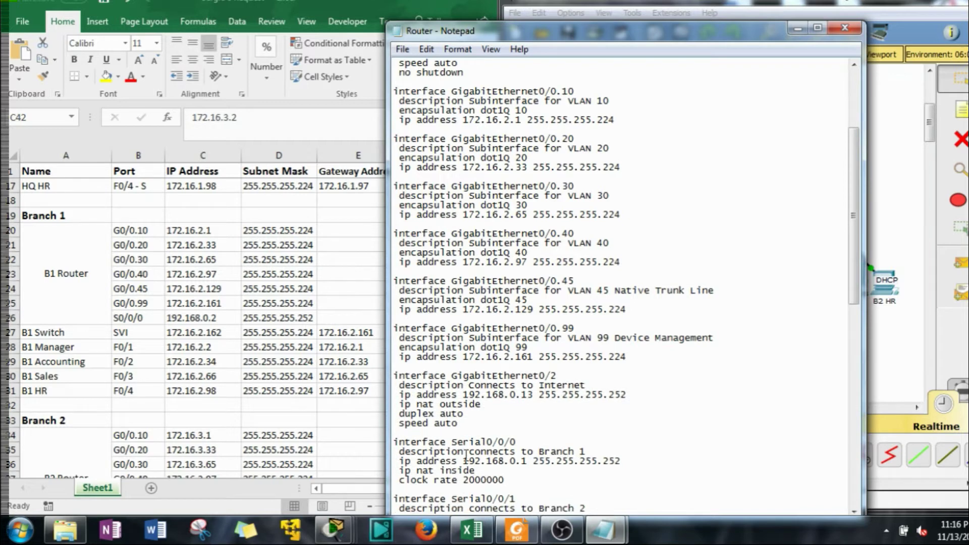
scroll(466, 454, down, 2)
drag(478, 368, 452, 357)
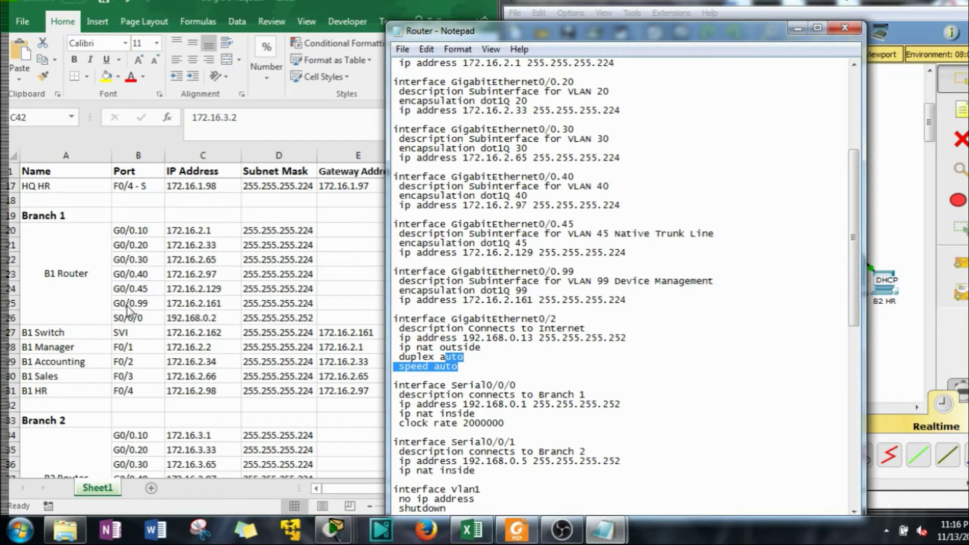
drag(492, 367, 386, 318)
key(BackSpace)
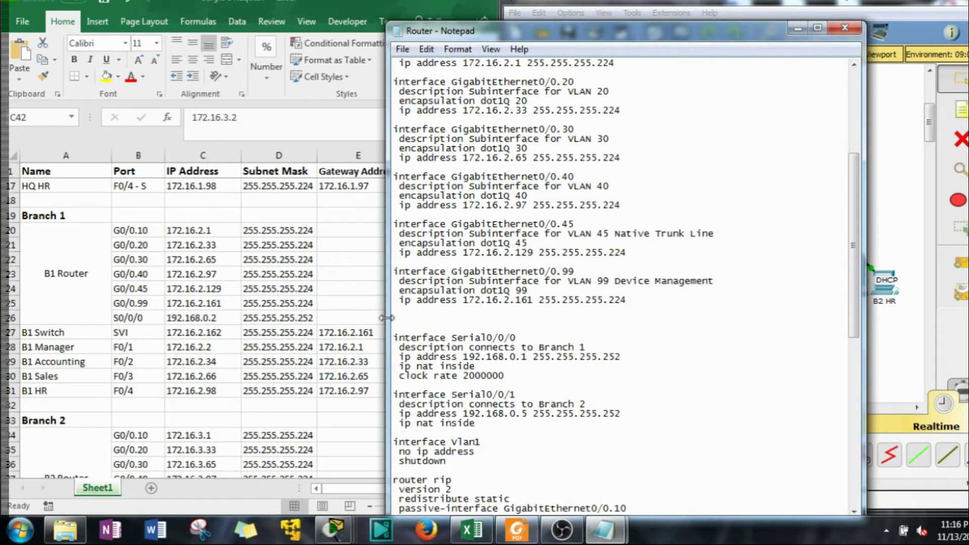
key(BackSpace)
key(BackSpace)
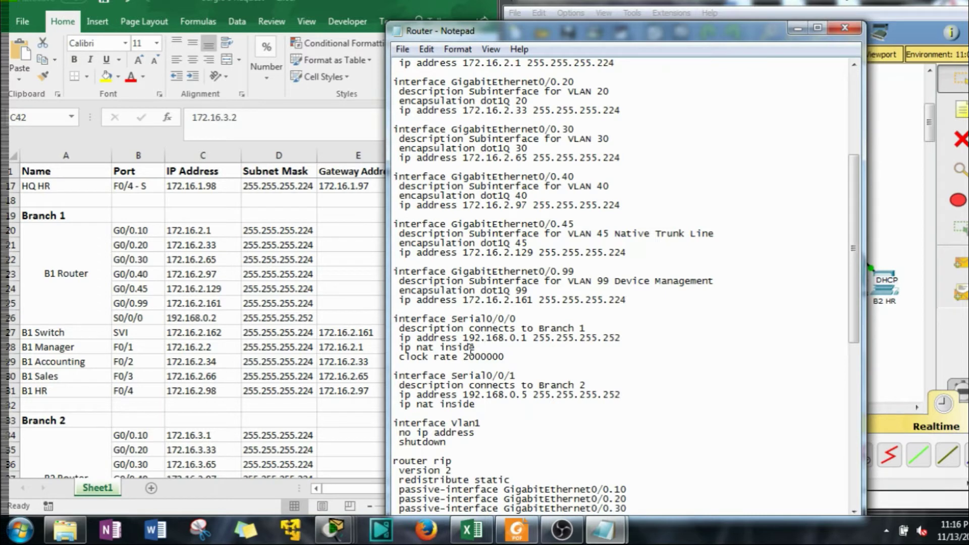
Remove ip nat inside, set Serial0/0/0 to 192.168.0.2, and delete the Serial0/0/1 block
drag(483, 348, 386, 353)
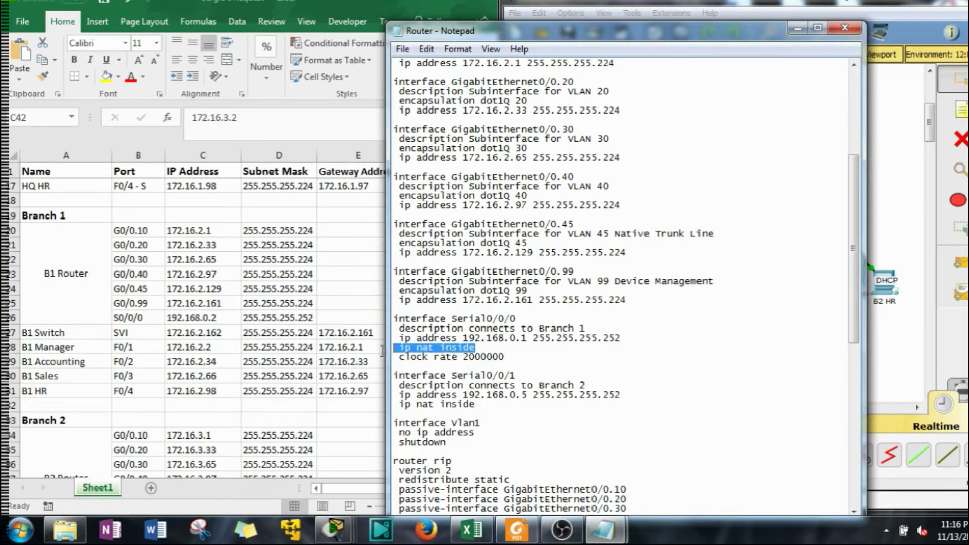
key(BackSpace)
key(BackSpace)
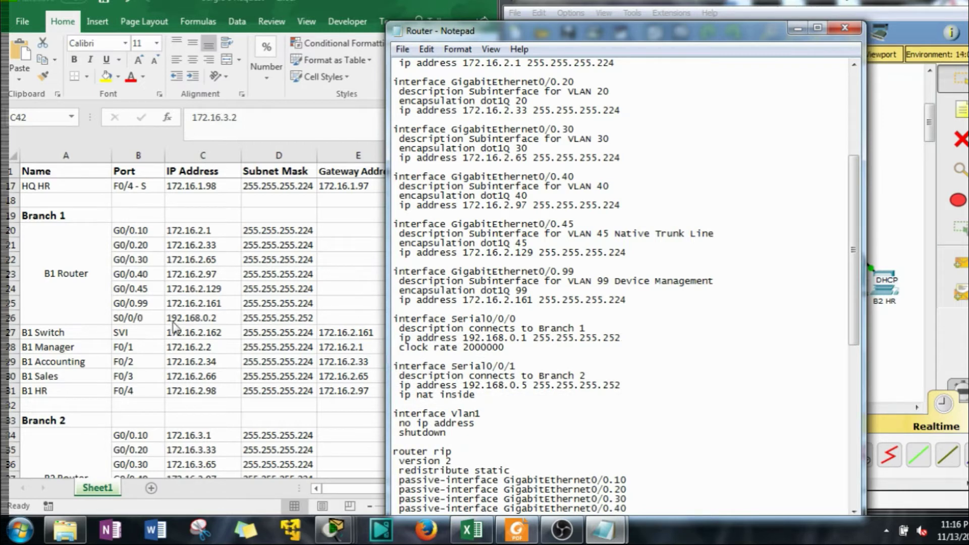
click(525, 338)
key(BackSpace)
text(2)
scroll(507, 392, down, 1)
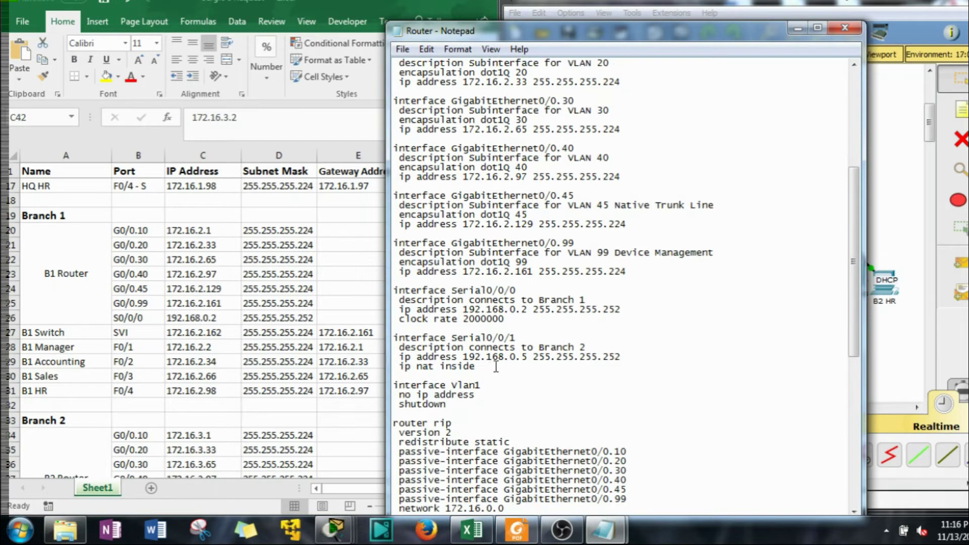
drag(476, 367, 395, 334)
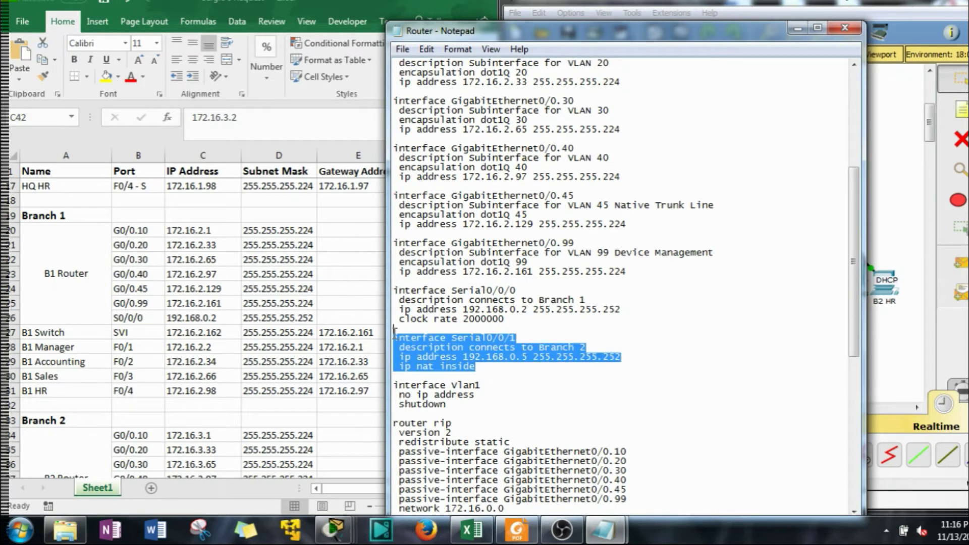
key(Delete)
key(Delete)
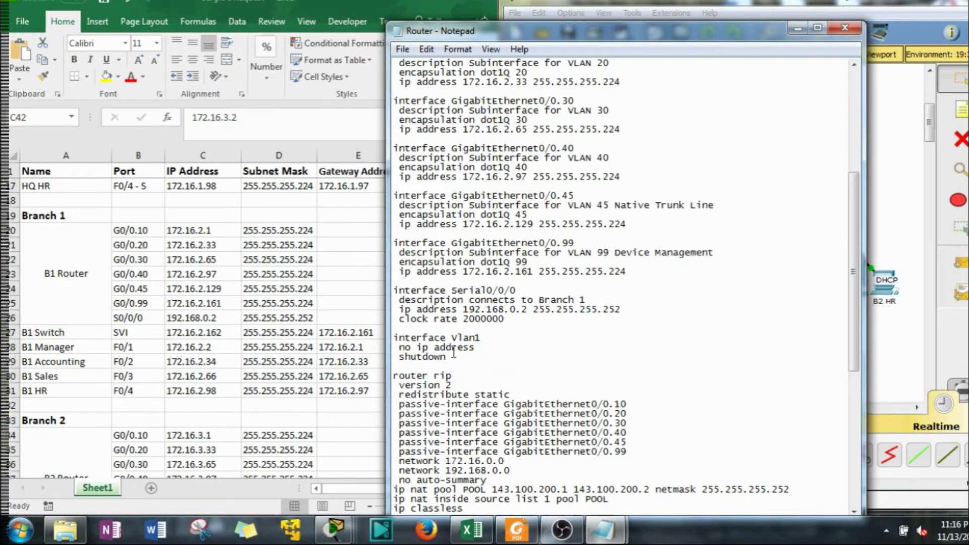
Delete the NAT pool, ip classless, default route, flow-export and access-list 1 lines
scroll(452, 352, down, 1)
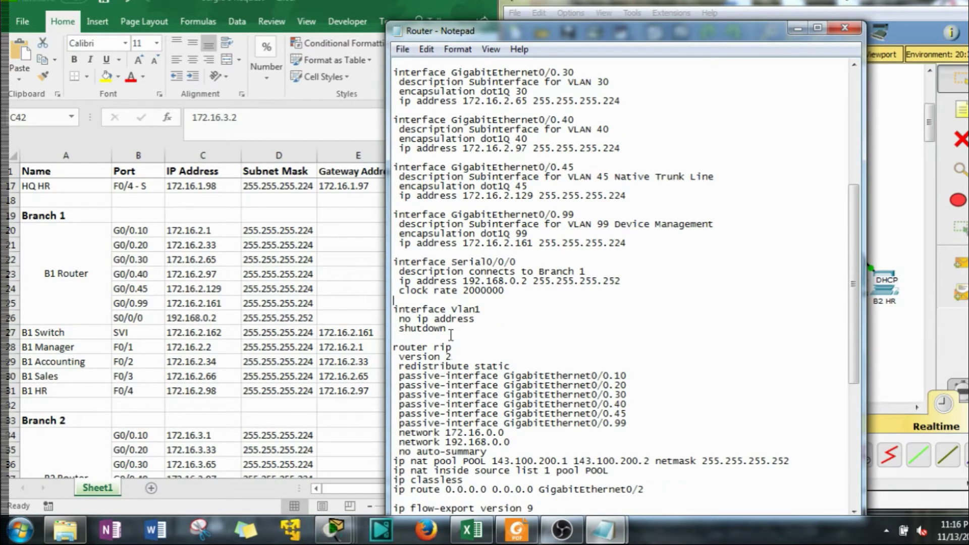
scroll(449, 339, down, 1)
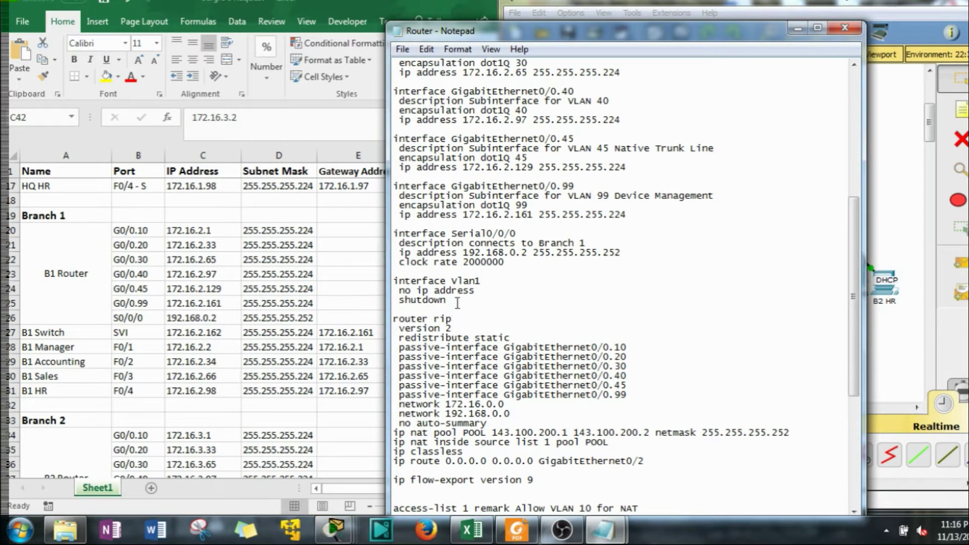
scroll(469, 338, down, 1)
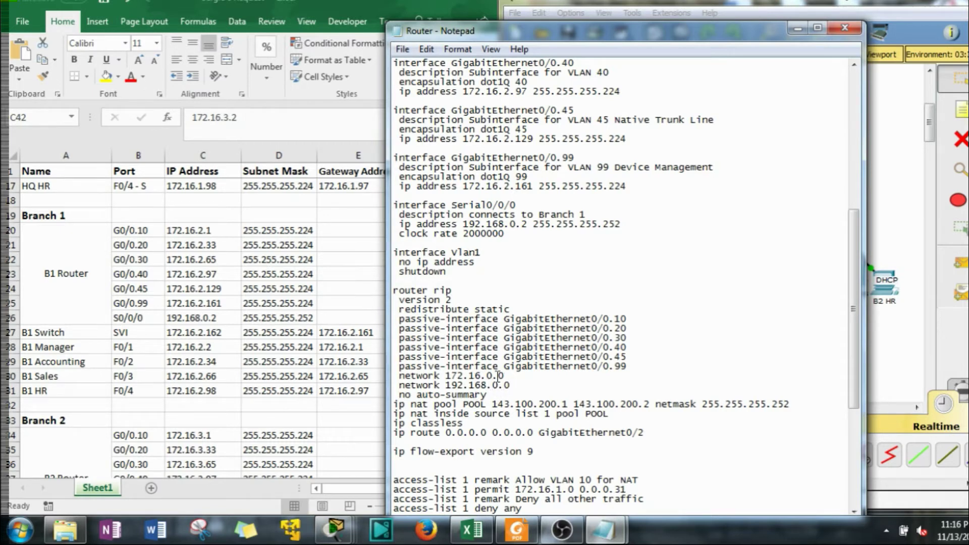
scroll(497, 383, down, 1)
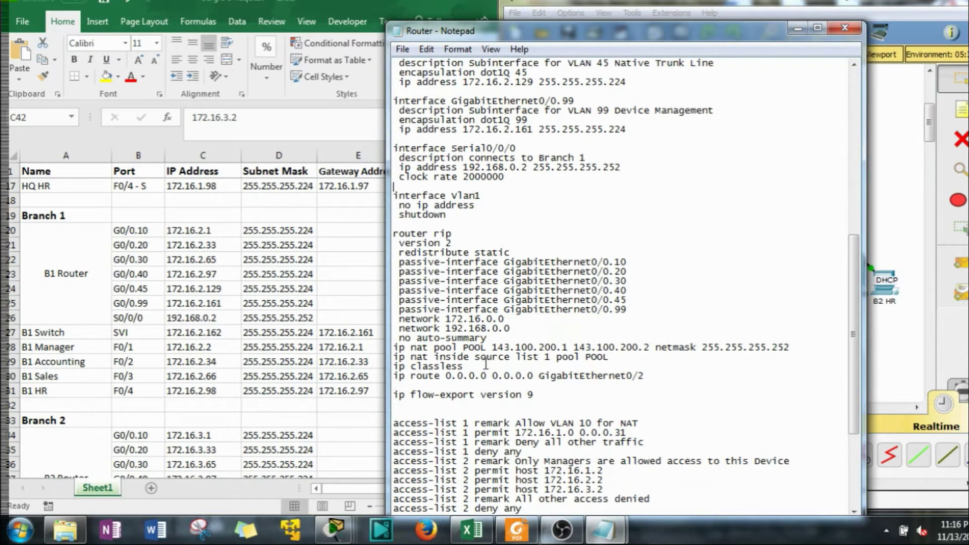
scroll(487, 358, down, 1)
drag(547, 395, 395, 352)
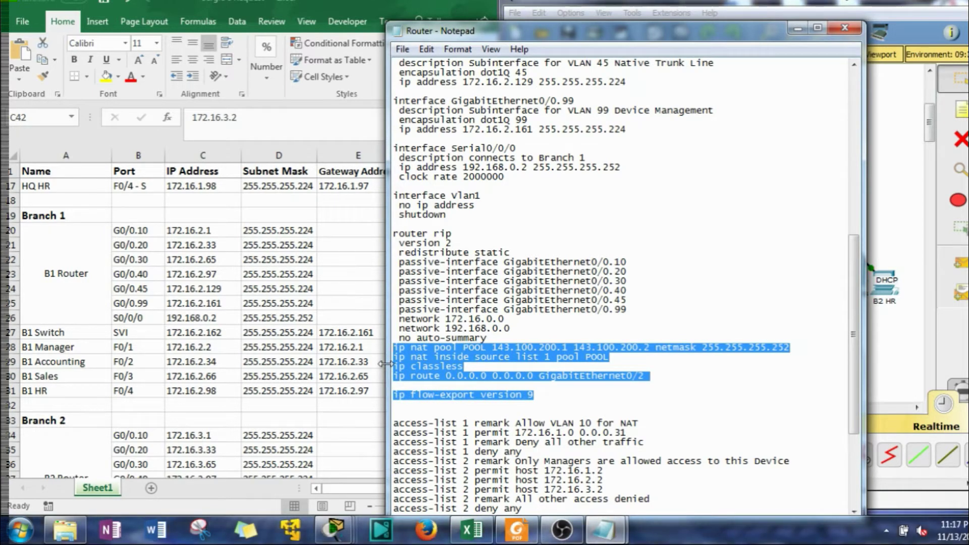
key(Delete)
key(Delete)
key(Delete)
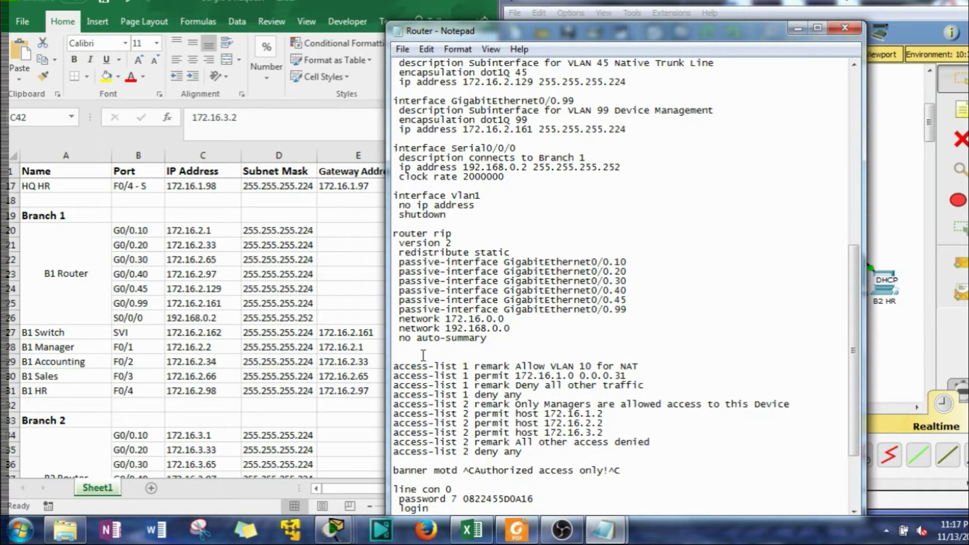
scroll(423, 355, down, 2)
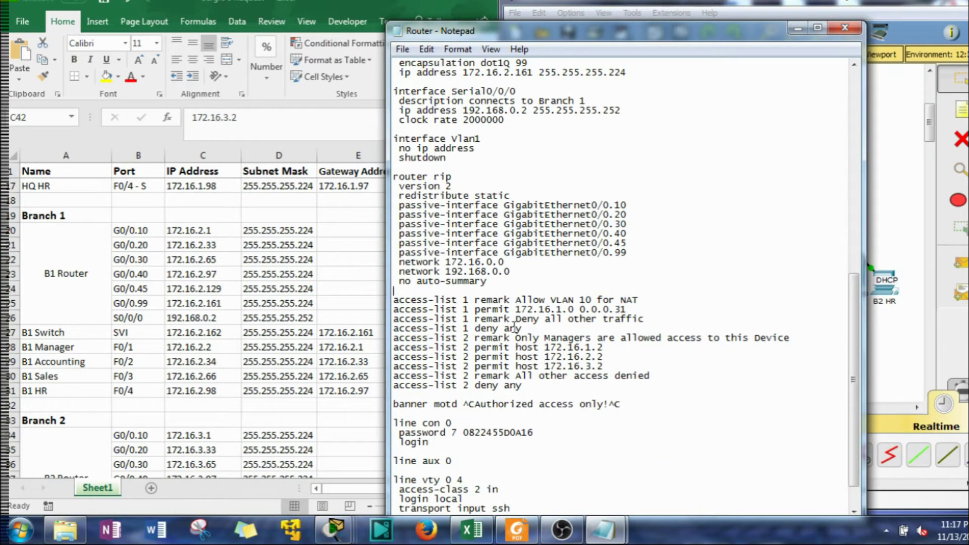
drag(524, 328, 388, 301)
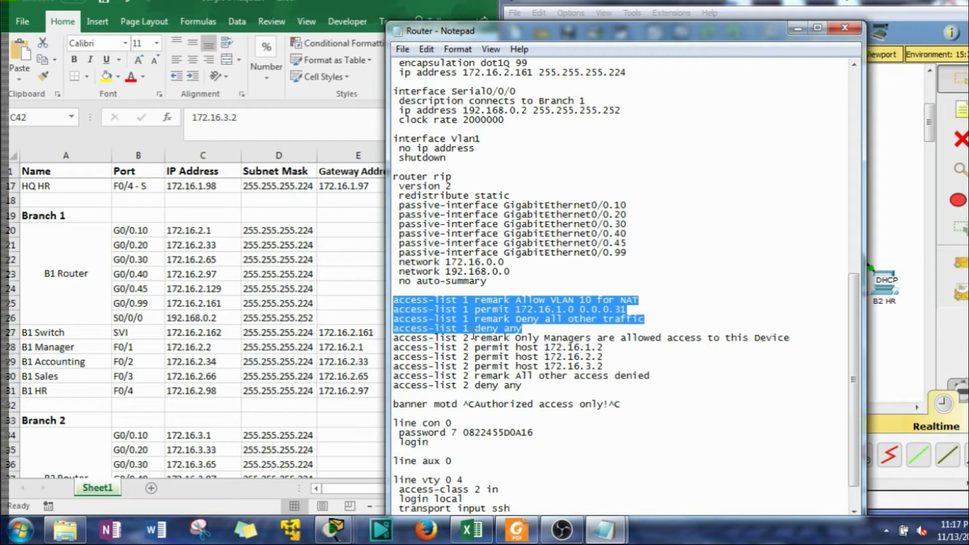
key(Delete)
key(Delete)
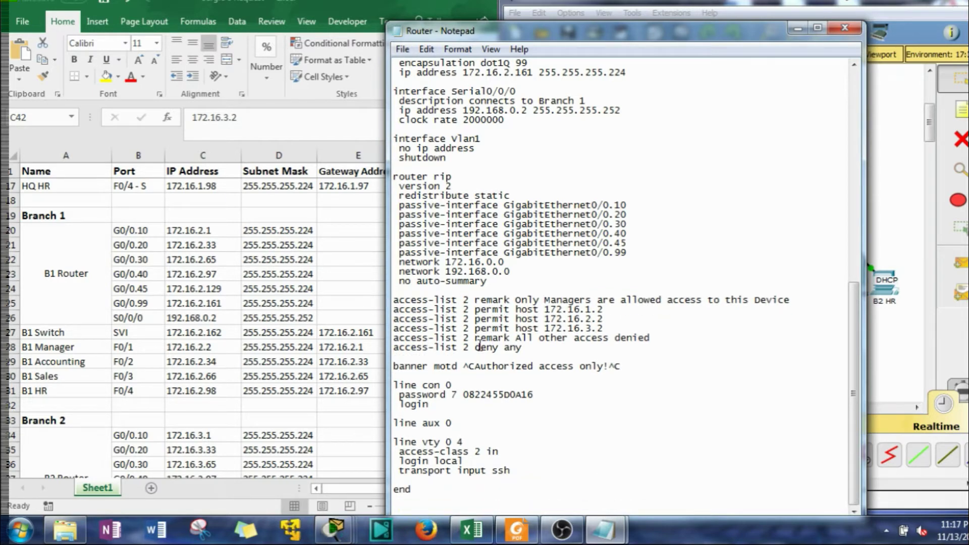
mouse_move(464, 368)
mouse_down()
mouse_move(620, 368)
mouse_move(474, 367)
mouse_up()
text(#)
drag(617, 368, 605, 368)
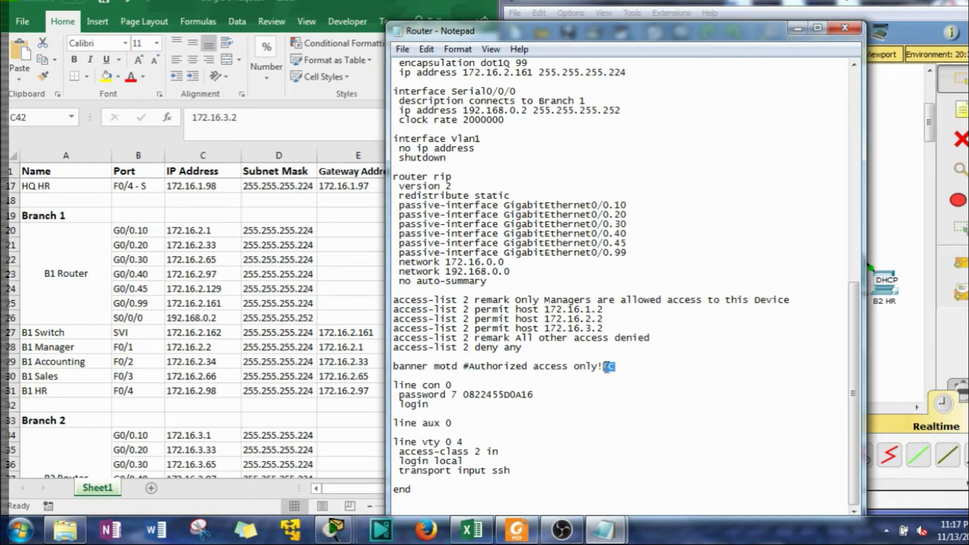
text(#)
drag(534, 394, 451, 394)
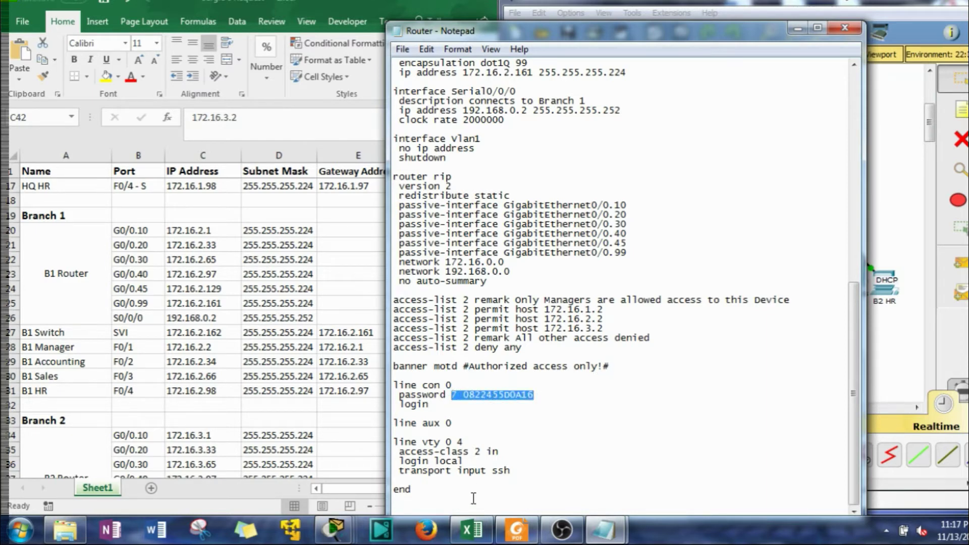
text(cisco)
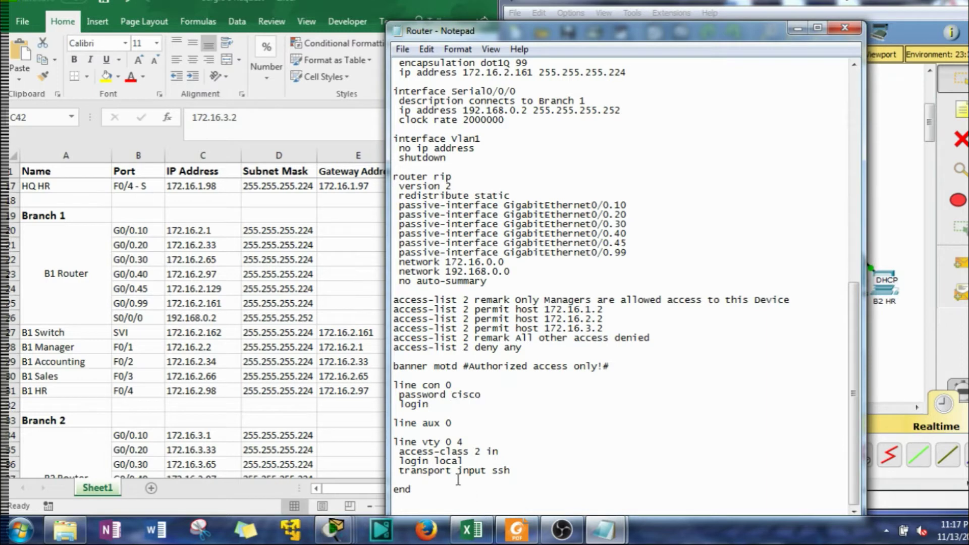
Add a copy run start line below end
key(Down)
key(Down)
key(Down)
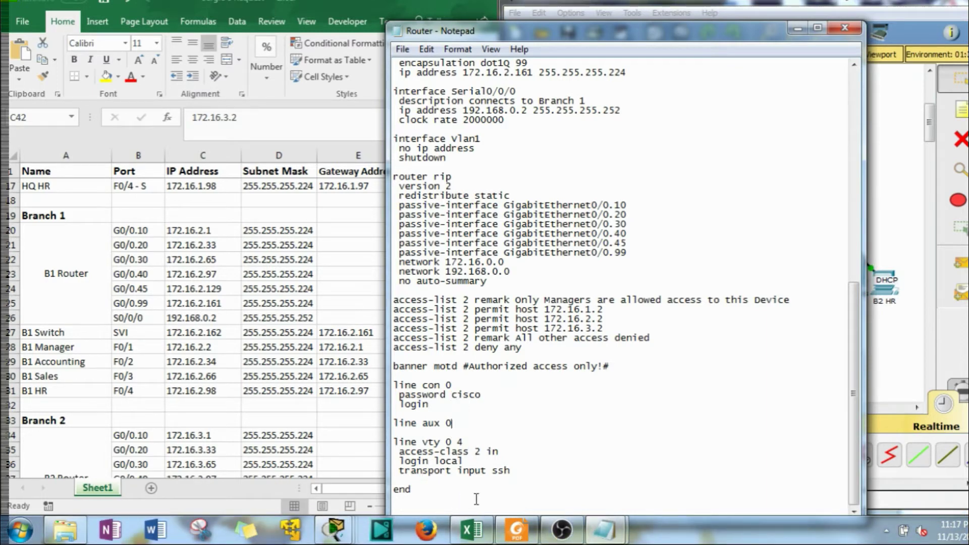
click(435, 495)
drag(748, 34, 746, 15)
key(Return)
key(Return)
key(Return)
key(Return)
key(Return)
key(Return)
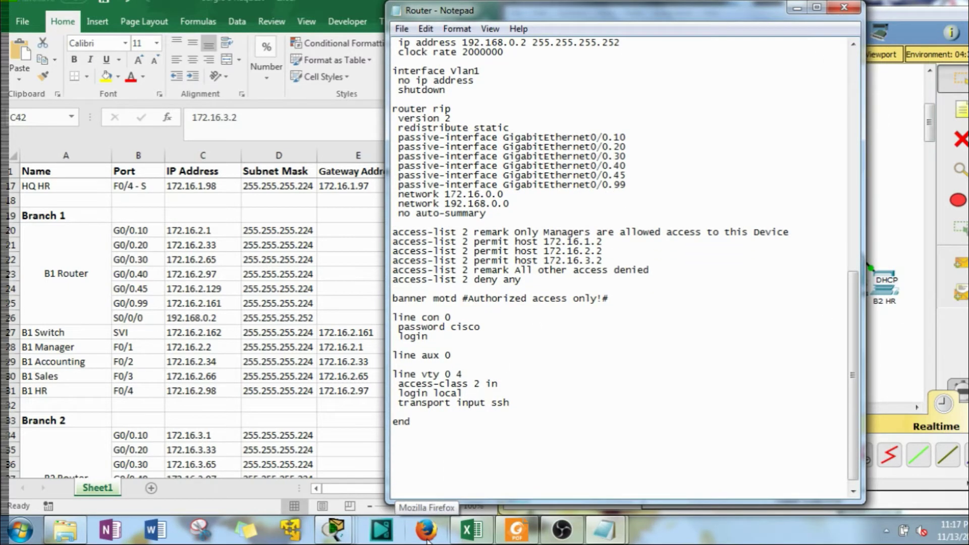
text(copy run start)
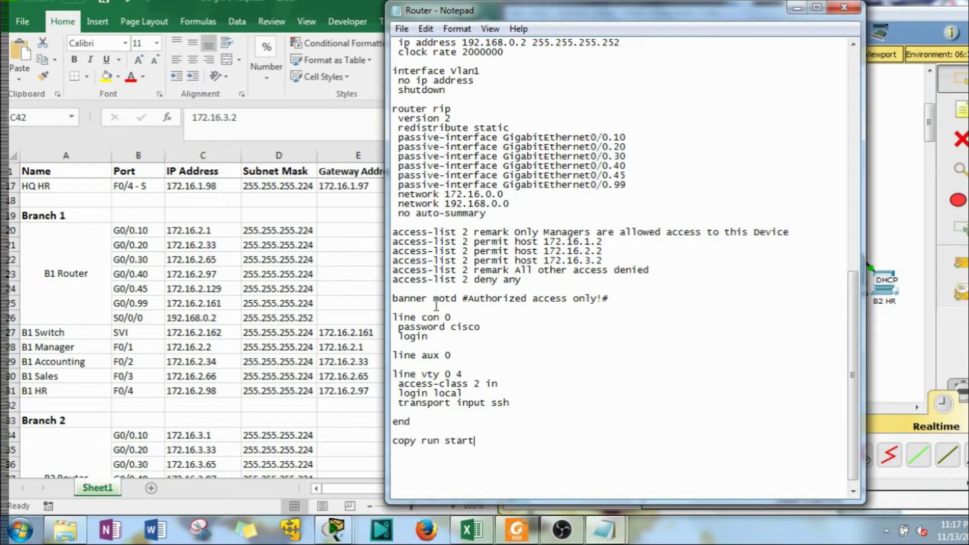
Begin a no shut line under clock rate 2000000 in Serial0/0/0
scroll(435, 298, up, 2)
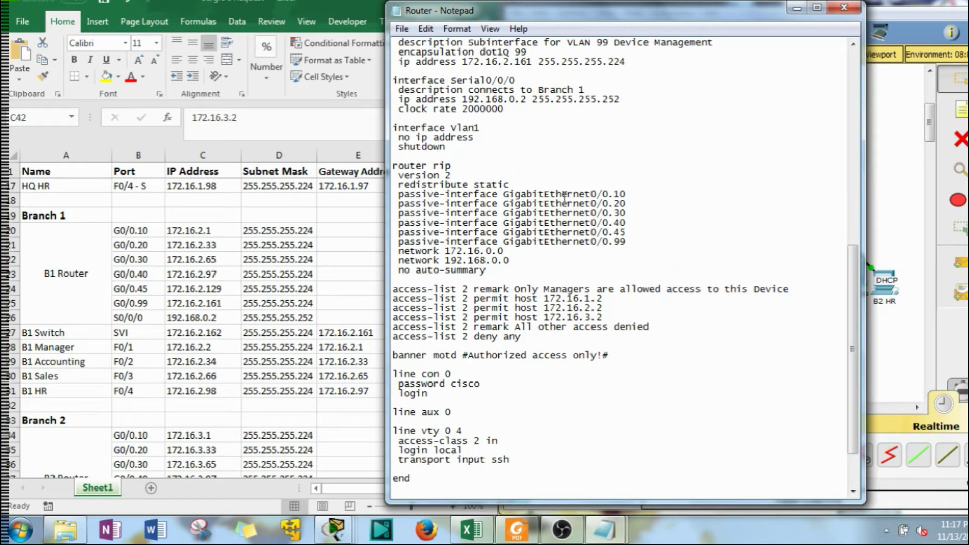
scroll(564, 197, up, 3)
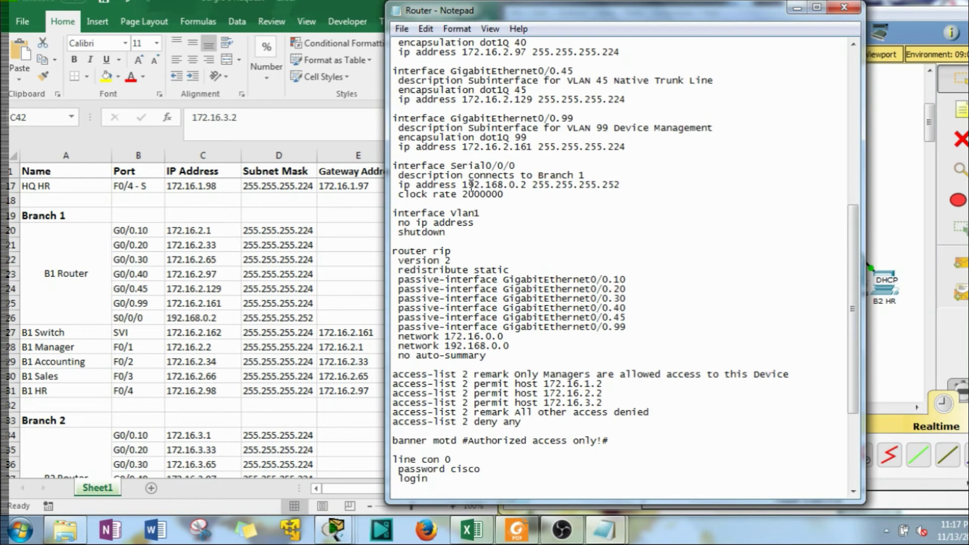
click(506, 196)
key(Return)
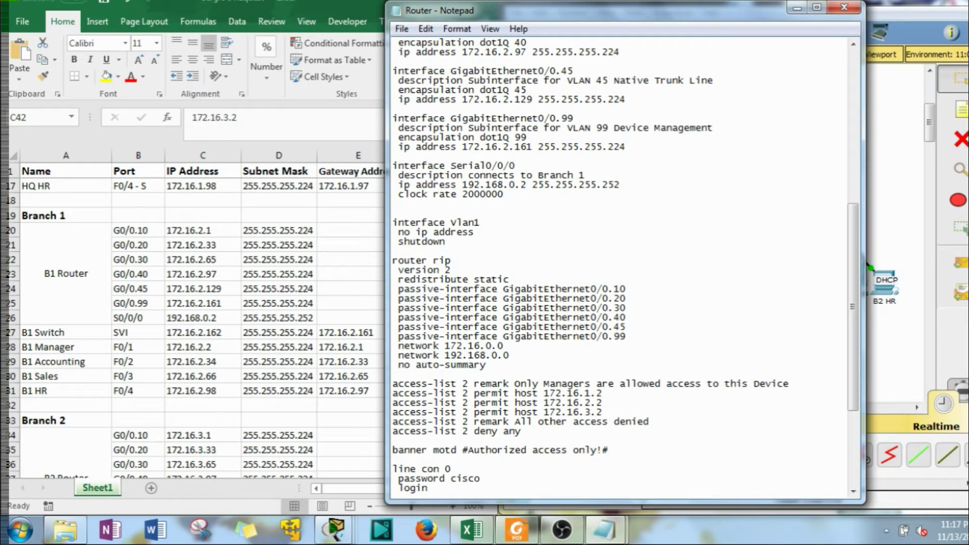
text(no shut)
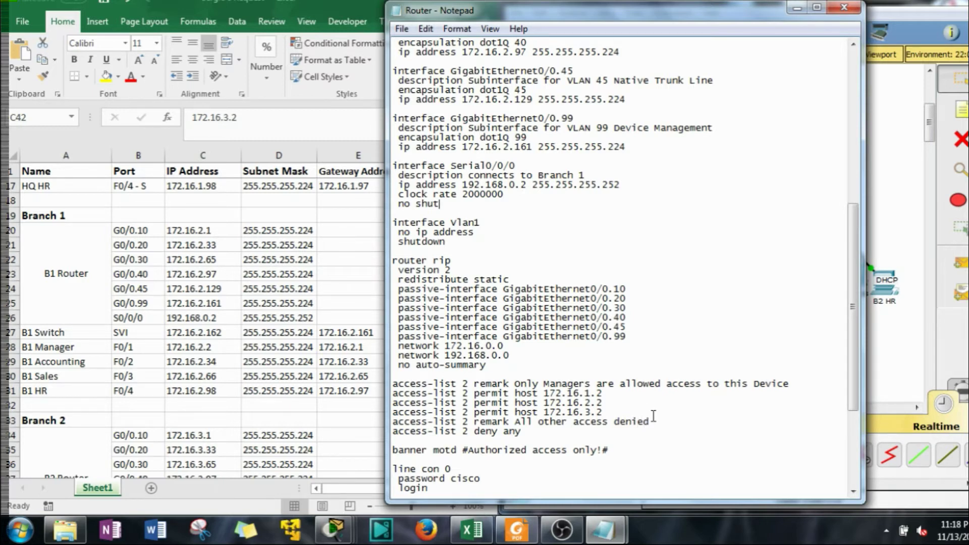
Save the Router script via File > Save and minimize Notepad to reveal the topology
click(401, 29)
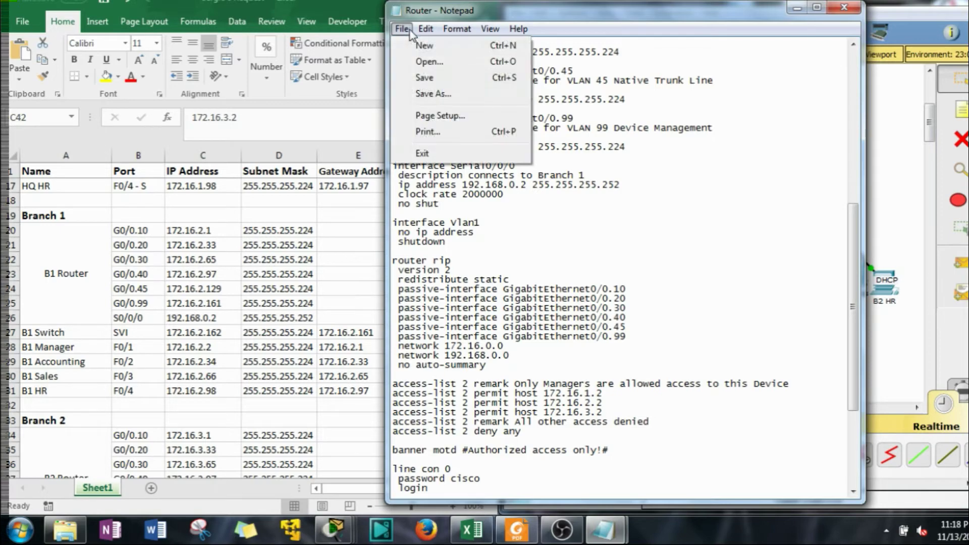
click(418, 77)
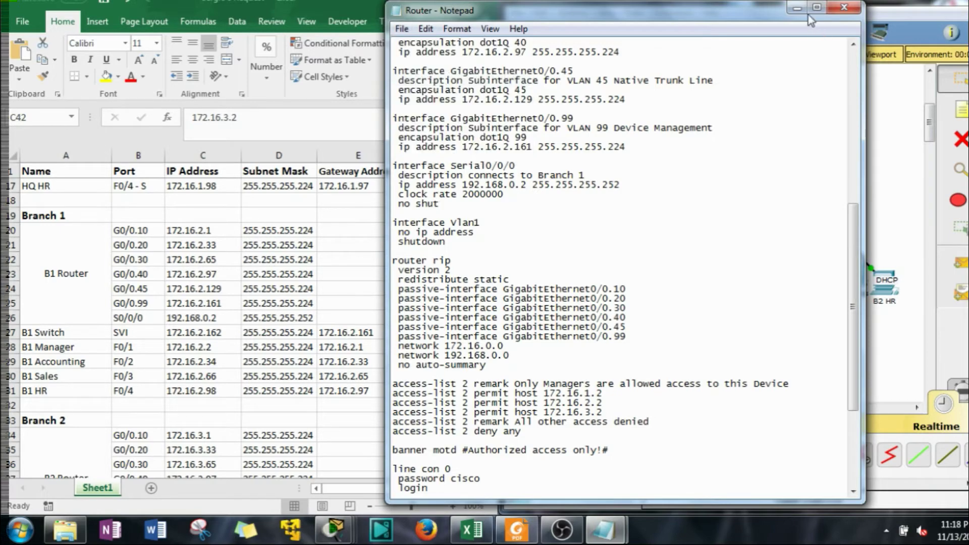
click(788, 8)
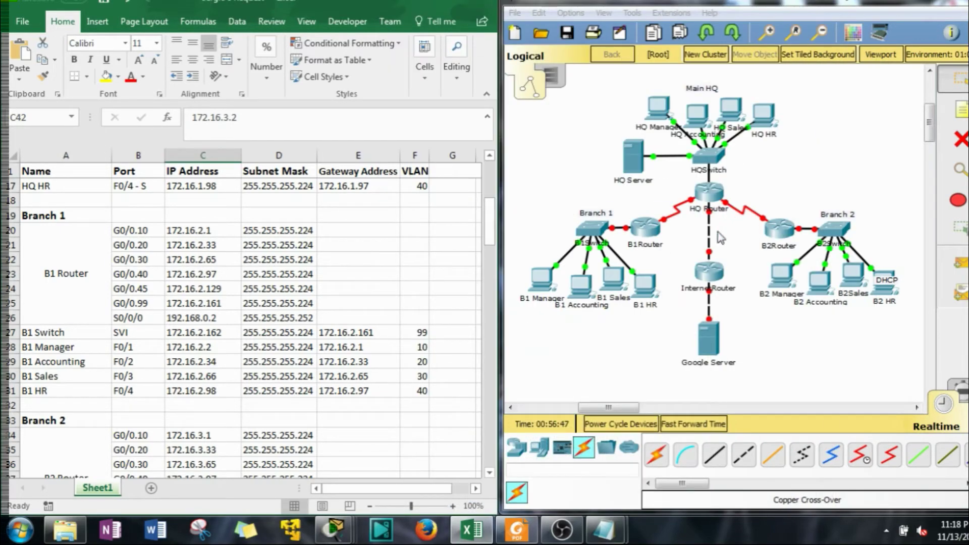
Open B1Router's CLI and enter global configuration mode with en and conf t
click(647, 228)
drag(573, 96, 278, 64)
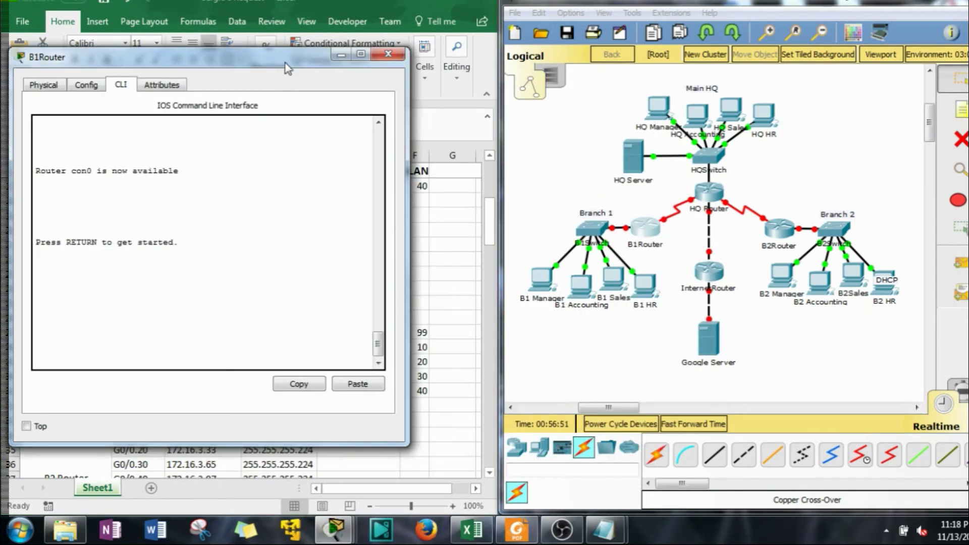
key(Return)
key(Return)
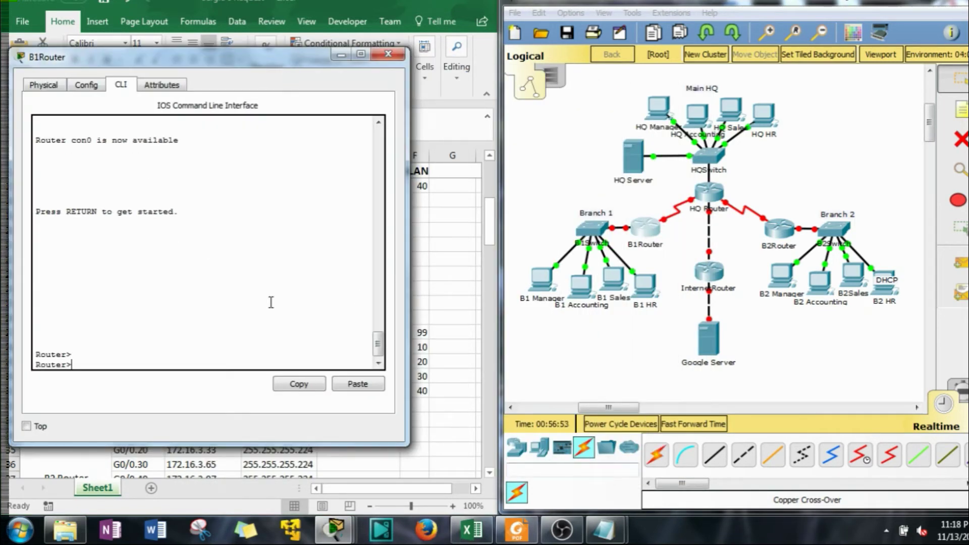
text(en)
key(Return)
text(conf t)
key(Return)
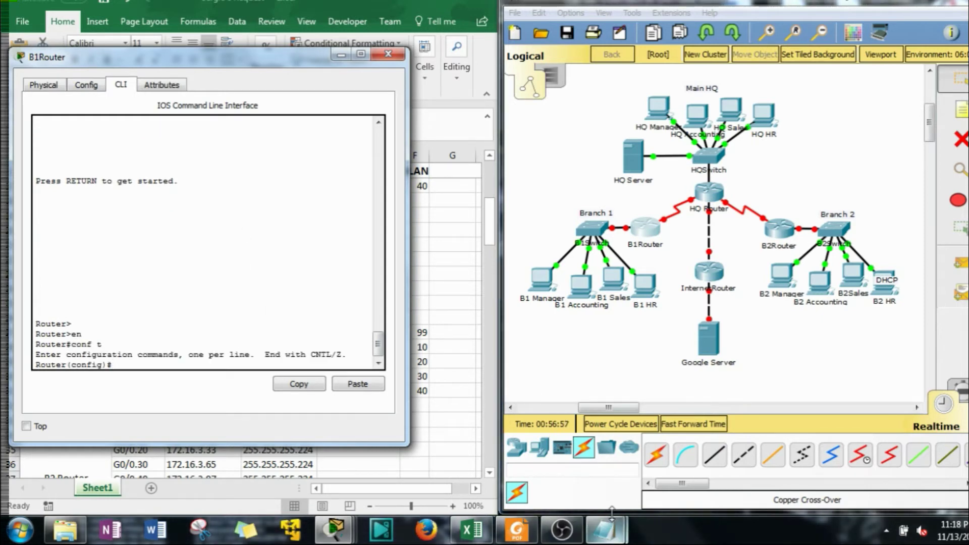
Select the entire Router script in Notepad for copying
click(615, 533)
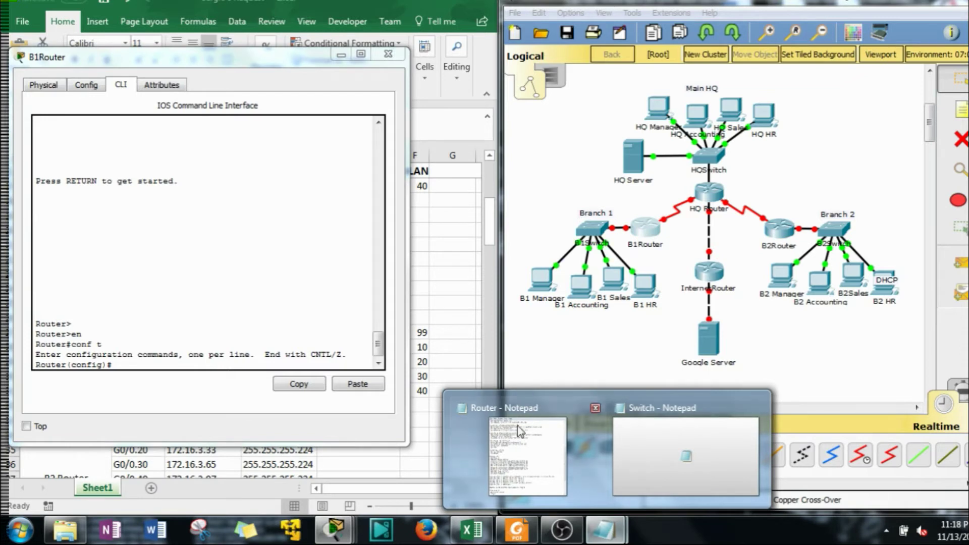
click(550, 454)
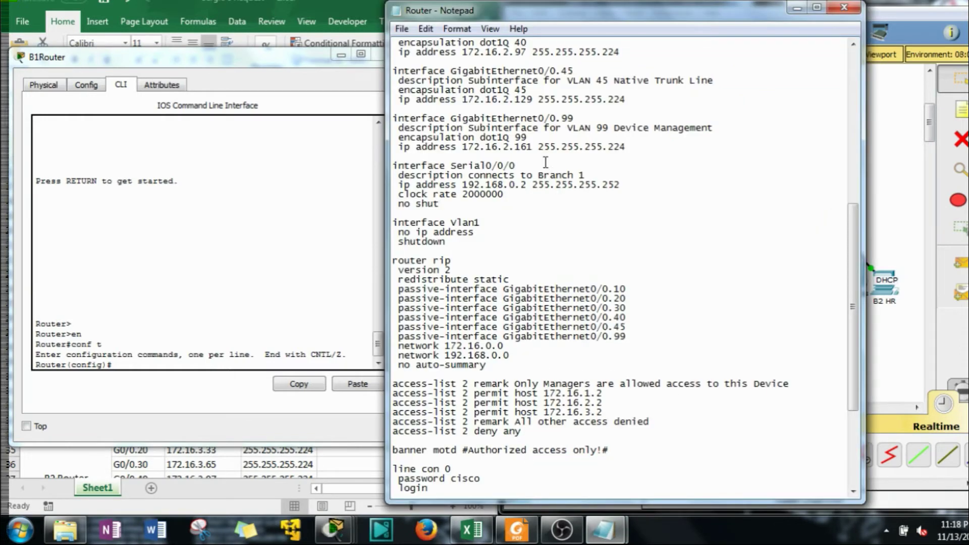
key(ctrl+a)
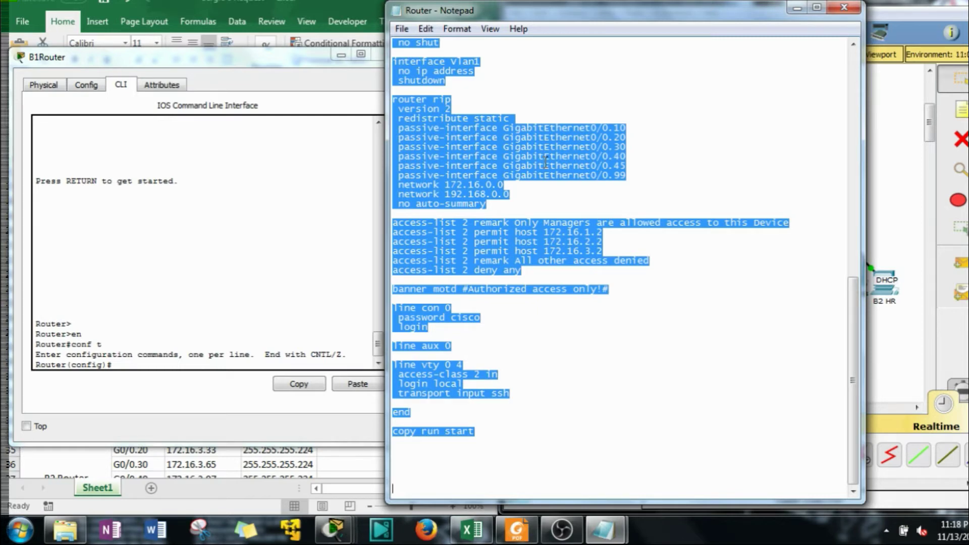
click(142, 366)
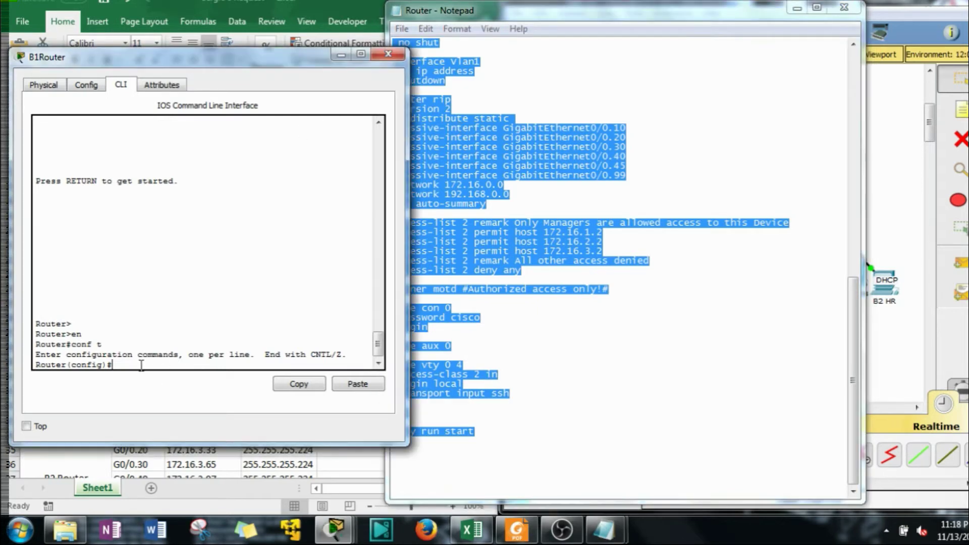
click(555, 283)
scroll(555, 284, up, 14)
scroll(556, 284, up, 2)
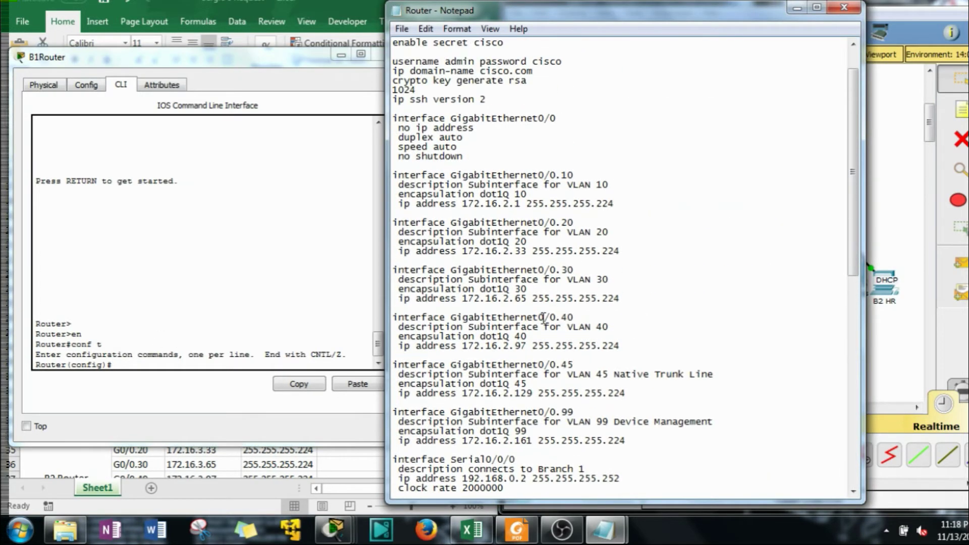
scroll(472, 126, up, 1)
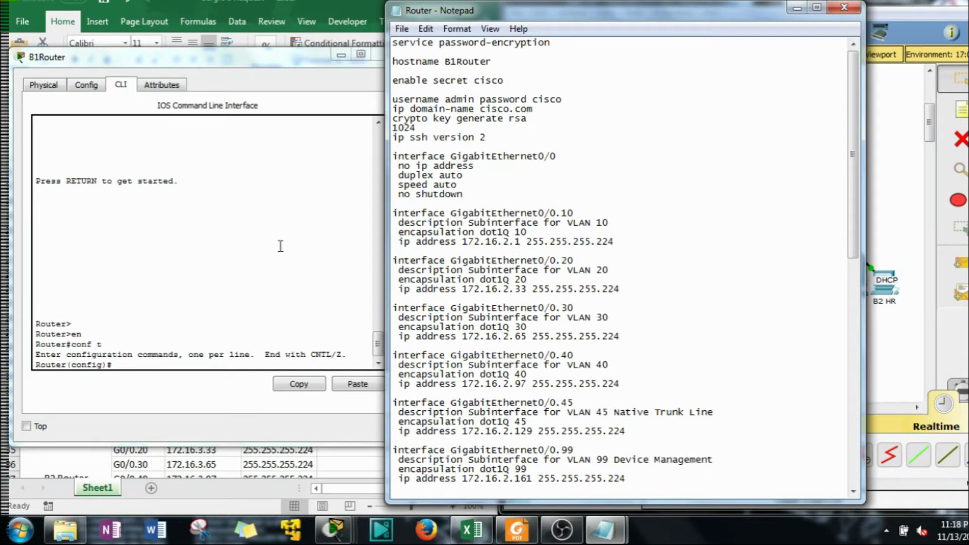
click(94, 366)
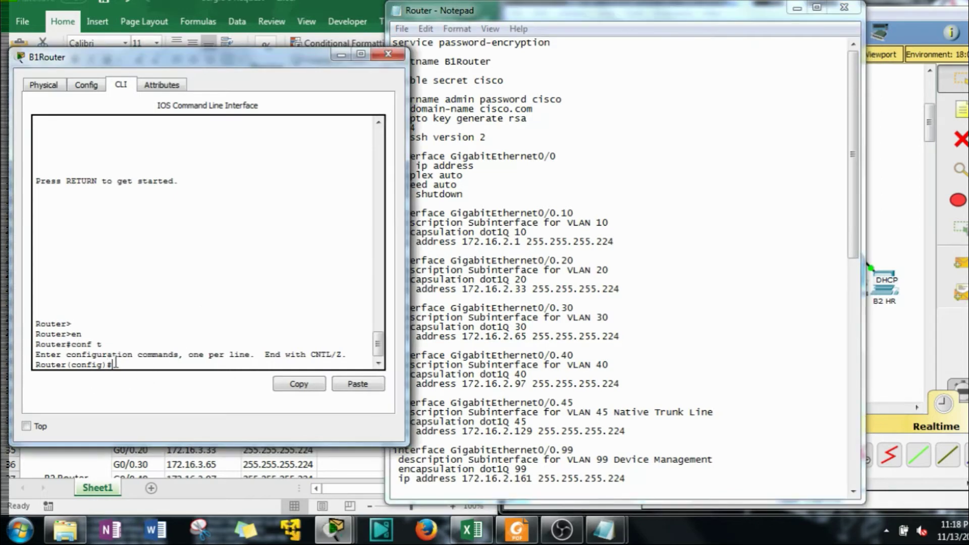
click(372, 389)
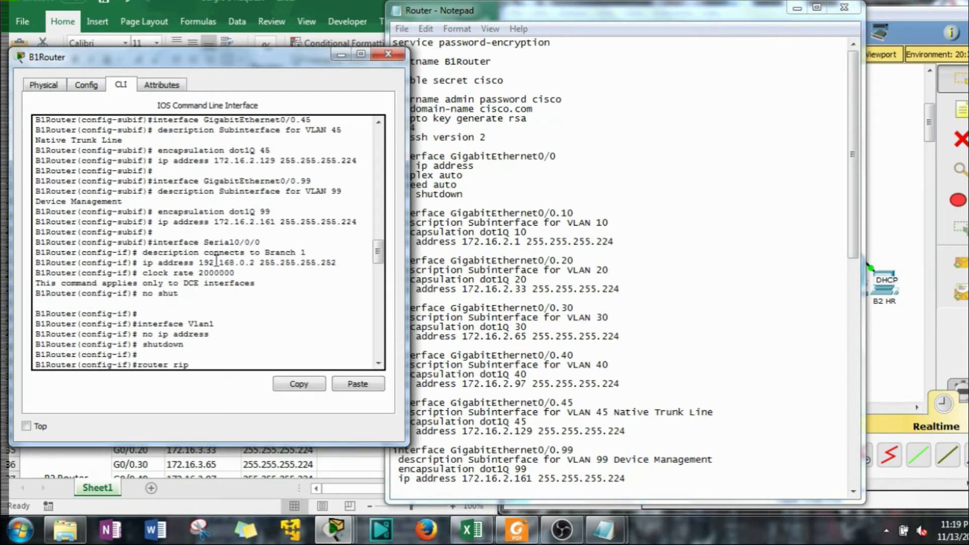
scroll(216, 261, up, 10)
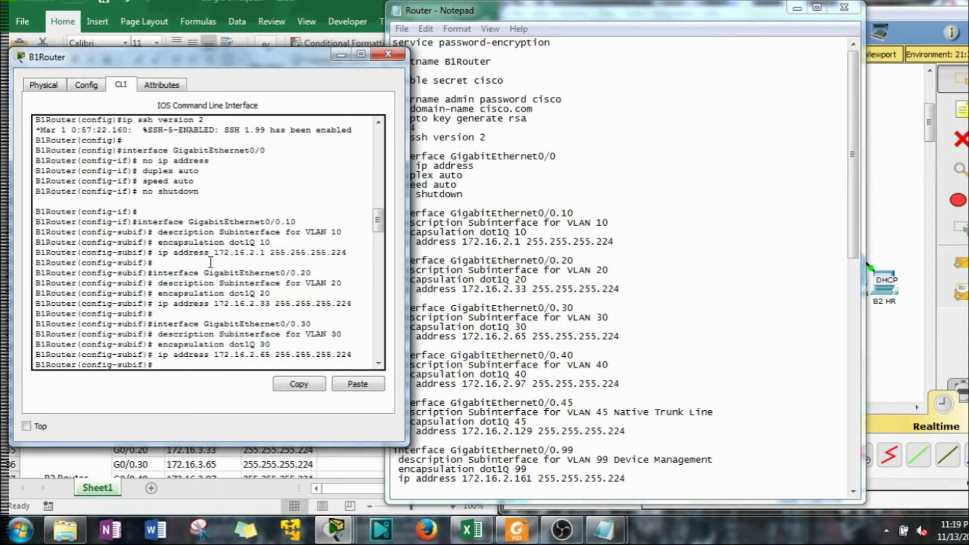
scroll(211, 262, up, 2)
scroll(201, 273, up, 2)
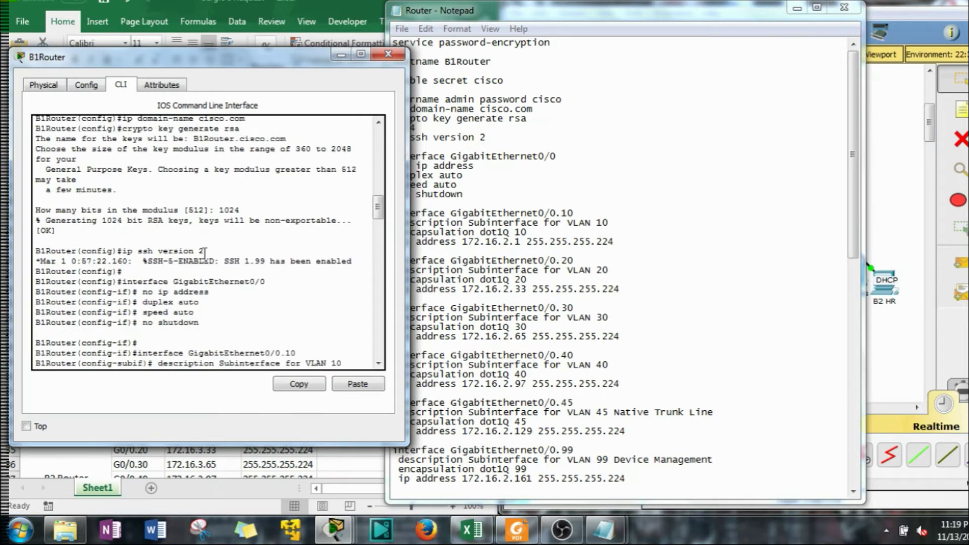
scroll(201, 268, down, 15)
scroll(205, 255, up, 4)
scroll(205, 252, up, 6)
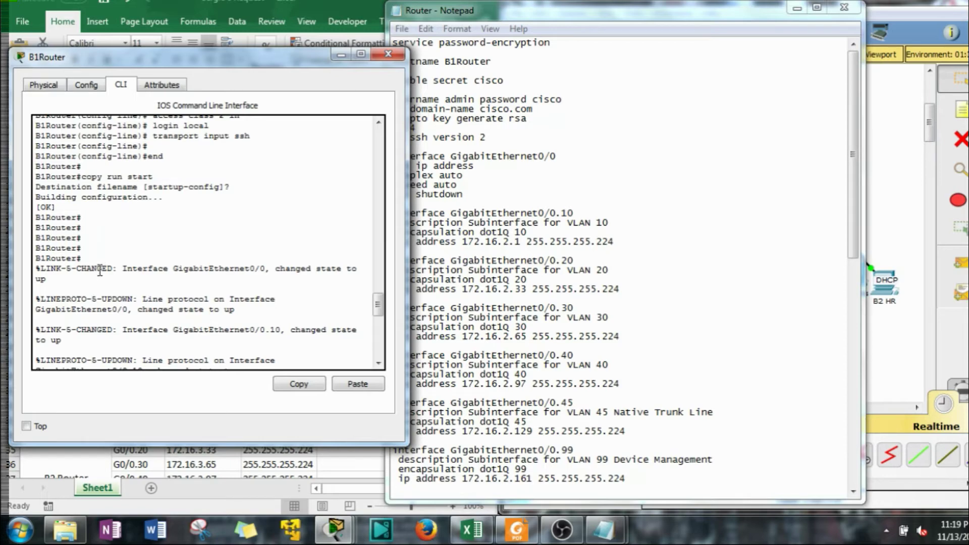
scroll(112, 246, up, 6)
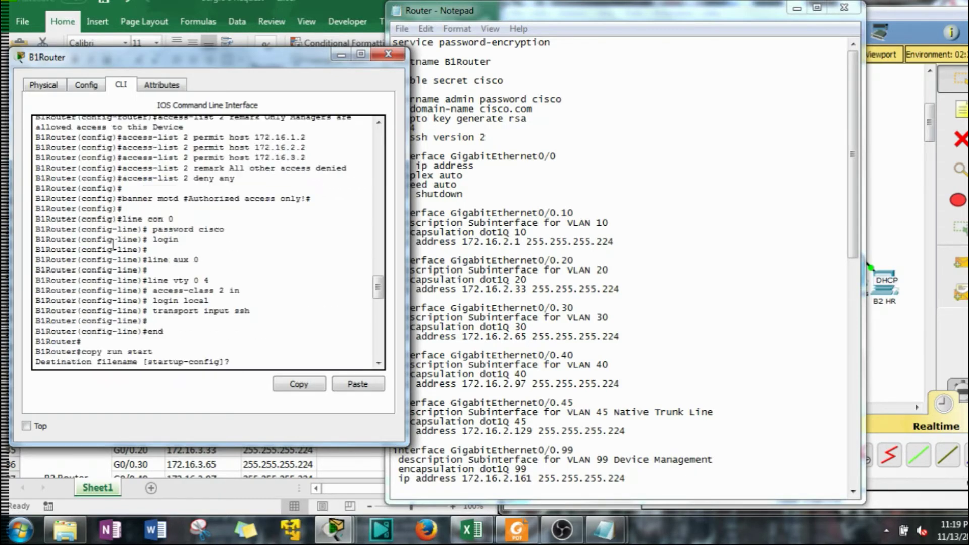
scroll(112, 246, up, 7)
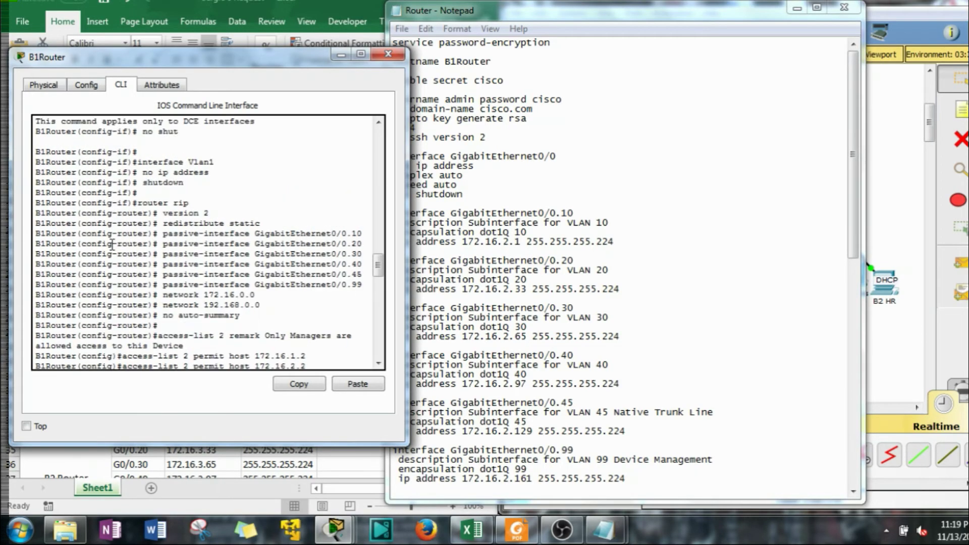
scroll(112, 246, down, 12)
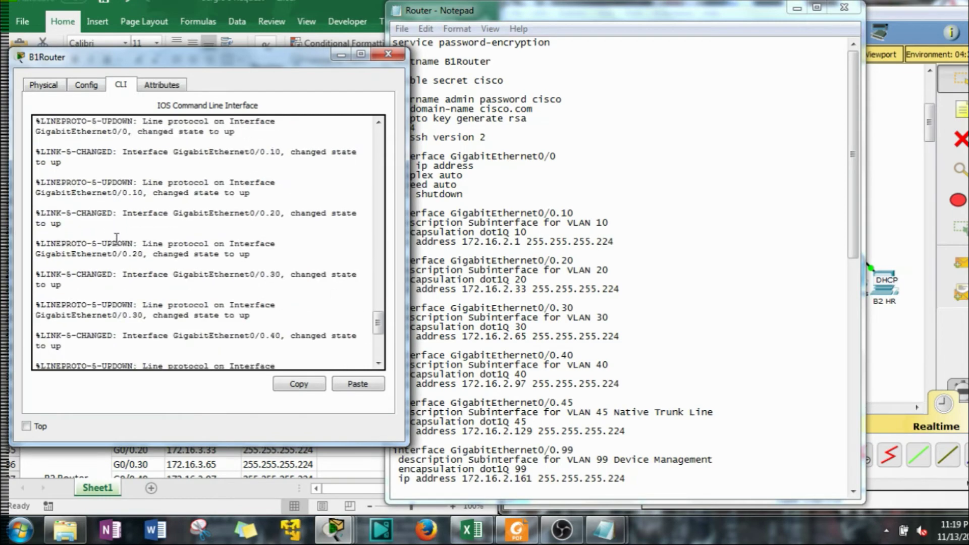
scroll(116, 238, down, 5)
scroll(116, 238, up, 20)
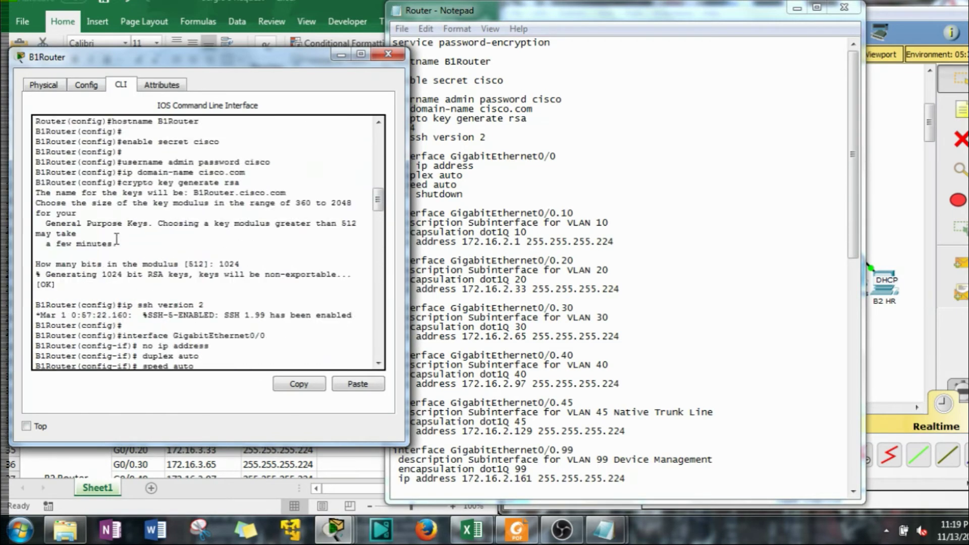
scroll(117, 238, up, 2)
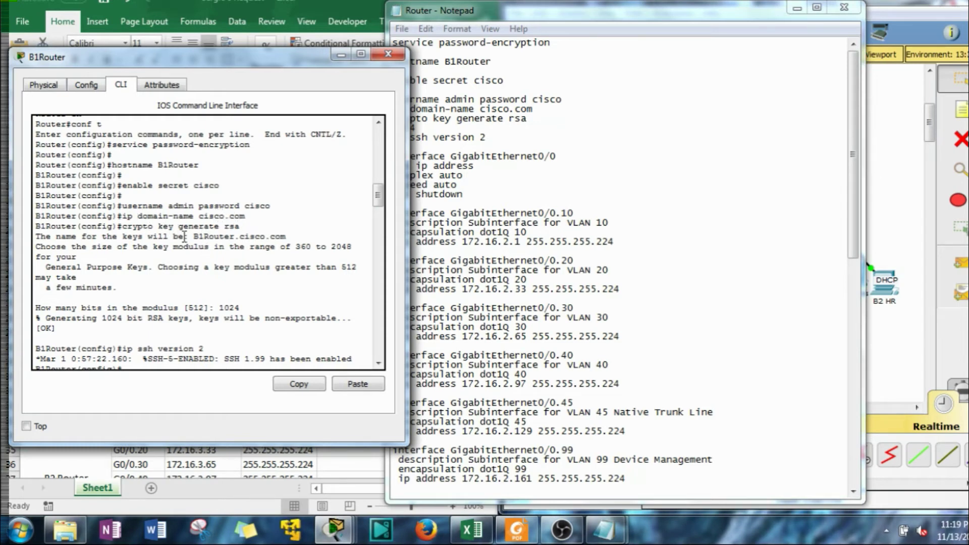
Check B1Router's output for the [OK] save and interfaces coming up, then close its window
scroll(198, 241, down, 1)
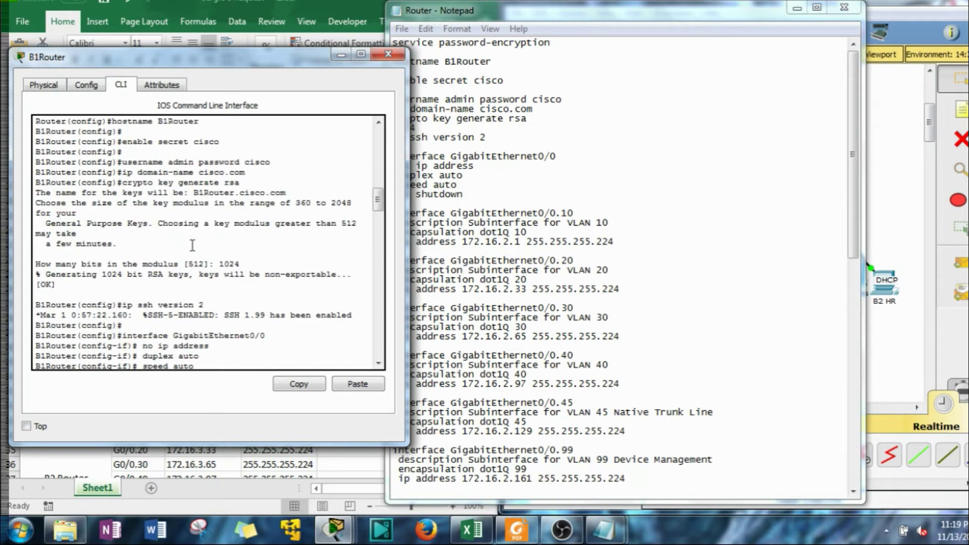
scroll(163, 292, down, 1)
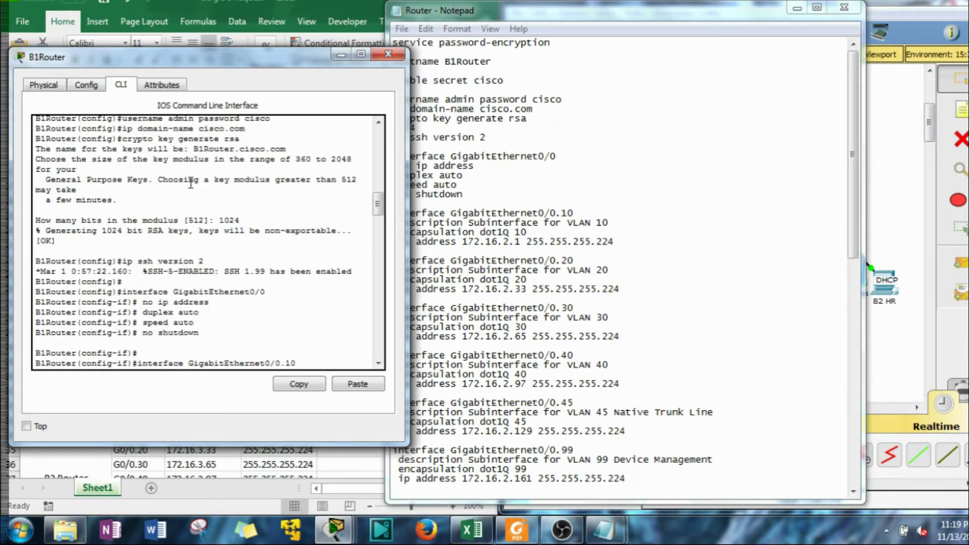
scroll(144, 279, down, 1)
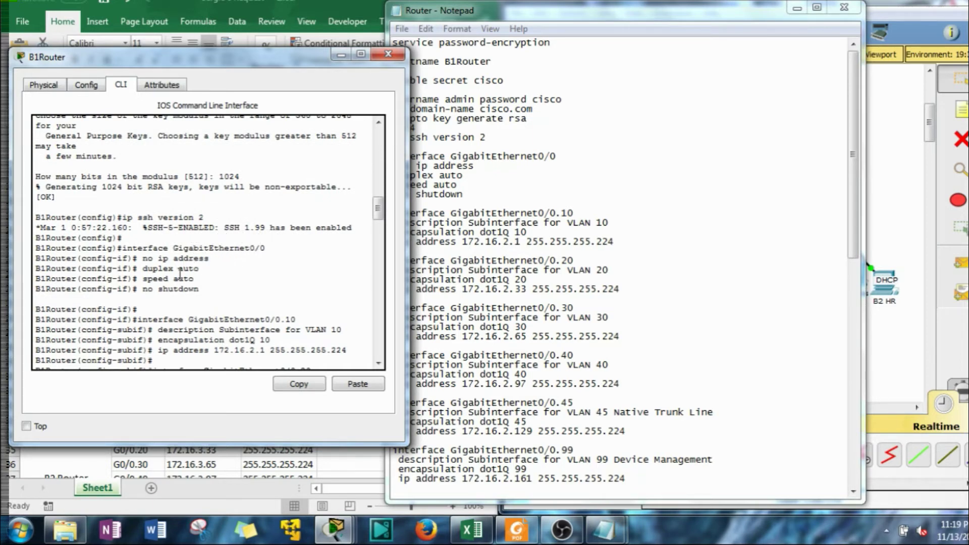
drag(138, 288, 178, 289)
scroll(178, 289, down, 4)
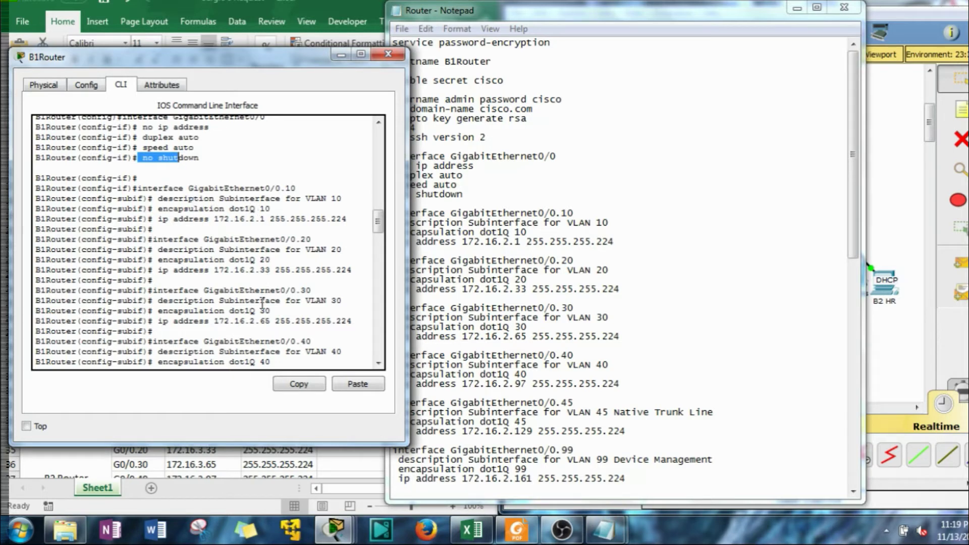
scroll(262, 303, down, 3)
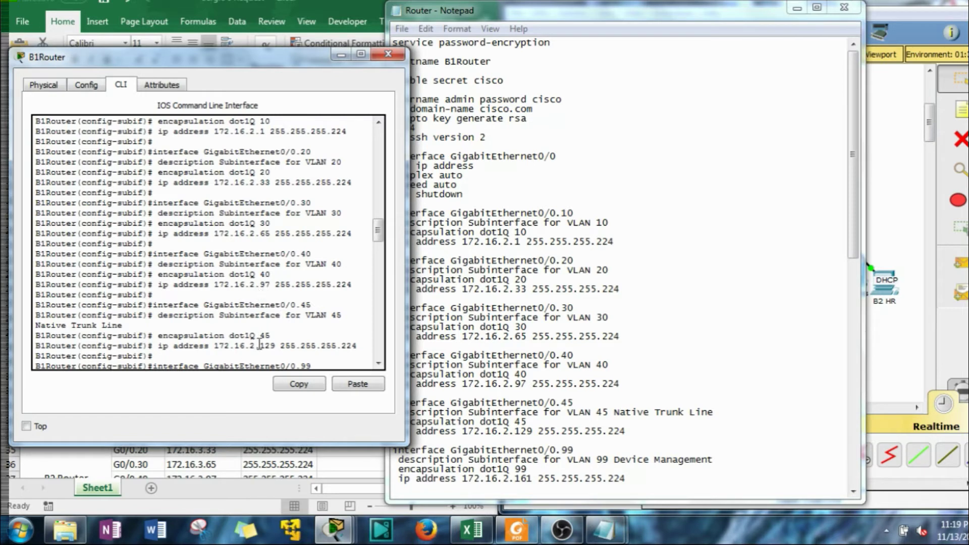
scroll(254, 344, down, 4)
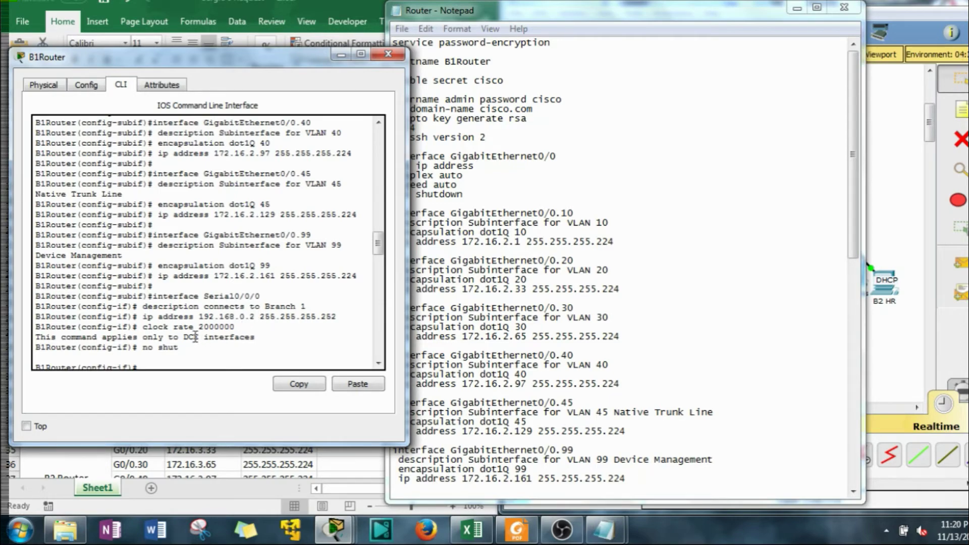
scroll(180, 347, down, 3)
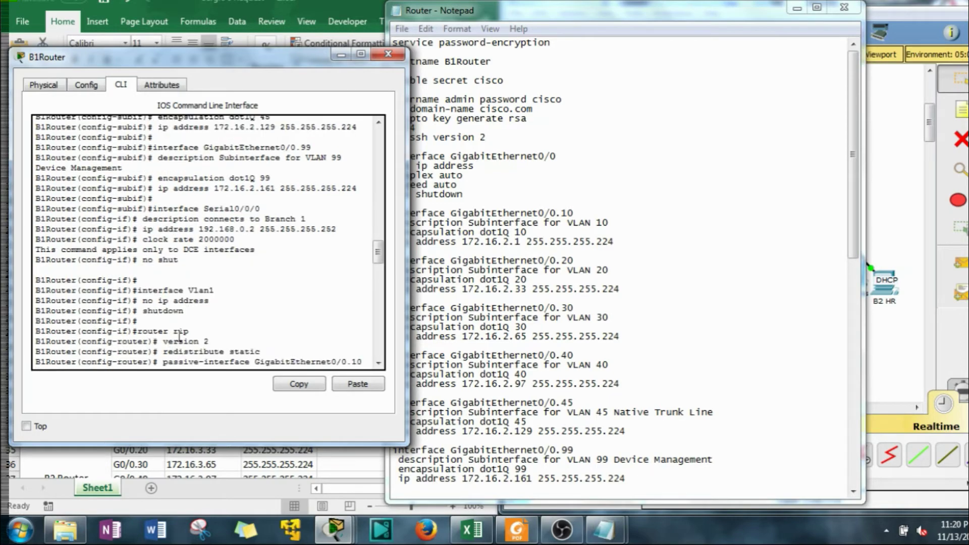
scroll(187, 305, down, 3)
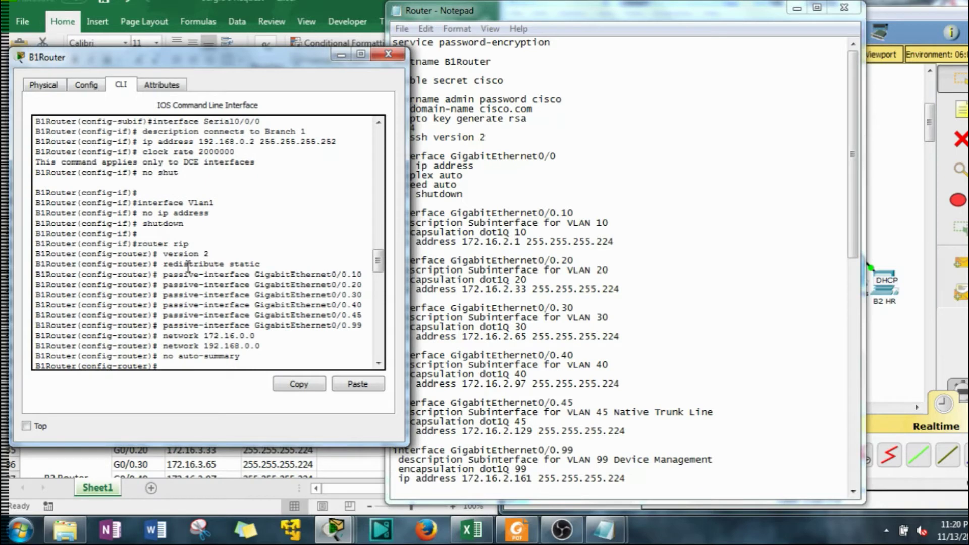
scroll(185, 262, down, 2)
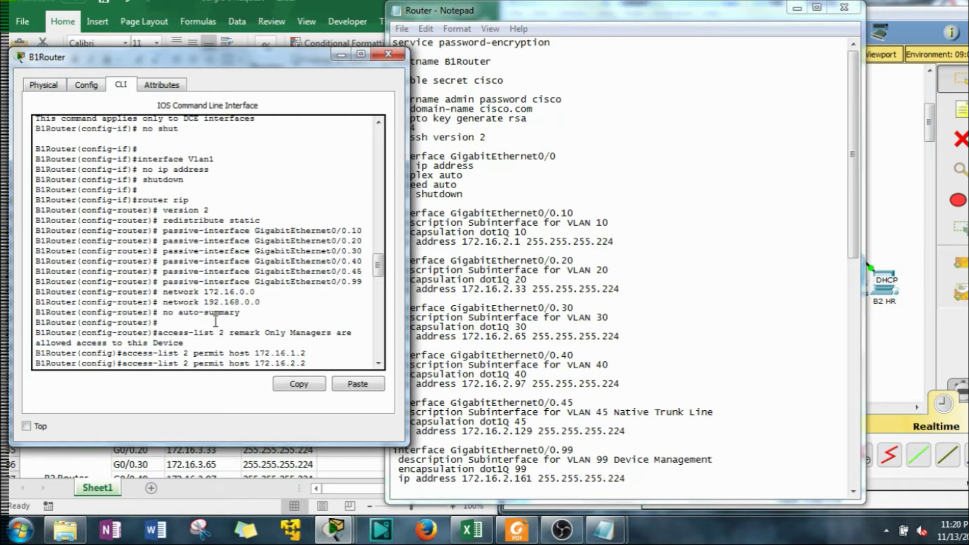
scroll(214, 318, down, 2)
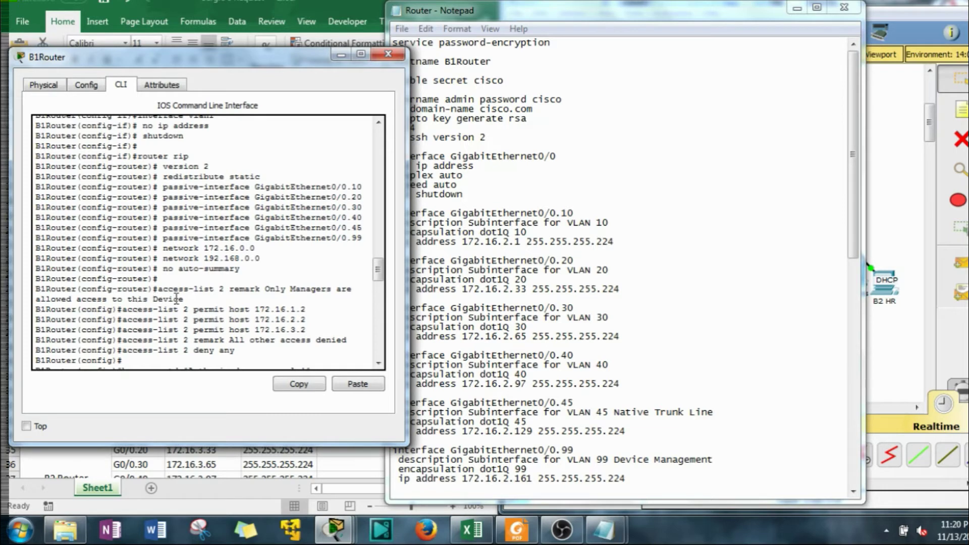
scroll(200, 302, down, 2)
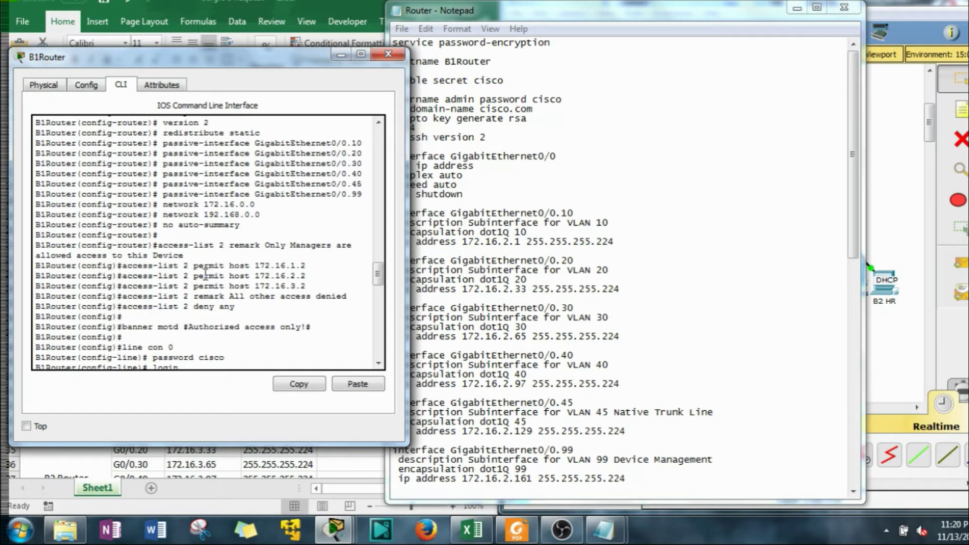
scroll(192, 315, down, 4)
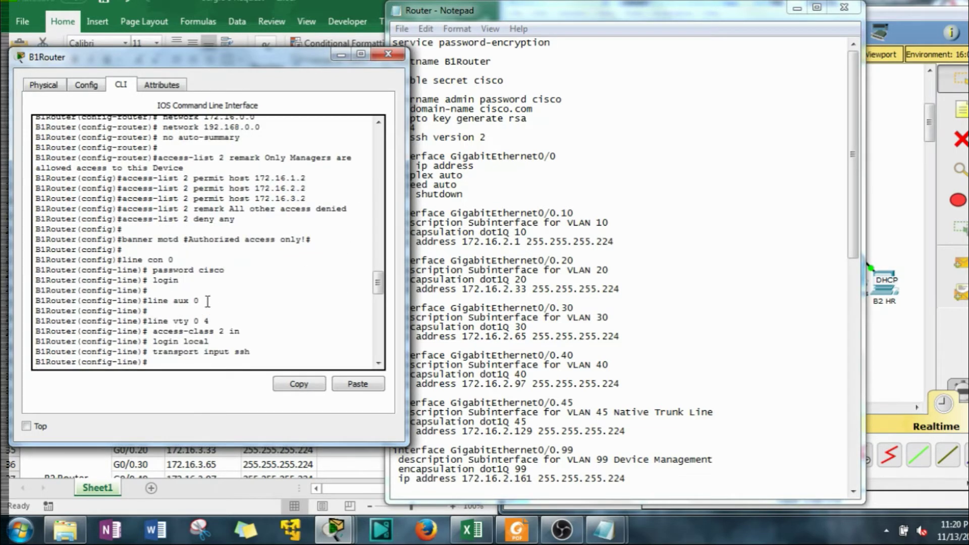
scroll(176, 282, down, 6)
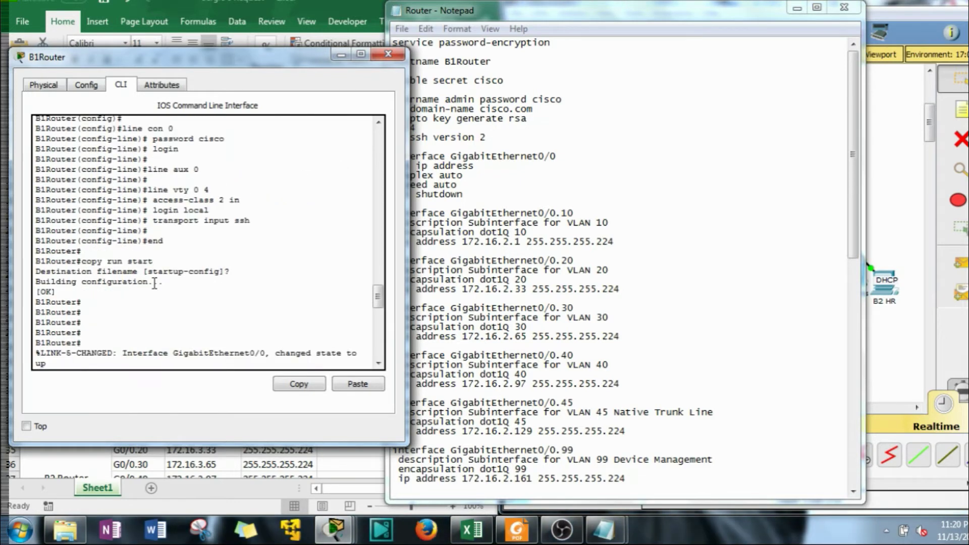
scroll(155, 283, down, 10)
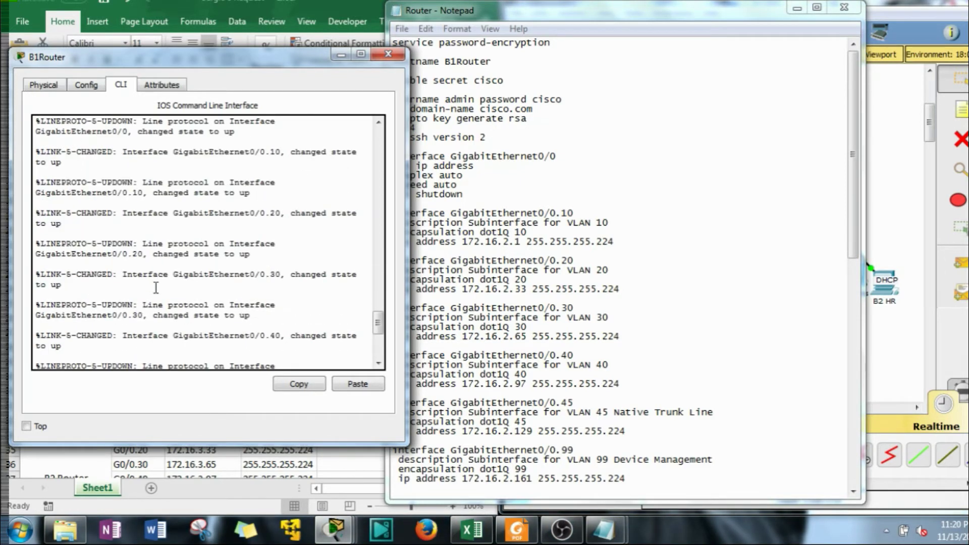
scroll(156, 288, down, 8)
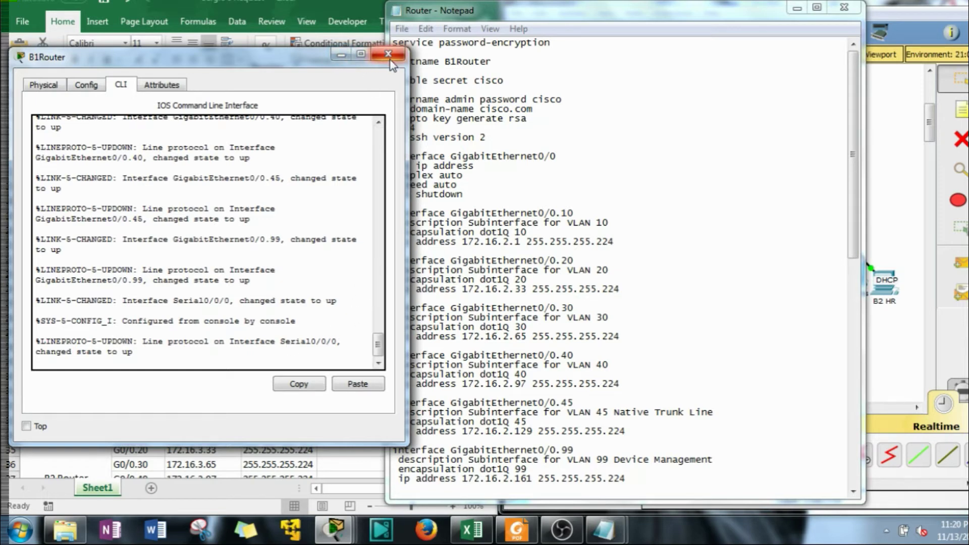
scroll(196, 303, up, 10)
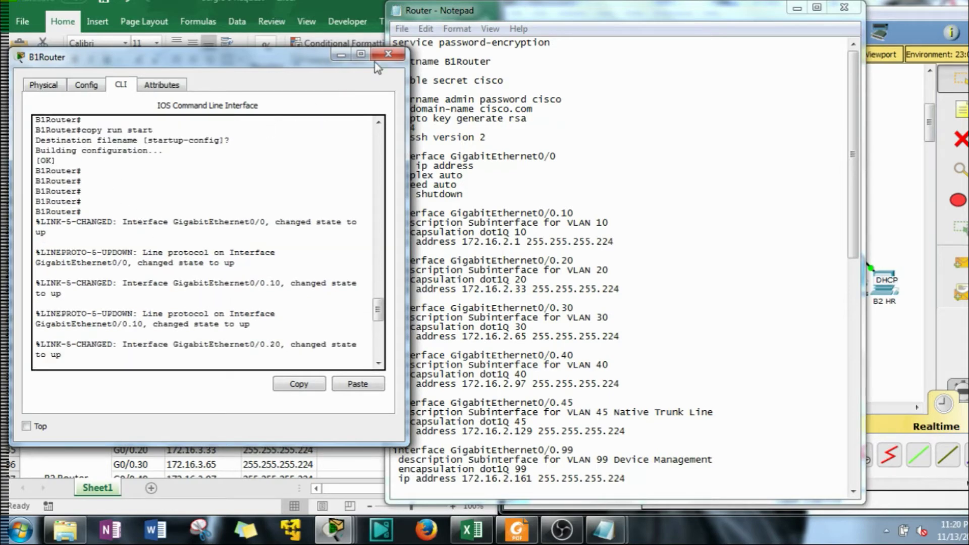
click(388, 53)
Open the B2Router device window and place the Notepad script on the right half
drag(638, 17, 298, 25)
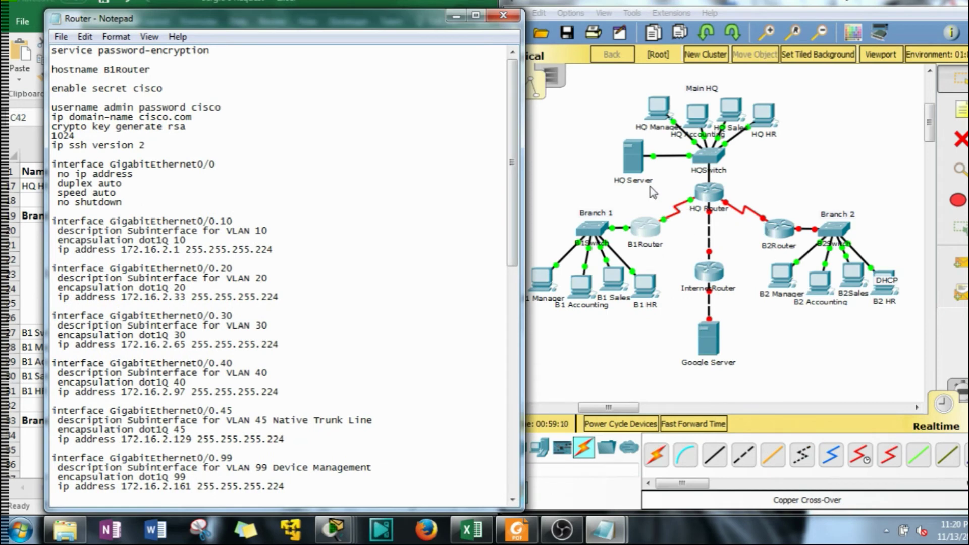
click(653, 192)
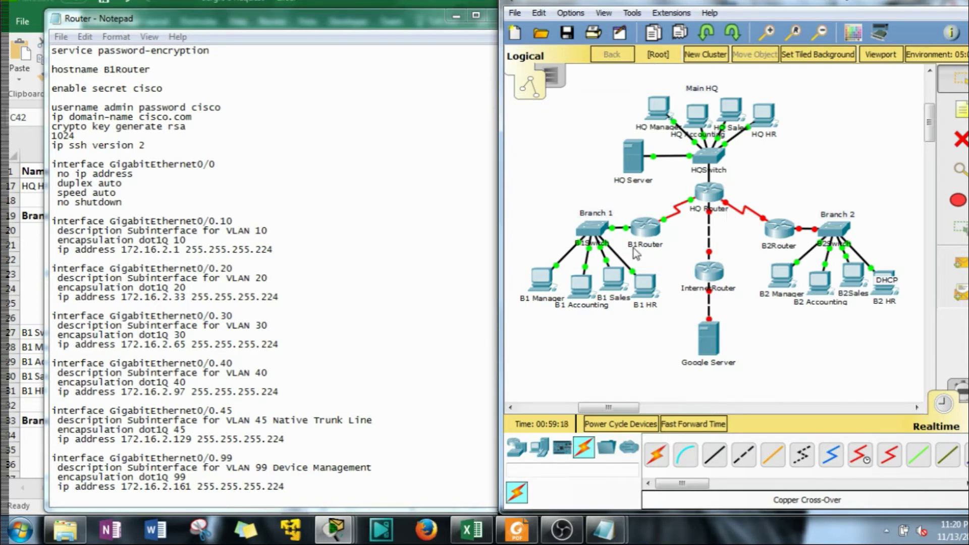
click(785, 235)
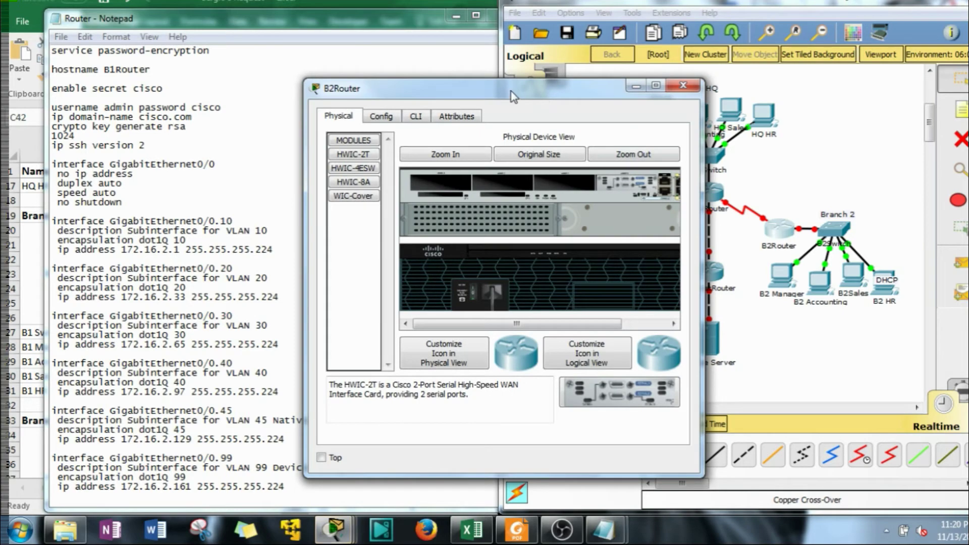
drag(514, 97, 295, 55)
mouse_move(604, 529)
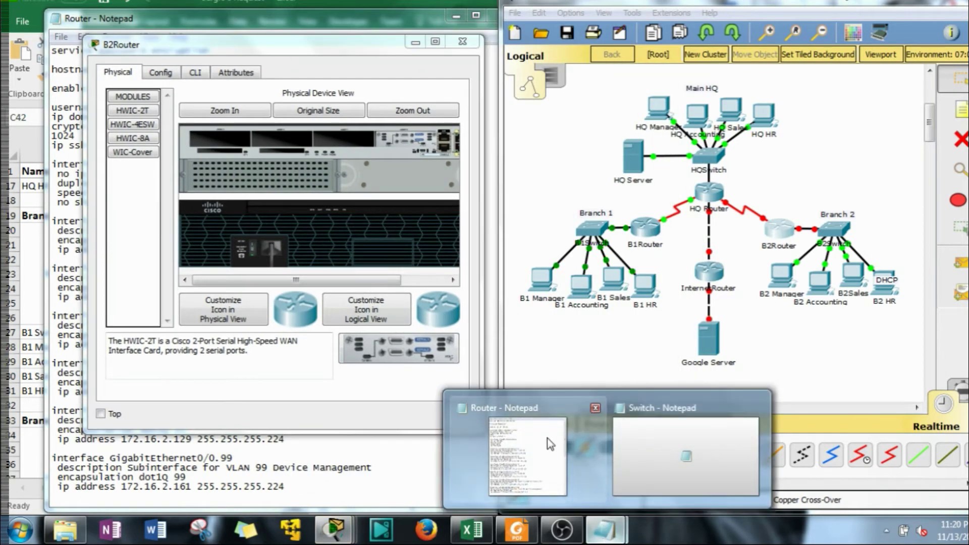
click(547, 464)
drag(263, 19, 732, 20)
Enter global configuration mode on B2Router's CLI with en and conf t
click(195, 72)
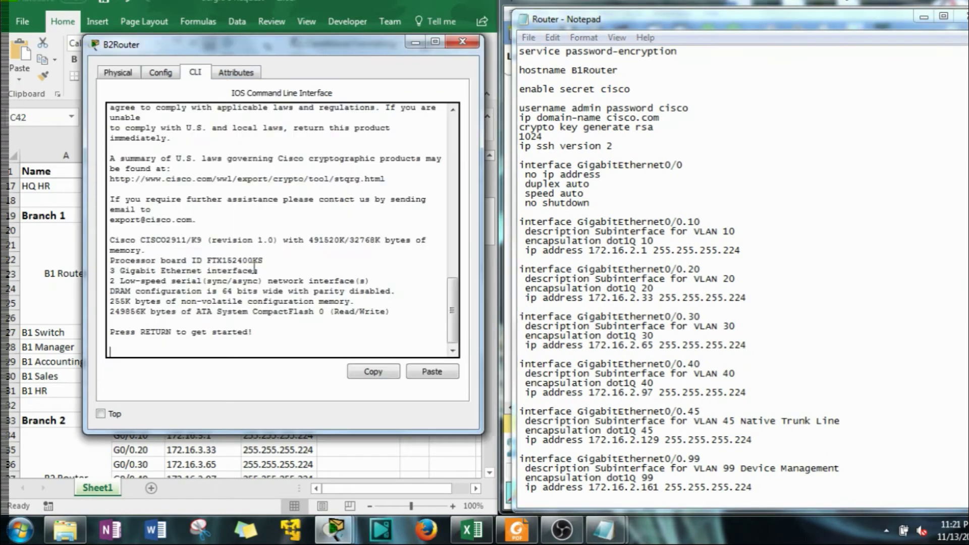
click(302, 330)
key(Return)
key(Return)
text(en)
key(Return)
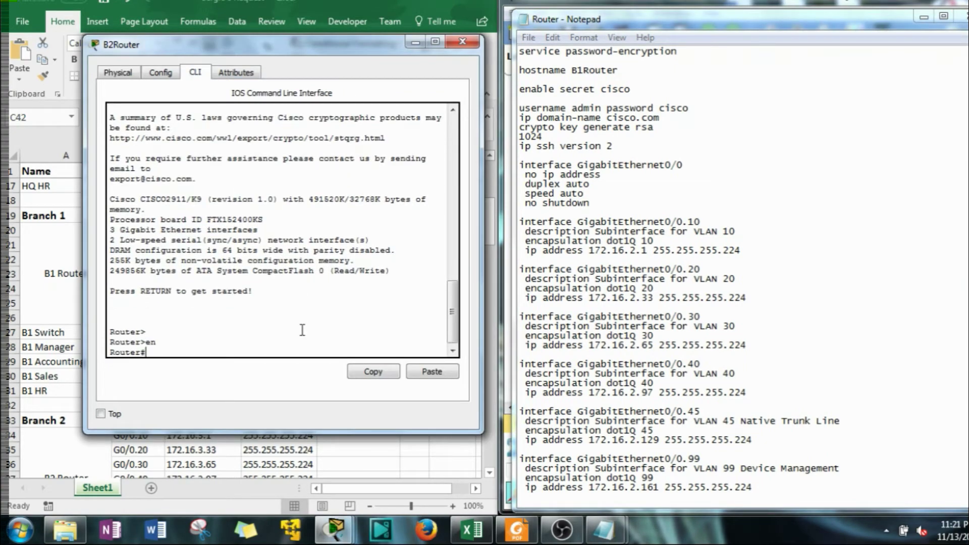
text(conf t)
key(Return)
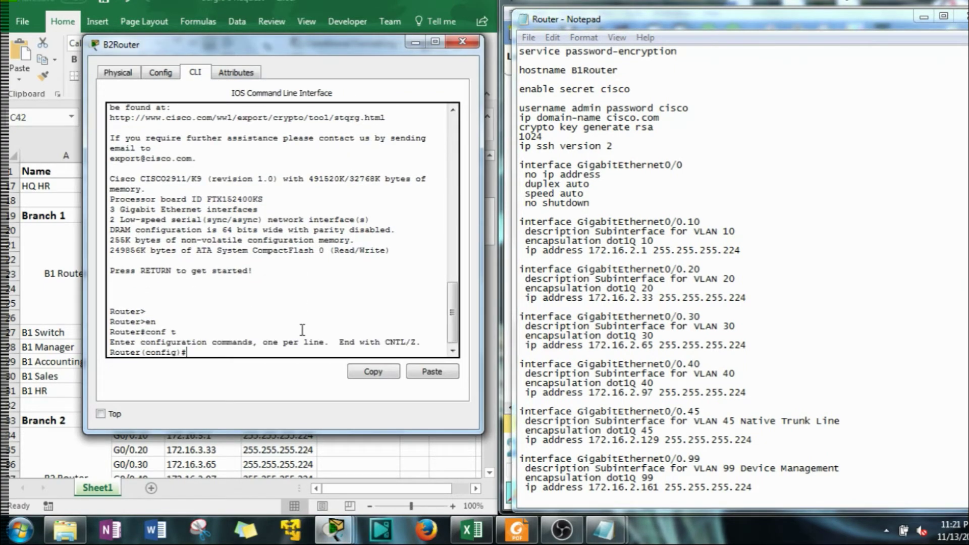
click(768, 239)
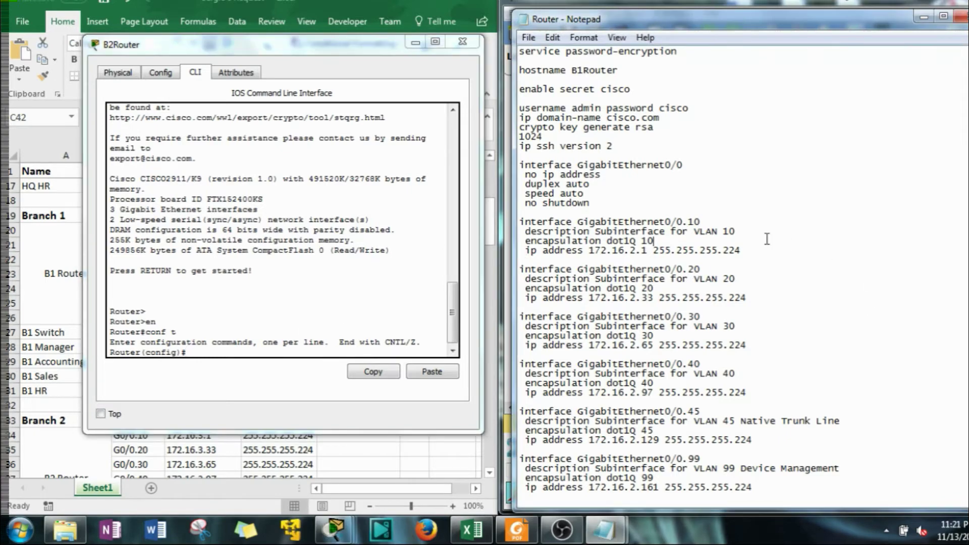
Change the six subinterface addresses from 172.16.2.x to 172.16.3.x
click(415, 42)
scroll(184, 226, down, 1)
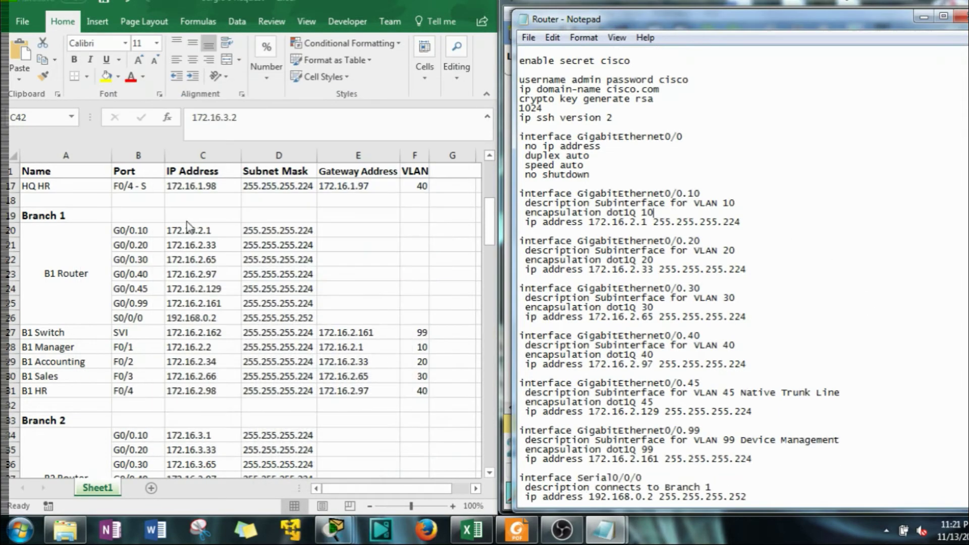
scroll(184, 228, down, 4)
scroll(178, 297, down, 1)
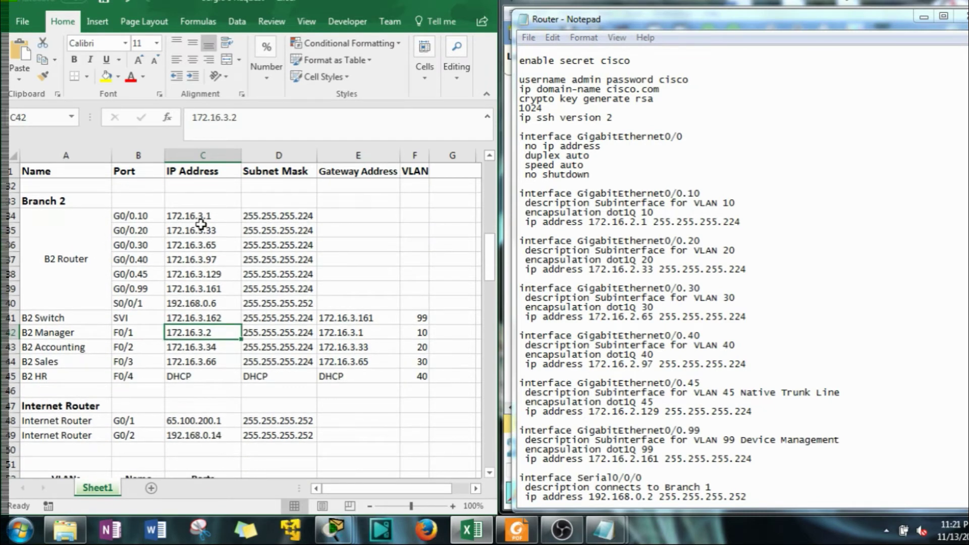
click(722, 316)
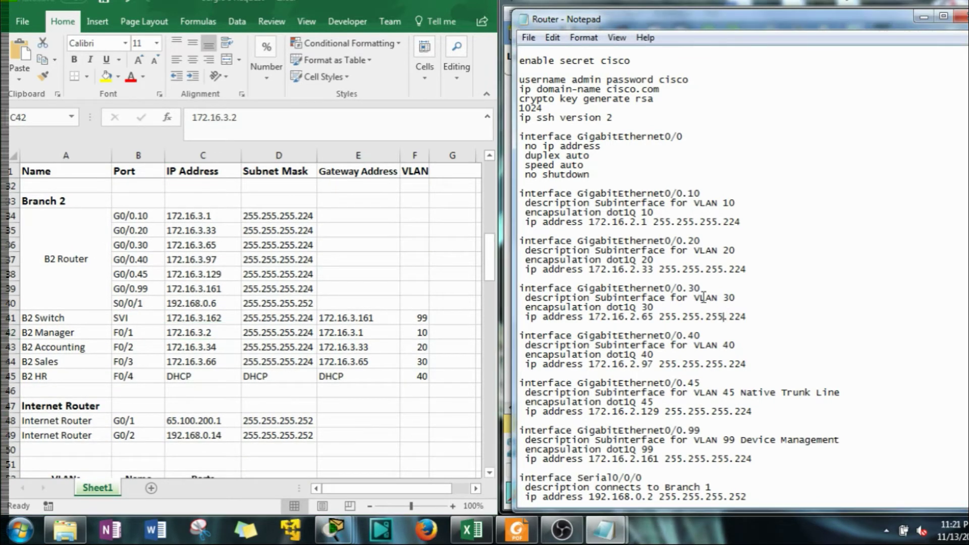
drag(629, 222, 635, 222)
text(3)
drag(630, 269, 635, 270)
text(3)
drag(630, 317, 636, 317)
text(3)
drag(630, 365, 636, 365)
text(3)
drag(631, 412, 635, 412)
text(3)
drag(630, 458, 636, 458)
text(3)
Set the serial interface to Serial0/0/1 at 192.168.0.6, described as connecting to HQ Router
scroll(646, 419, down, 3)
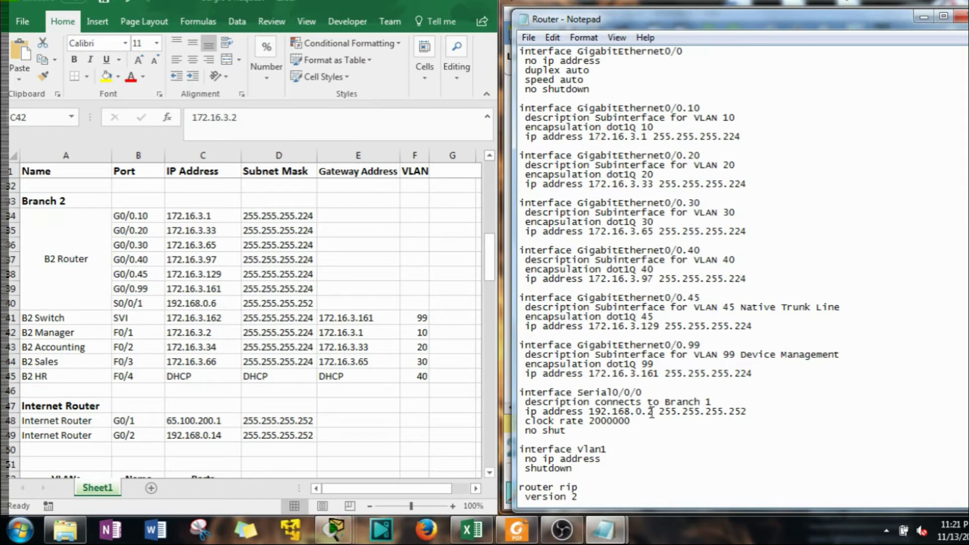
text(6)
text(1)
drag(722, 402, 665, 402)
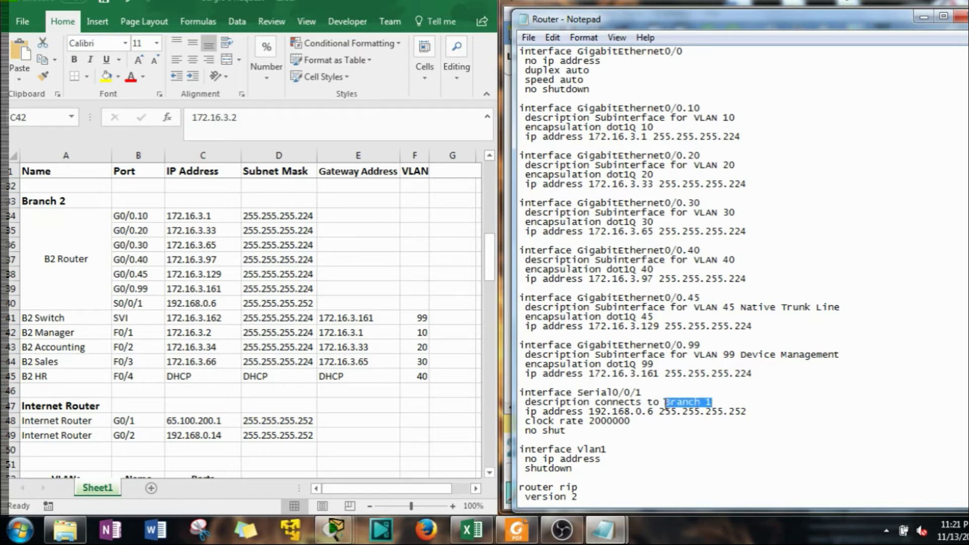
text(HQ)
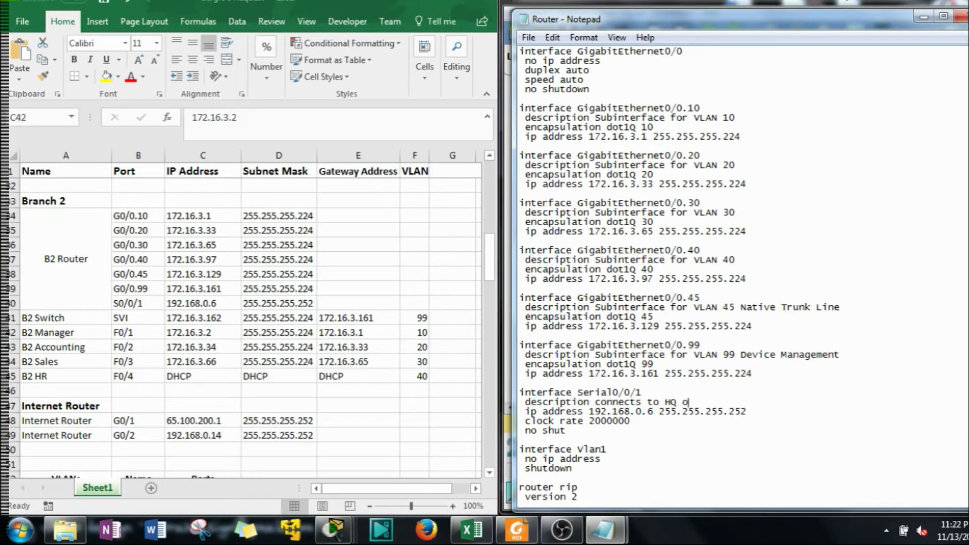
key(BackSpace)
key(BackSpace)
key(BackSpace)
drag(790, 32, 219, 25)
On B1Router, describe Serial0/0/0 as 'connects to HQ router' and close the device window
click(650, 235)
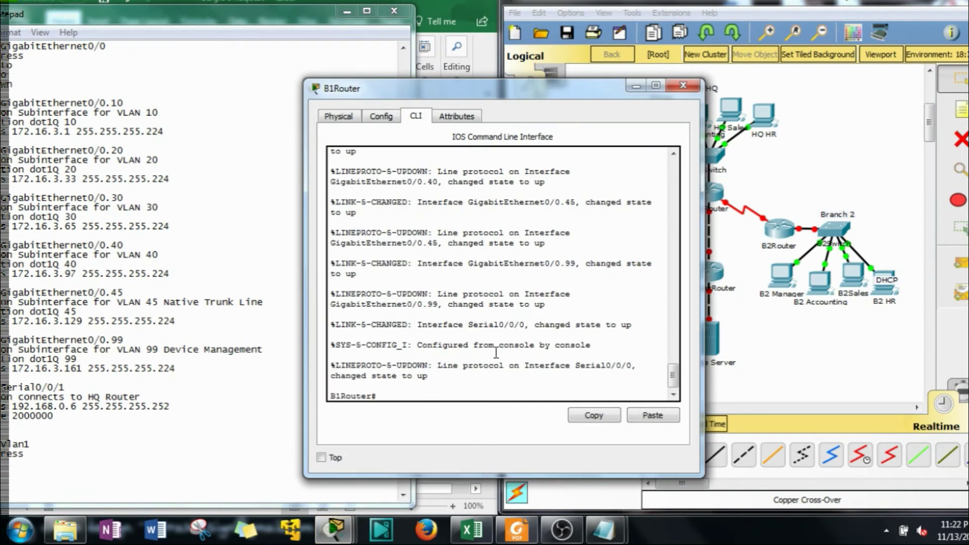
text(conf t)
key(Return)
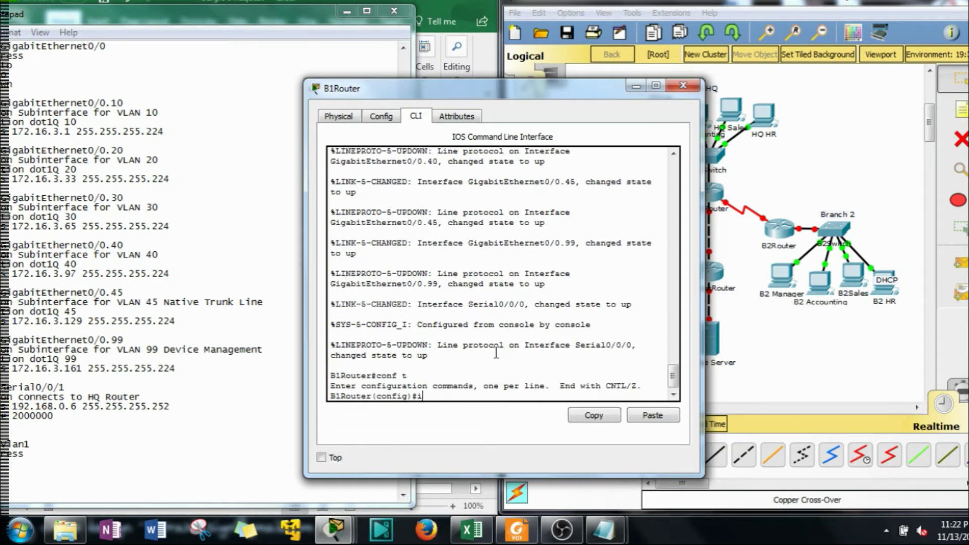
text(int s0/0/0)
key(Return)
text(d)
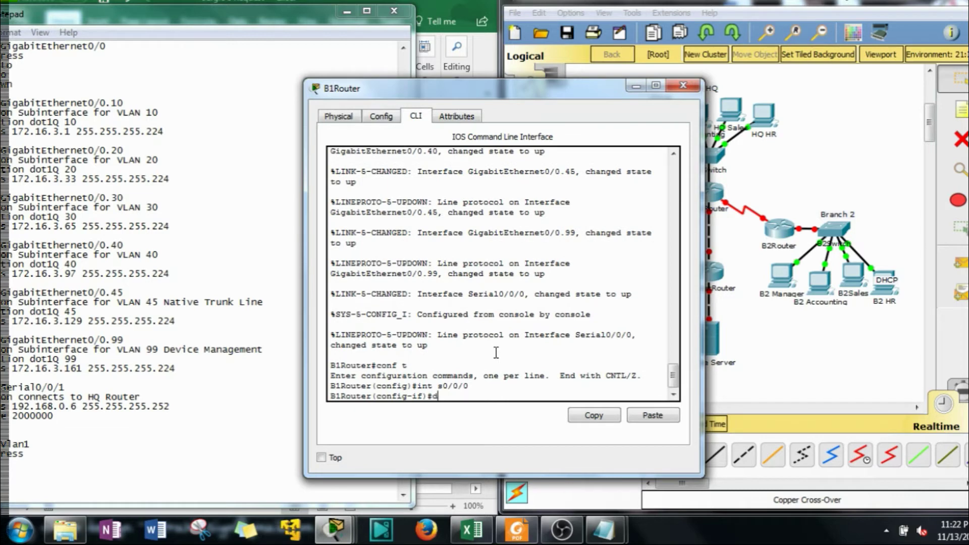
text(es)
key(Tab)
text(conne)
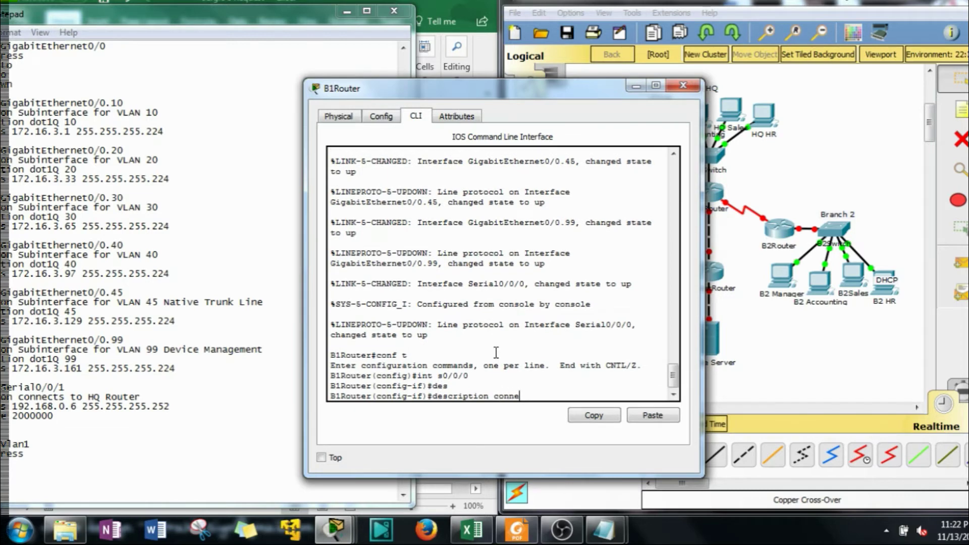
text(cts to HQ router)
key(Return)
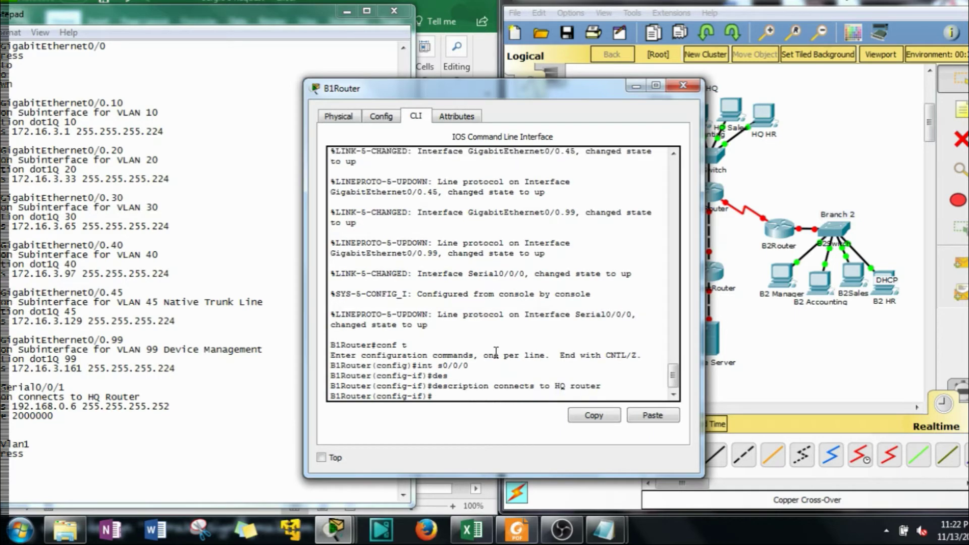
click(693, 89)
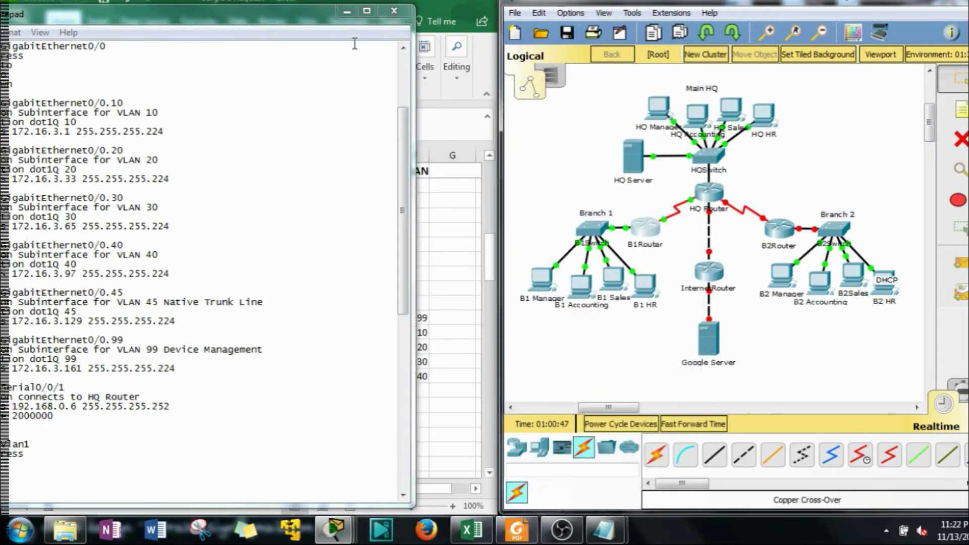
Move Notepad aside and scroll through the adapted B2Router script to review it
drag(232, 13, 486, 10)
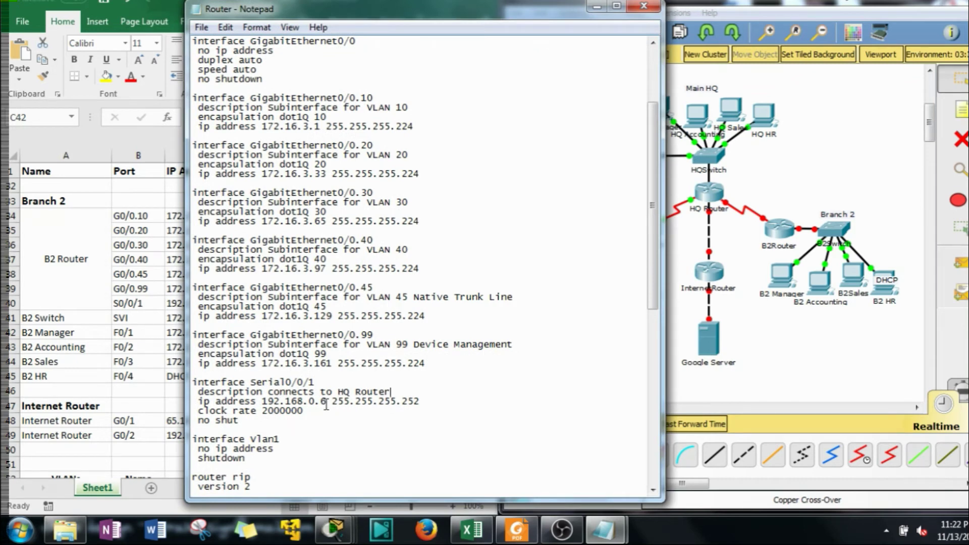
drag(430, 16, 665, 16)
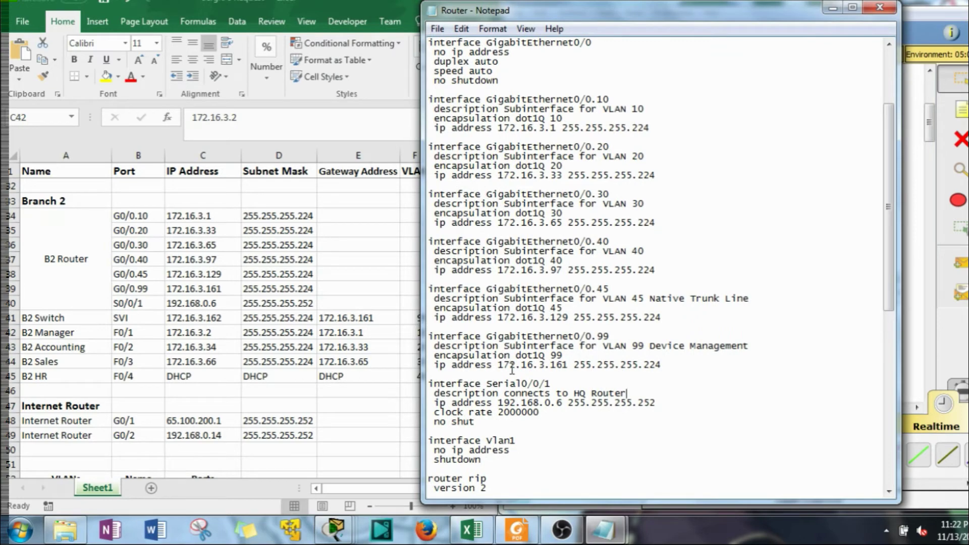
scroll(512, 370, down, 6)
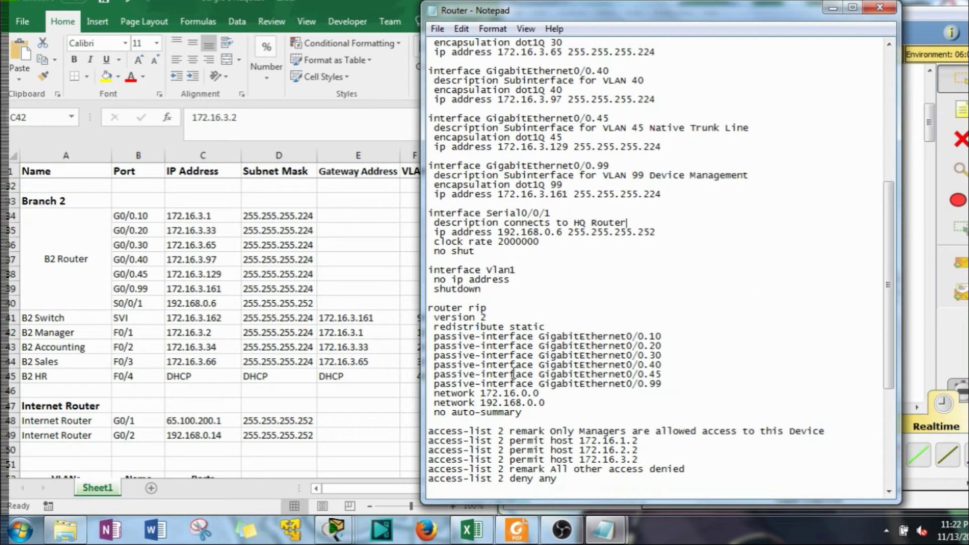
scroll(570, 443, down, 2)
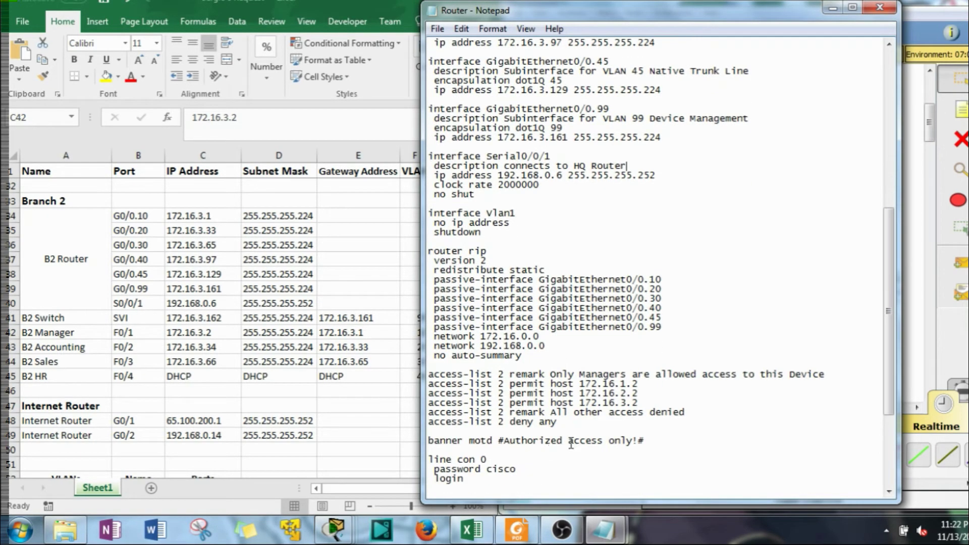
scroll(582, 414, down, 5)
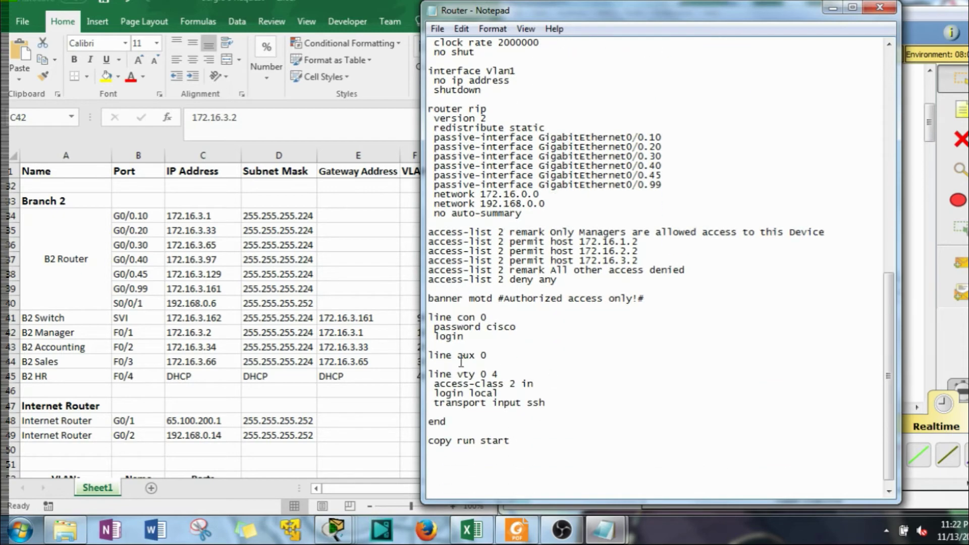
scroll(533, 331, up, 15)
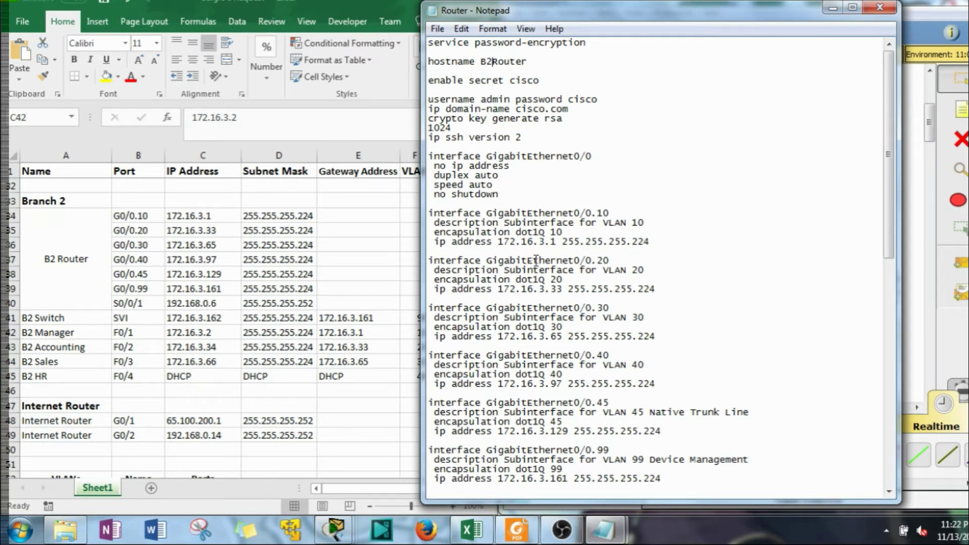
click(531, 176)
Save the B2Router script, select all of its text, and minimize Notepad
click(437, 29)
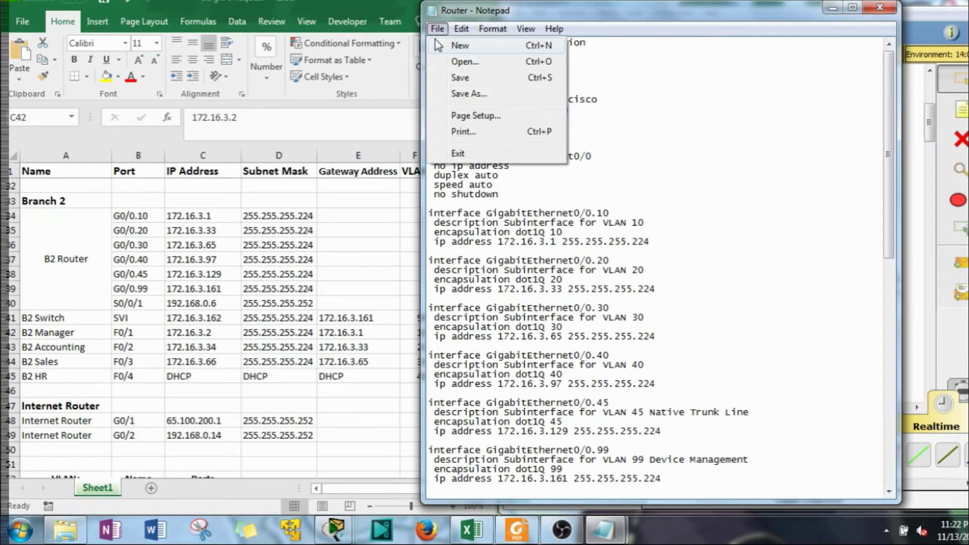
click(474, 81)
click(522, 70)
key(ctrl+a)
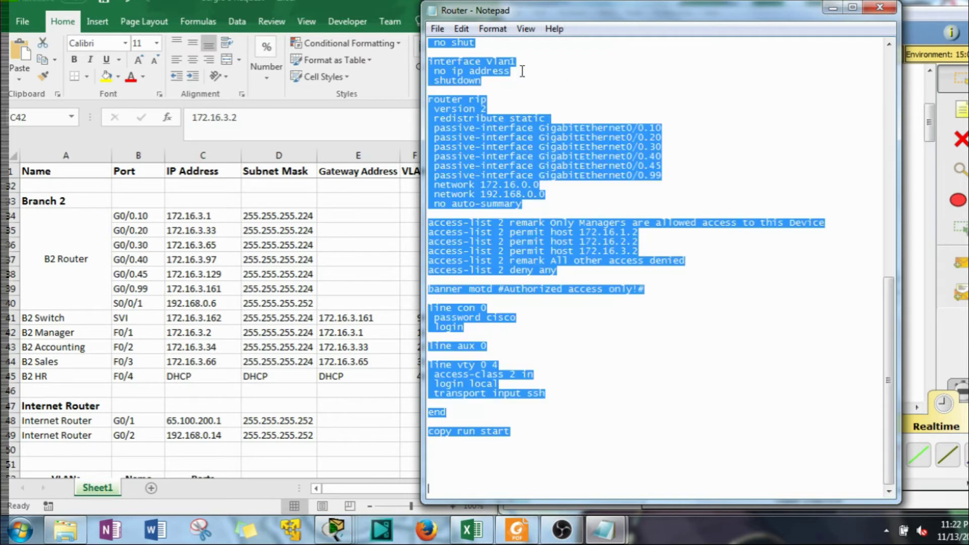
click(833, 8)
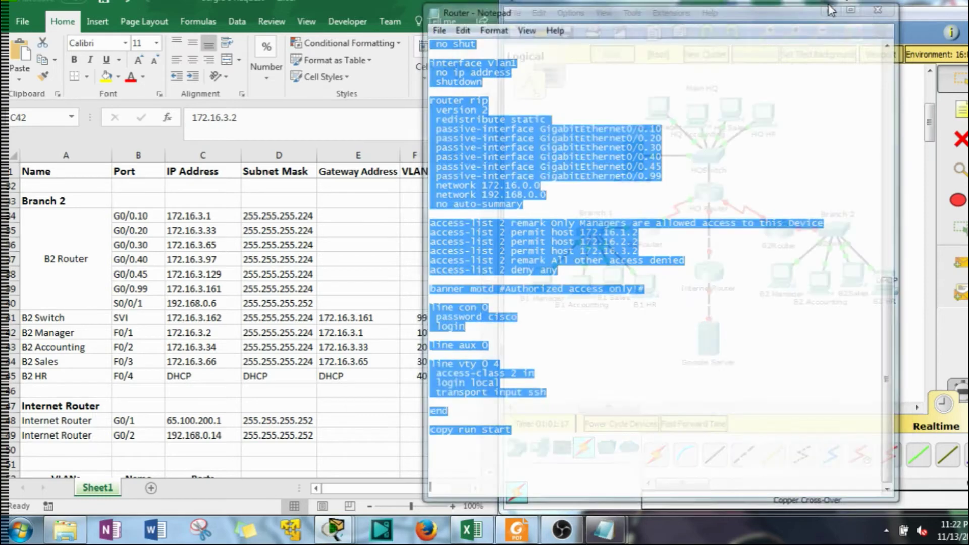
Paste the Branch 2 script into B2Router's console and review the resulting output
click(784, 233)
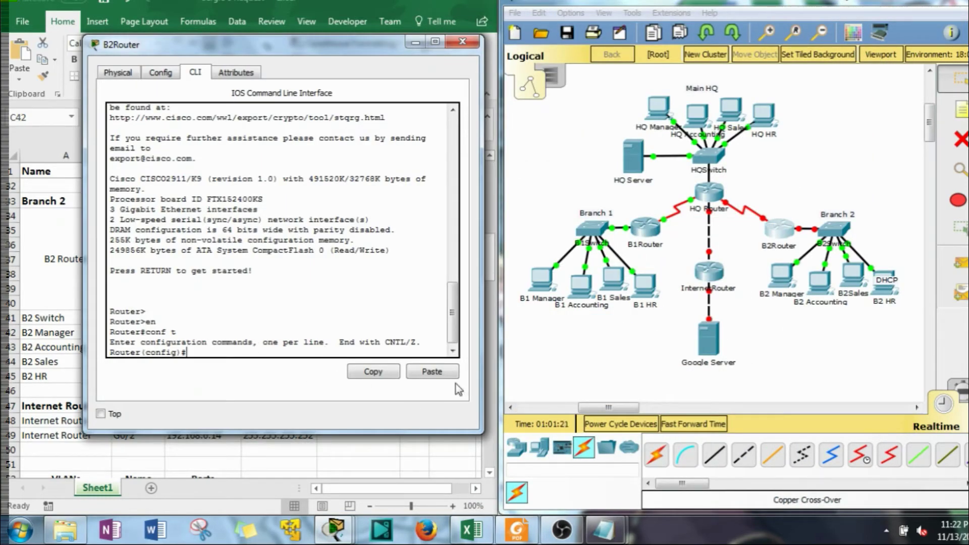
click(439, 373)
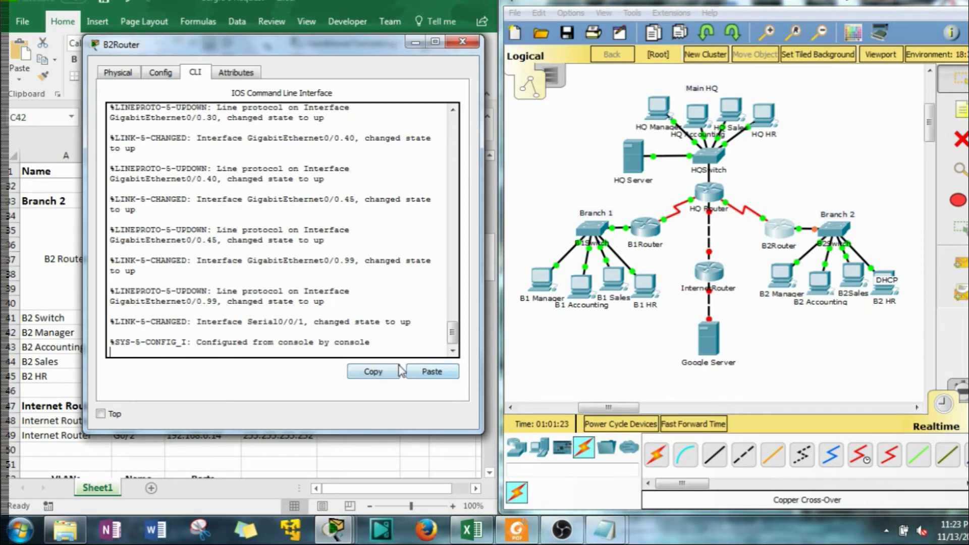
scroll(324, 258, up, 5)
scroll(325, 259, up, 20)
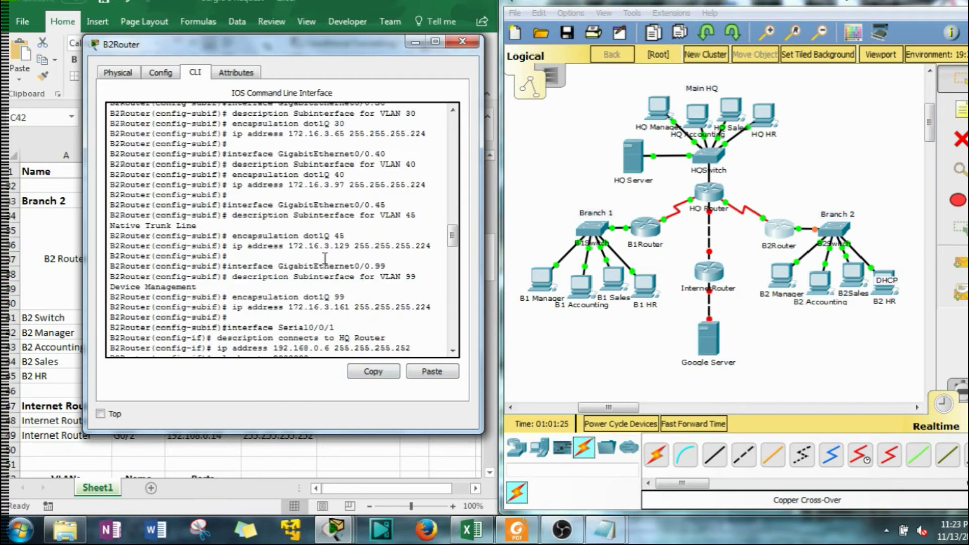
scroll(324, 260, up, 3)
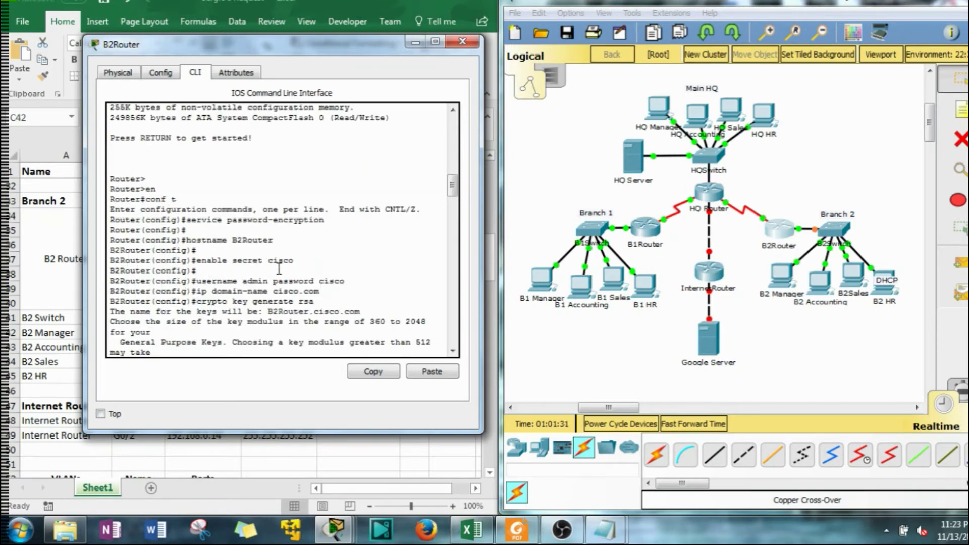
scroll(279, 270, down, 20)
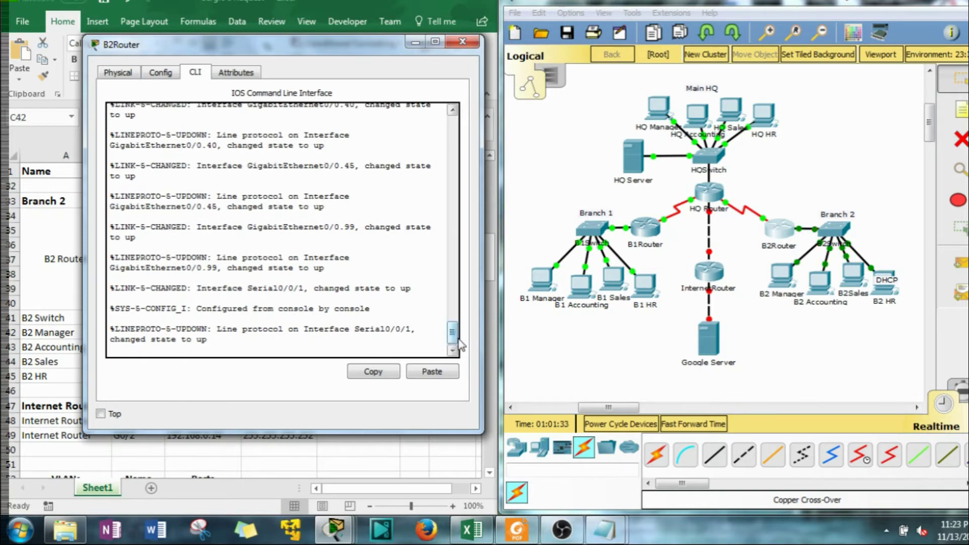
drag(452, 337, 455, 280)
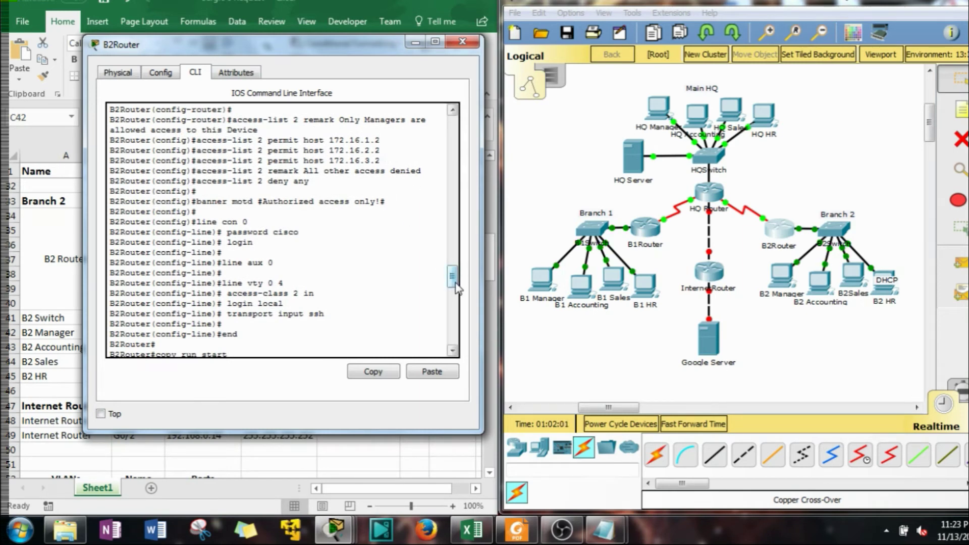
drag(455, 288, 458, 301)
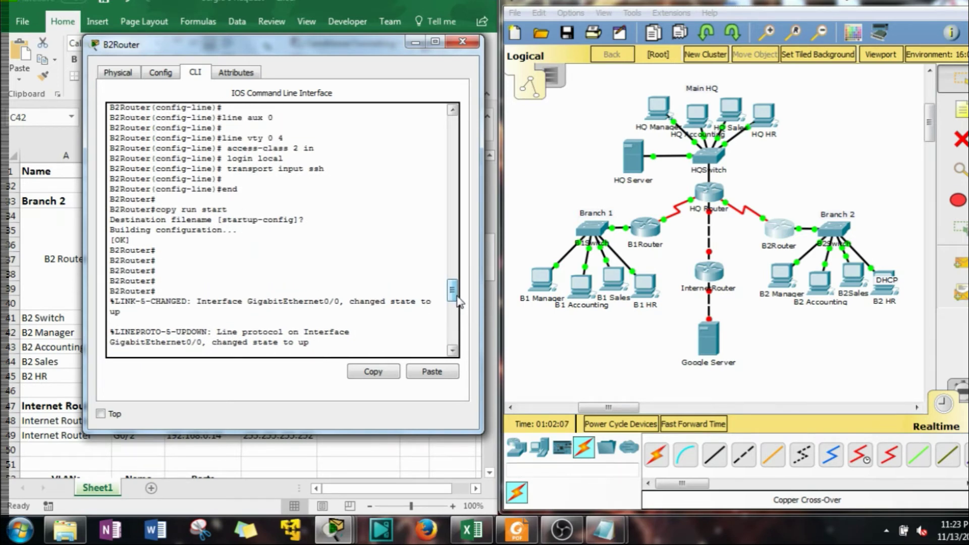
drag(454, 302, 454, 286)
Accept the default startup-config filename to save B2Router's configuration, then close its window
key(Return)
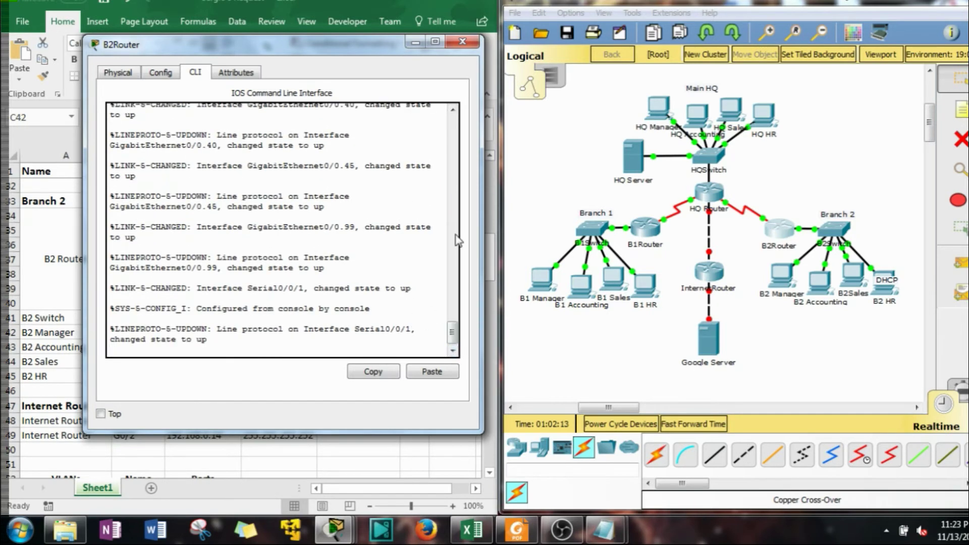
click(462, 41)
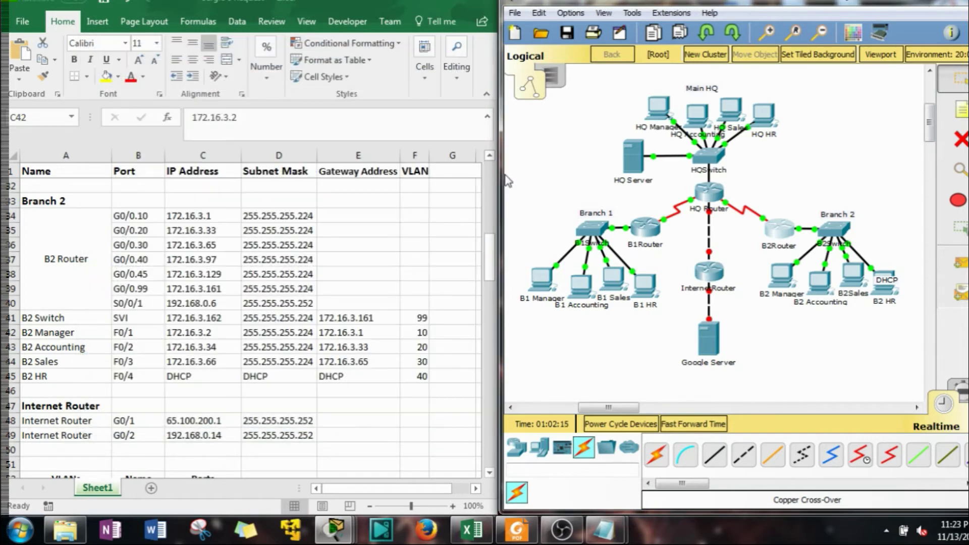
mouse_move(697, 227)
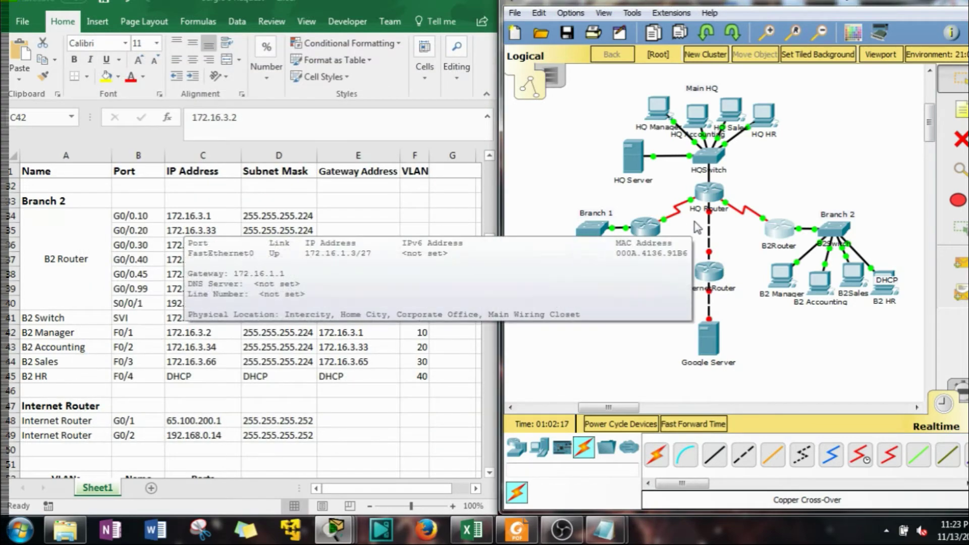
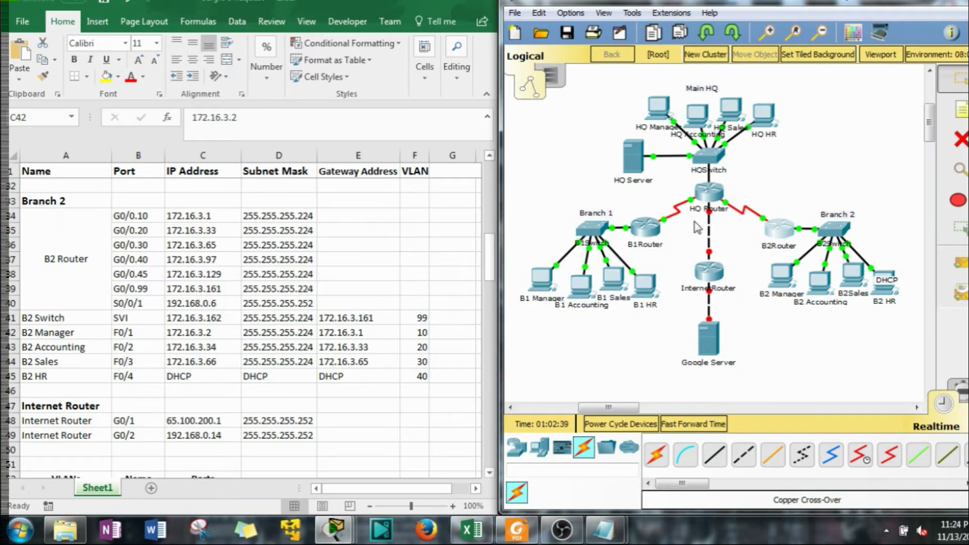
Open the Internet Router's CLI, move its window left, and bring the Router Notepad script alongside
scroll(699, 229, down, 2)
click(717, 224)
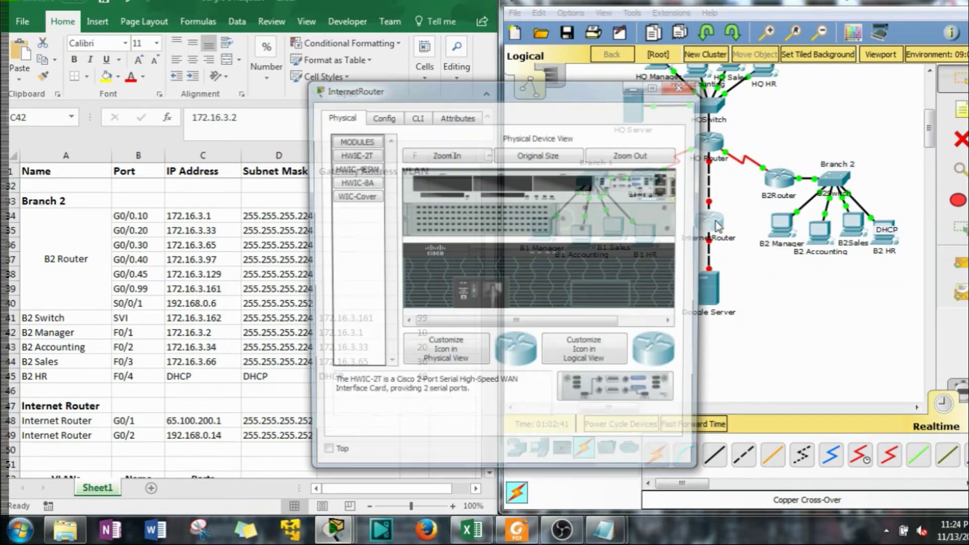
click(419, 119)
drag(519, 99, 211, 84)
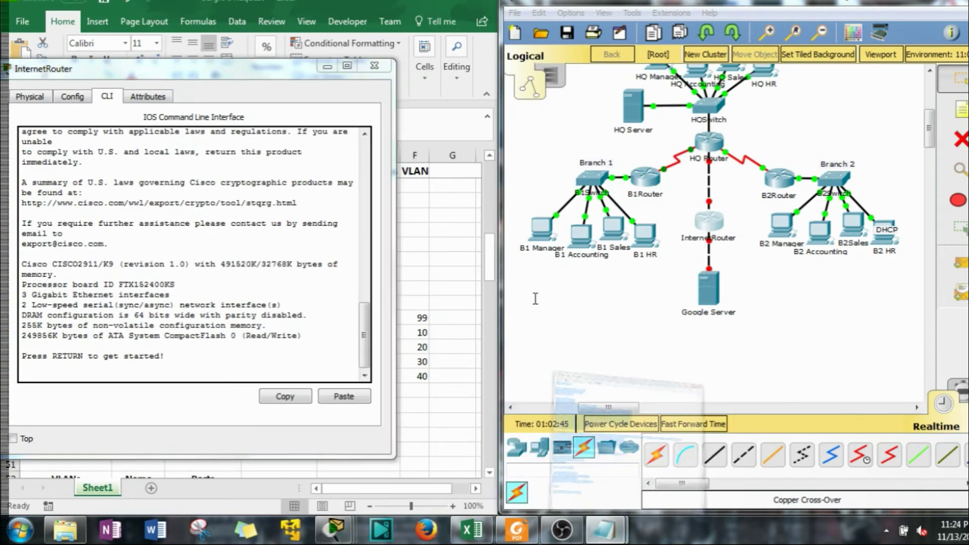
key(alt+Tab)
scroll(599, 387, up, 20)
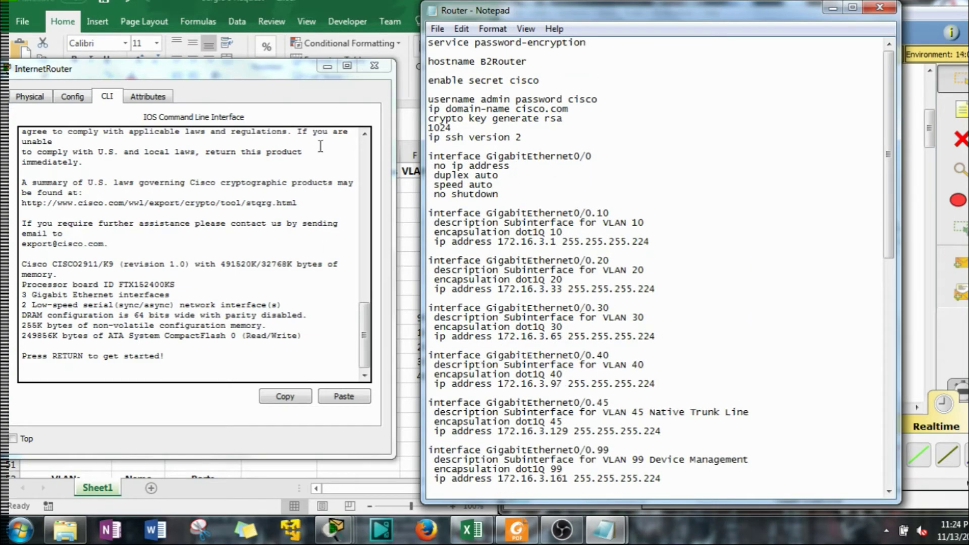
Minimize the router console, check the addressing spreadsheet, and return to the Router script
click(314, 83)
click(328, 66)
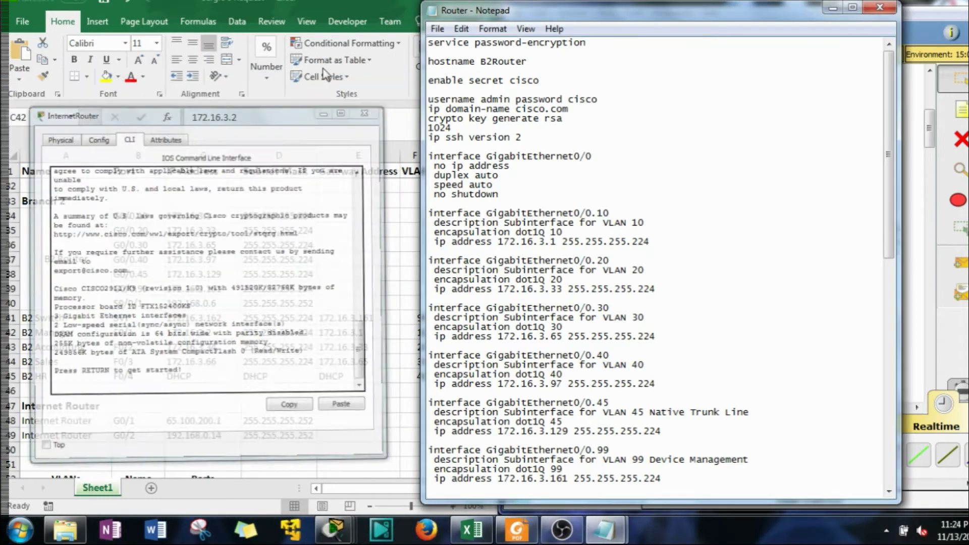
scroll(151, 396, down, 1)
scroll(151, 396, down, 1)
click(158, 391)
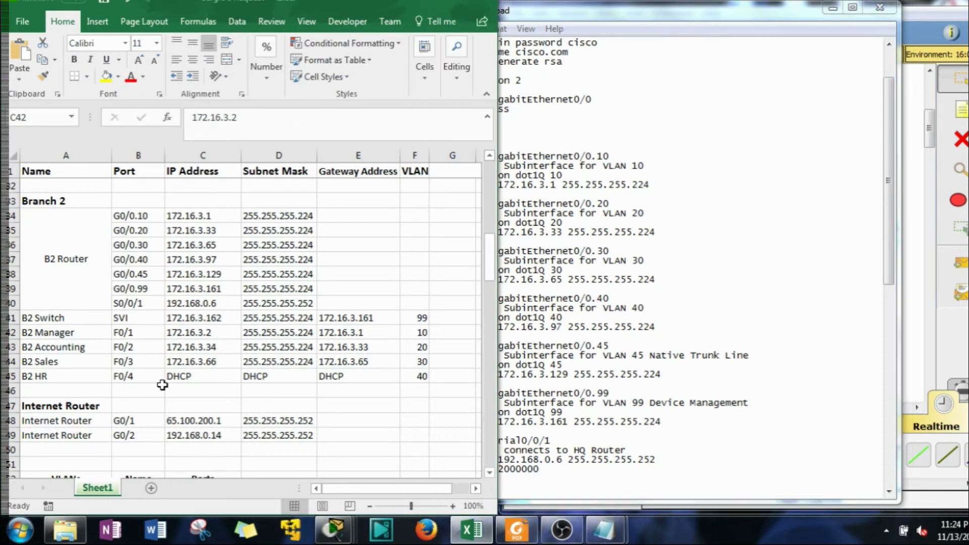
scroll(162, 385, down, 3)
click(669, 336)
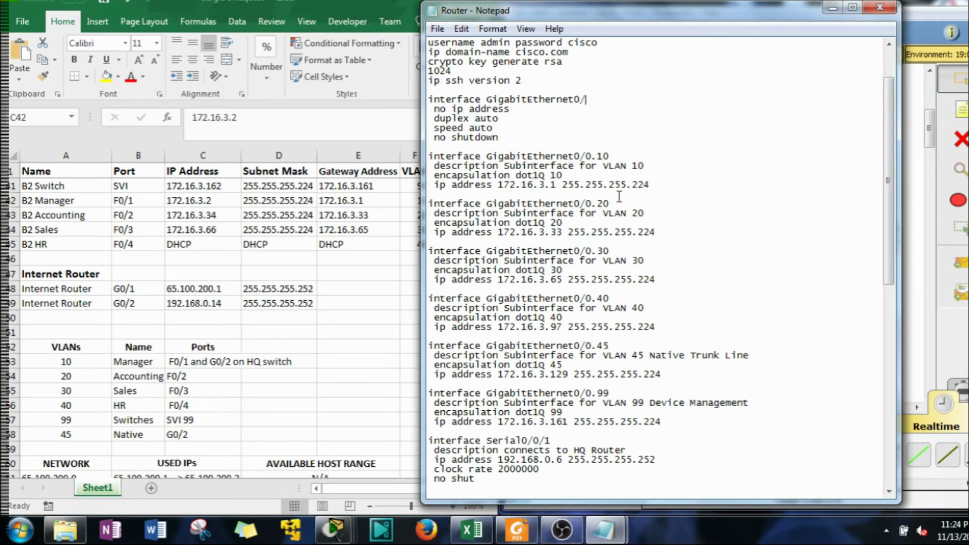
Change the interface to GigabitEthernet0/1 with address 65.100.200.1 255.255.255.252
text(1)
key(BackSpace)
key(BackSpace)
key(BackSpace)
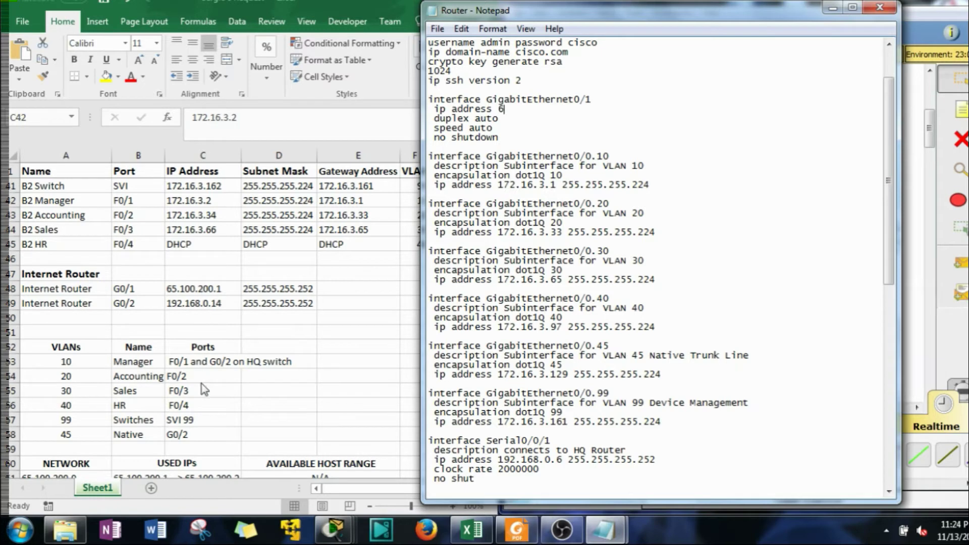
text(.100.200.1 255.255.255.252)
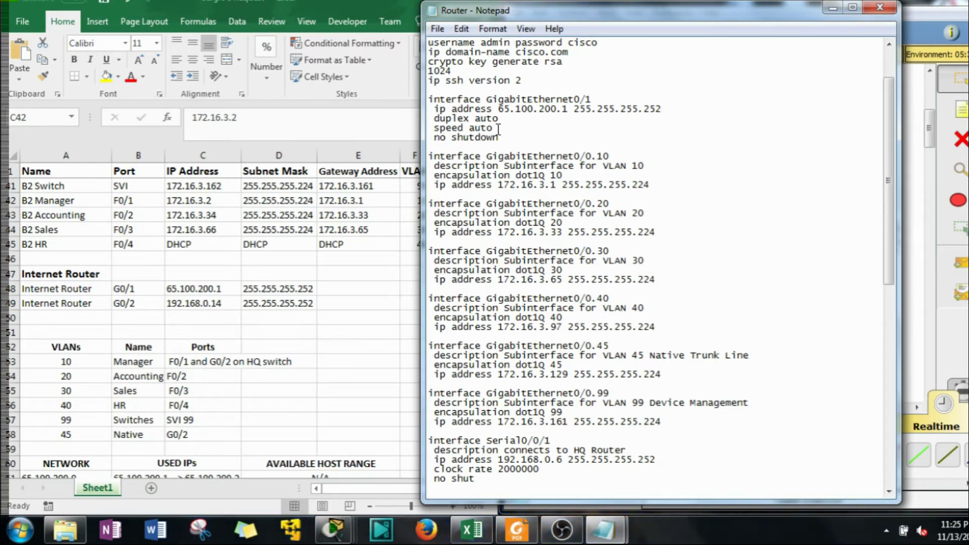
scroll(585, 149, down, 1)
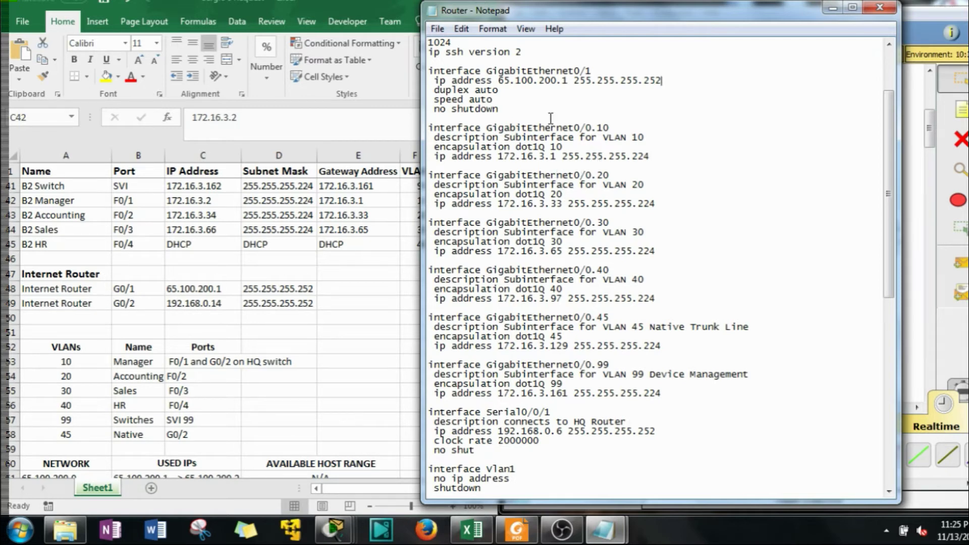
Rename the GigabitEthernet0/0.10 subinterface to GigabitEthernet0/2
drag(608, 128, 587, 128)
text(2)
drag(644, 137, 433, 131)
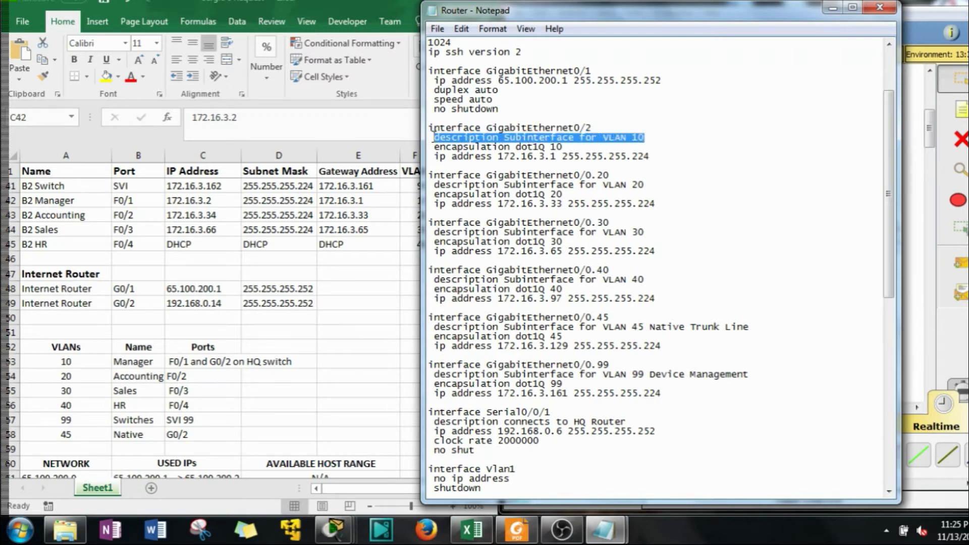
Delete the VLAN 10 description and encapsulation dot1Q 10 lines from GigabitEthernet0/2
key(BackSpace)
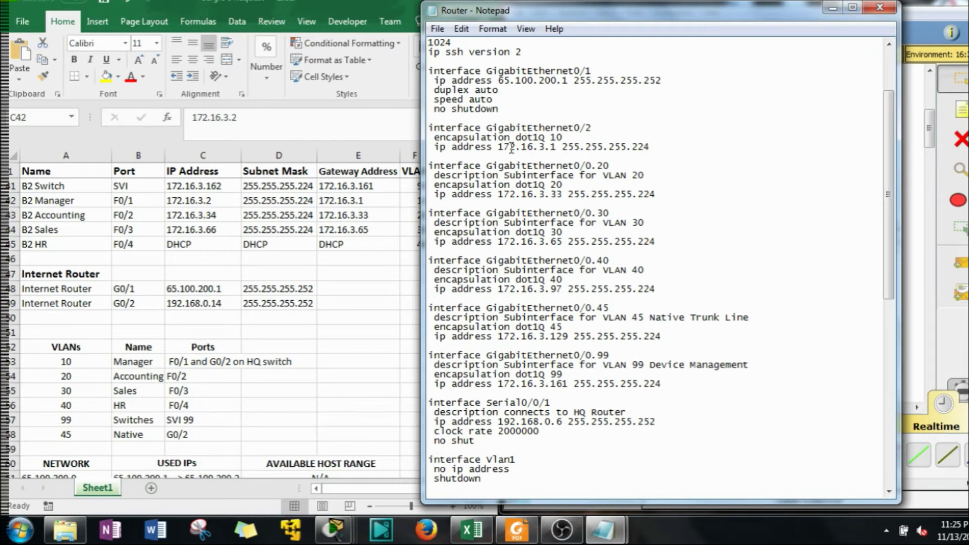
drag(564, 137, 417, 137)
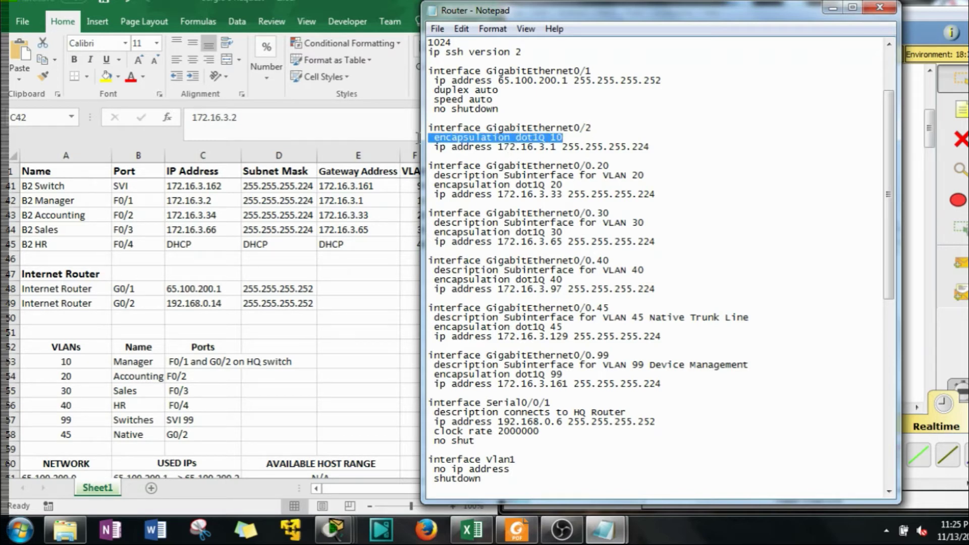
key(BackSpace)
key(BackSpace)
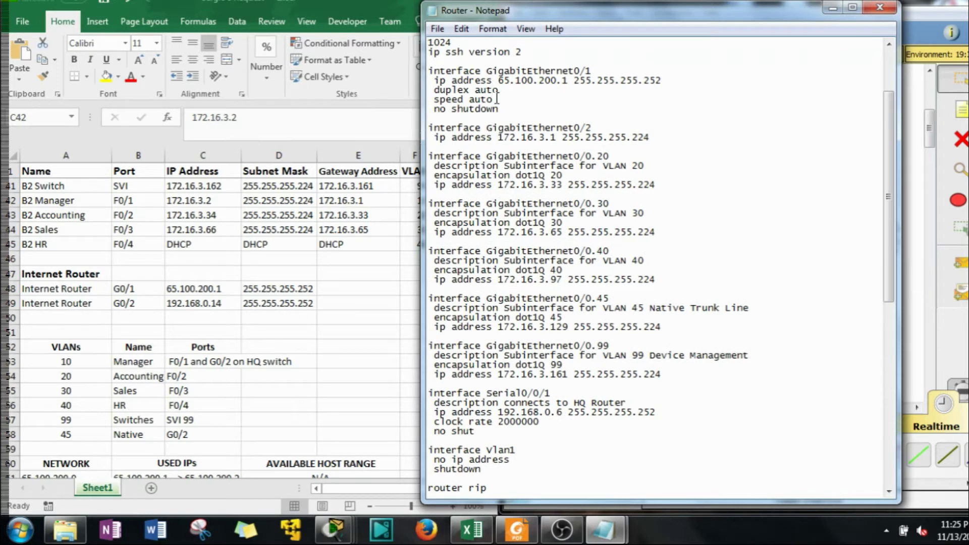
Add a no shutdown line under the GigabitEthernet0/2 address
drag(493, 99, 429, 91)
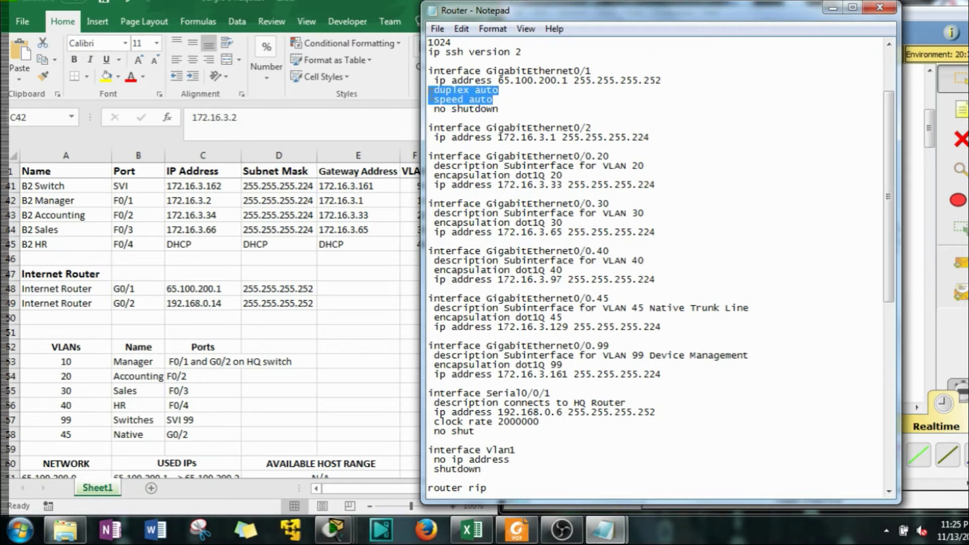
click(502, 99)
click(656, 137)
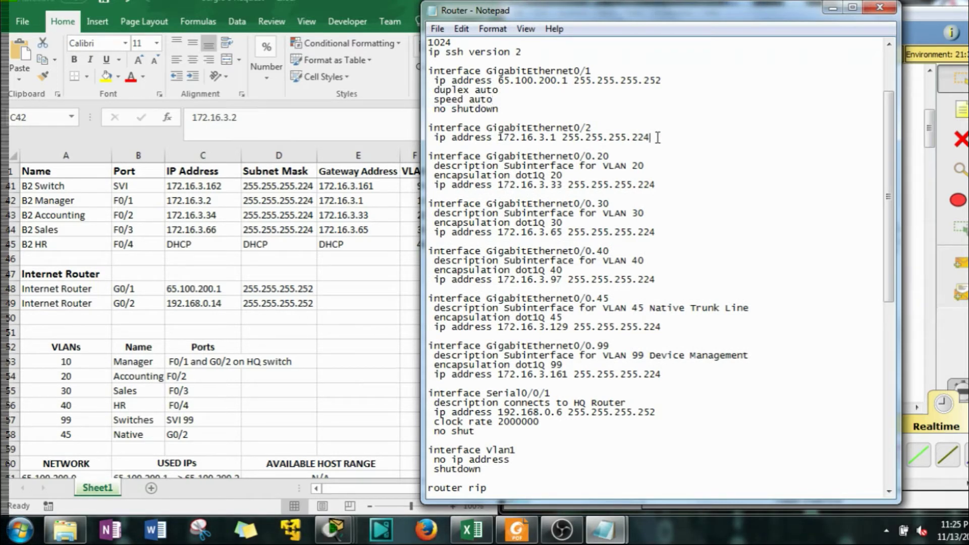
key(Return)
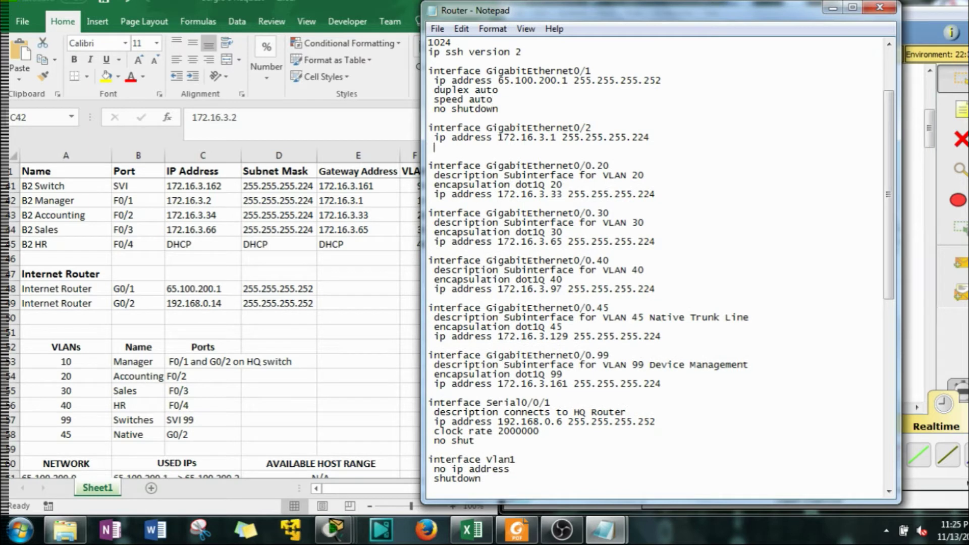
text(no shutdown)
Set GigabitEthernet0/2 to 192.168.0.14 255.255.255.252 and select the remaining interface blocks through Vlan1
drag(650, 144, 644, 142)
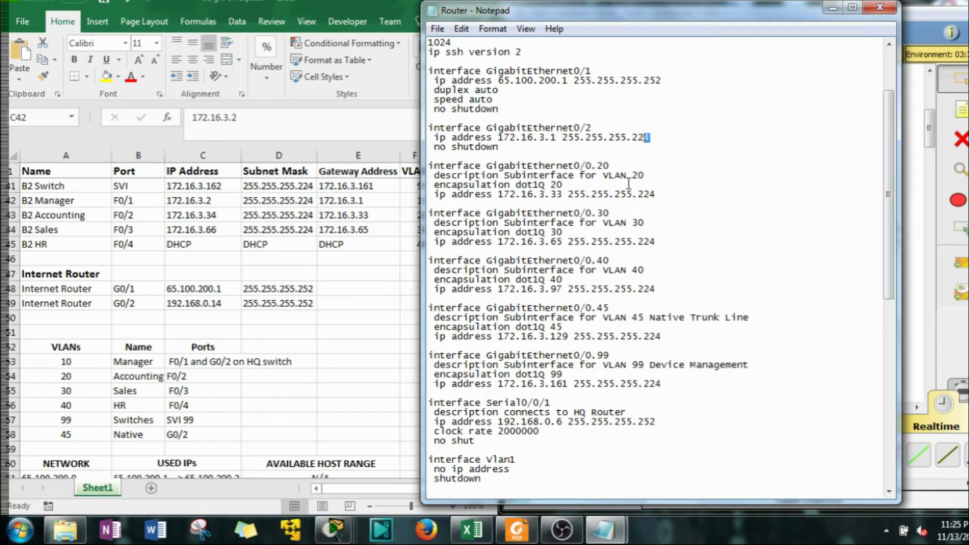
key(BackSpace)
key(BackSpace)
text(52)
drag(557, 139, 508, 143)
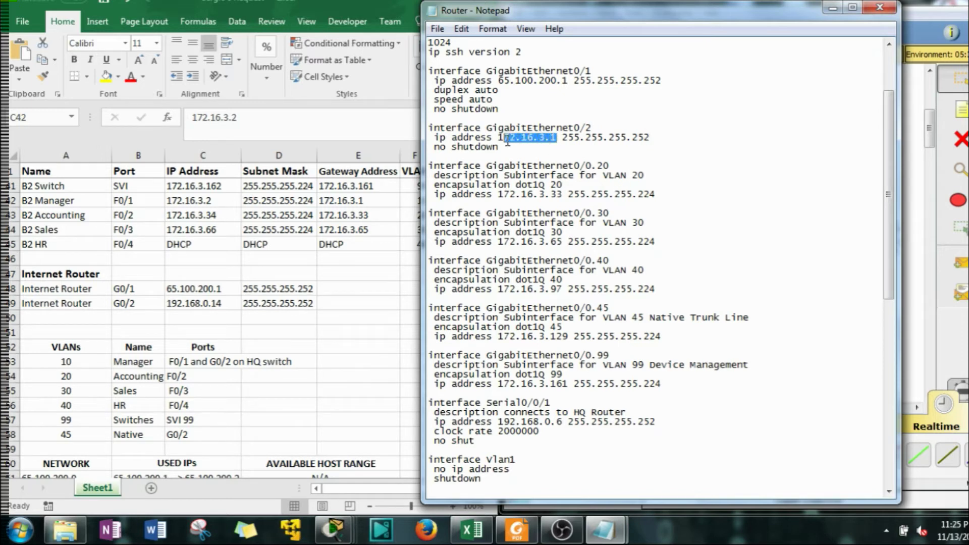
text(92)
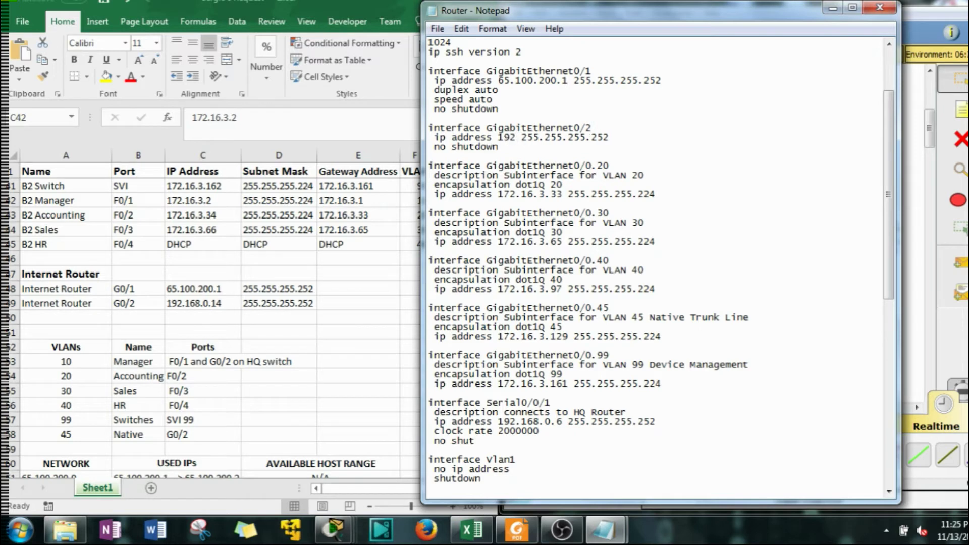
text(.168.0.)
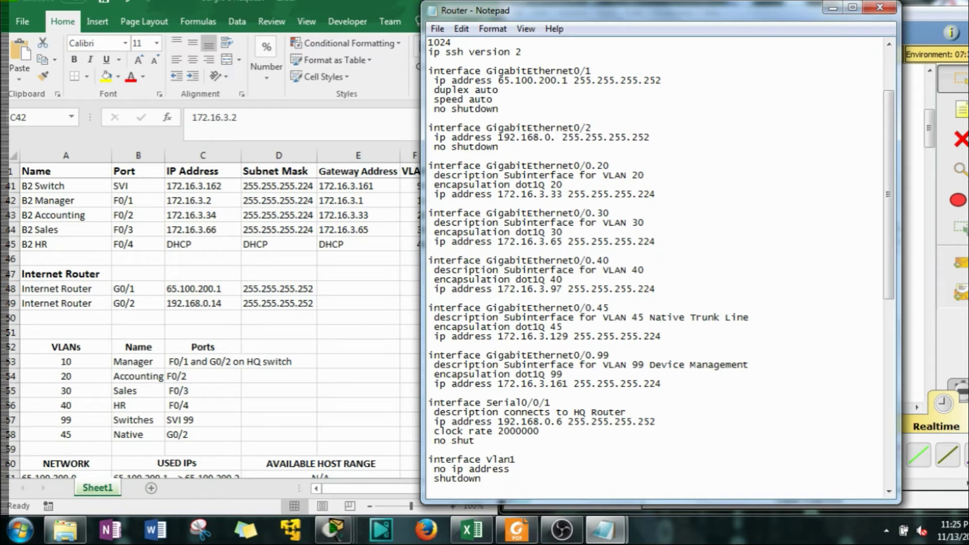
text(14)
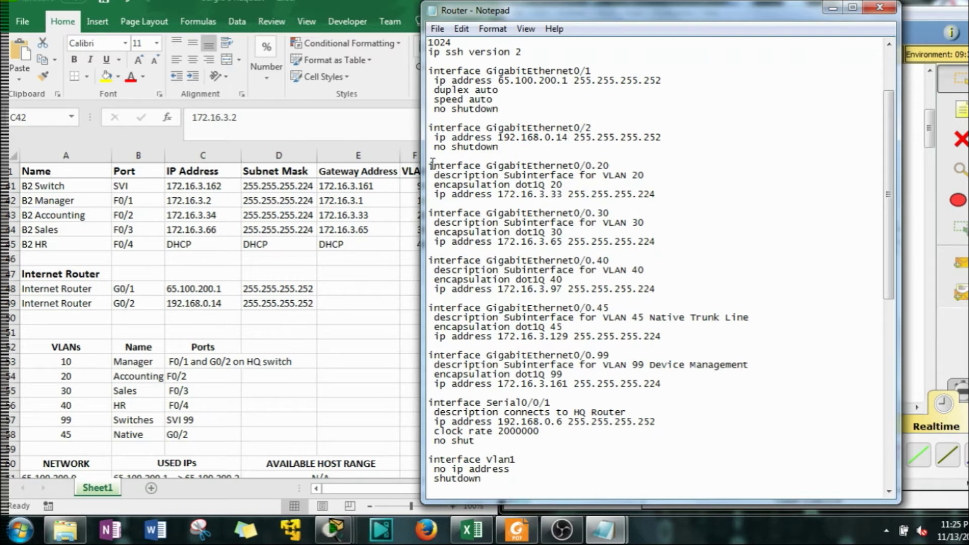
drag(429, 166, 697, 476)
key(BackSpace)
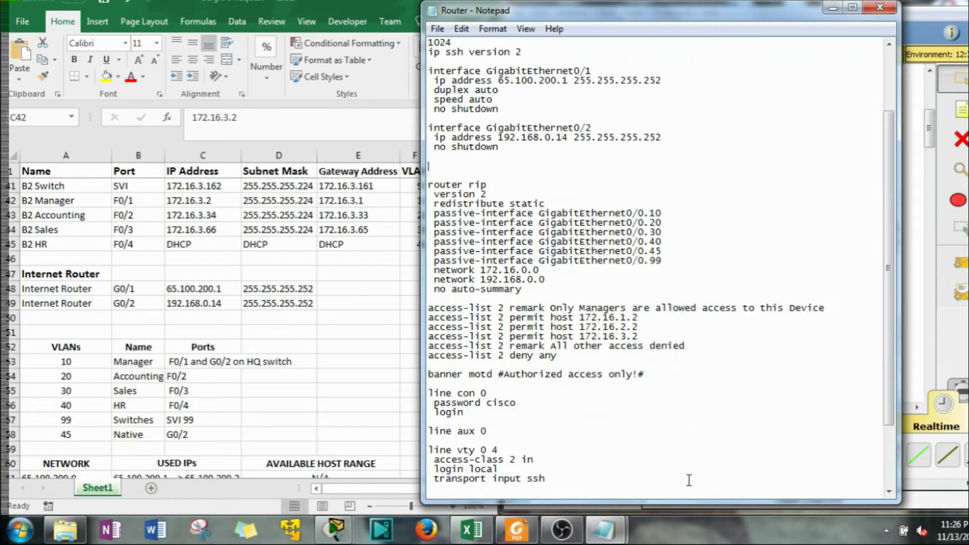
Delete the leftover interface blocks and the passive-interface lines
key(BackSpace)
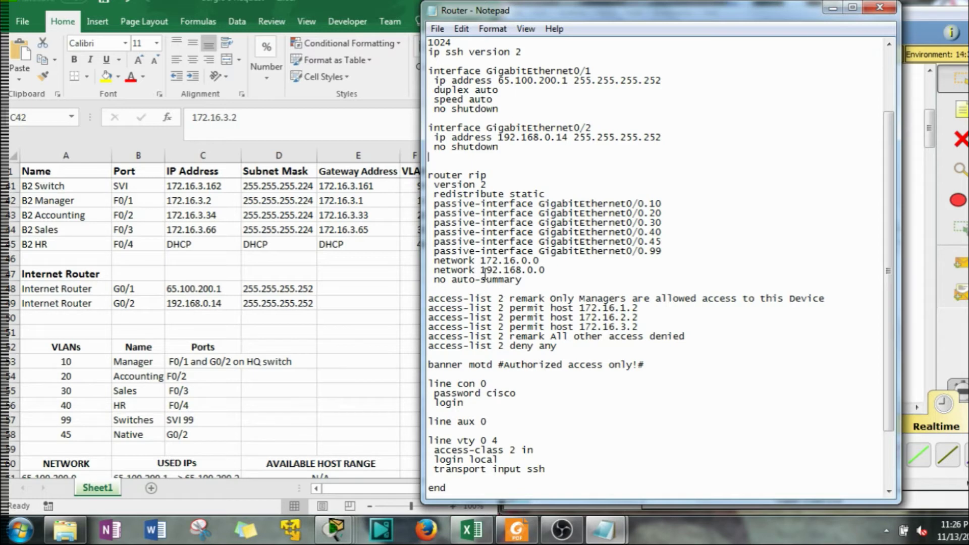
drag(664, 251, 427, 204)
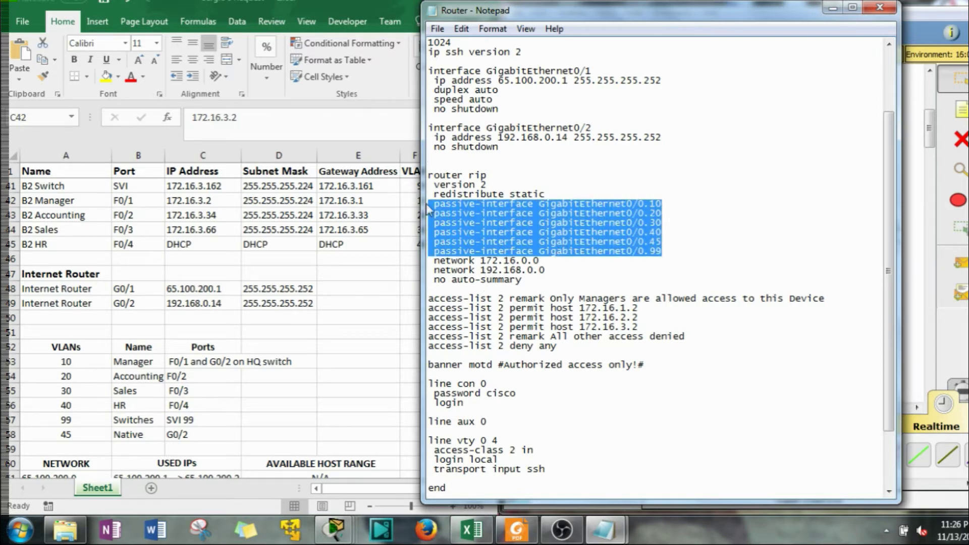
key(Delete)
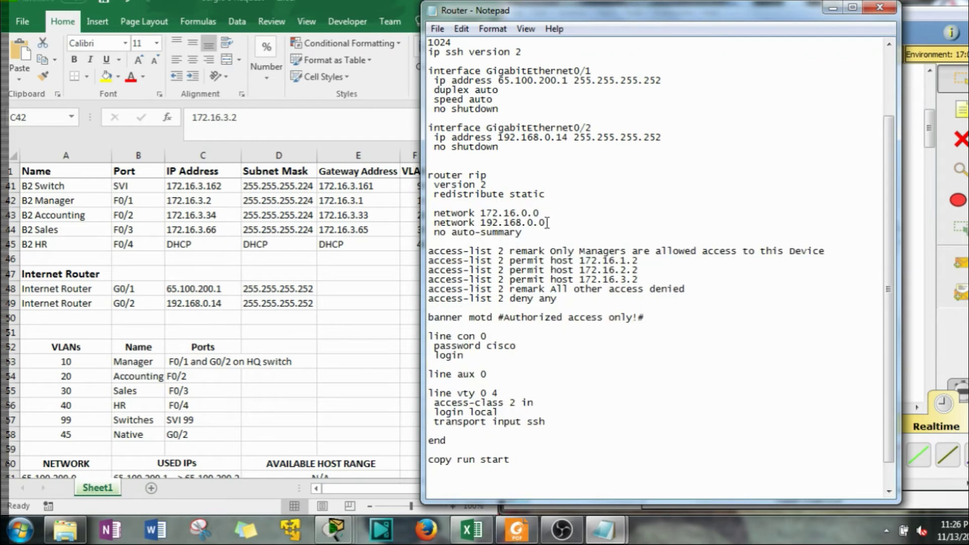
key(BackSpace)
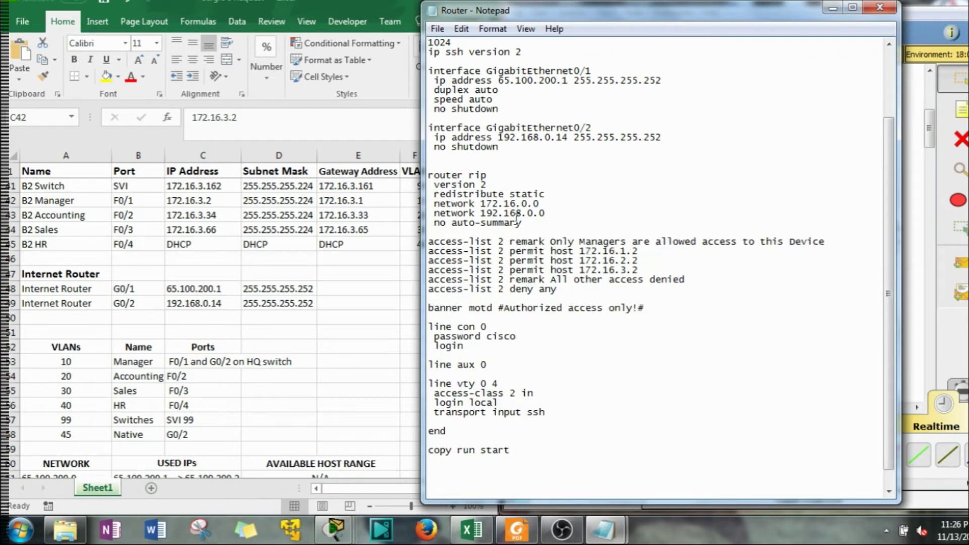
Change the first RIP network from 172.16.0.0 to 65.0.0.0
drag(540, 204, 480, 204)
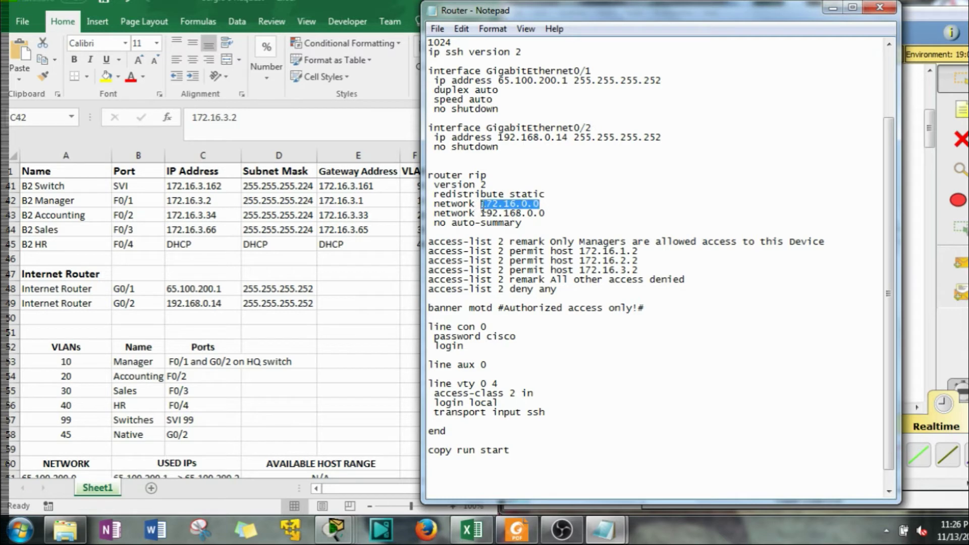
text(65.0.0)
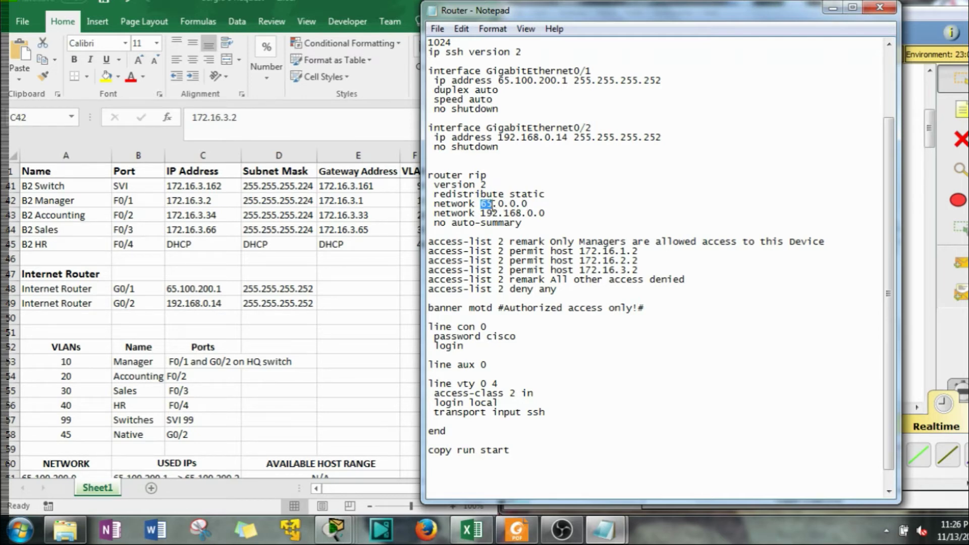
drag(497, 204, 528, 203)
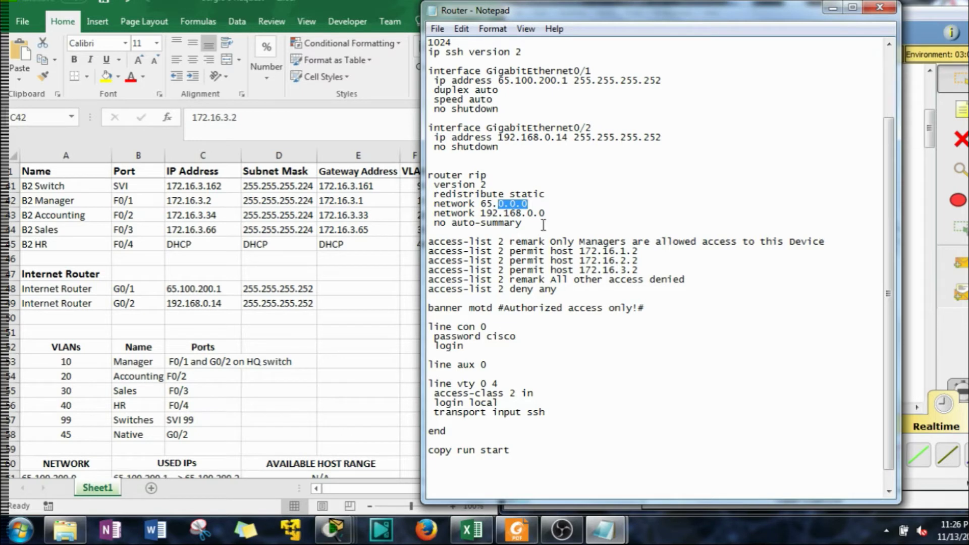
Delete the access-list 2 permit, deny, and remark lines
drag(590, 295, 413, 248)
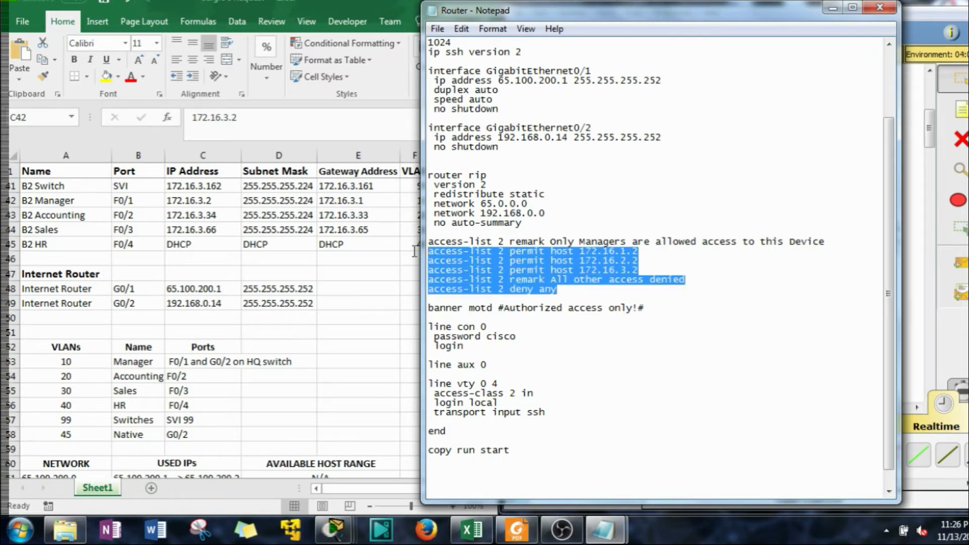
key(Delete)
key(BackSpace)
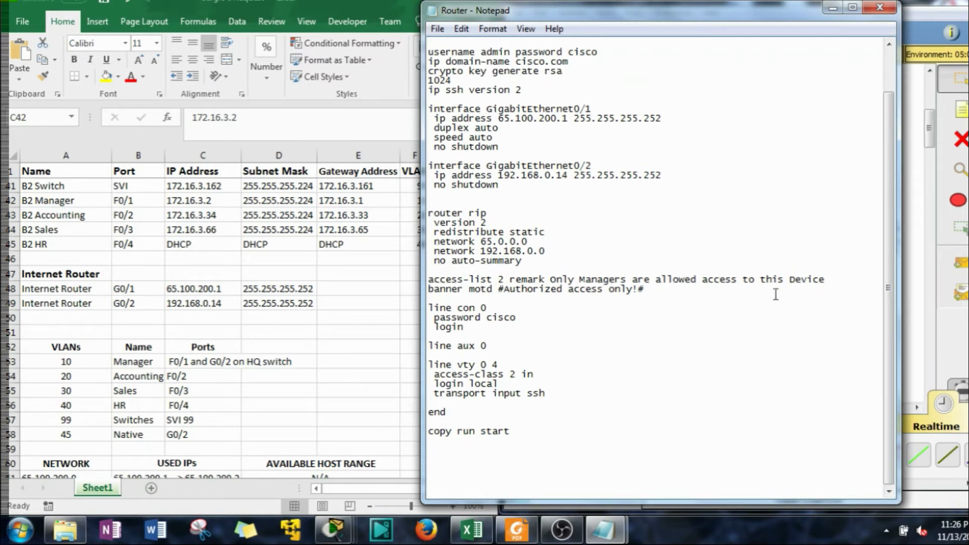
drag(825, 279, 522, 279)
drag(597, 276, 373, 281)
key(Delete)
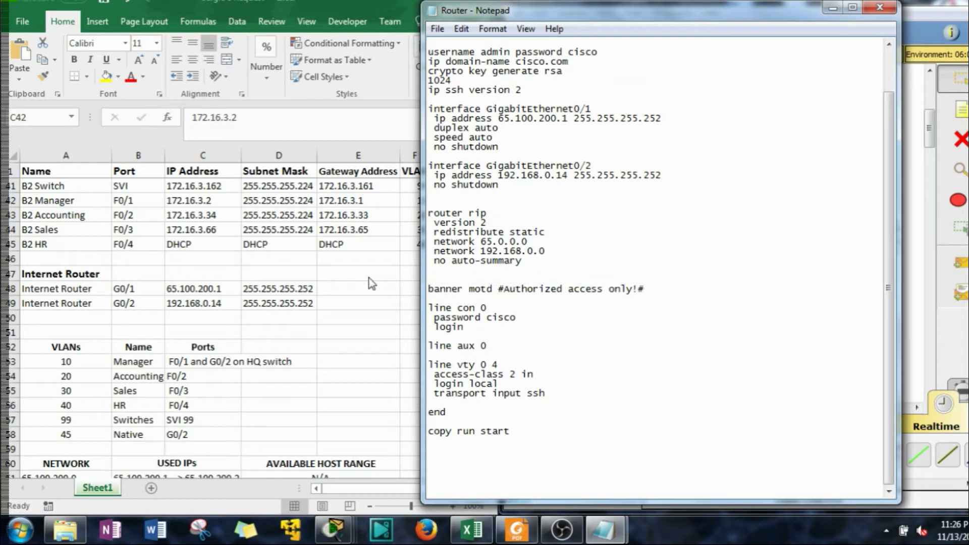
Replace the hostname B2Router with Internet Router
key(BackSpace)
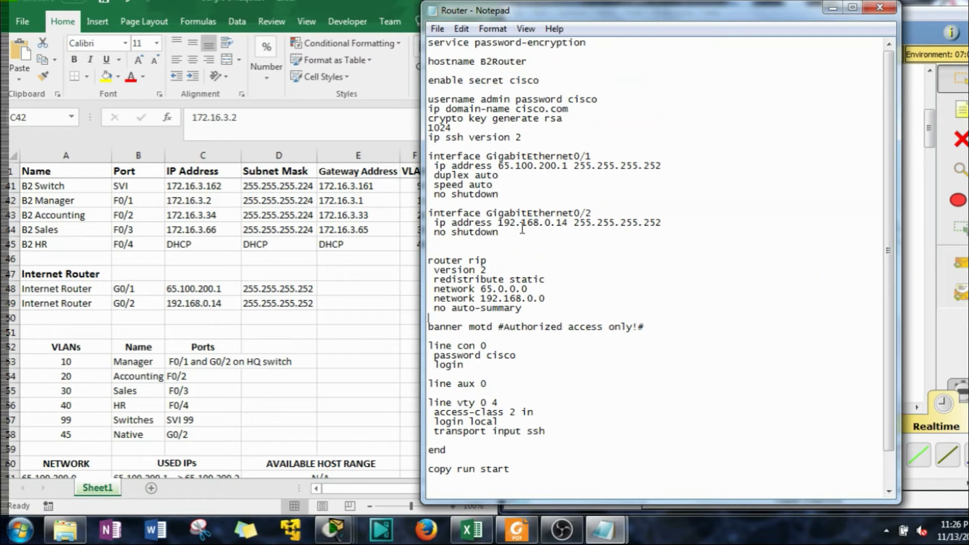
scroll(522, 228, up, 2)
drag(528, 62, 481, 64)
text(Internet Router)
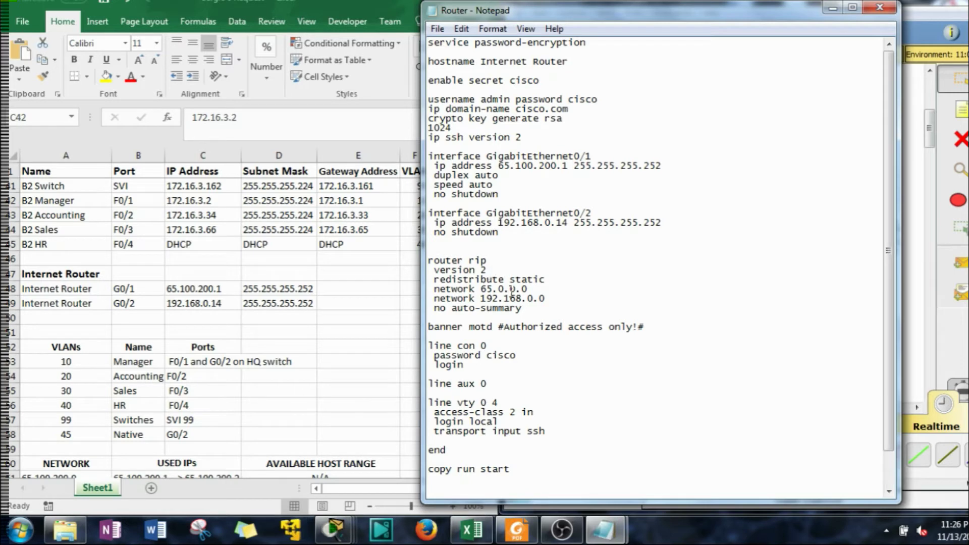
Replace the vty lines block with password cisco and login
click(544, 413)
scroll(540, 412, down, 2)
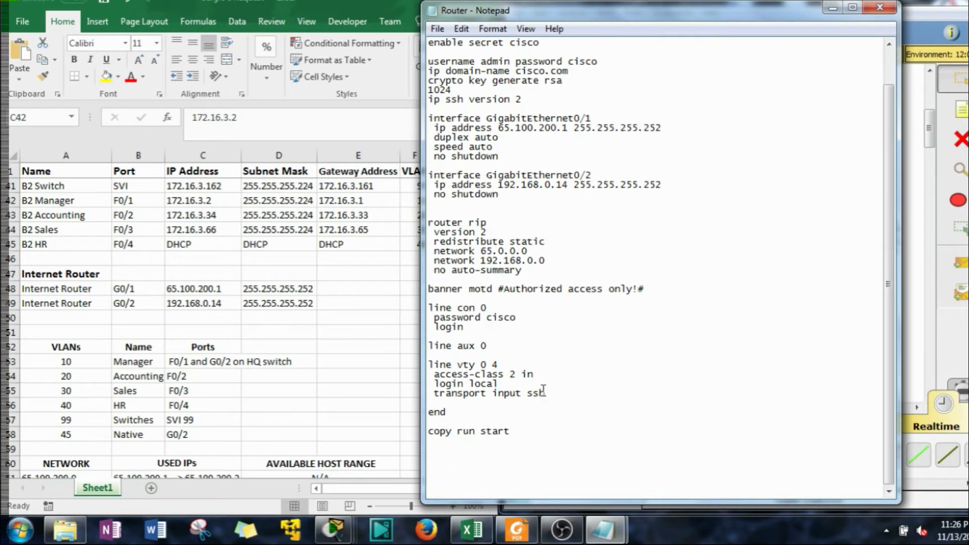
drag(499, 384, 476, 385)
key(BackSpace)
drag(534, 374, 435, 374)
drag(480, 329, 429, 318)
key(ctrl+c)
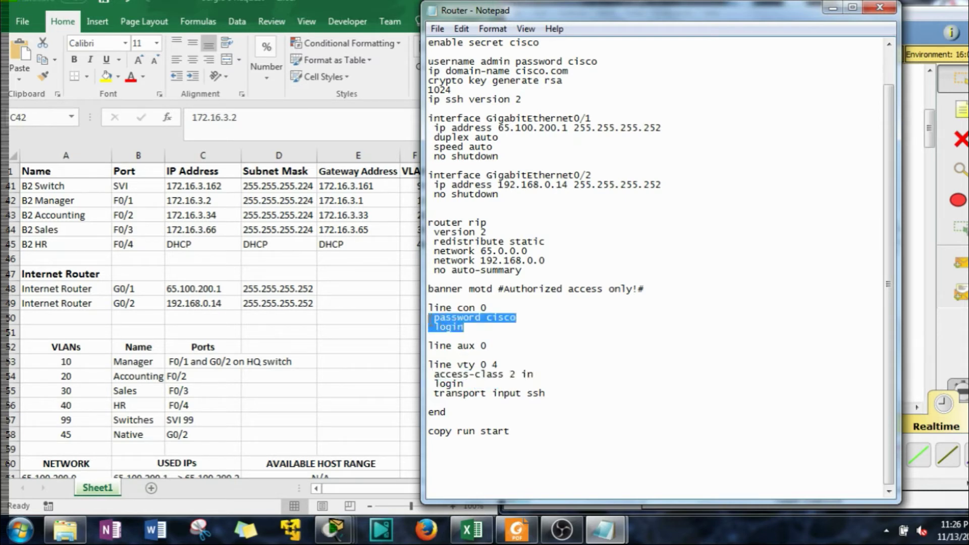
drag(558, 397, 419, 367)
key(ctrl+v)
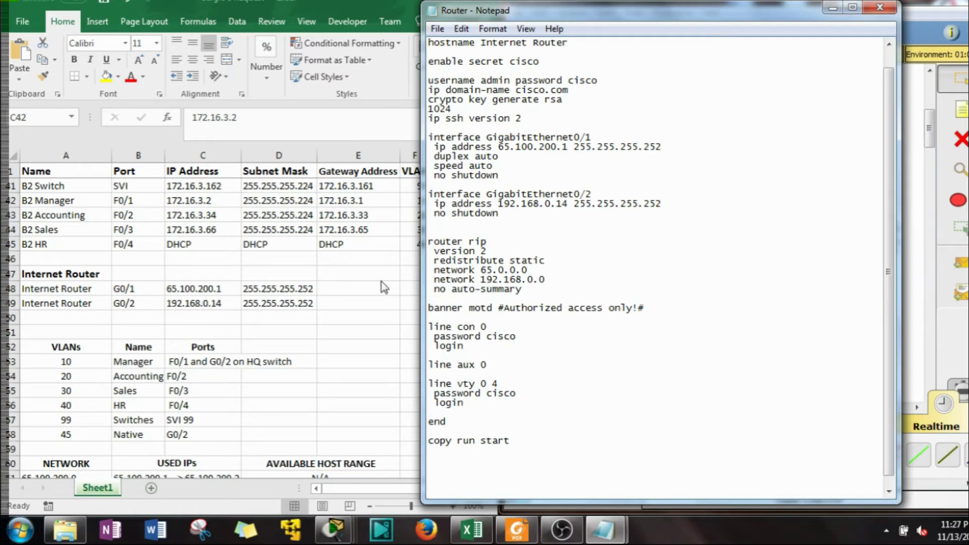
Select all of the edited Internet Router script and save the file
click(542, 215)
scroll(541, 216, up, 1)
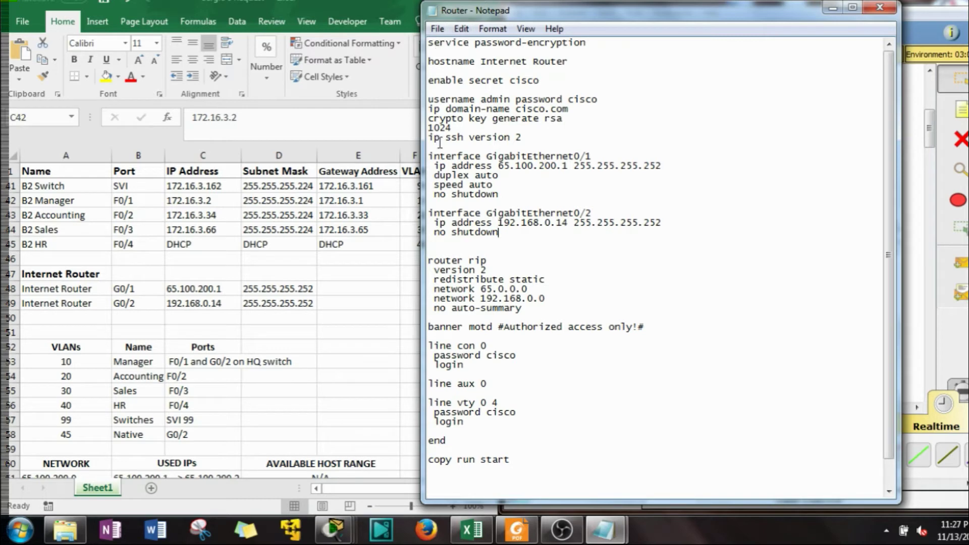
click(501, 319)
key(ctrl+a)
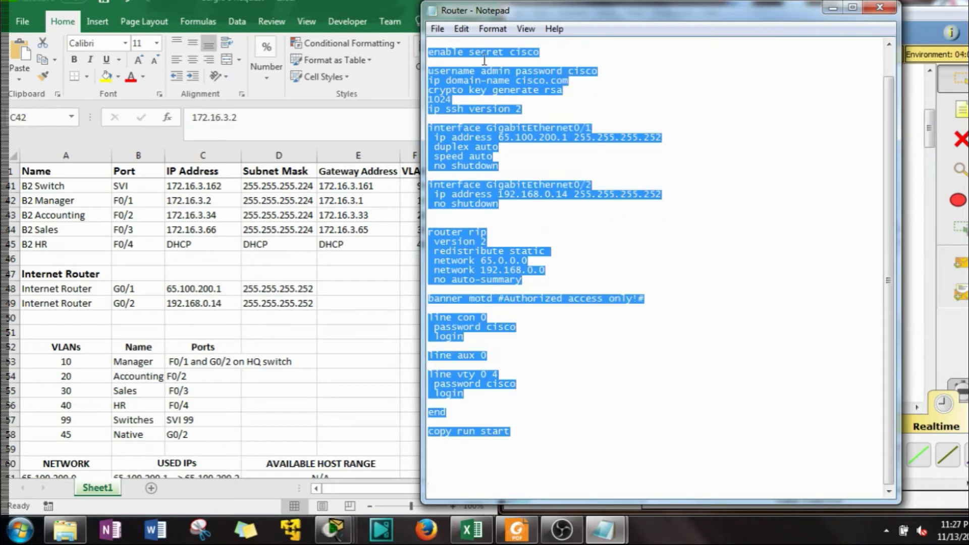
click(437, 29)
click(459, 78)
Open the Internet Router's CLI and enter global configuration mode with en and conf t
click(832, 8)
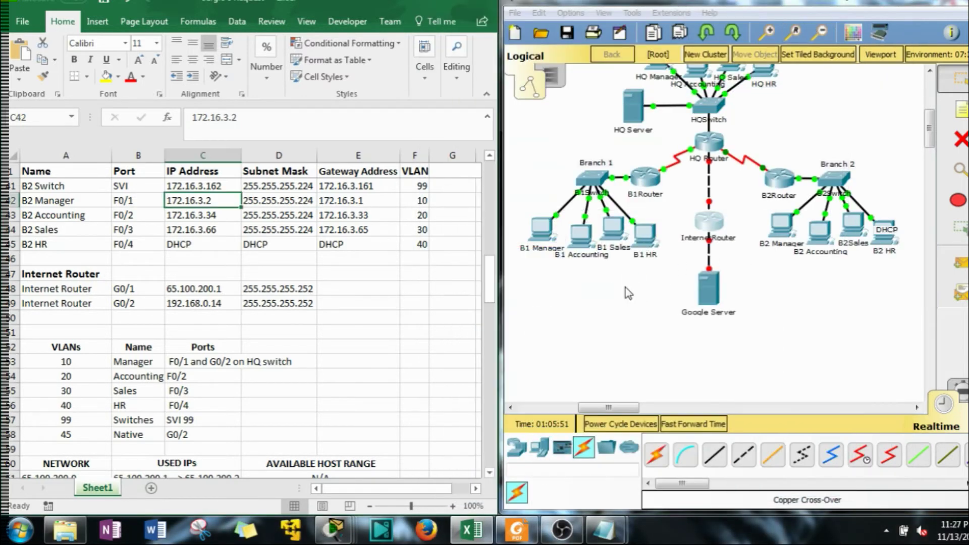
click(709, 221)
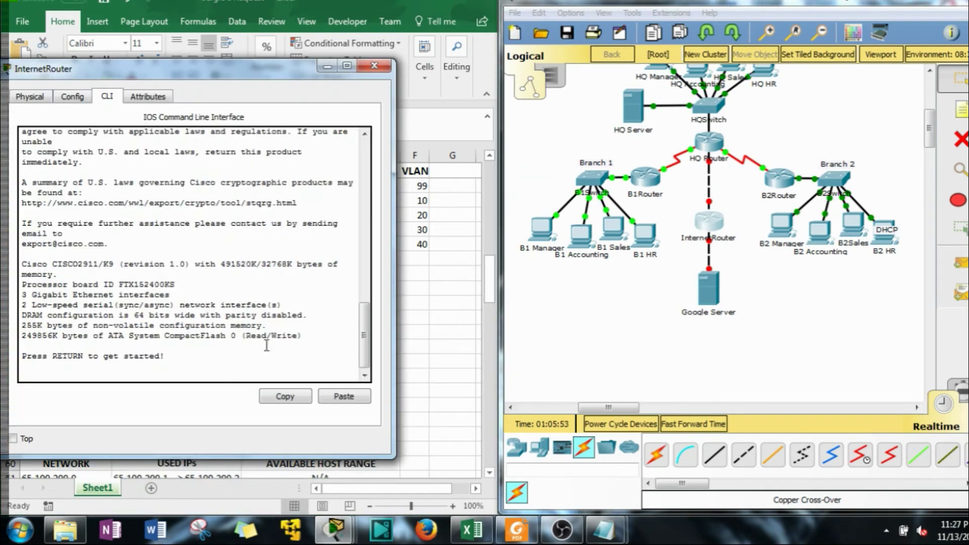
key(Return)
text(en)
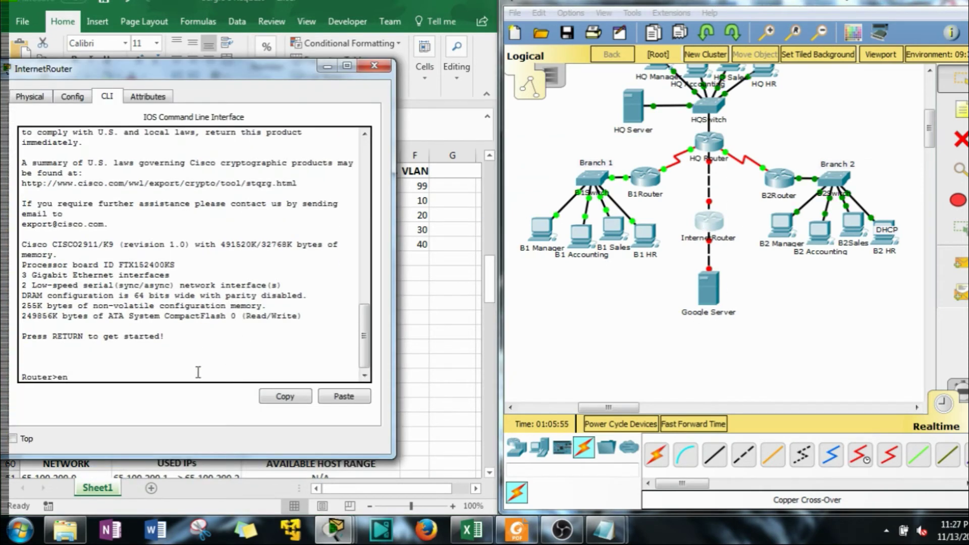
key(Return)
text(conf t)
key(Return)
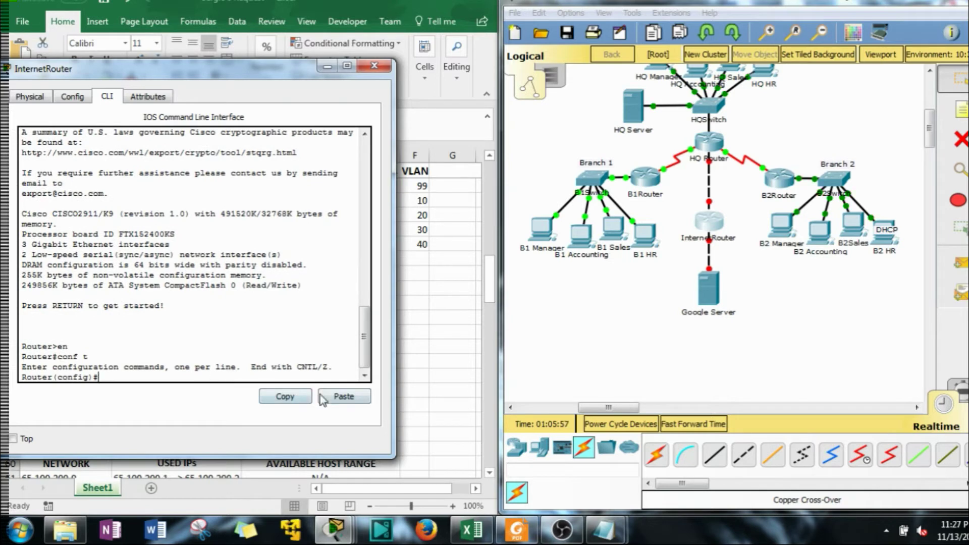
Paste the full Router script from Notepad into the router console
click(339, 396)
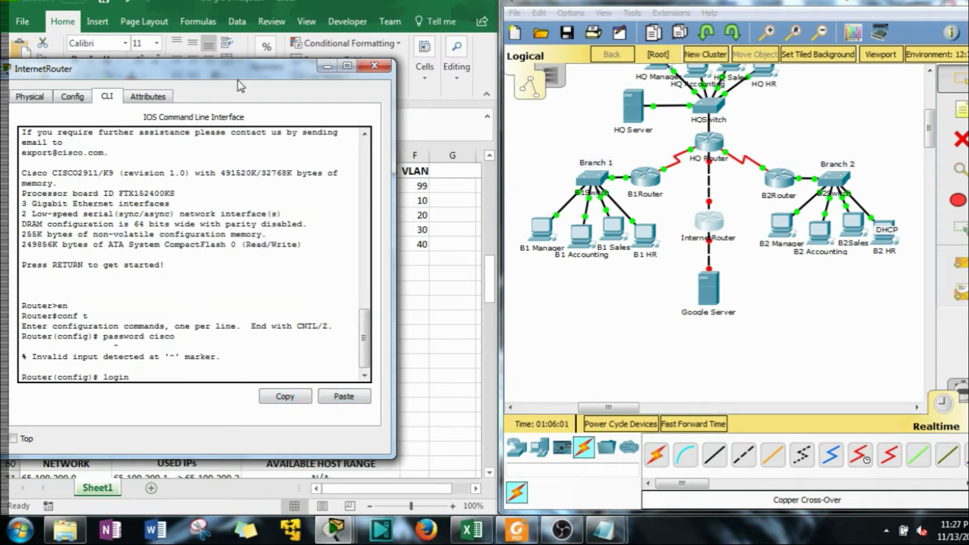
drag(241, 71, 441, 60)
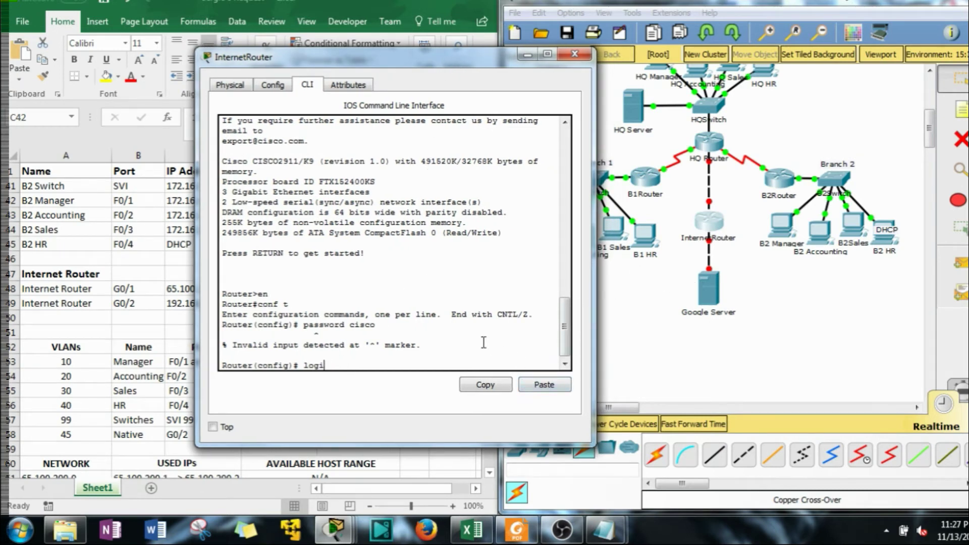
key(BackSpace)
key(BackSpace)
key(BackSpace)
key(BackSpace)
click(605, 531)
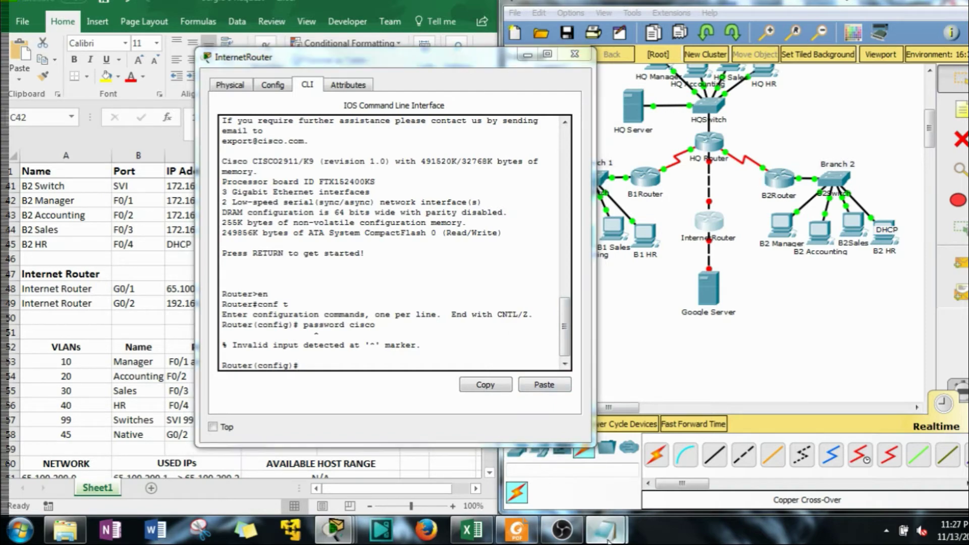
click(540, 407)
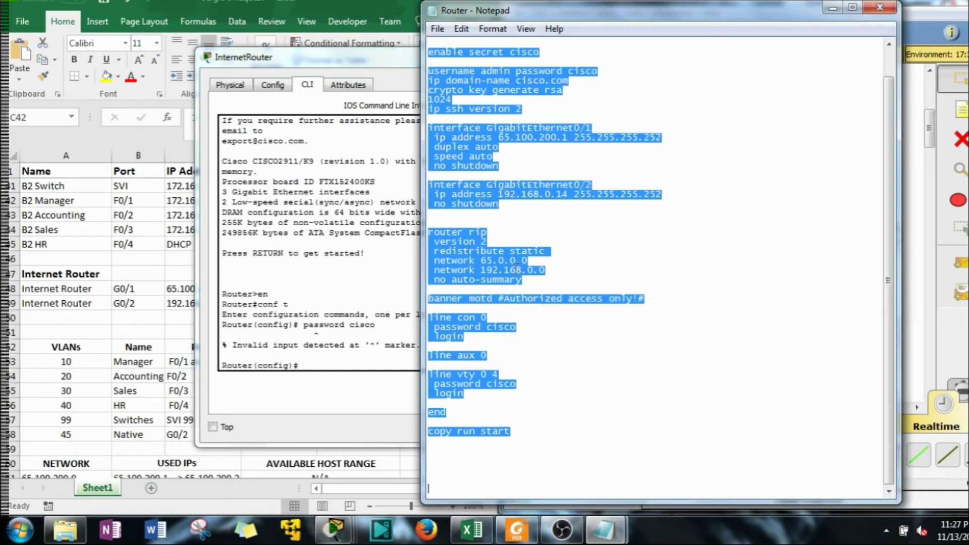
click(332, 347)
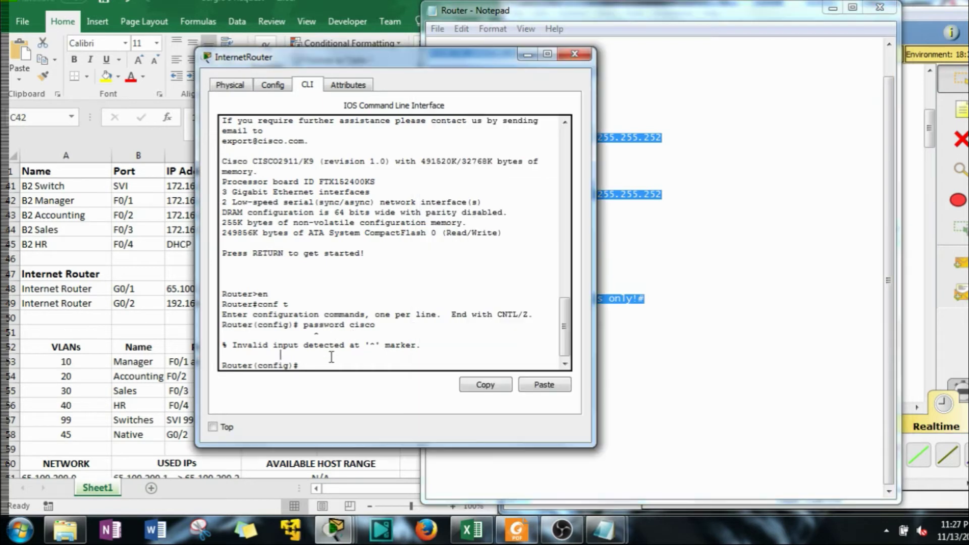
click(543, 386)
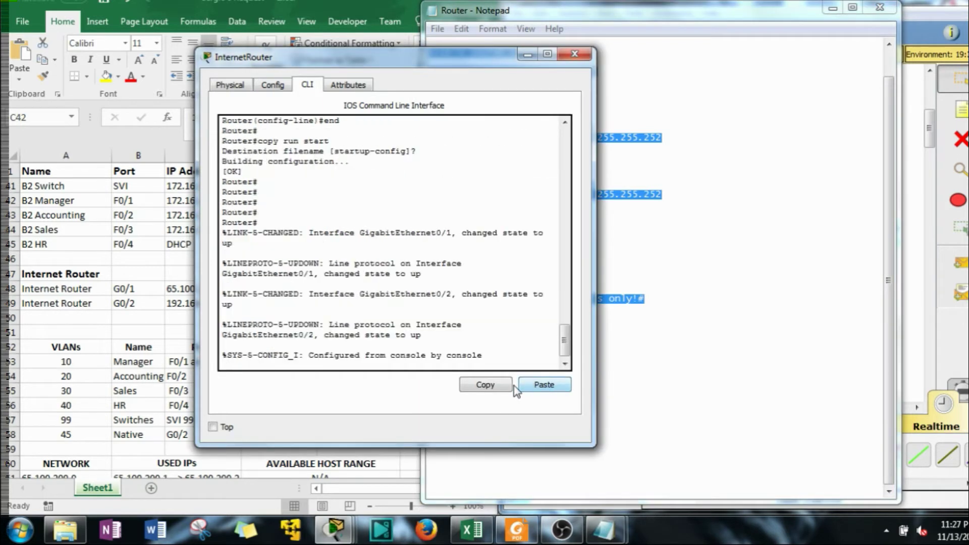
scroll(373, 301, up, 10)
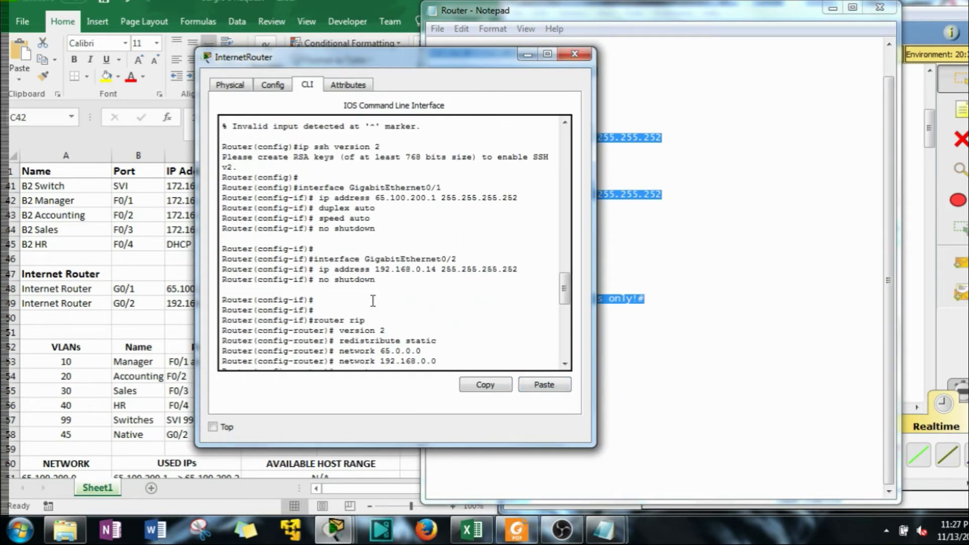
Highlight the Invalid input error caused by the space in hostname Internet Router
scroll(372, 301, up, 7)
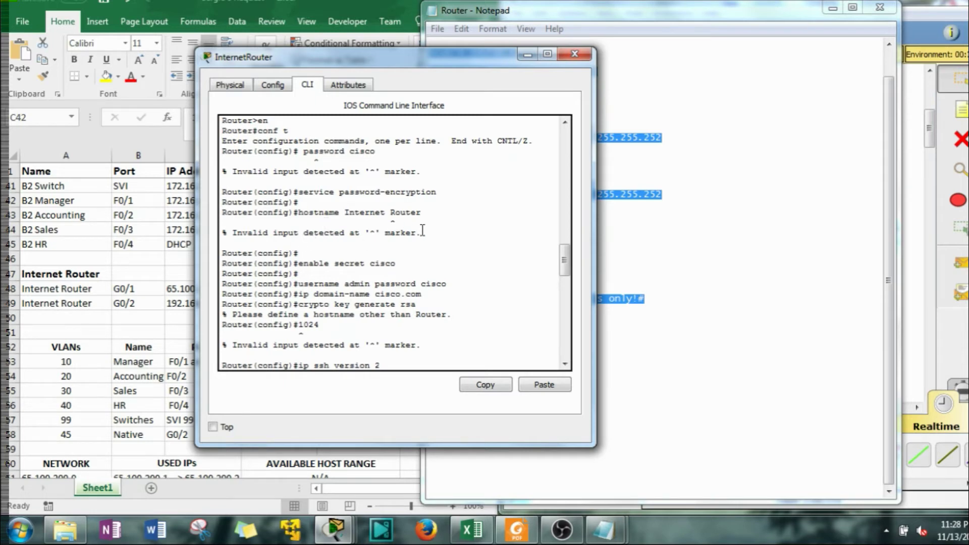
mouse_move(416, 232)
mouse_down()
mouse_move(348, 234)
mouse_move(365, 233)
mouse_up()
click(387, 213)
mouse_move(426, 233)
mouse_down()
mouse_move(327, 233)
mouse_move(327, 257)
mouse_move(220, 226)
mouse_move(218, 236)
mouse_up()
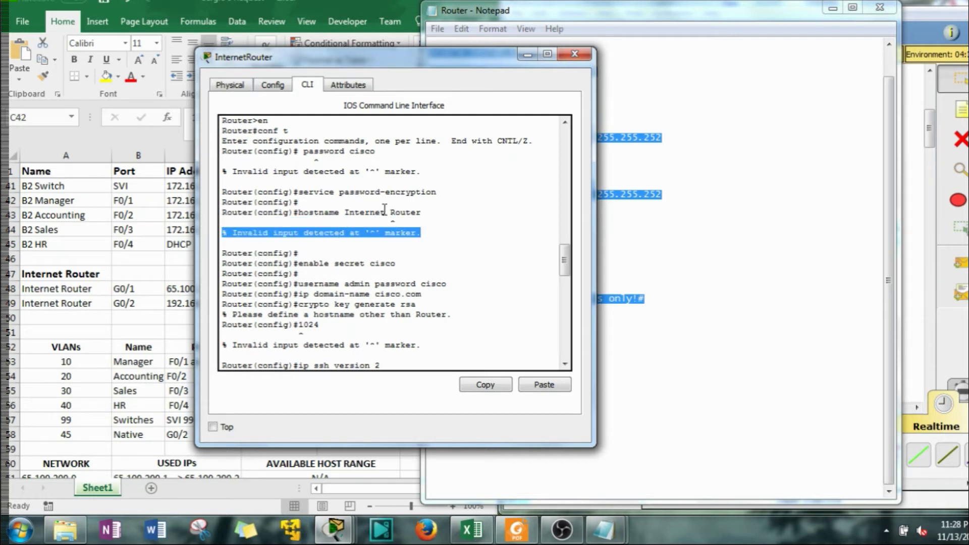
drag(384, 210, 392, 210)
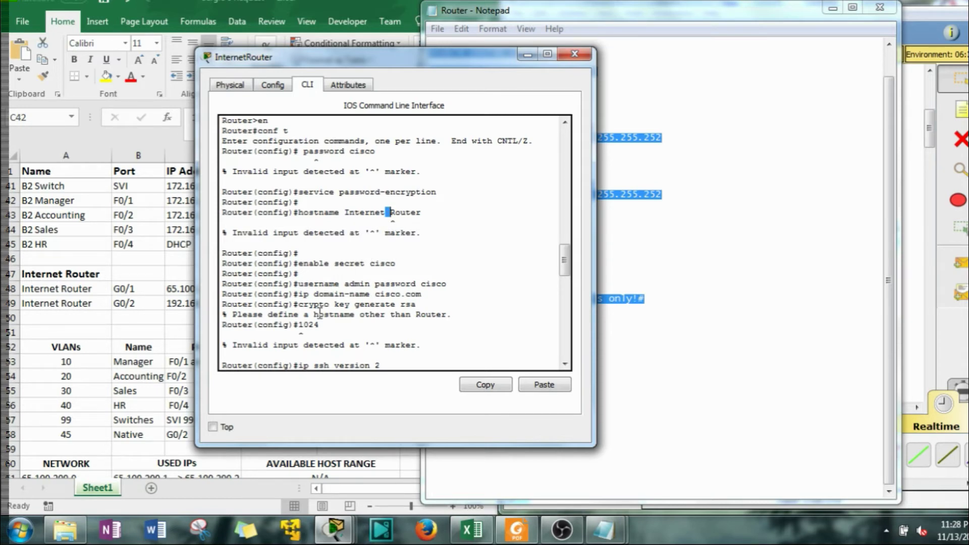
scroll(330, 281, down, 1)
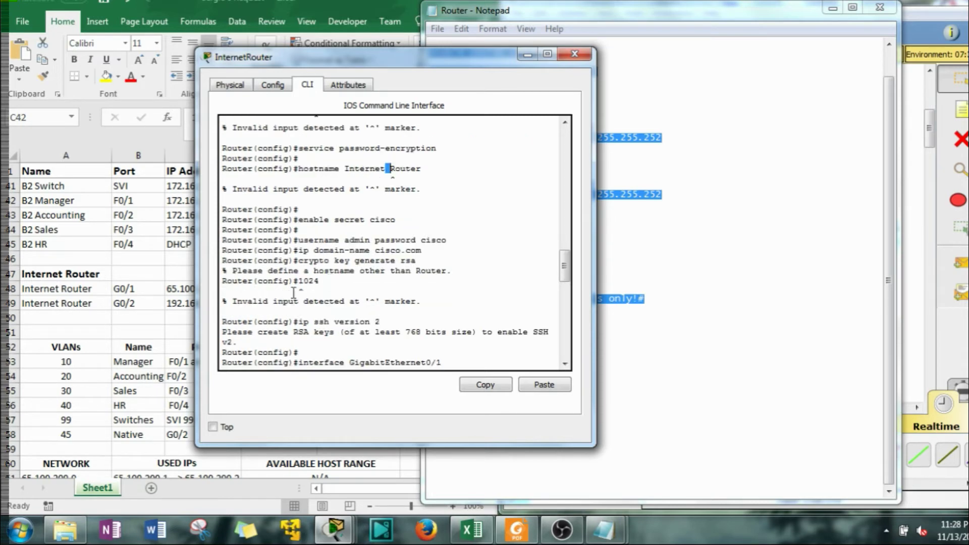
drag(454, 271, 225, 271)
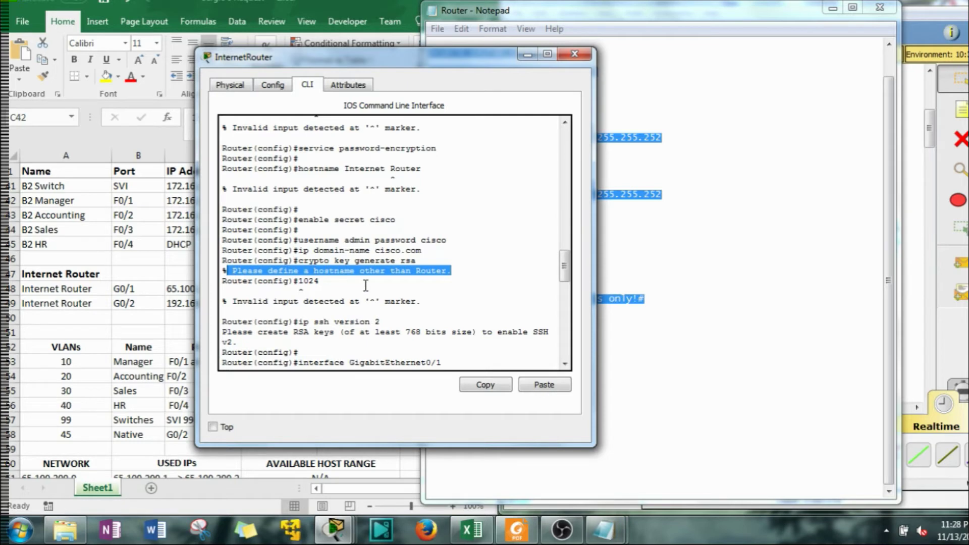
Highlight the message that RSA keys could not be generated without a valid hostname
text(ip address 65.100.200.1 255.255.255.252  duplex auto  speed auto  no shutdown)
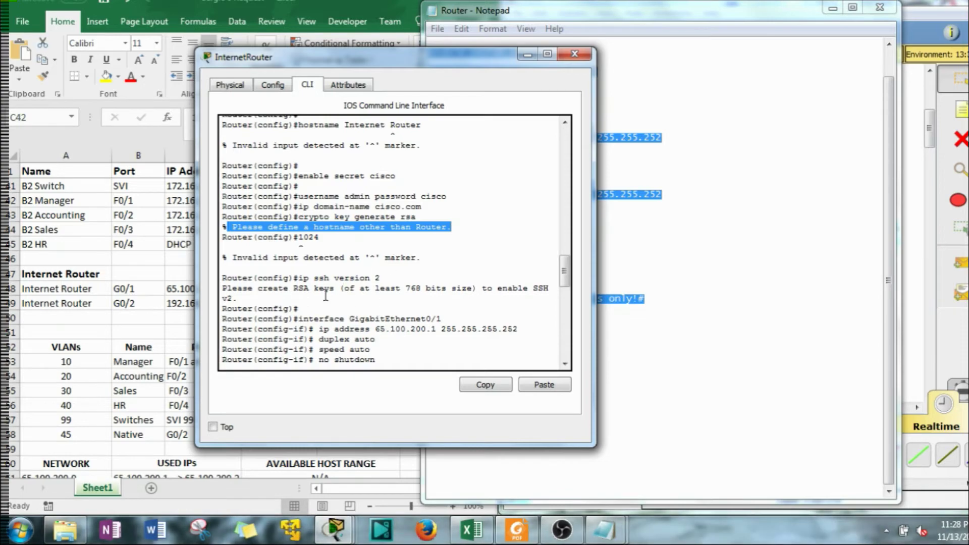
mouse_move(310, 300)
mouse_down()
mouse_move(300, 278)
mouse_move(299, 288)
mouse_up()
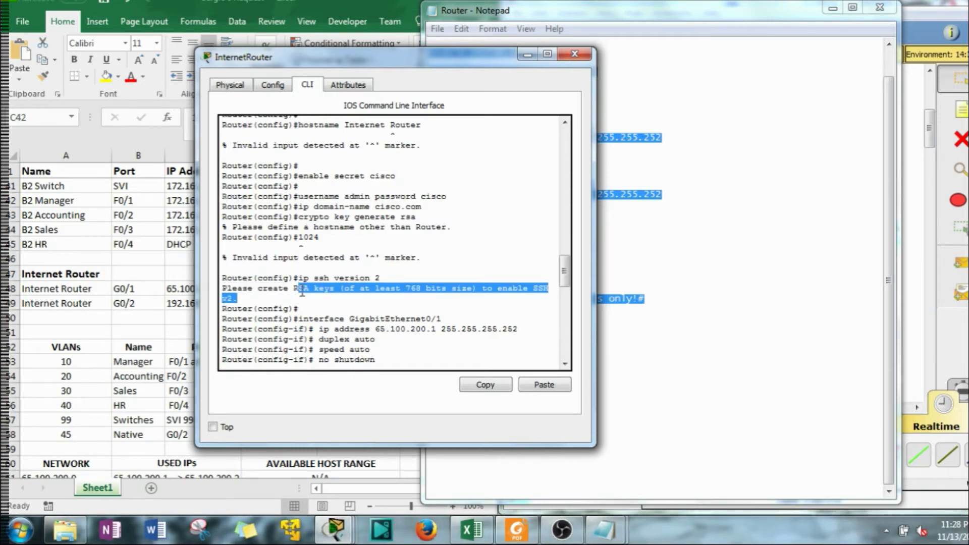
key(ctrl+v)
scroll(309, 292, down, 1)
drag(468, 61, 226, 73)
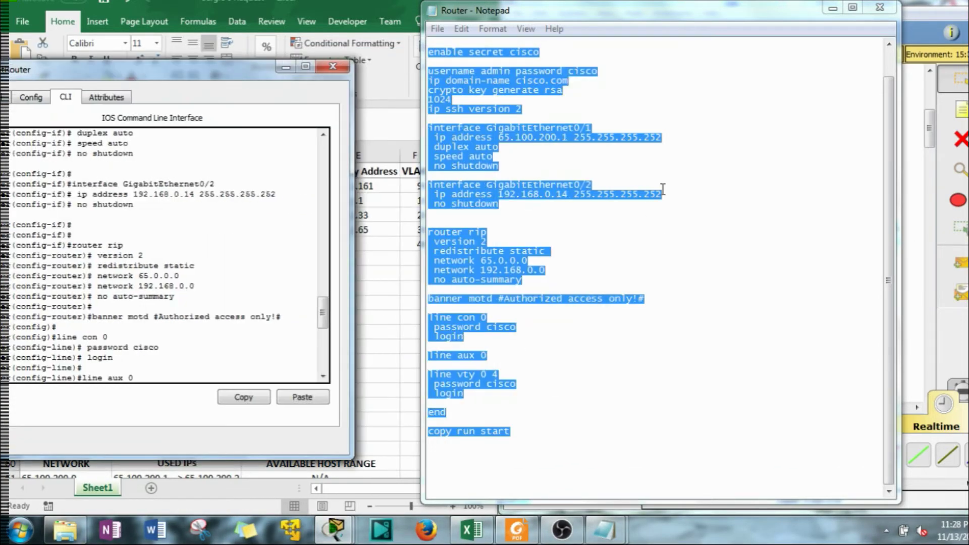
Change the script's hostname to Internet-Router, select all the text, and return to the router console
click(665, 186)
scroll(671, 224, up, 1)
double_click(534, 62)
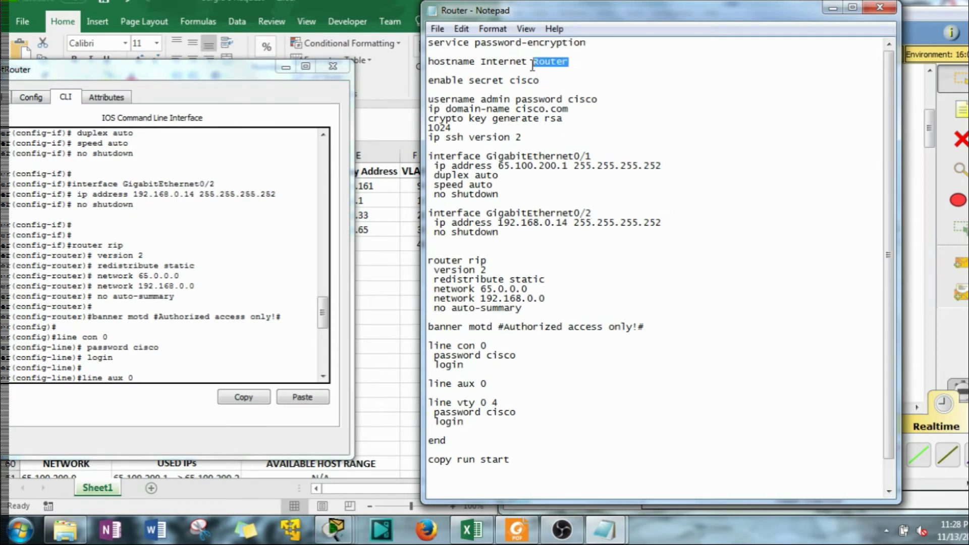
key(Left)
key(Left)
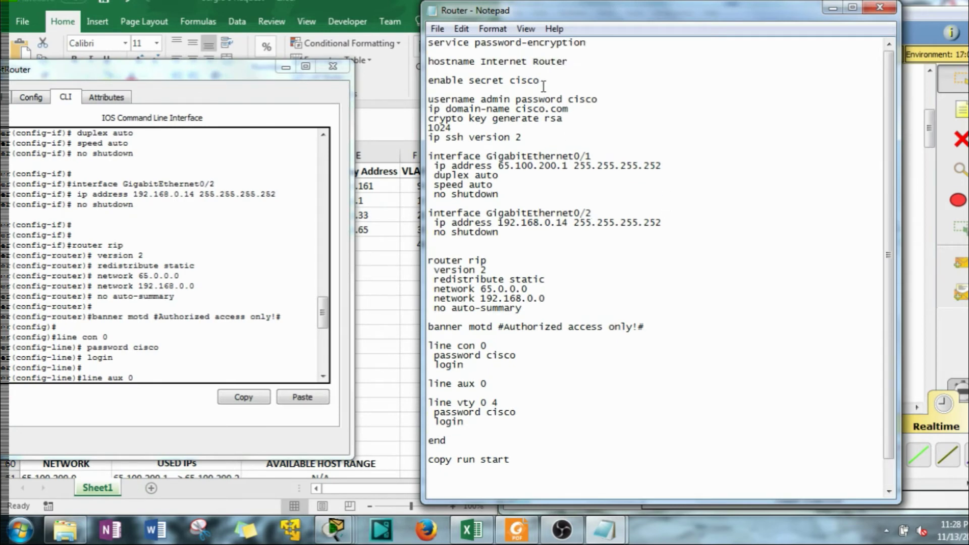
key(Delete)
text(-)
key(ctrl+a)
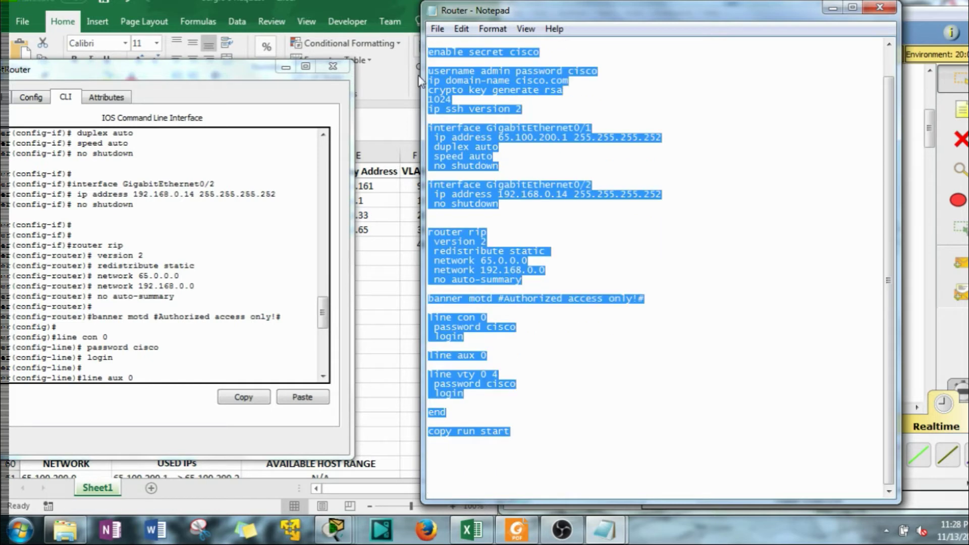
drag(210, 69, 465, 48)
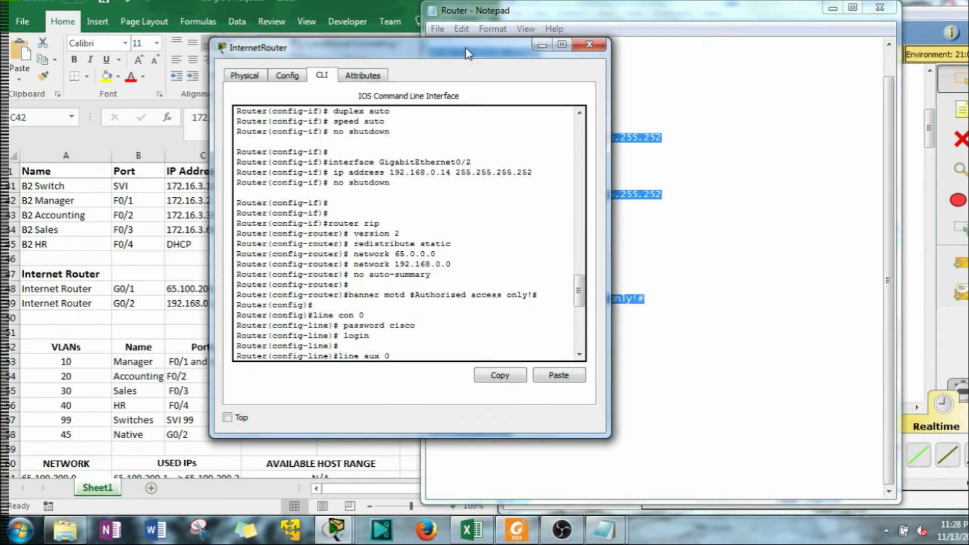
scroll(437, 312, down, 9)
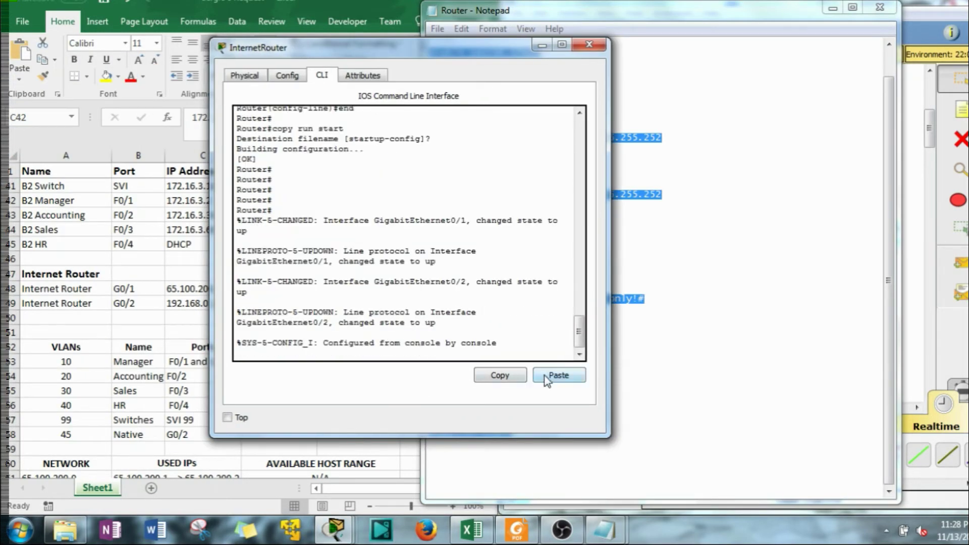
Enter conf t on the router and paste the corrected configuration
click(505, 348)
key(Return)
text(c)
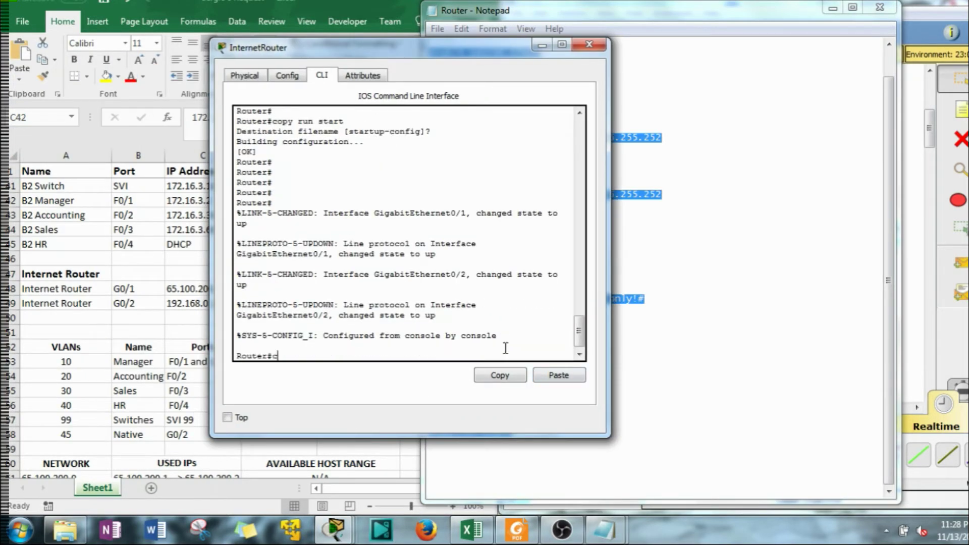
text(onf t)
key(Return)
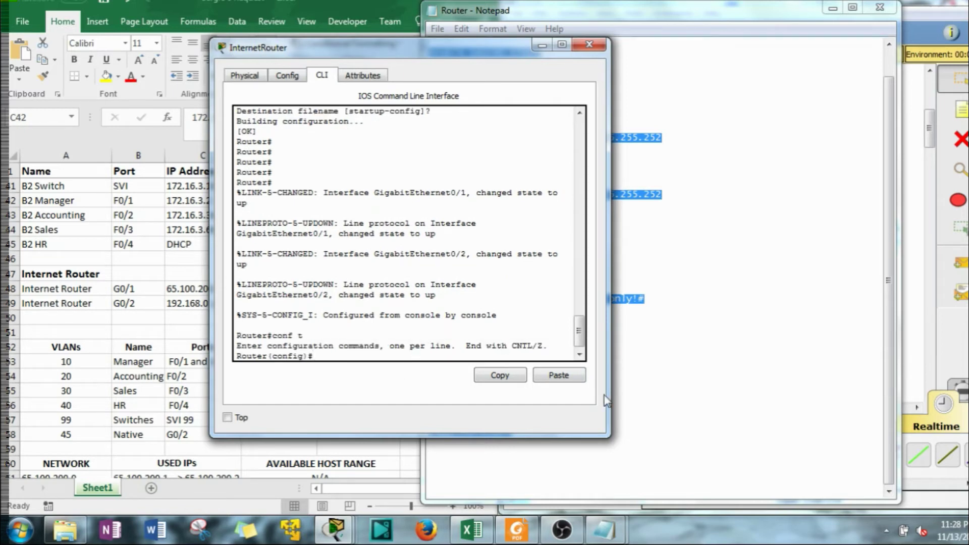
click(558, 376)
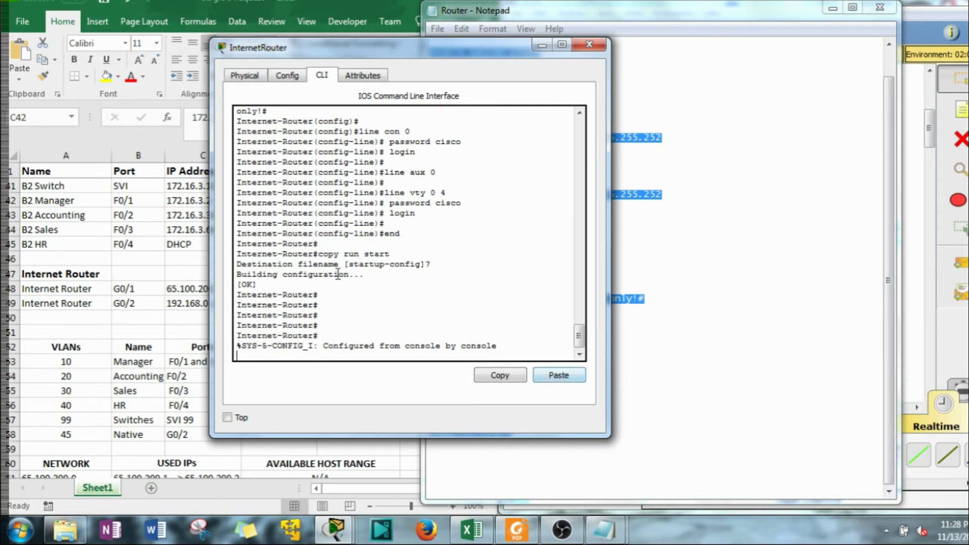
Review the output and run the remaining pasted RIP routing commands
scroll(352, 294, up, 12)
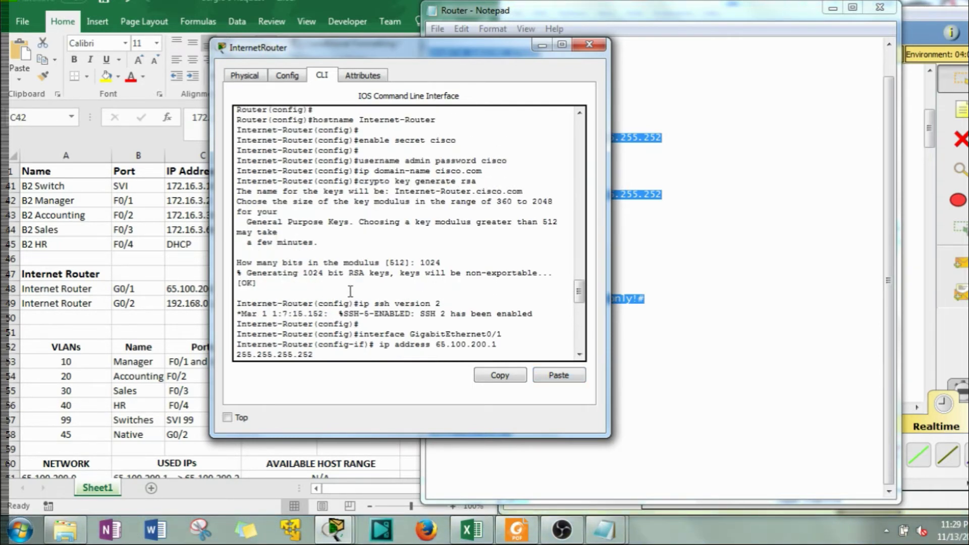
scroll(350, 291, up, 3)
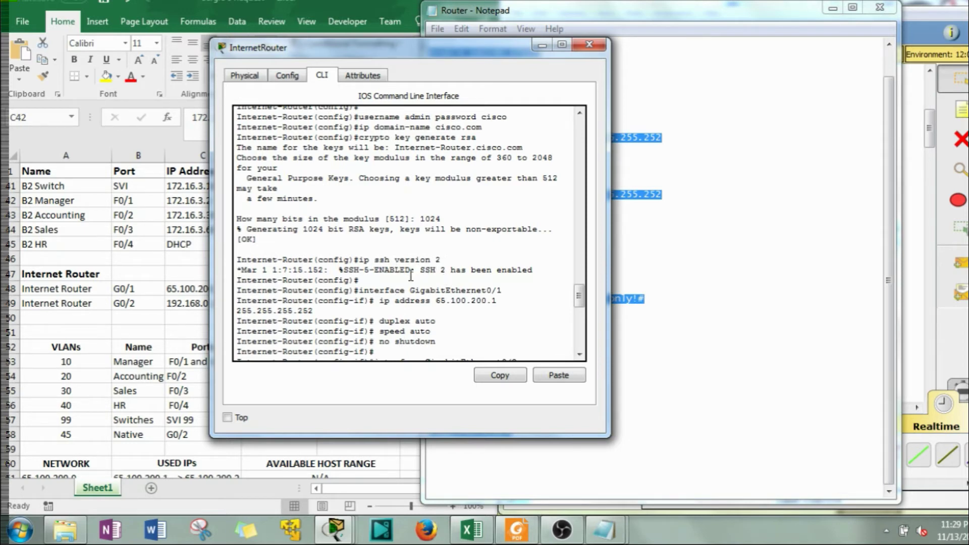
scroll(355, 285, down, 1)
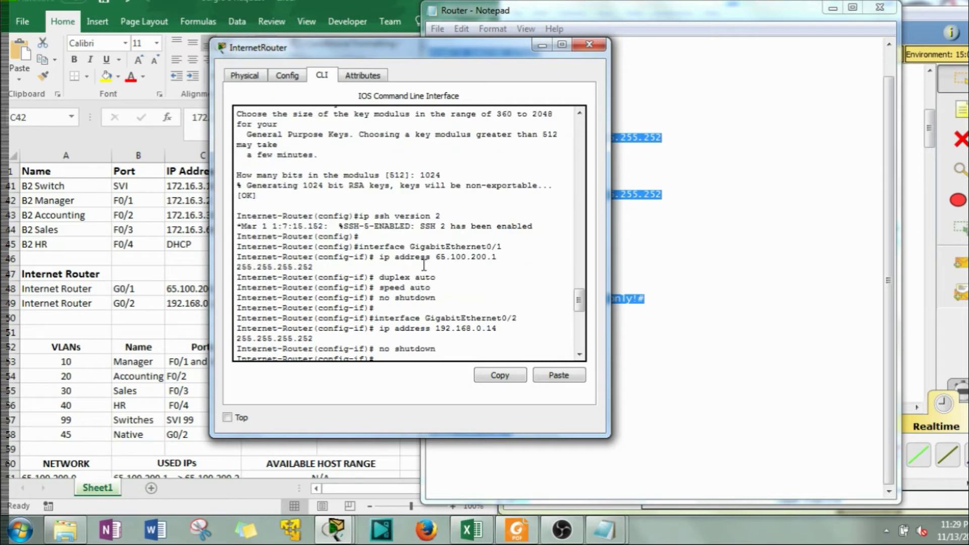
text(router rip  version 2  redistribute static  network 65.0.0.0  network 192.168.0.0  no auto-summary)
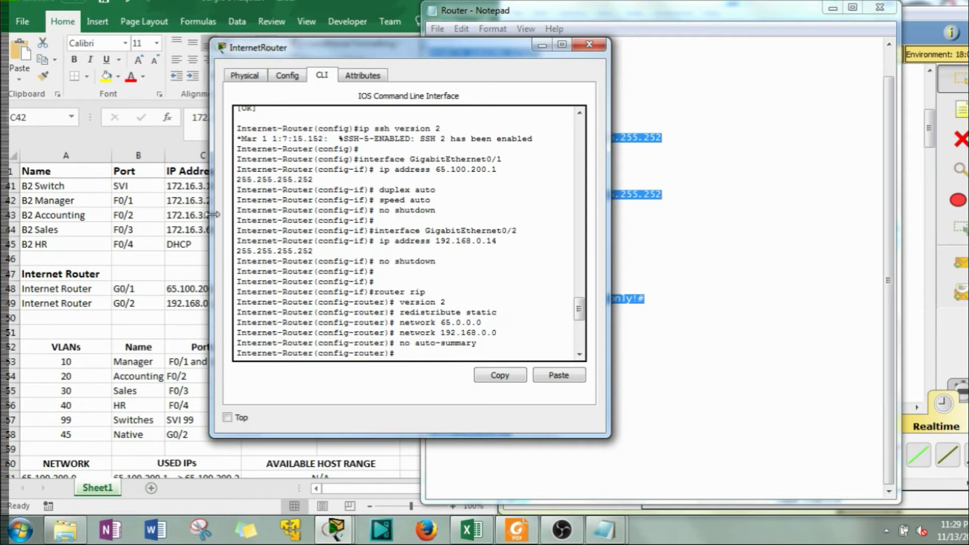
Check the console output and accept saving the configuration to startup-config
drag(213, 214, 179, 216)
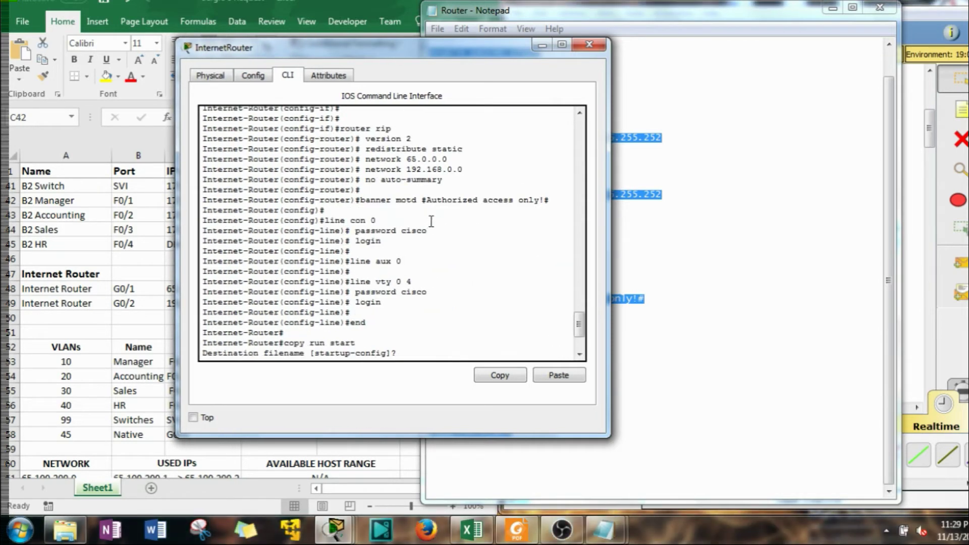
scroll(431, 218, up, 5)
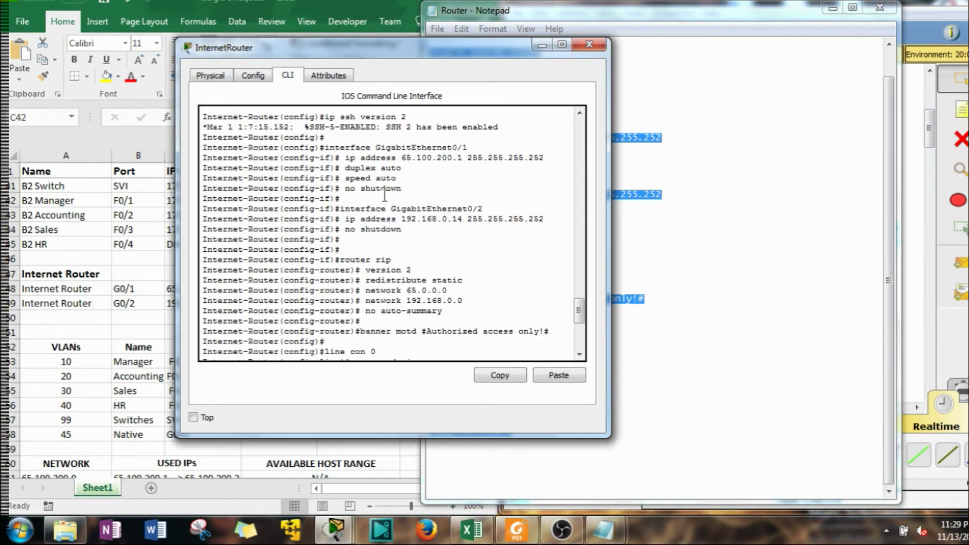
scroll(462, 295, down, 3)
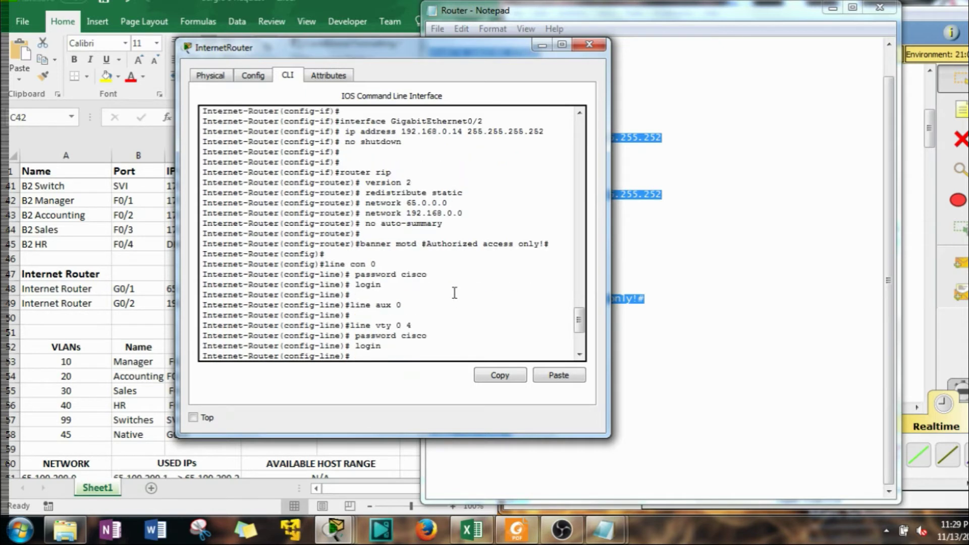
scroll(436, 206, up, 1)
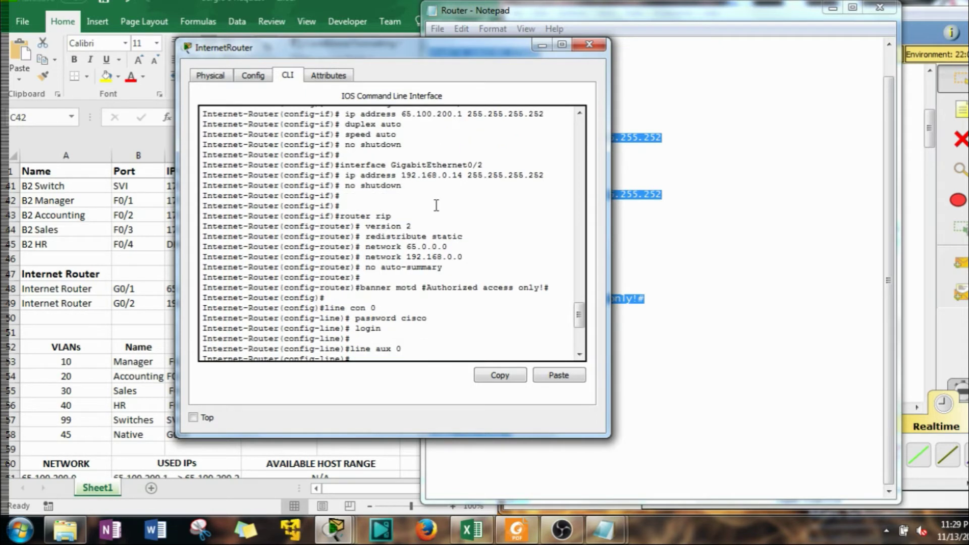
scroll(433, 215, down, 3)
key(Return)
key(Return)
key(Return)
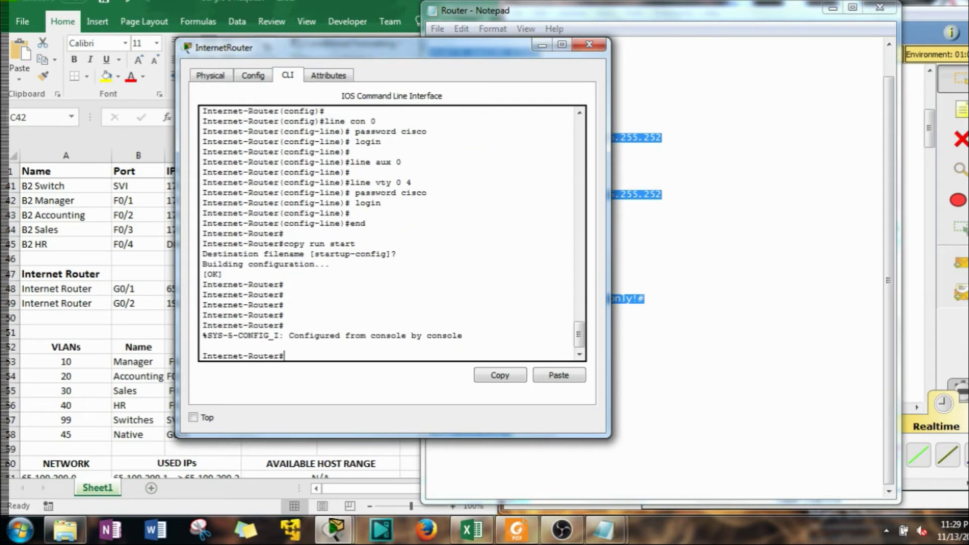
Close the router window and Notepad, saving changes to Router.txt
click(590, 45)
click(880, 8)
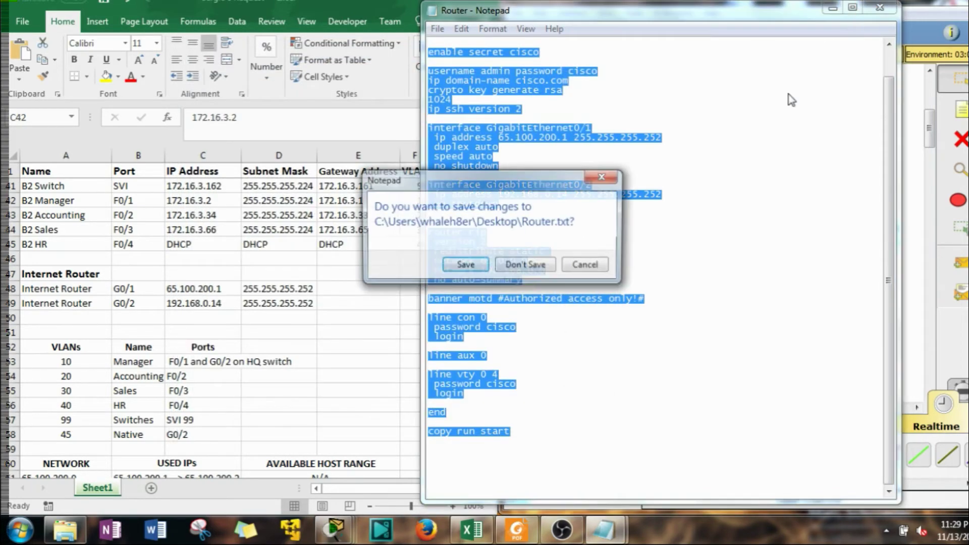
click(467, 268)
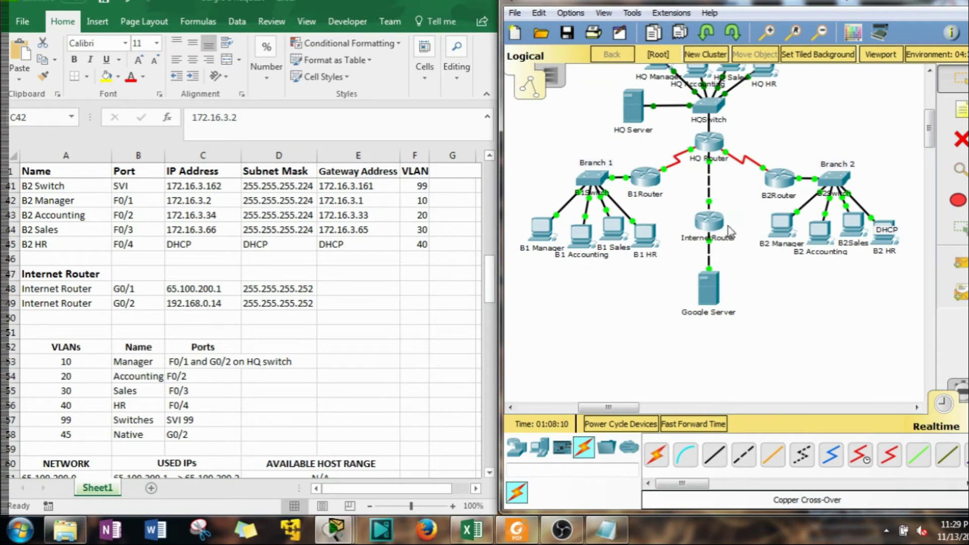
Make a new cluster from Internet Router and rename it Internet
click(711, 222)
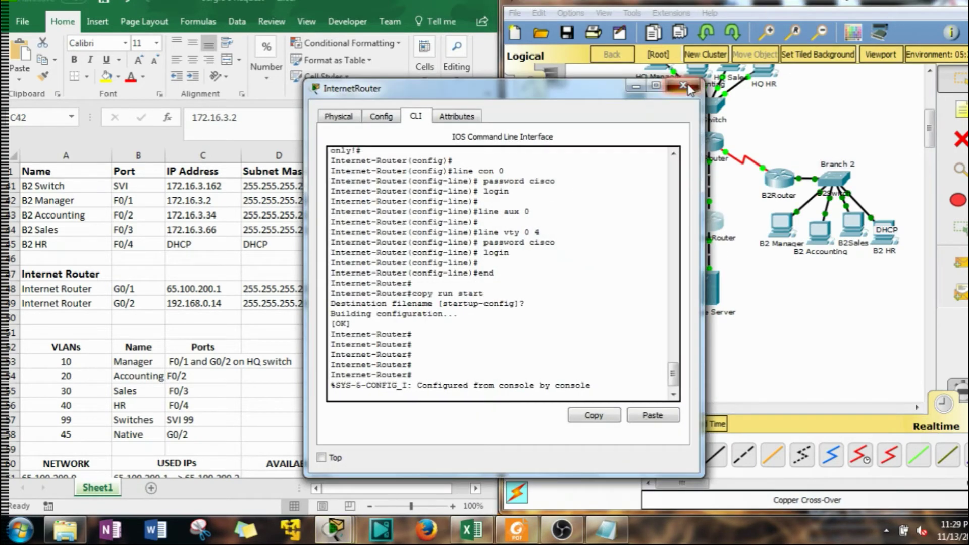
click(686, 86)
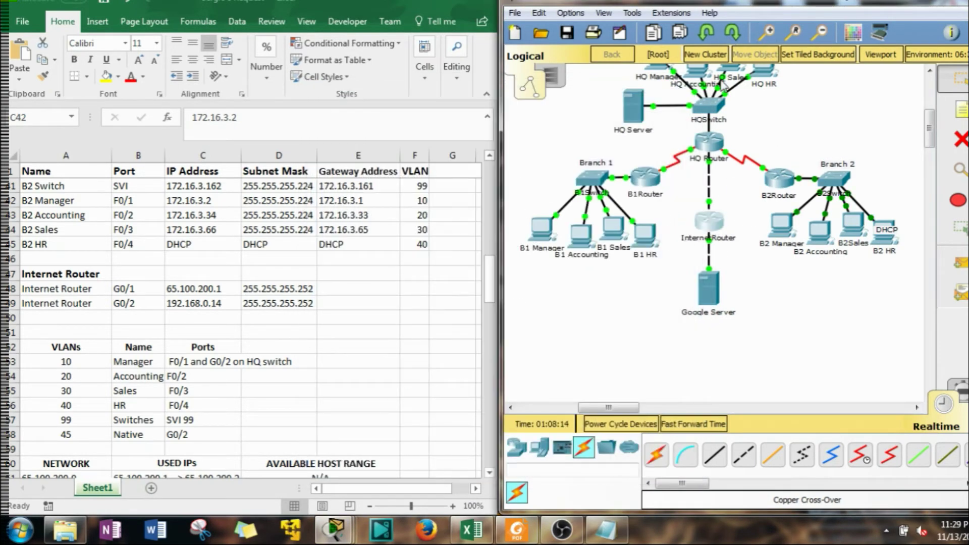
click(712, 54)
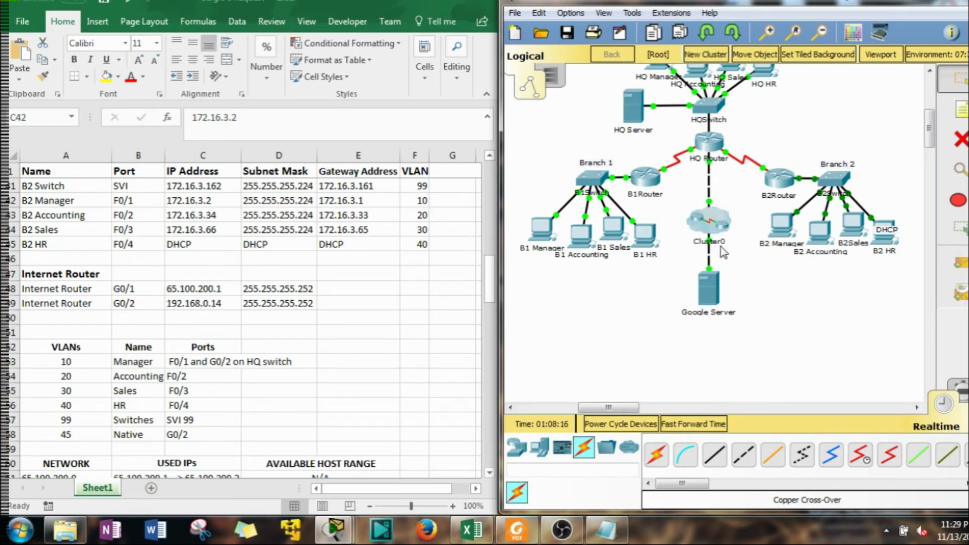
click(721, 245)
text(Int)
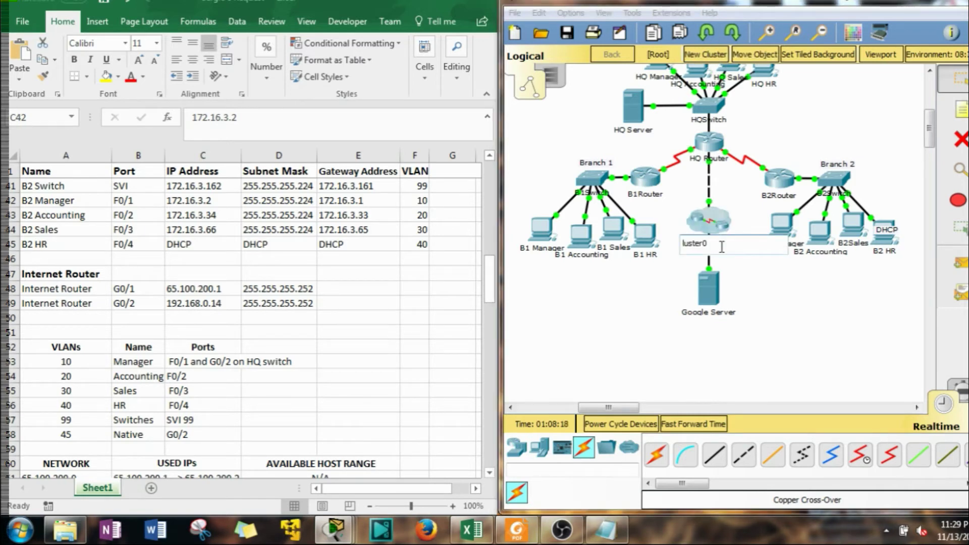
text(ernet)
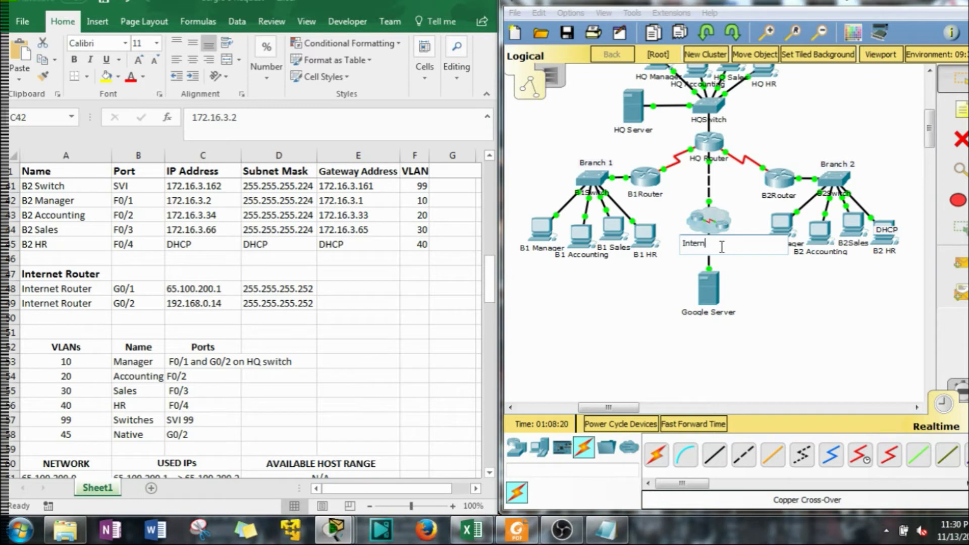
click(814, 316)
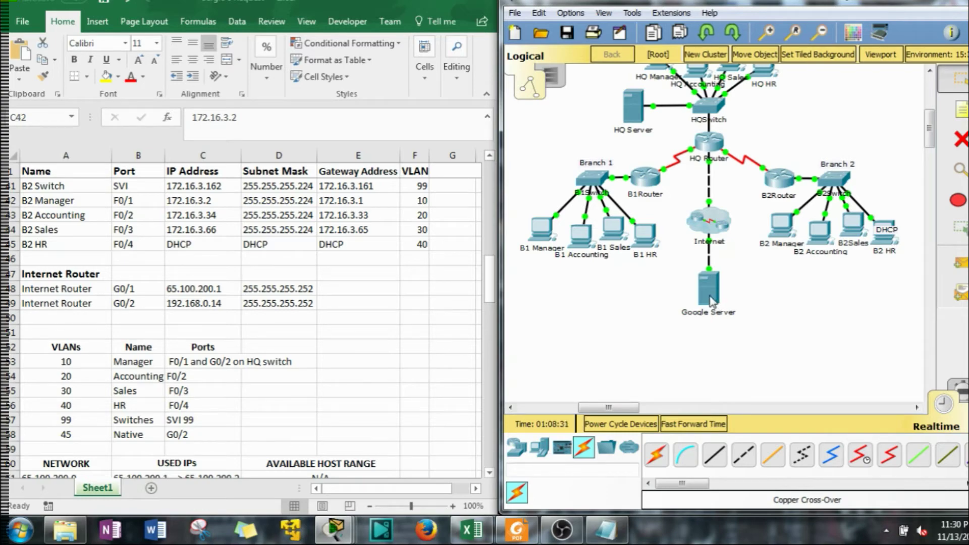
scroll(725, 204, up, 2)
Open the switch's CLI and enter privileged and global configuration mode
click(716, 159)
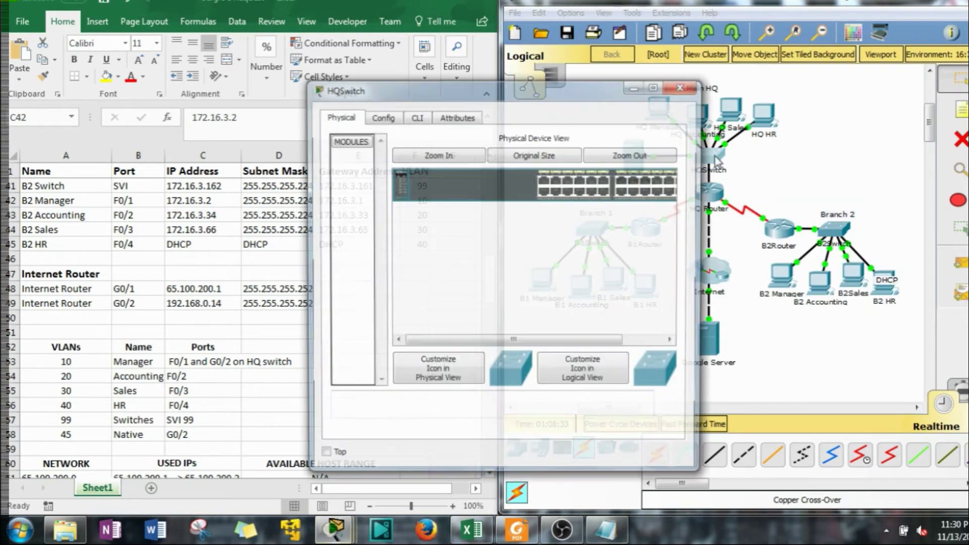
click(417, 119)
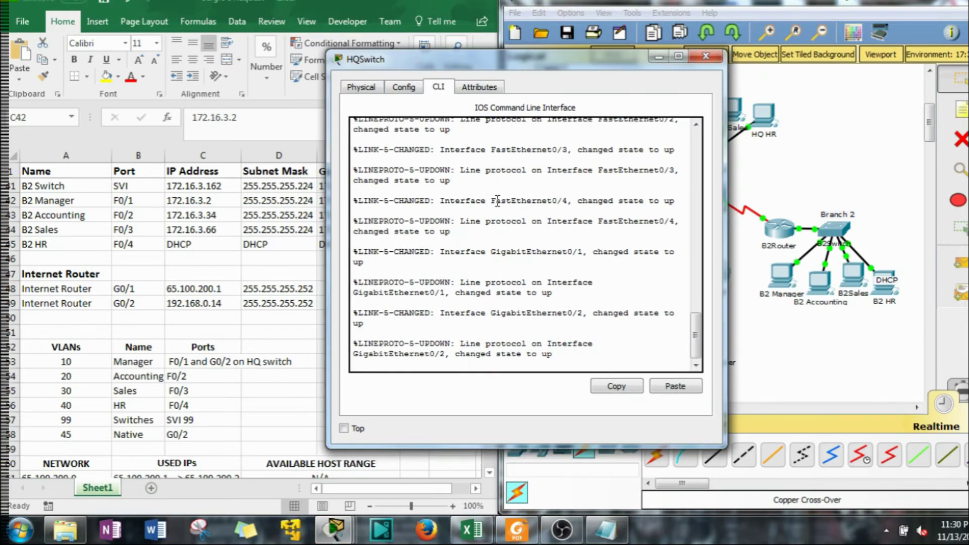
key(Return)
text(en)
key(Return)
text(conf t)
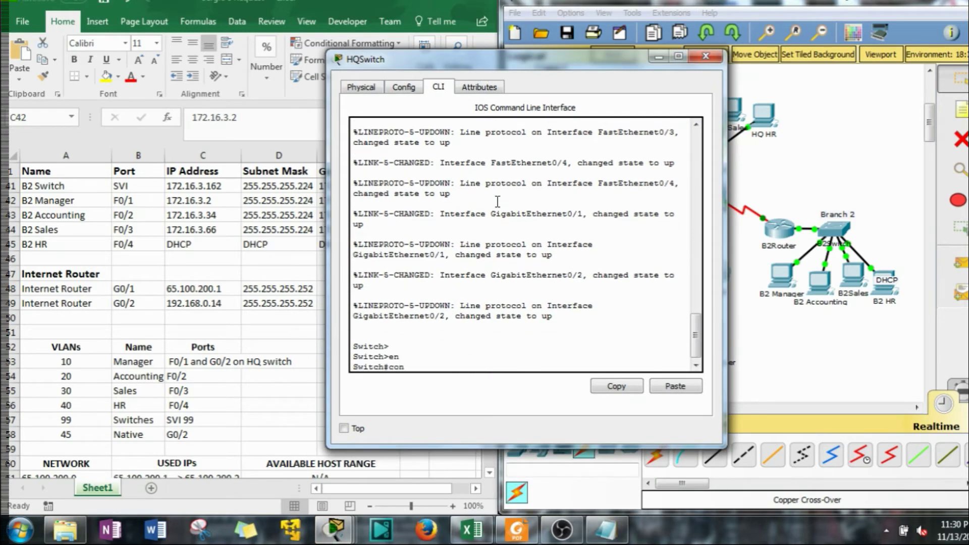
key(Return)
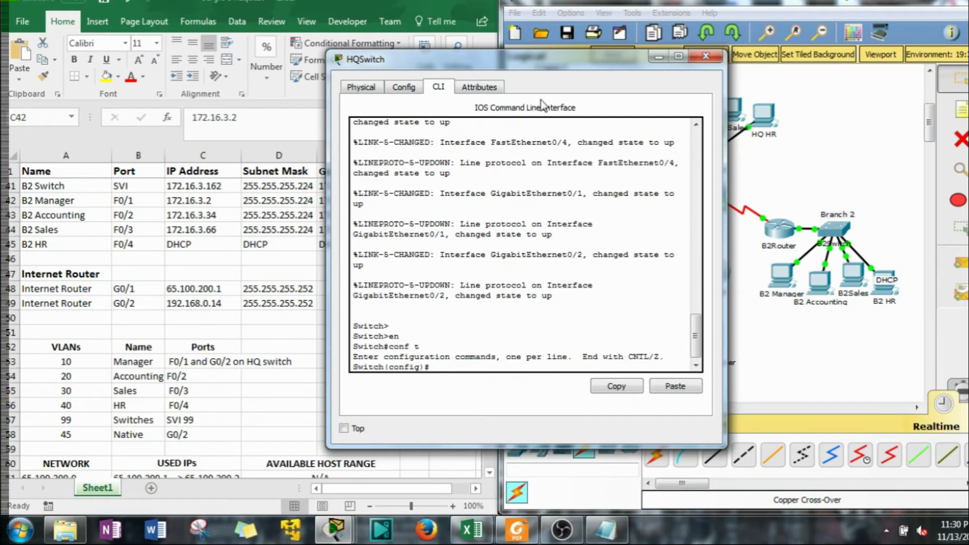
Set the switch hostname to HQSwitch
drag(554, 67, 349, 43)
text(host)
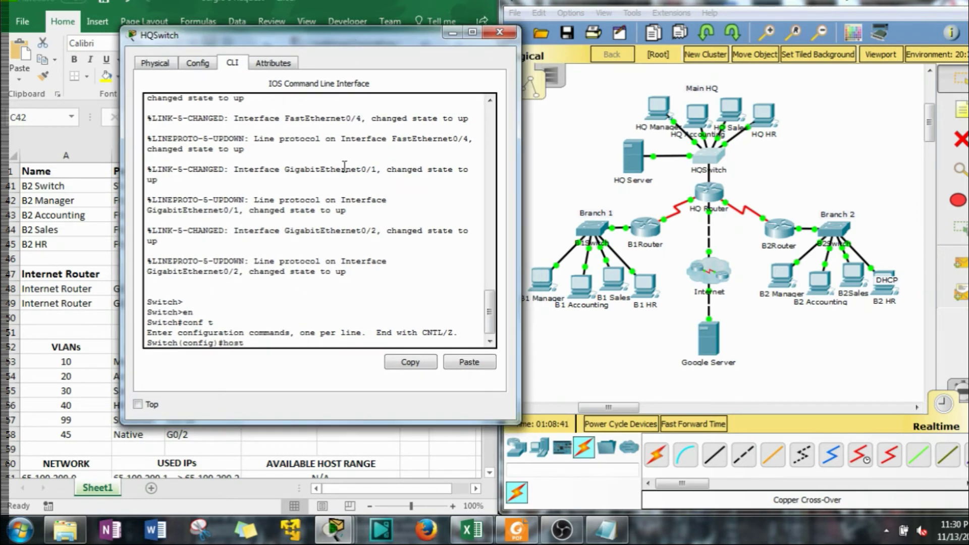
key(Tab)
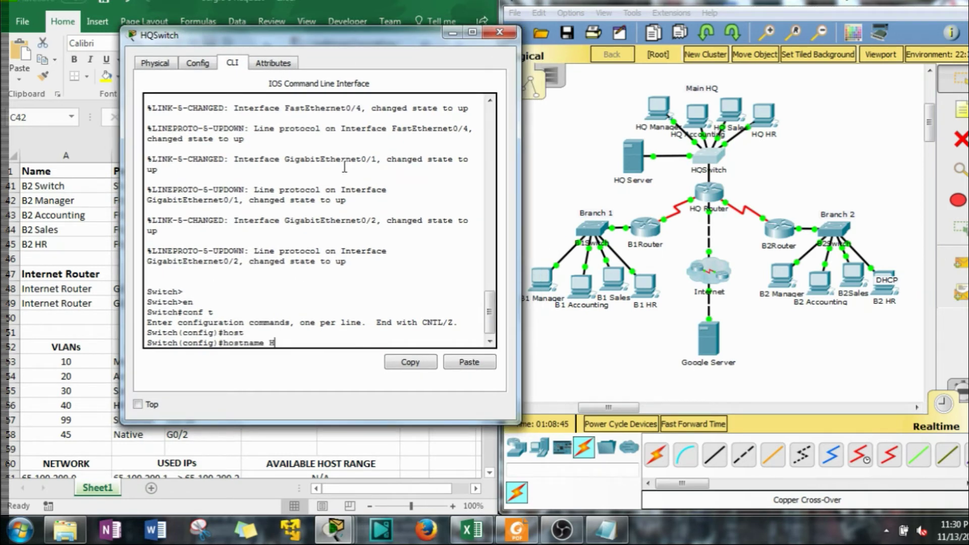
text(HQSwitch)
key(Return)
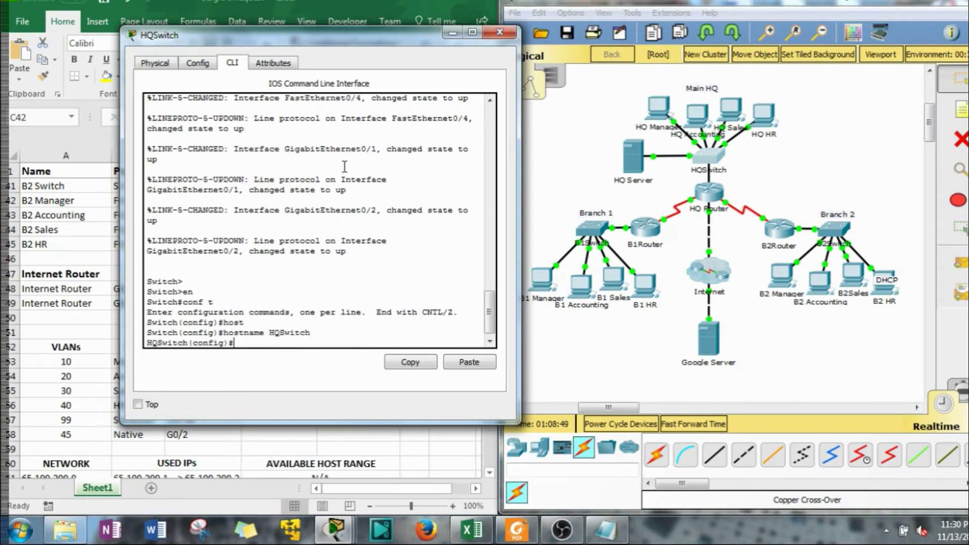
Turn on service password-encryption
text(ser)
key(Tab)
text(pas)
key(Tab)
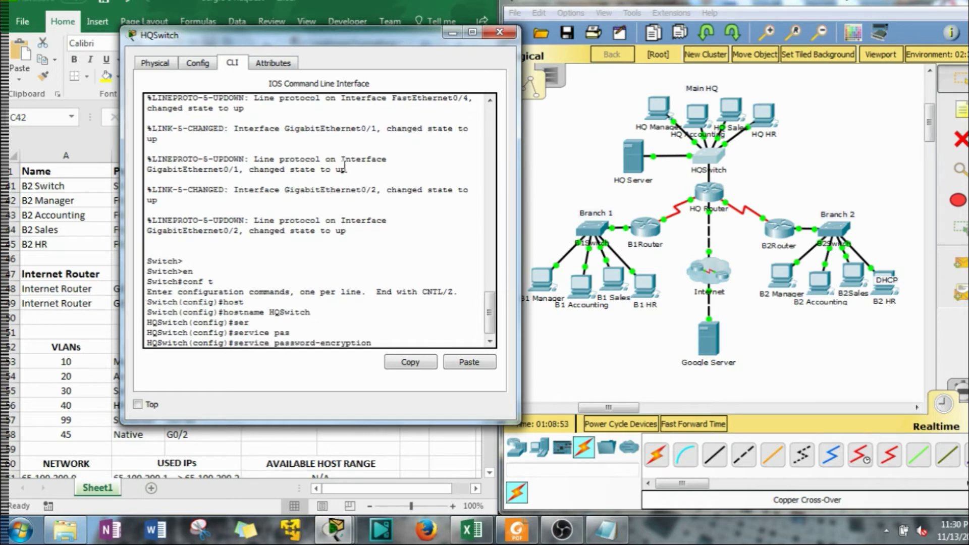
key(Return)
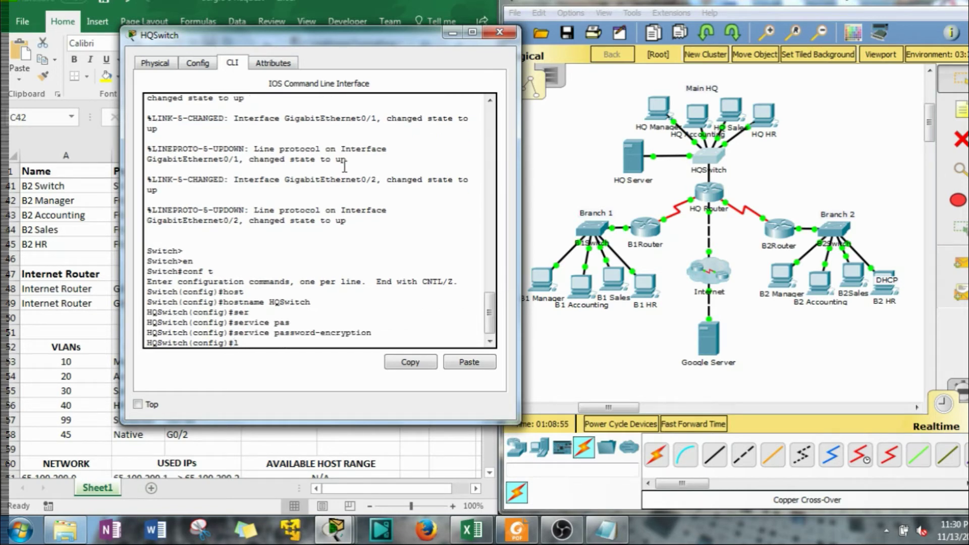
Give console line 0 a password and require login on it
text(line con 0)
key(Return)
text(pass)
key(Tab)
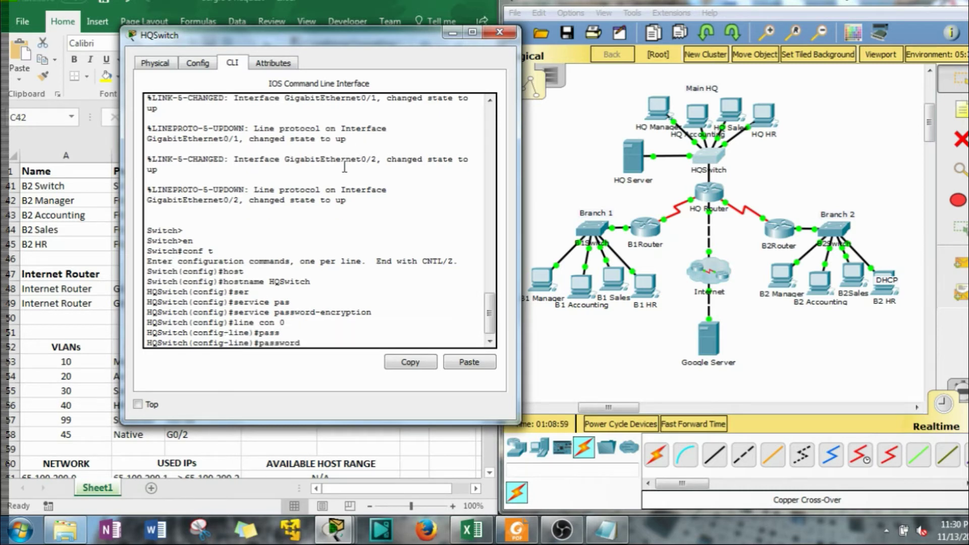
text(cisco)
key(Return)
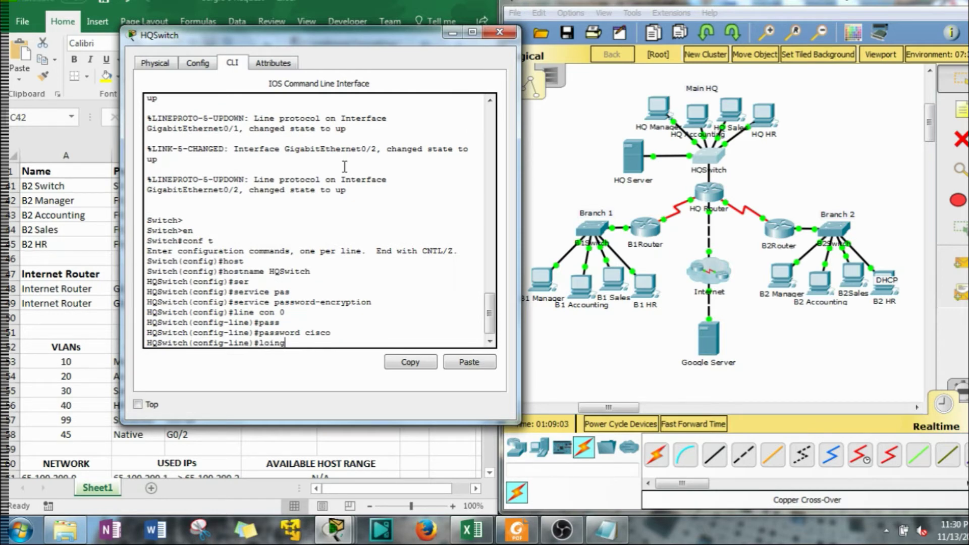
text(loing)
key(BackSpace)
key(BackSpace)
key(BackSpace)
key(BackSpace)
key(Return)
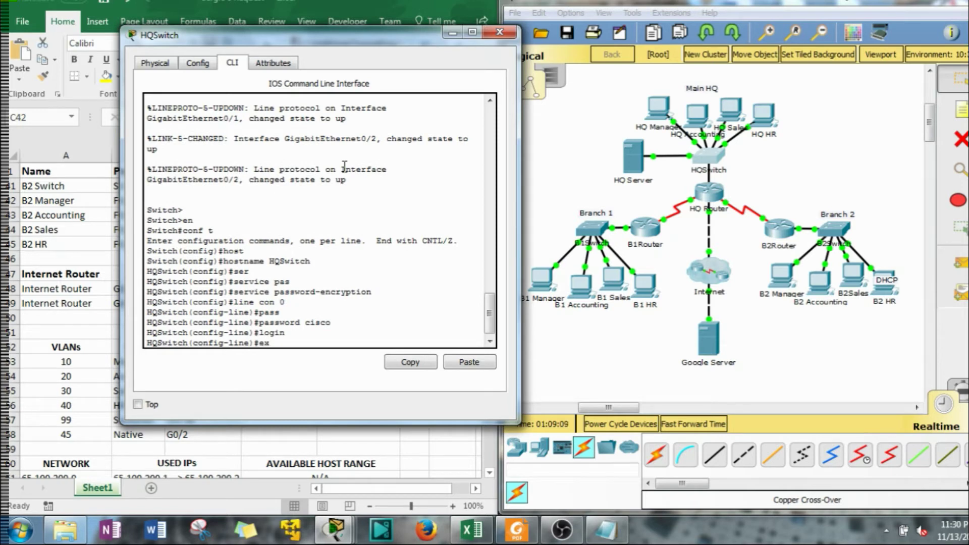
text(exit)
key(Return)
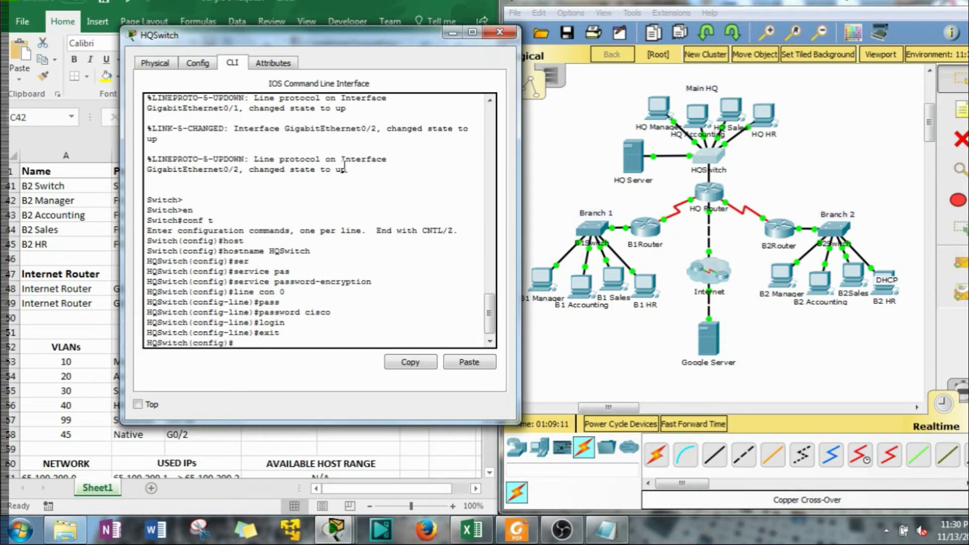
Set the enable secret to the required password
text(en)
key(Tab)
text(a)
key(Tab)
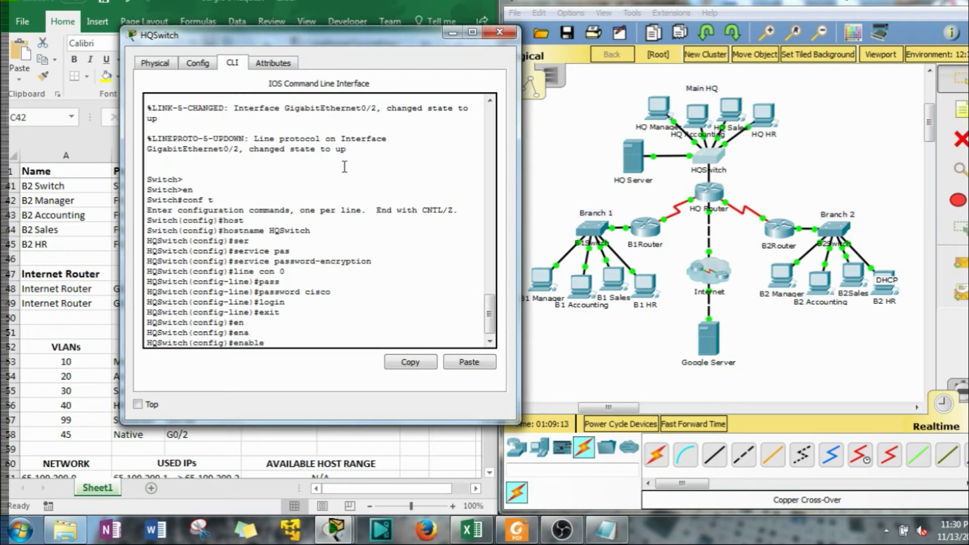
text(se)
key(Tab)
text(cisco)
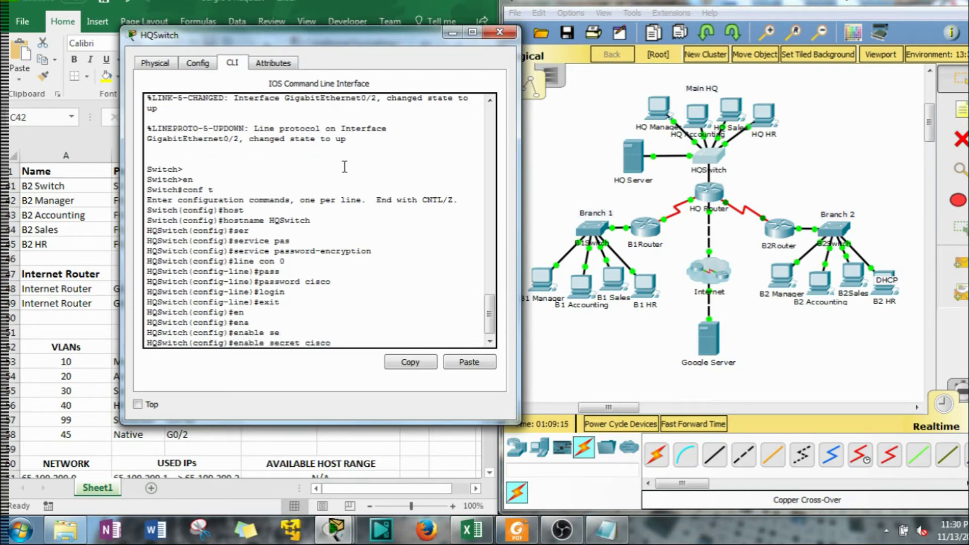
key(Return)
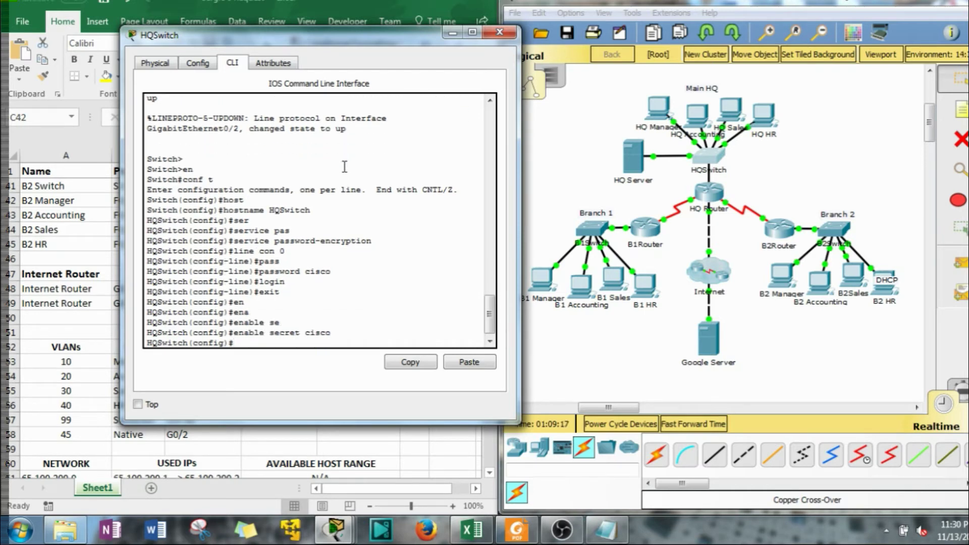
Set the IP domain name to cisco.com
text(ip do)
key(Tab)
text(m)
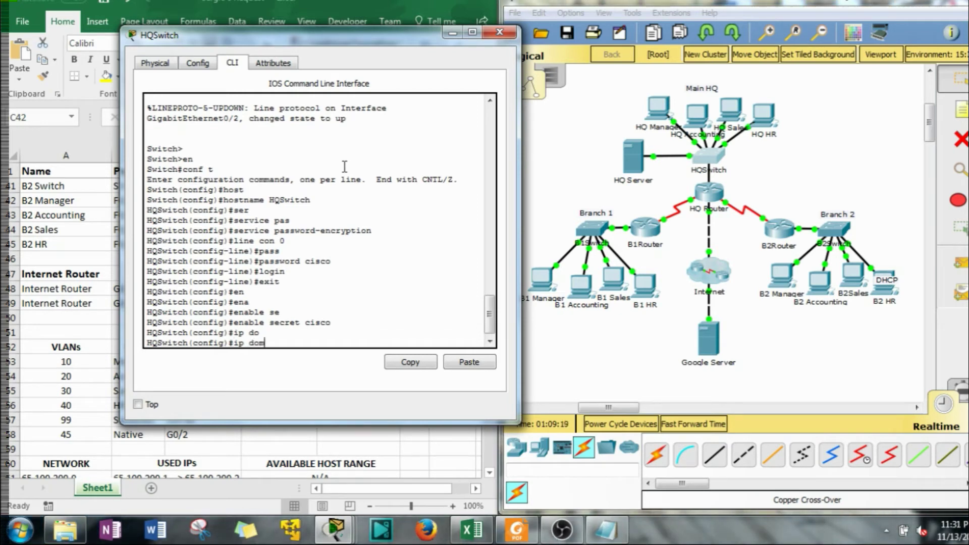
text(ain-n)
key(Tab)
key(Return)
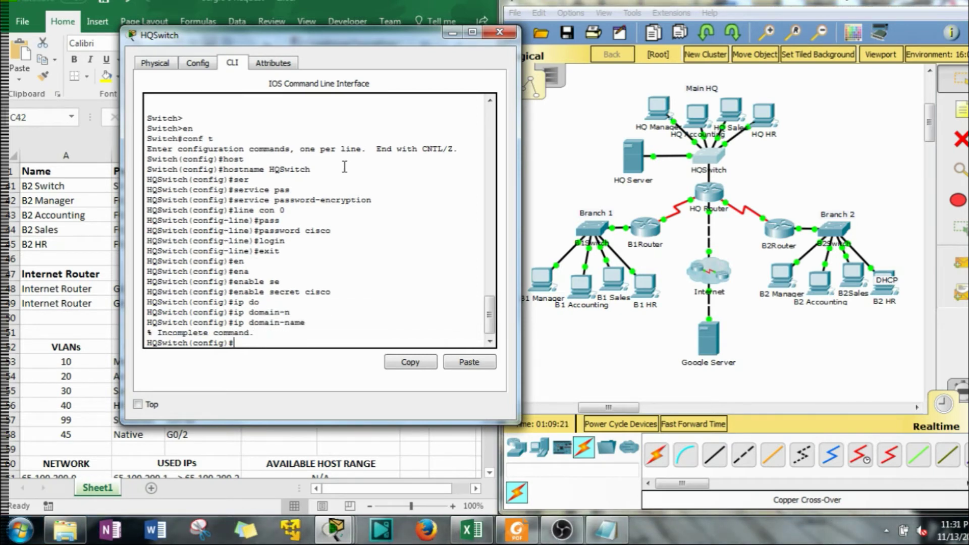
key(Up)
text(cisc)
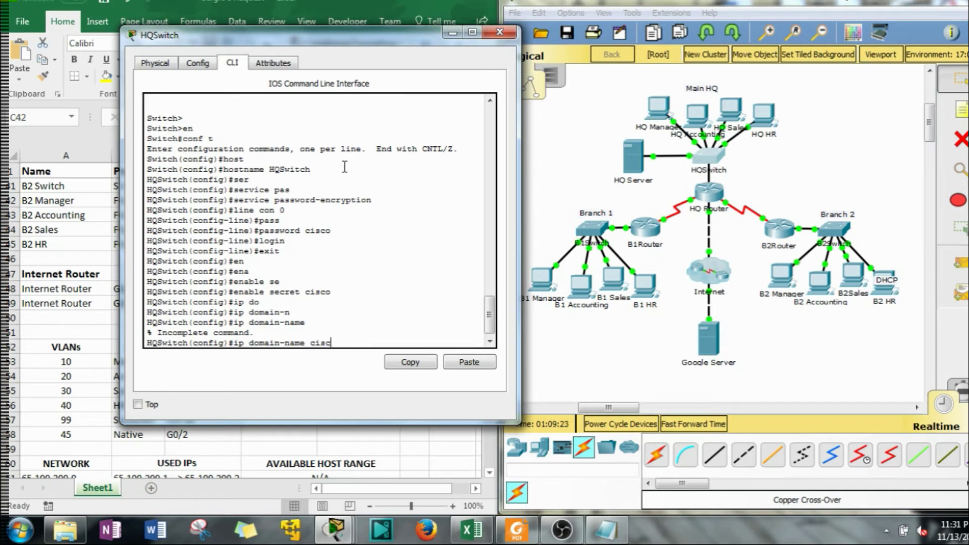
text(o.ocm)
text(com)
key(Return)
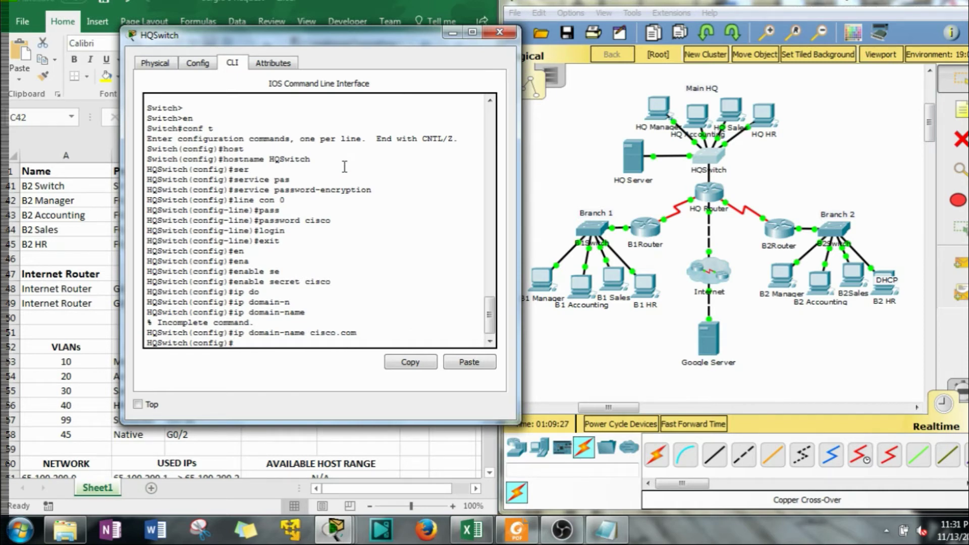
Generate RSA crypto keys with a 1024-bit modulus
text(cry)
key(Tab)
text(k)
key(Tab)
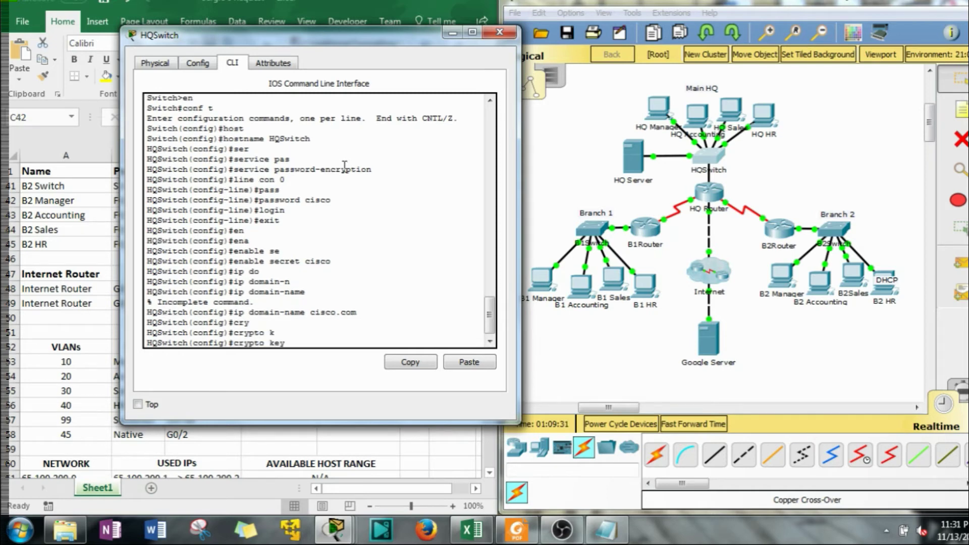
text(g)
key(Tab)
text(r)
key(Tab)
key(Return)
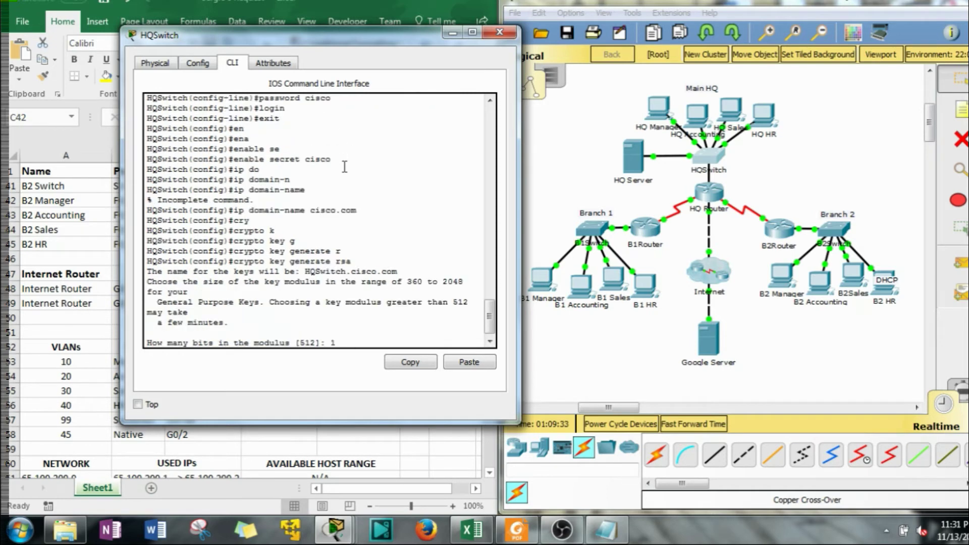
text(1024)
key(Return)
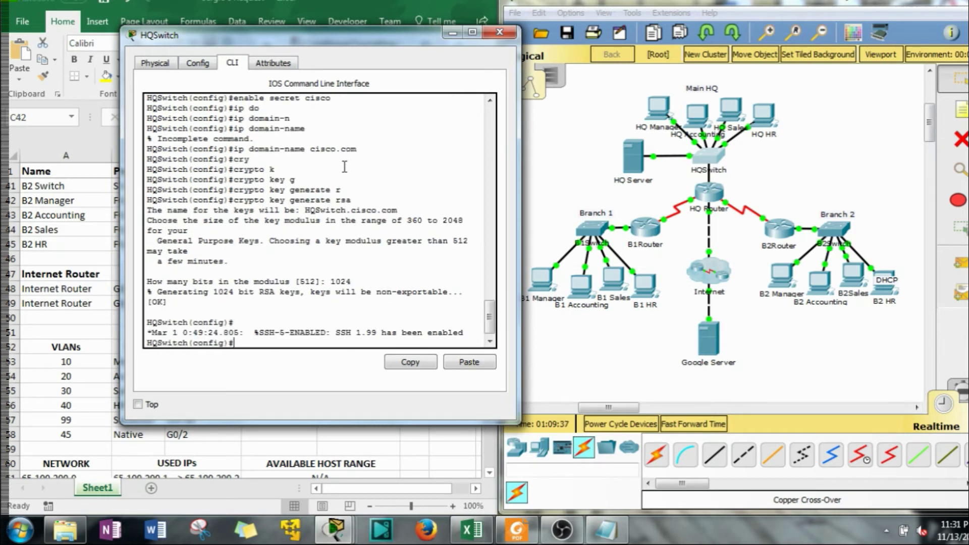
Enable SSH version 2 and begin the ip default-gateway command
text(ip ss)
key(Tab)
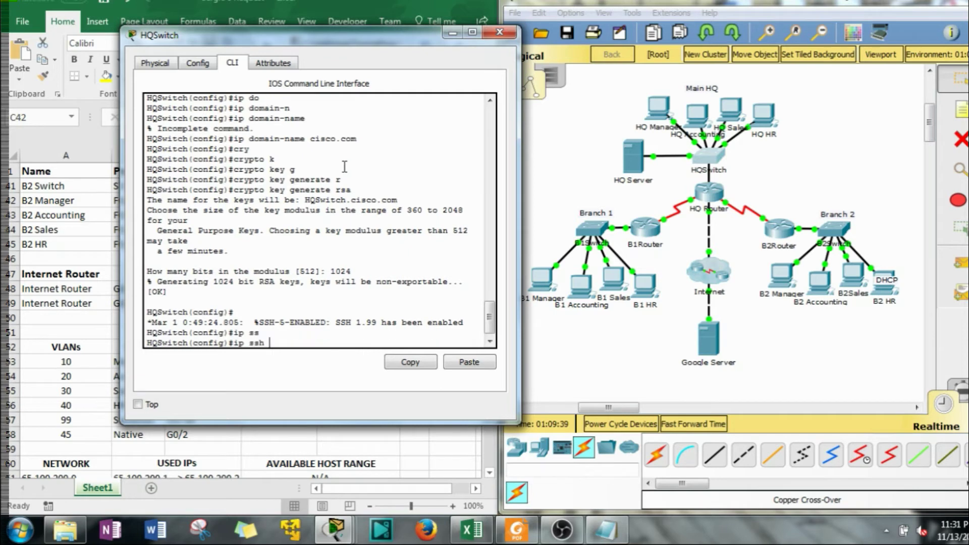
text(ver)
key(Tab)
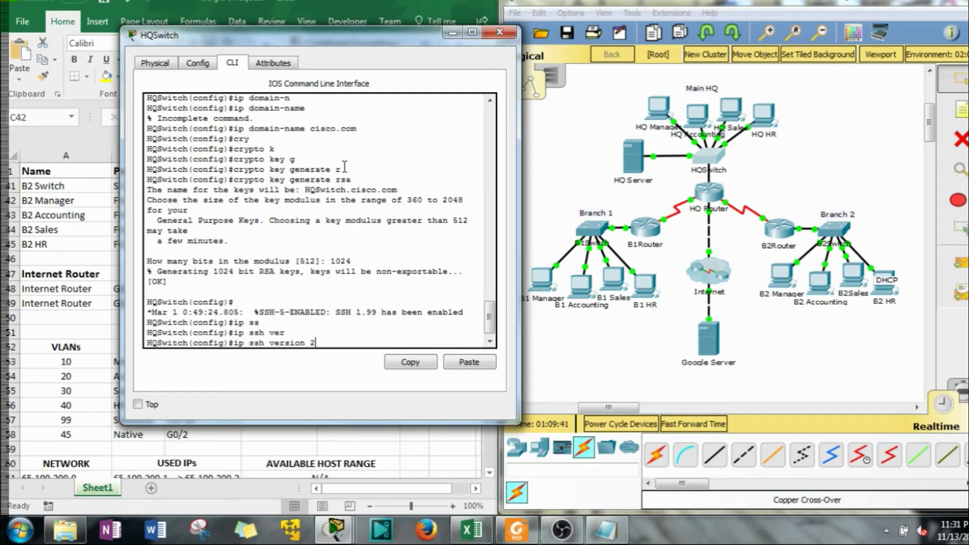
key(Return)
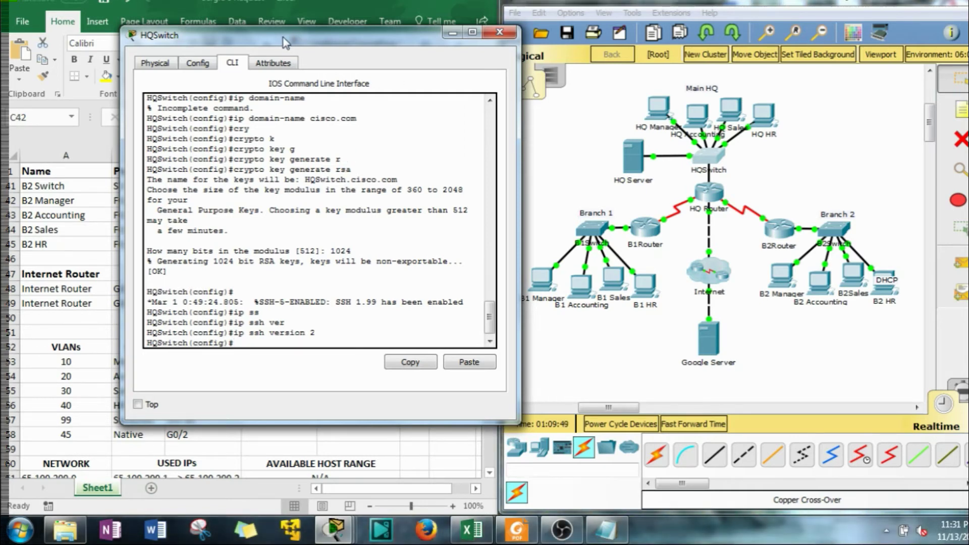
text(de)
key(Tab)
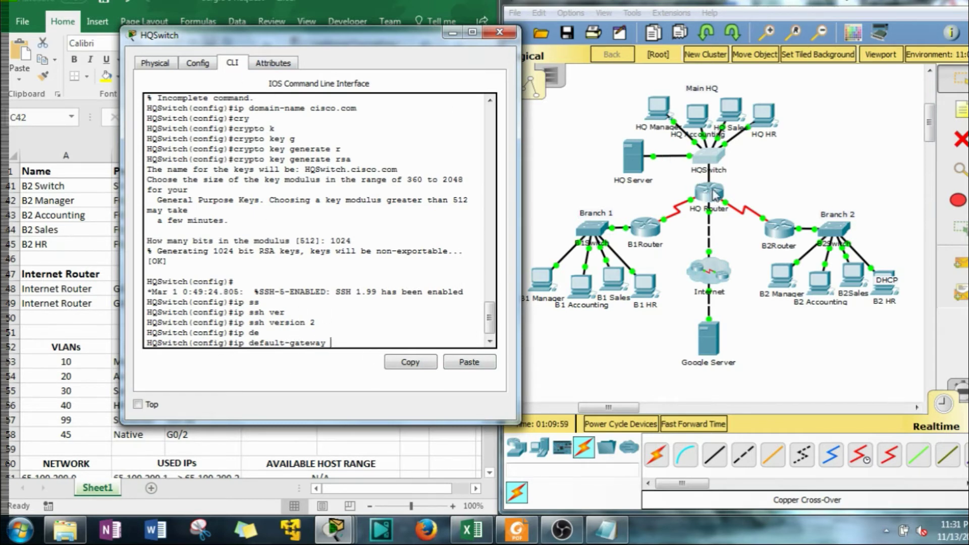
drag(290, 46, 632, 41)
Check the HQ Switch SVI row in the spreadsheet and set default gateway 172.16.1.161
click(376, 329)
scroll(374, 326, up, 3)
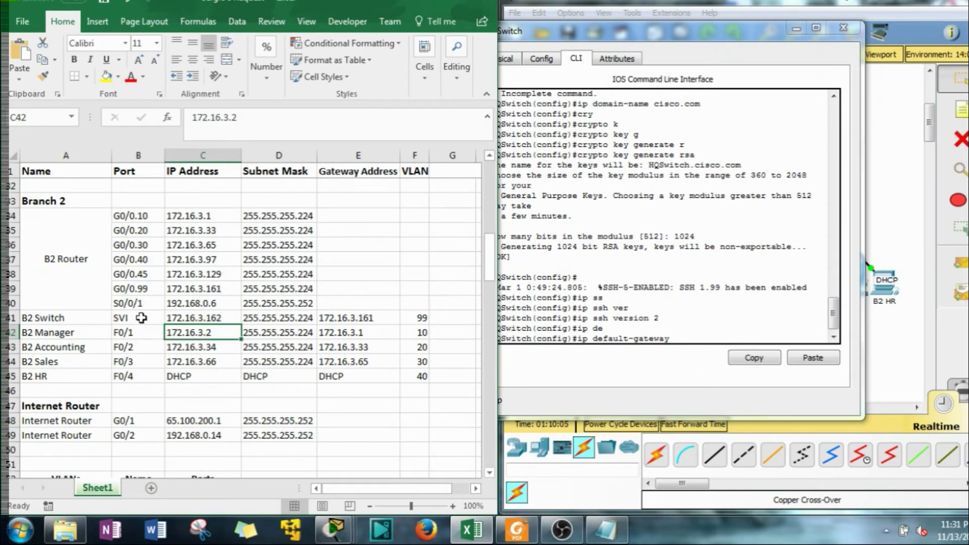
click(121, 320)
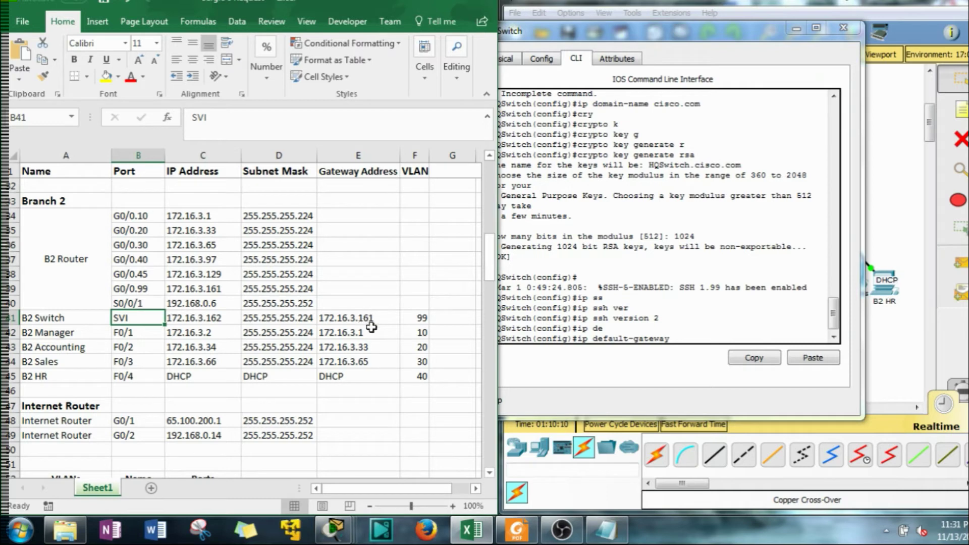
click(702, 396)
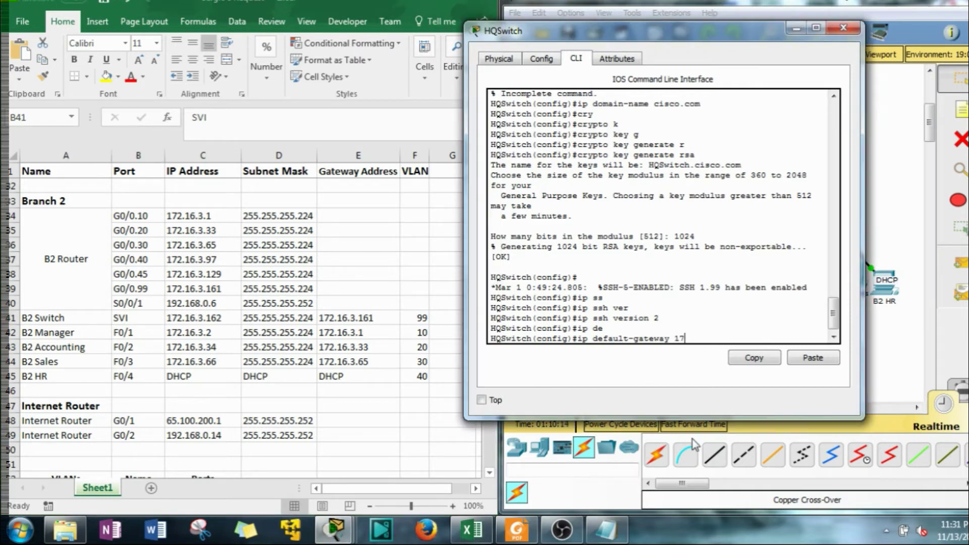
click(490, 456)
scroll(447, 384, up, 10)
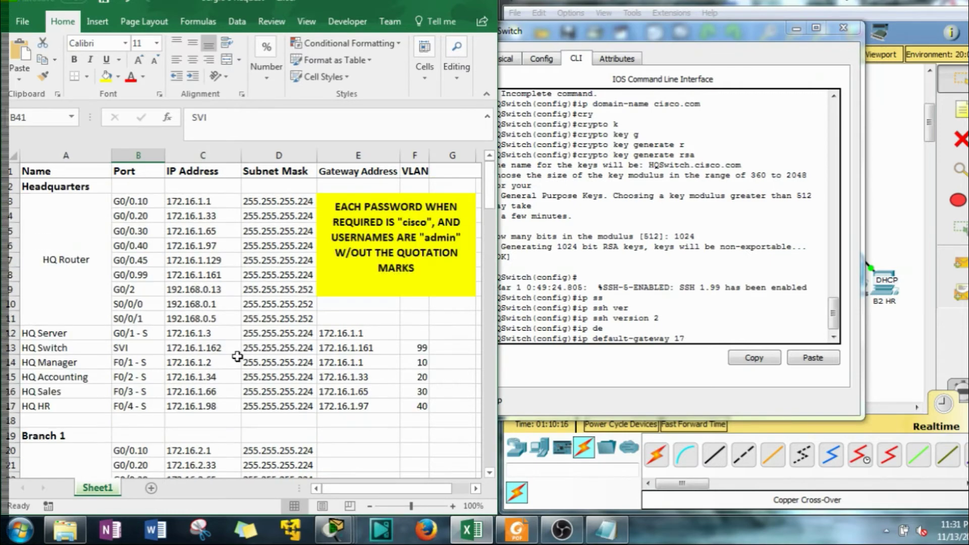
click(118, 352)
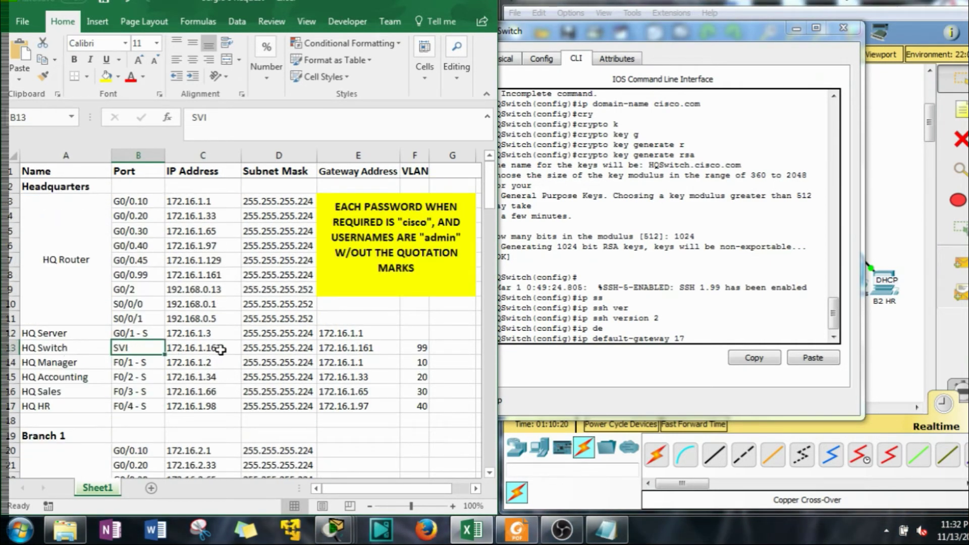
click(687, 337)
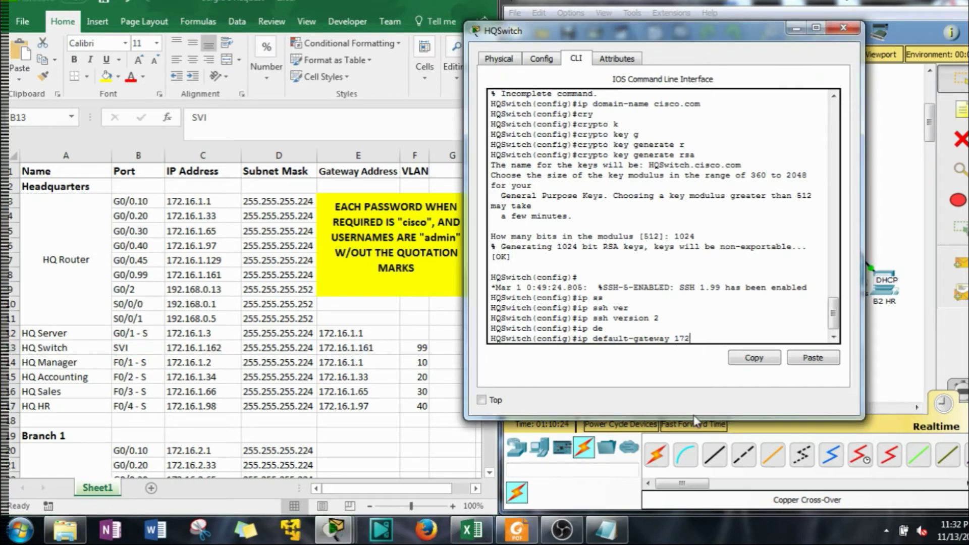
text(.16.1.161)
key(Return)
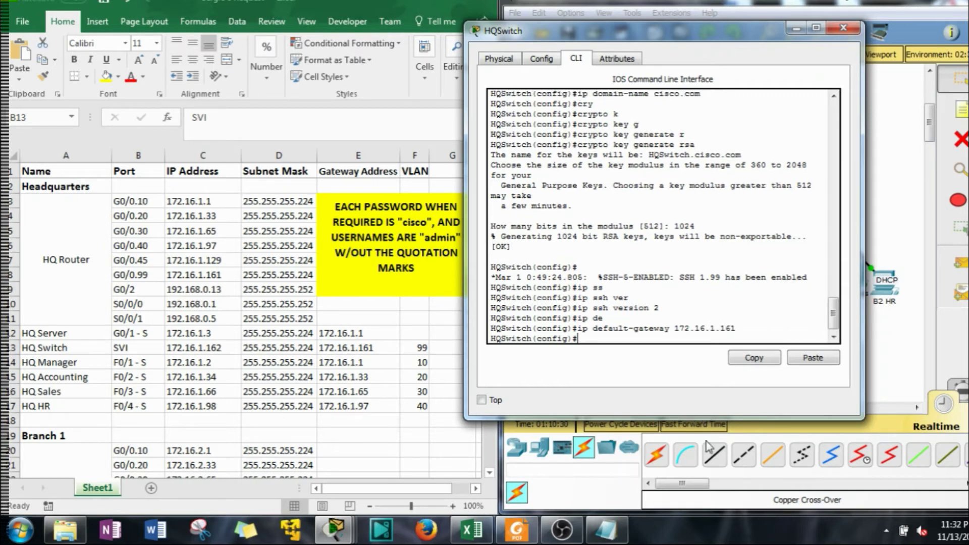
Create the local user admin with the required password
text(user)
key(Tab)
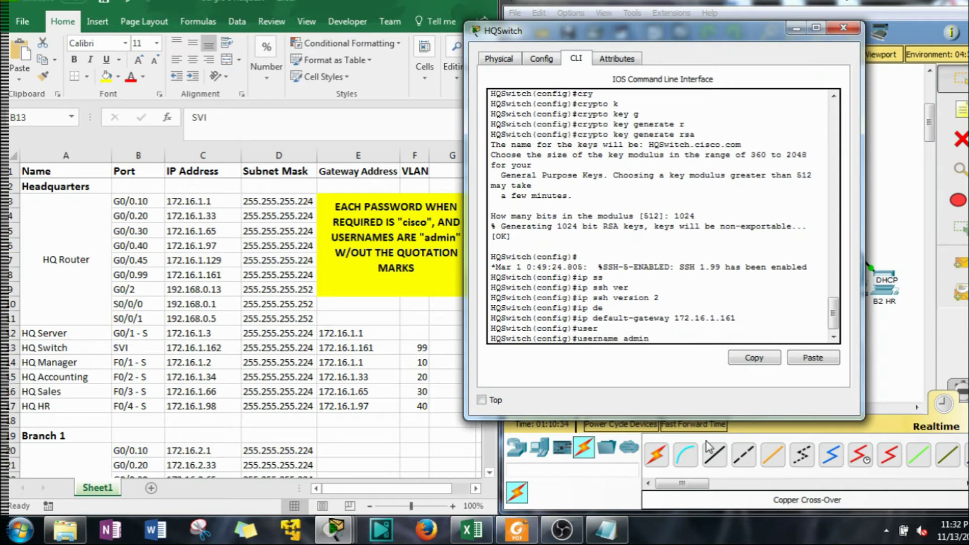
text(admin pass)
key(Tab)
text(cisco)
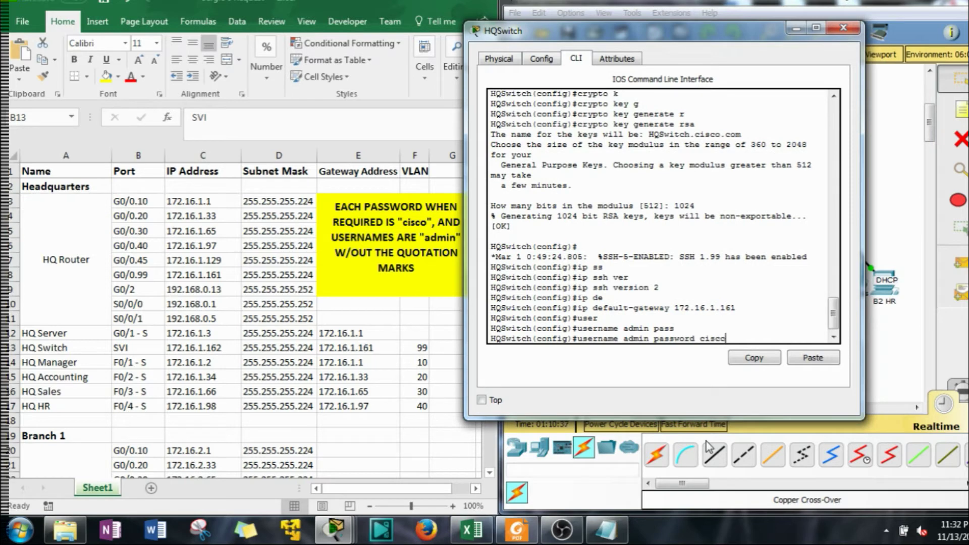
key(Return)
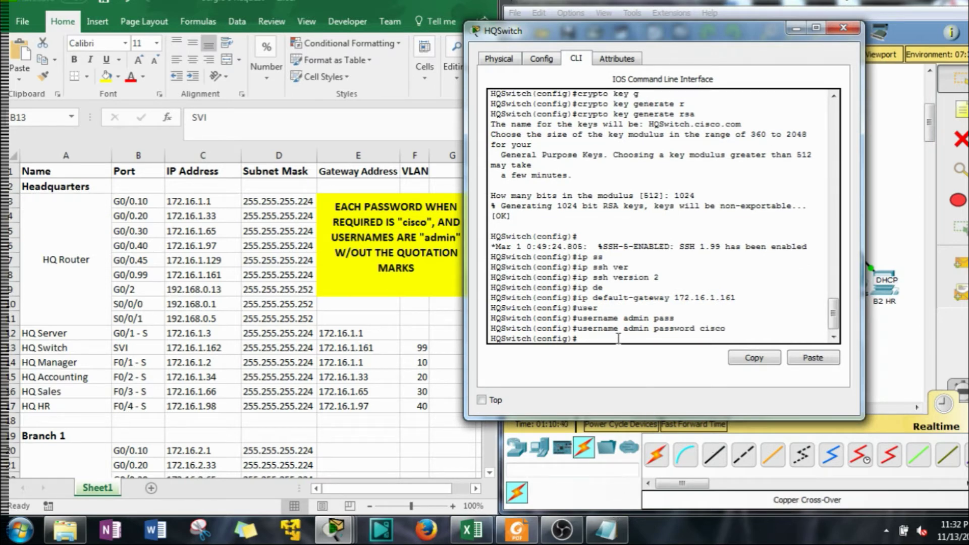
click(605, 535)
click(492, 38)
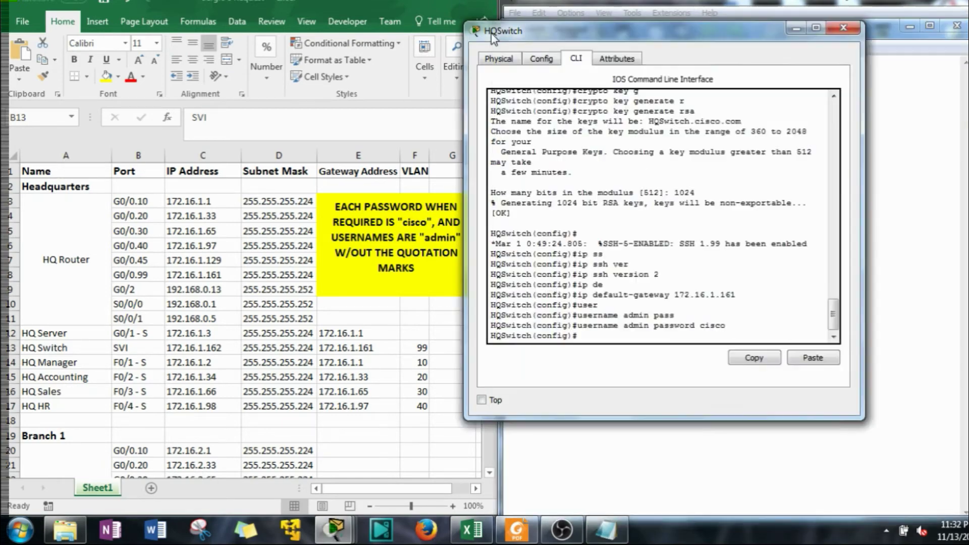
Write the commands creating and naming VLANs 10, 20, 30, 40, 45 and 99 in Switch notes
drag(492, 38, 131, 35)
click(639, 151)
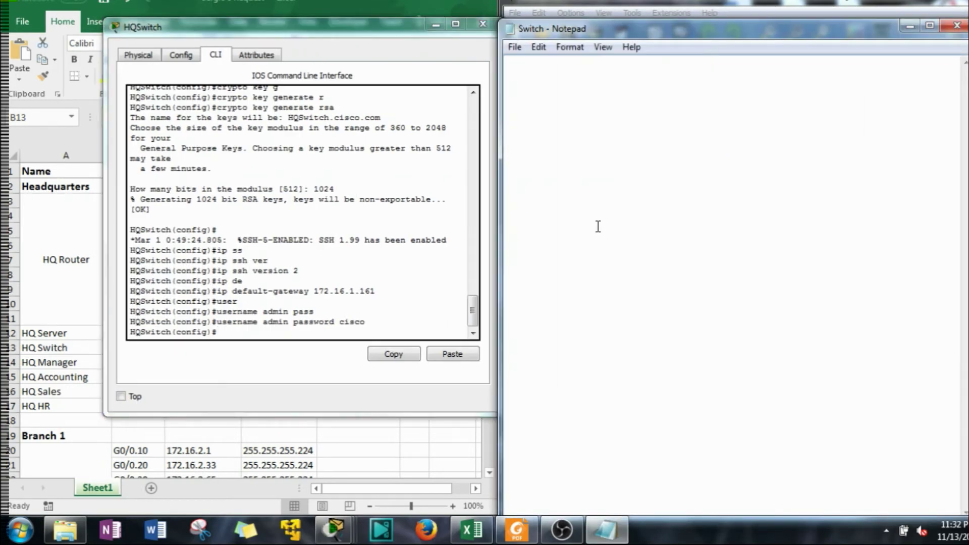
text(vlan 10)
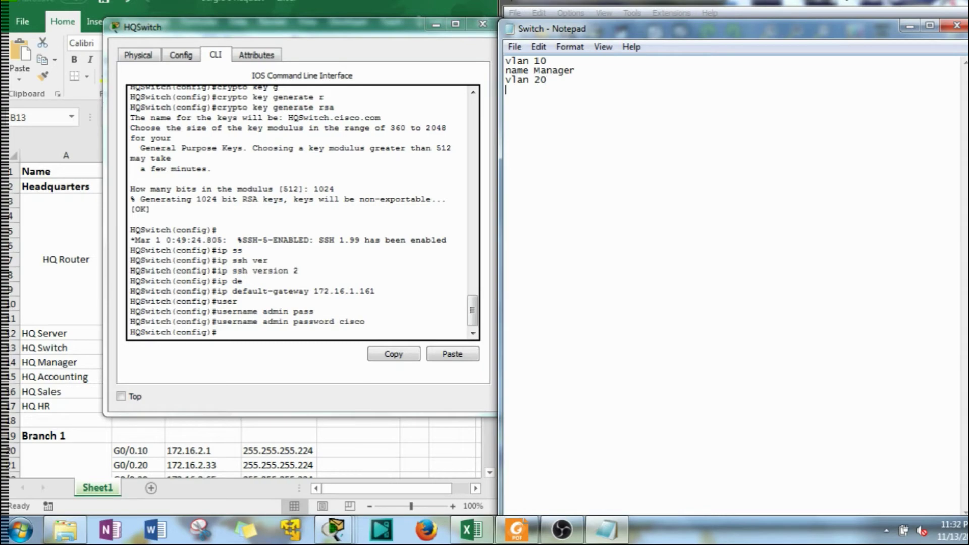
click(435, 24)
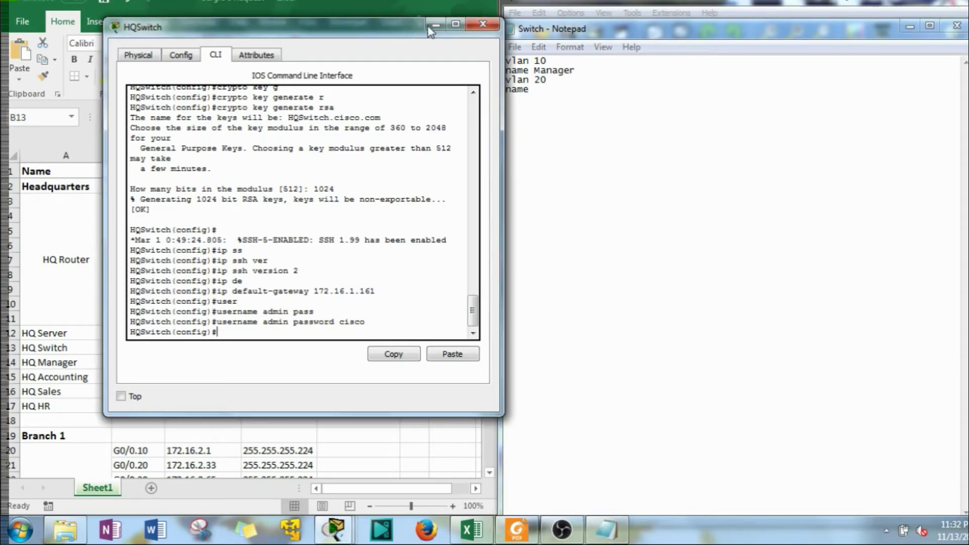
scroll(294, 229, down, 9)
scroll(294, 229, down, 6)
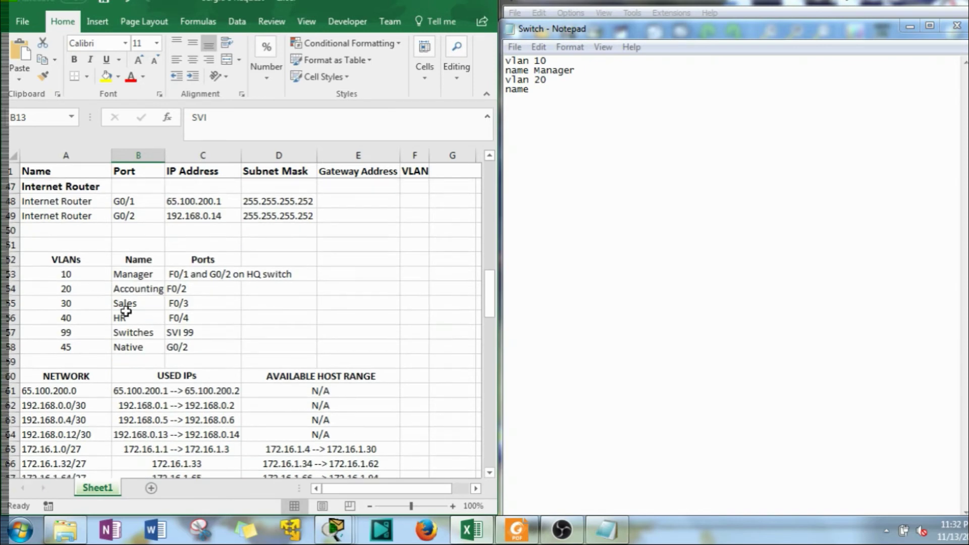
click(563, 95)
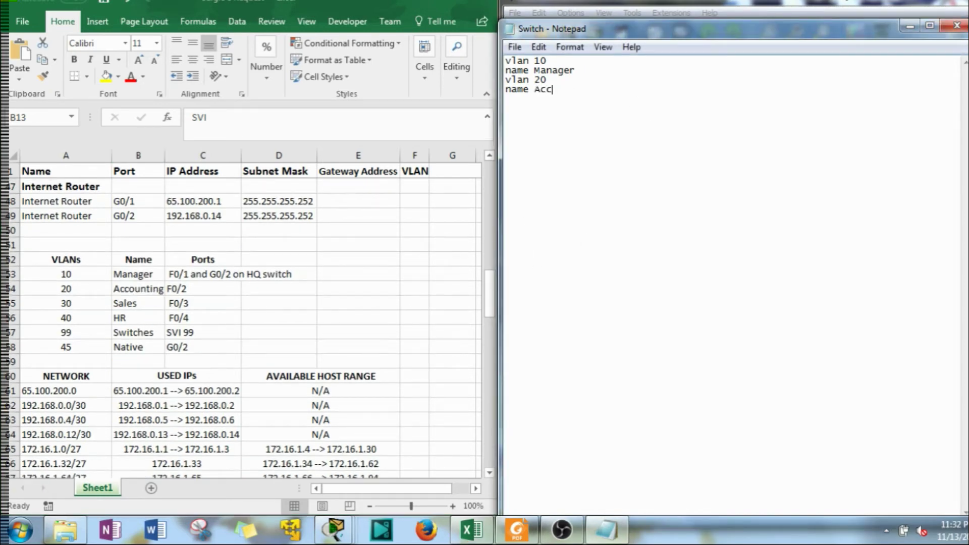
text(Accounting vlan 30 name)
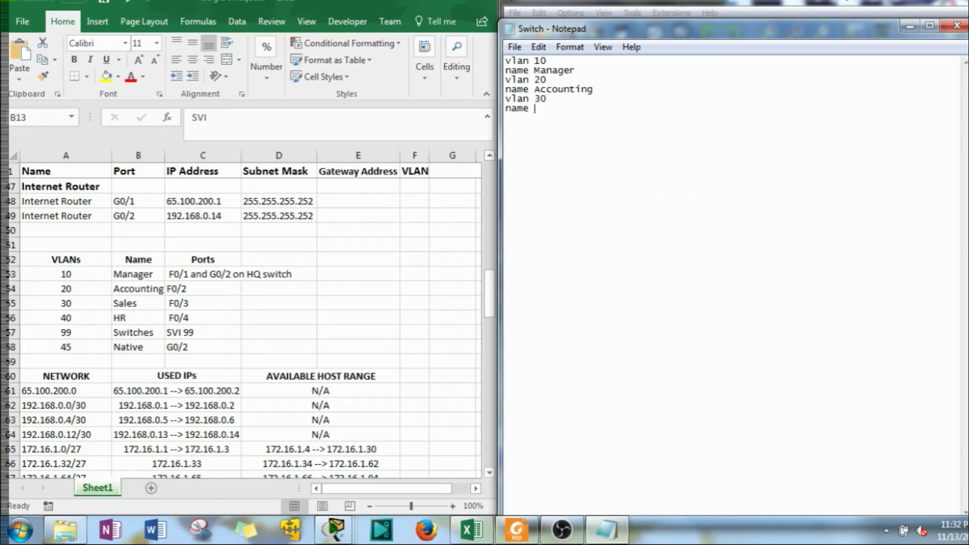
text( Sales)
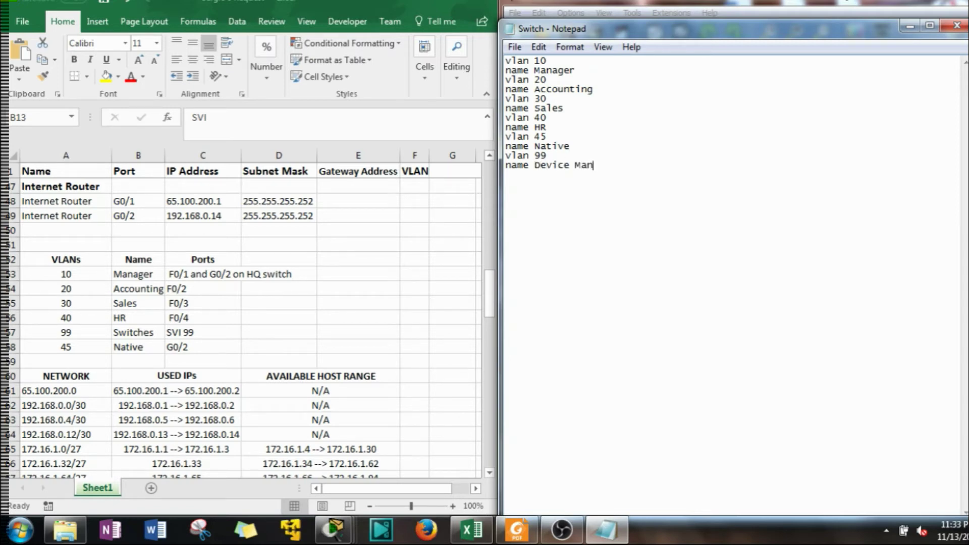
text(ement)
Copy the VLAN commands, save the notes, and paste them into HQSwitch's CLI
drag(644, 165, 458, 37)
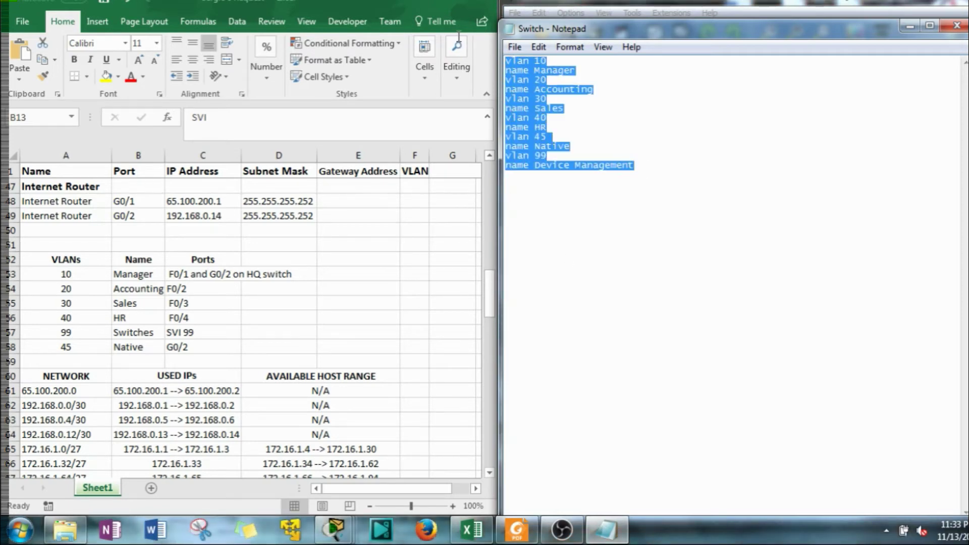
right_click(525, 70)
click(584, 123)
click(514, 47)
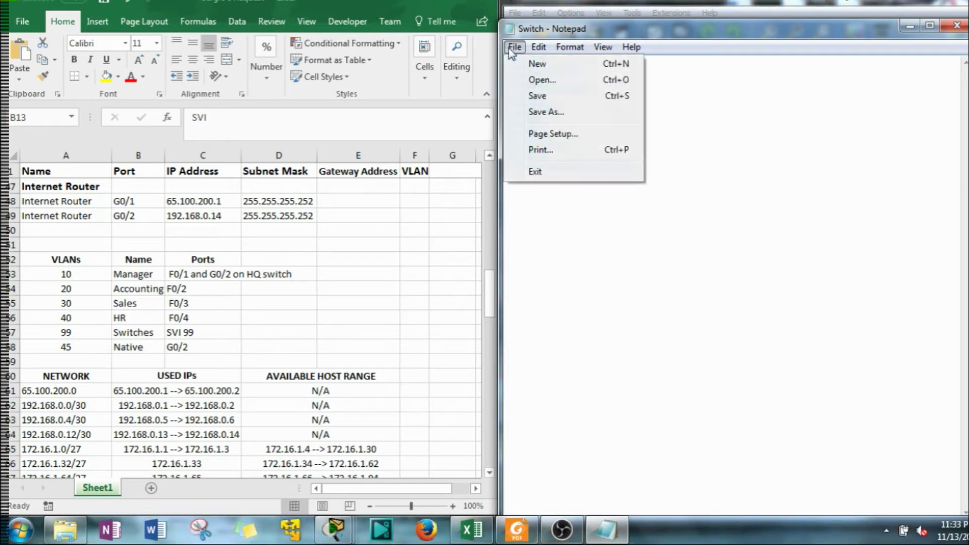
click(535, 95)
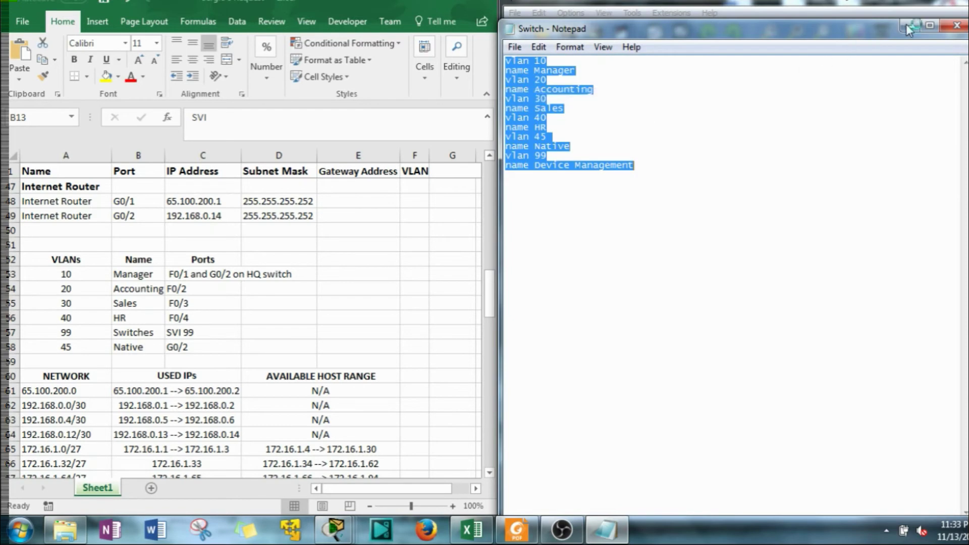
click(908, 24)
click(708, 160)
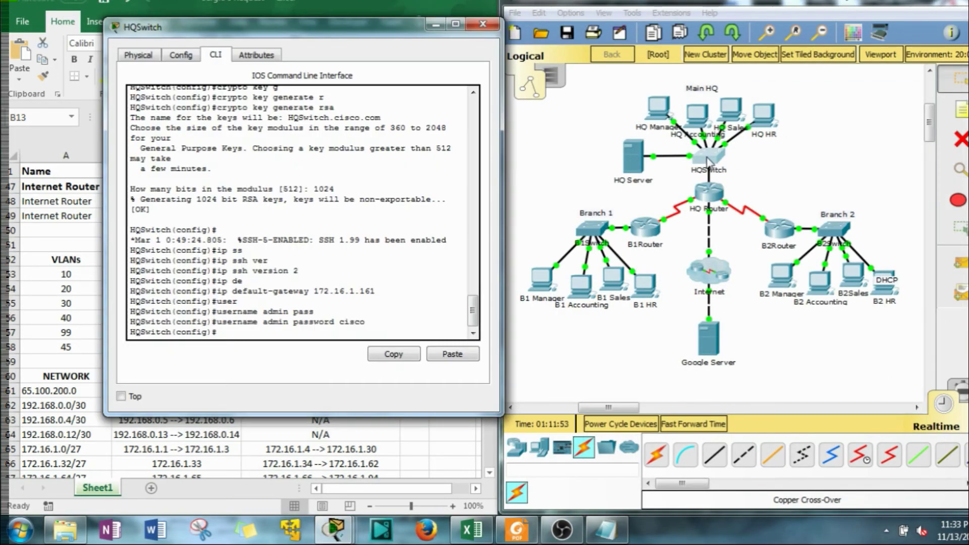
click(452, 354)
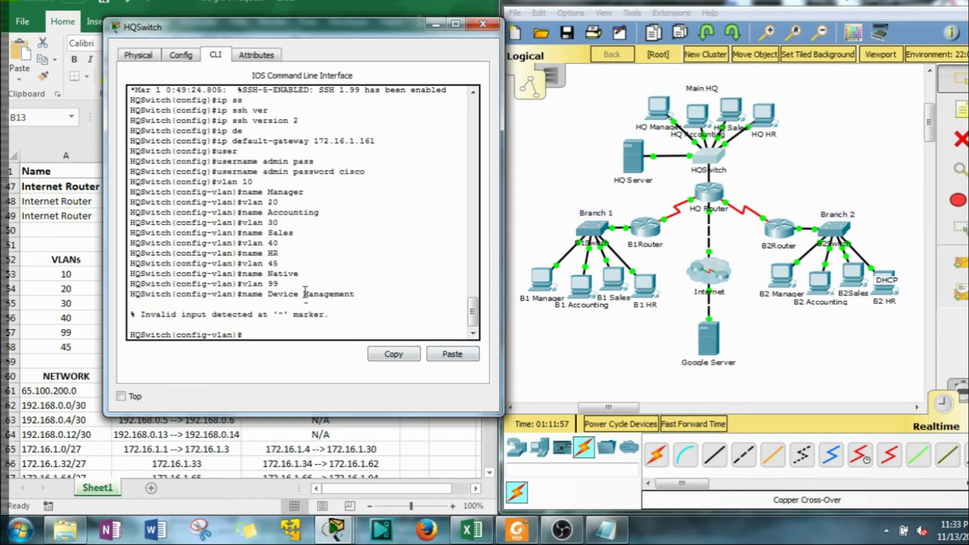
Rerun the rejected VLAN 99 name command with the name Device-Management
key(Up)
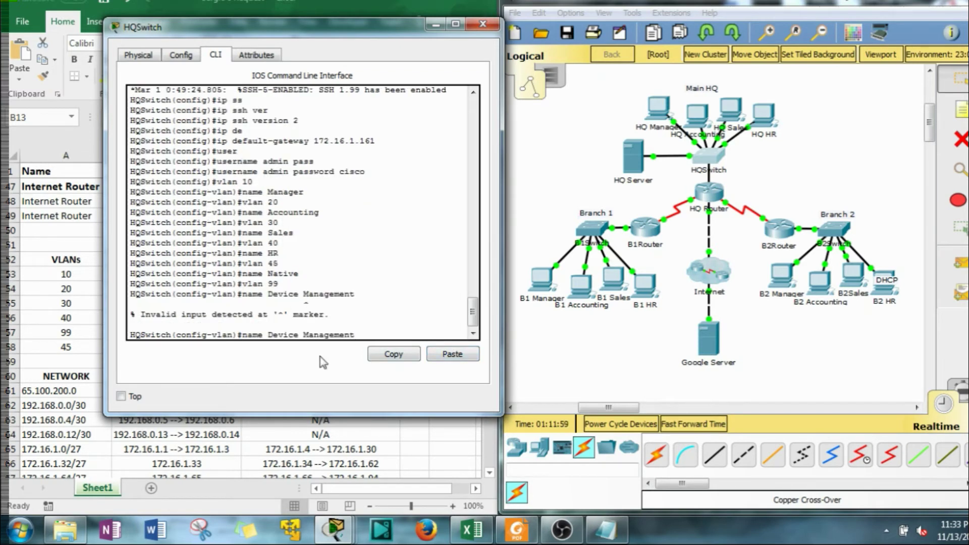
key(Left)
key(Left)
key(Left)
key(Left)
key(BackSpace)
text(-)
key(Return)
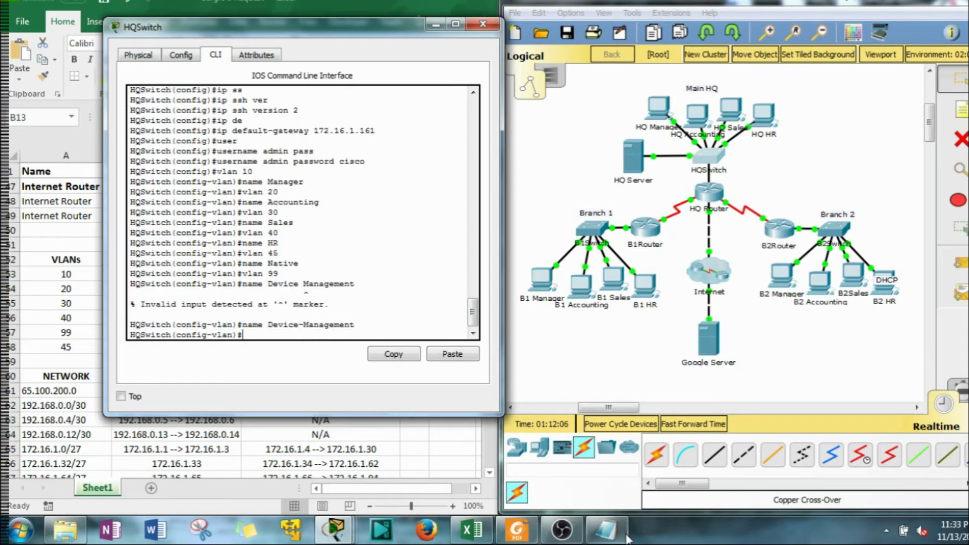
Save the corrected Switch notes and exit VLAN configuration mode
click(620, 535)
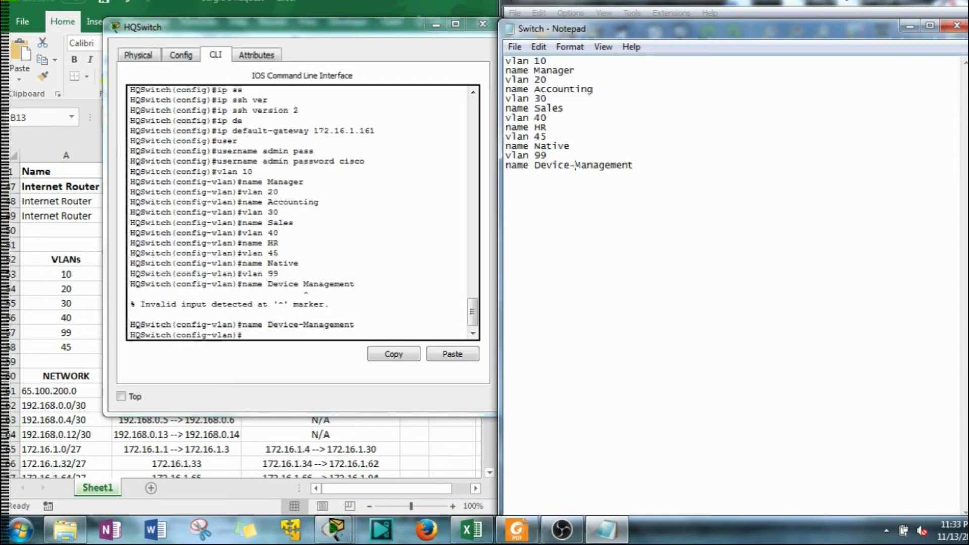
click(514, 46)
click(588, 94)
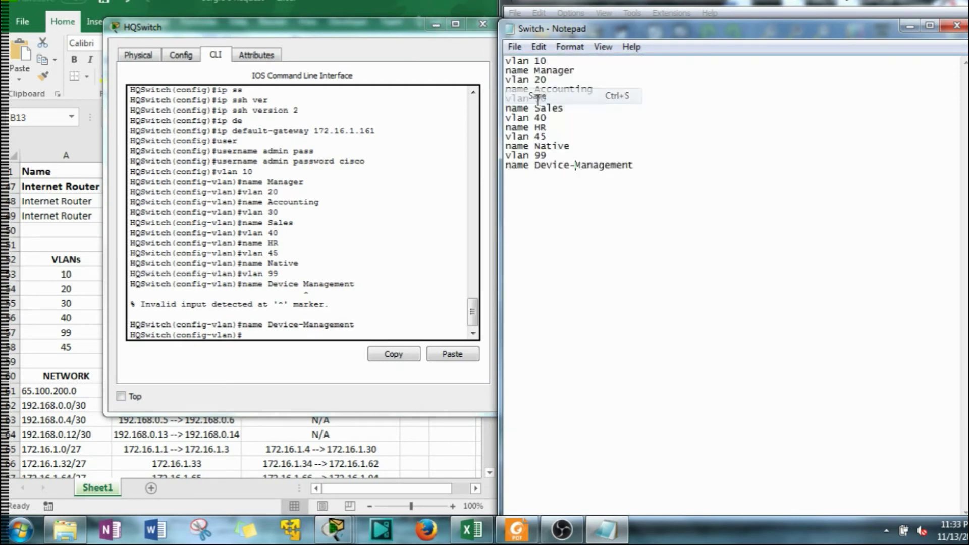
click(910, 25)
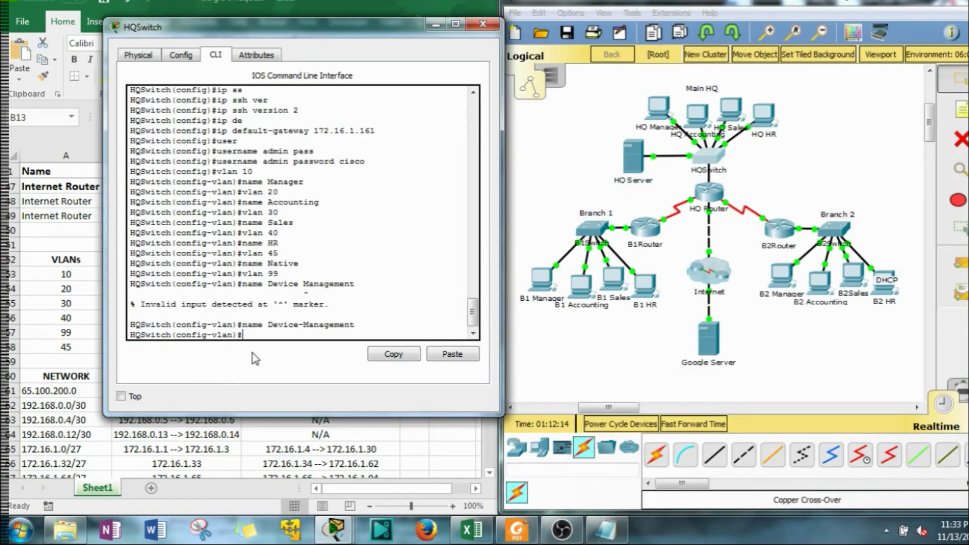
drag(286, 35, 487, 66)
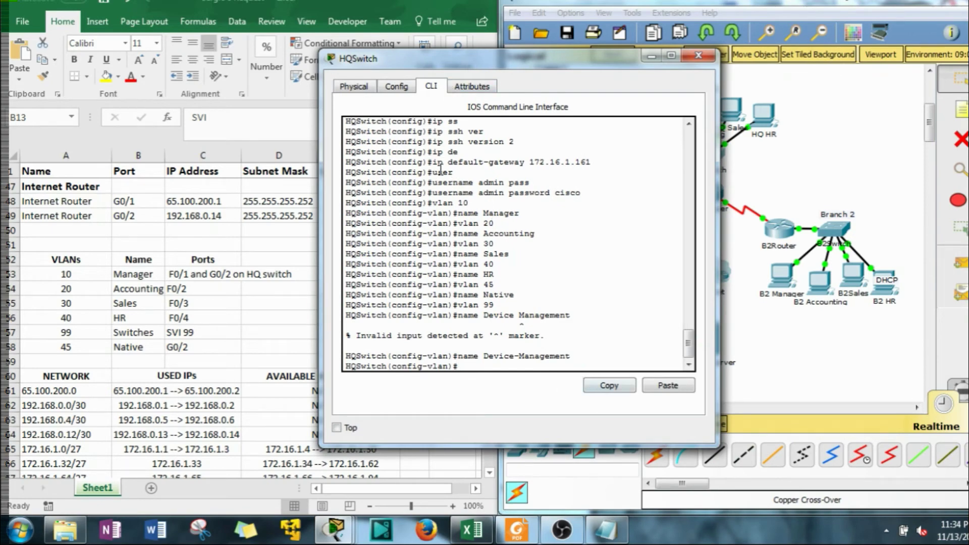
drag(591, 70, 371, 41)
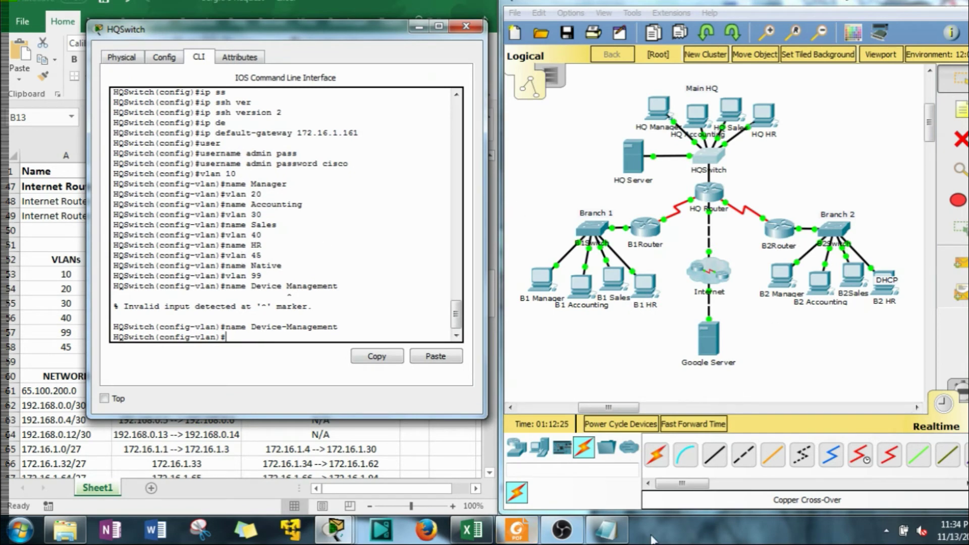
click(611, 535)
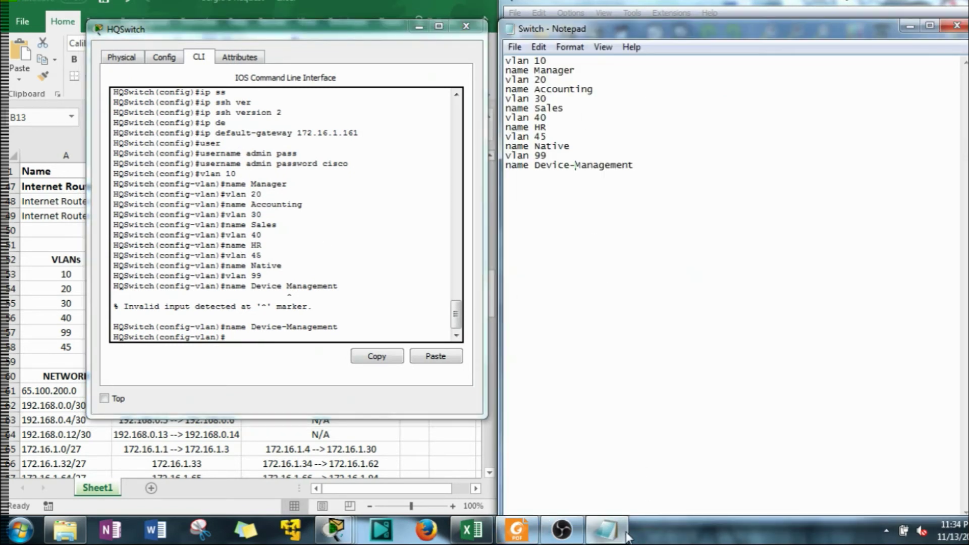
click(624, 532)
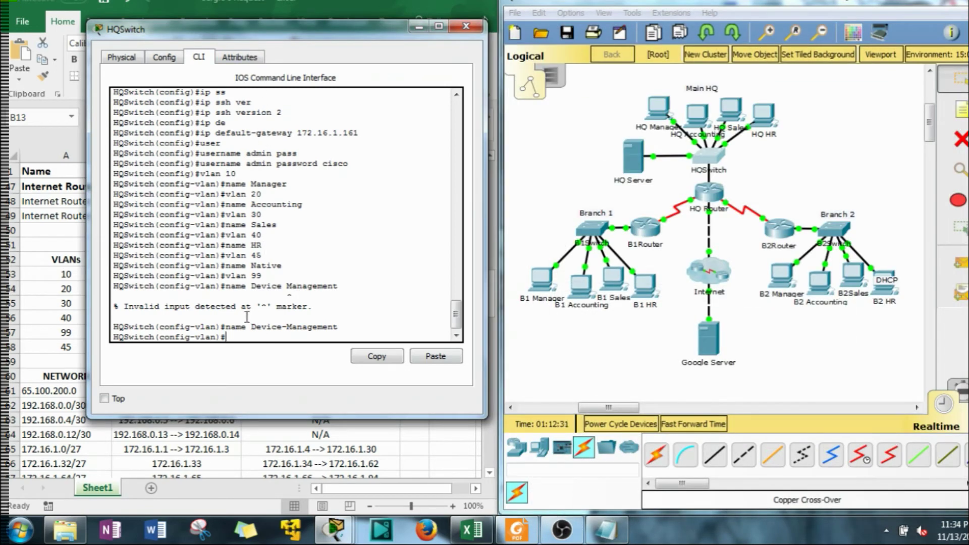
text(exit)
key(Return)
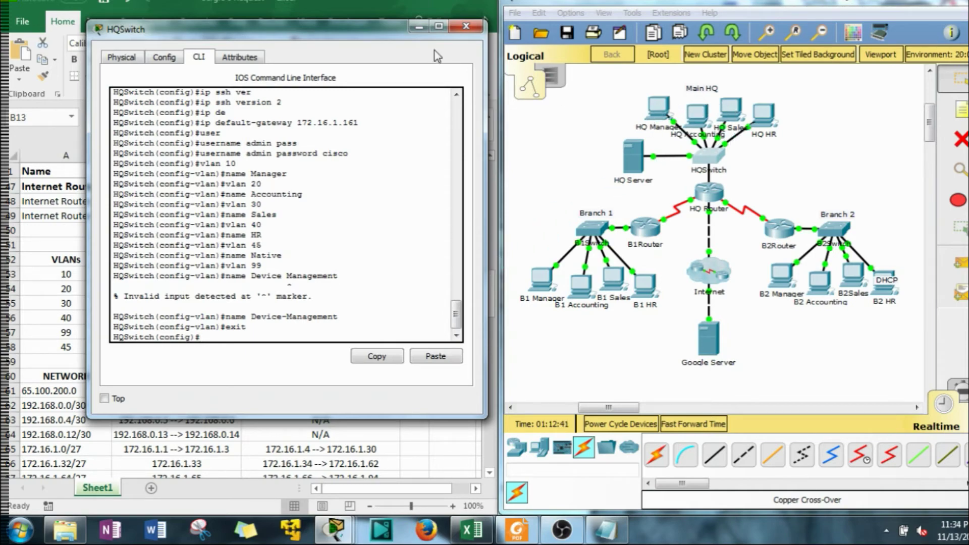
Edit cell C53 so the VLAN 10 Manager ports read F0/1 and G0/1 instead of G0/2
drag(384, 30, 827, 43)
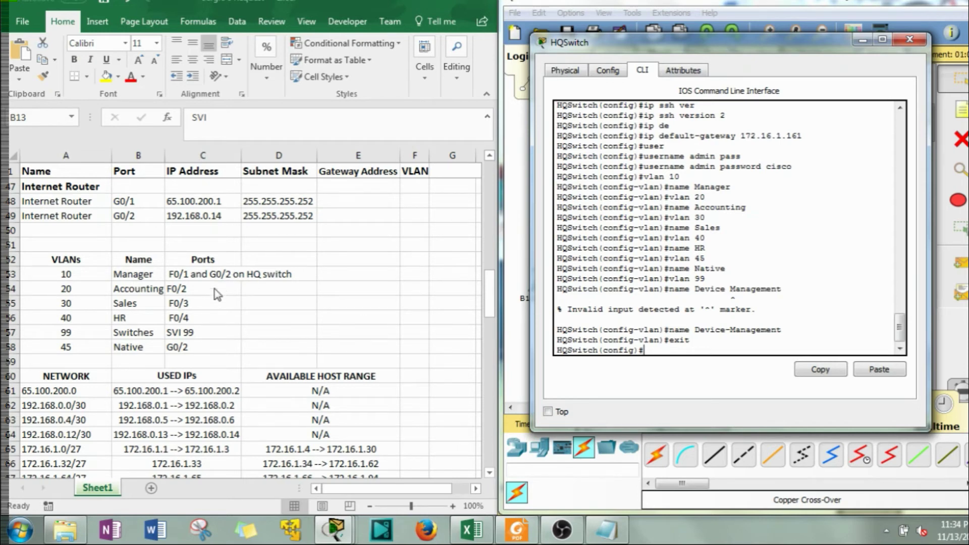
click(228, 272)
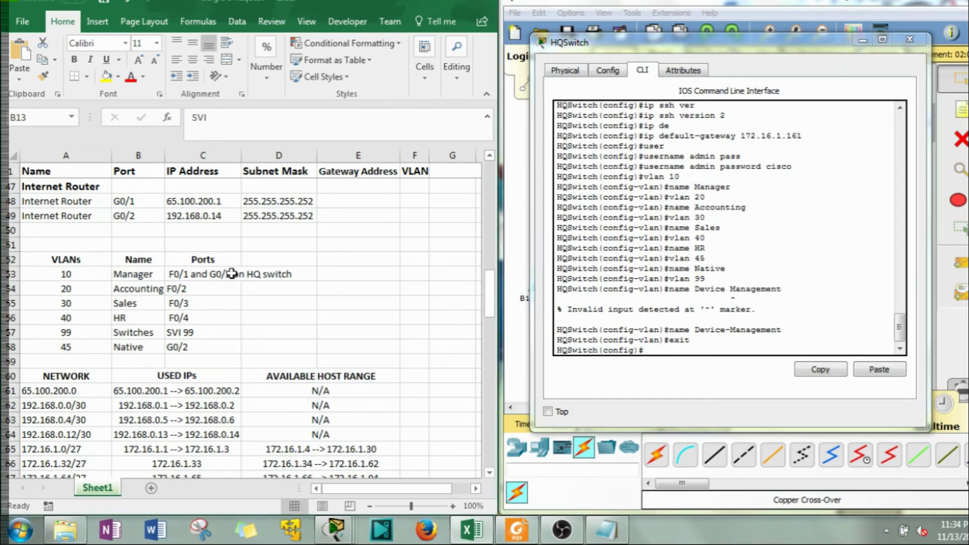
double_click(230, 273)
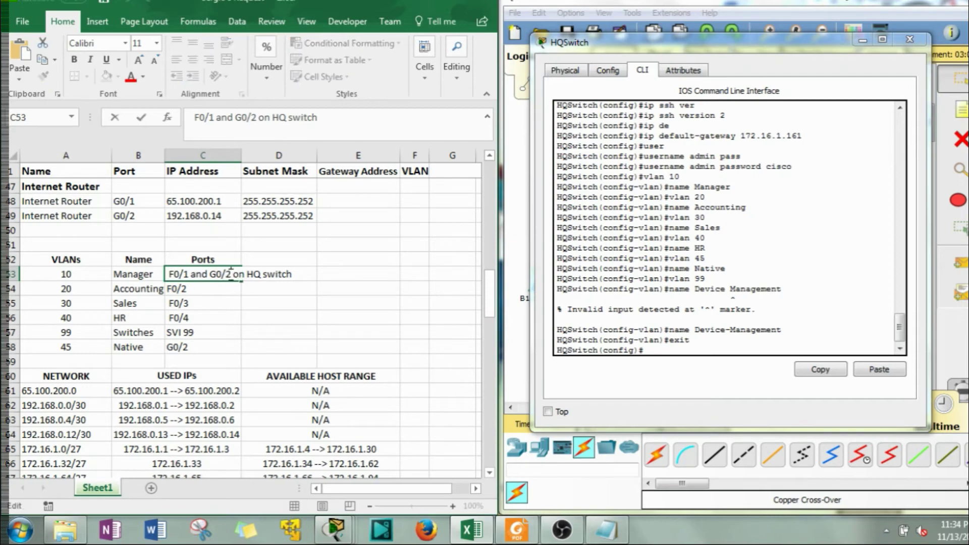
key(BackSpace)
text(1)
click(258, 317)
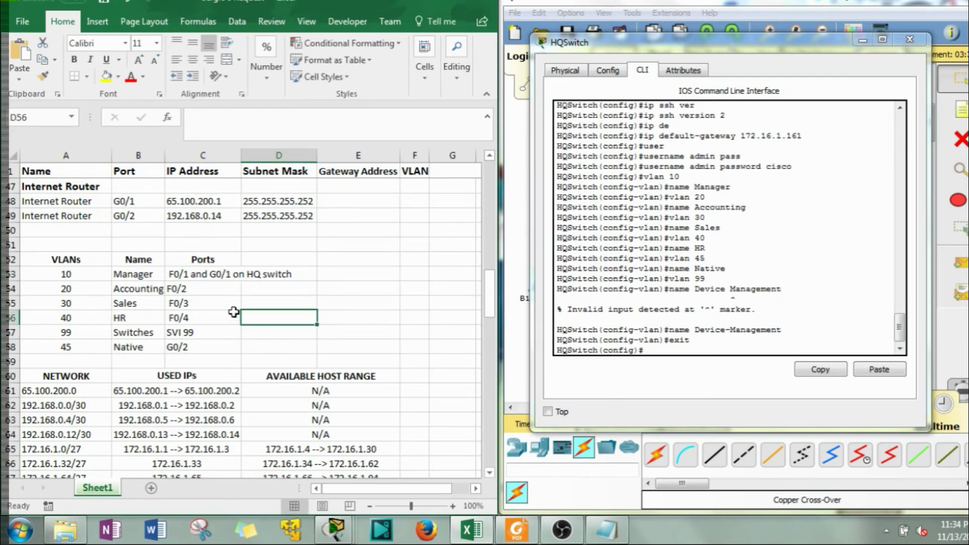
scroll(227, 312, up, 3)
scroll(83, 332, up, 7)
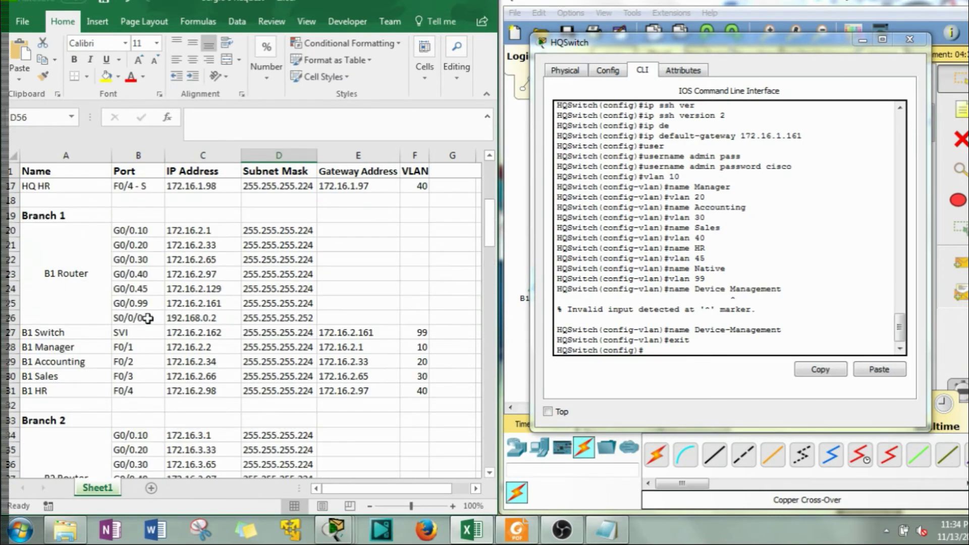
scroll(98, 308, up, 5)
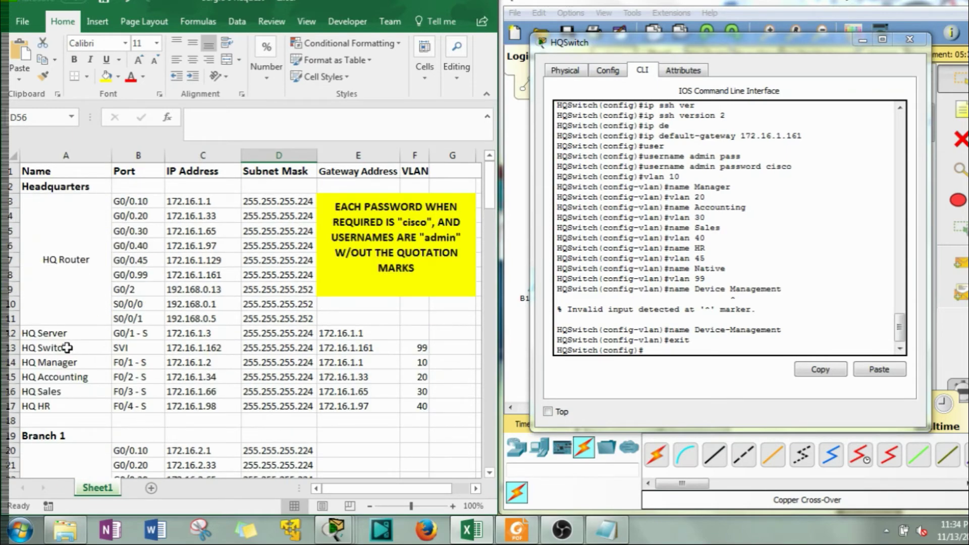
scroll(161, 346, down, 7)
scroll(222, 348, down, 9)
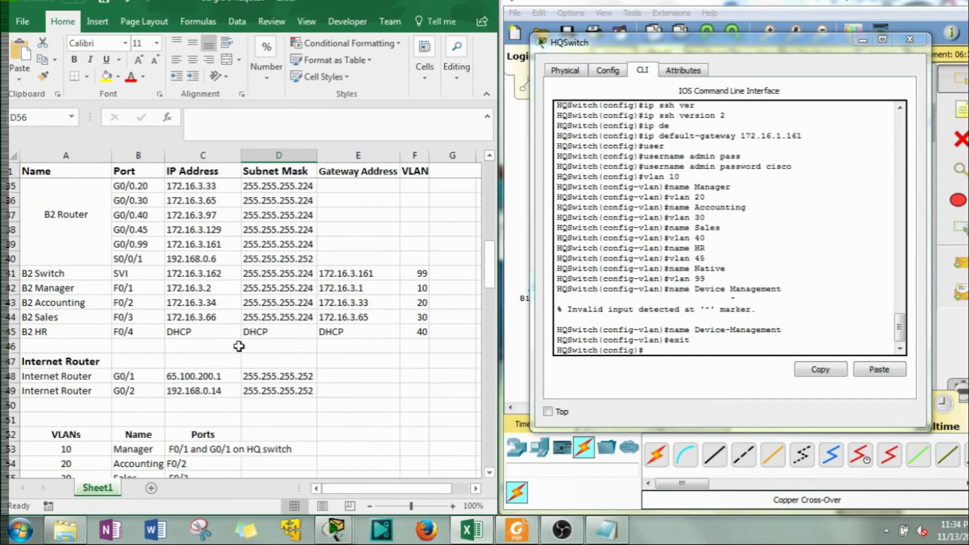
scroll(235, 295, up, 2)
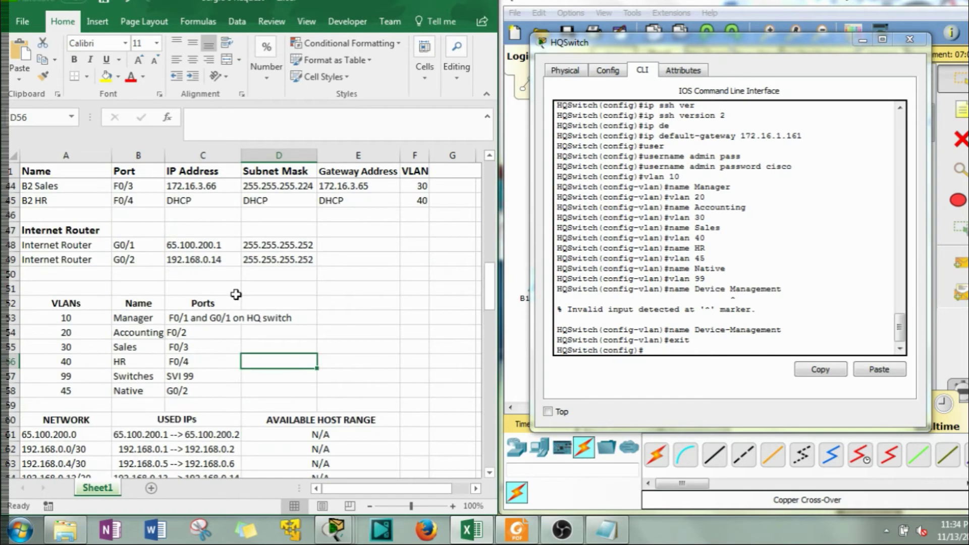
click(662, 346)
Select the F0/1 and G0/1 interface range and set both ports to access mode
text(int range)
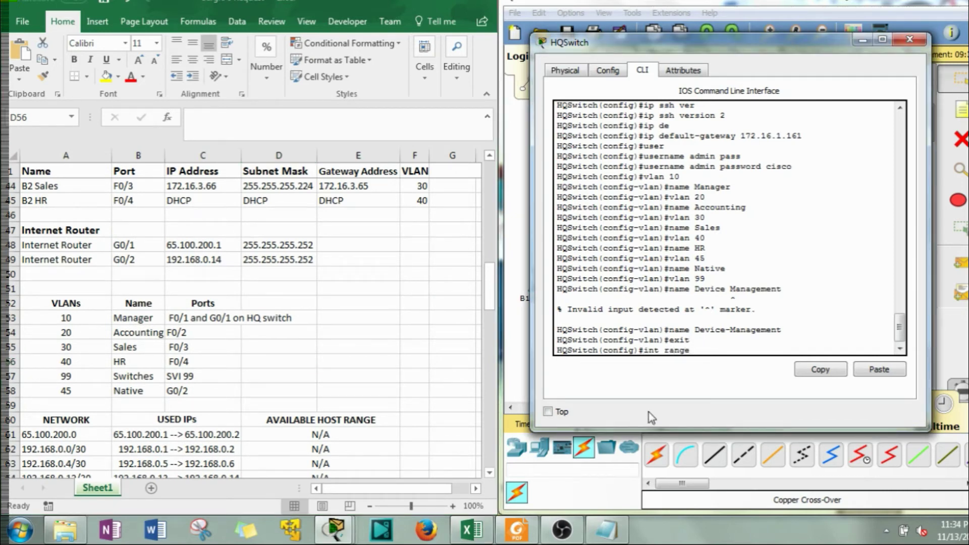
text( f0/1, g0/2)
key(BackSpace)
text(1)
key(Return)
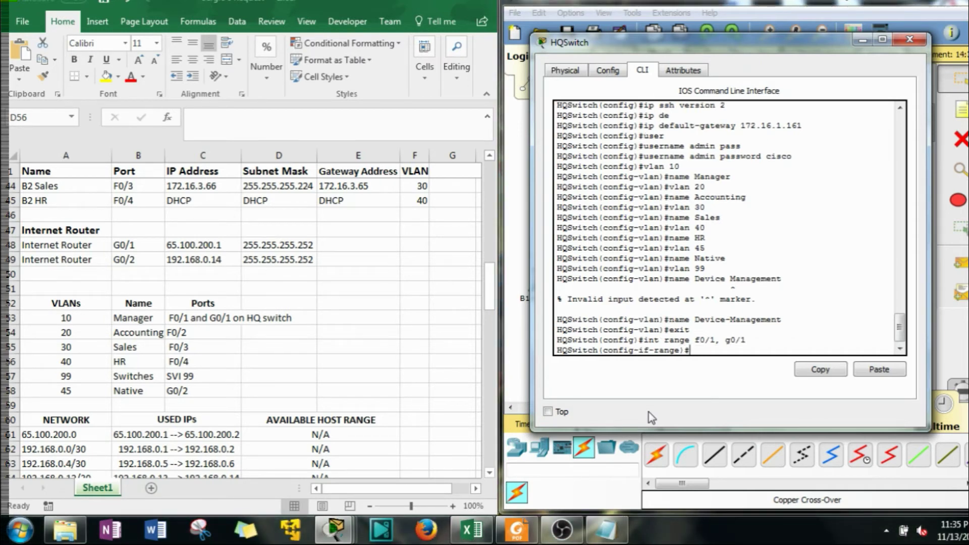
text(sw)
key(Tab)
text(m)
key(Tab)
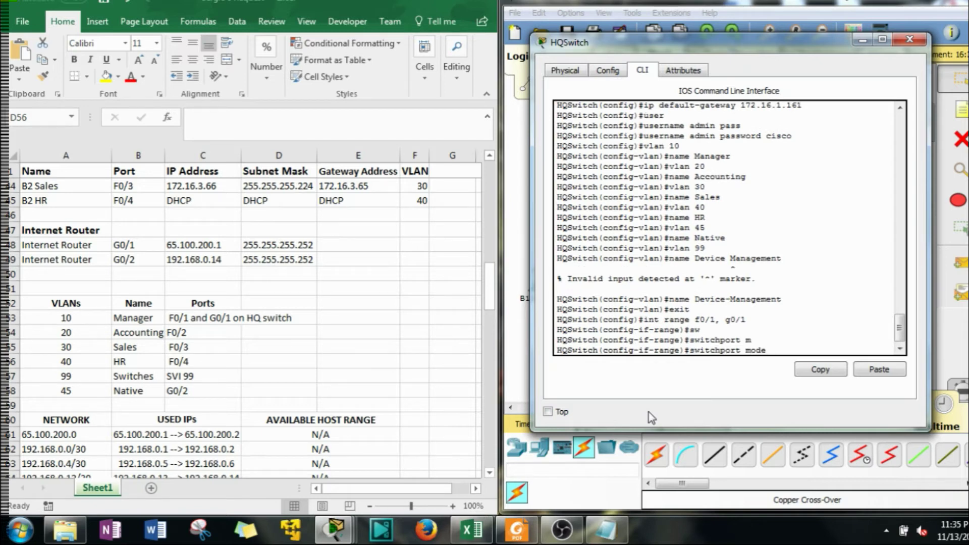
text(acc)
key(Tab)
key(Return)
Assign ports F0/1 and G0/1 to access VLAN 10
text(sw)
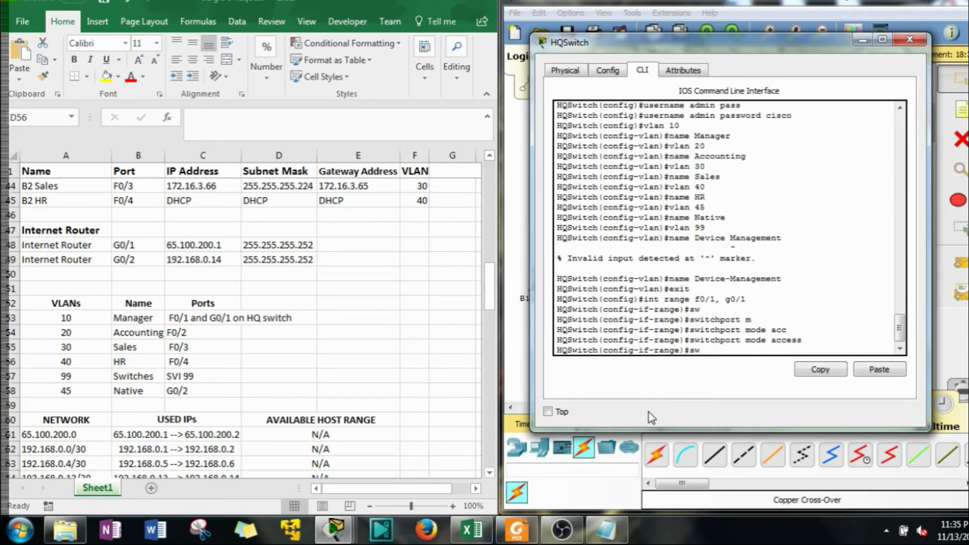
key(Tab)
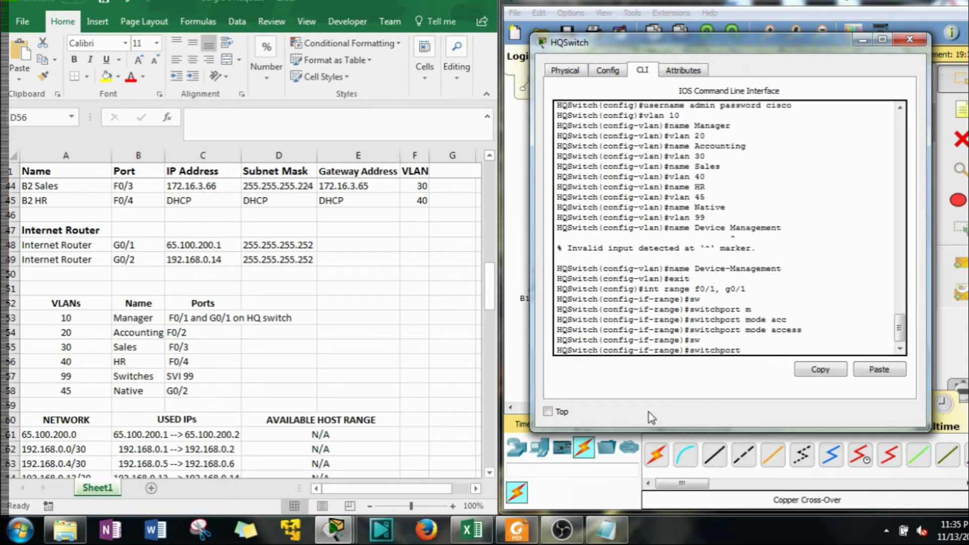
text(a)
key(Tab)
text(v)
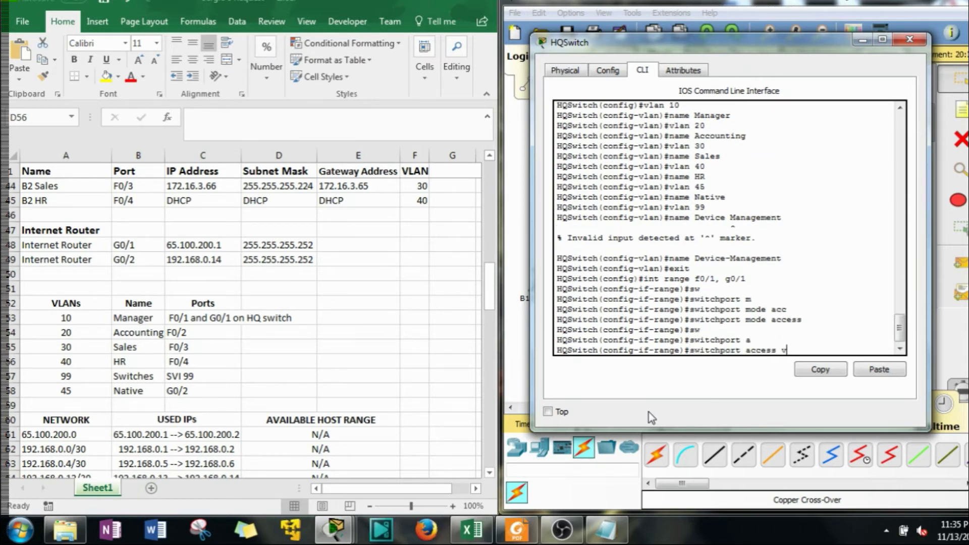
key(Tab)
text(10)
key(Return)
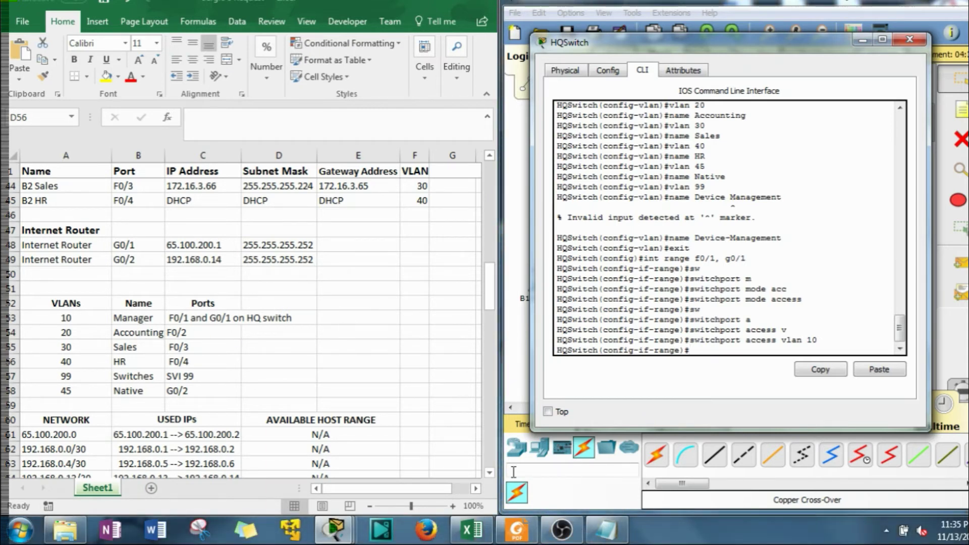
After checking the requirements PDF, give F0/1 and G0/1 the description 'HQ Manager Vlan'
click(504, 534)
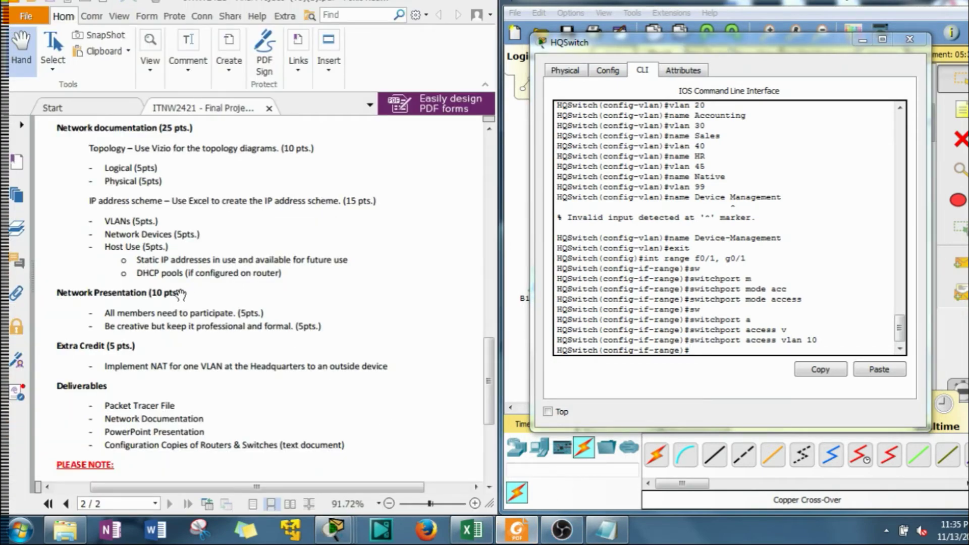
scroll(174, 290, up, 5)
scroll(174, 291, up, 5)
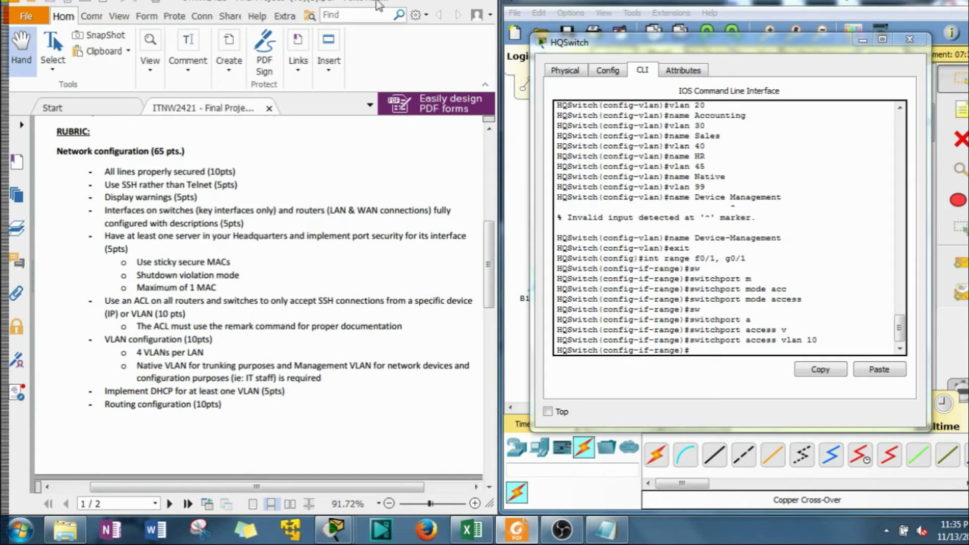
click(429, 2)
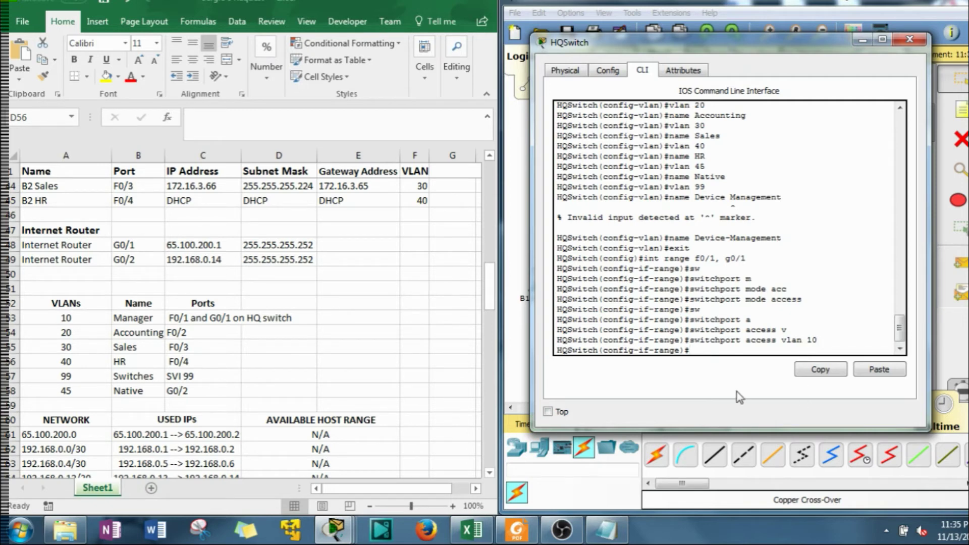
text(des)
key(Tab)
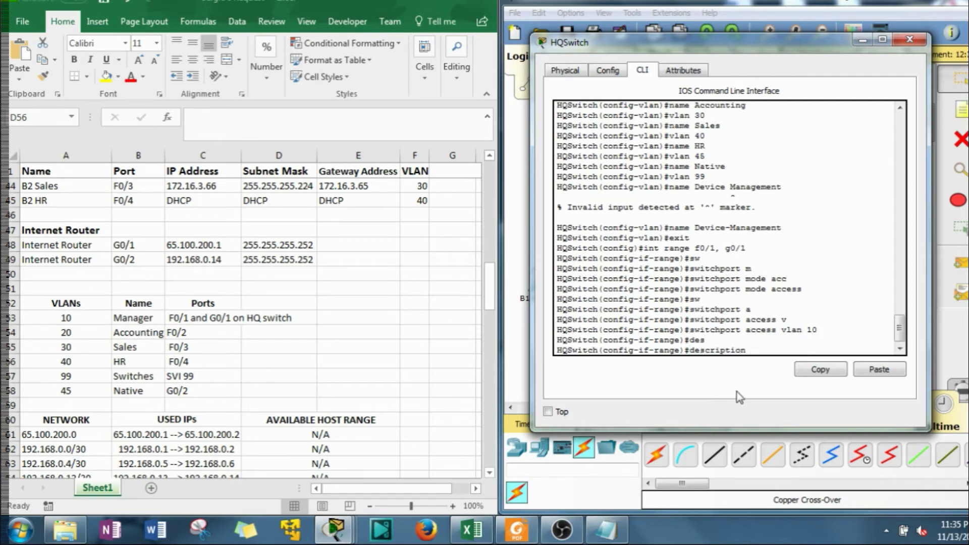
text(HG)
key(BackSpace)
key(BackSpace)
text(Q Manager V1)
text(an)
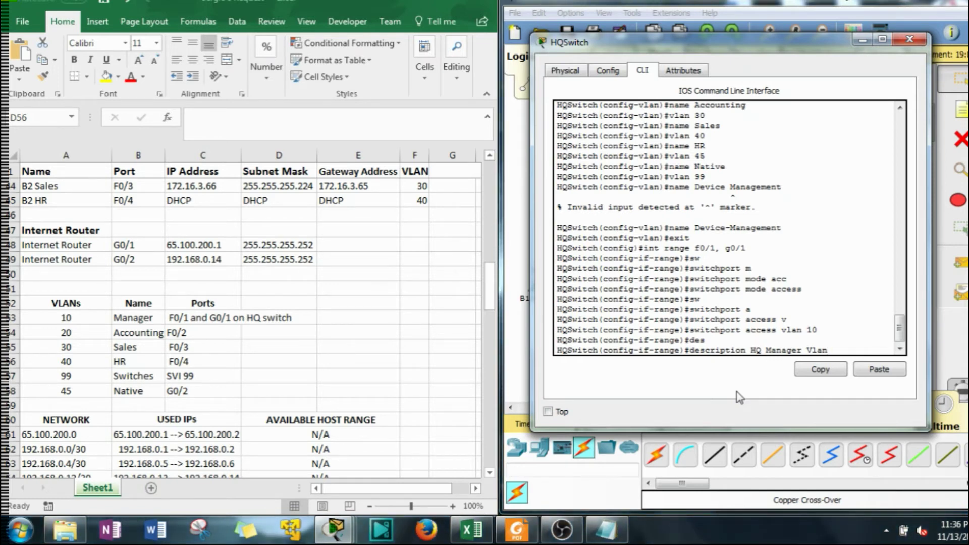
key(Return)
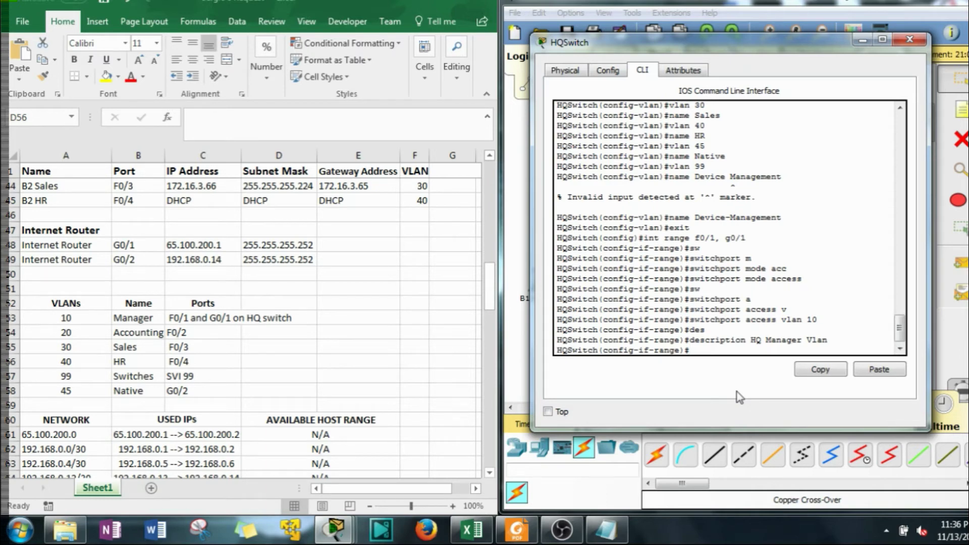
Select port G0/1 on its own for configuration
text(int range f0/1, g0)
key(BackSpace)
key(BackSpace)
key(BackSpace)
key(BackSpace)
key(BackSpace)
key(BackSpace)
key(BackSpace)
key(BackSpace)
text(g0/1)
key(Return)
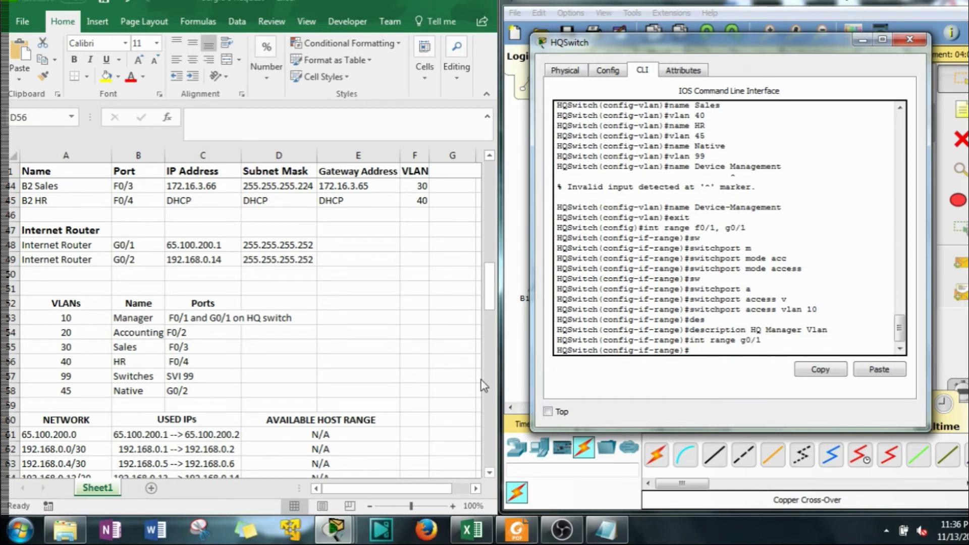
After checking the rubric, enable sticky MAC address learning on port G0/1
click(516, 529)
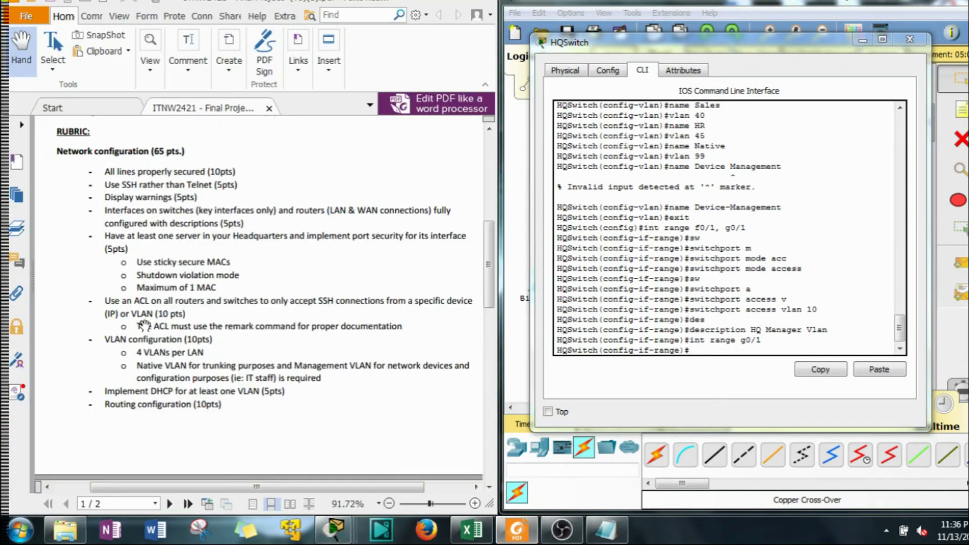
click(699, 389)
text(sw)
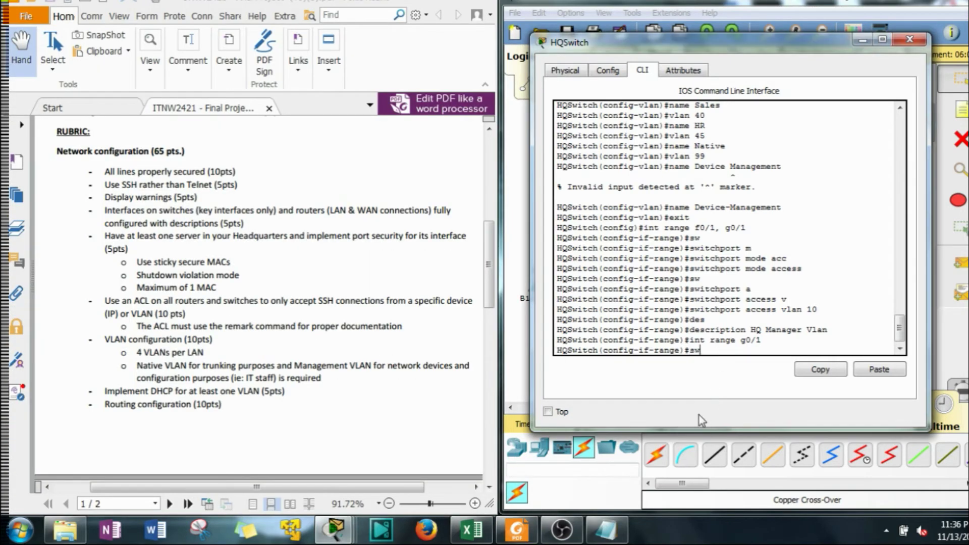
key(Tab)
text(po)
key(Tab)
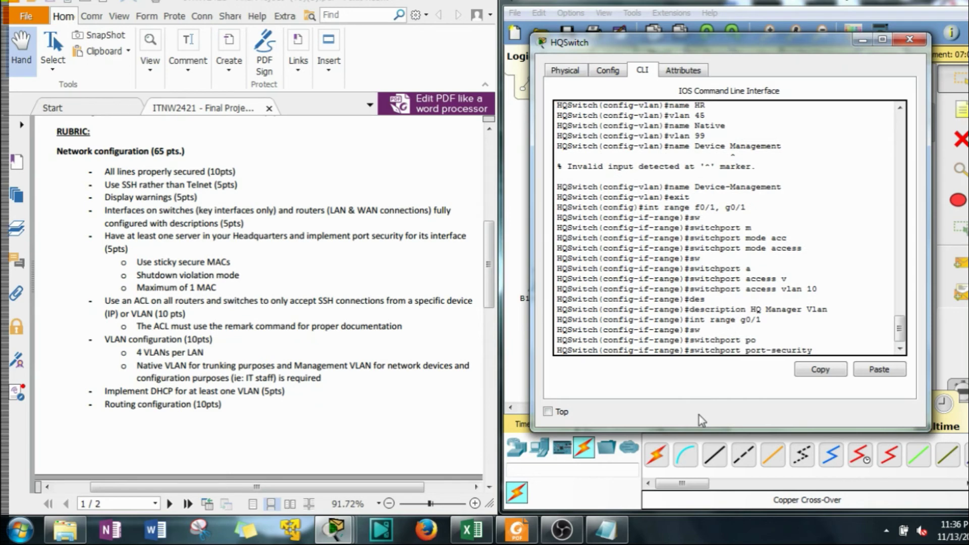
text(st)
key(Tab)
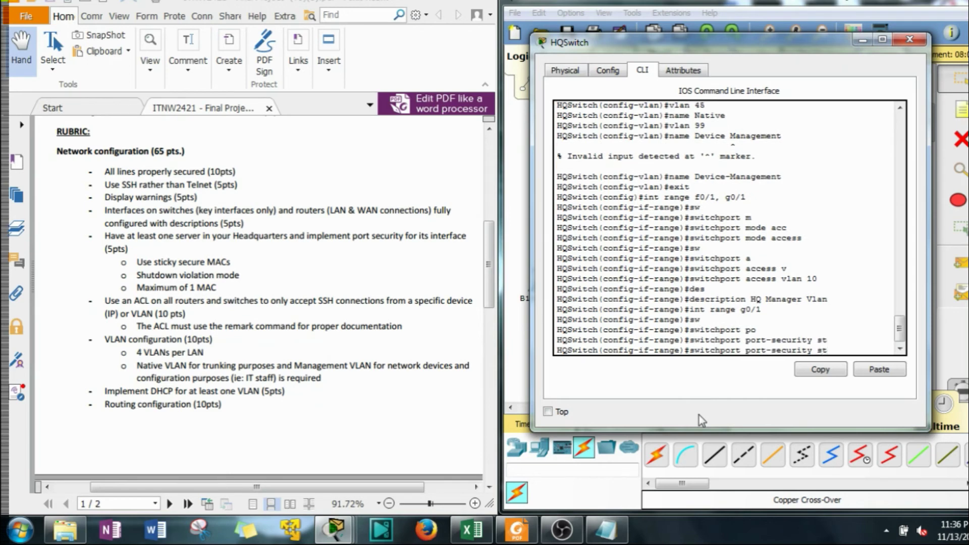
key(BackSpace)
key(BackSpace)
text(mac)
key(Tab)
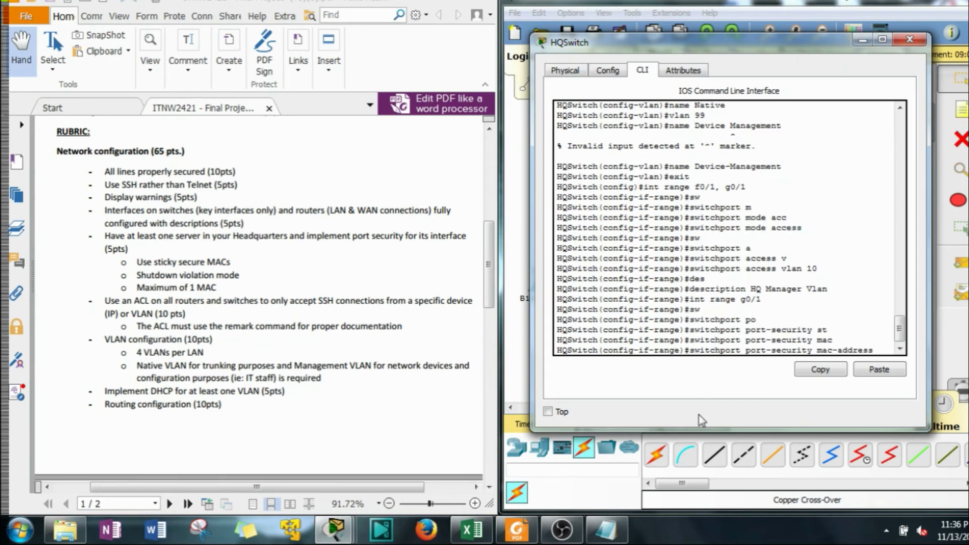
text(st)
key(Tab)
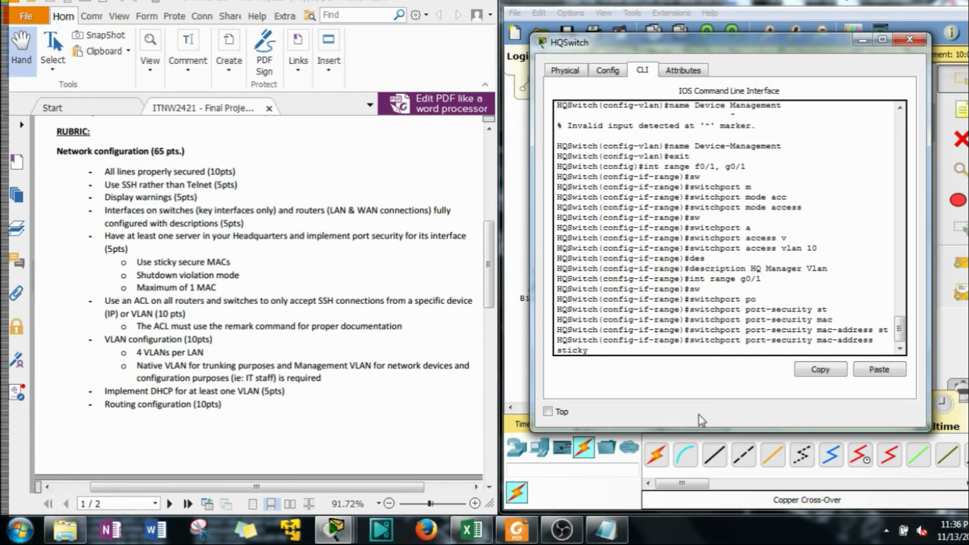
key(Return)
Turn on port security for G0/1 with a maximum of 1 MAC address
text(sw)
key(Tab)
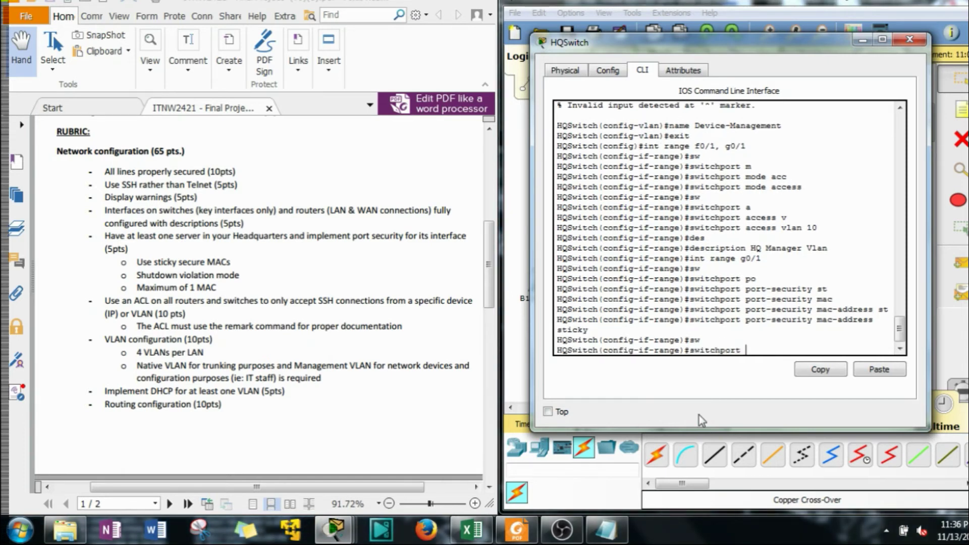
text(po)
key(Tab)
key(Return)
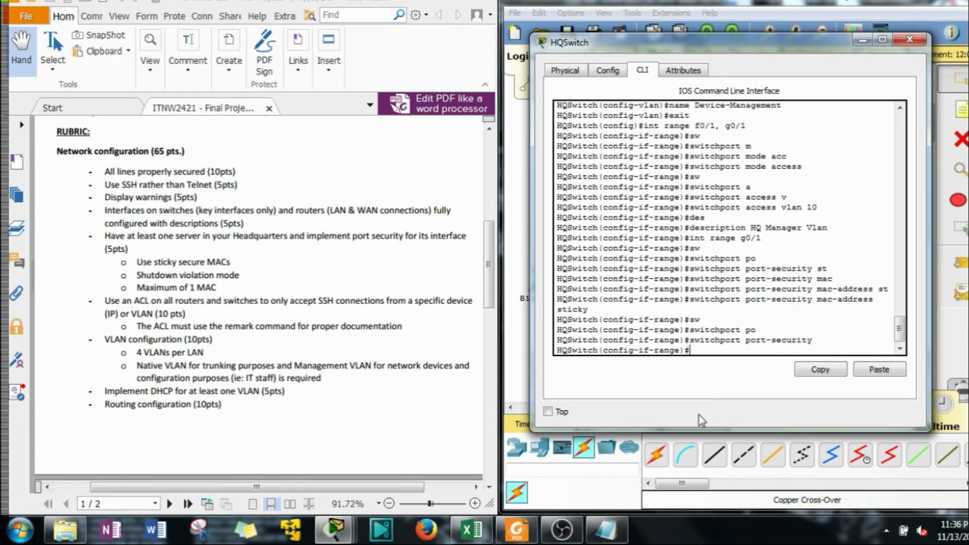
text(sw)
key(Tab)
text(p)
key(Tab)
text(o)
key(Tab)
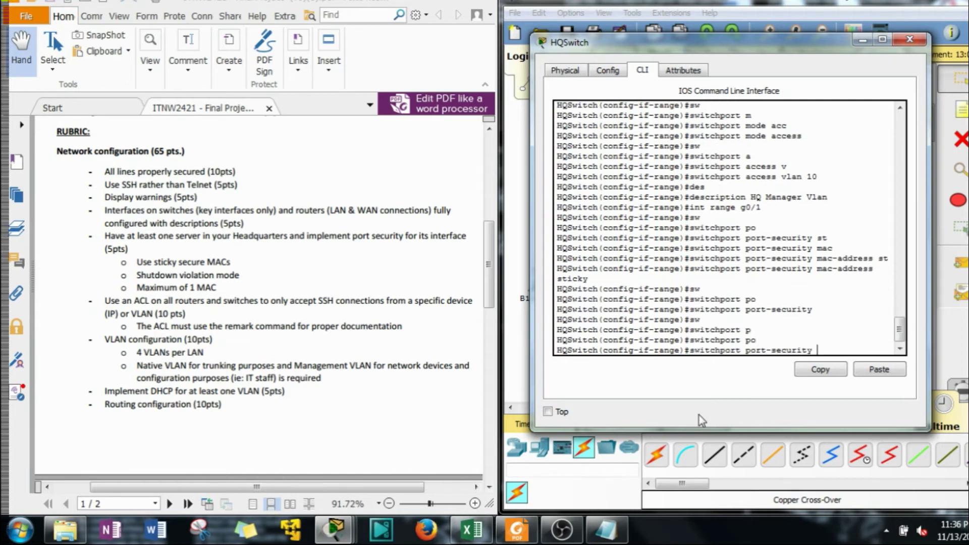
text(max)
key(Tab)
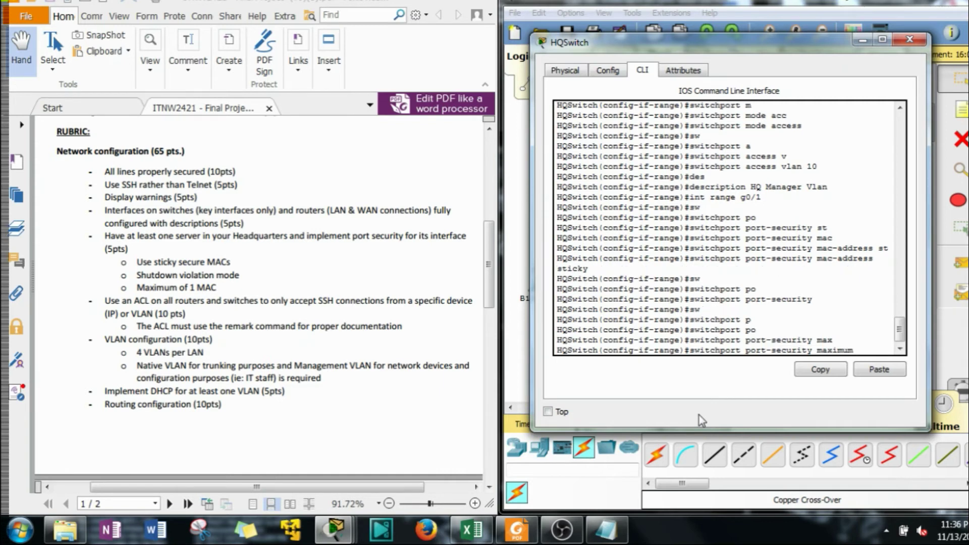
text(1)
key(Return)
Set the G0/1 port-security violation action to shutdown and exit the interface
text(sw)
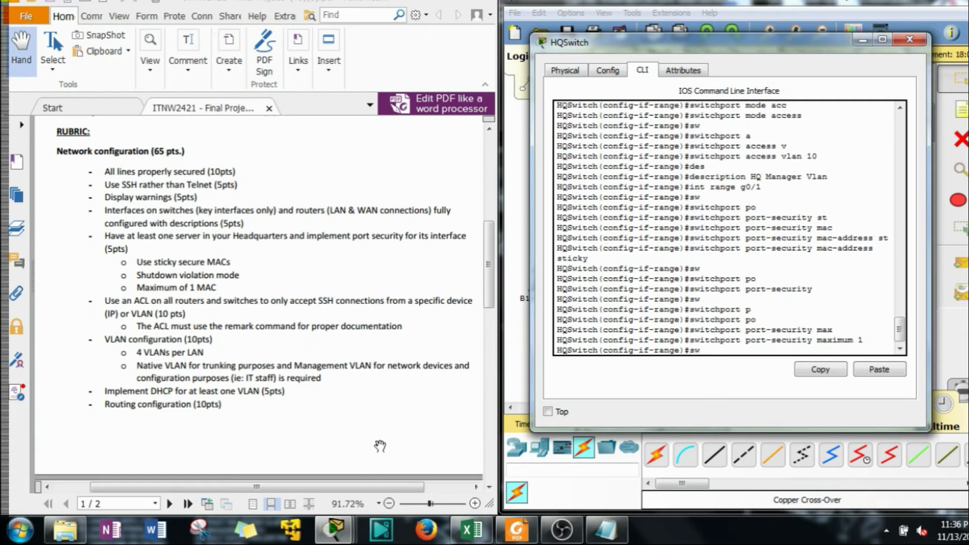
key(Tab)
text(po)
key(Tab)
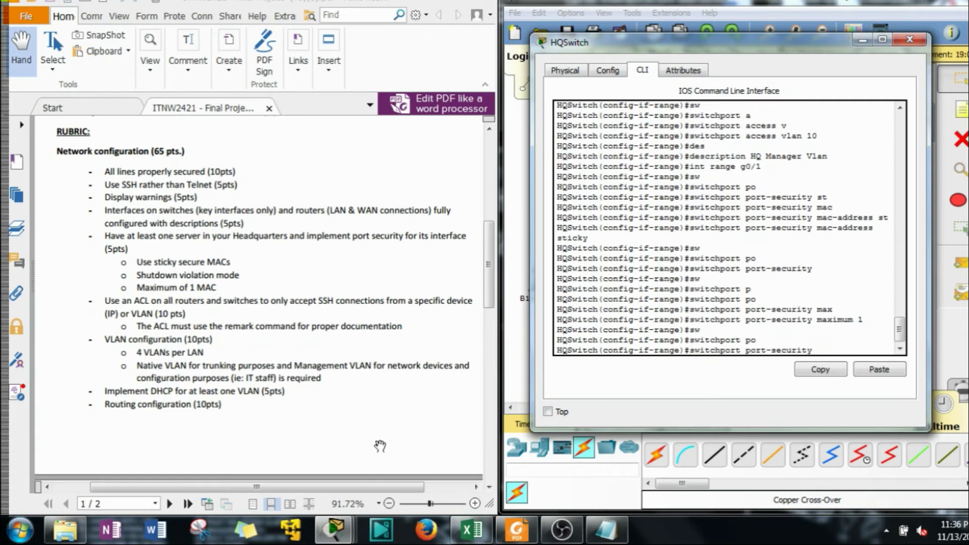
text(v)
key(Tab)
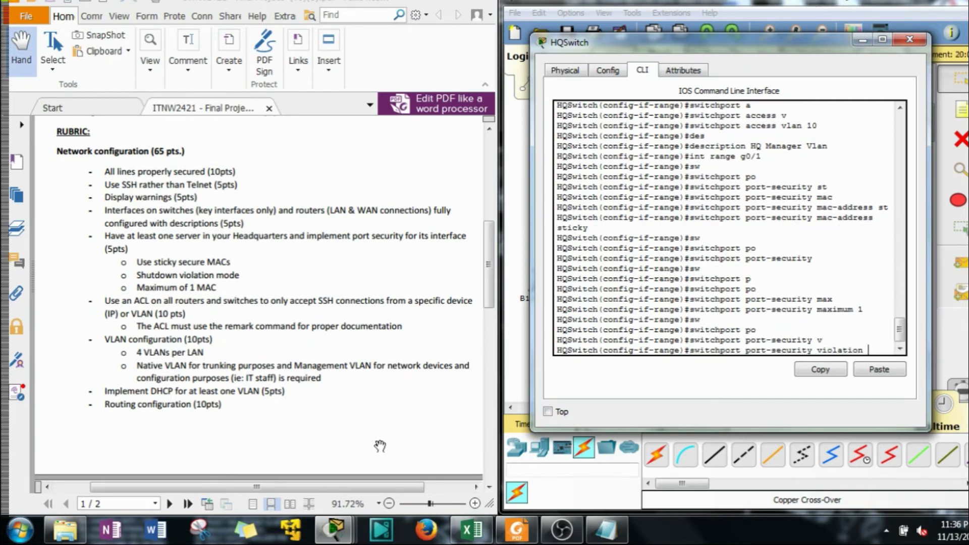
text(sh)
key(Tab)
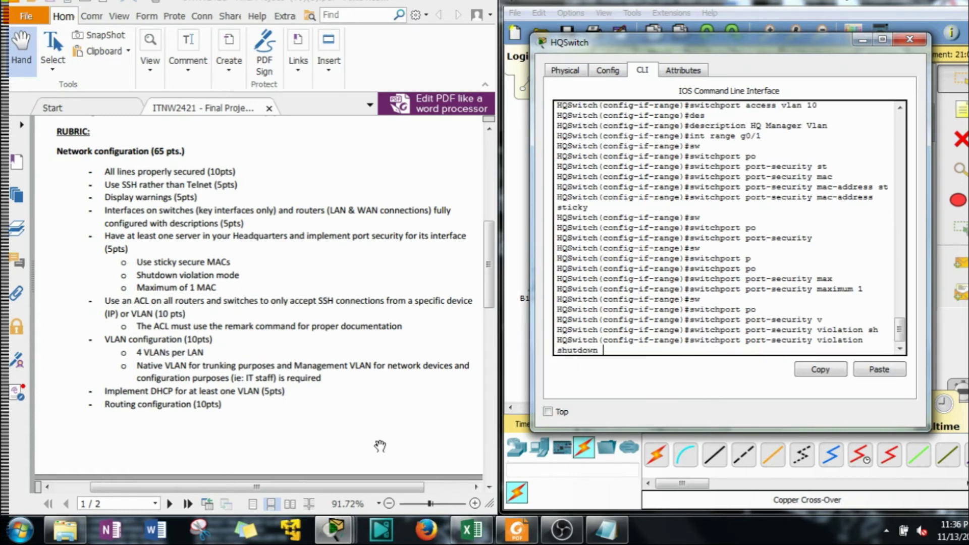
key(Return)
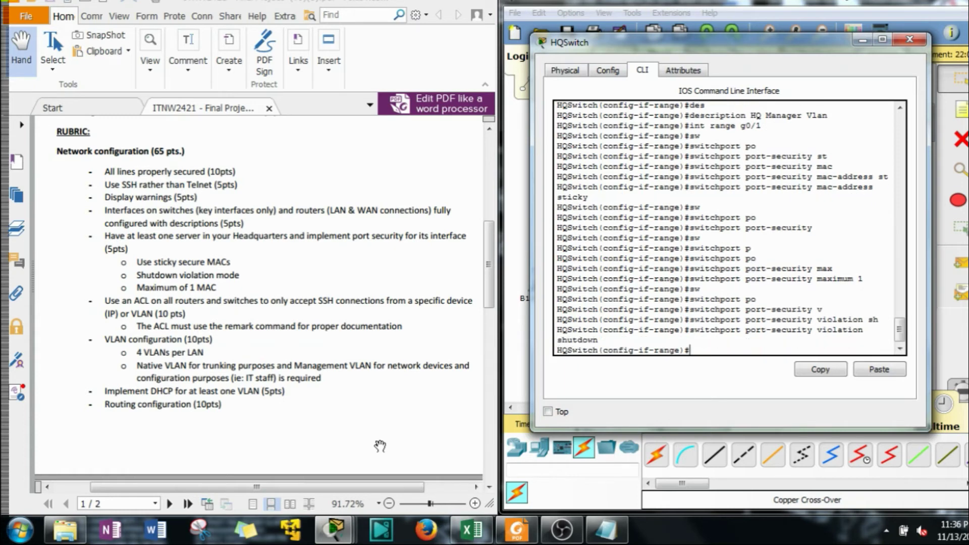
text(exit)
key(Return)
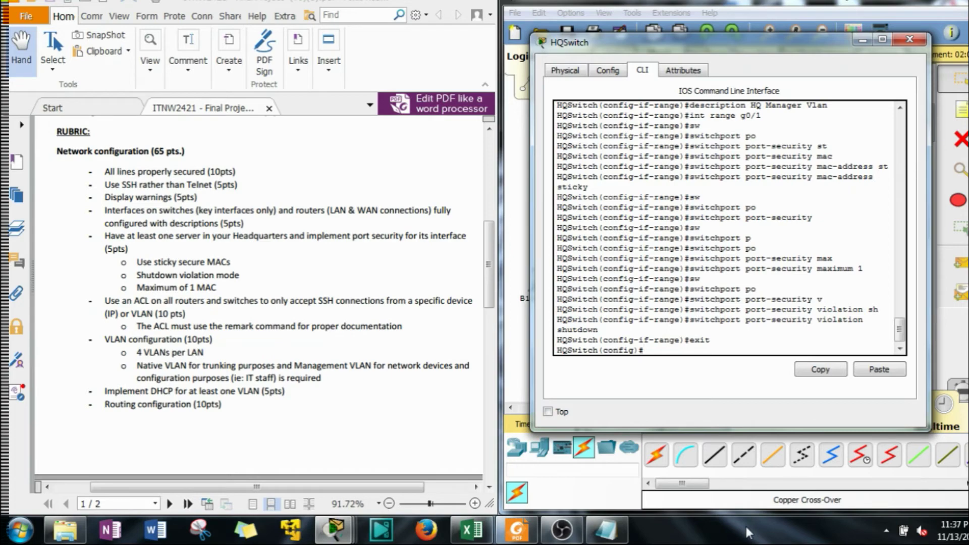
Select port F0/2 and make it an access port
text(int)
click(427, 2)
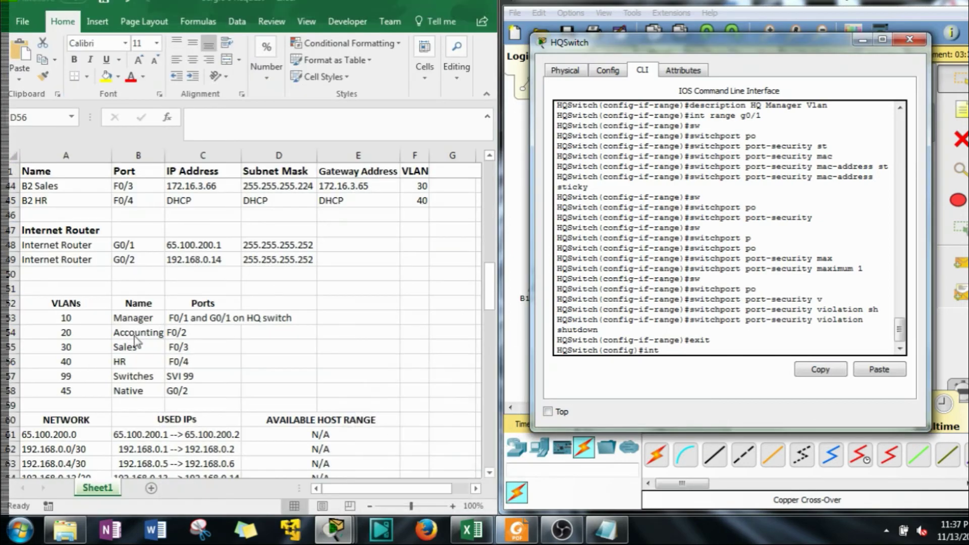
text(g)
key(BackSpace)
text(f0/2)
key(Return)
text(sw)
key(Tab)
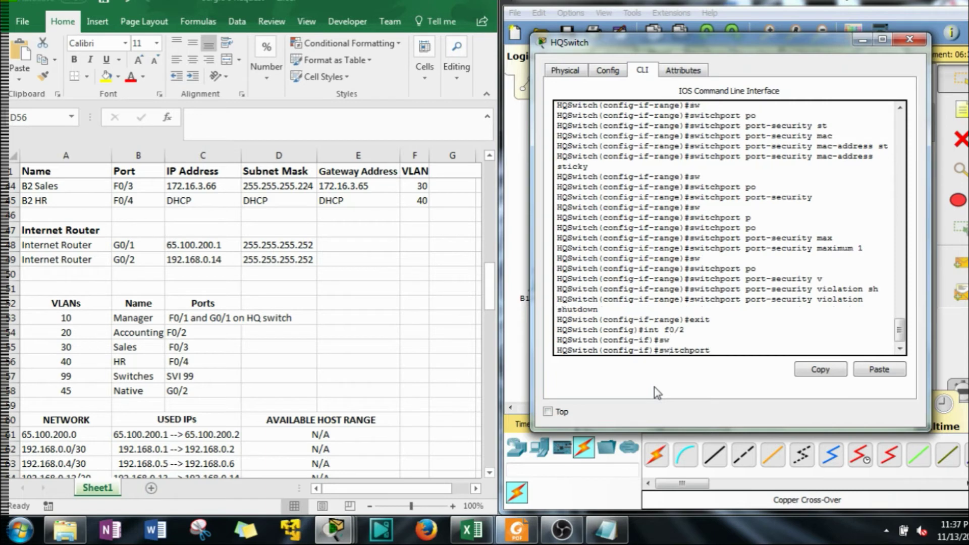
text(m)
key(Tab)
text(a)
key(Tab)
key(Return)
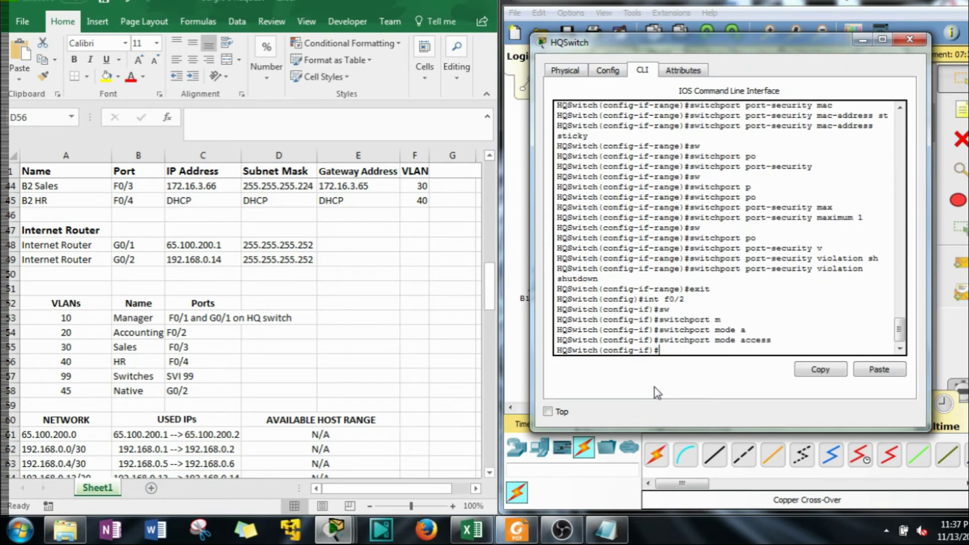
Assign F0/2 to access VLAN 20
text(sw)
key(Tab)
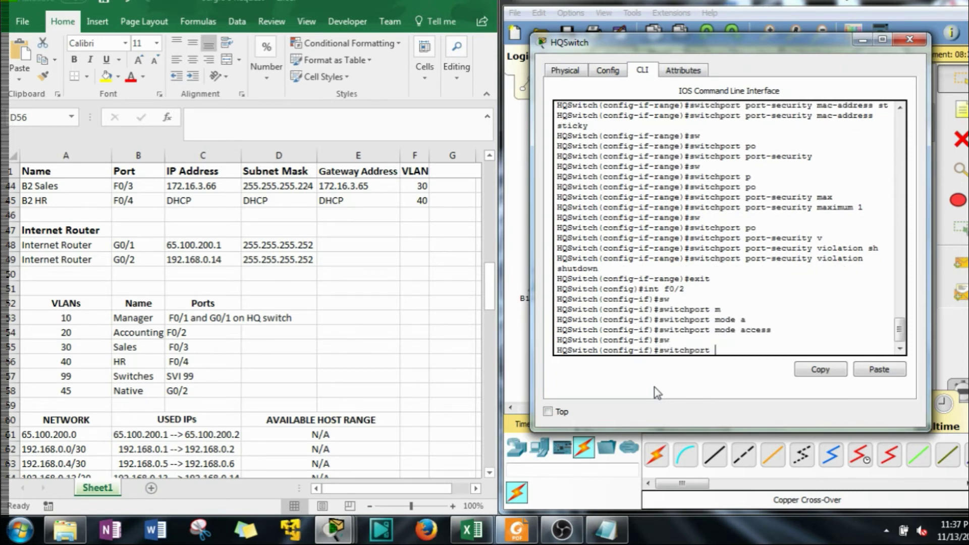
text(ac)
key(Tab)
text(vl)
key(Tab)
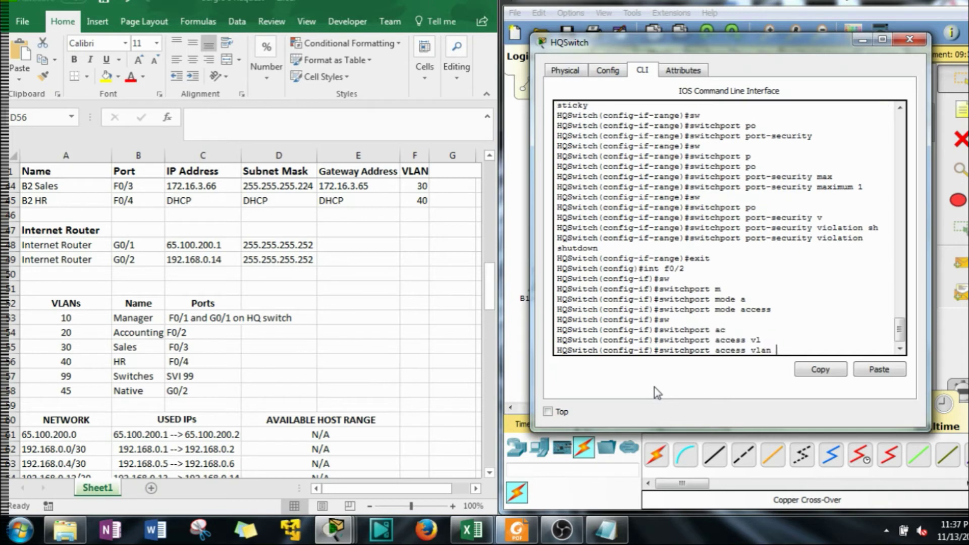
text(20)
key(Return)
Give F0/2 the description 'Accounting Vlan'
text(des)
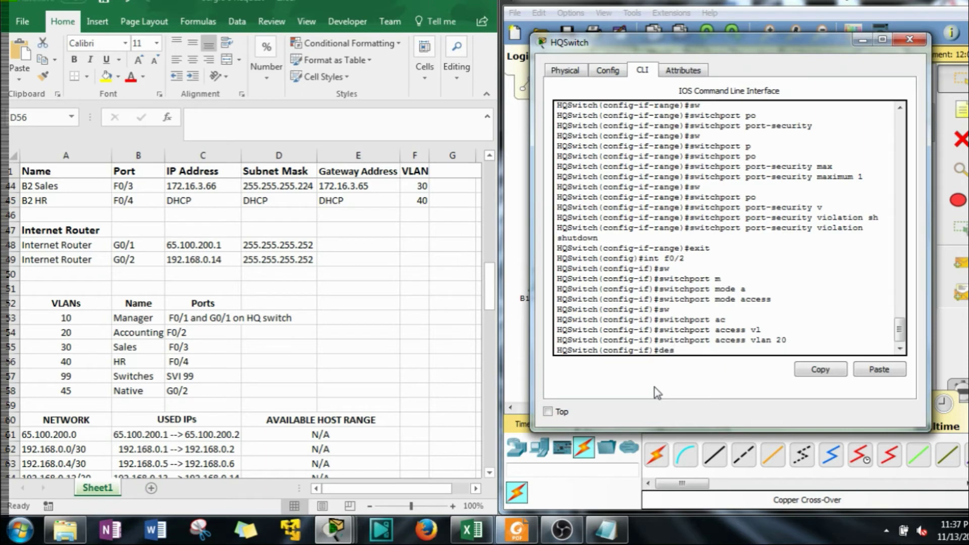
key(Tab)
text(A)
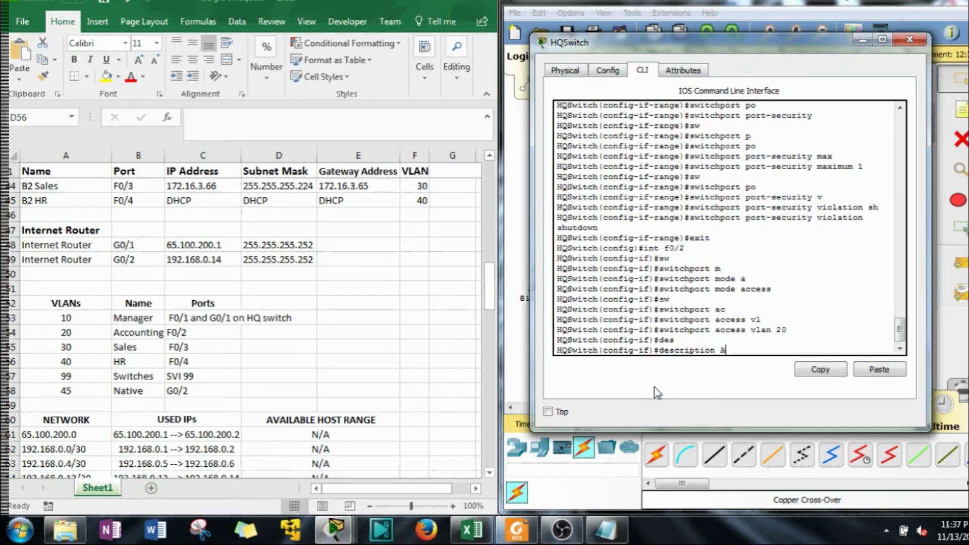
text(ccounting Vlan)
scroll(696, 263, up, 6)
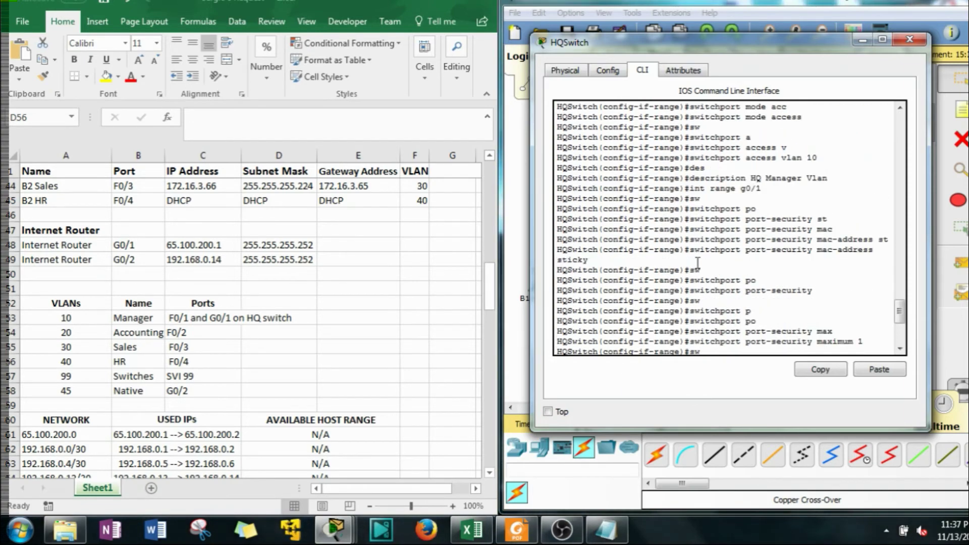
scroll(699, 267, up, 4)
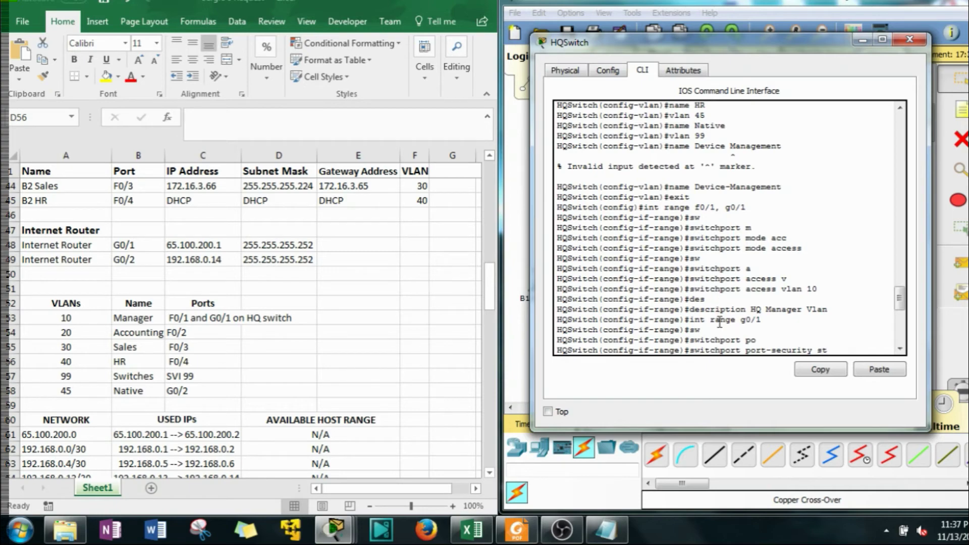
scroll(719, 322, down, 7)
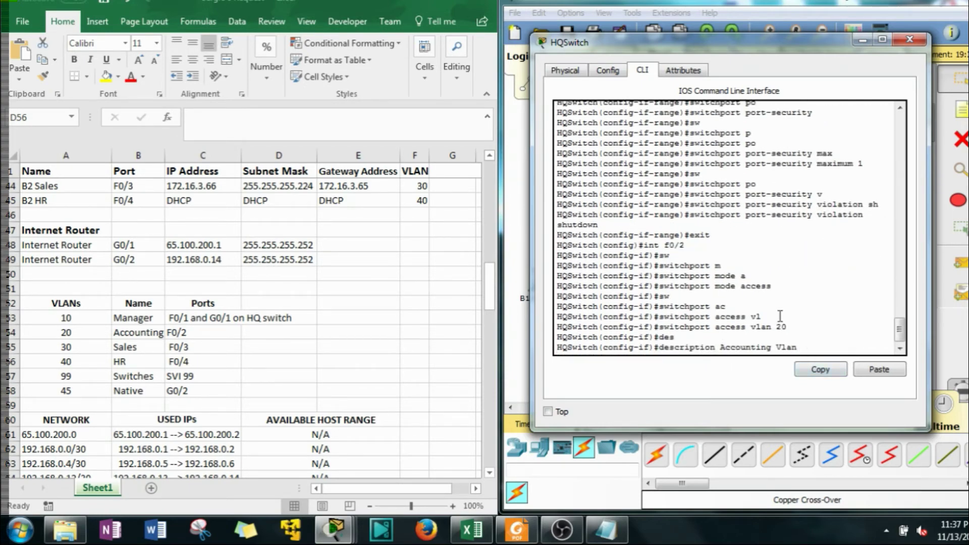
key(Return)
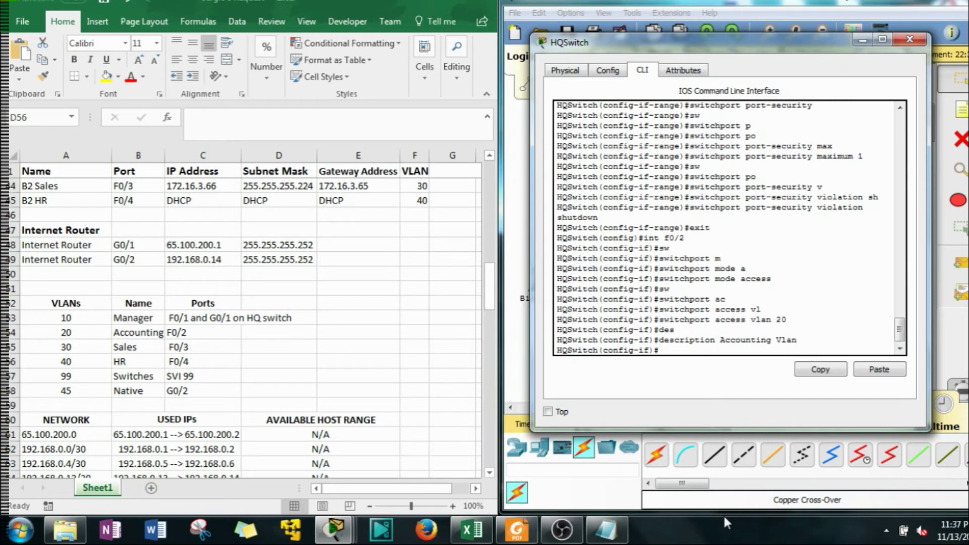
Make F0/3 an access port assigned to VLAN 30
text(int f0/2)
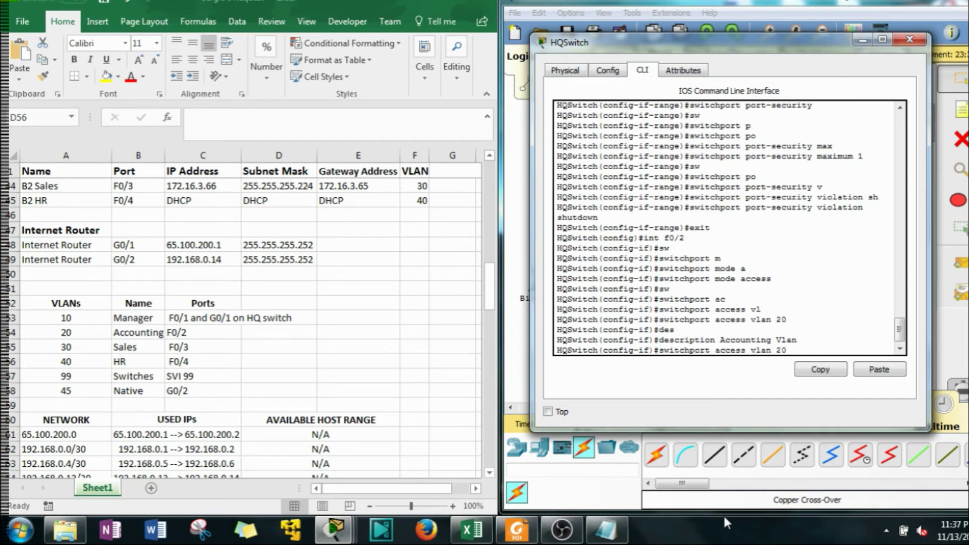
key(BackSpace)
text(3)
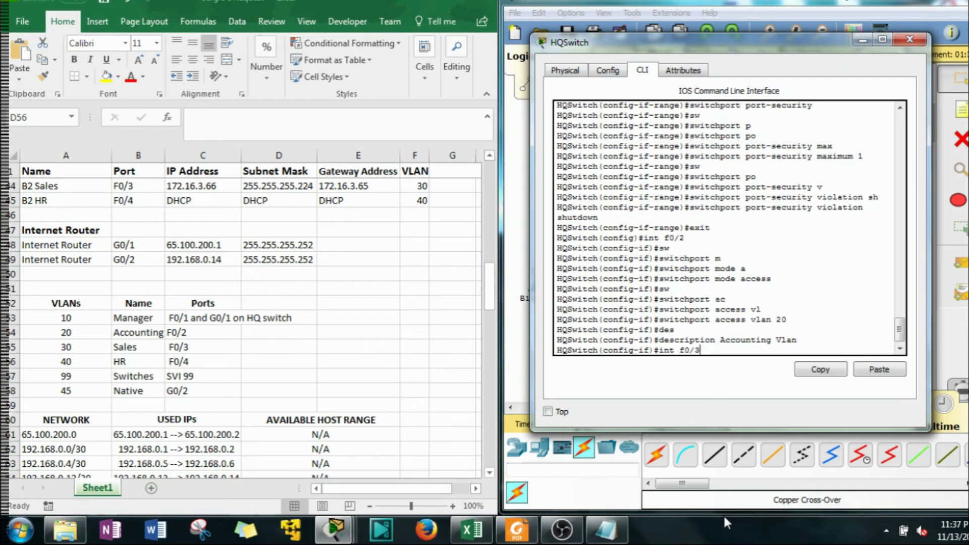
key(Return)
key(Up)
key(Up)
key(Up)
key(Up)
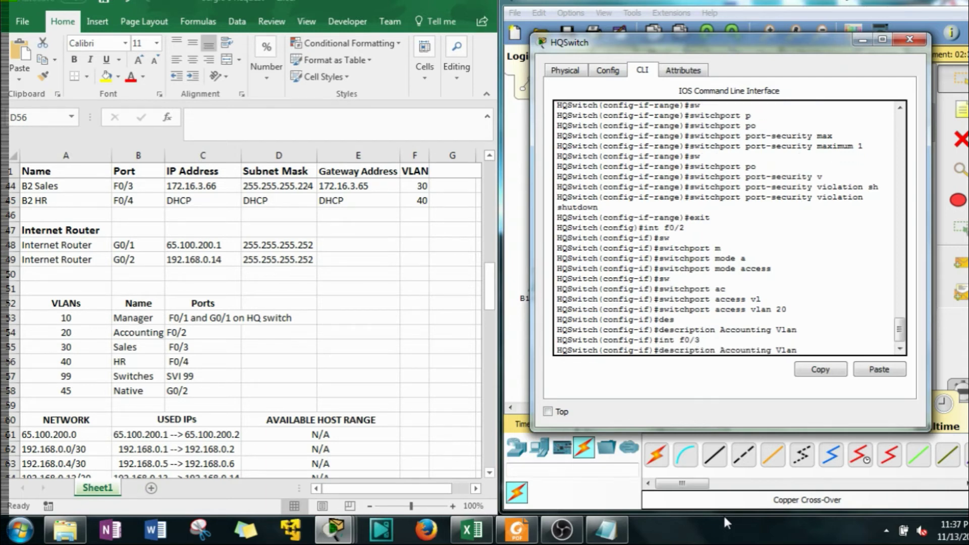
key(BackSpace)
key(BackSpace)
text(3)
key(BackSpace)
key(Return)
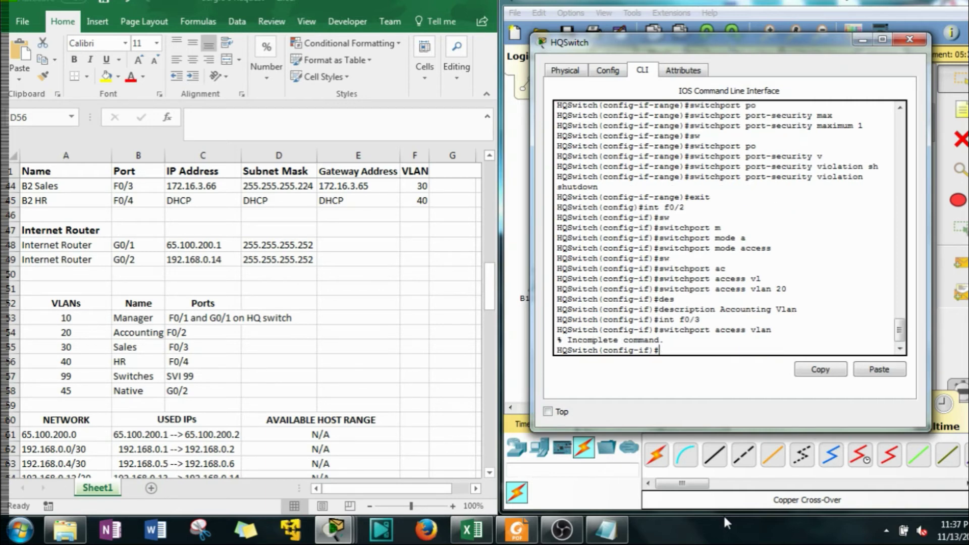
key(Up)
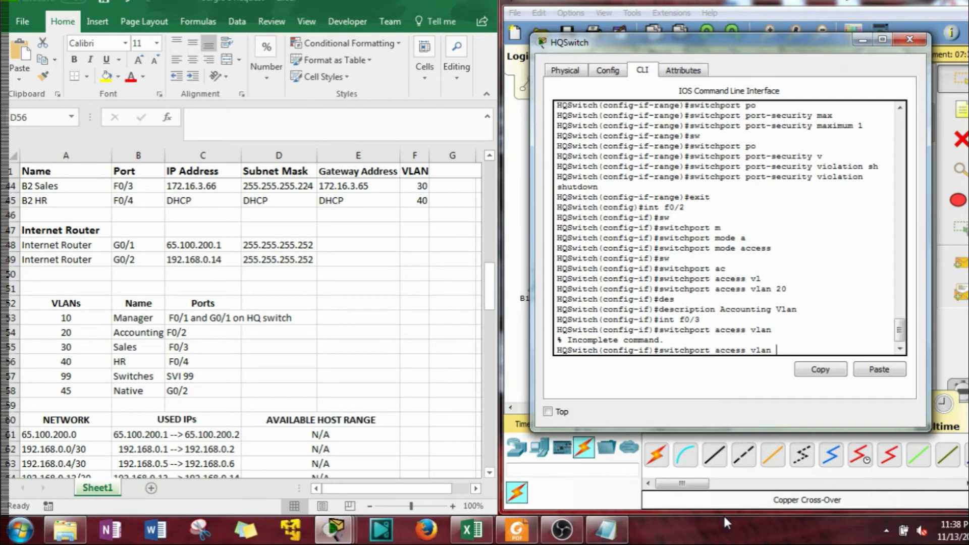
key(Up)
key(Up)
key(Up)
key(Up)
key(Up)
key(Return)
key(Up)
key(Up)
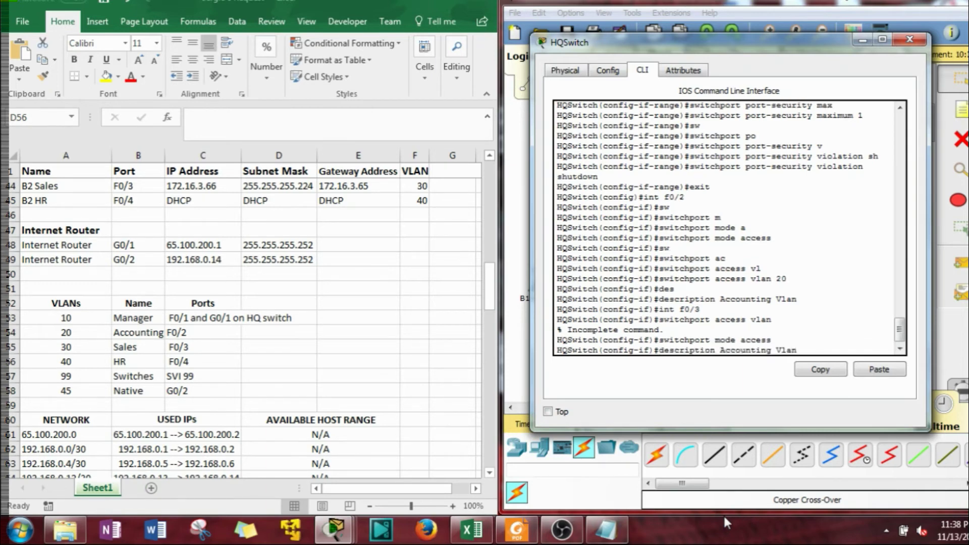
key(Up)
key(BackSpace)
key(BackSpace)
text(30)
key(Return)
Describe F0/3 as 'Sales Vlan'
key(Up)
key(BackSpace)
key(BackSpace)
key(Up)
key(Up)
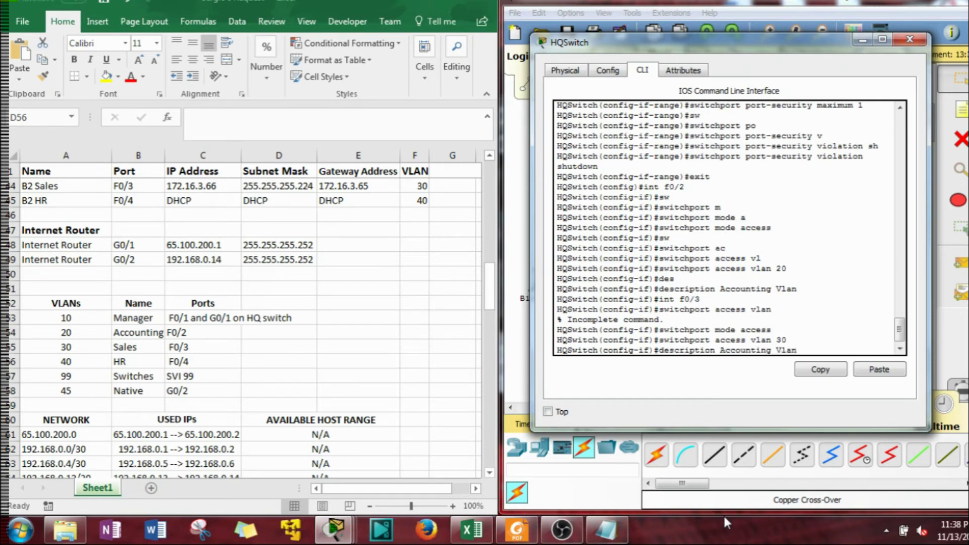
key(Left)
key(Left)
key(BackSpace)
key(BackSpace)
key(BackSpace)
key(BackSpace)
key(BackSpace)
key(BackSpace)
key(BackSpace)
key(BackSpace)
key(BackSpace)
key(BackSpace)
text(Sales)
key(Return)
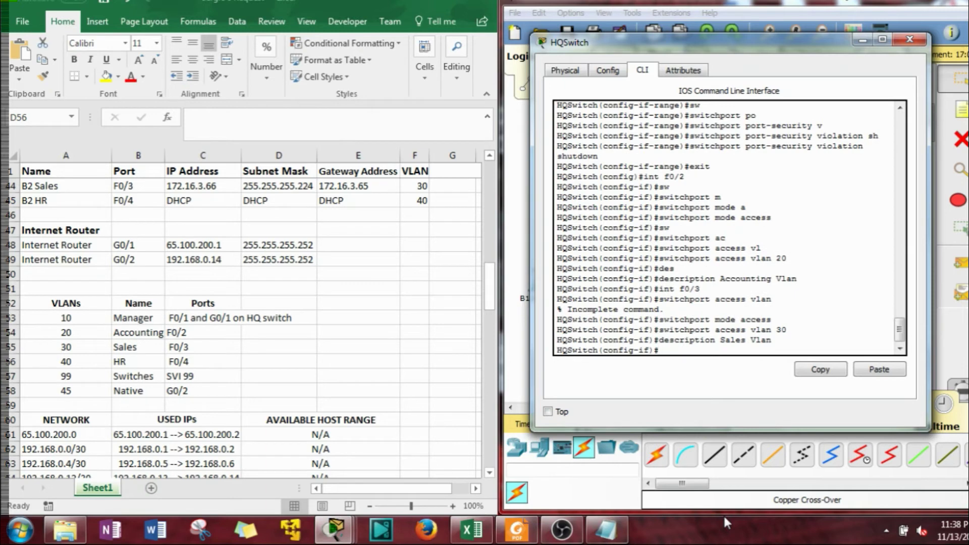
Make F0/4 an access port assigned to VLAN 40
key(Up)
key(Up)
key(Up)
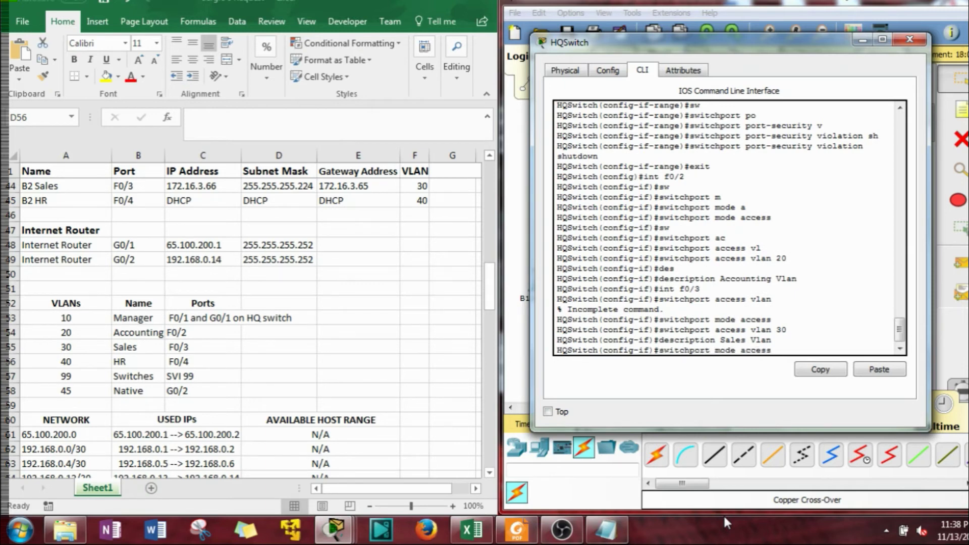
key(Up)
key(Up)
key(BackSpace)
text(4)
key(Return)
key(Up)
key(Up)
key(Up)
key(Up)
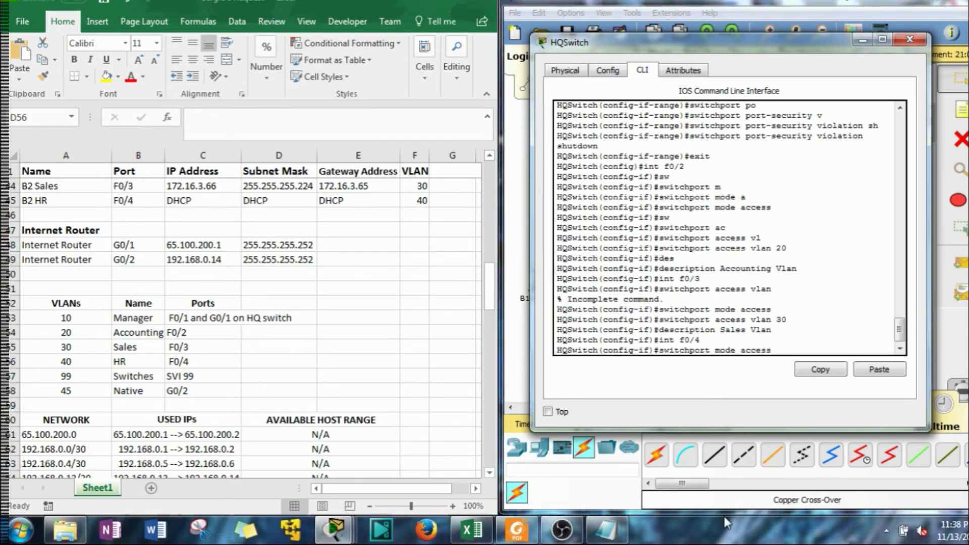
key(Return)
Describe F0/4 as 'HR Vlan'
key(Up)
key(Up)
key(Up)
key(Up)
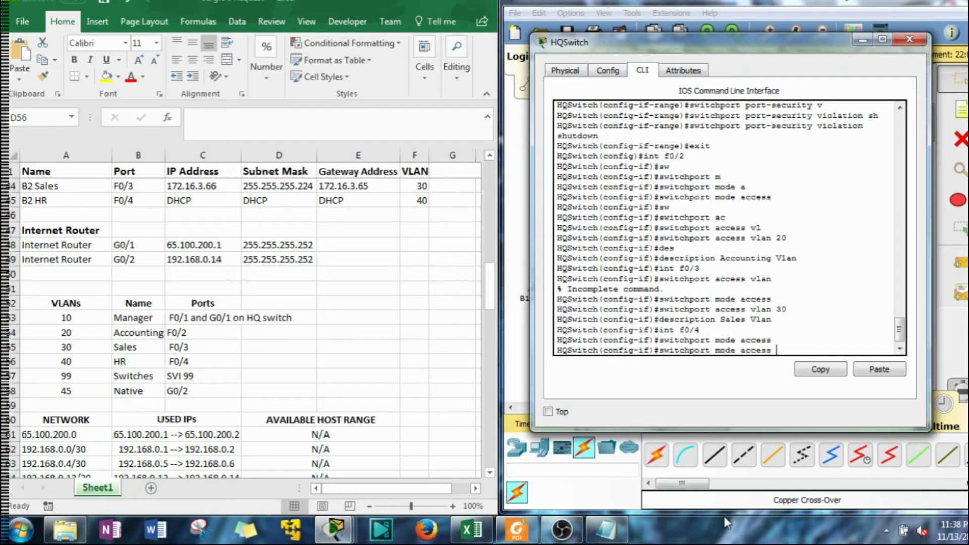
key(BackSpace)
key(BackSpace)
text(40)
key(Return)
key(Up)
key(Up)
key(Up)
key(Up)
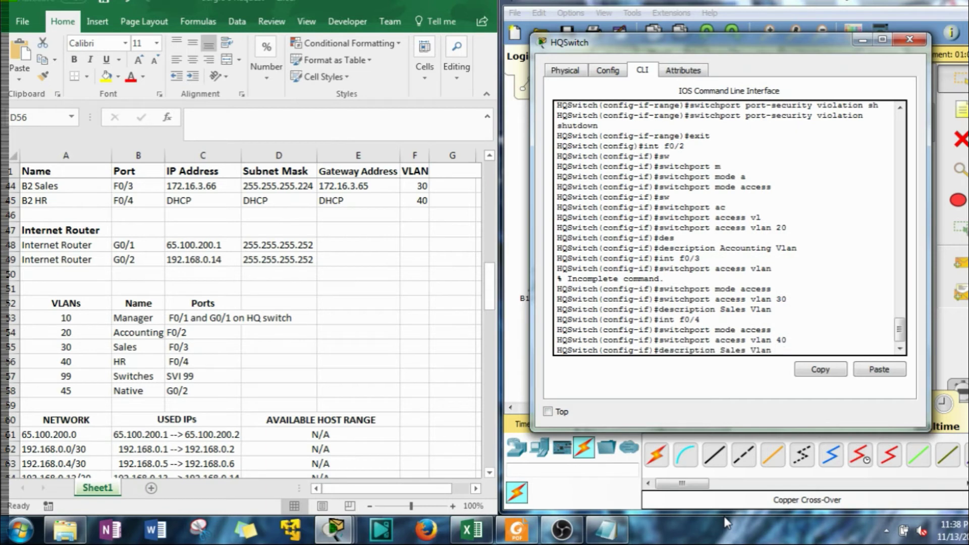
key(Left)
key(Left)
key(Left)
key(Left)
key(Left)
key(BackSpace)
key(BackSpace)
key(BackSpace)
key(BackSpace)
key(BackSpace)
text(HR)
key(Return)
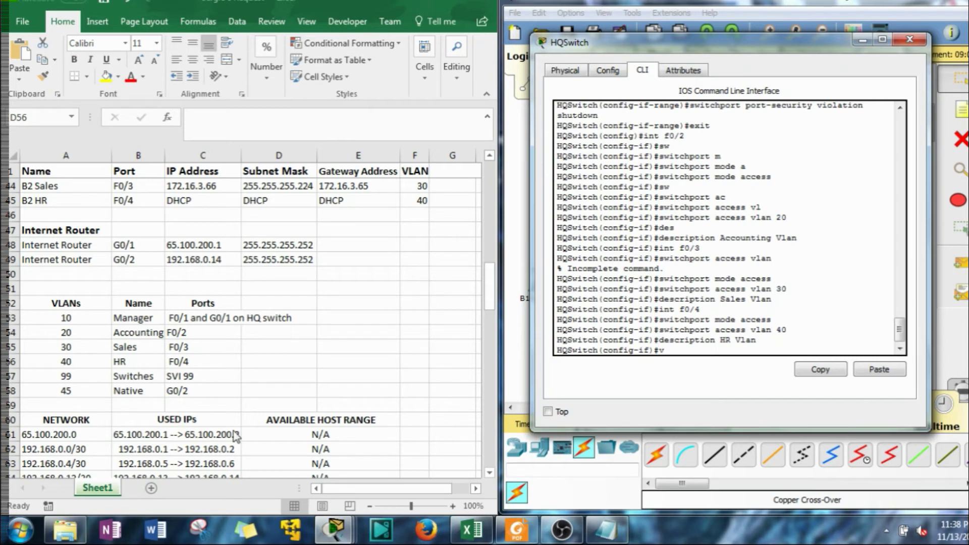
Put interface G0/2 into switchport trunk mode
key(BackSpace)
text(int vlan 99)
key(BackSpace)
key(BackSpace)
key(BackSpace)
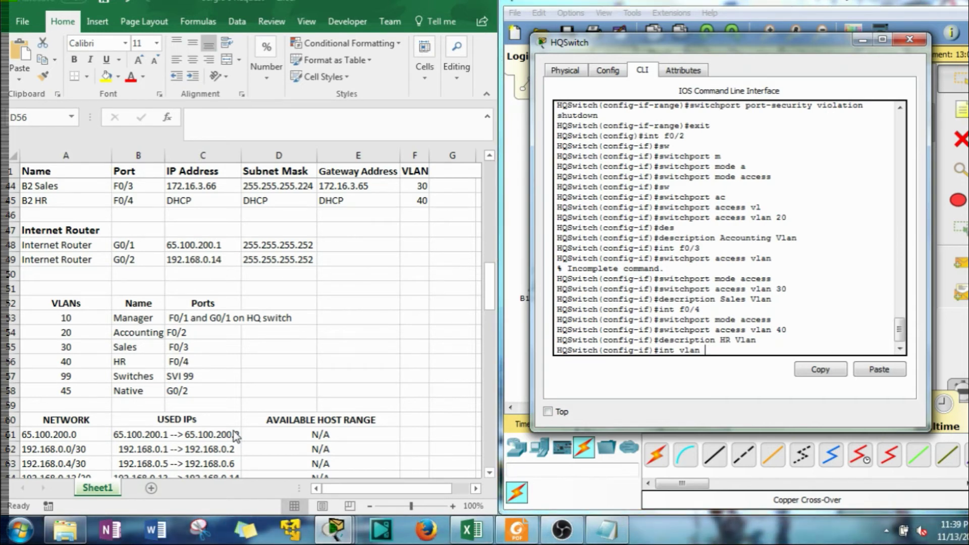
key(BackSpace)
key(BackSpace)
key(BackSpace)
key(BackSpace)
text(g0)
key(BackSpace)
text(/2)
key(Return)
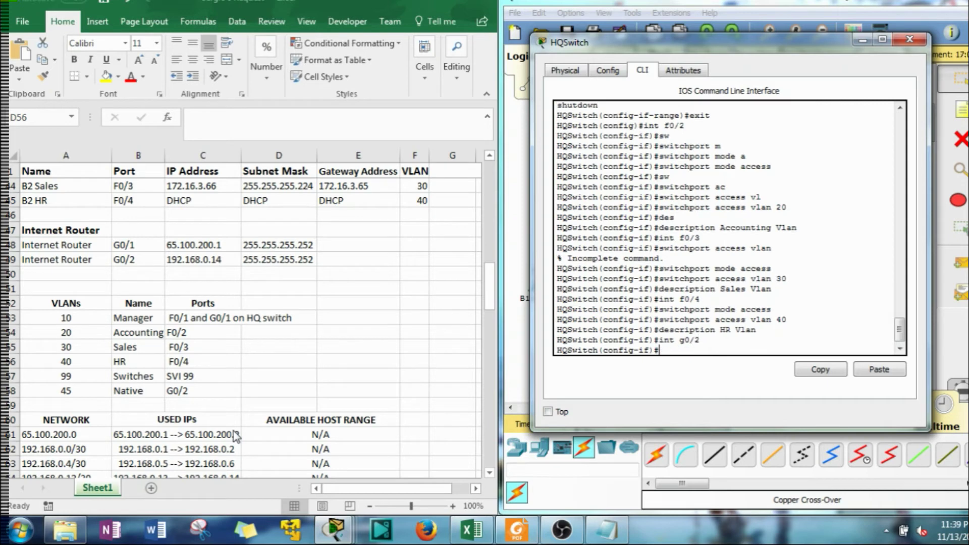
text(sw)
key(Tab)
text(m)
key(Tab)
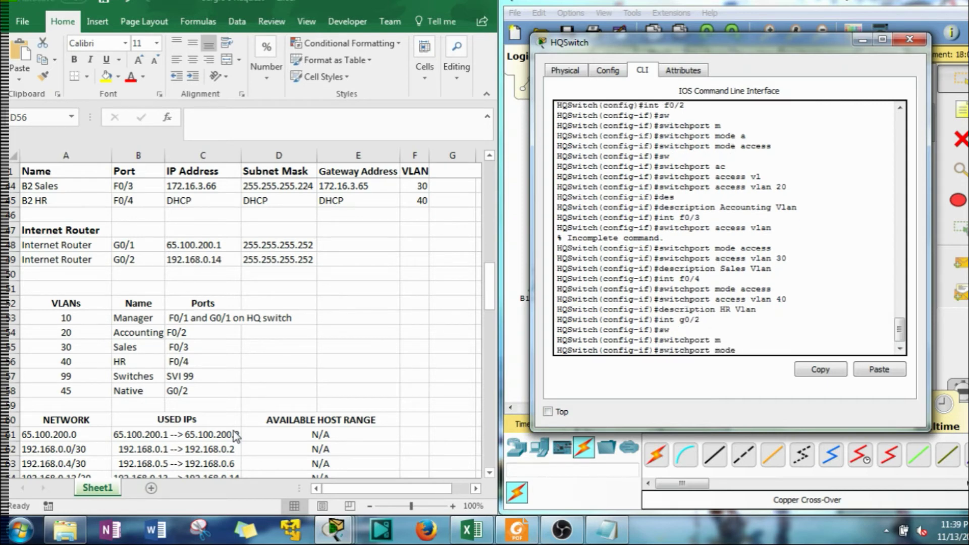
text(tr)
key(Tab)
key(Return)
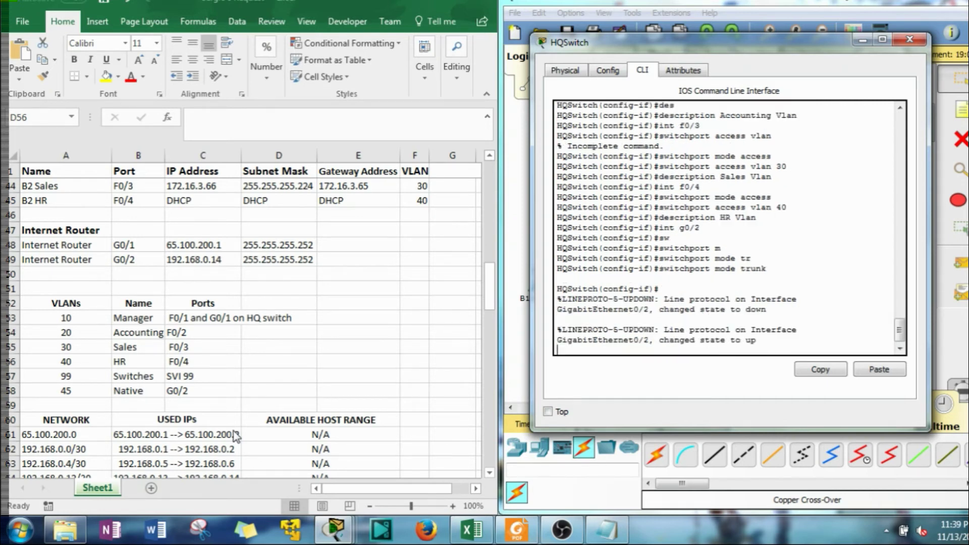
key(Return)
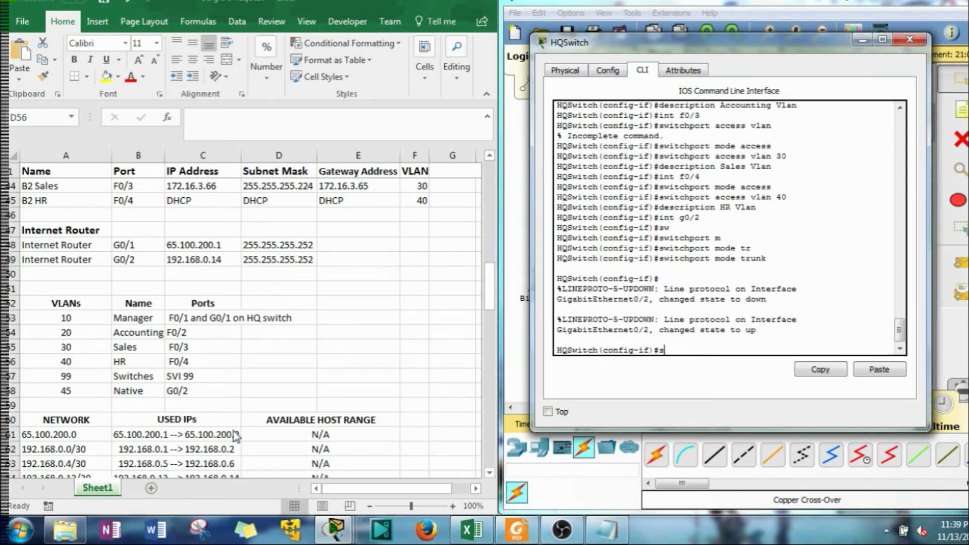
Set the G0/2 trunk's native VLAN to 45
text(sw)
key(Tab)
text(tr)
key(Tab)
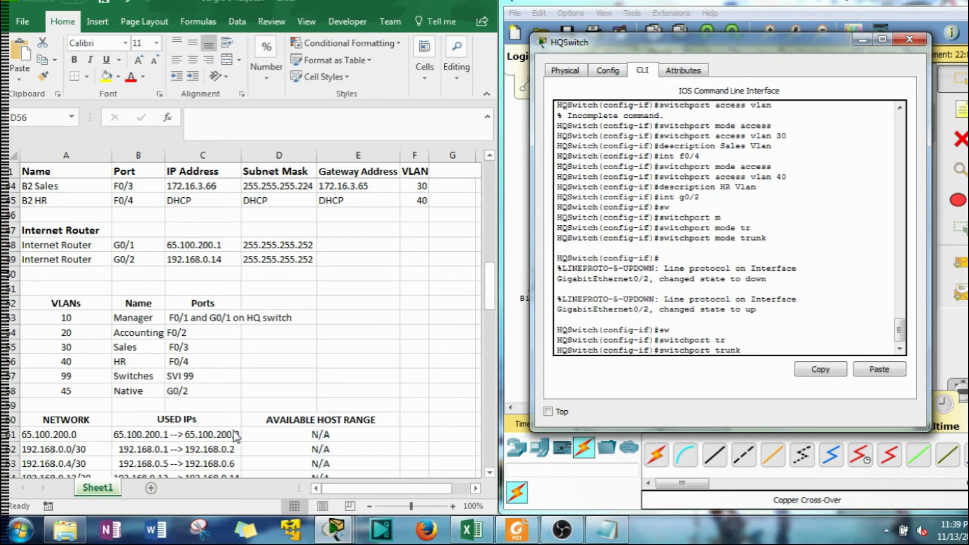
text(n)
key(Tab)
text(v)
key(Tab)
text(45)
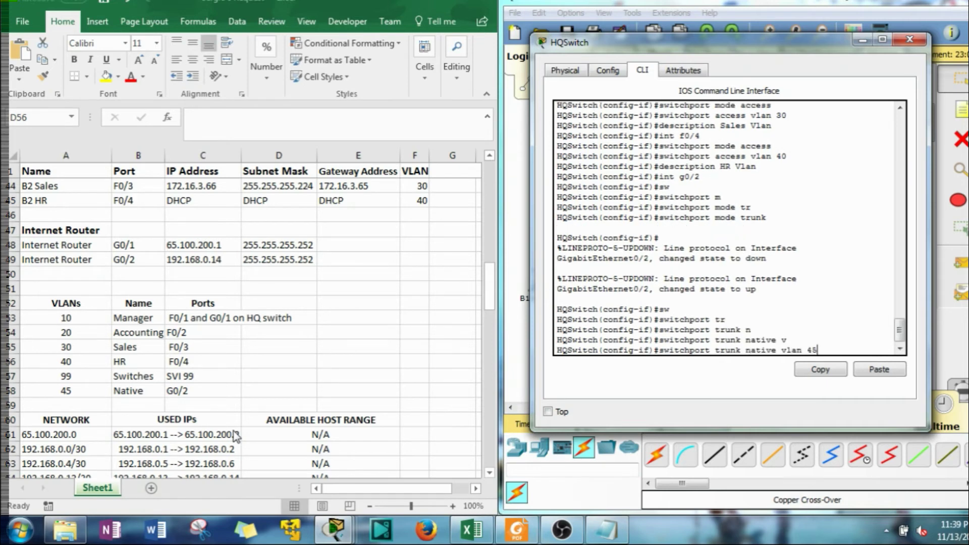
key(Return)
Give G0/2 the description 'Native Vlan'
text(des)
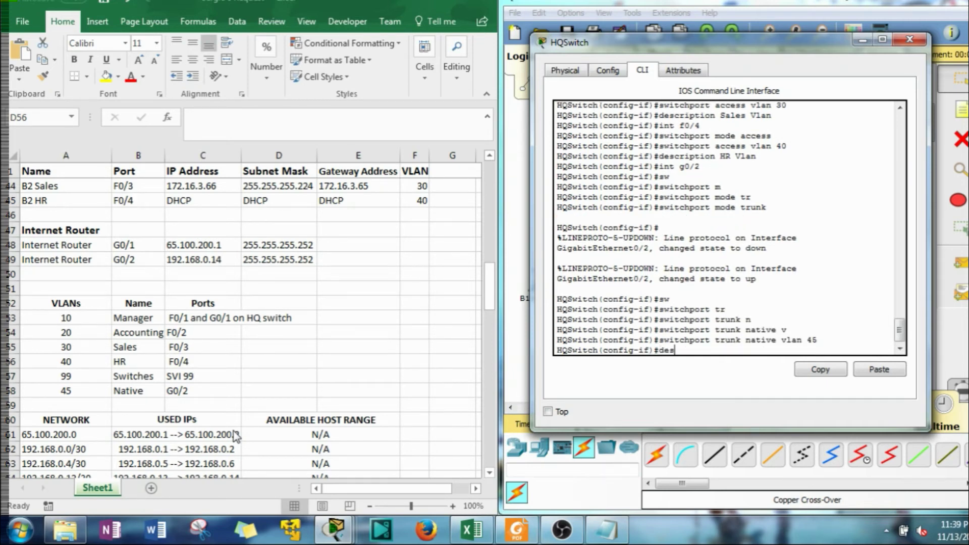
key(Tab)
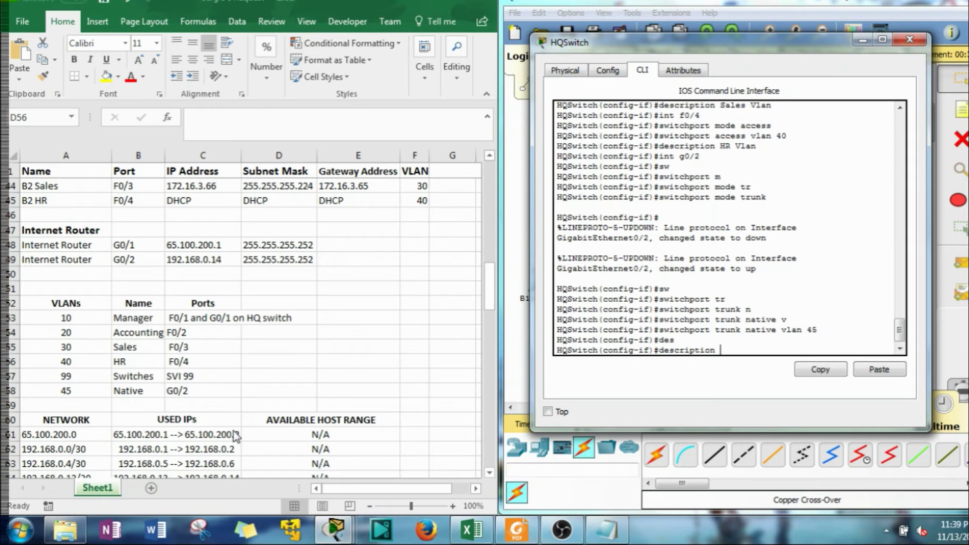
text(NAT)
key(BackSpace)
key(BackSpace)
text(at)
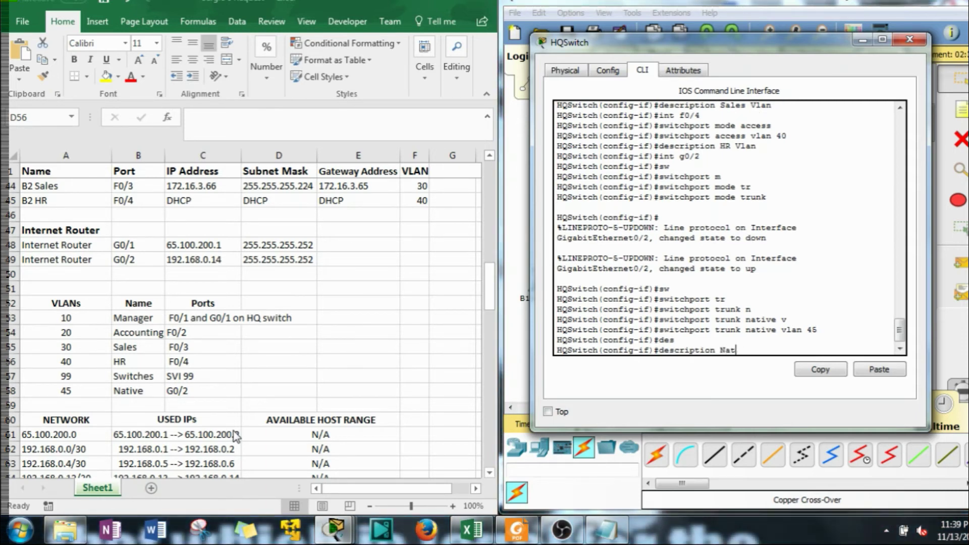
text(ive Vlan)
key(Return)
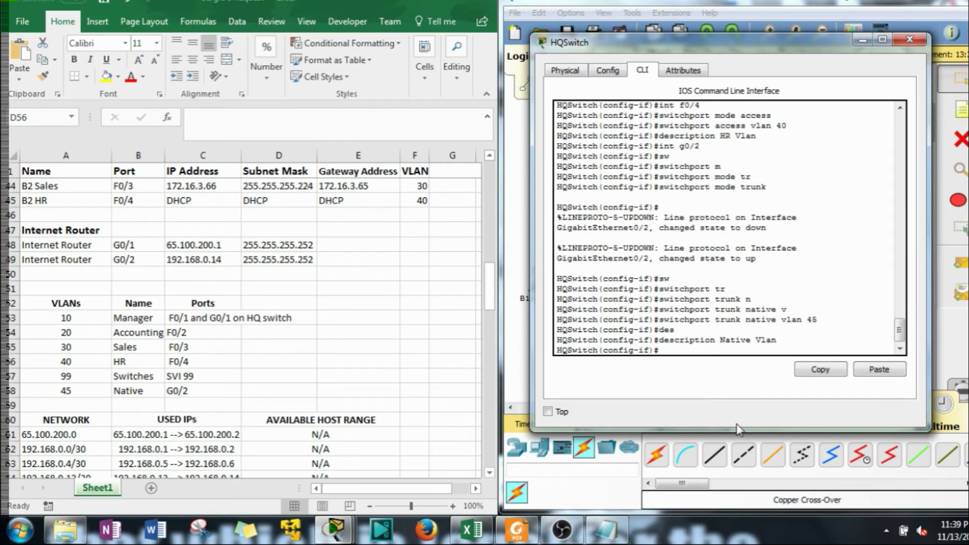
Select the interface range f0/5-24 and issue shutdown on all of them
text(int range f0/5-24)
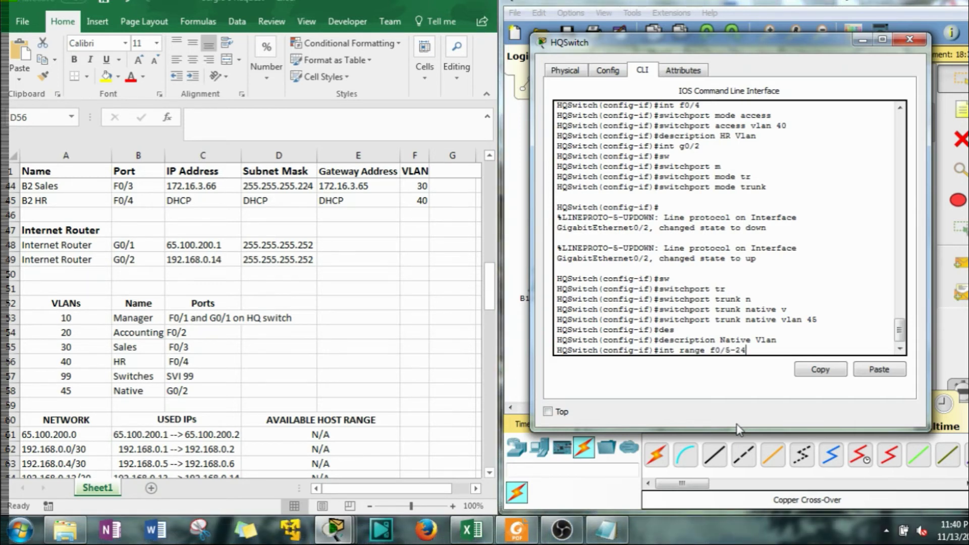
key(Return)
text(shut)
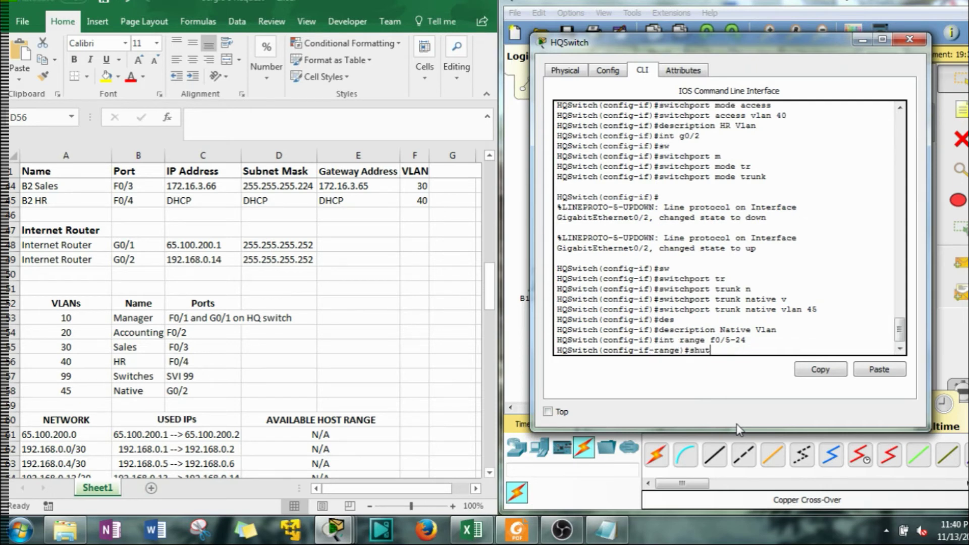
key(Return)
key(Return)
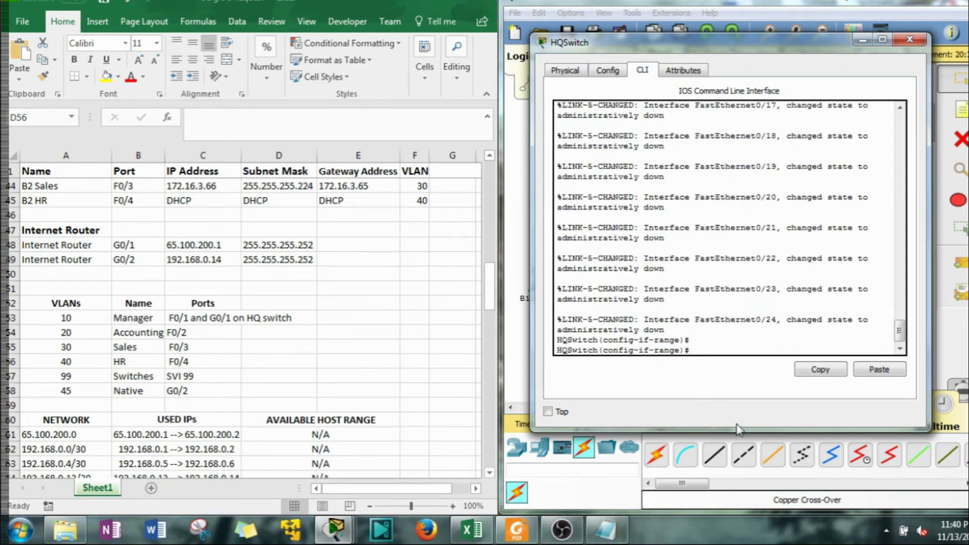
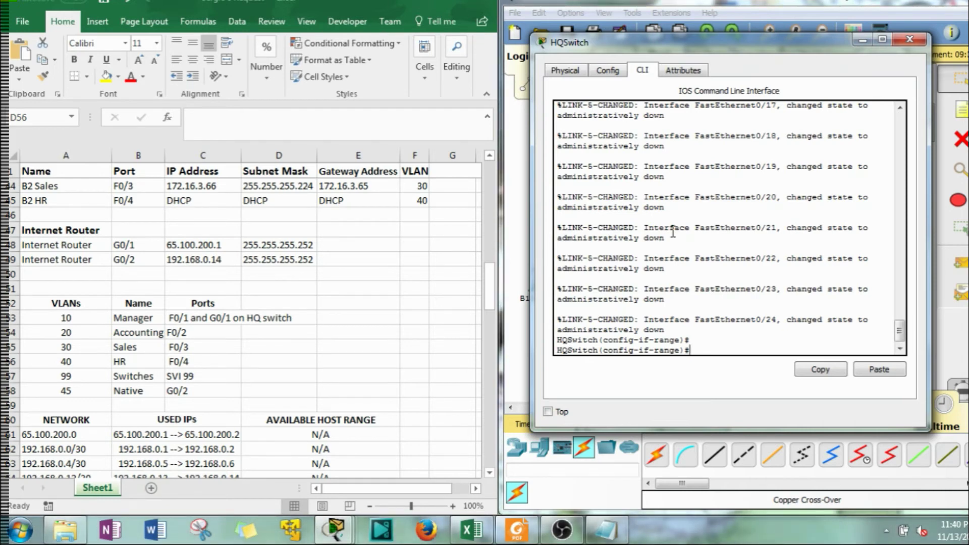
Enter interface configuration for VLAN 99 with 'int vlan 99'
text(int vlan 99)
key(Return)
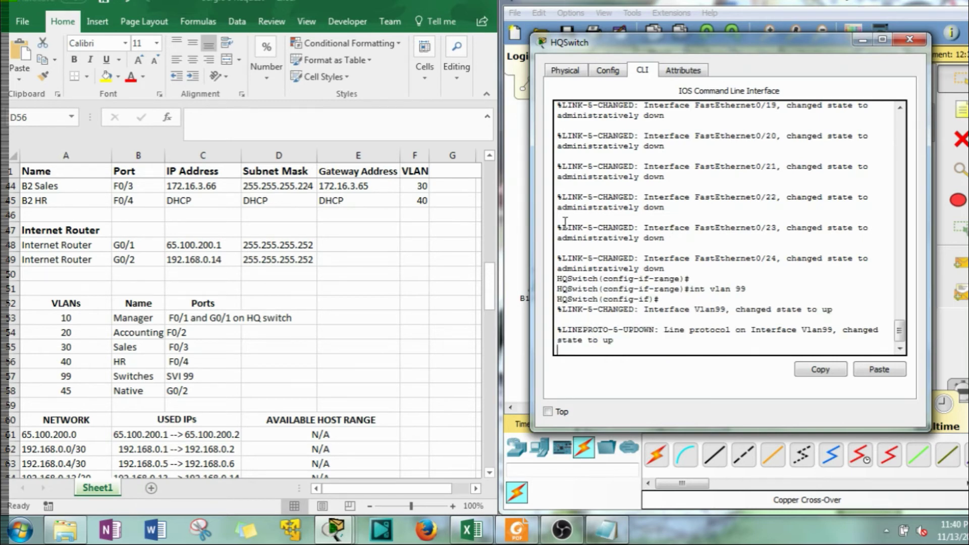
Assign interface Vlan99 the address 172.16.1.162 255.255.255.224
scroll(400, 300, up, 4)
scroll(400, 300, up, 5)
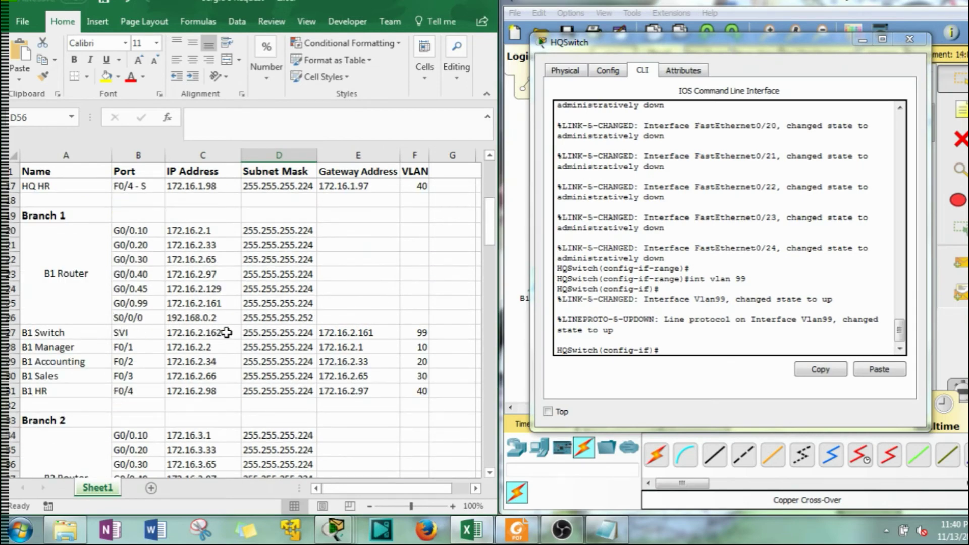
click(671, 361)
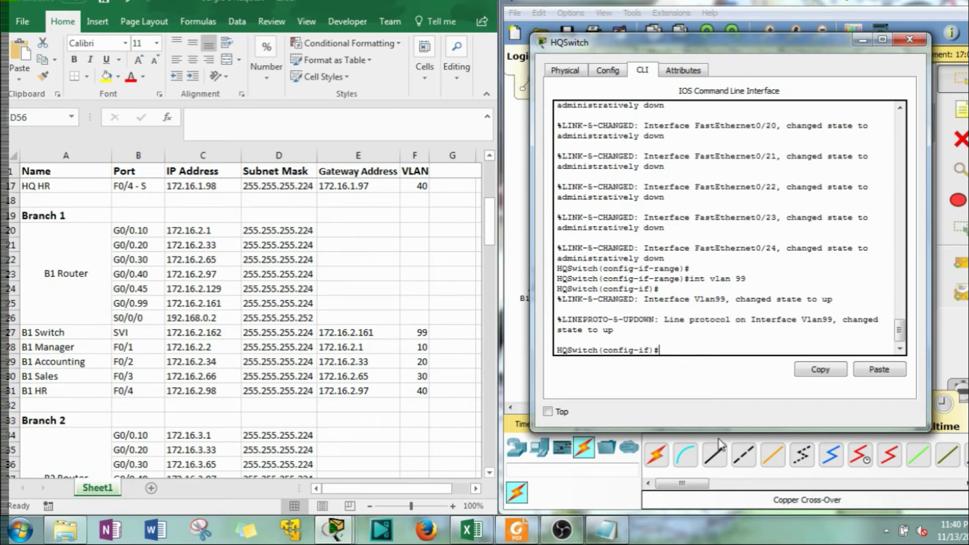
text(ip add)
key(Tab)
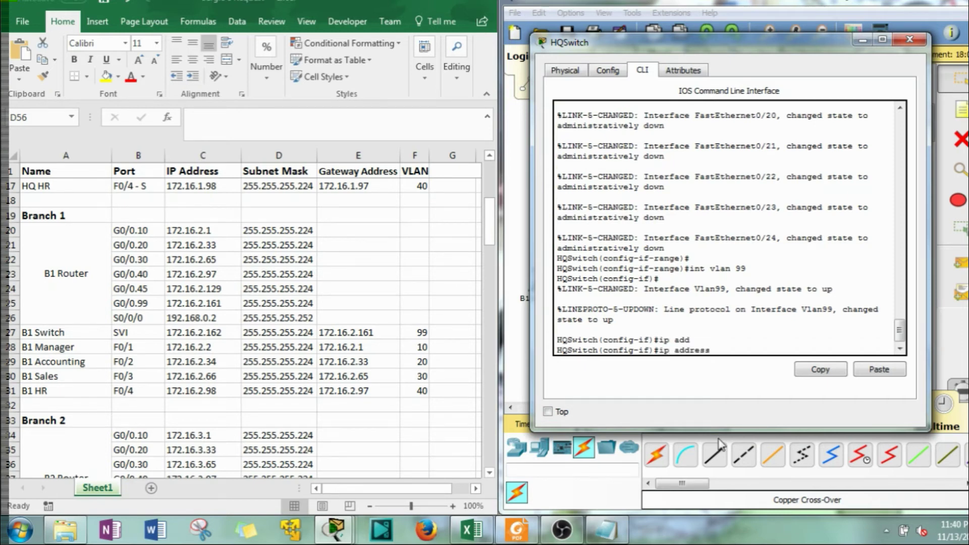
text(172.16.)
click(239, 321)
scroll(236, 316, up, 5)
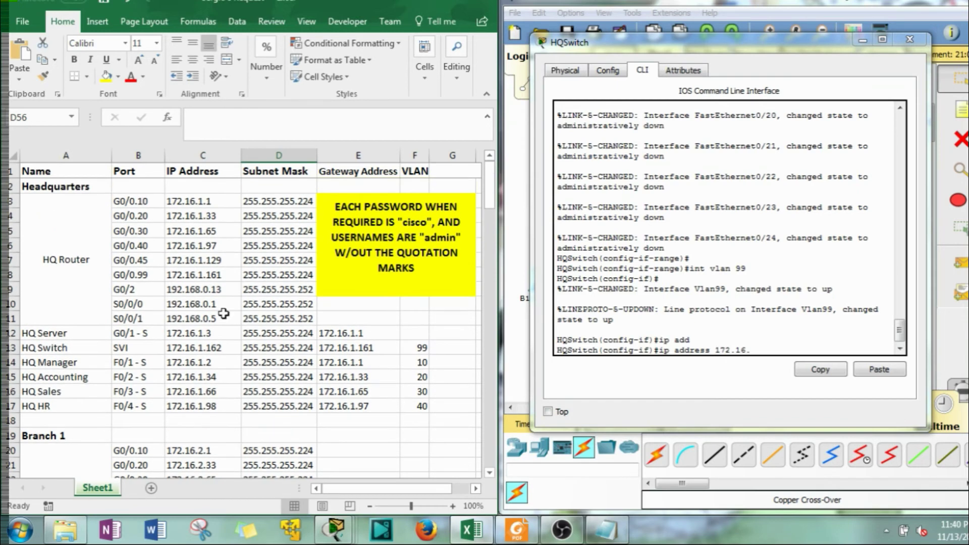
click(767, 348)
text(1.1)
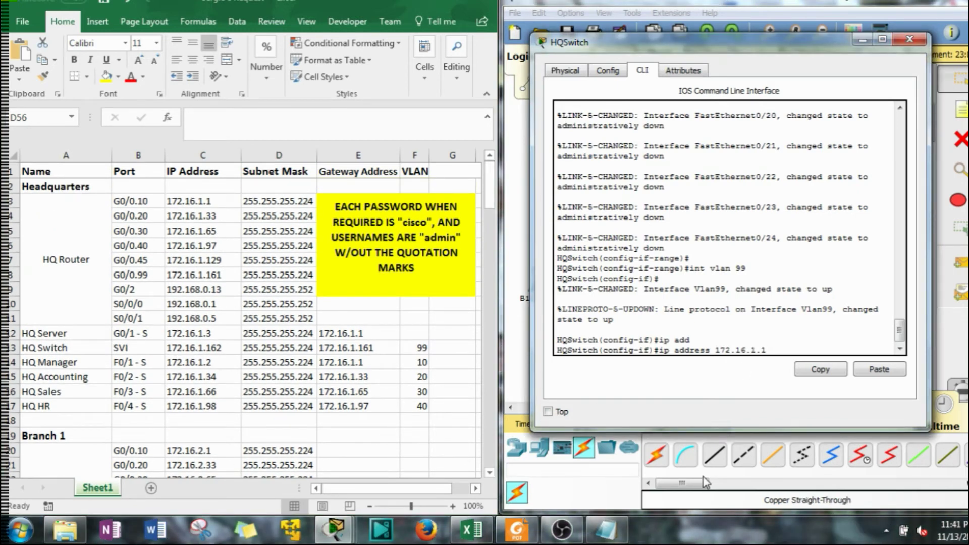
text(62 255.255.255.224)
key(Return)
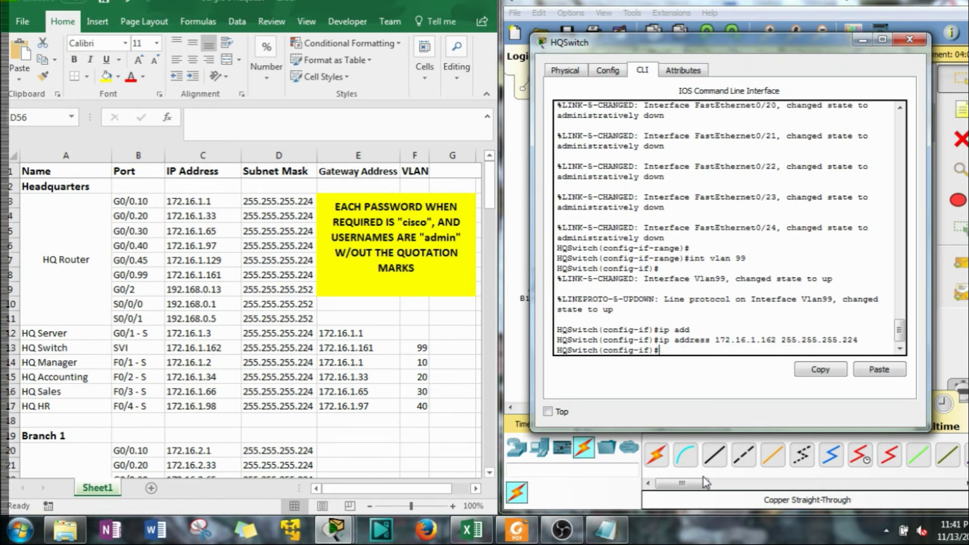
Describe Vlan99 as 'Switch Management Line', enable it with no shut, and exit
text(des)
key(Tab)
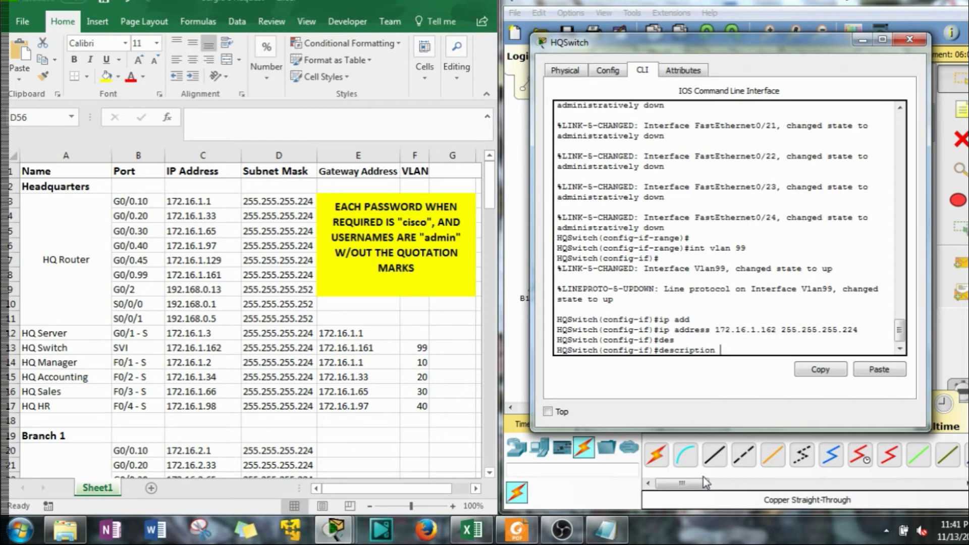
text(Switch Management Line)
key(Return)
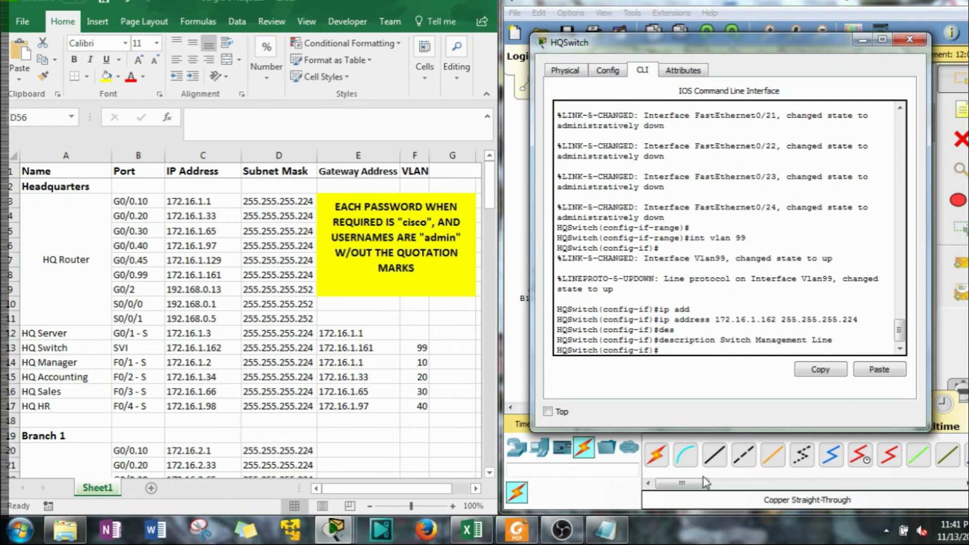
text(no shut)
key(Return)
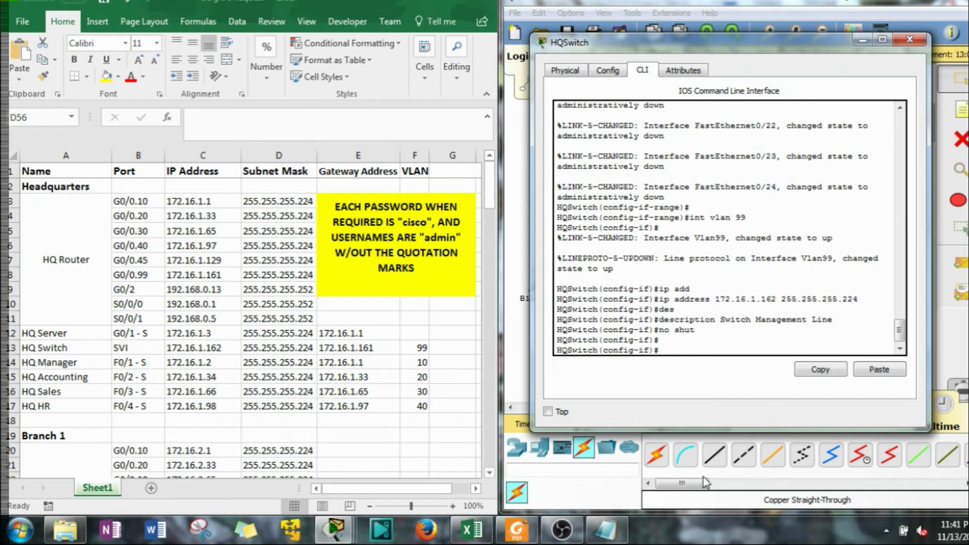
text(?)
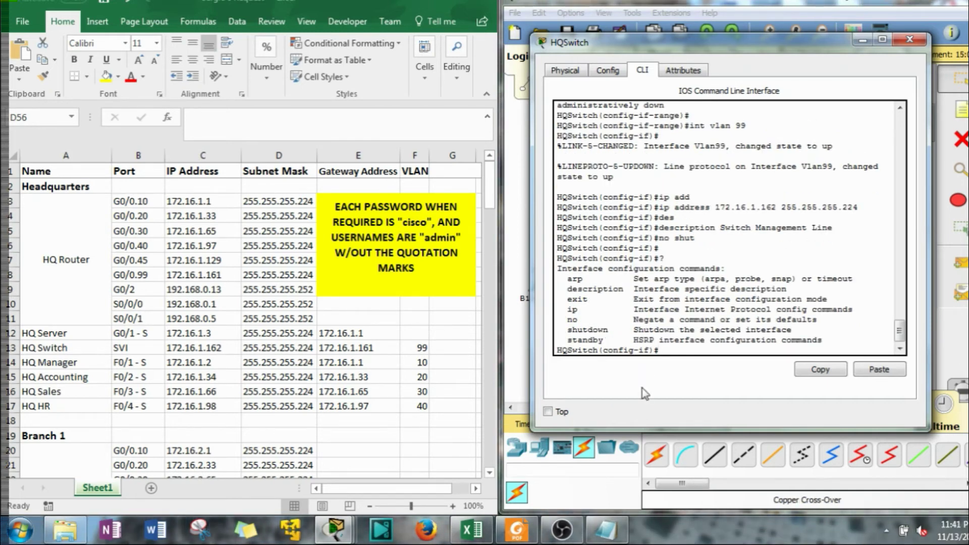
text(exit)
key(Return)
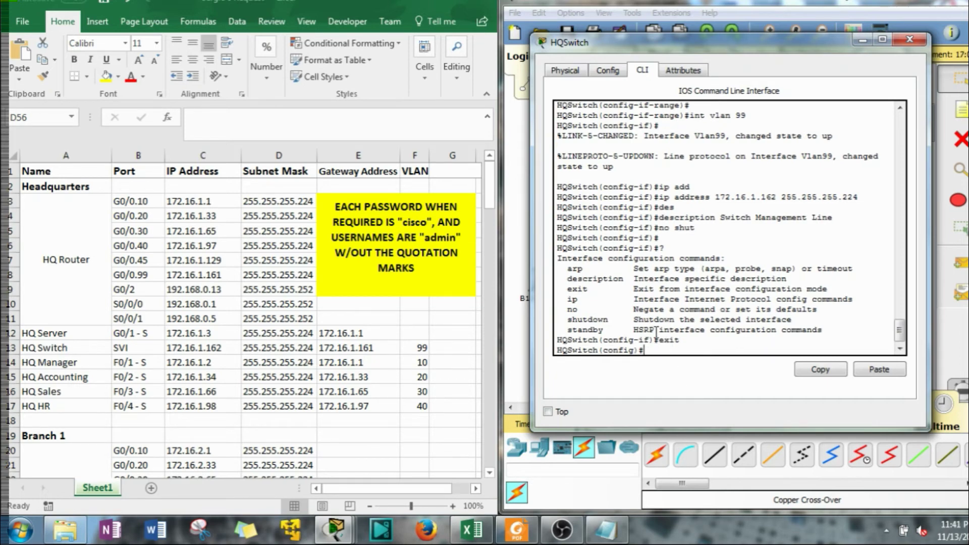
Configure the banner motd with the text 'Authorized Access Only'
text(ban)
key(Tab)
text(motc)
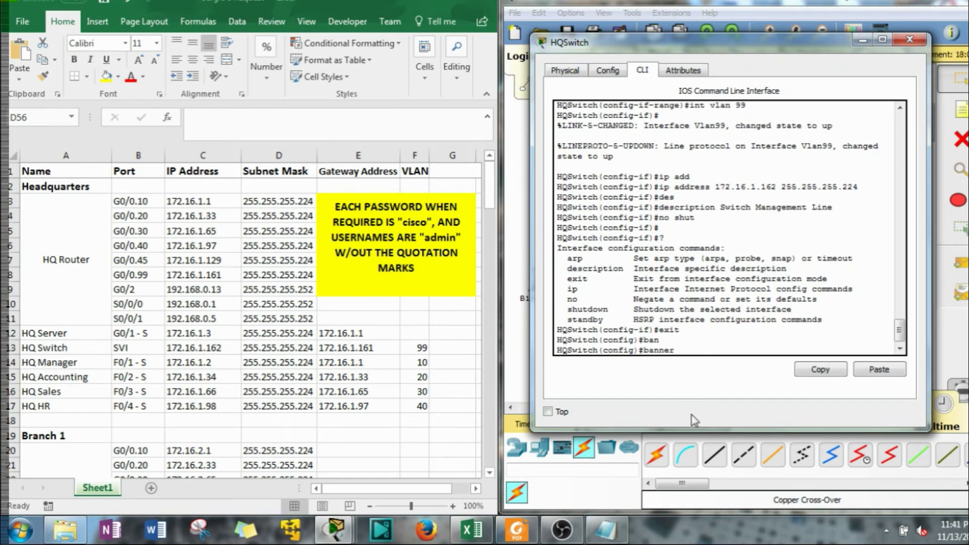
key(Tab)
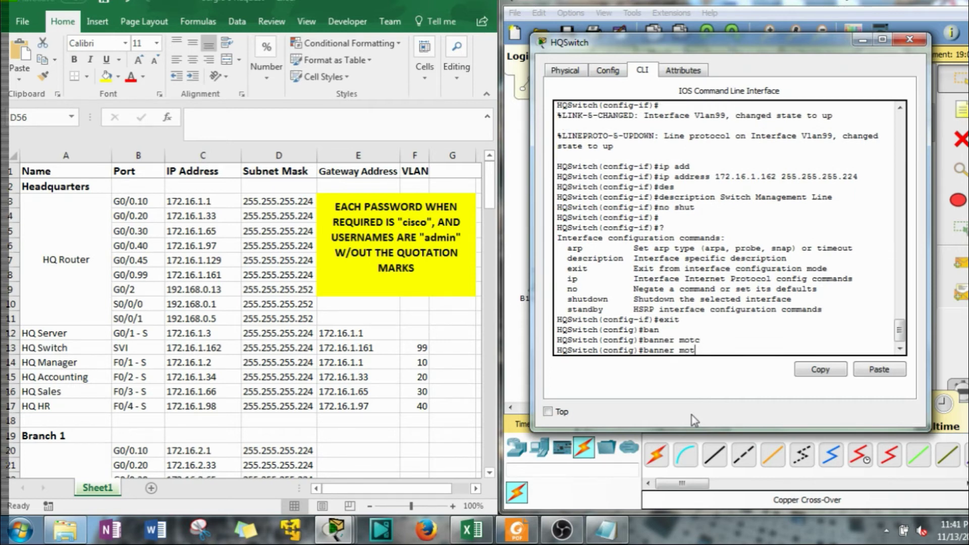
text(d)
key(Tab)
text(##)
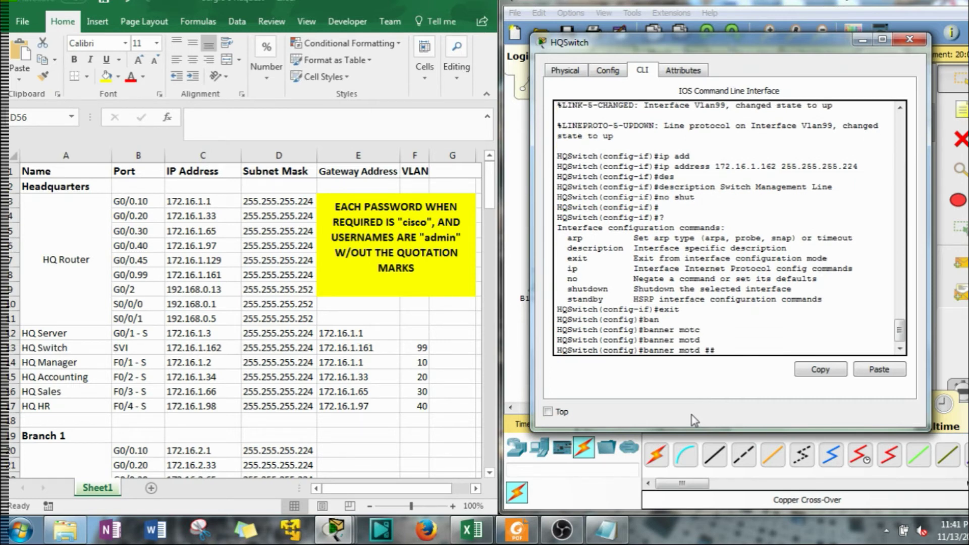
text(Access )
text(L)
key(BackSpace)
key(Left)
key(Left)
key(Left)
key(Left)
key(Left)
key(Left)
key(Left)
text(Authorized)
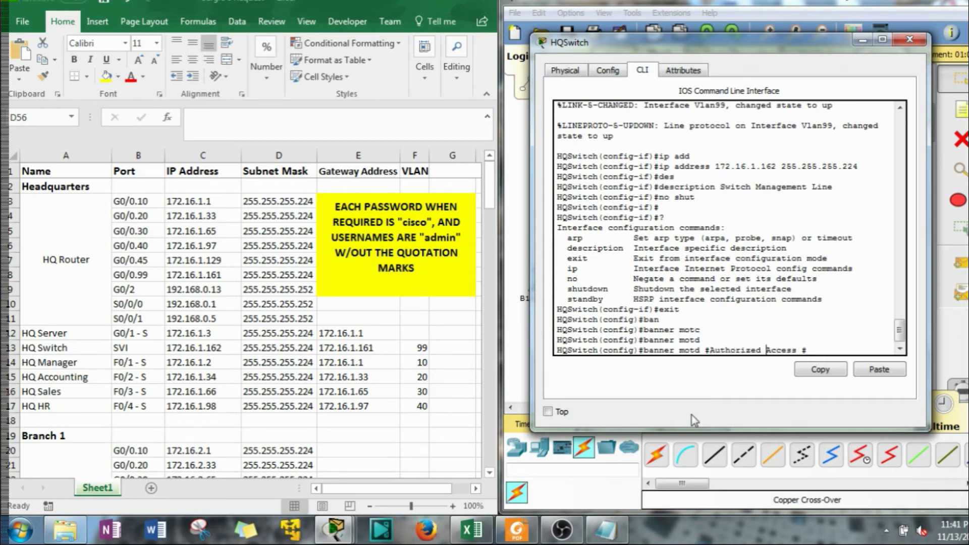
key(Right)
key(Right)
key(Right)
text(Onlu)
key(Return)
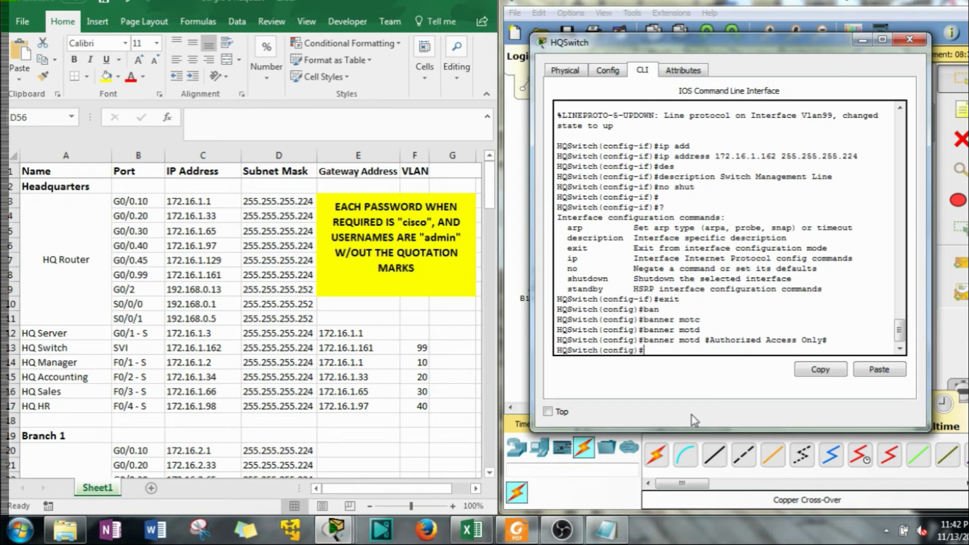
Create standard access list 1 with the remark 'Only managers are allowed to access this device.'
text(ip acc)
key(Tab)
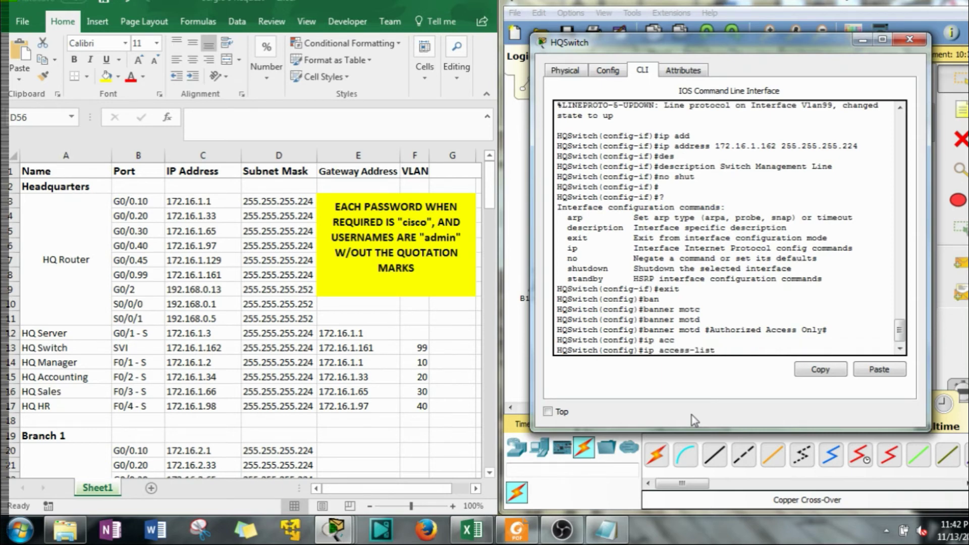
text(s)
key(Tab)
text(1)
key(Return)
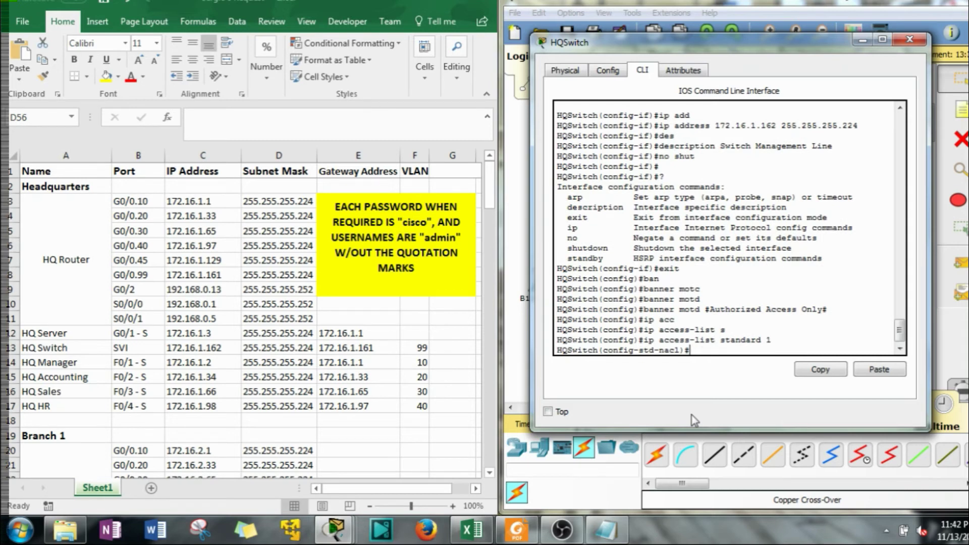
text(re)
key(Tab)
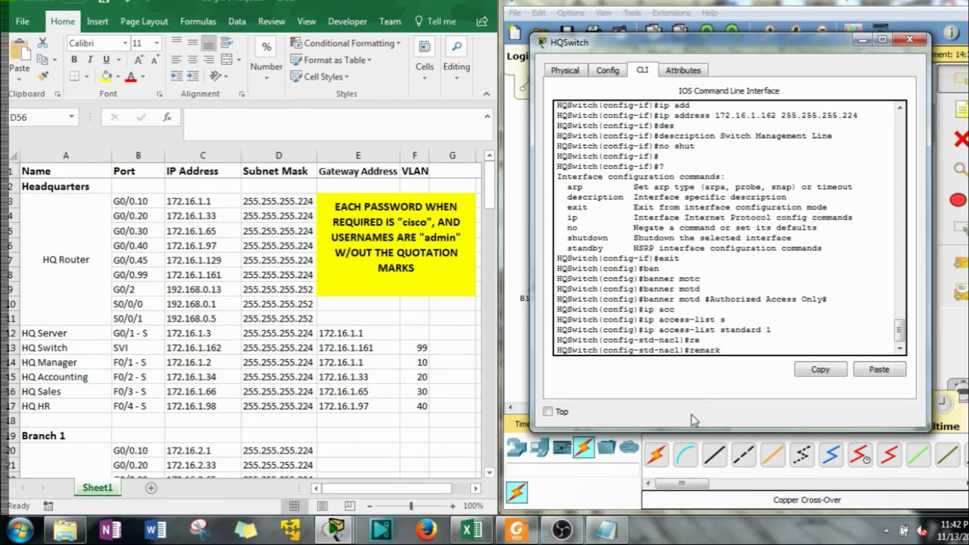
text(Only managers are al)
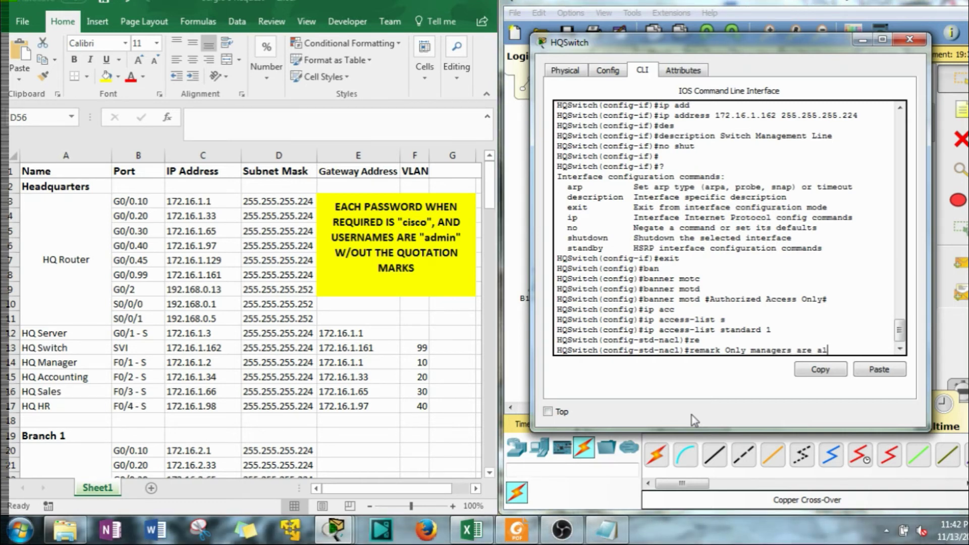
text(lowed to access this)
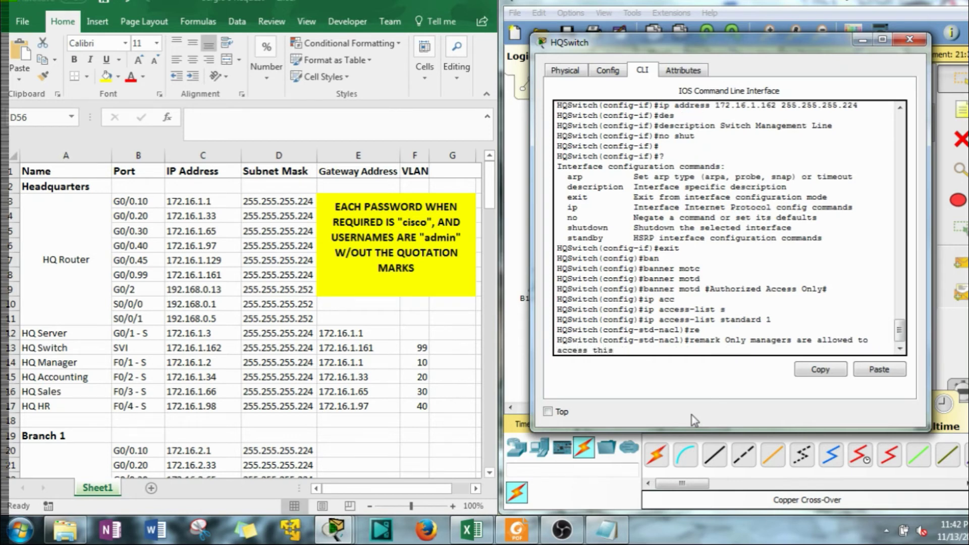
text( swi)
key(BackSpace)
key(BackSpace)
key(BackSpace)
text(device.)
key(Return)
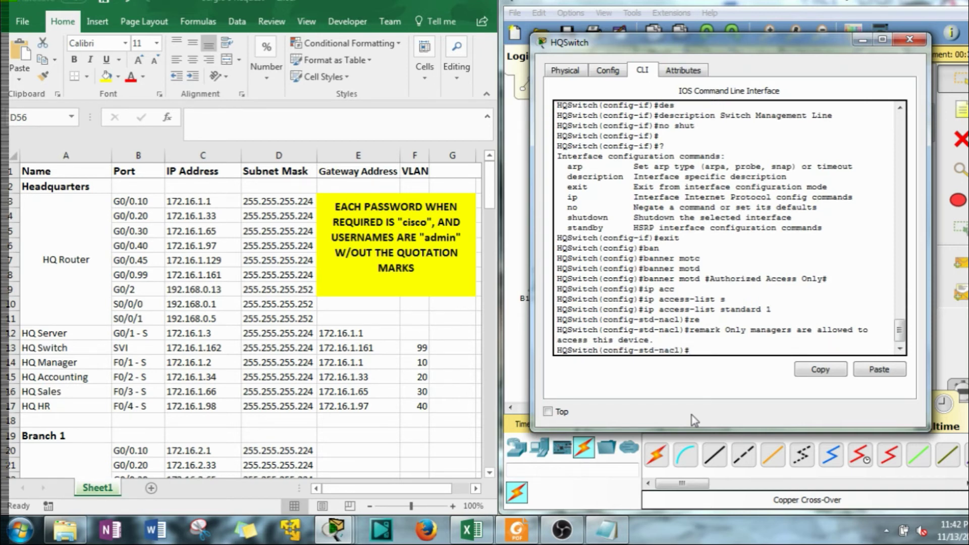
Permit hosts 172.16.1.2, 172.16.2.2 and 172.16.3.2 in access list 1
text(per)
key(Tab)
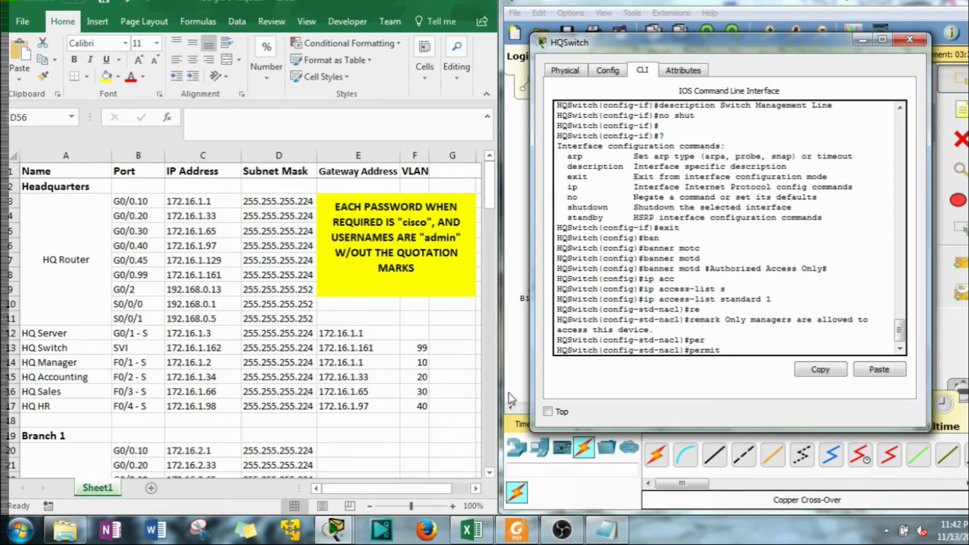
text(hos)
key(Tab)
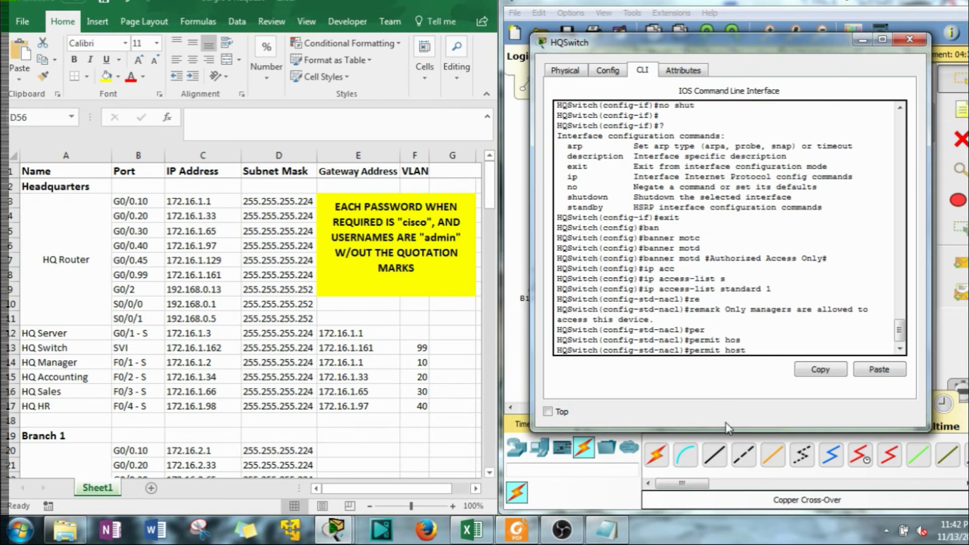
text(172.16.1.2)
key(Return)
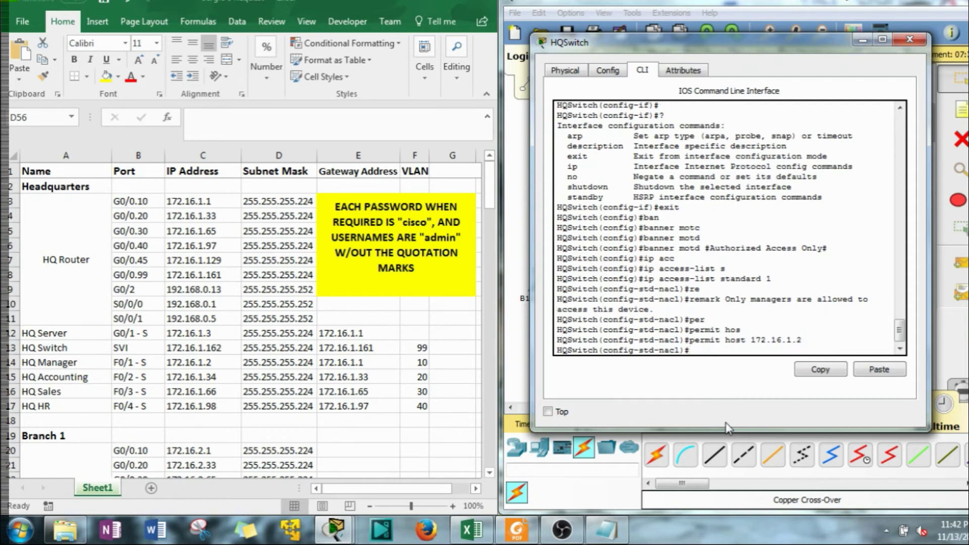
key(Up)
click(312, 379)
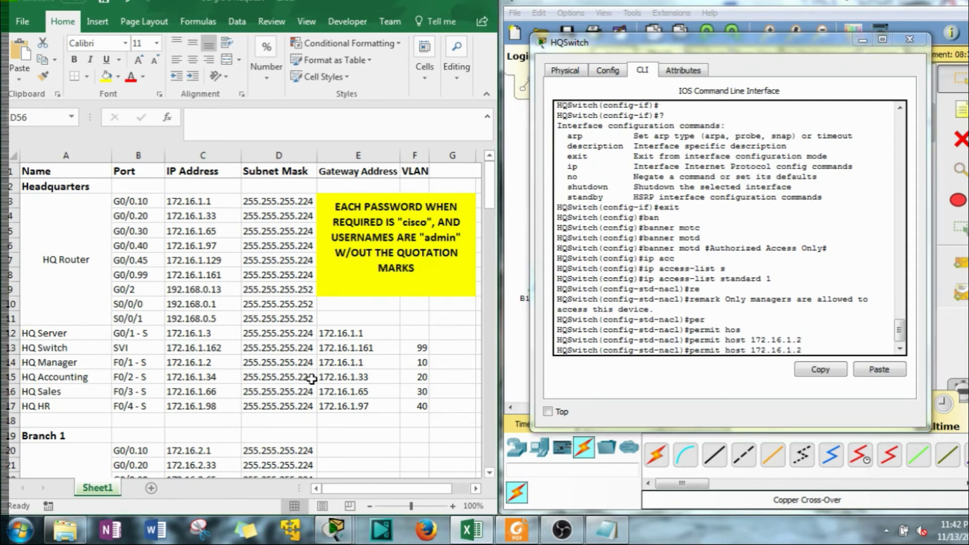
scroll(311, 379, down, 4)
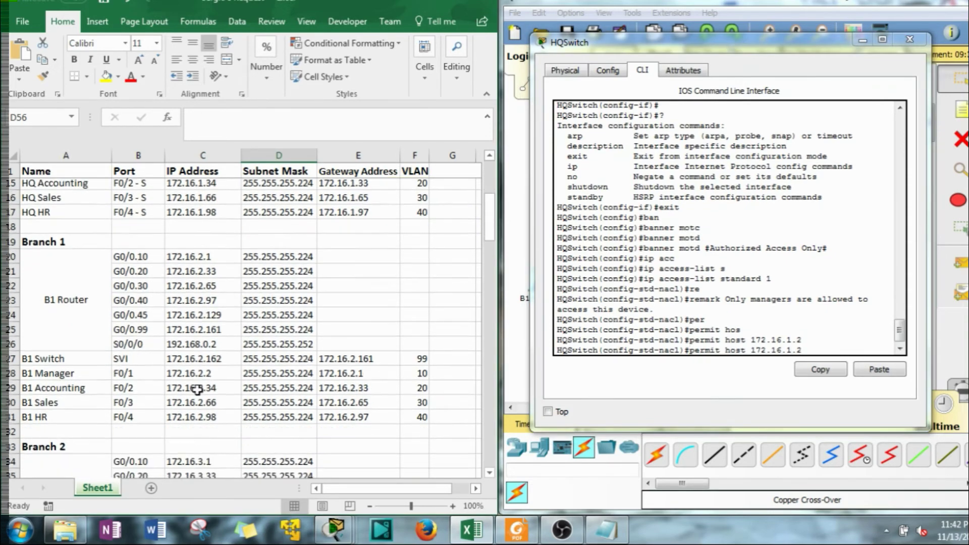
scroll(196, 389, down, 4)
click(829, 406)
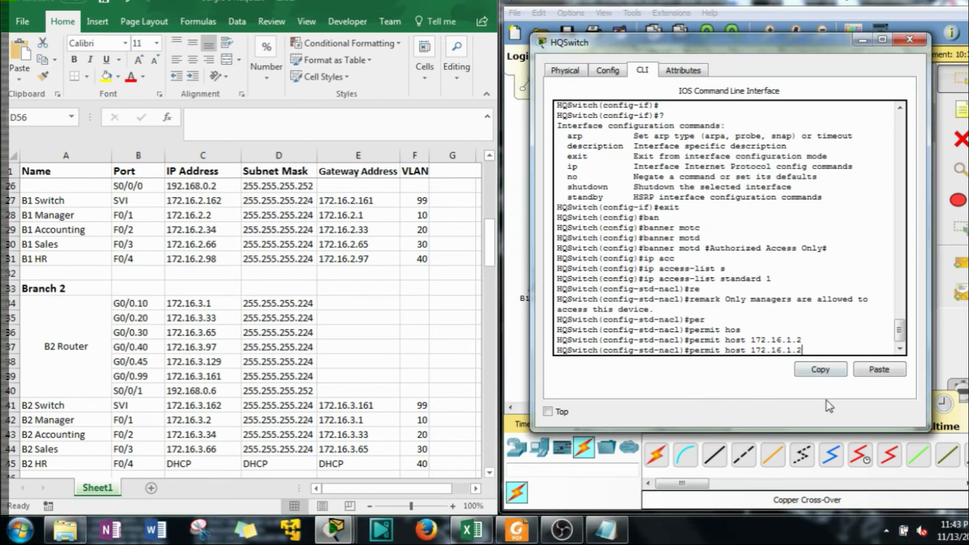
key(Left)
key(Left)
key(BackSpace)
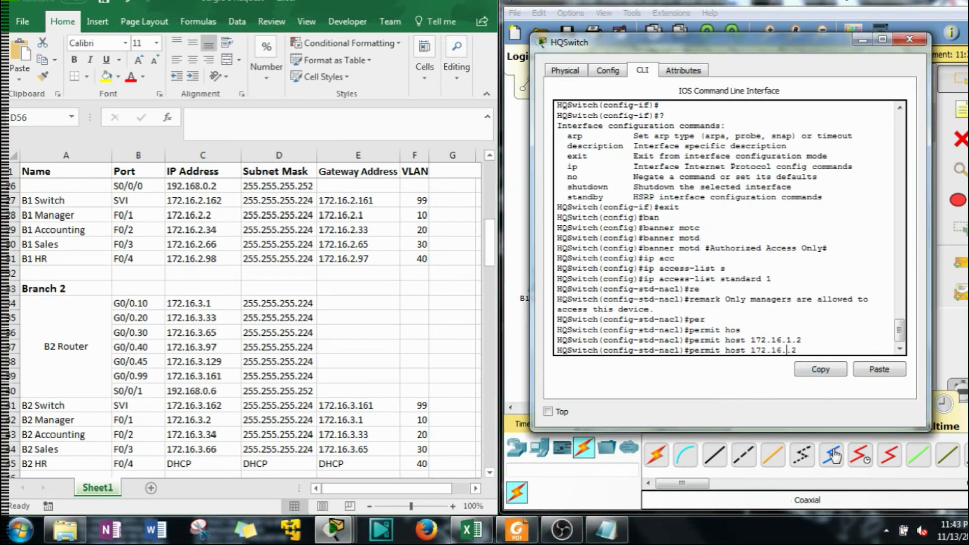
text(2)
key(Return)
key(Up)
key(Left)
key(Left)
key(BackSpace)
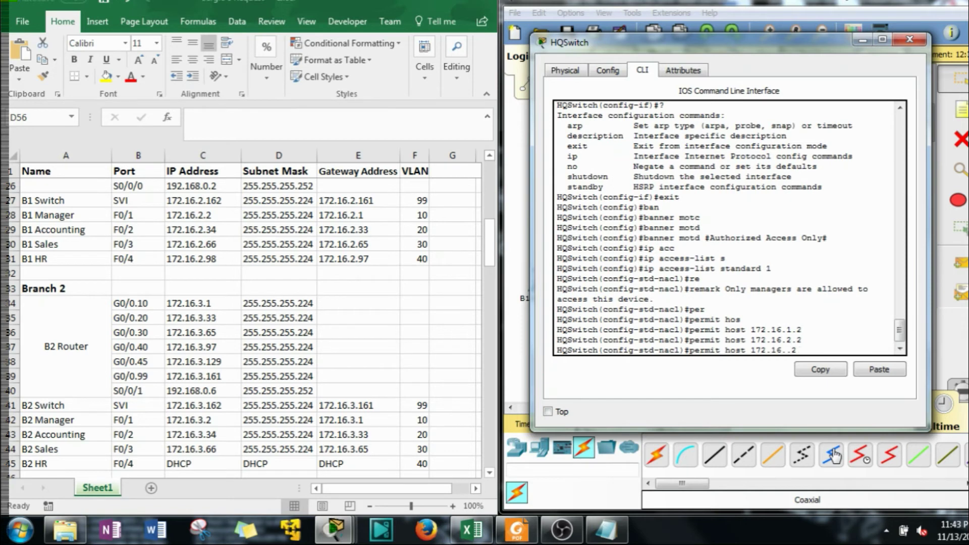
text(3)
key(Return)
Add the remark 'Deny all other traffic' and a deny any rule, then exit
text(re)
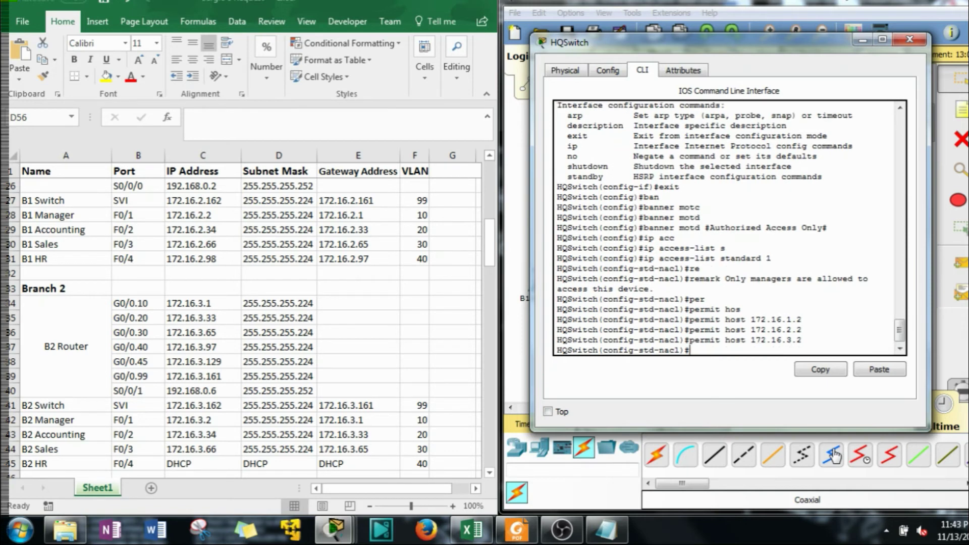
key(Tab)
text(De)
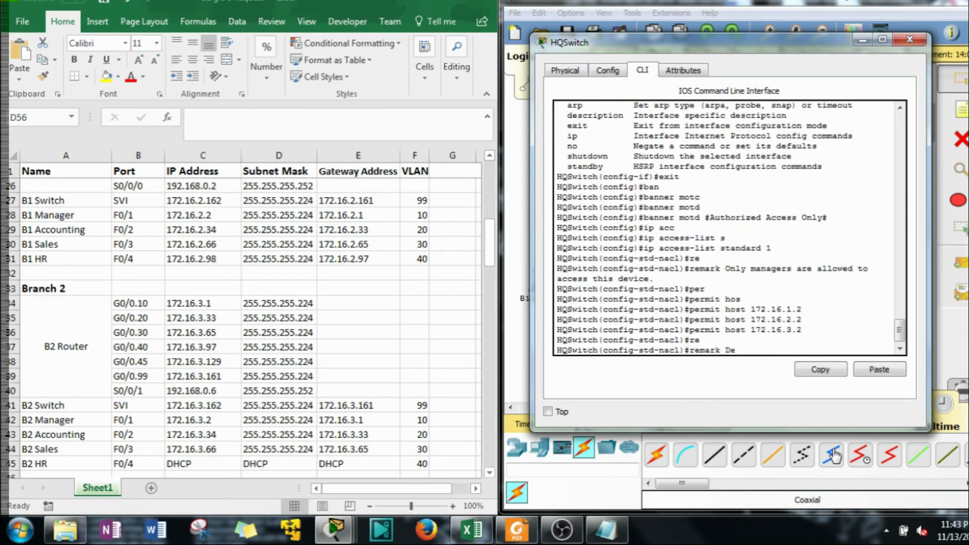
text(ny all other tri)
text(ffic)
key(Return)
text(den)
key(Tab)
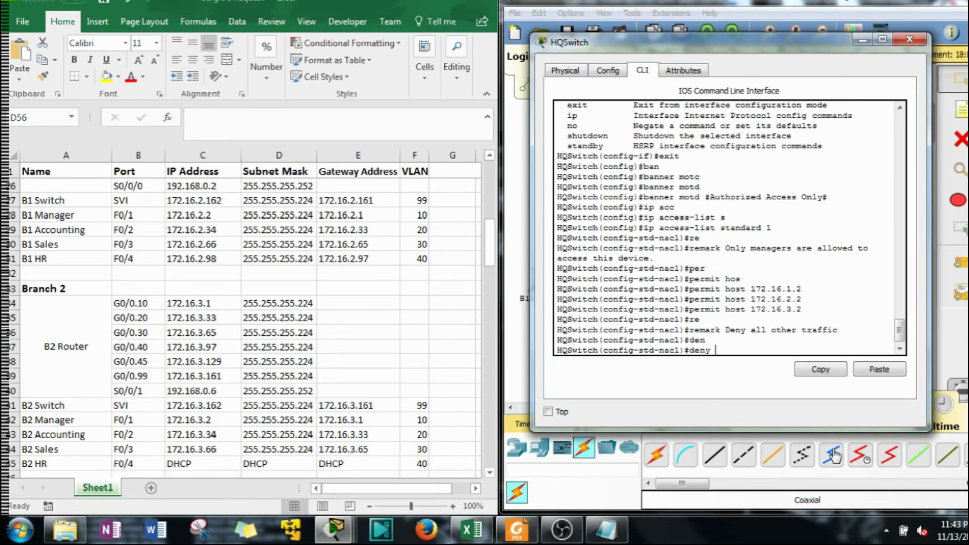
text(any)
key(Return)
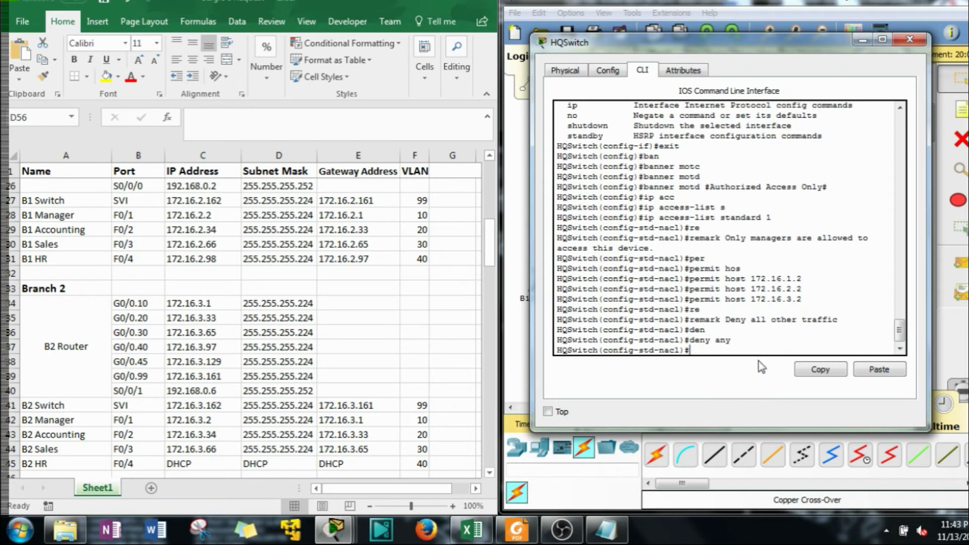
click(745, 348)
text(exit)
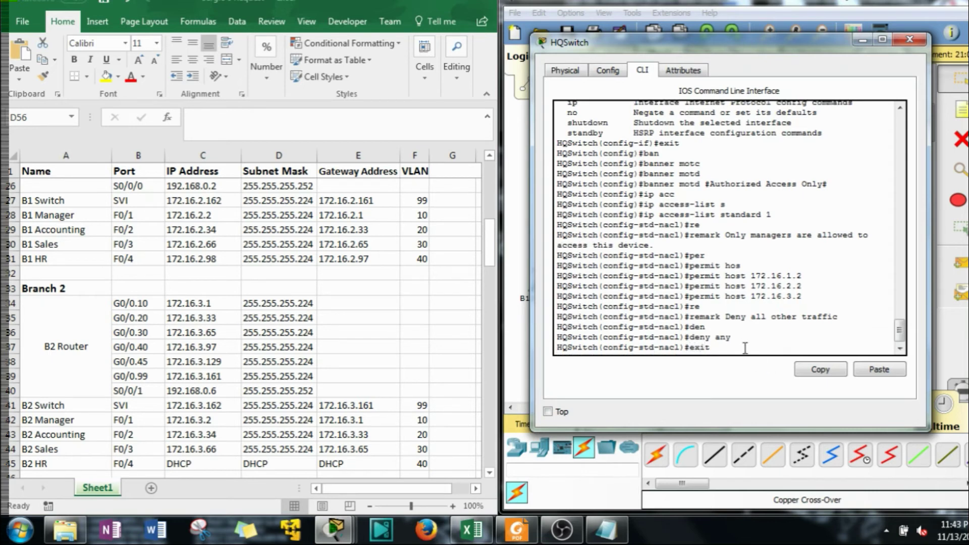
key(Return)
Apply access-class 1 inbound to VTY lines 0 through 15
text(l)
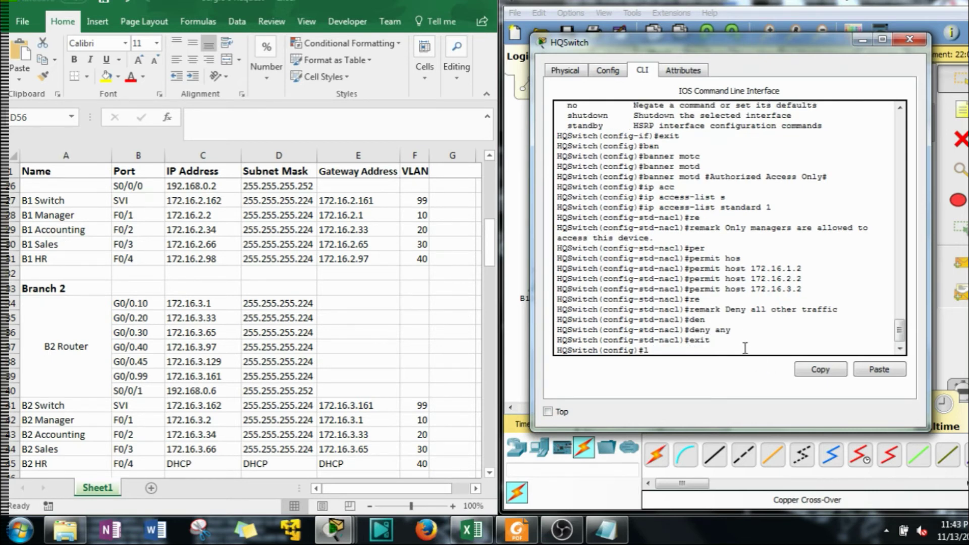
text(ine vty 0 15)
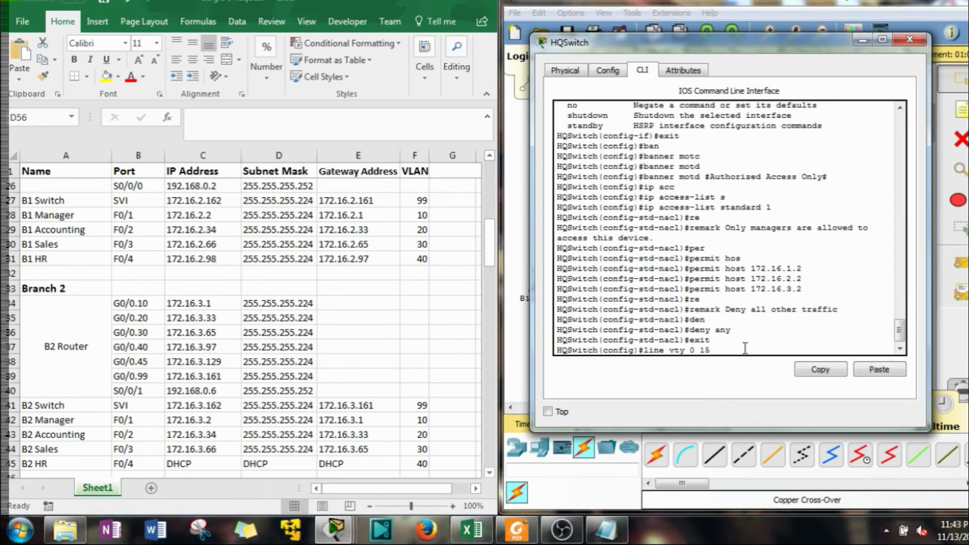
key(Return)
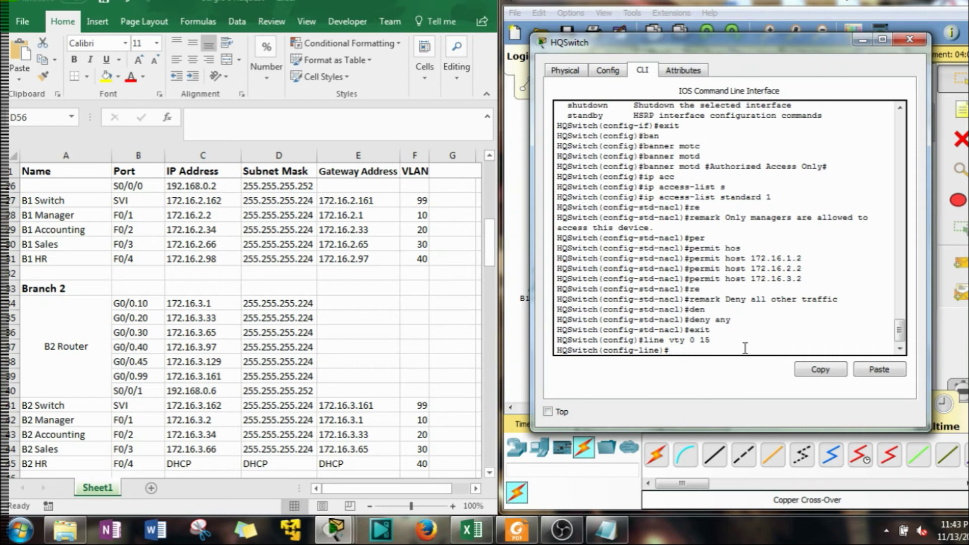
text(acc)
key(Tab)
text(1)
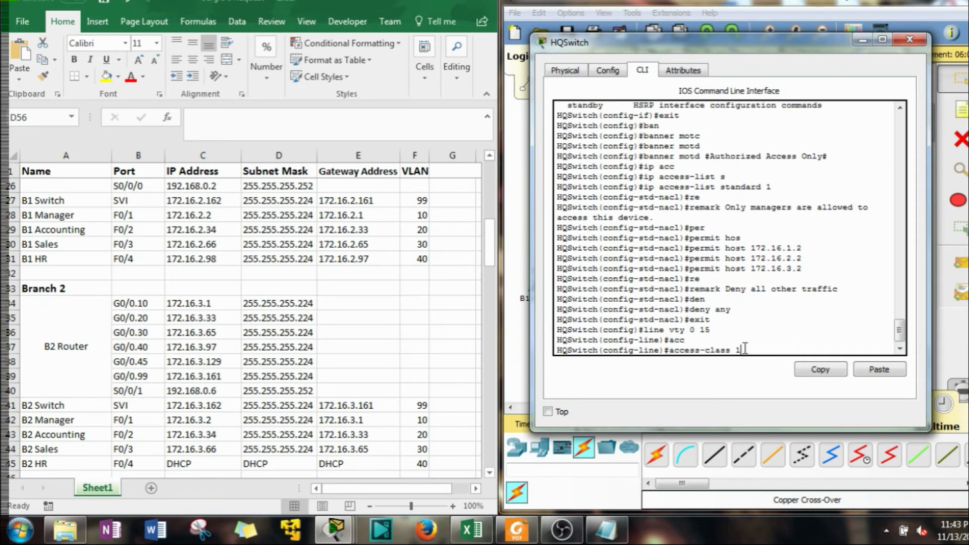
key(Return)
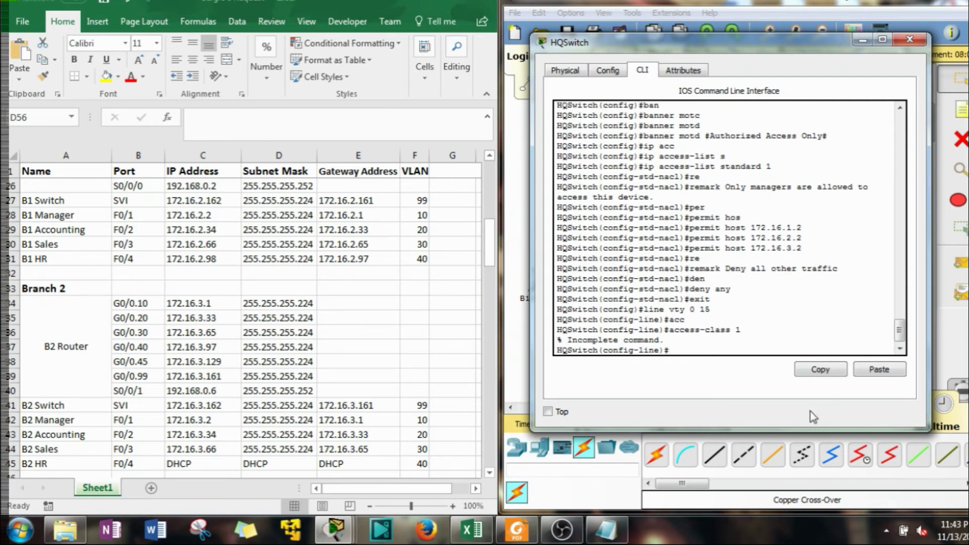
key(Up)
text(in)
key(Return)
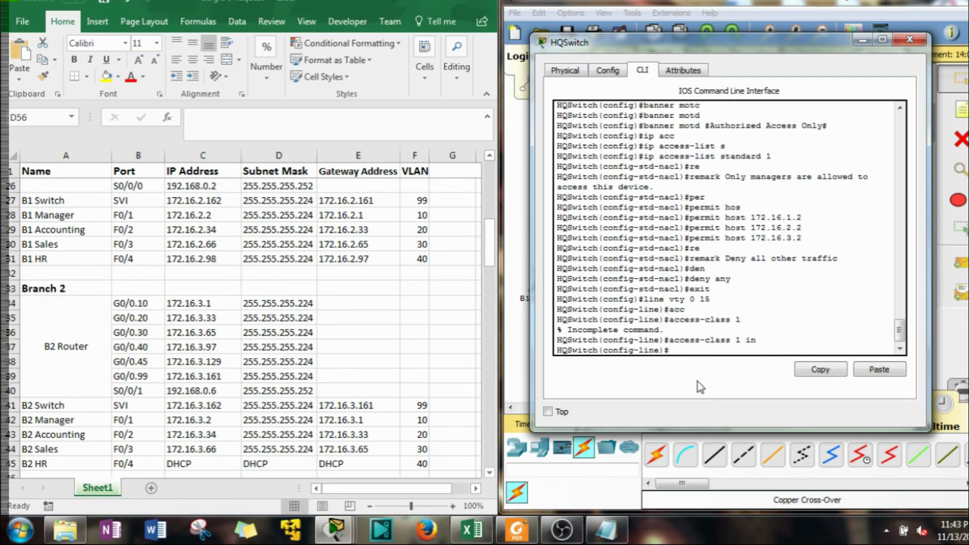
Require login local on the VTY lines
text(log)
key(Tab)
key(Tab)
text(l)
key(Tab)
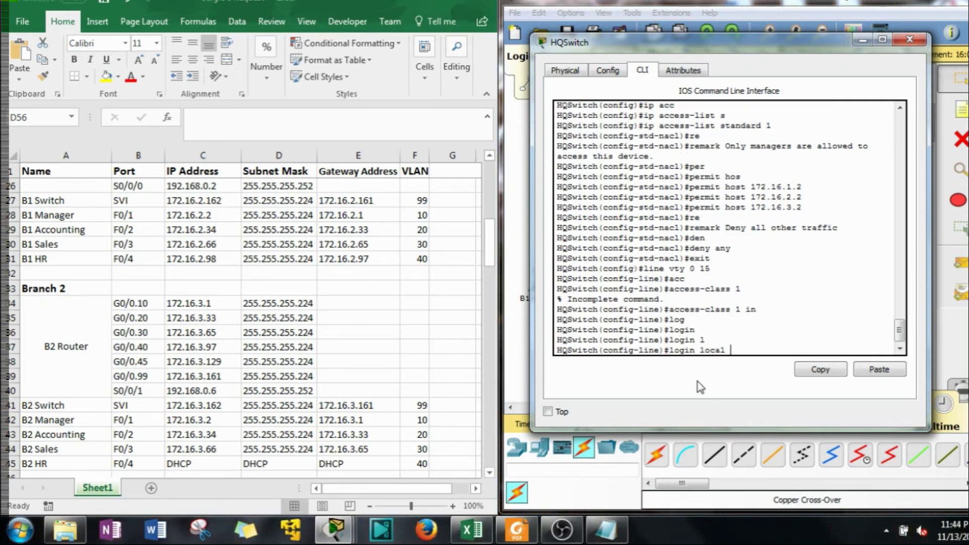
key(Return)
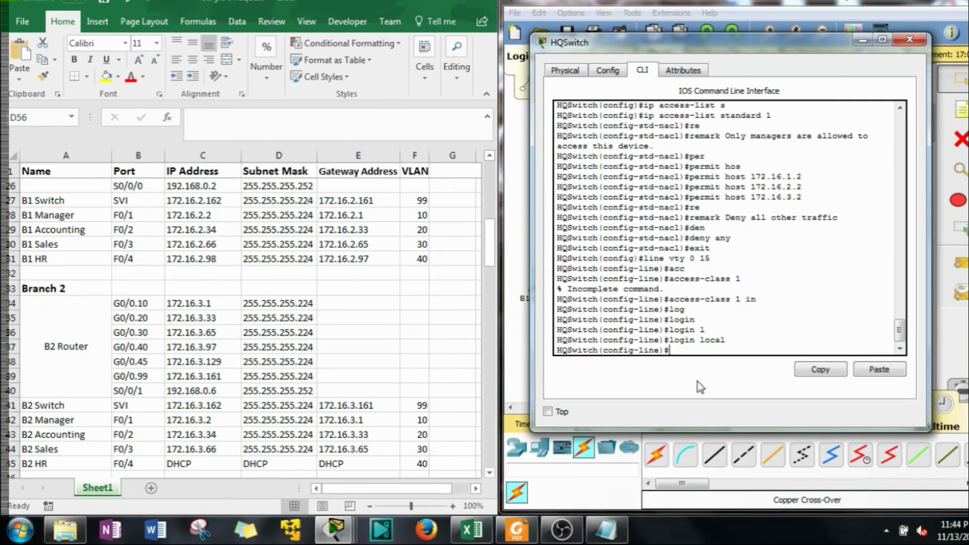
Restrict the VTY lines to transport input ssh, then exit to privileged EXEC
text(tr)
key(Tab)
text(in)
key(Tab)
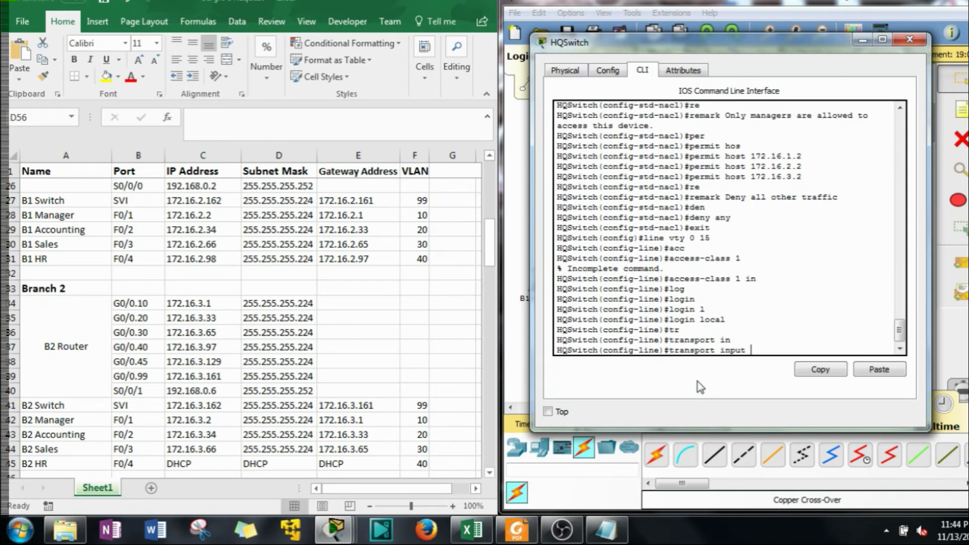
text(ss)
key(Tab)
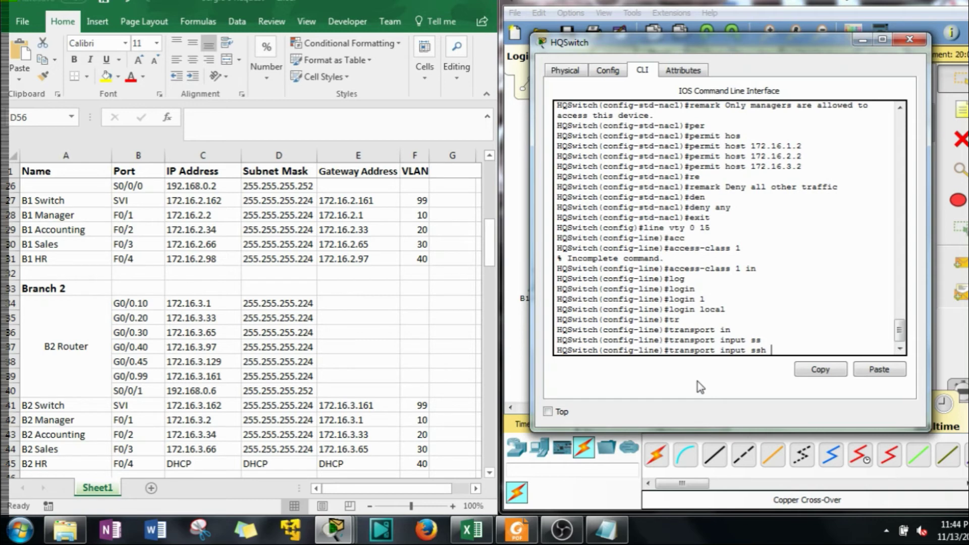
key(Return)
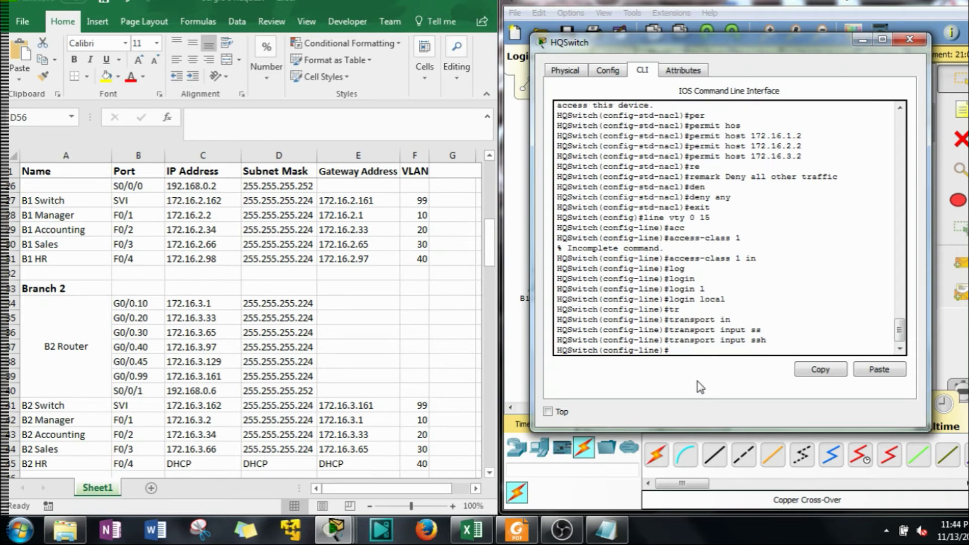
text(exit)
key(Return)
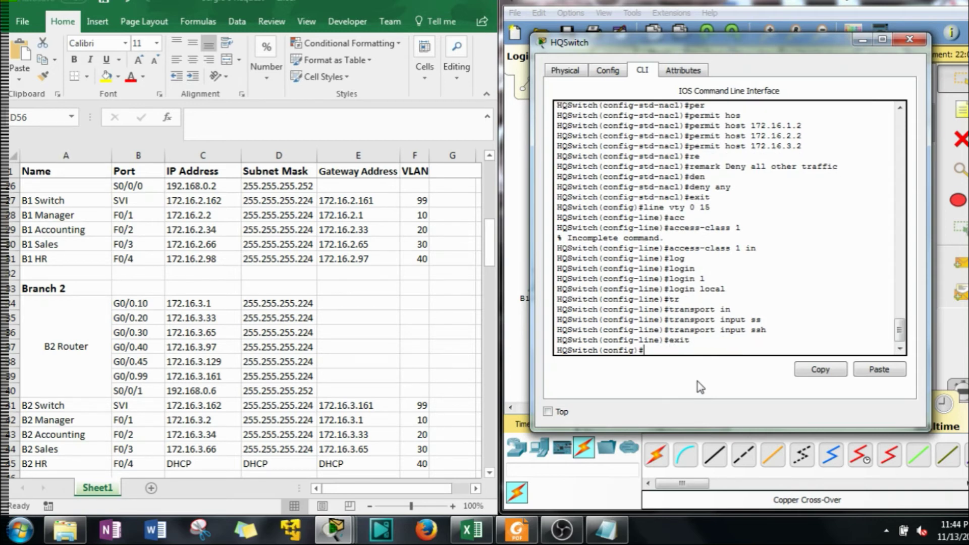
text(exit)
key(Return)
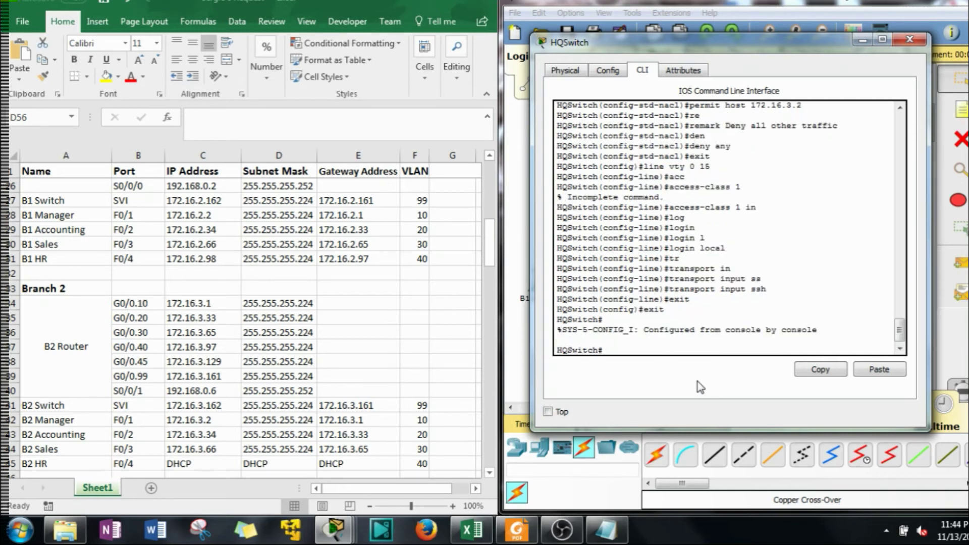
Save the running configuration to startup-config
text(copy r)
key(Tab)
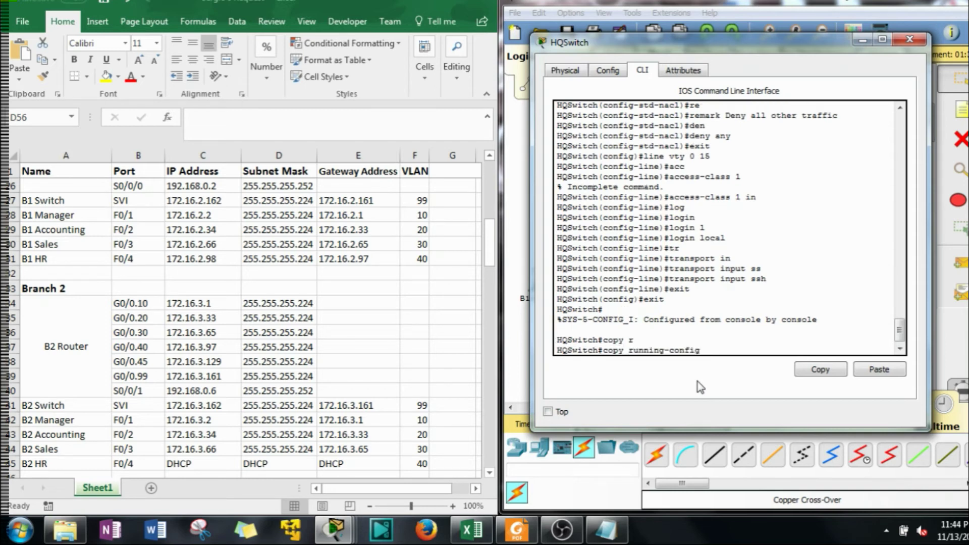
text(s)
key(Tab)
key(Return)
key(Return)
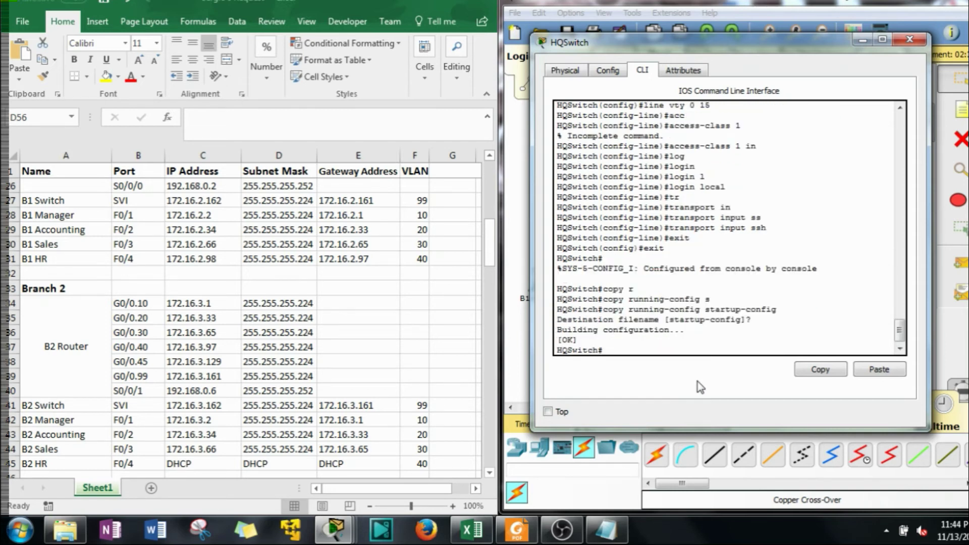
key(Return)
Display the running configuration with show run and select its output text
text(ex)
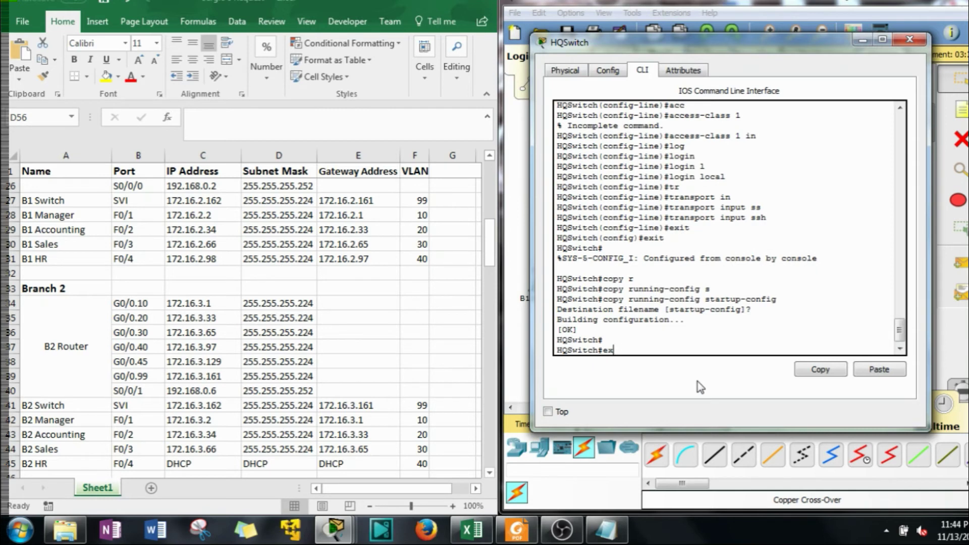
key(BackSpace)
key(BackSpace)
text(do show run)
key(Return)
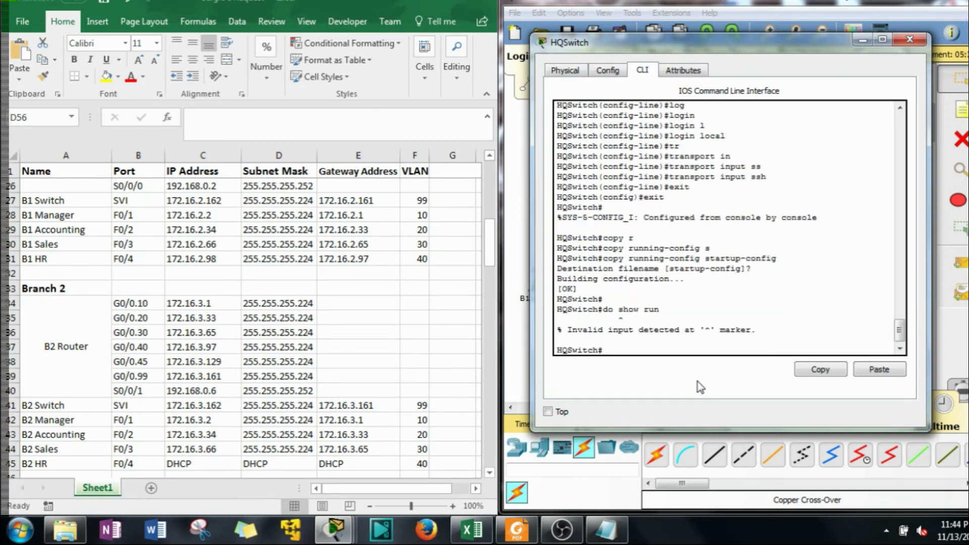
text(show run)
key(Return)
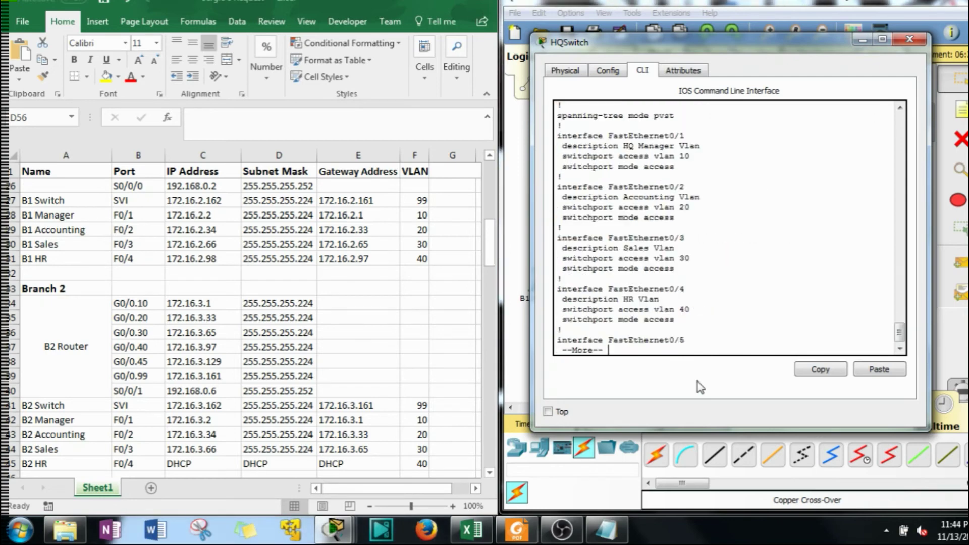
key(space)
key(space)
scroll(629, 261, up, 20)
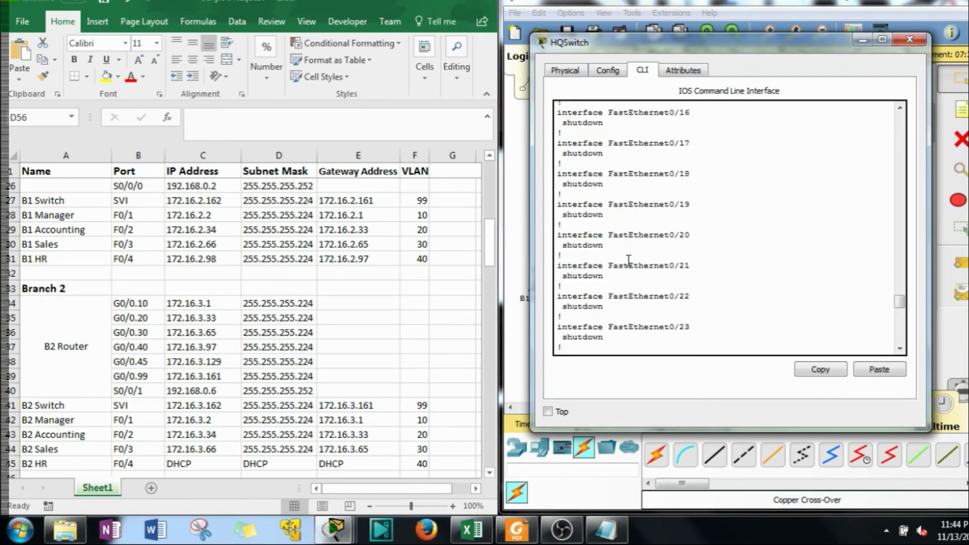
scroll(629, 260, up, 10)
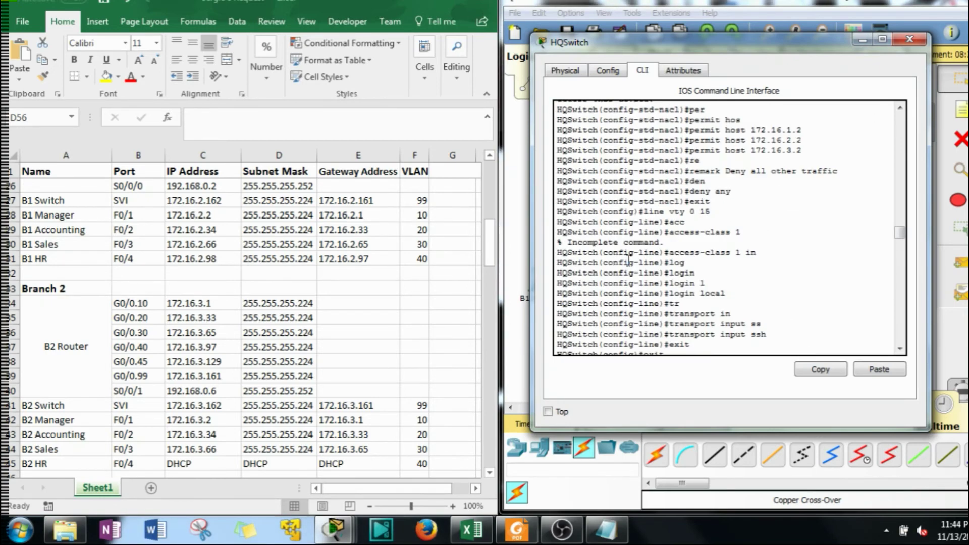
scroll(601, 253, down, 8)
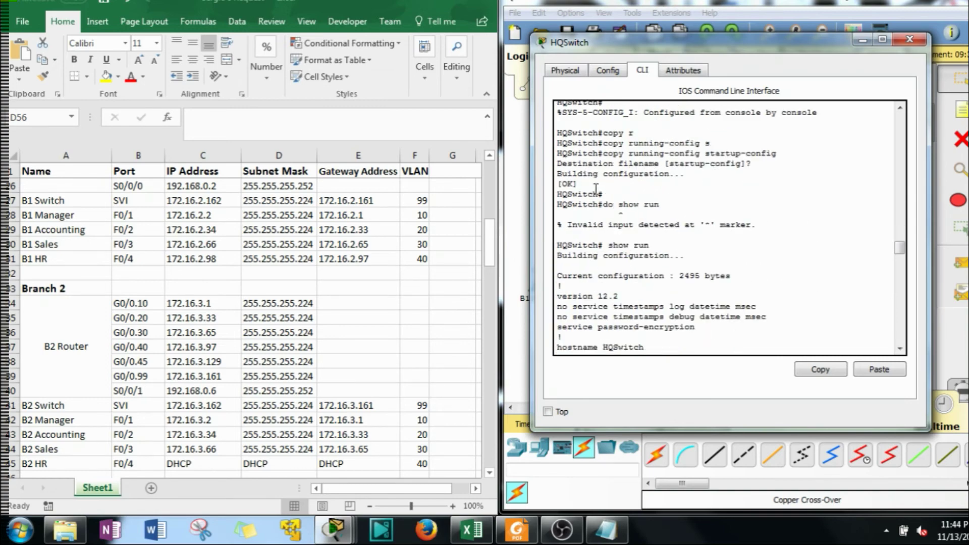
scroll(573, 228, down, 1)
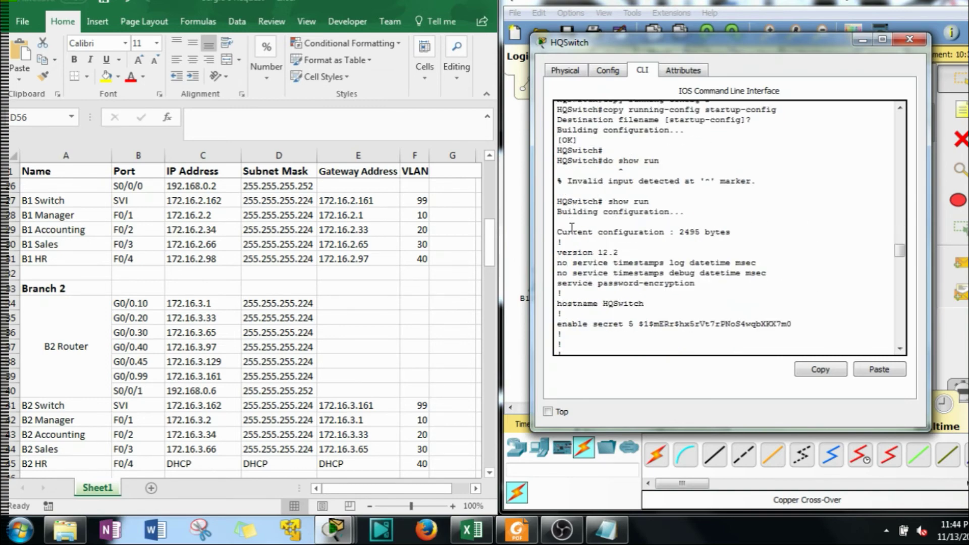
scroll(572, 230, down, 1)
drag(556, 238, 575, 341)
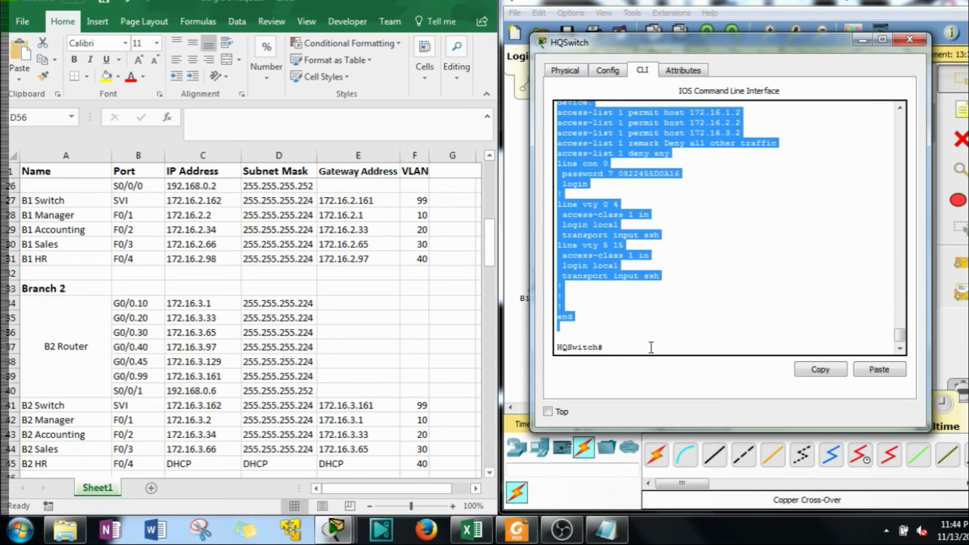
Copy the switch configuration and paste it into the Notepad template
click(819, 369)
click(627, 536)
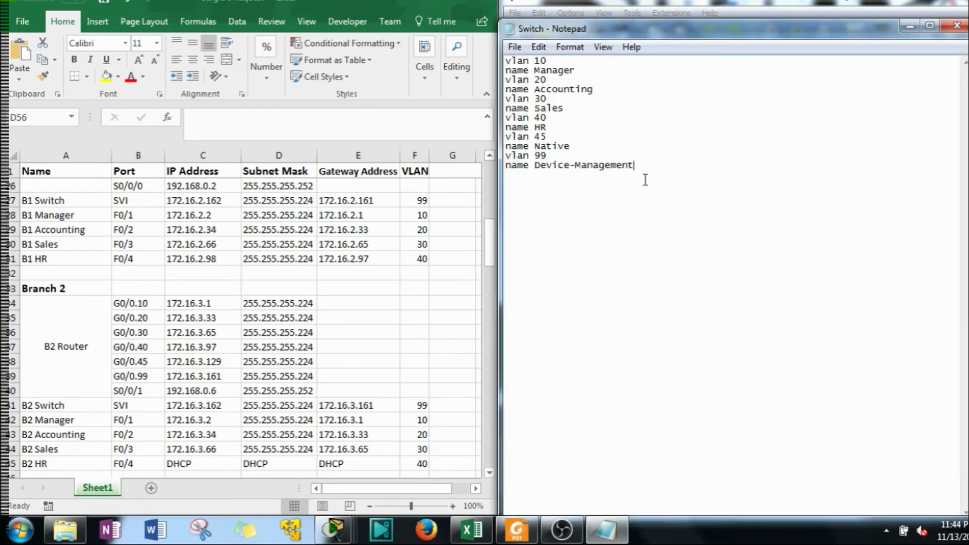
key(ctrl+v)
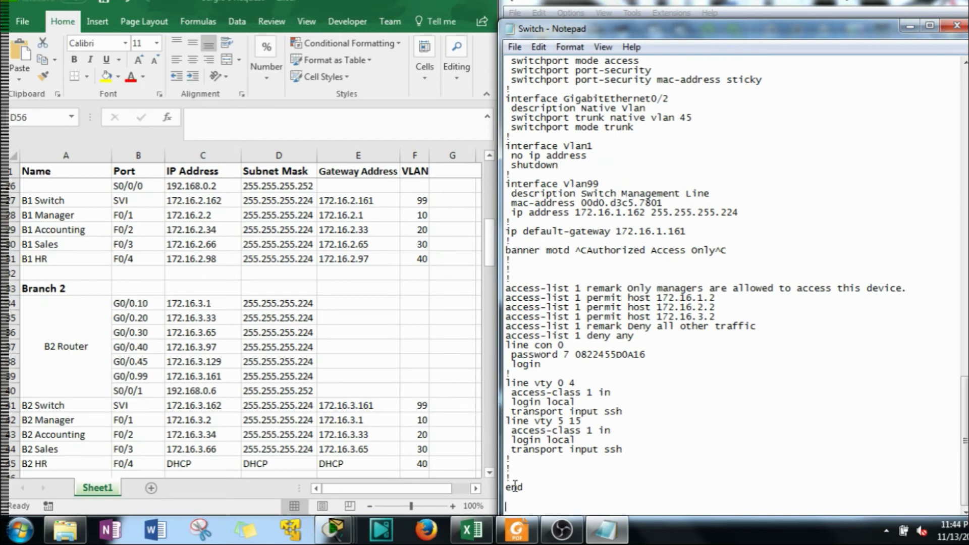
Remove the ! lines above end and add 'copy run start' after end
drag(513, 477, 512, 460)
key(BackSpace)
key(BackSpace)
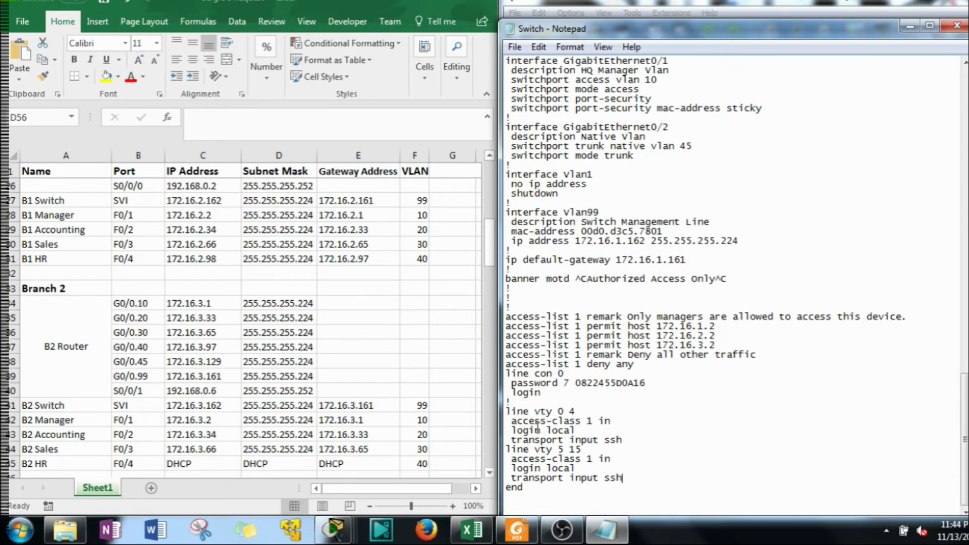
key(Return)
scroll(589, 479, down, 1)
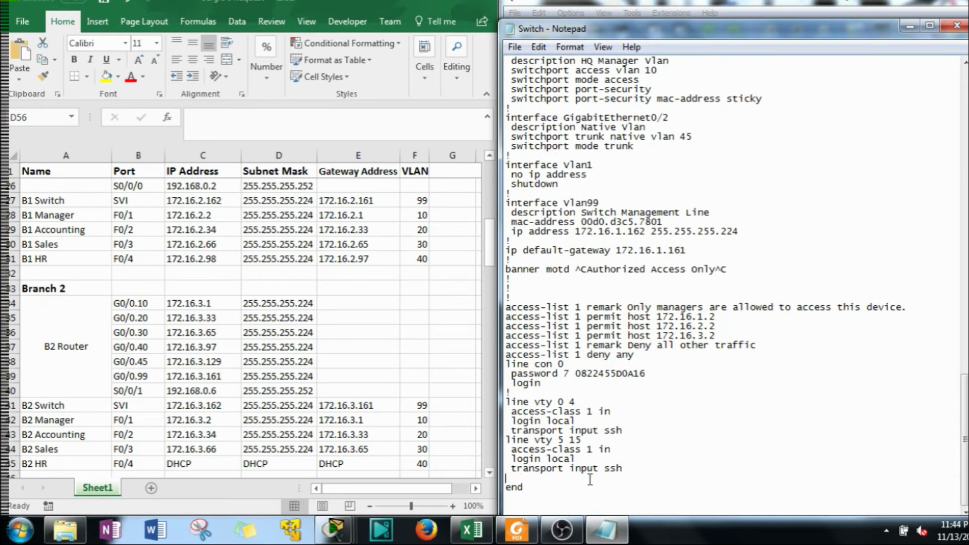
click(533, 503)
key(Return)
key(Return)
key(Return)
key(Return)
key(Return)
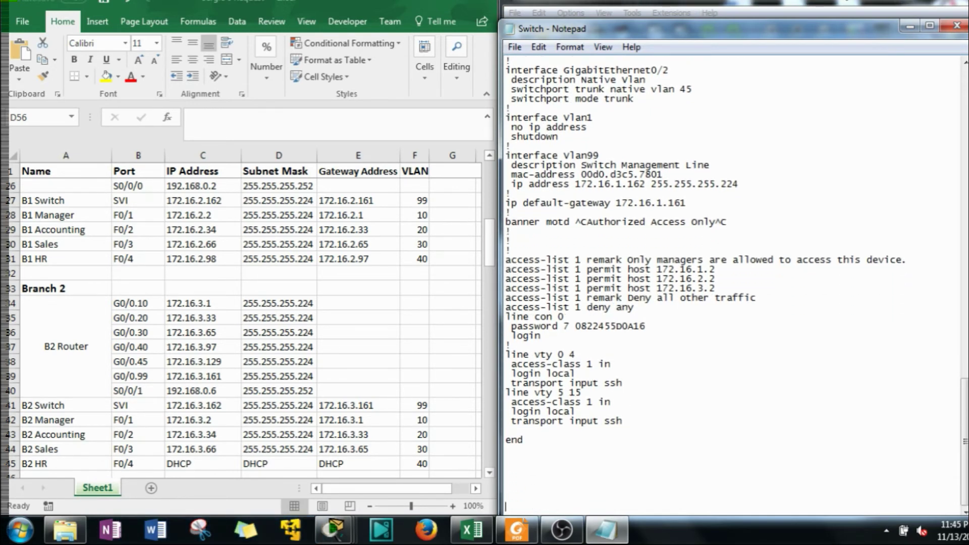
key(Up)
key(Up)
key(Up)
key(Up)
text(copy run start)
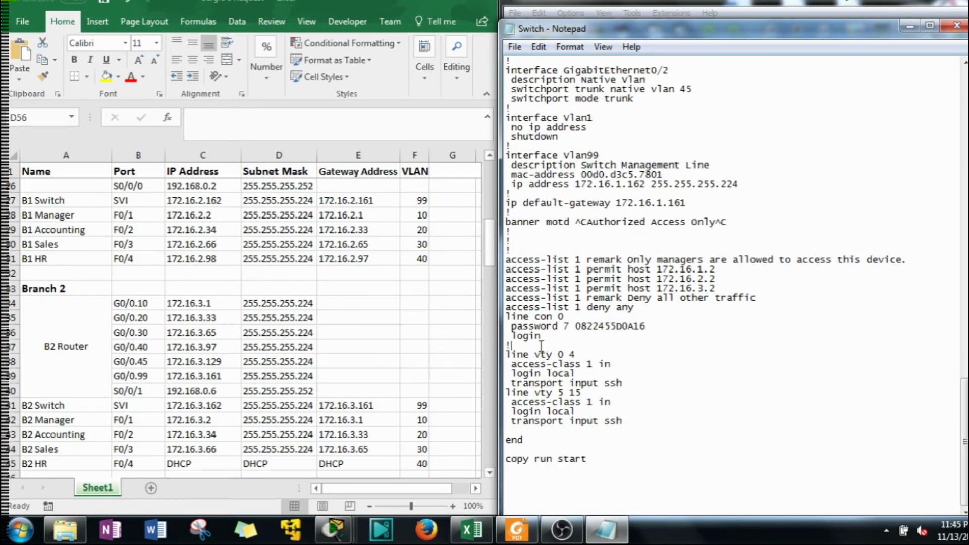
Delete the stray ! below the banner and replace the encrypted console password with plain text
click(528, 241)
key(BackSpace)
key(Delete)
key(Delete)
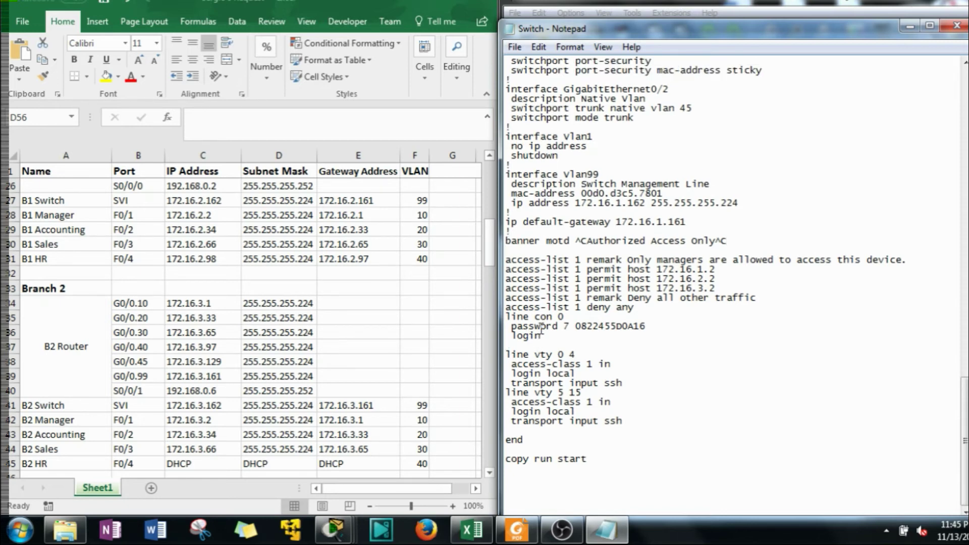
drag(654, 320, 568, 325)
click(644, 324)
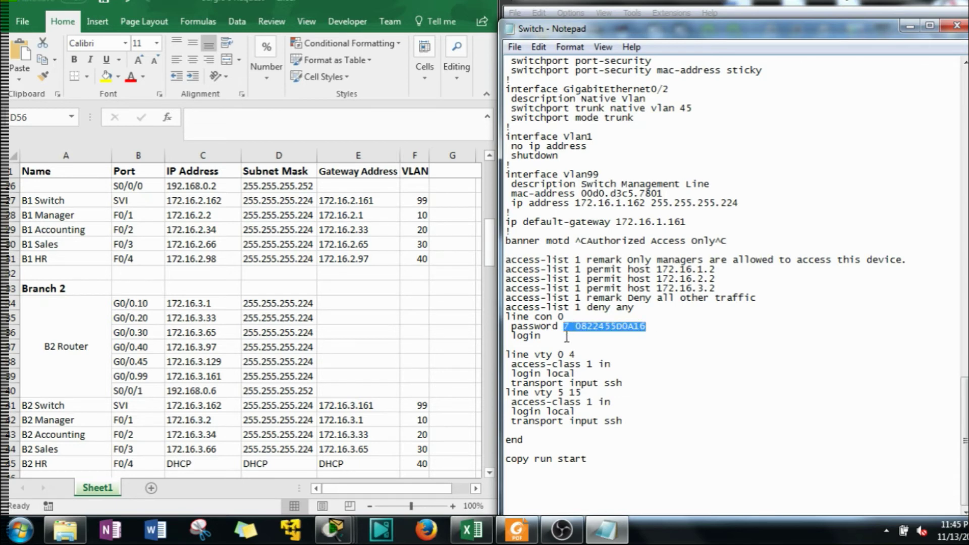
text(cisoc)
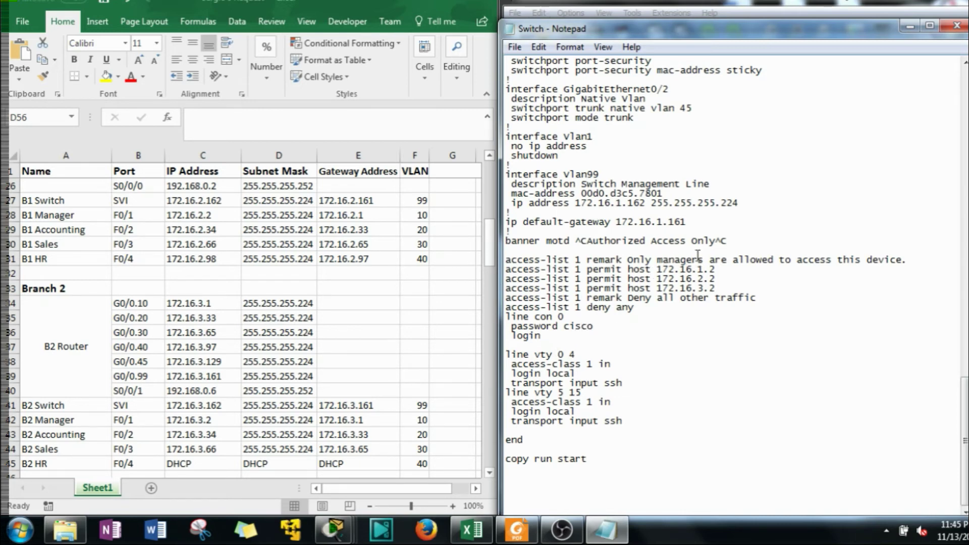
Change both ^C banner delimiters to #
drag(724, 240, 717, 242)
text(#)
drag(575, 241, 589, 241)
text(#)
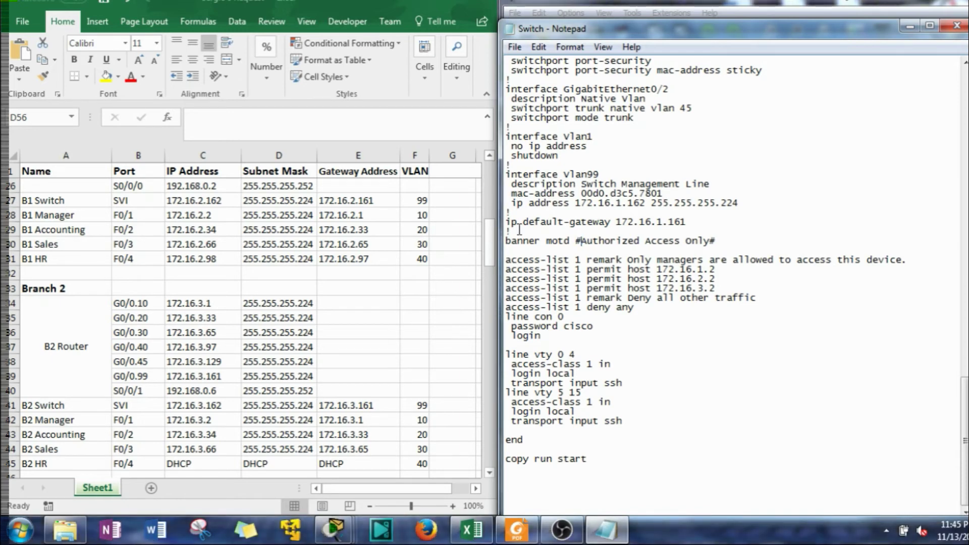
Delete the remaining ! separator lines, including the one after switchport mode trunk
click(519, 231)
key(BackSpace)
click(521, 213)
key(BackSpace)
click(526, 168)
key(BackSpace)
click(527, 126)
key(BackSpace)
Delete the interface Vlan1 block from the template
drag(558, 157, 489, 132)
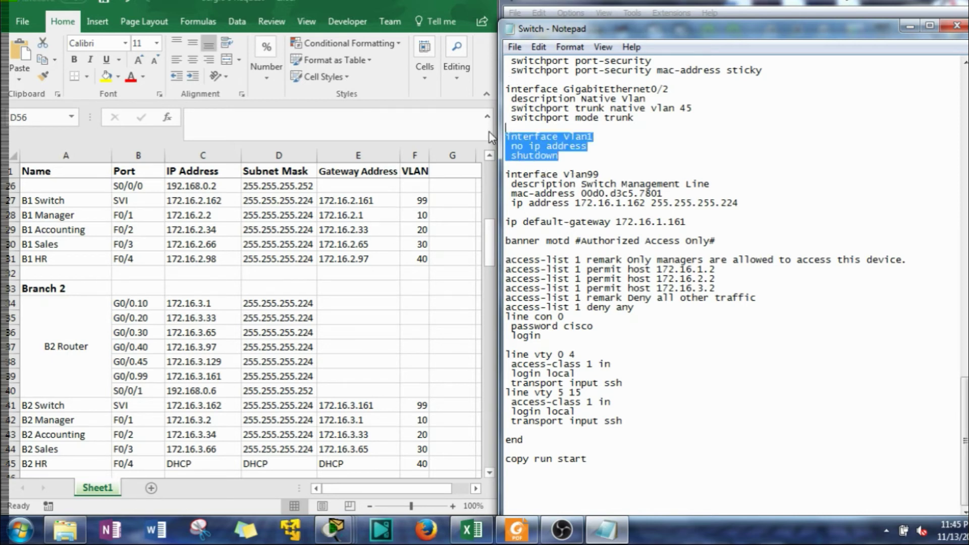
key(Delete)
key(Delete)
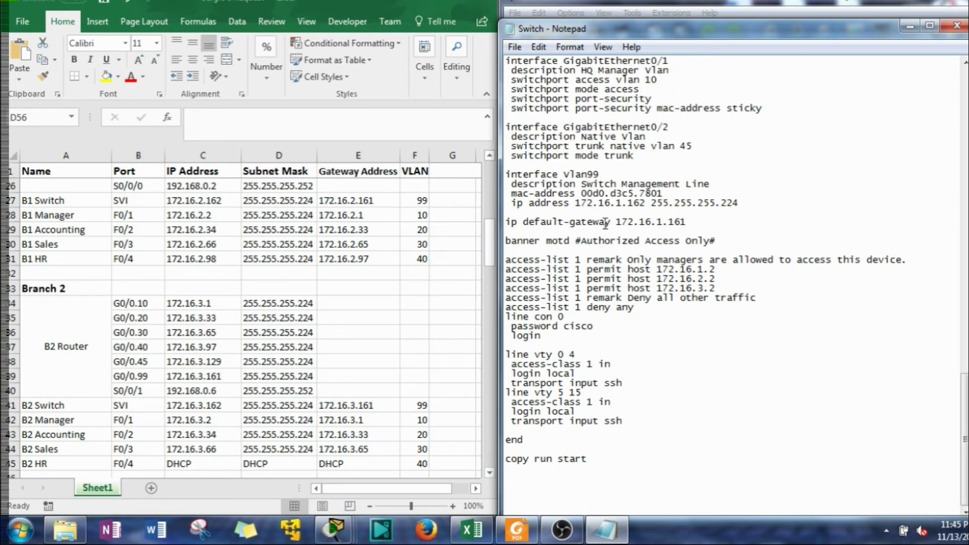
scroll(346, 316, down, 2)
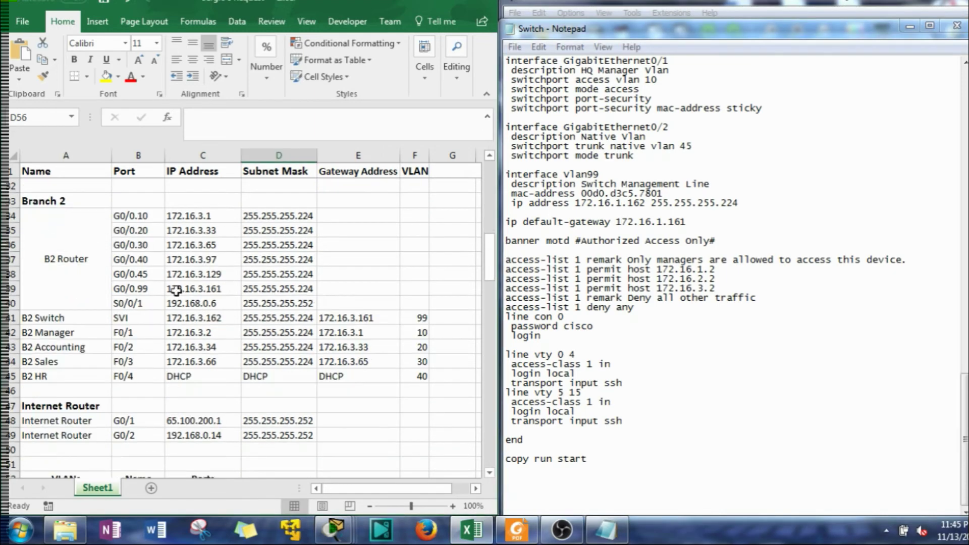
scroll(222, 318, up, 10)
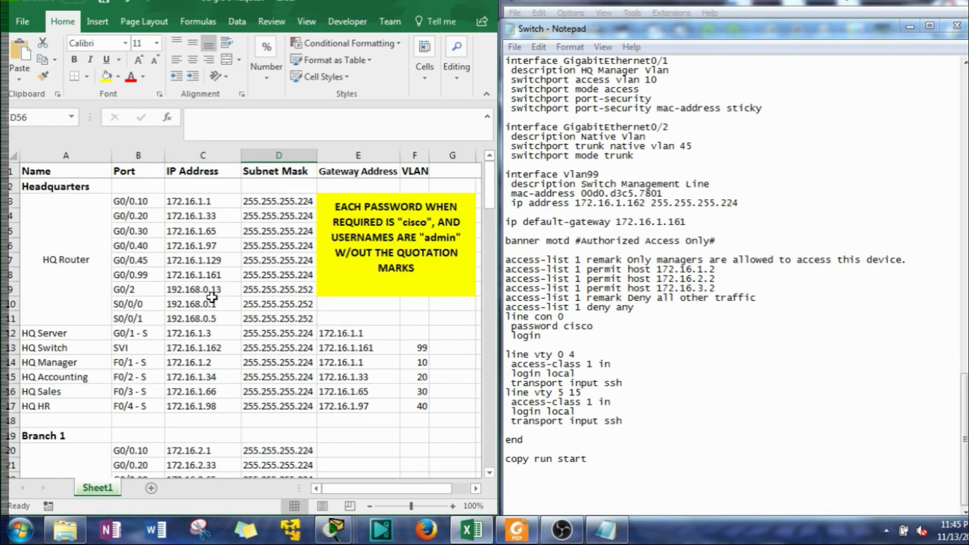
scroll(211, 298, down, 4)
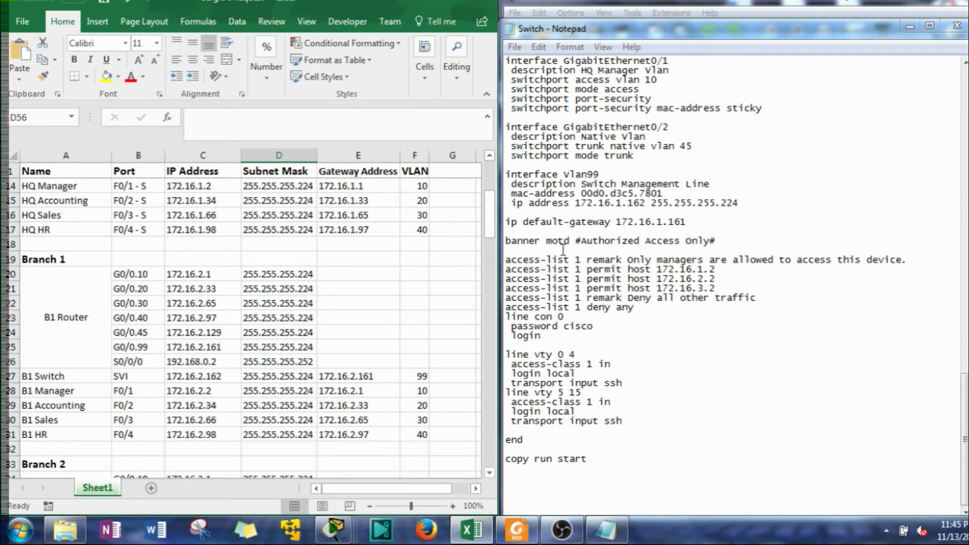
Change the Vlan99 address to 172.16.2.162 and the default gateway to 172.16.2.161
click(622, 202)
key(BackSpace)
text(2)
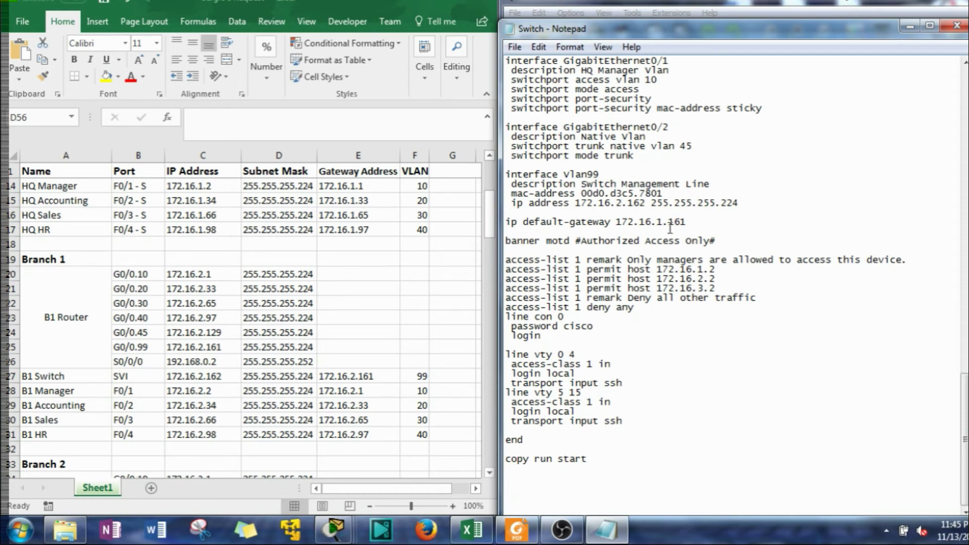
drag(656, 222, 663, 227)
text(2)
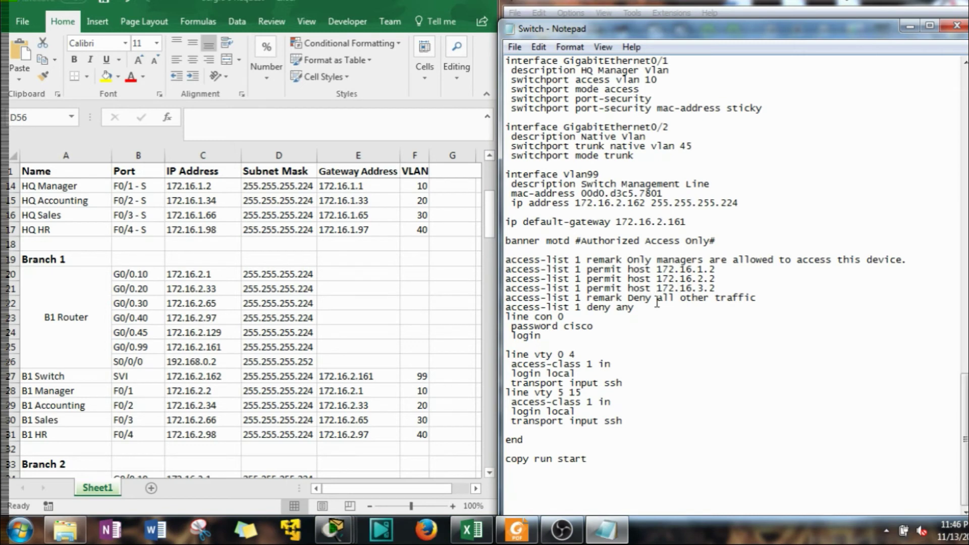
Delete the mac-address line from the Vlan99 interface
scroll(613, 268, up, 1)
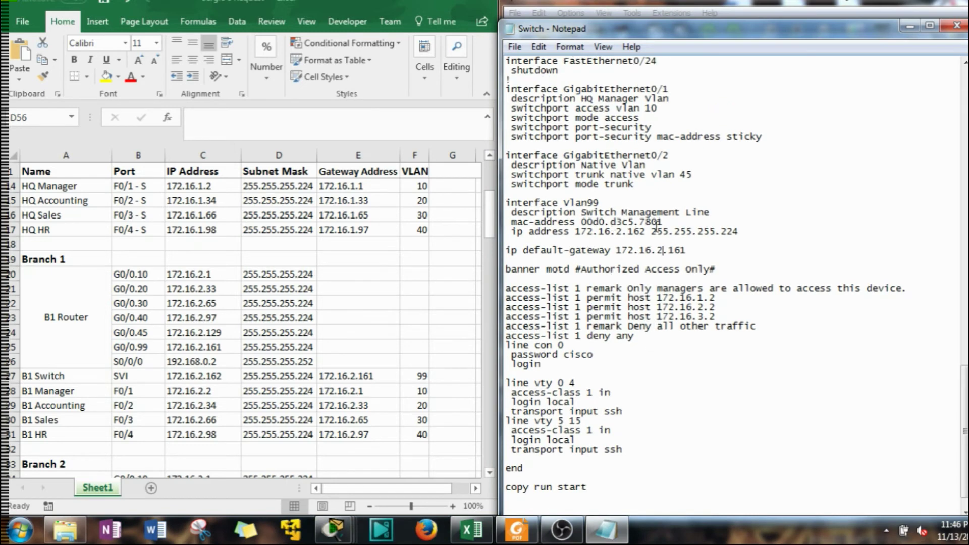
drag(674, 222, 504, 222)
key(BackSpace)
key(BackSpace)
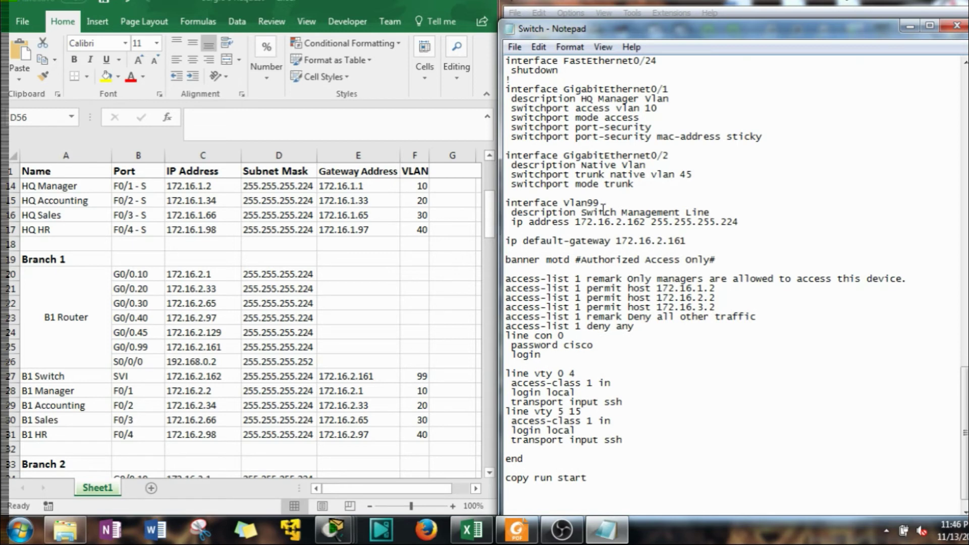
scroll(604, 210, up, 1)
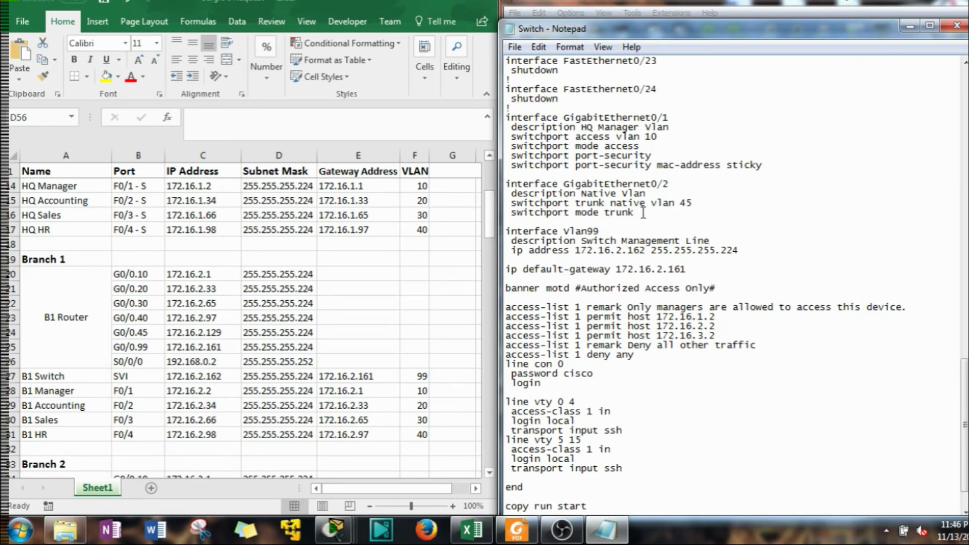
click(643, 212)
Add 'no shutdown' under switchport mode trunk and copy it into the GigabitEthernet0/1 block
key(Return)
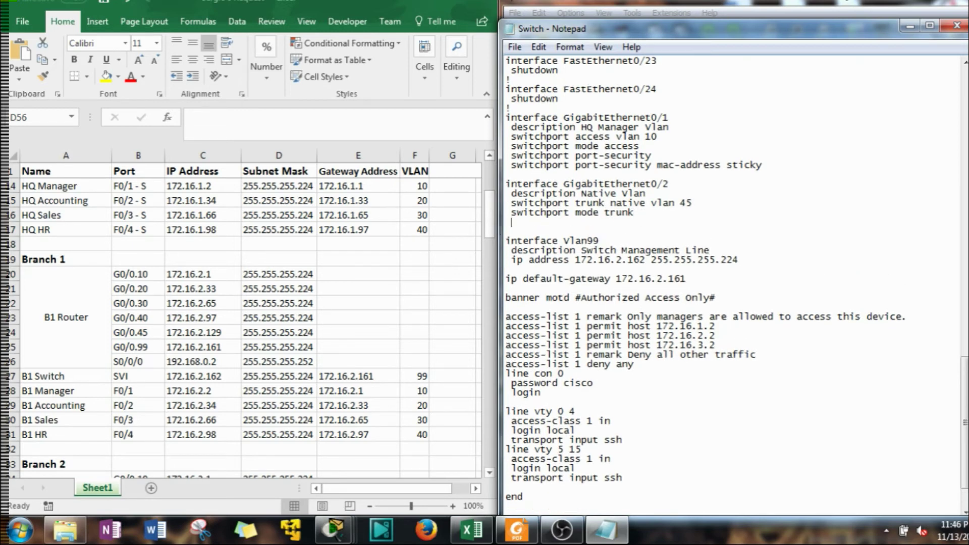
text(no hsu)
key(BackSpace)
key(BackSpace)
key(BackSpace)
text(shu)
drag(578, 222, 525, 218)
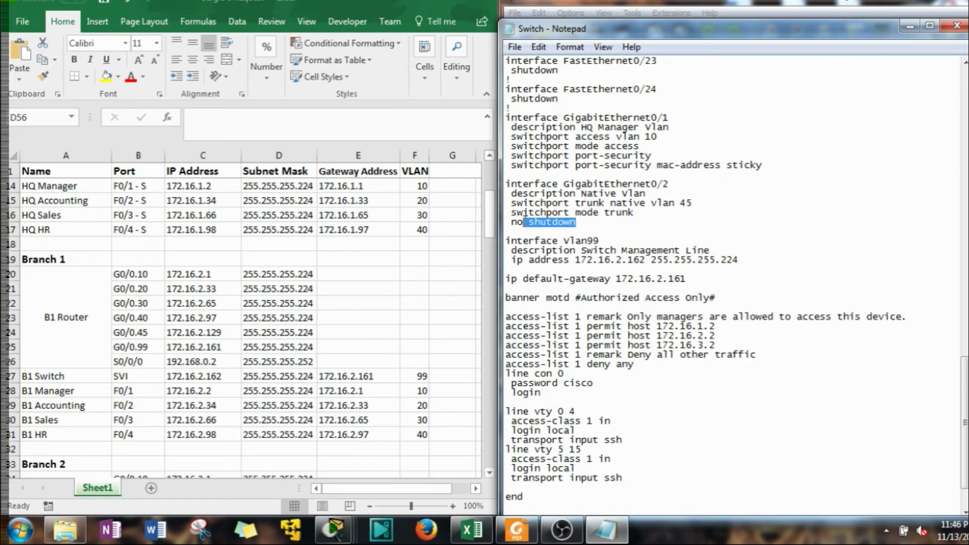
right_click(521, 214)
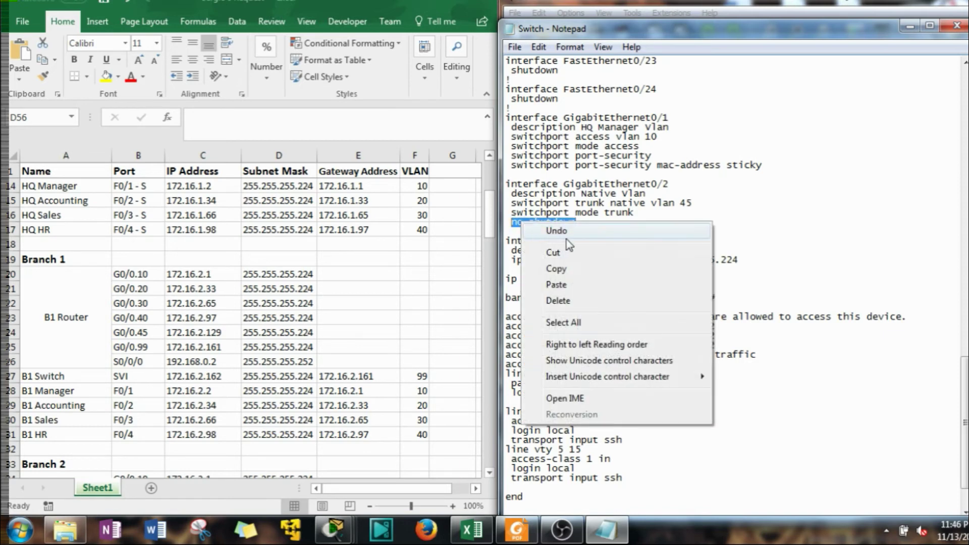
click(557, 267)
click(539, 175)
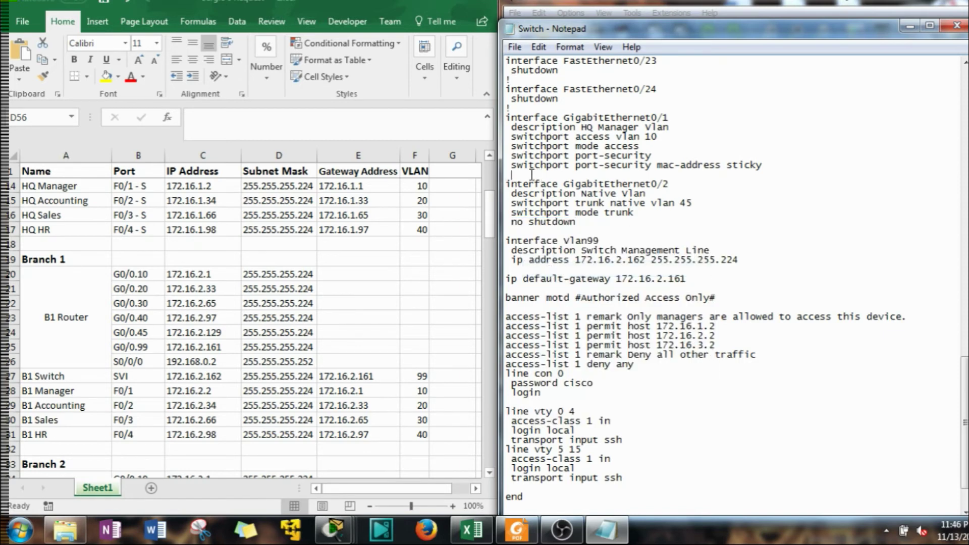
right_click(529, 176)
click(577, 237)
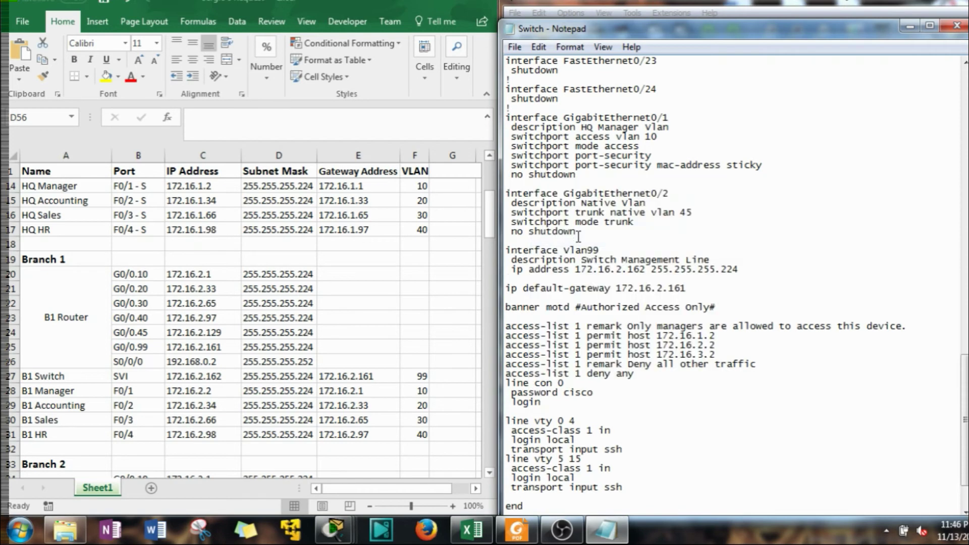
Delete the unused FastEthernet shutdown blocks and make FastEthernet0/5 an interface range line
scroll(578, 236, up, 6)
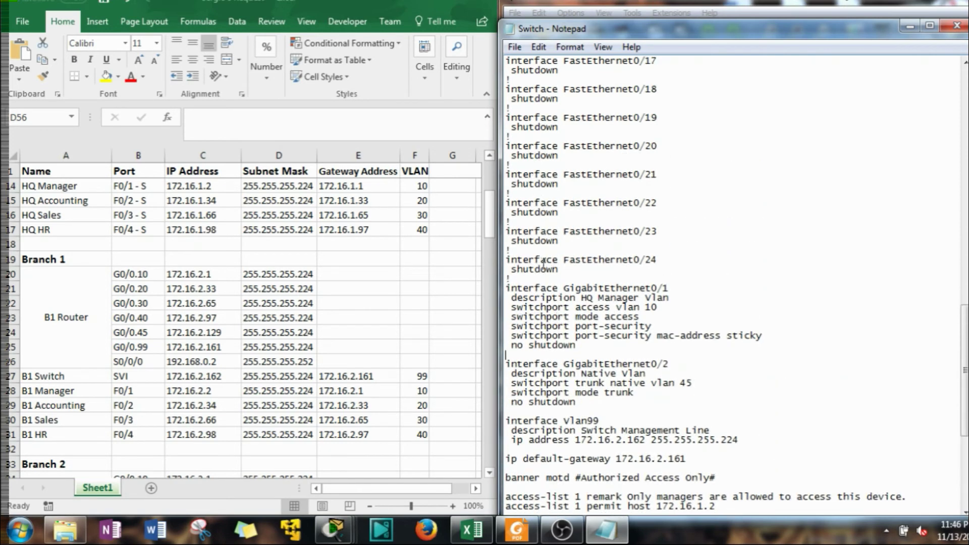
drag(526, 277, 508, 221)
key(Delete)
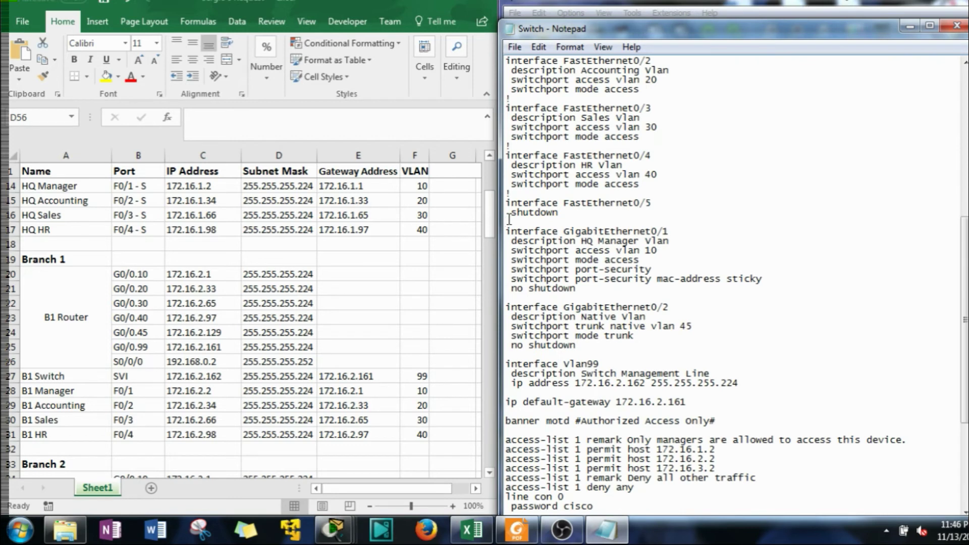
click(563, 203)
text(range)
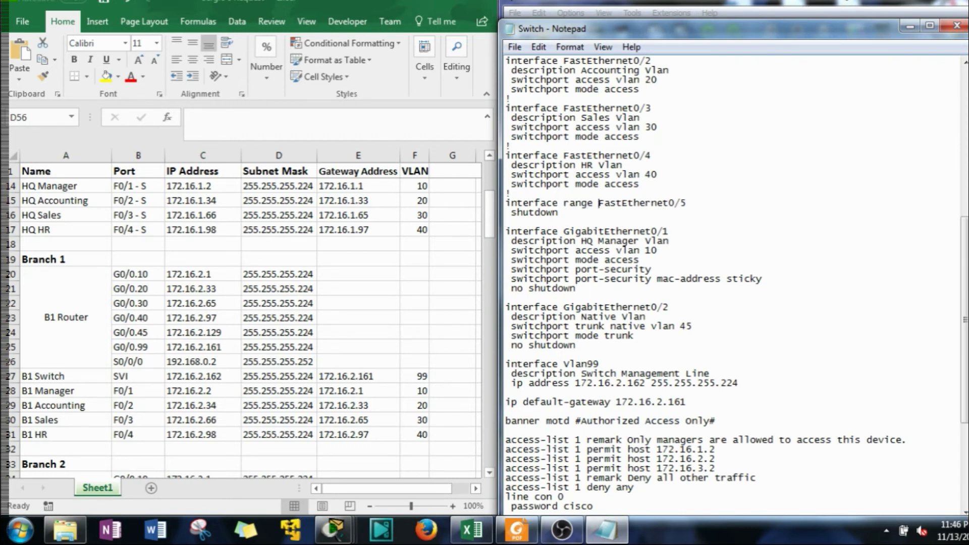
click(696, 203)
Remove the ! separators around the FastEthernet blocks and restore the 'w' in switchport
click(524, 195)
key(BackSpace)
click(524, 140)
key(BackSpace)
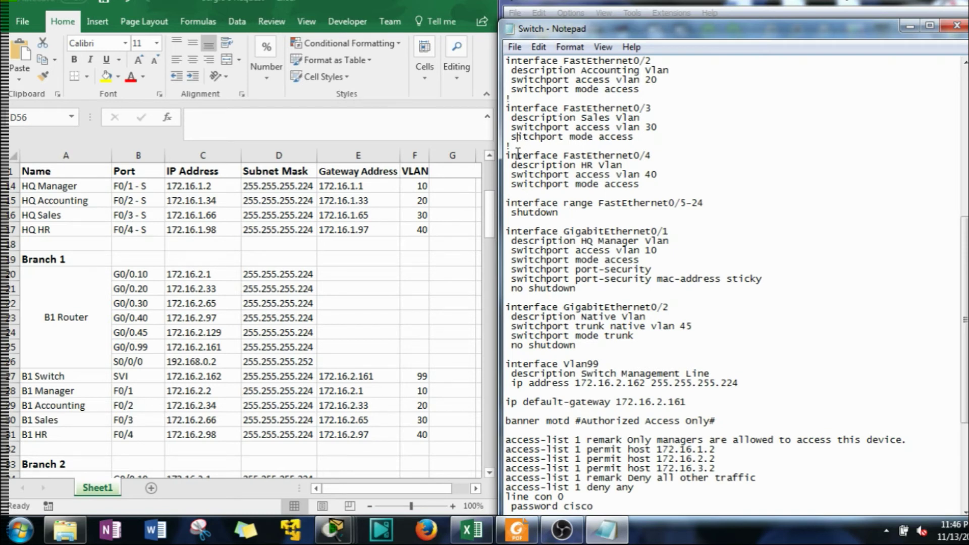
text(w)
click(531, 146)
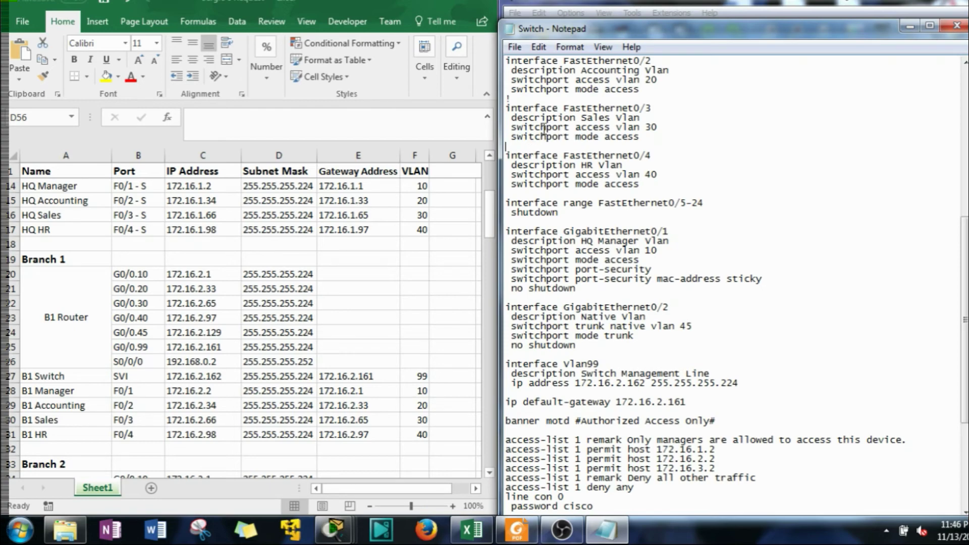
click(534, 100)
key(BackSpace)
scroll(528, 133, up, 3)
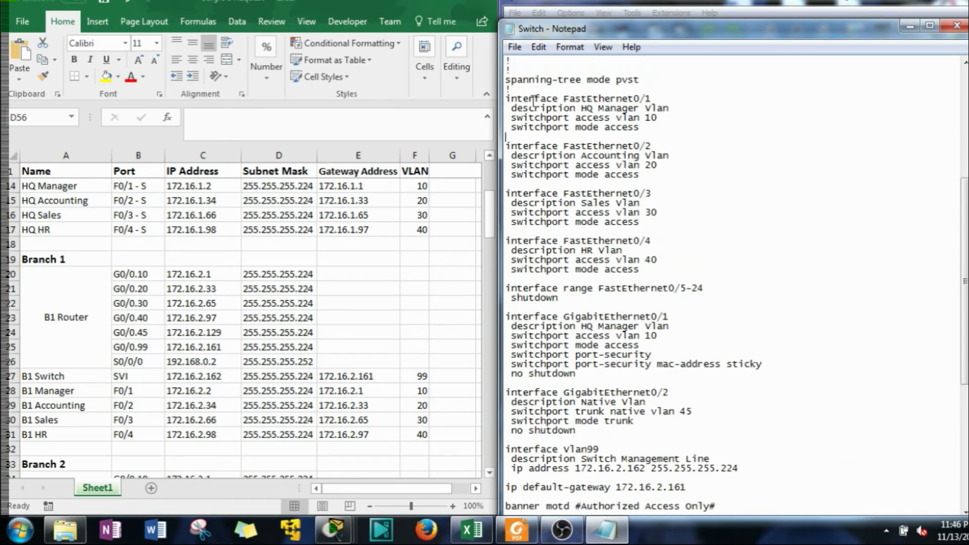
Delete the ! separator and the spanning-tree mode pvst line
key(BackSpace)
scroll(530, 91, up, 3)
drag(531, 174, 504, 156)
key(BackSpace)
key(BackSpace)
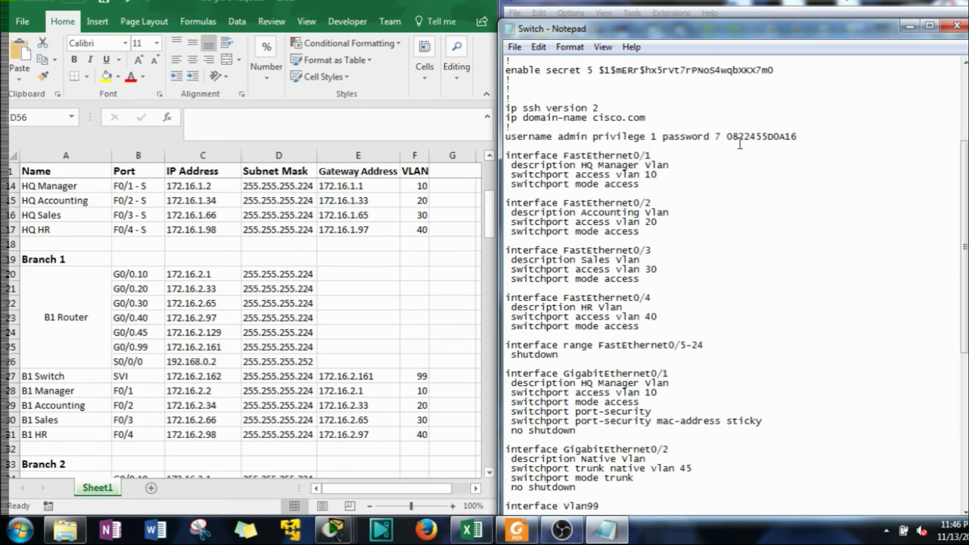
Replace the username and enable secret hashes with a plain-text password
drag(797, 136, 717, 140)
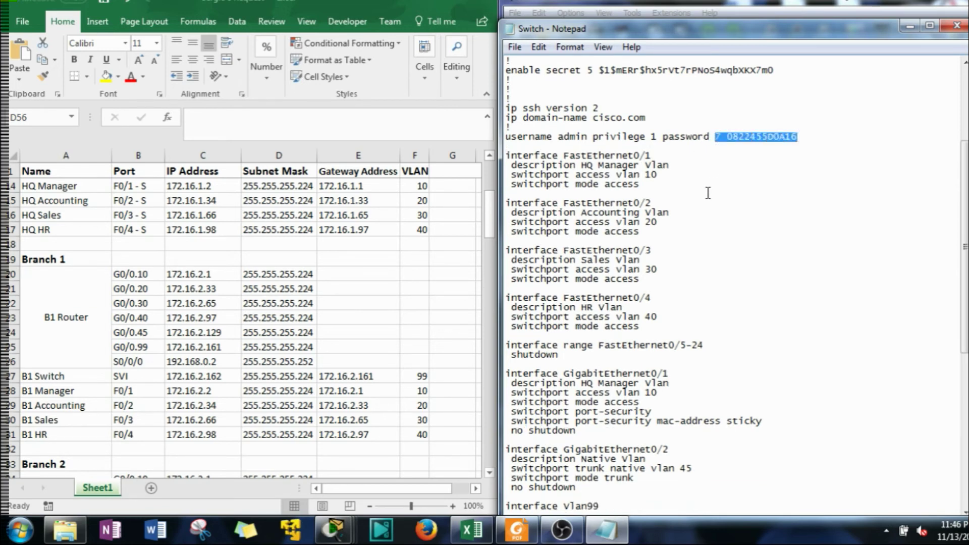
text(cisco)
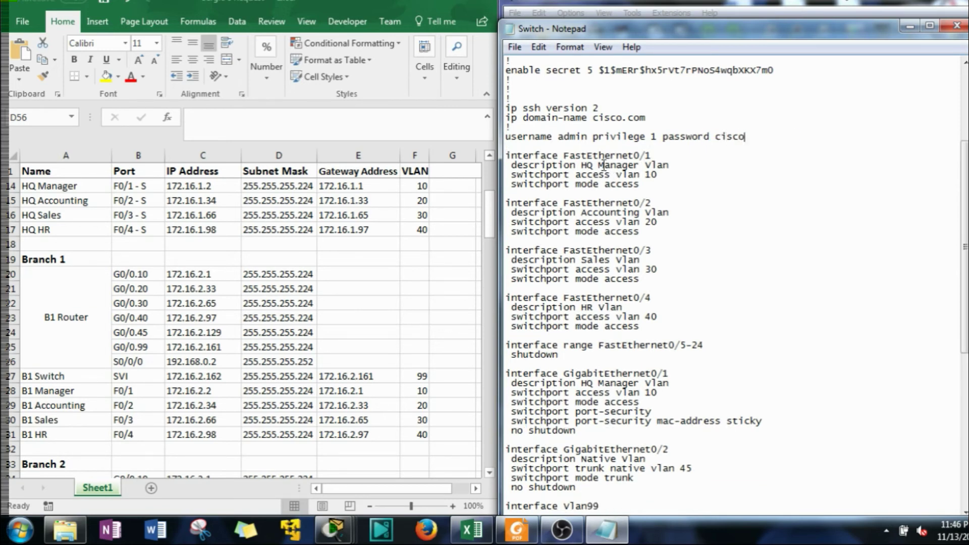
scroll(591, 126, up, 1)
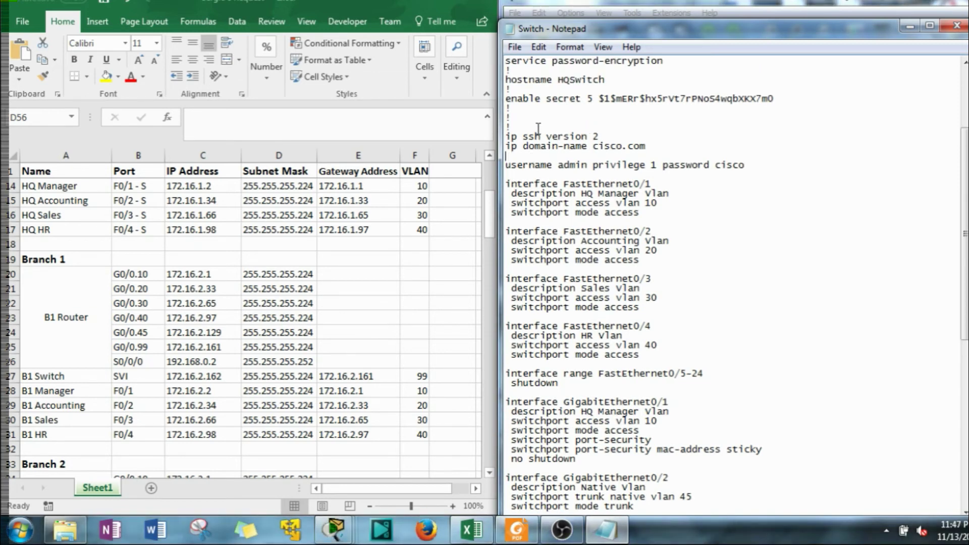
drag(721, 99, 587, 99)
key(BackSpace)
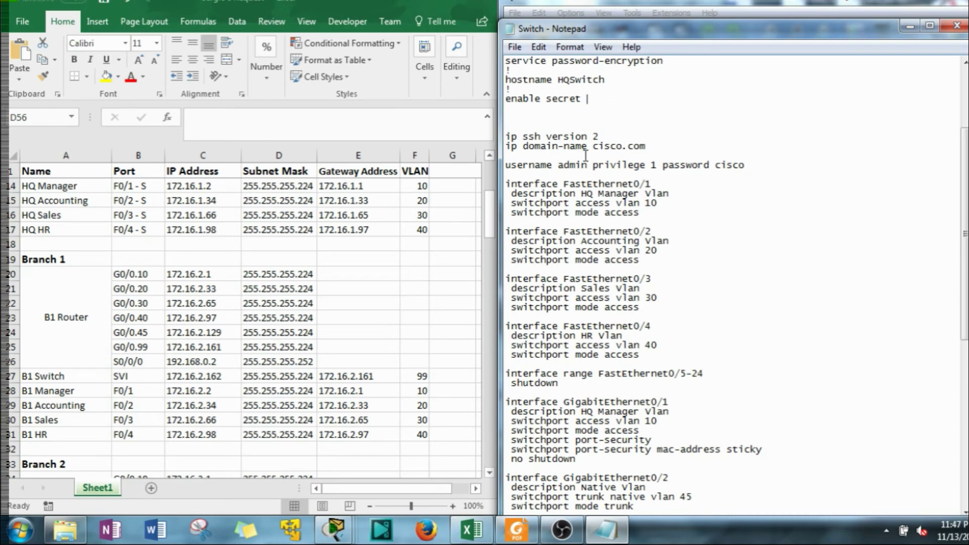
text(cisco)
scroll(586, 151, up, 1)
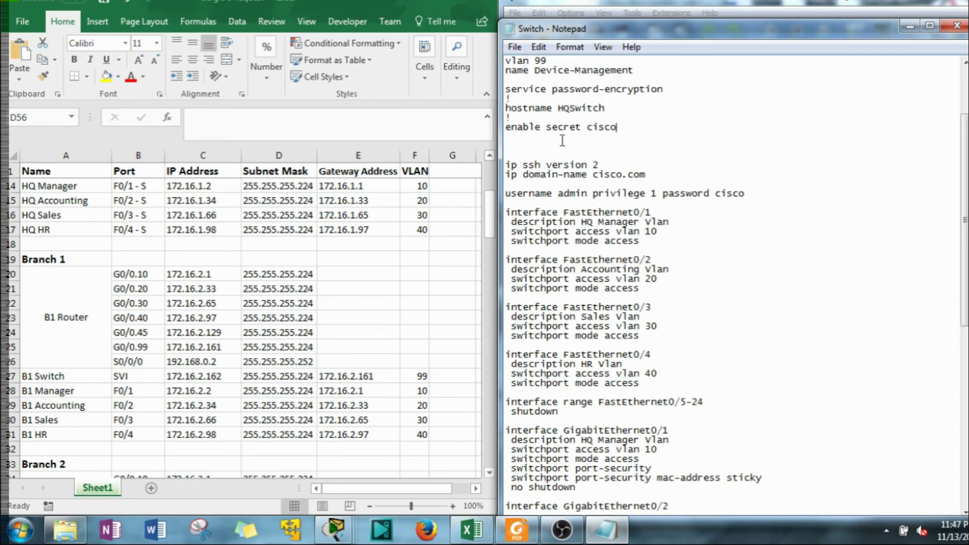
key(BackSpace)
Change the hostname from HQSwitch to B1Switch
click(519, 98)
scroll(600, 106, up, 2)
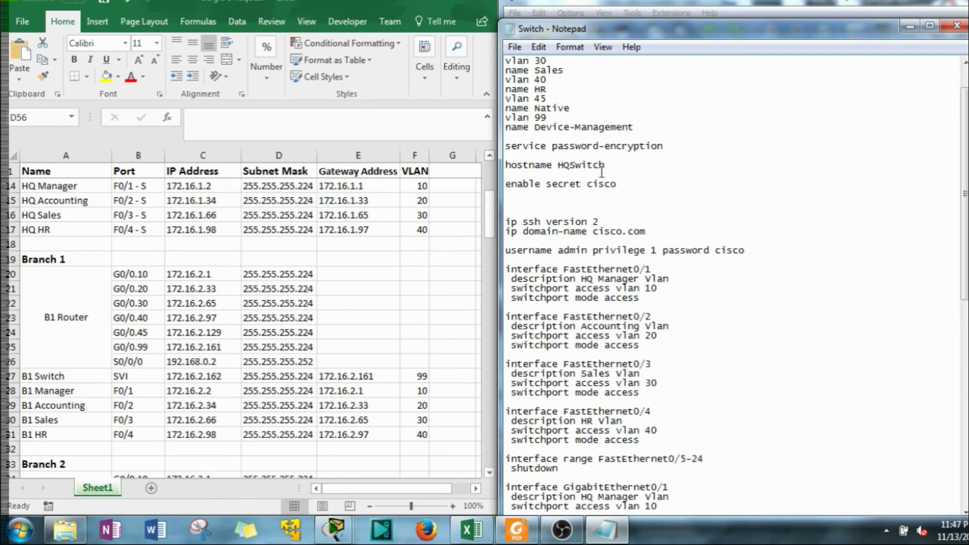
drag(570, 171, 557, 169)
text(B1)
Move the ip domain-name cisco.com line above ip ssh version 2
right_click(538, 198)
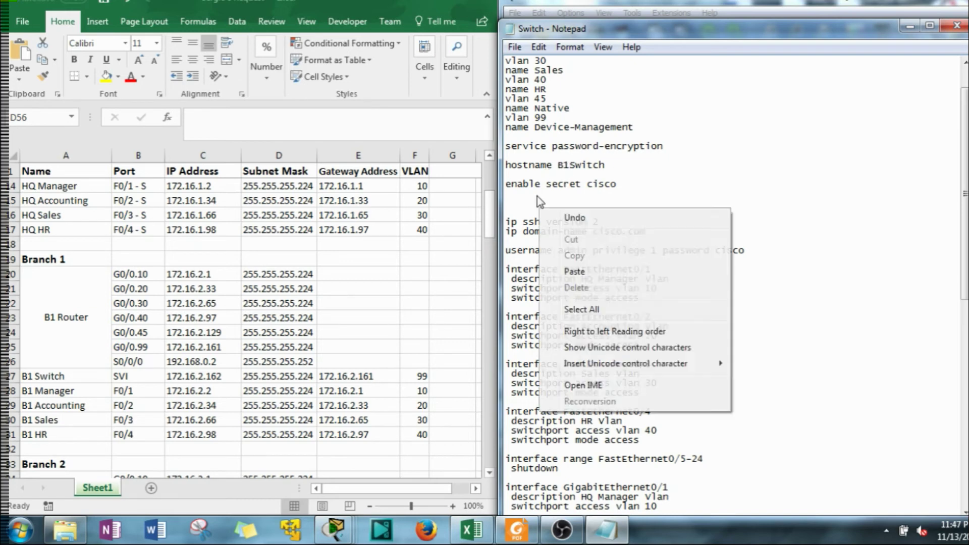
click(523, 202)
key(BackSpace)
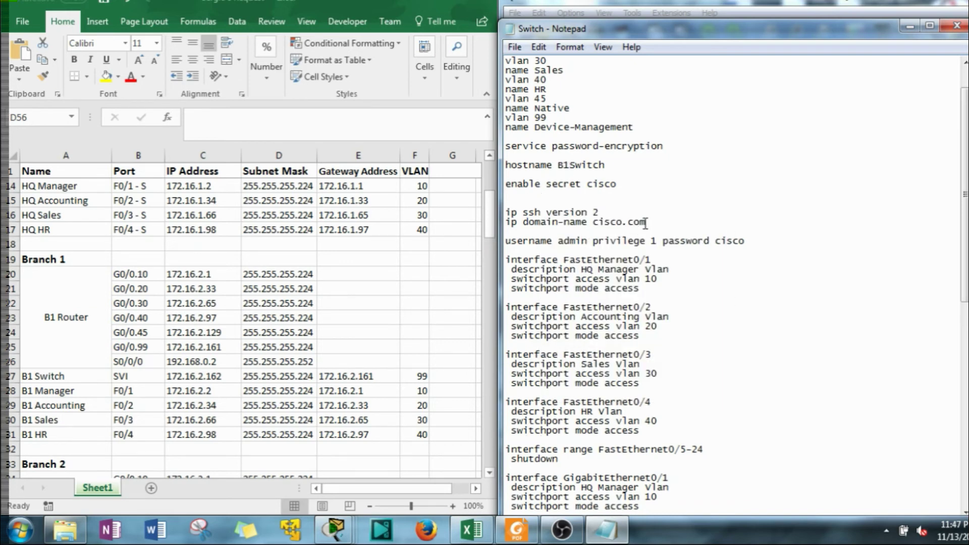
drag(644, 223, 504, 228)
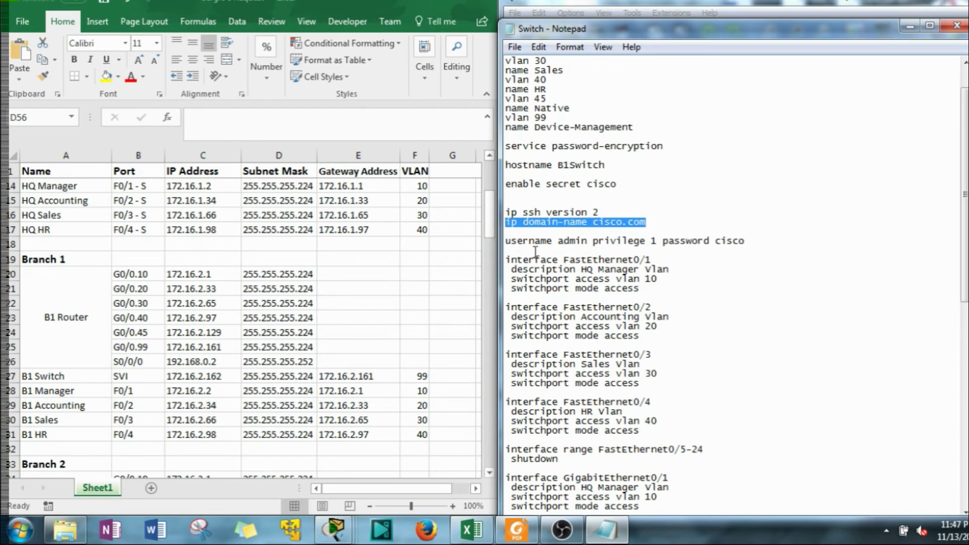
key(ctrl+x)
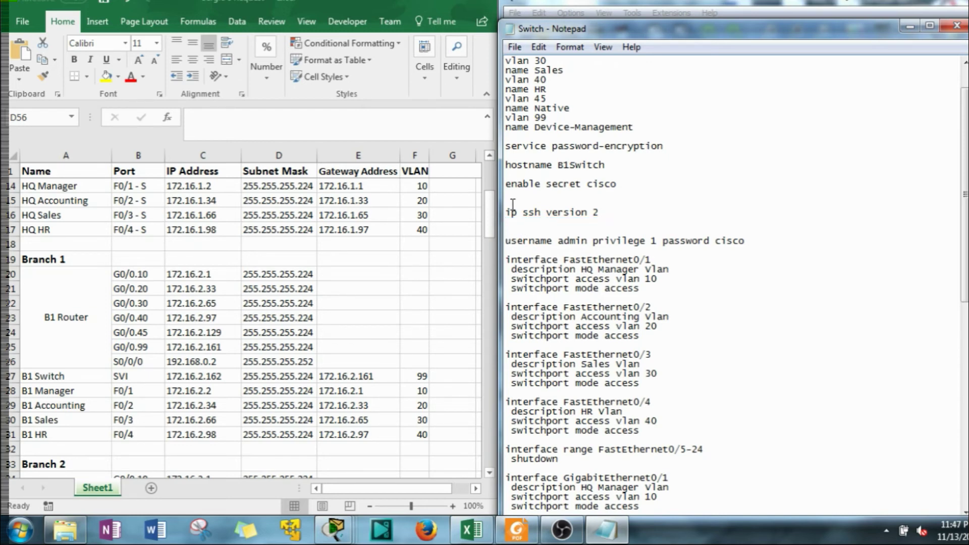
key(ctrl+v)
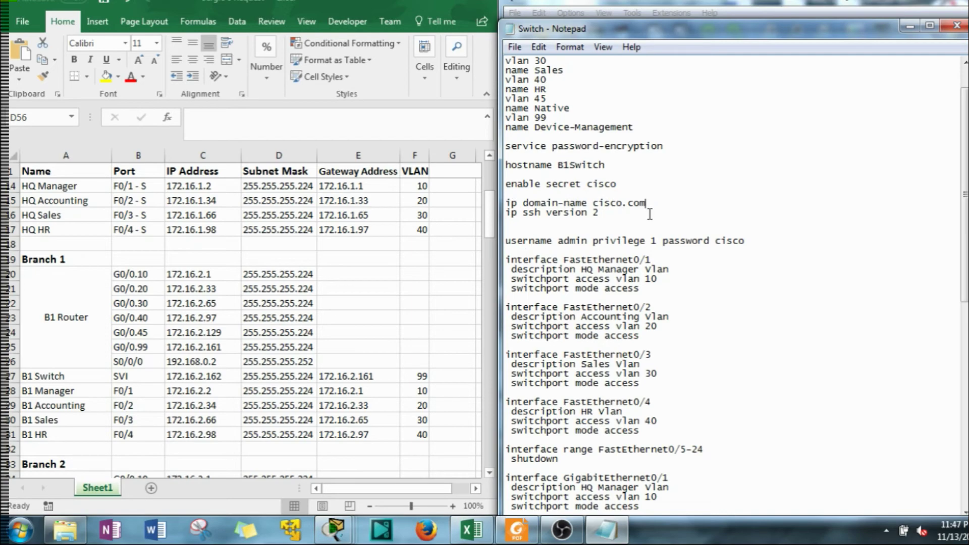
key(Return)
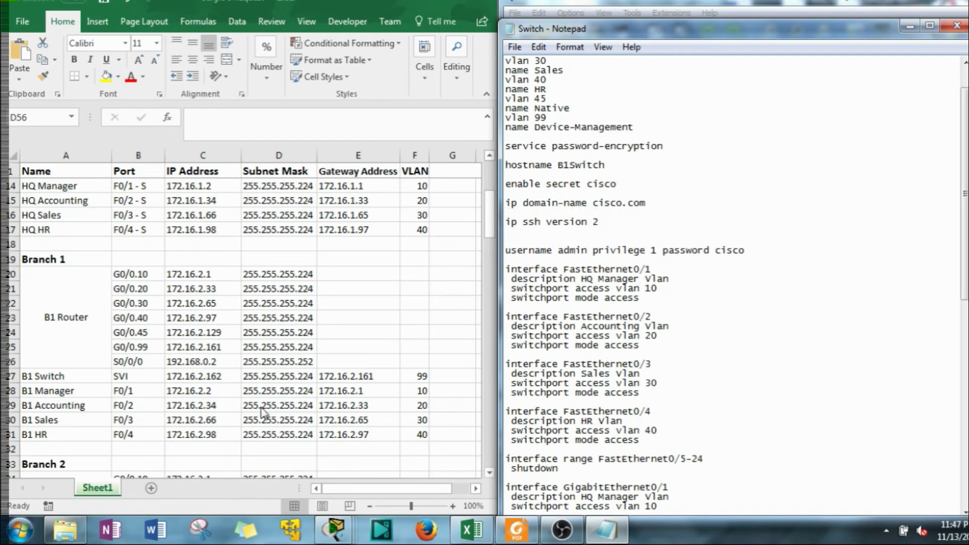
drag(775, 37, 340, 38)
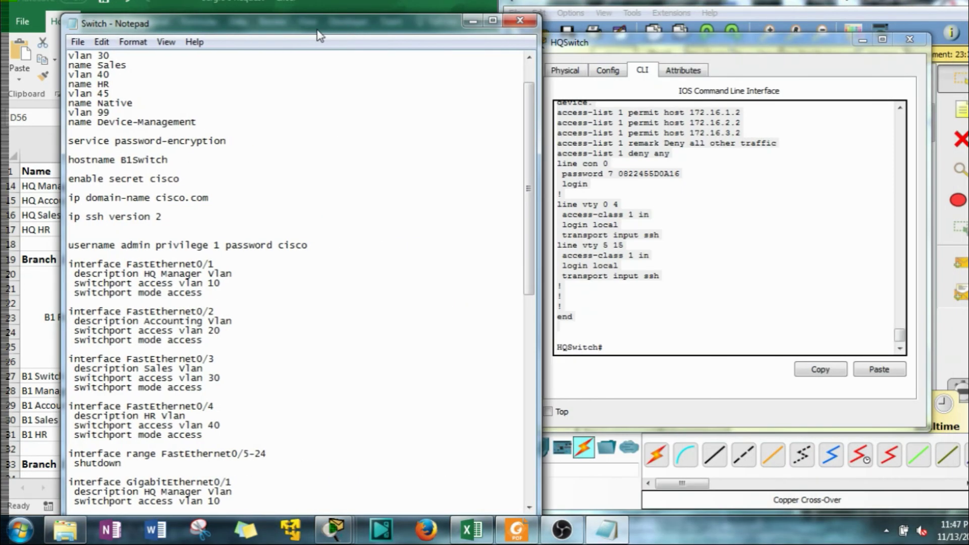
In the HQSwitch CLI, enter conf t and tab-complete 'crypto key generate rsa'
click(711, 257)
text(conf t)
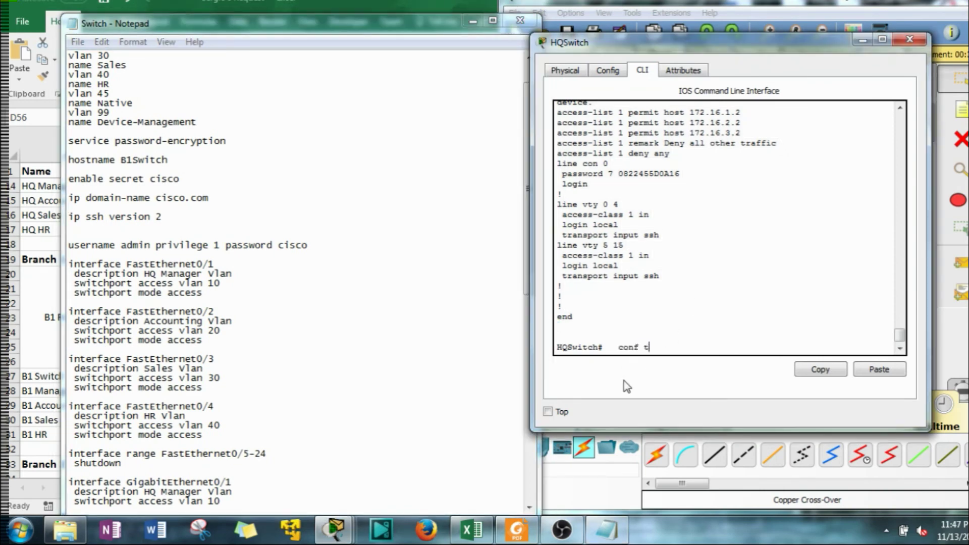
key(Return)
text(cry)
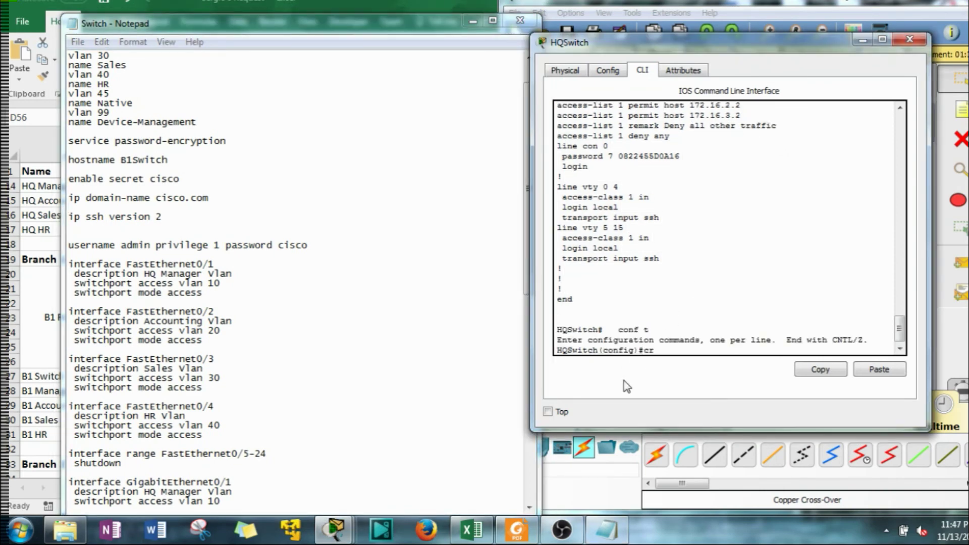
key(Tab)
text(k)
key(Tab)
text(g)
key(Tab)
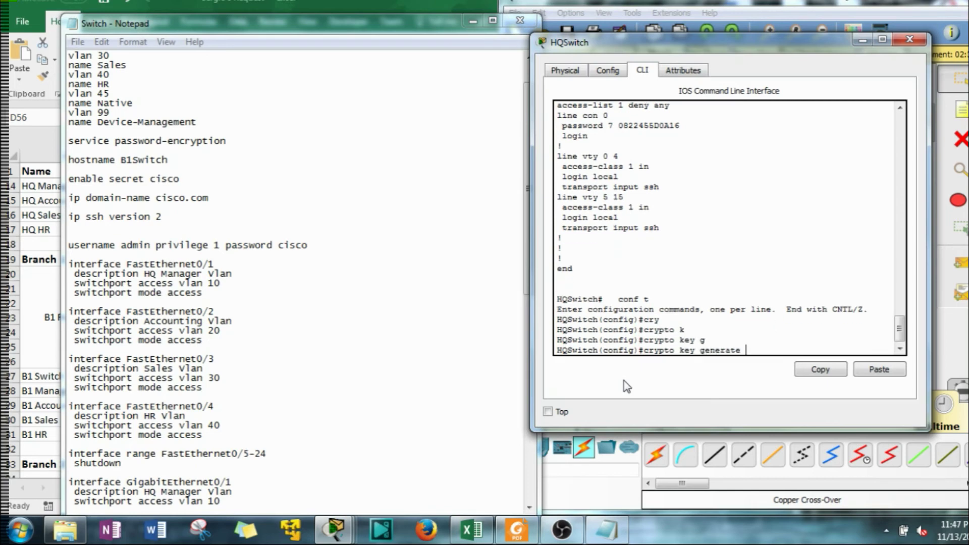
text(r)
key(Tab)
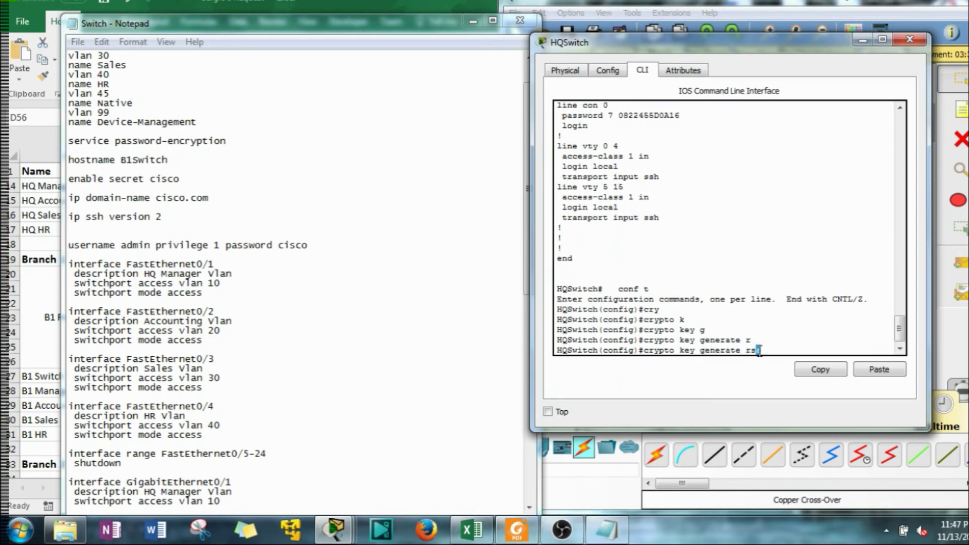
Copy the crypto key generate rsa command into the template above ip ssh version 2
drag(760, 348, 644, 348)
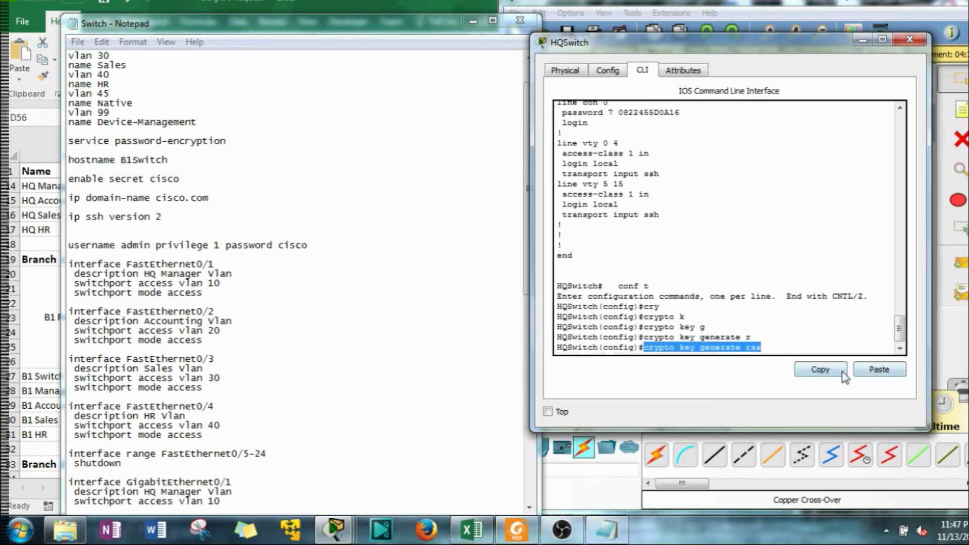
click(820, 369)
click(263, 260)
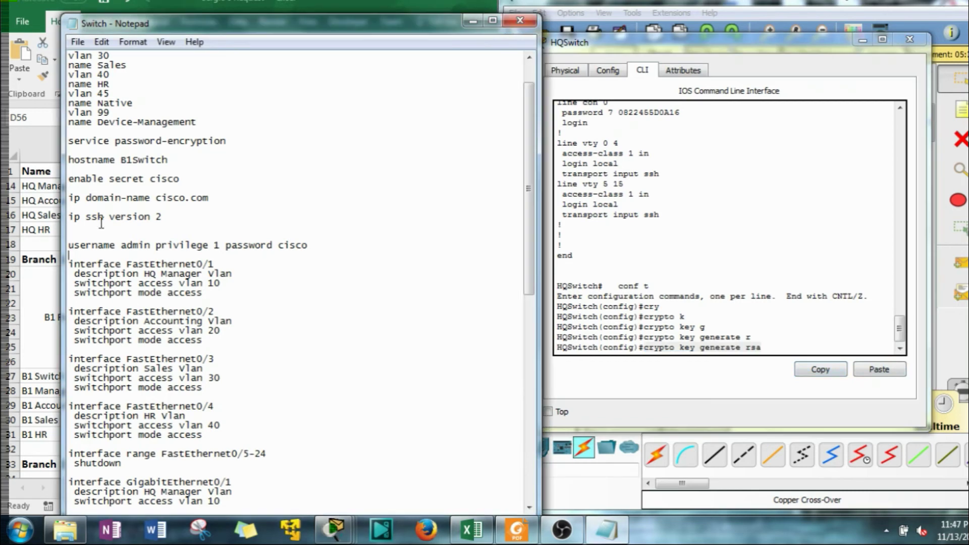
click(93, 207)
right_click(93, 207)
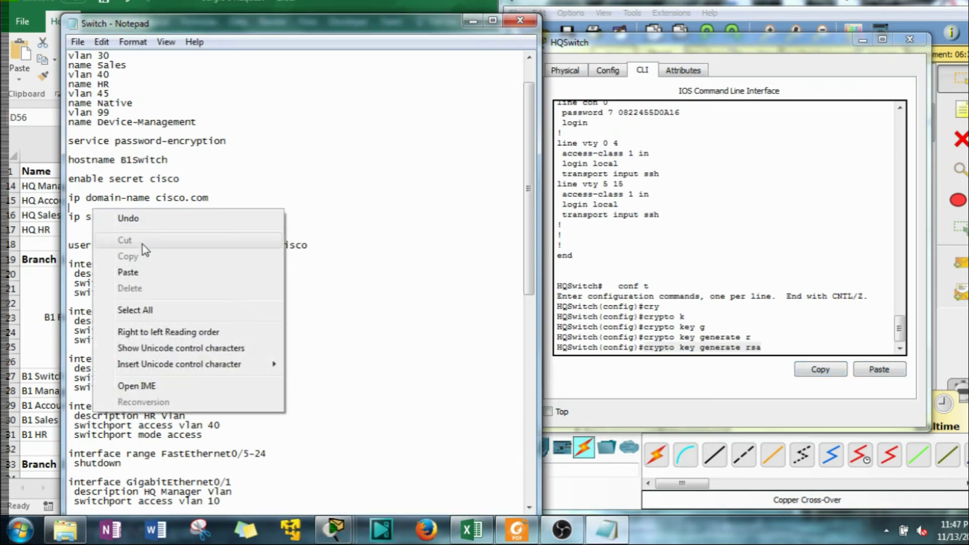
click(116, 268)
key(Return)
text(1024)
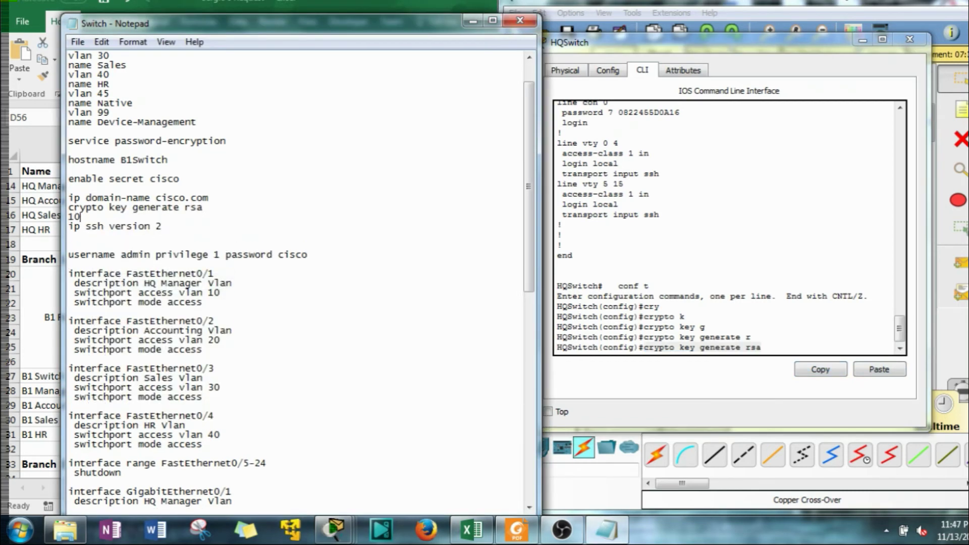
Remove the blank line under ip ssh version 2 and delete 'privilege 1' from the username line
click(137, 235)
key(BackSpace)
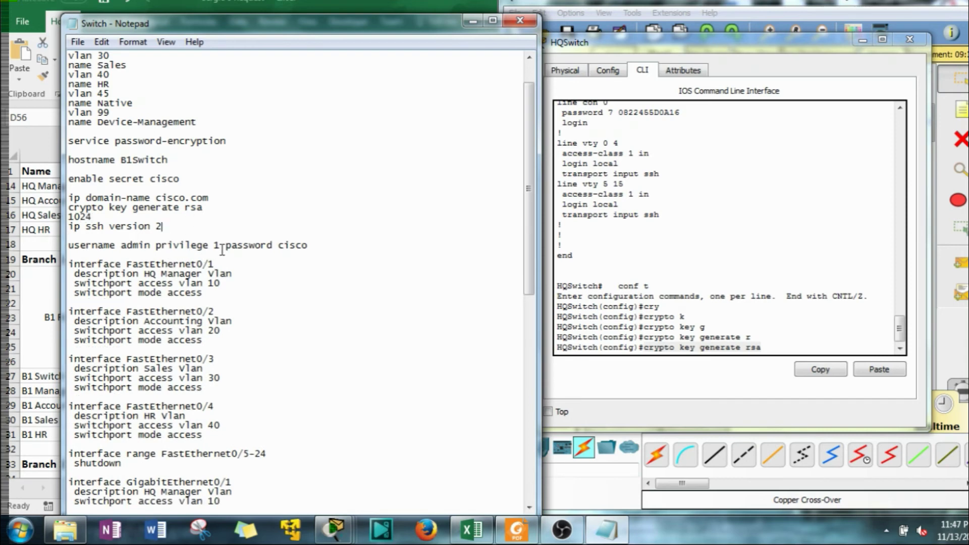
drag(221, 247, 159, 248)
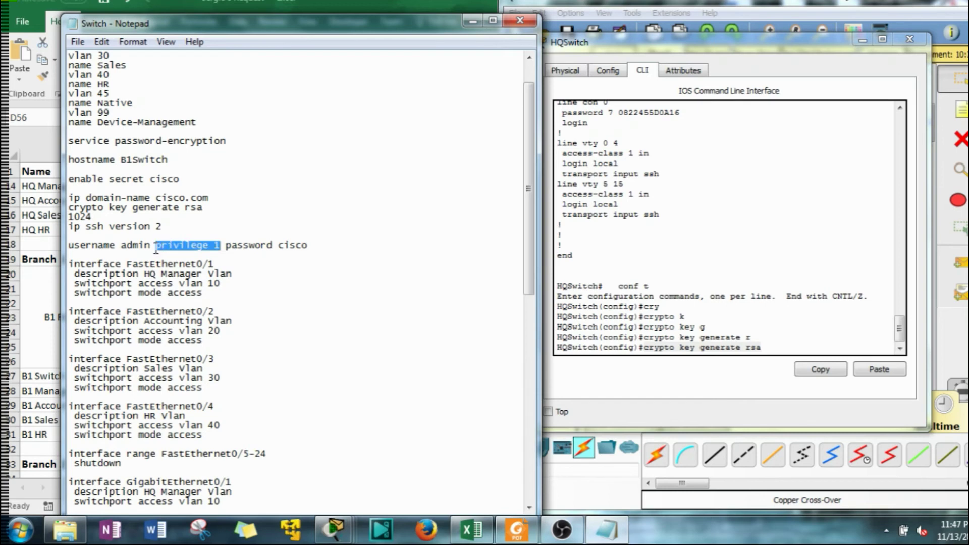
key(Delete)
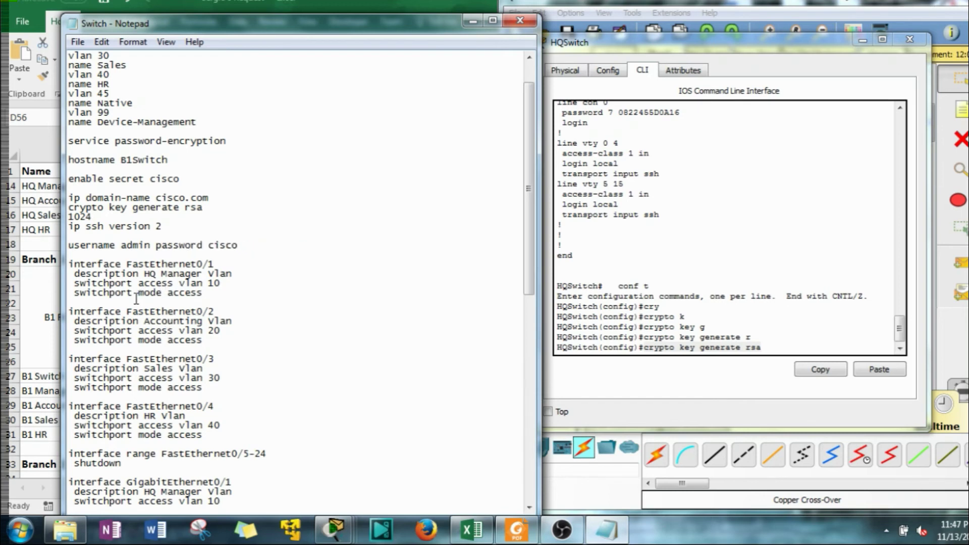
Copy the vlan 10 to name Device-Management lines and open empty lines below the username line
scroll(151, 238, up, 2)
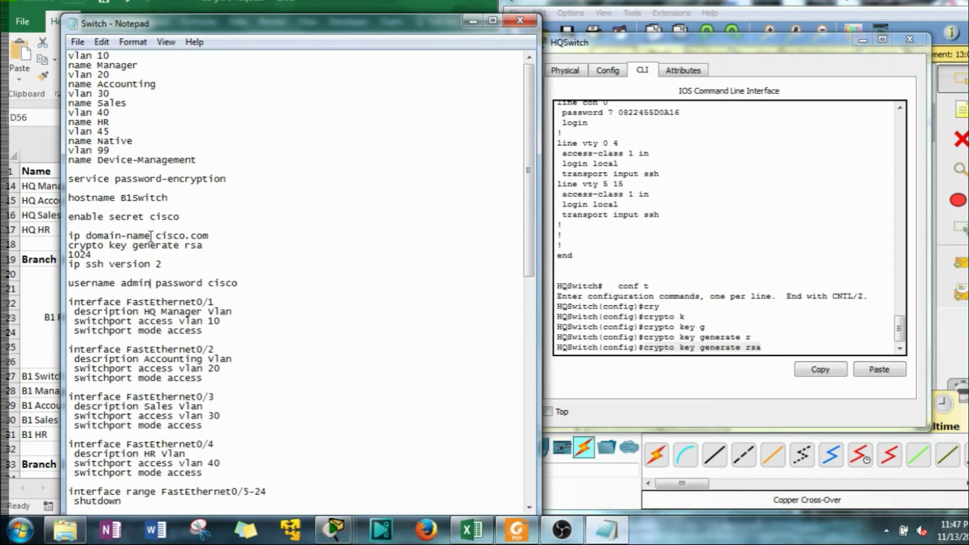
drag(196, 159, 69, 55)
right_click(76, 55)
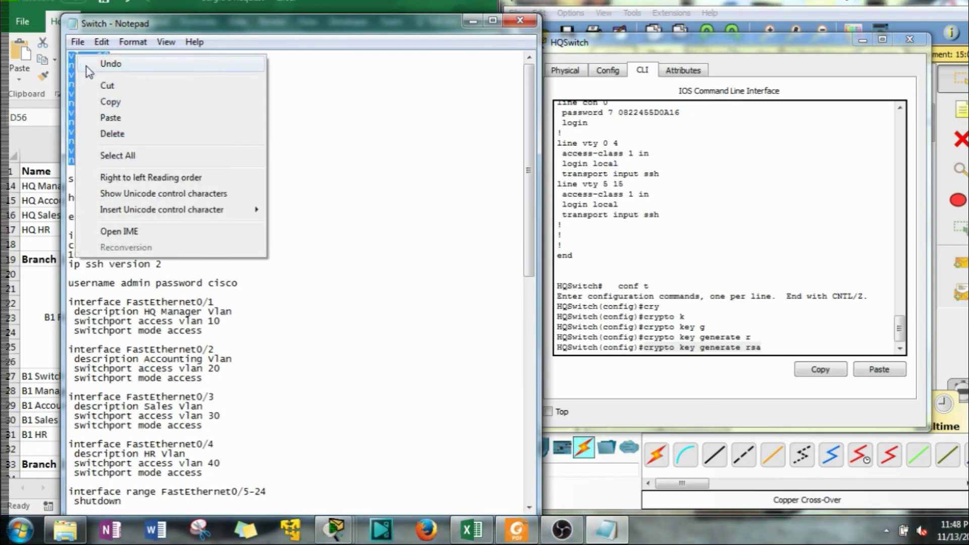
click(114, 98)
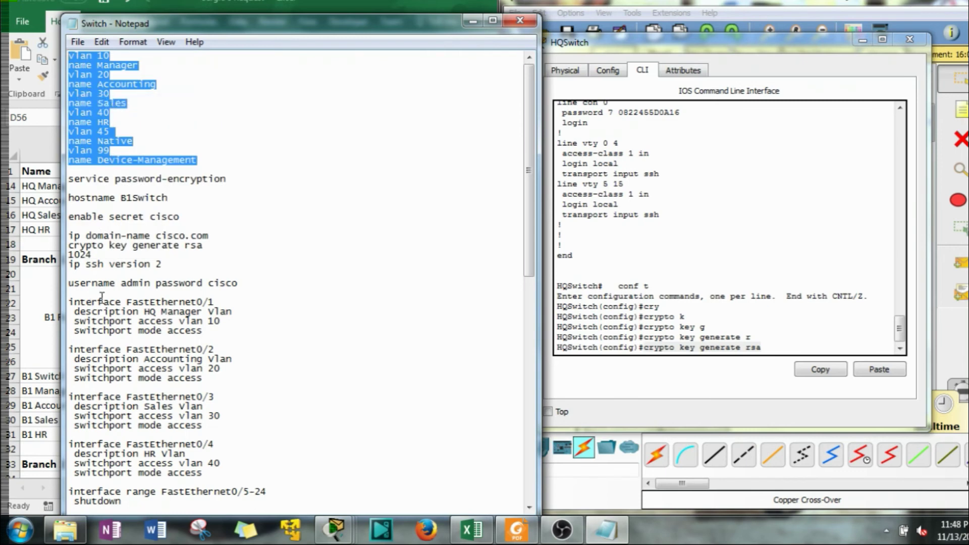
click(96, 292)
key(Return)
key(Return)
key(Return)
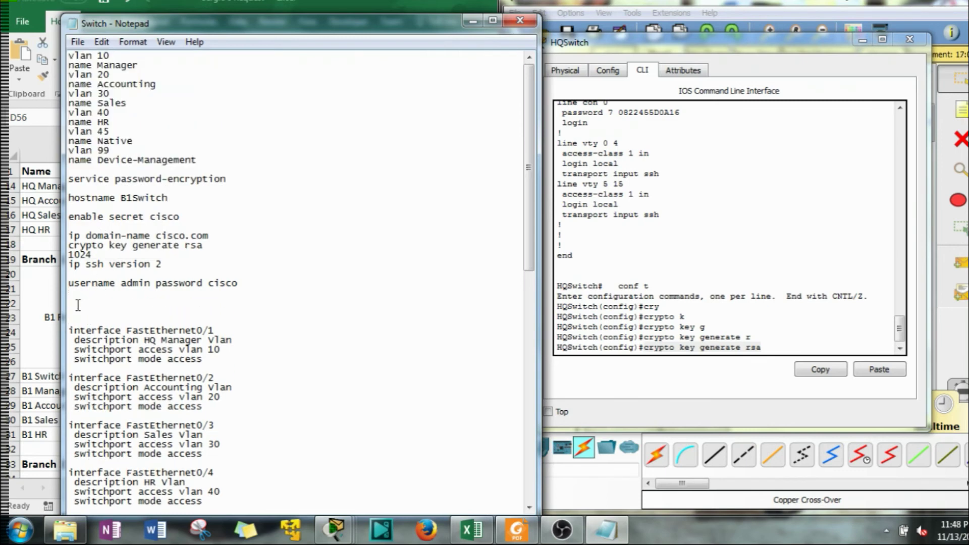
right_click(77, 307)
drag(197, 160, 67, 51)
Cut the VLAN lines from the top, paste them below the username line, and remove leftover blank lines
right_click(82, 71)
click(119, 103)
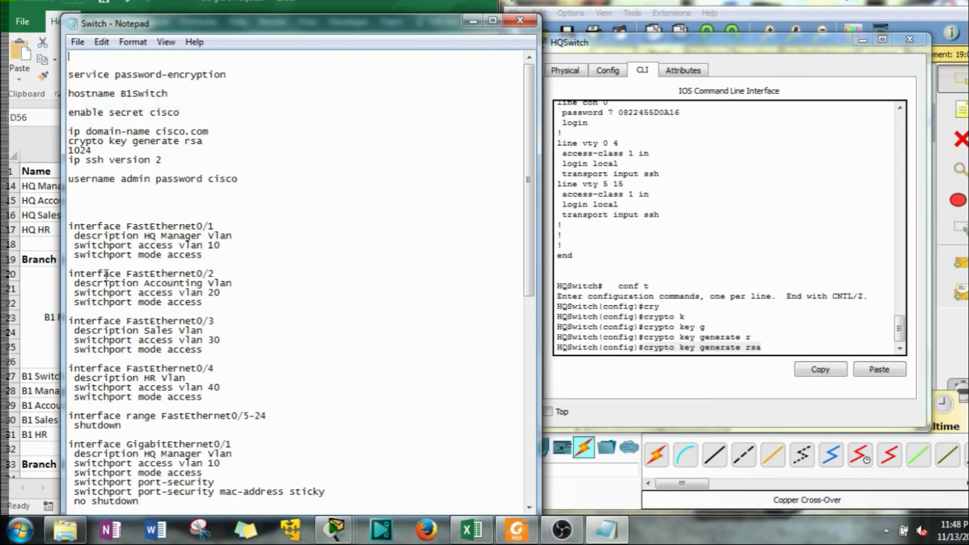
right_click(93, 206)
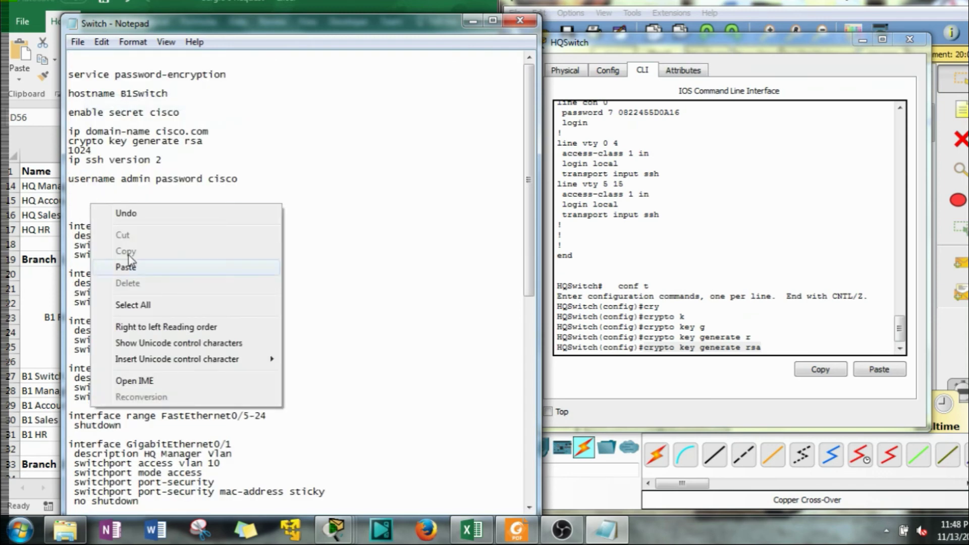
click(136, 264)
key(BackSpace)
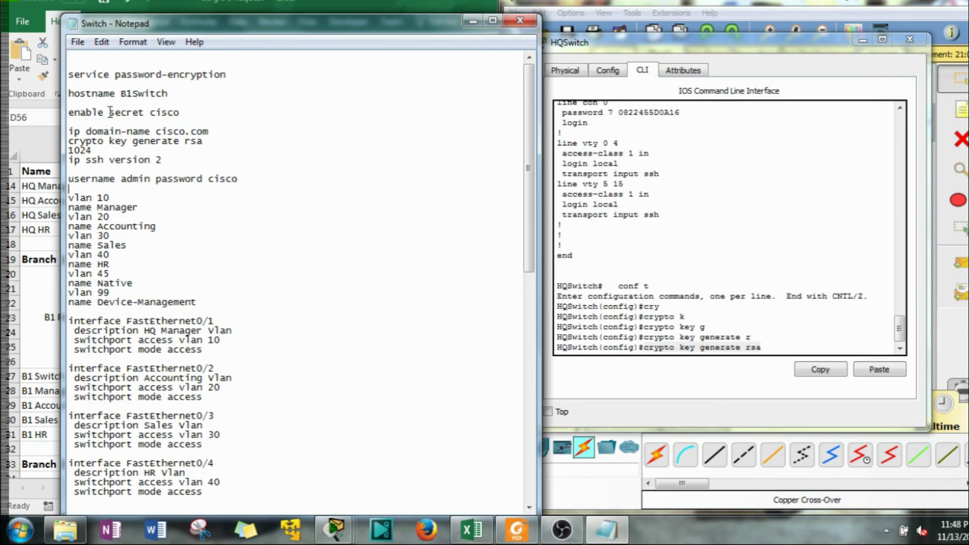
click(105, 64)
key(BackSpace)
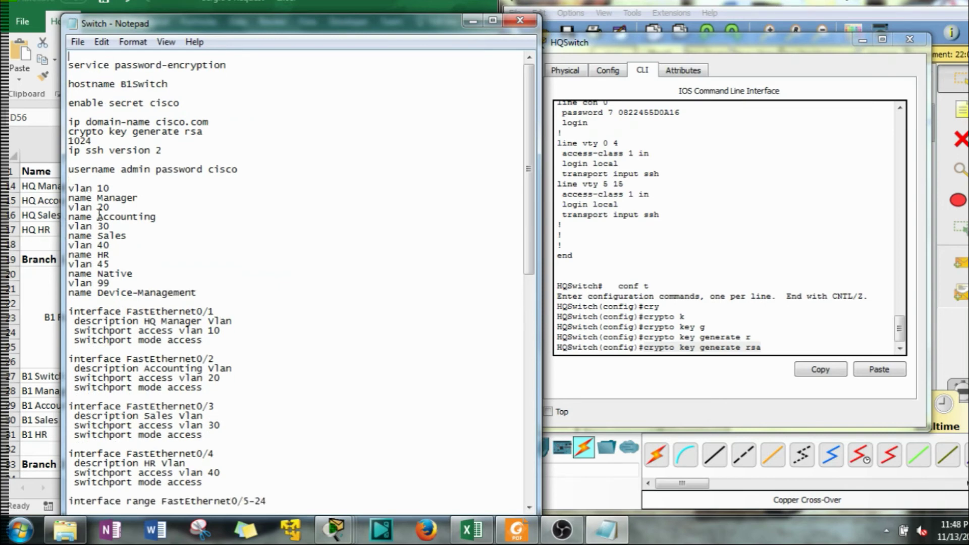
Add an 'exit' line after name Device-Management
click(97, 302)
text(exit)
key(Return)
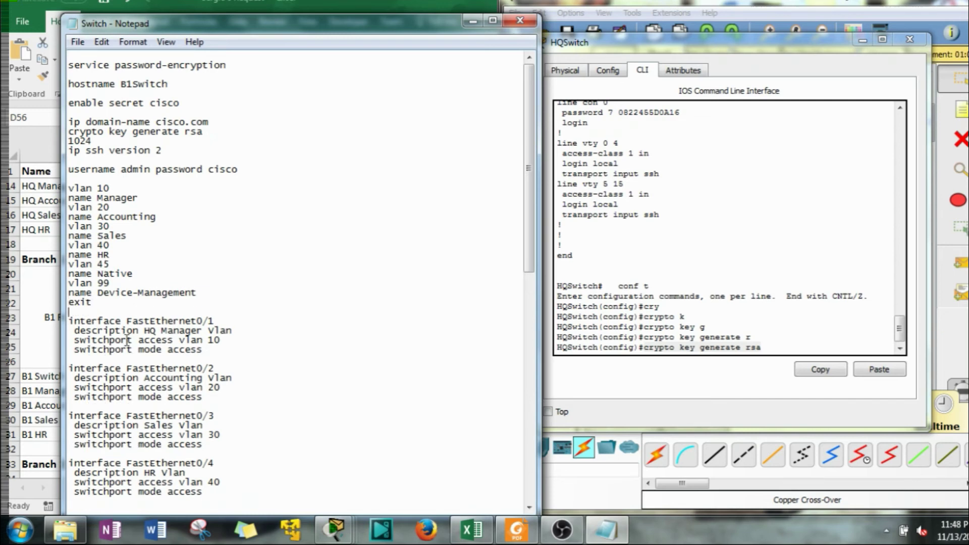
scroll(126, 339, down, 3)
scroll(150, 202, down, 7)
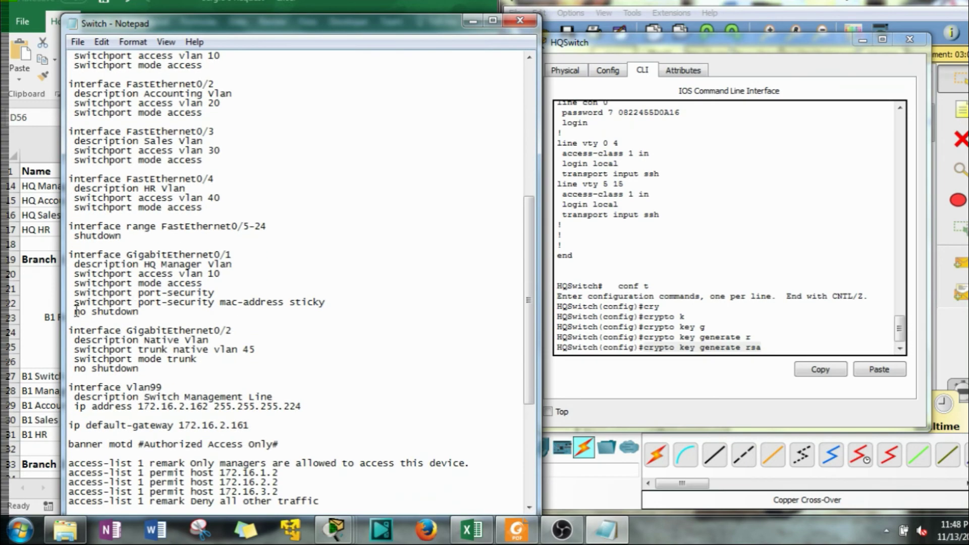
scroll(169, 378, down, 2)
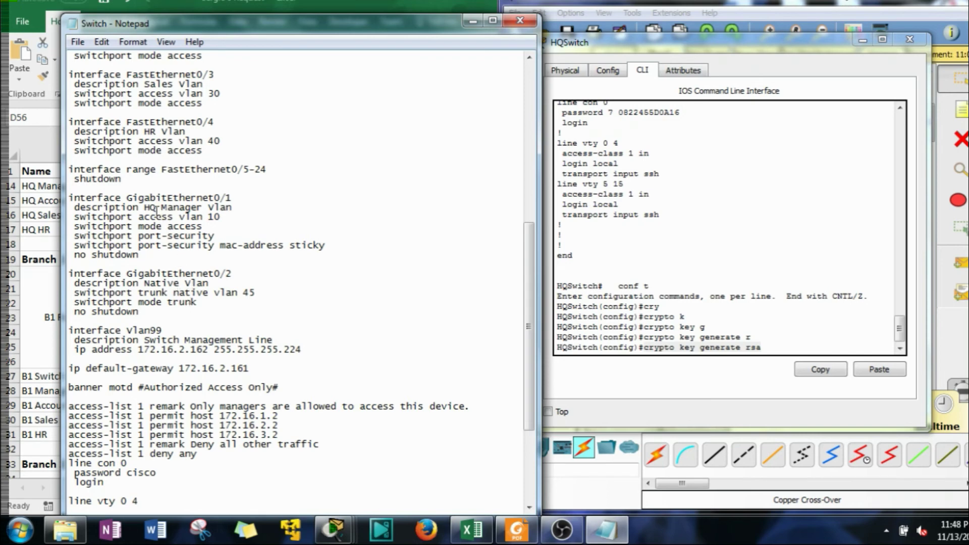
Remove the GigabitEthernet0/1 port-security block and the blank line above GigabitEthernet0/2
drag(138, 255, 68, 196)
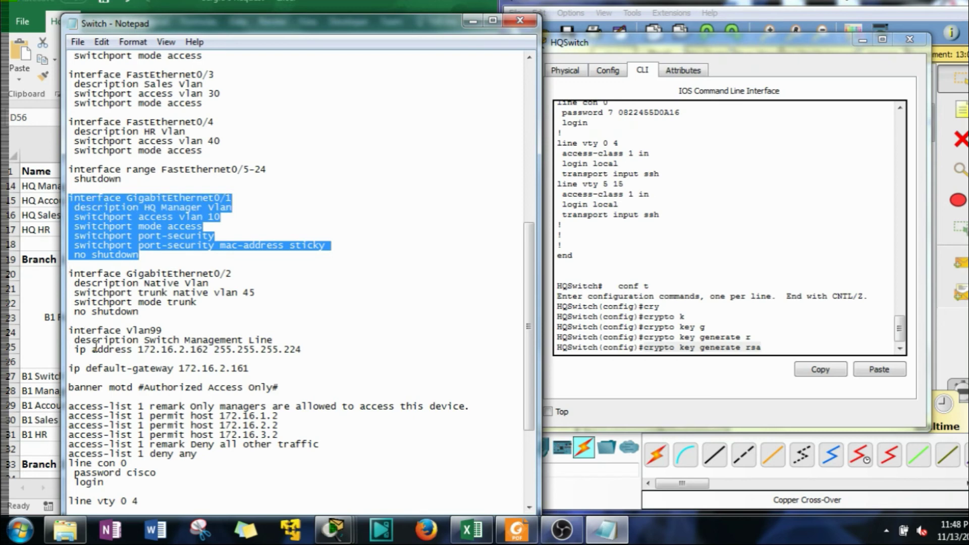
key(Delete)
key(Delete)
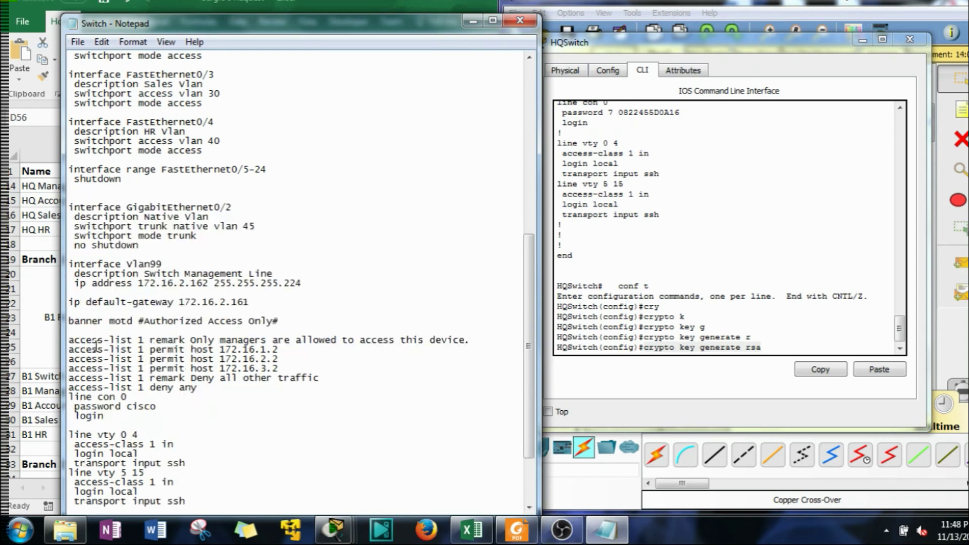
key(BackSpace)
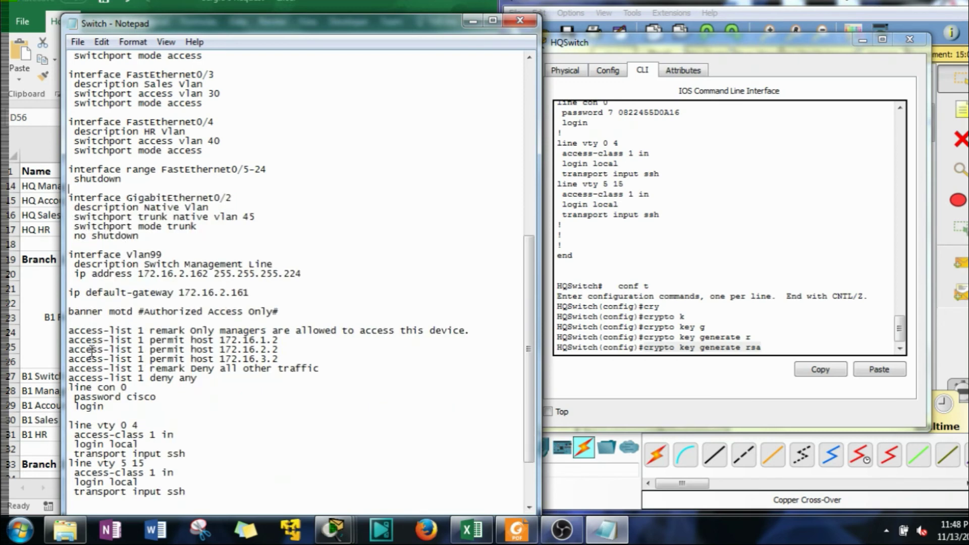
drag(187, 15, 429, 22)
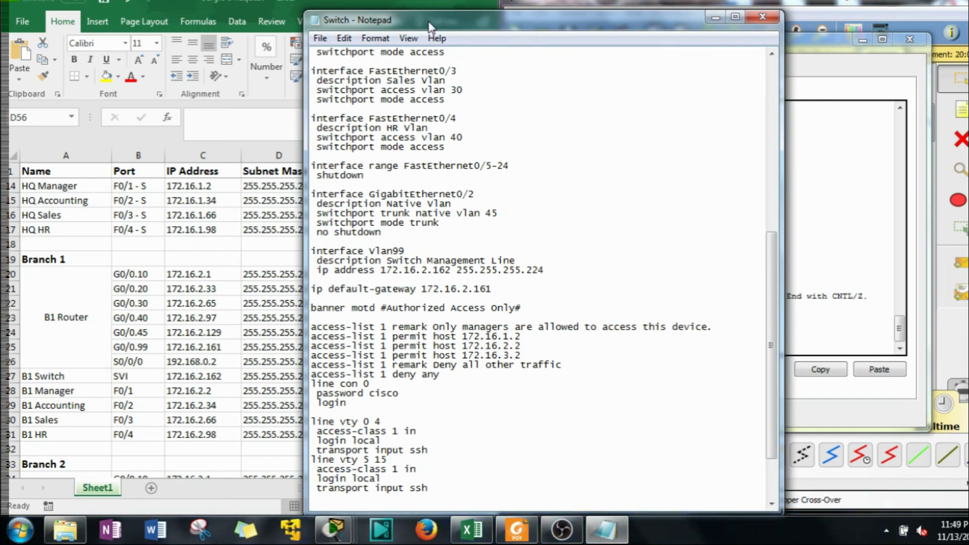
Check the switch template against the addressing spreadsheet, marking the GigabitEthernet0/2 port number
click(436, 183)
click(323, 316)
scroll(417, 317, down, 1)
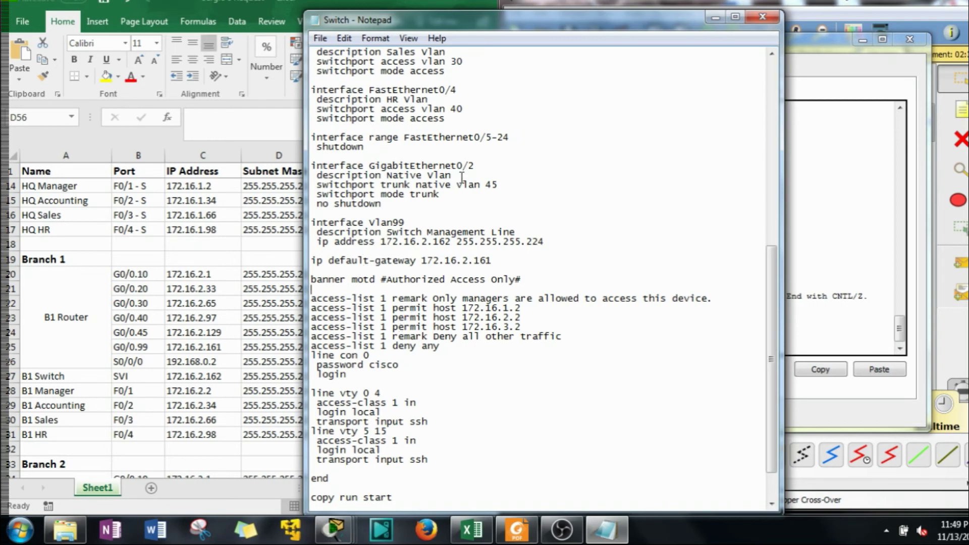
key(alt+Tab)
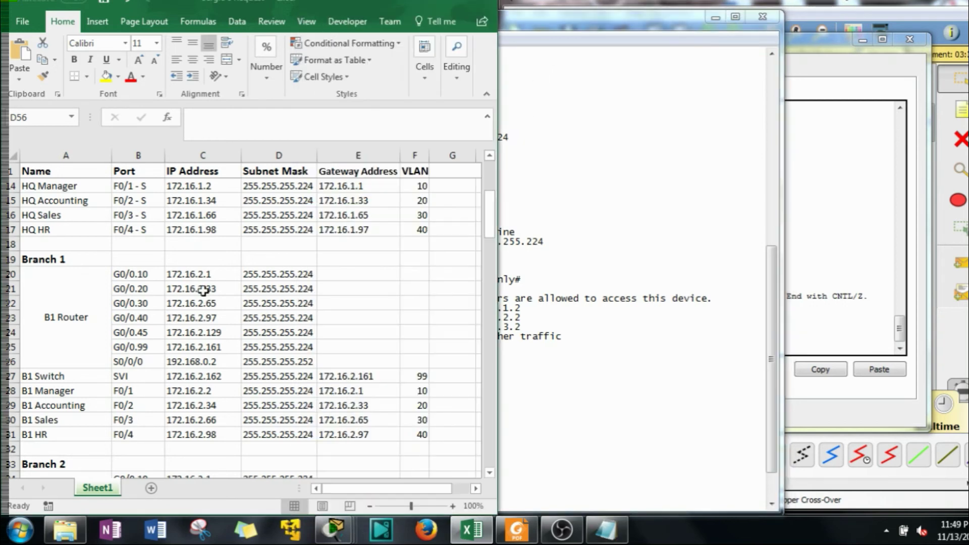
click(644, 285)
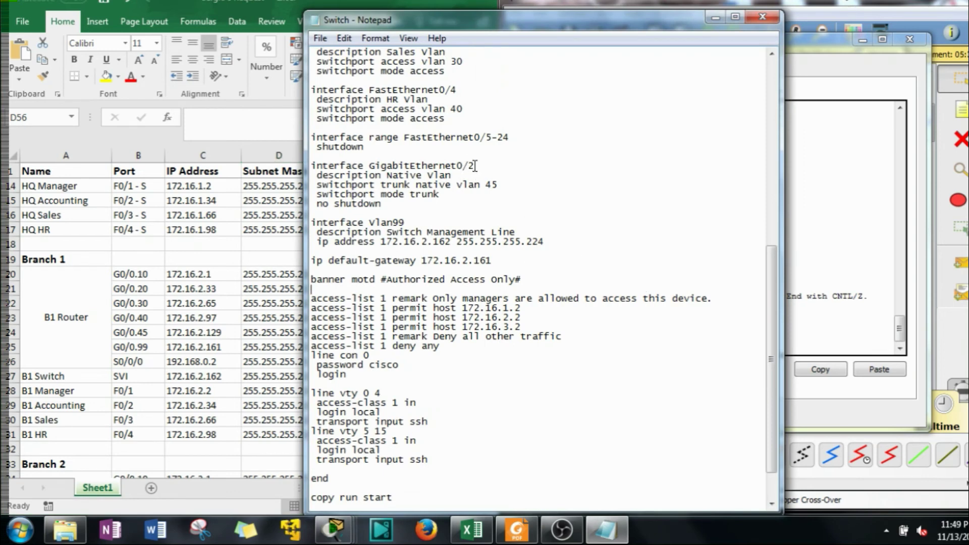
drag(474, 165, 456, 174)
Place the template beside the HQSwitch console and select all of its text
drag(687, 27, 443, 27)
drag(214, 26, 514, 46)
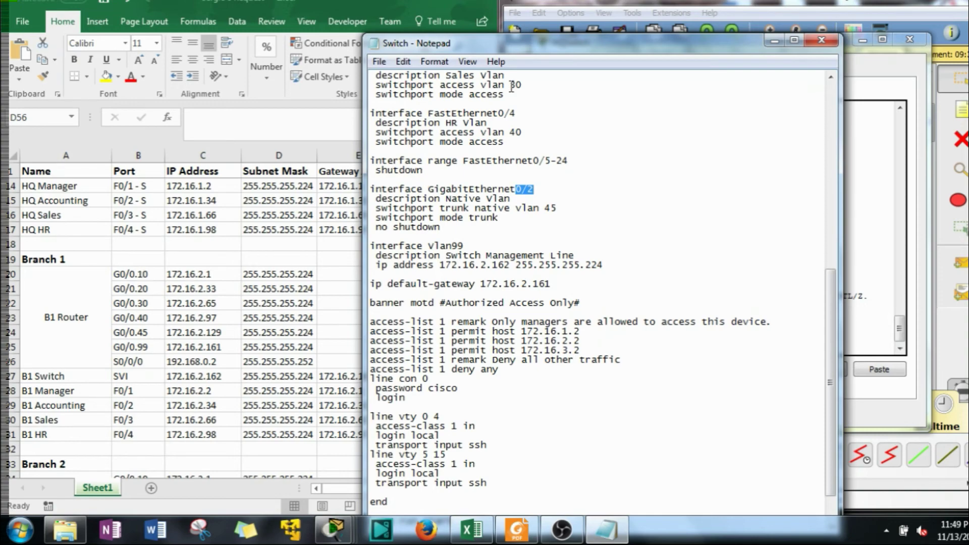
drag(636, 52, 319, 45)
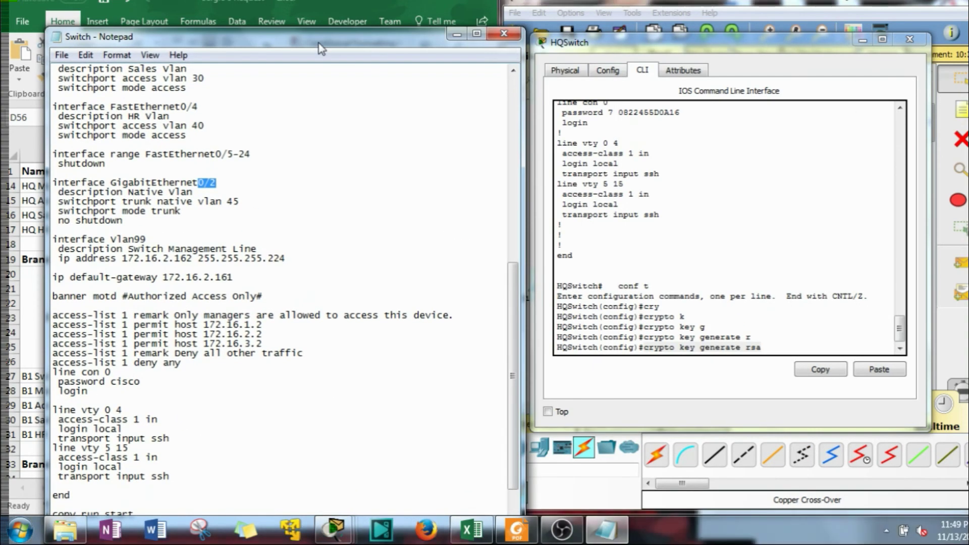
scroll(193, 314, down, 2)
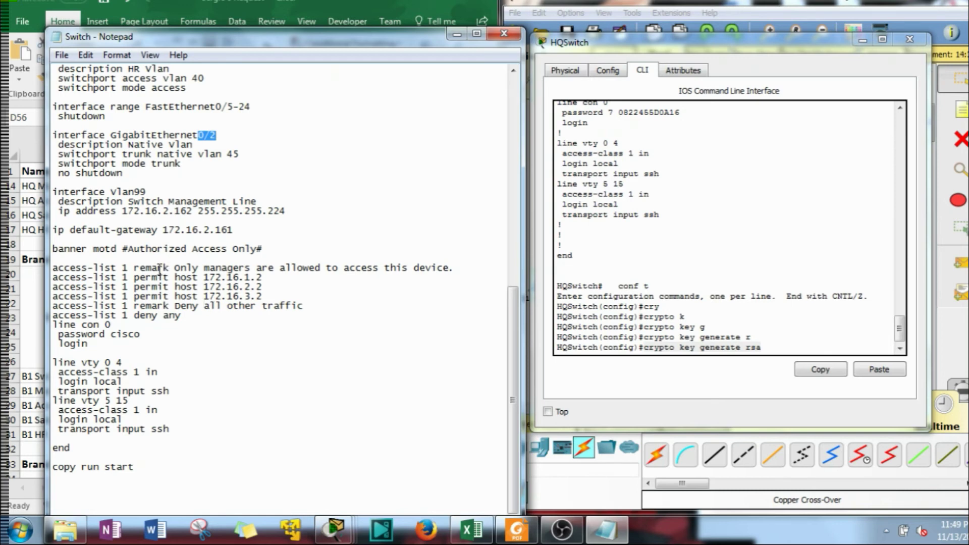
scroll(120, 256, up, 3)
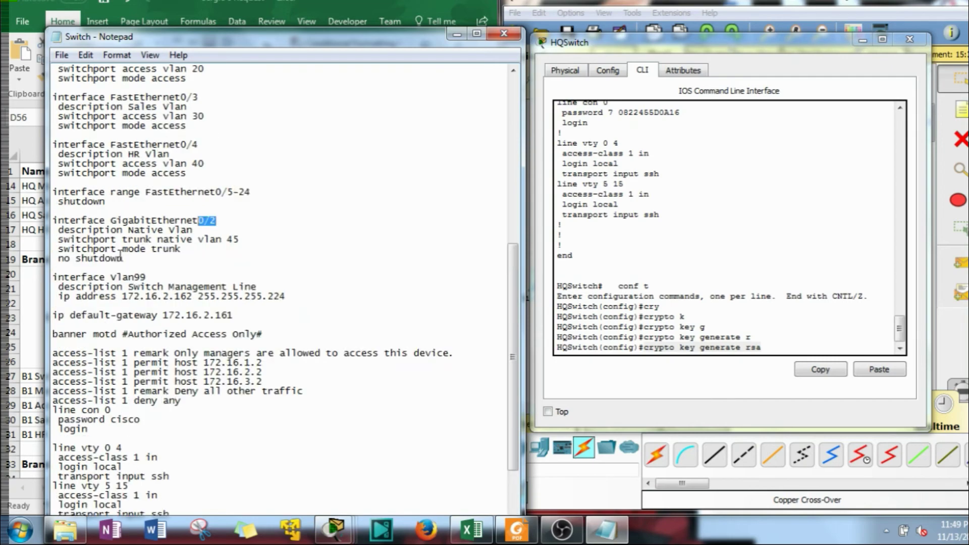
scroll(121, 258, up, 12)
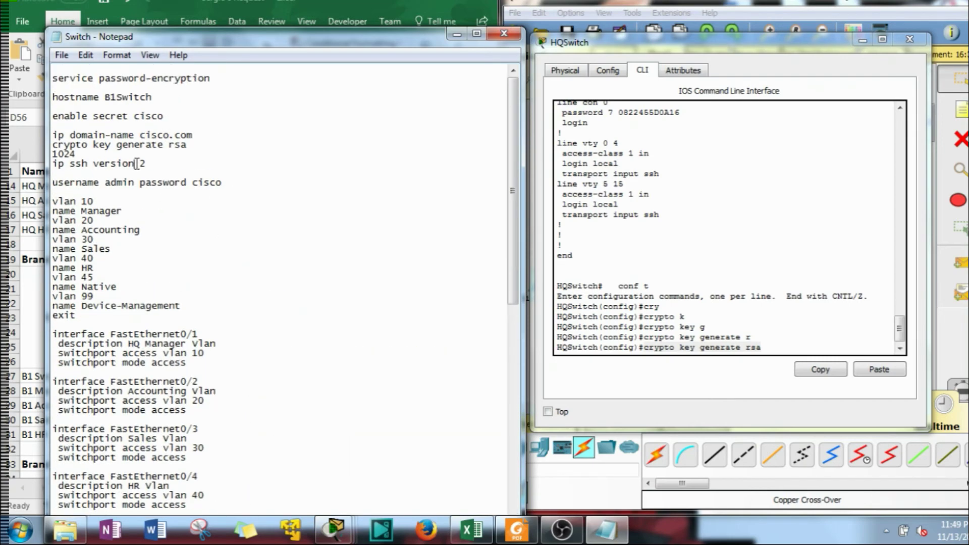
key(ctrl+a)
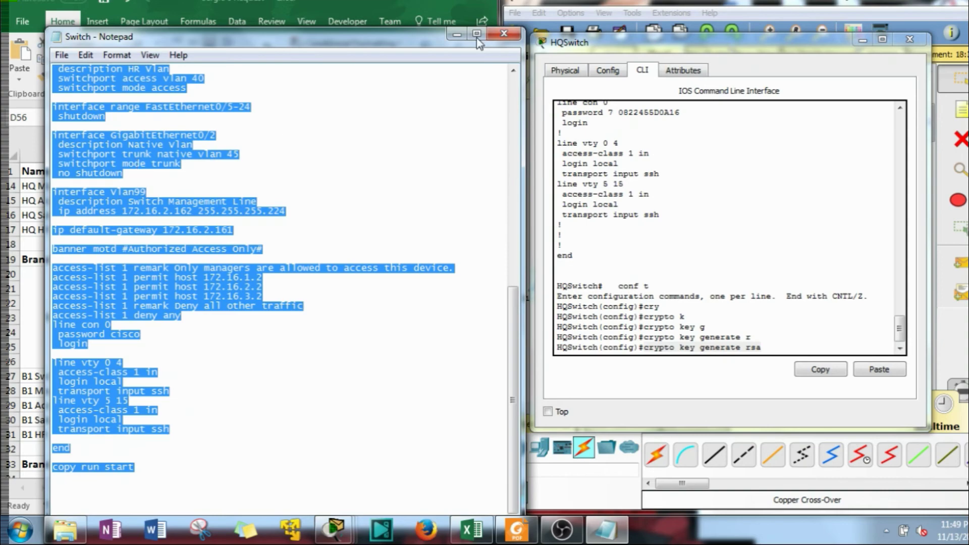
Open the B1Switch CLI and enter global configuration mode with en and conf t
click(862, 40)
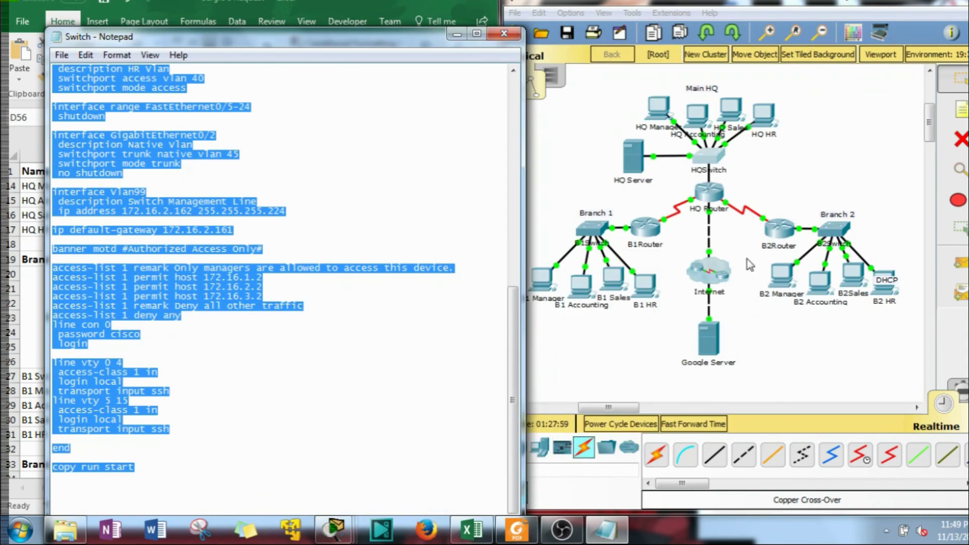
click(647, 231)
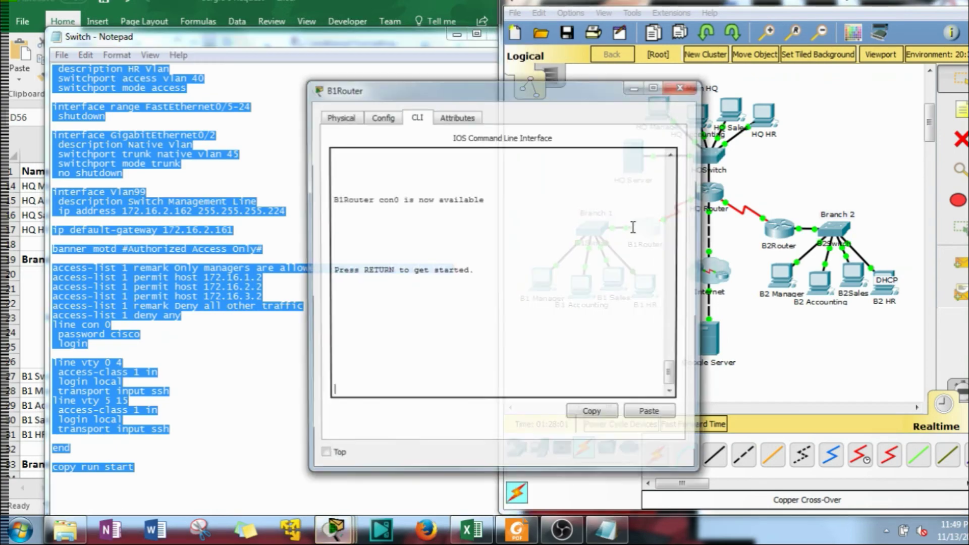
click(672, 87)
click(598, 228)
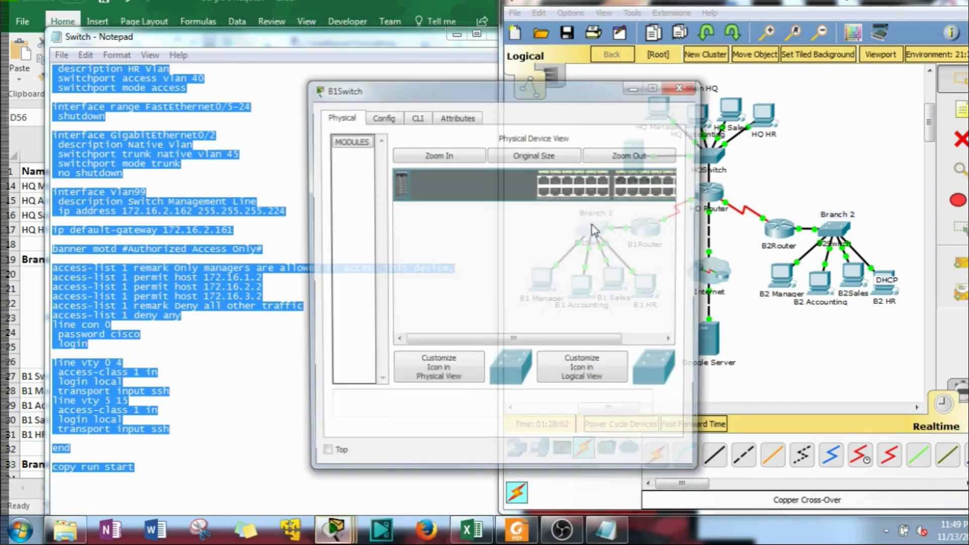
click(422, 116)
drag(444, 85, 481, 39)
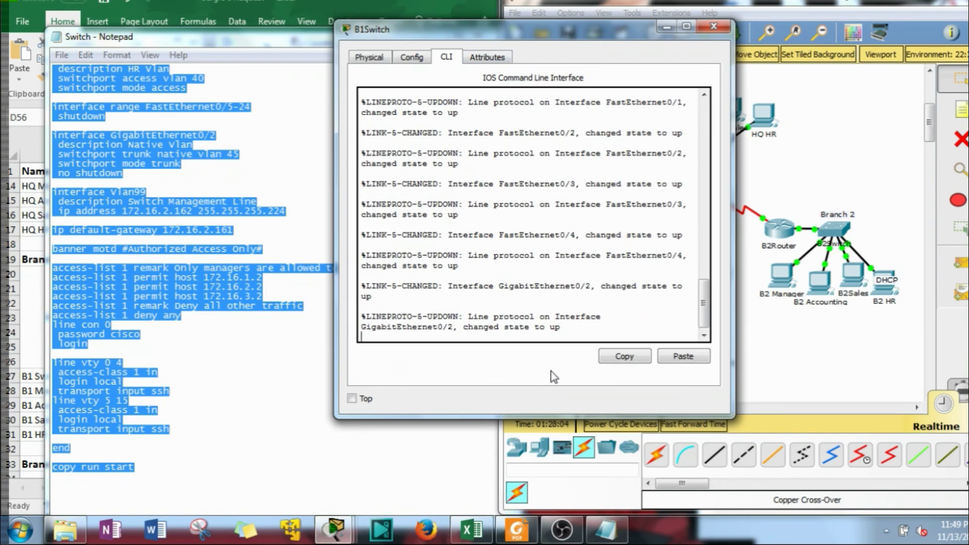
key(Return)
key(Return)
key(Return)
text(en)
key(Return)
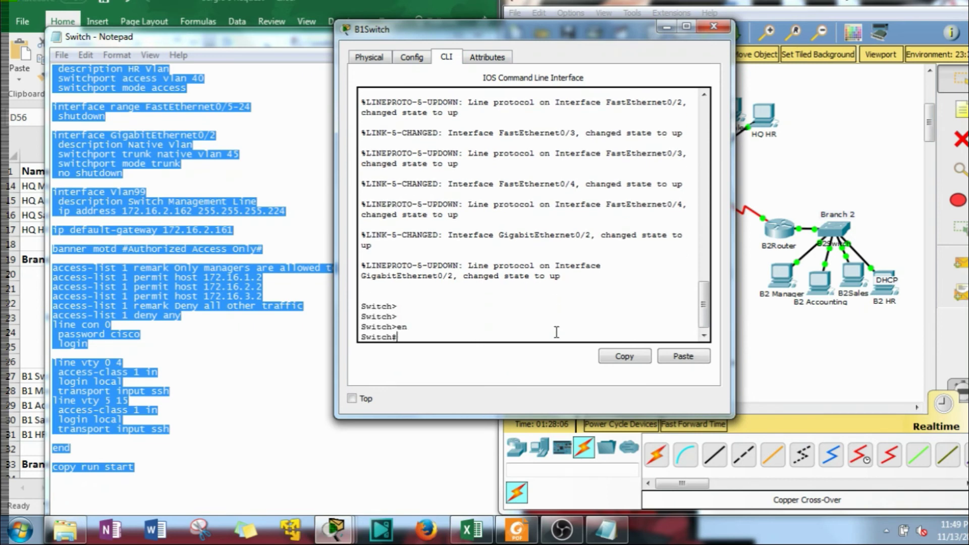
text(conf t)
key(Return)
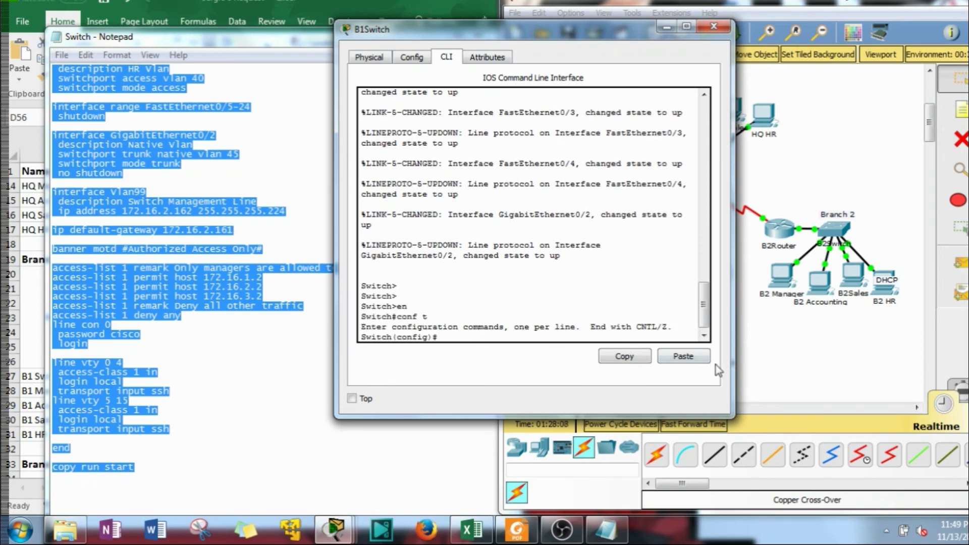
Paste the template into B1Switch and review the output for RSA keys, SSH and VLANs
click(666, 356)
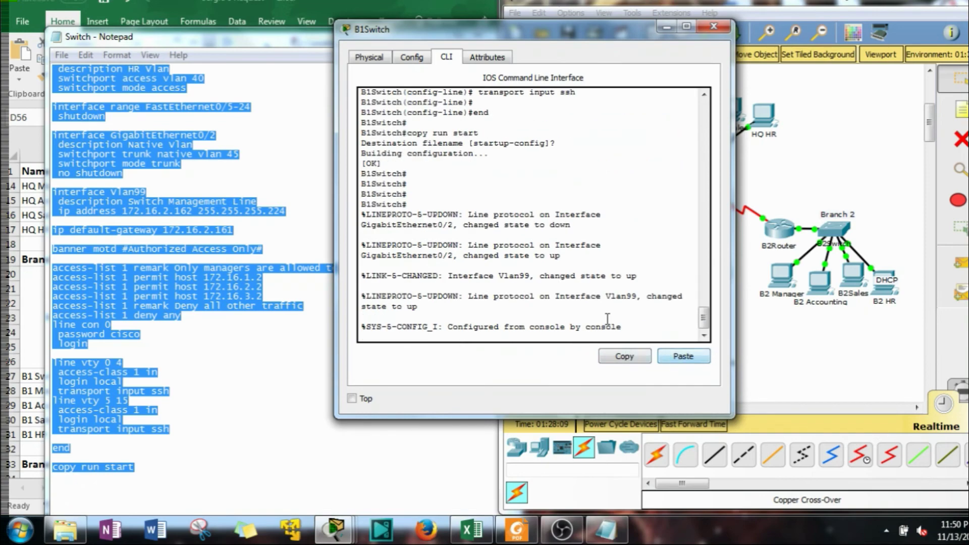
scroll(522, 279, up, 20)
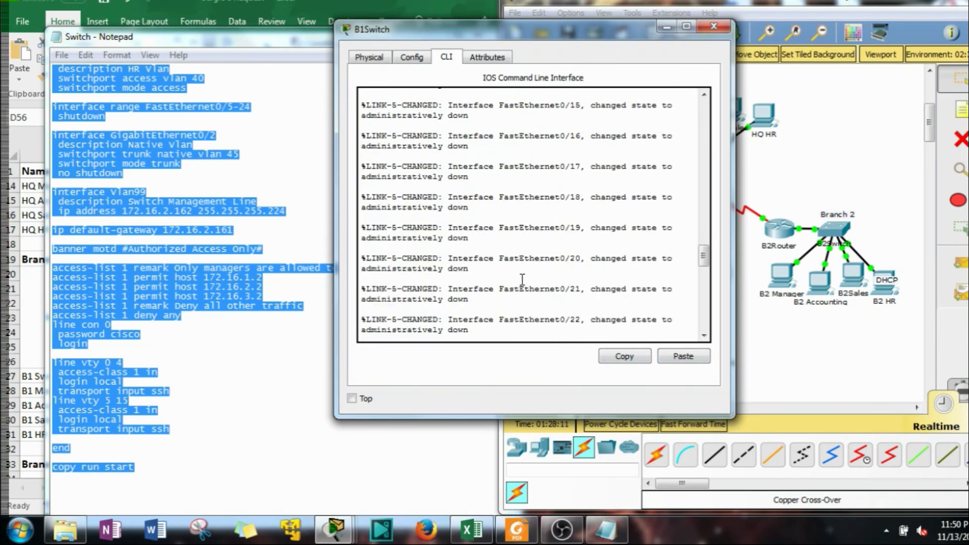
scroll(522, 280, up, 3)
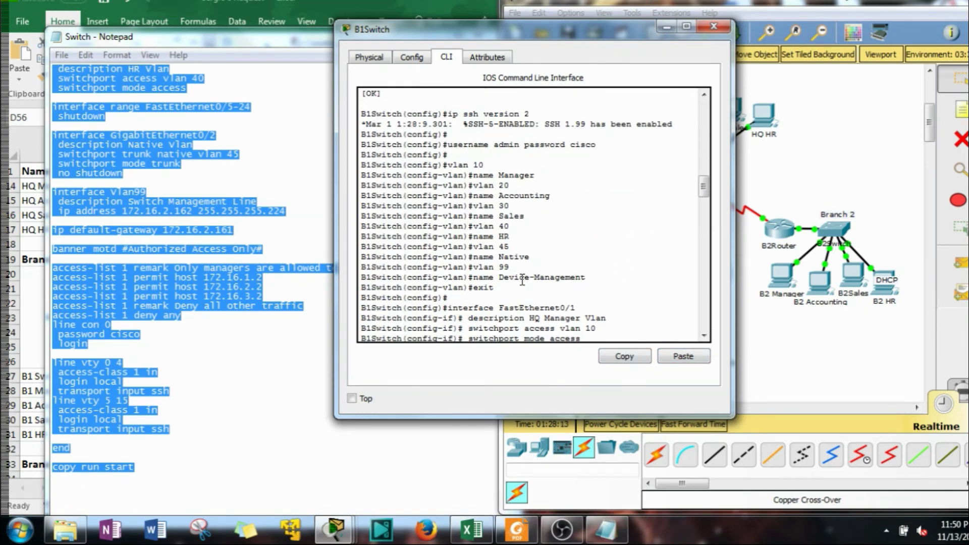
scroll(505, 227, up, 6)
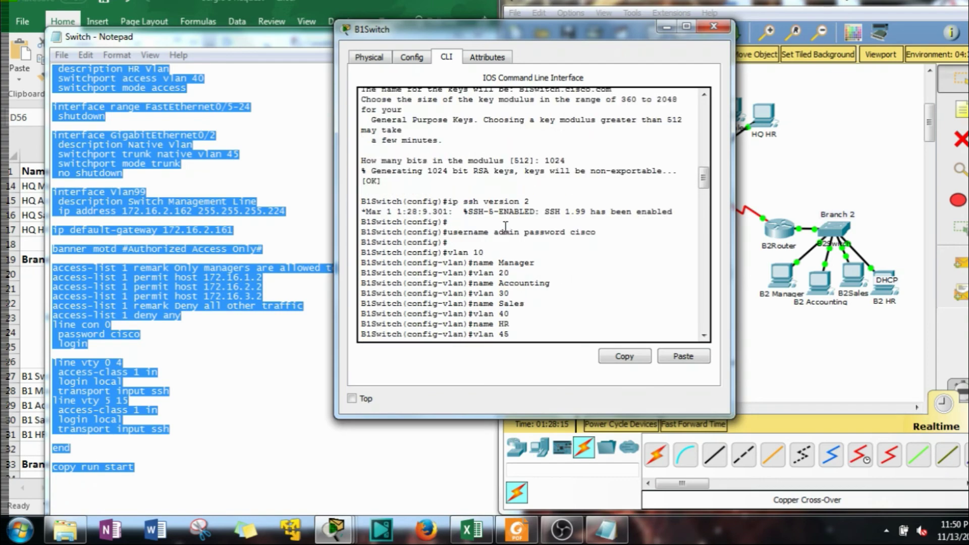
scroll(465, 129, up, 3)
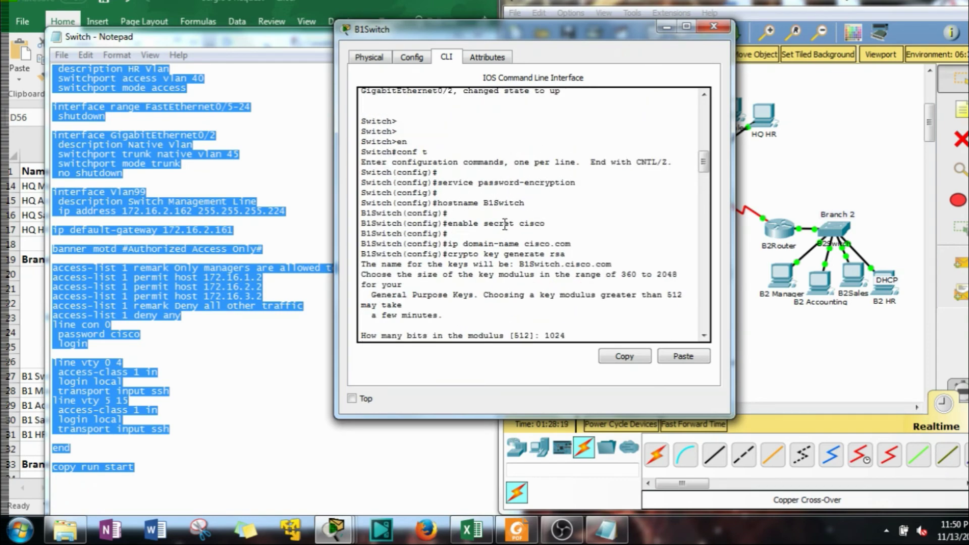
scroll(504, 224, down, 3)
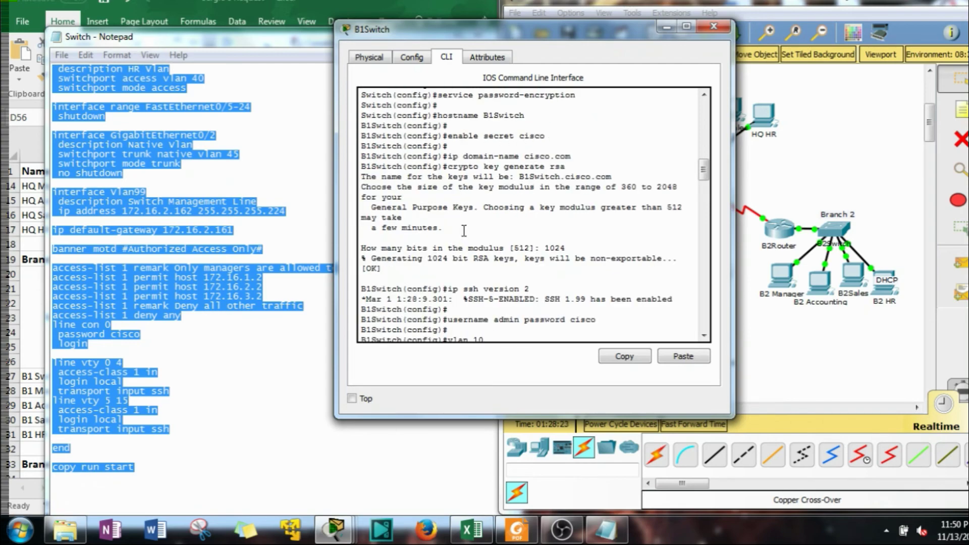
scroll(466, 232, down, 1)
scroll(485, 251, down, 1)
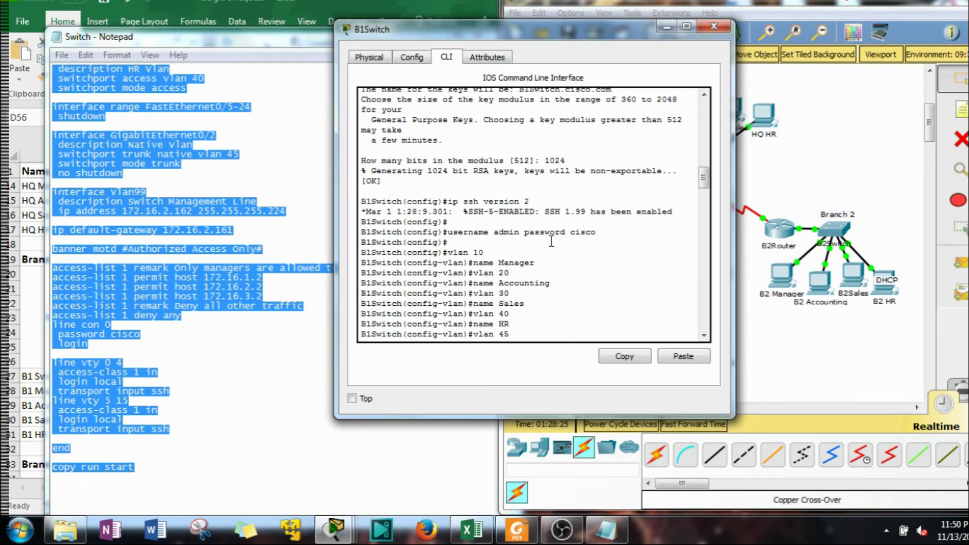
scroll(497, 219, down, 2)
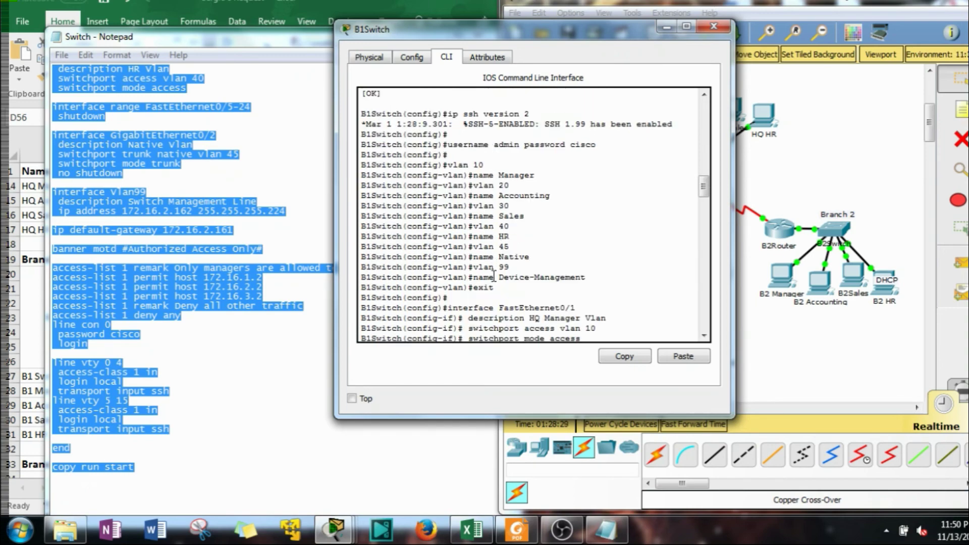
scroll(492, 267, down, 3)
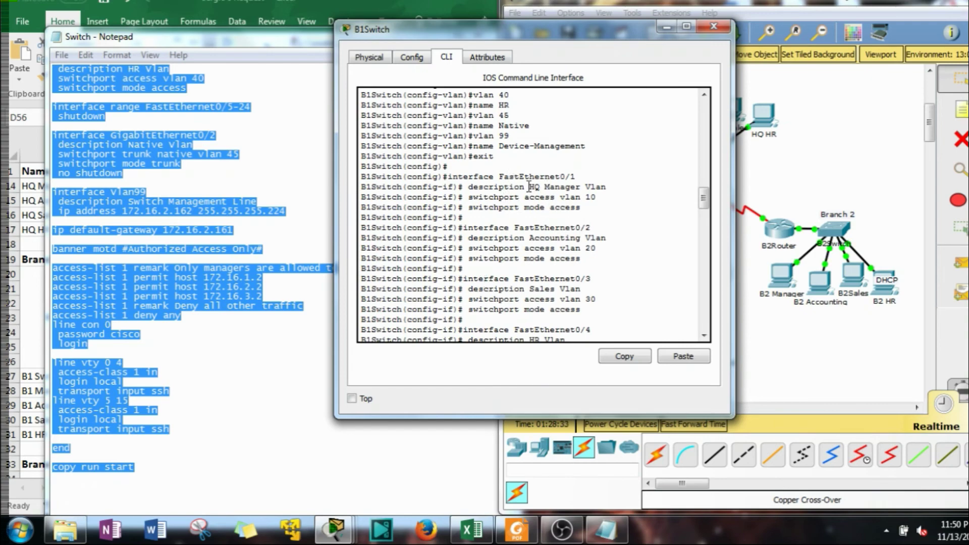
click(284, 249)
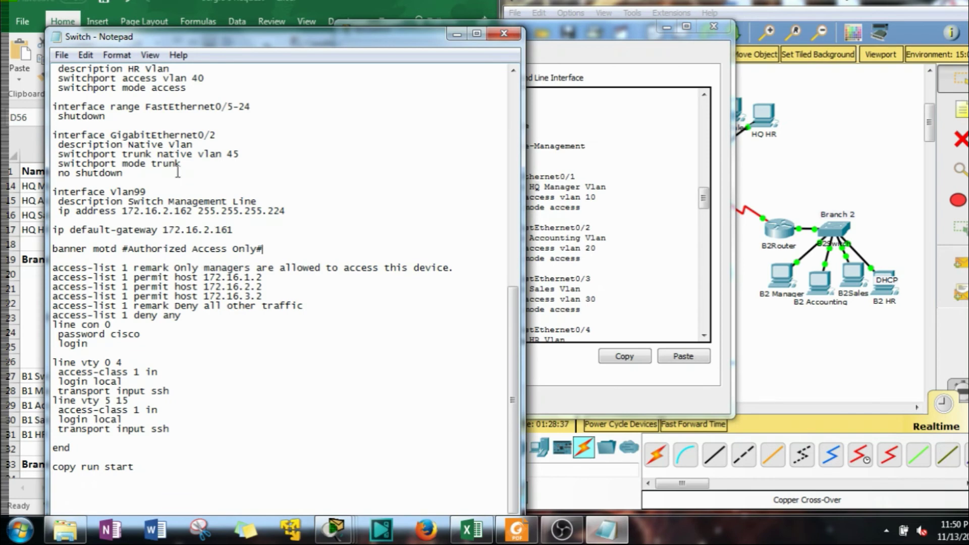
Remove 'HQ ' so the FastEthernet0/1 description reads Manager Vlan
scroll(213, 265, up, 7)
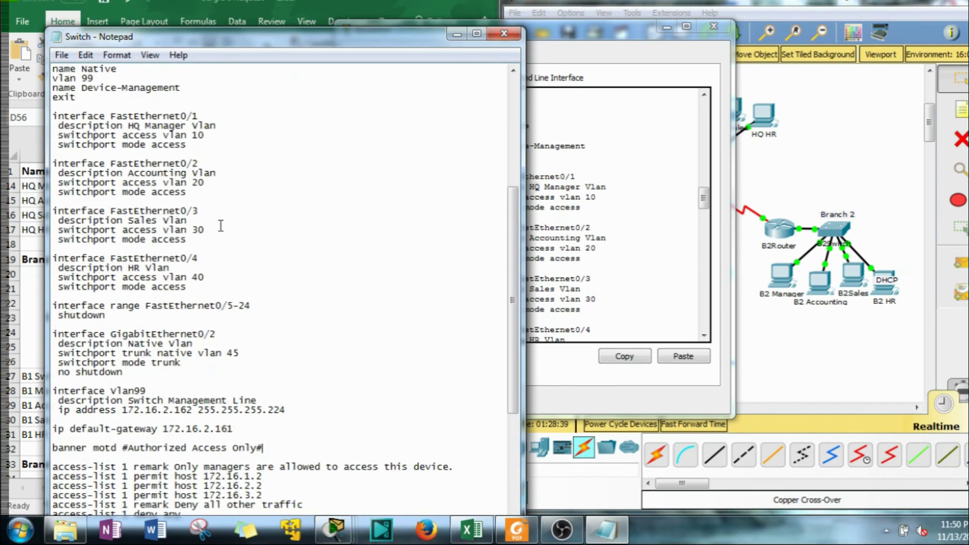
drag(146, 126, 128, 125)
key(Delete)
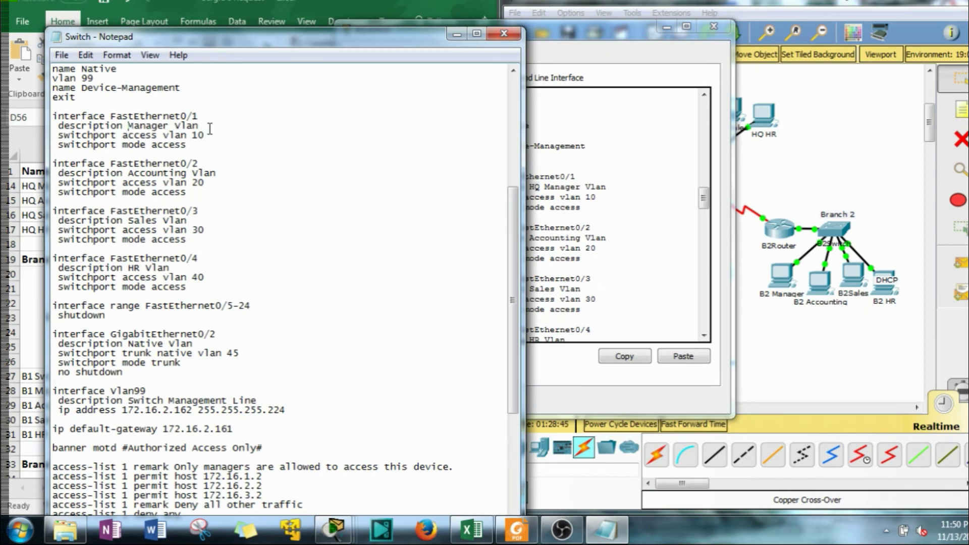
Copy the FastEthernet0/1 interface and description lines, then save the template
drag(200, 126, 46, 115)
right_click(88, 123)
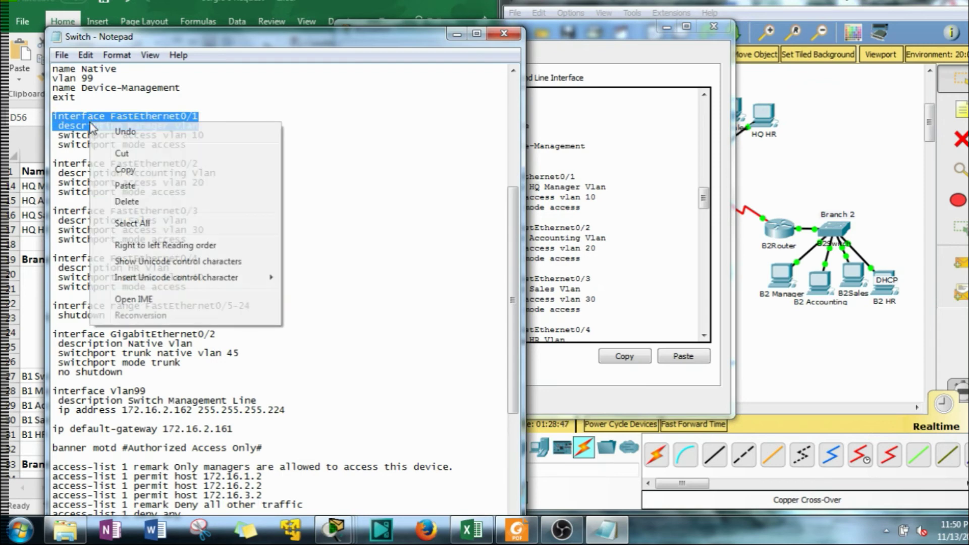
click(130, 169)
click(61, 56)
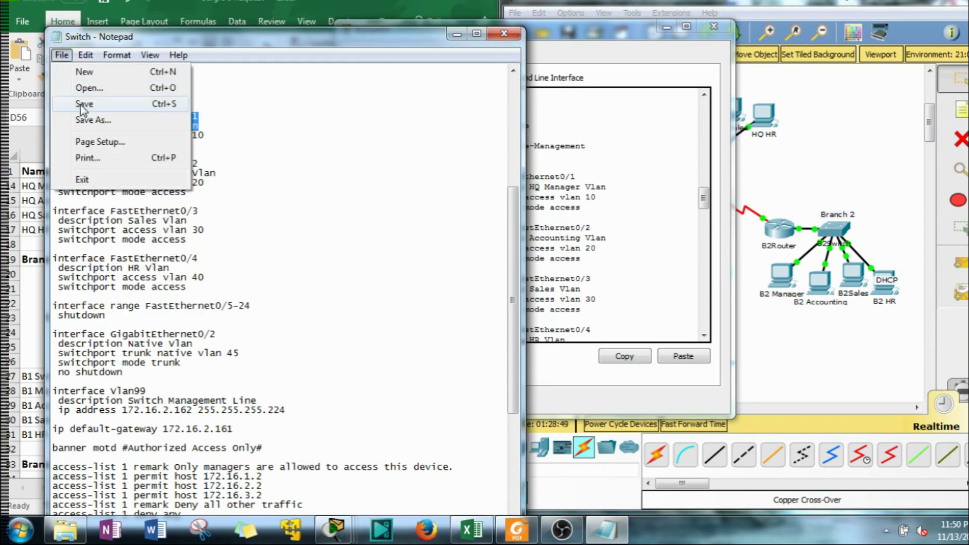
click(80, 102)
click(575, 300)
scroll(560, 318, down, 15)
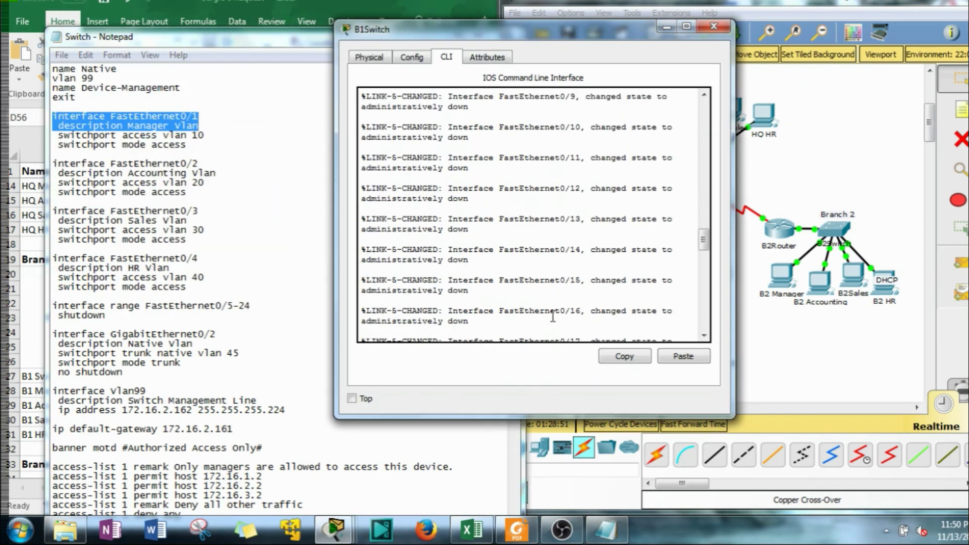
scroll(546, 314, up, 17)
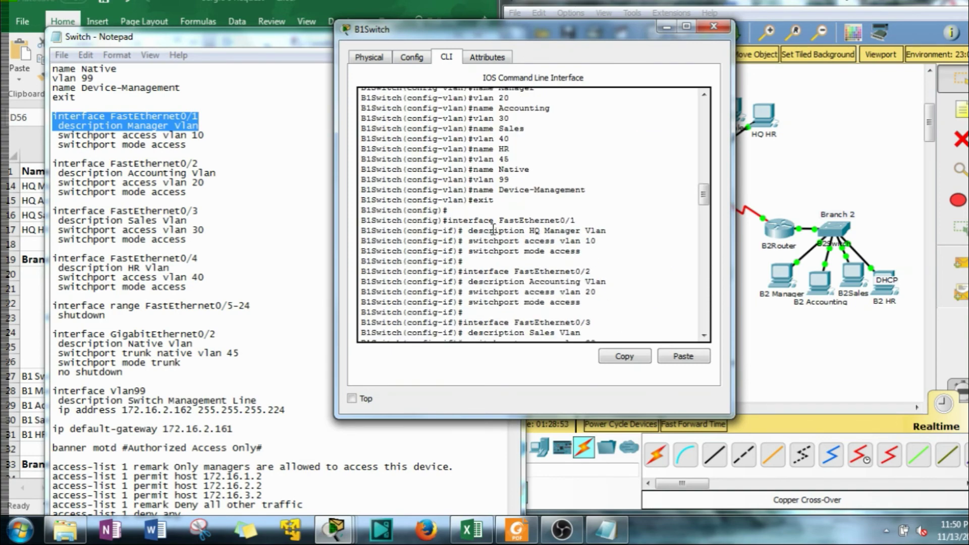
scroll(494, 224, up, 2)
scroll(498, 216, down, 4)
scroll(498, 216, down, 3)
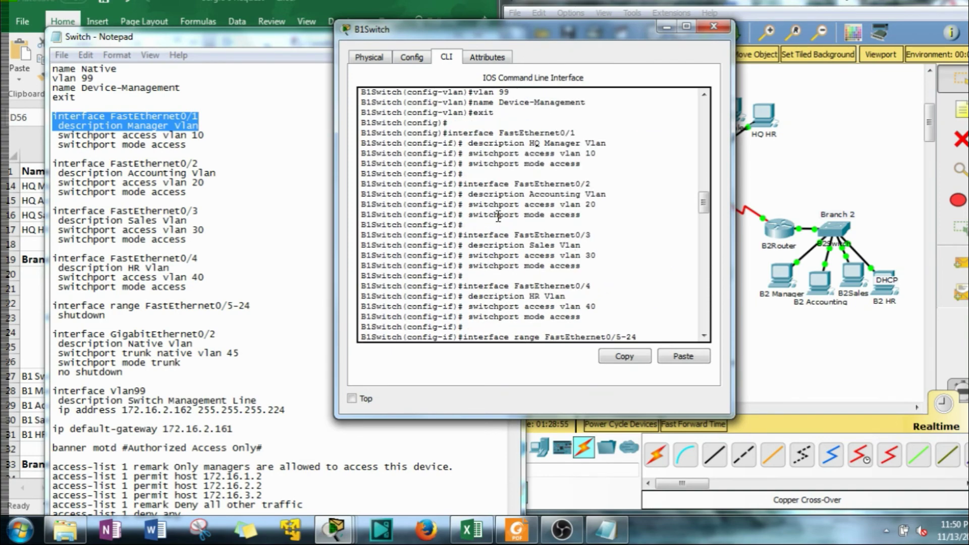
scroll(498, 216, down, 4)
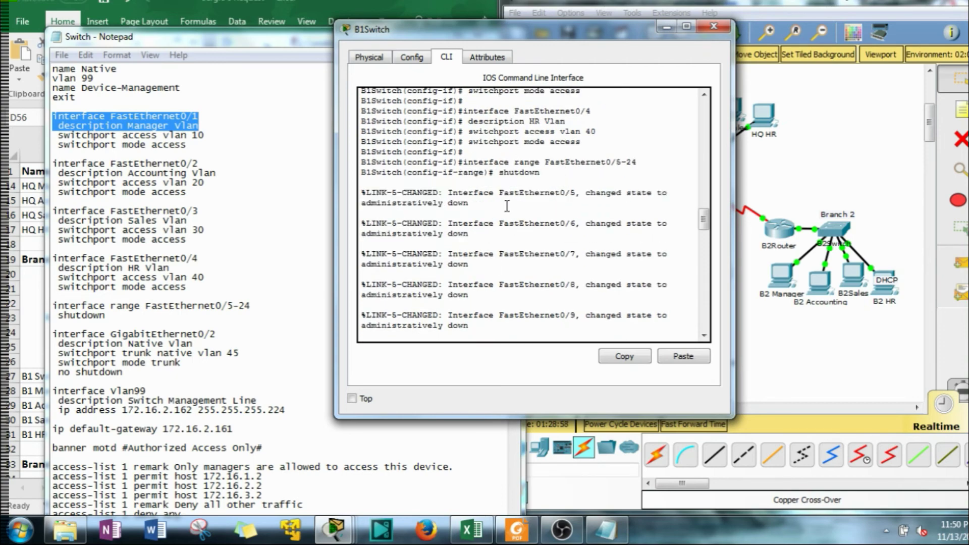
scroll(506, 208, down, 3)
scroll(503, 216, down, 8)
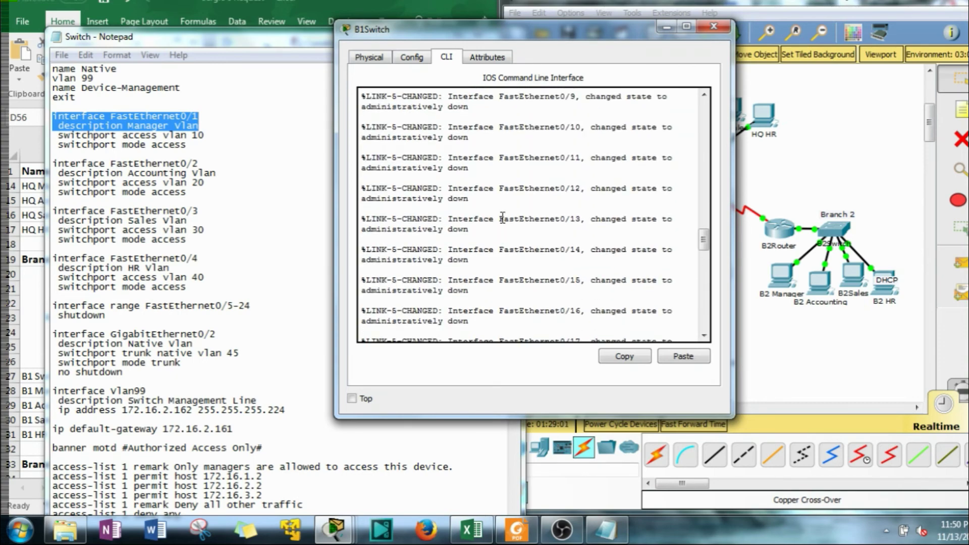
scroll(502, 217, down, 6)
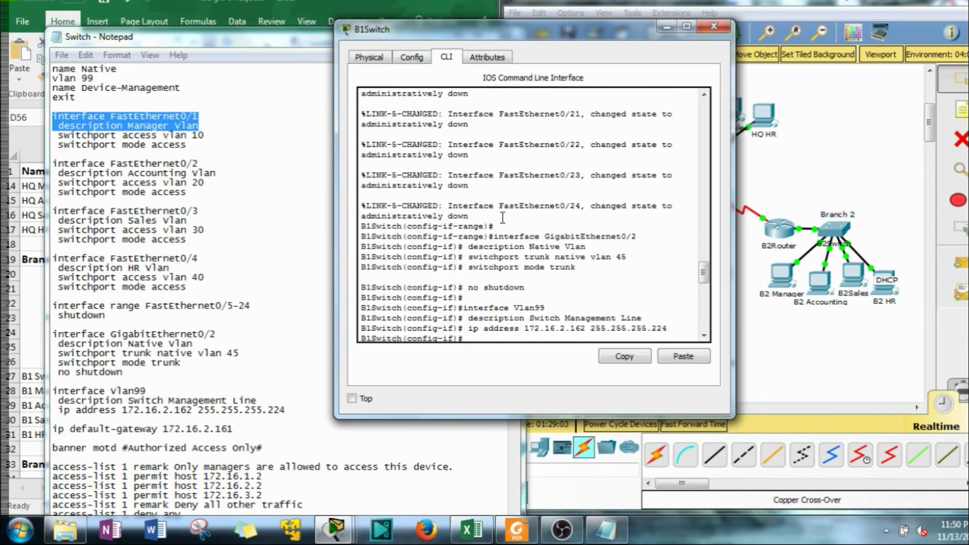
scroll(503, 218, down, 2)
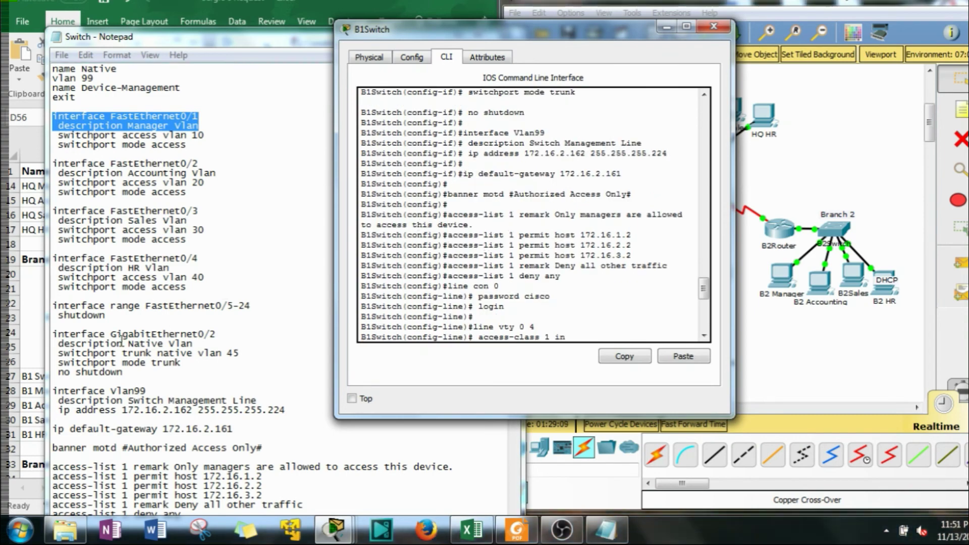
Add 'int g0/1' and 'shutdown' lines to the Notepad template
click(162, 318)
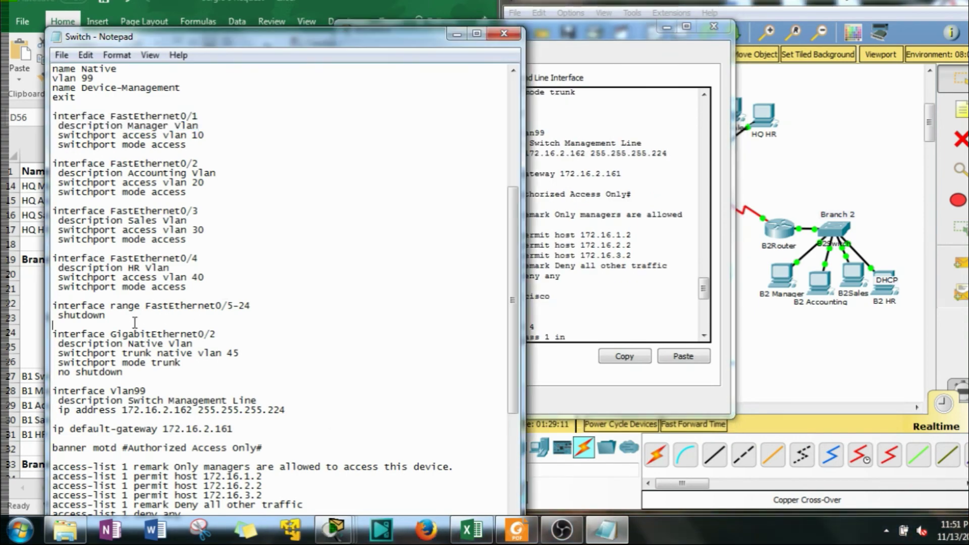
key(Return)
key(Return)
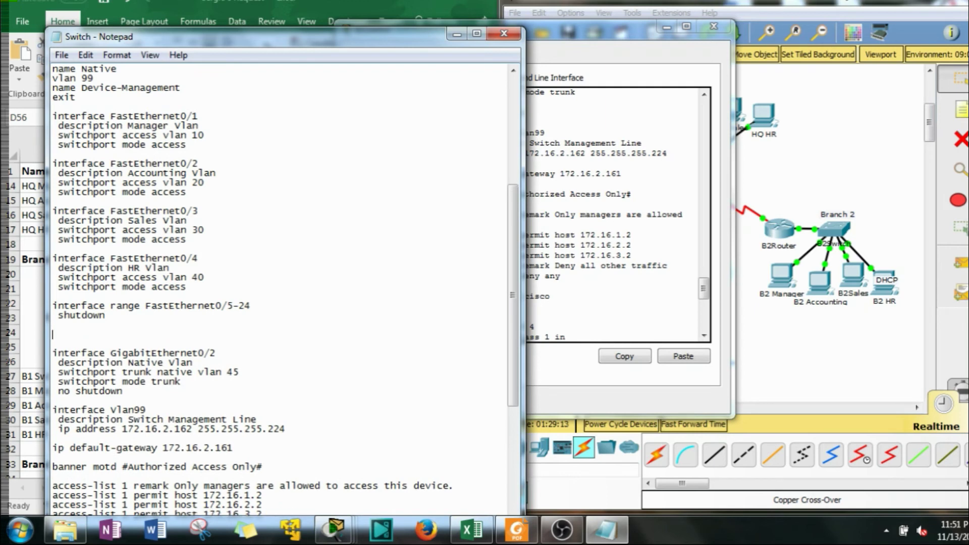
text(int g0/1)
key(Return)
text(shutdown)
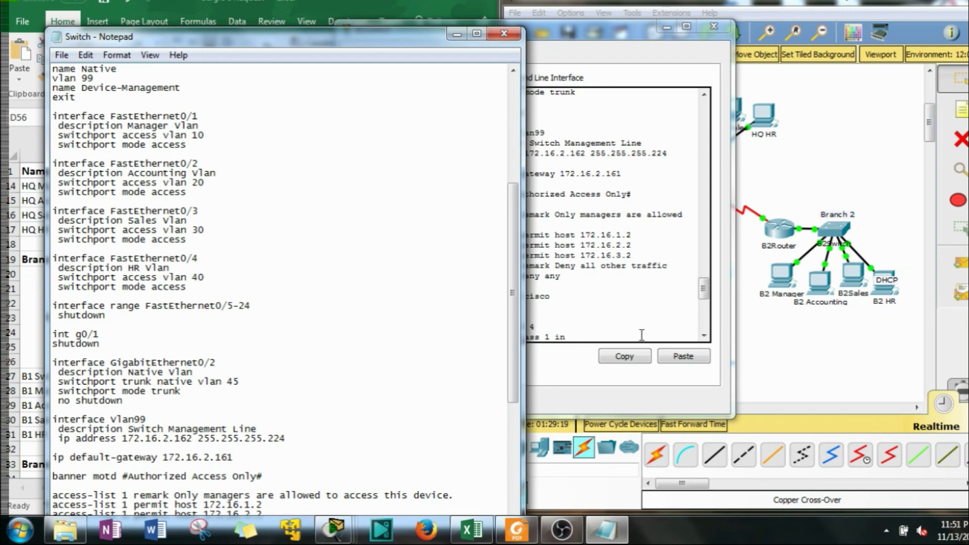
In B1Switch global config mode, apply the Manager Vlan description to FastEthernet0/1
click(575, 331)
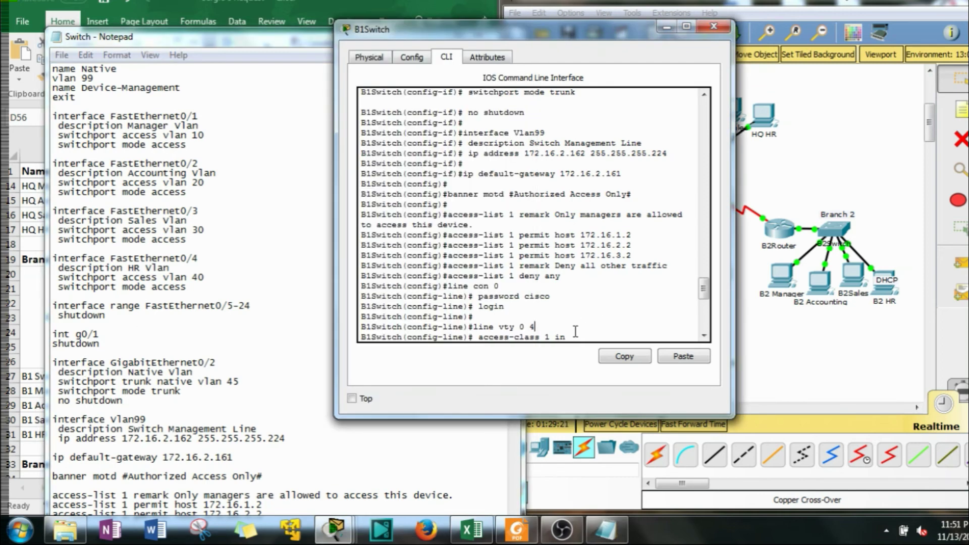
scroll(553, 338, down, 4)
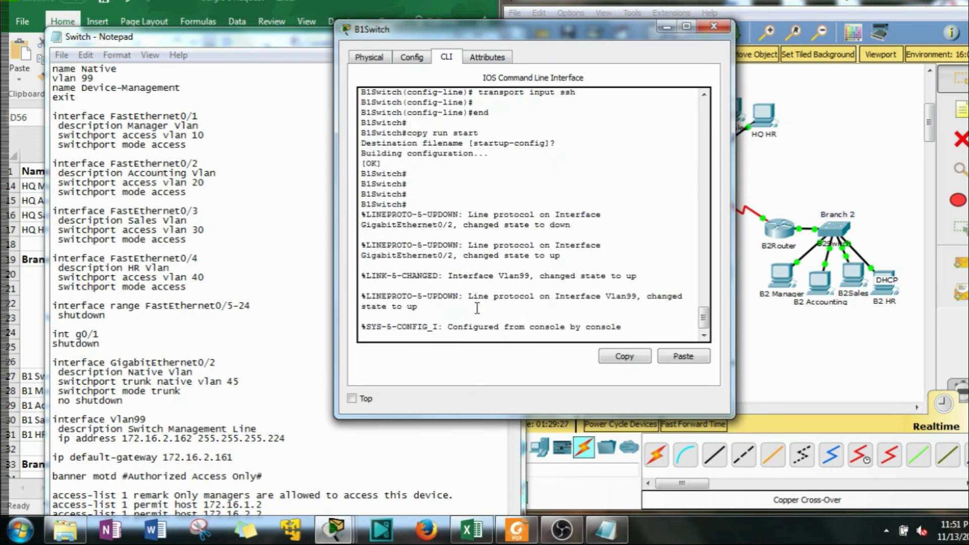
key(Return)
text(conf t)
key(Return)
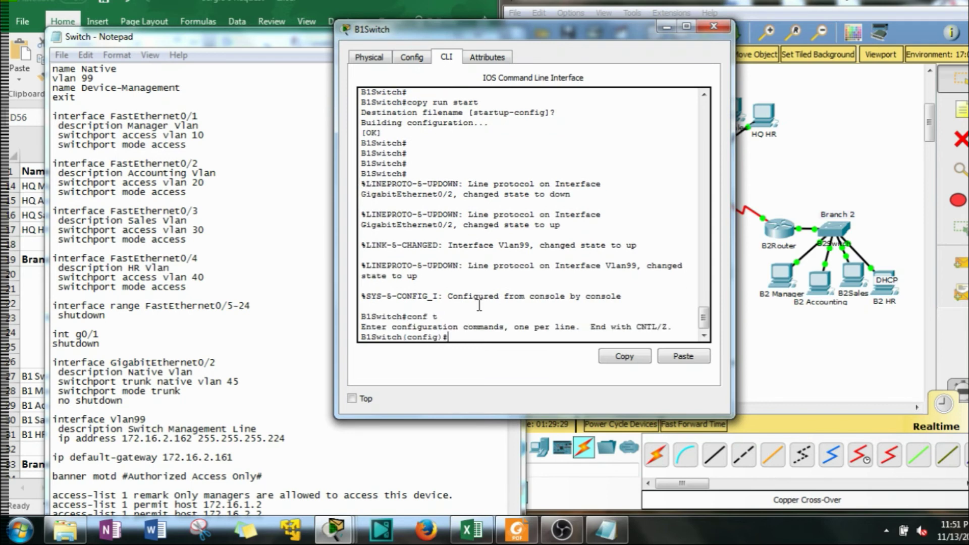
click(691, 359)
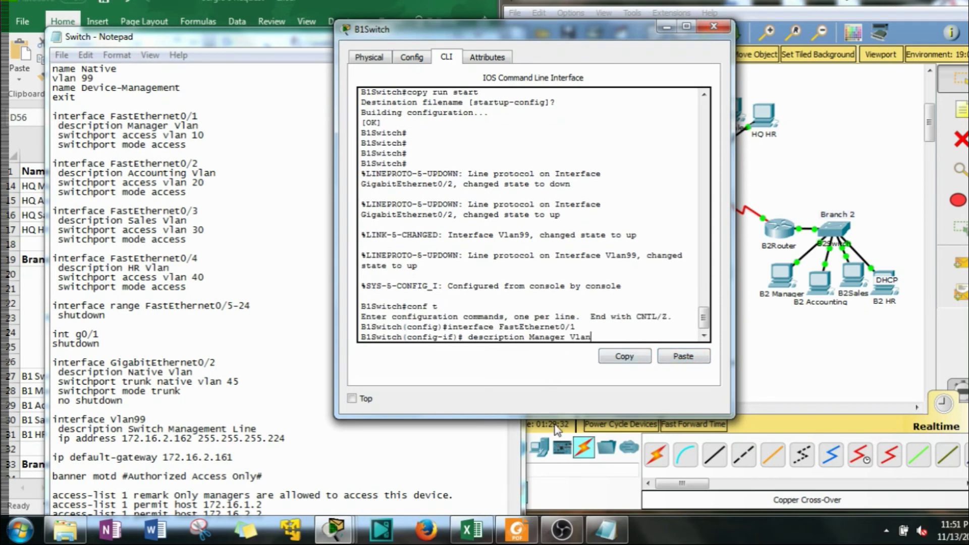
key(Return)
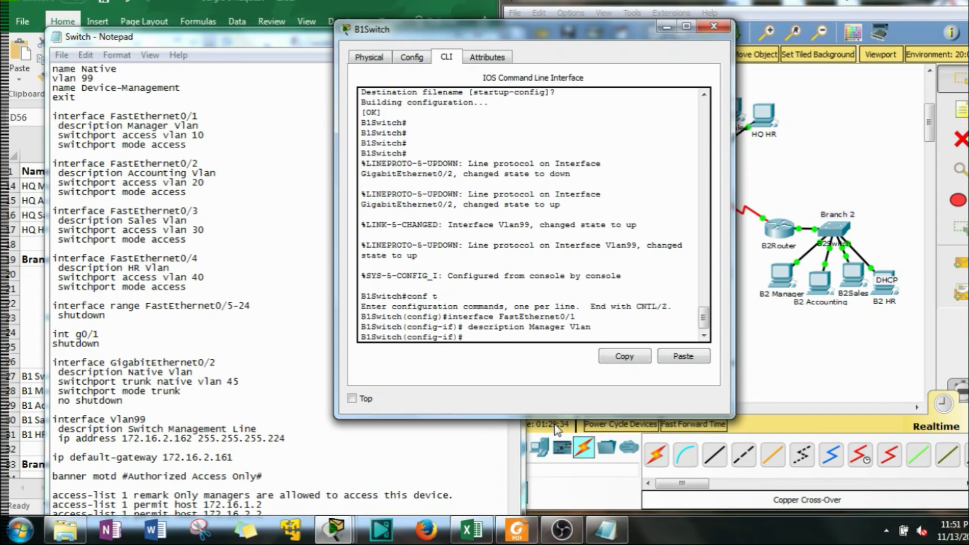
Copy the int g0/1 shutdown lines from Notepad and paste them into B1Switch
drag(102, 346, 53, 334)
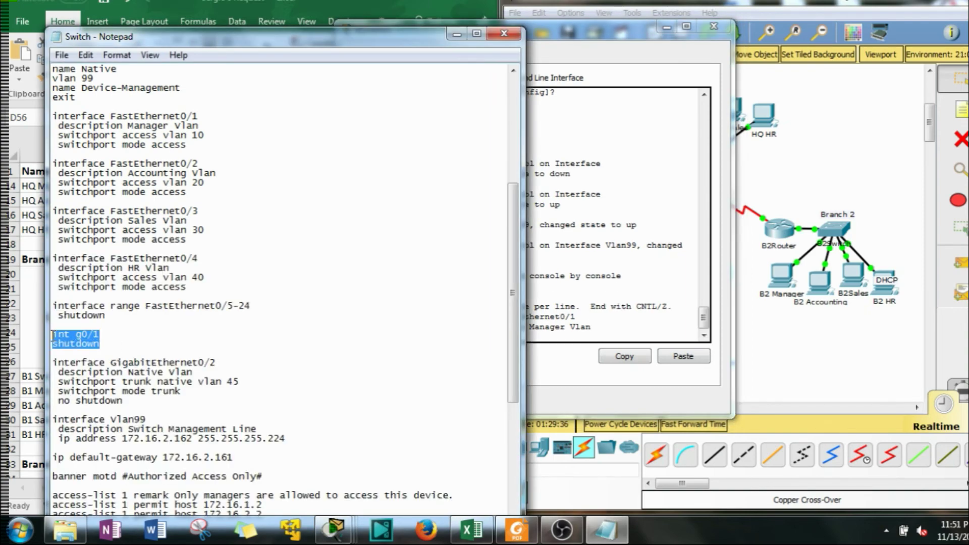
right_click(65, 337)
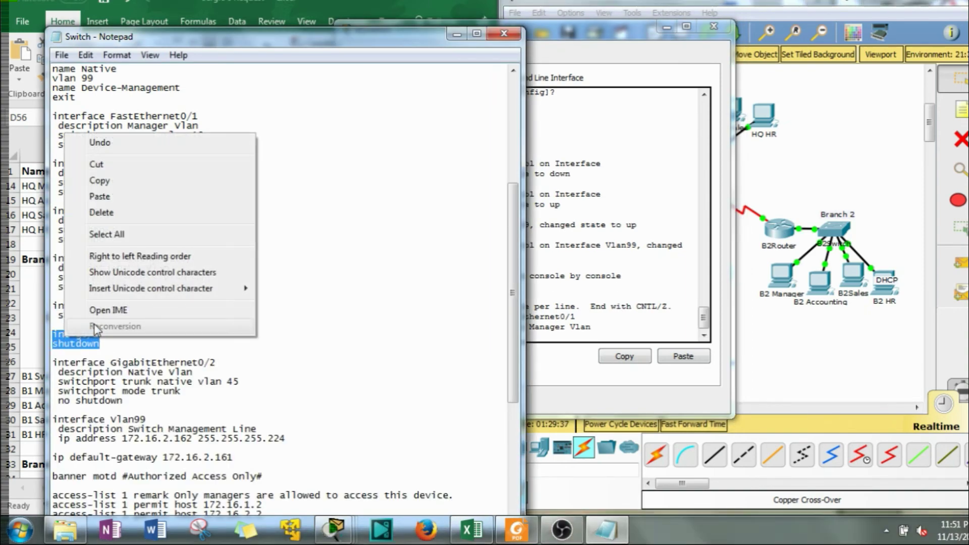
click(101, 182)
click(573, 344)
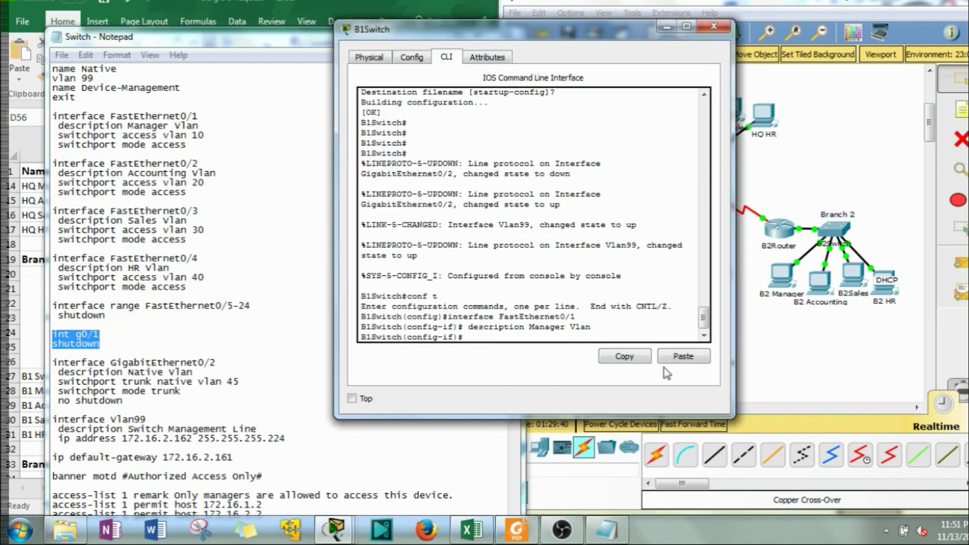
click(687, 359)
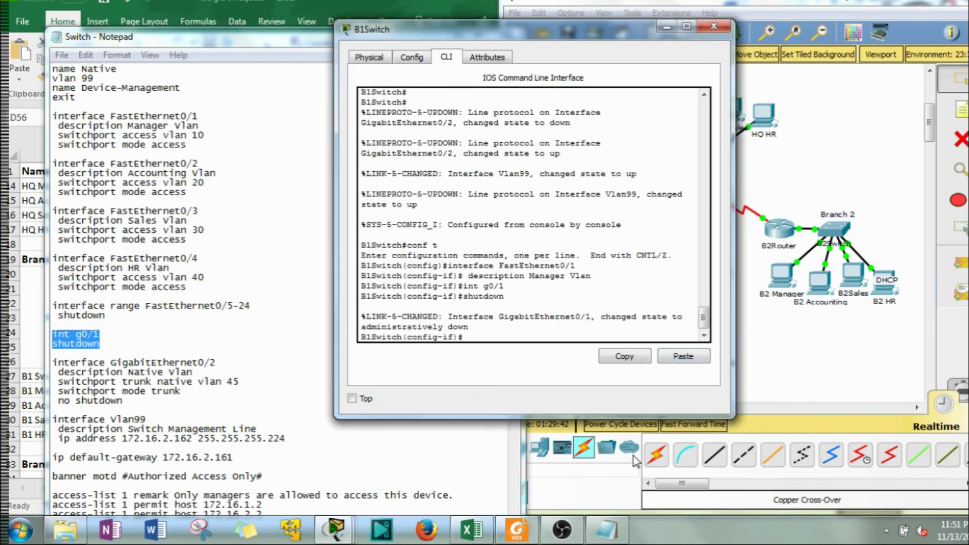
click(91, 355)
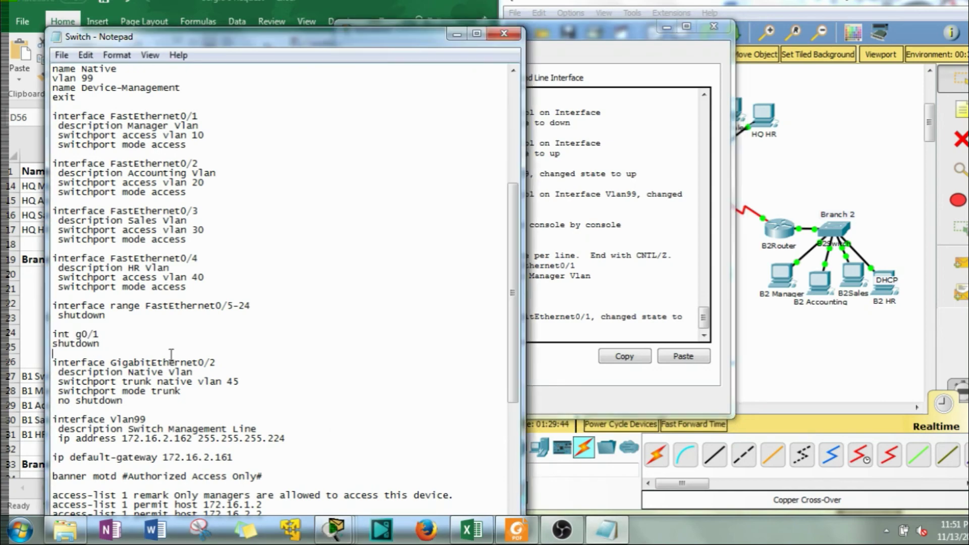
click(636, 225)
drag(636, 32, 428, 32)
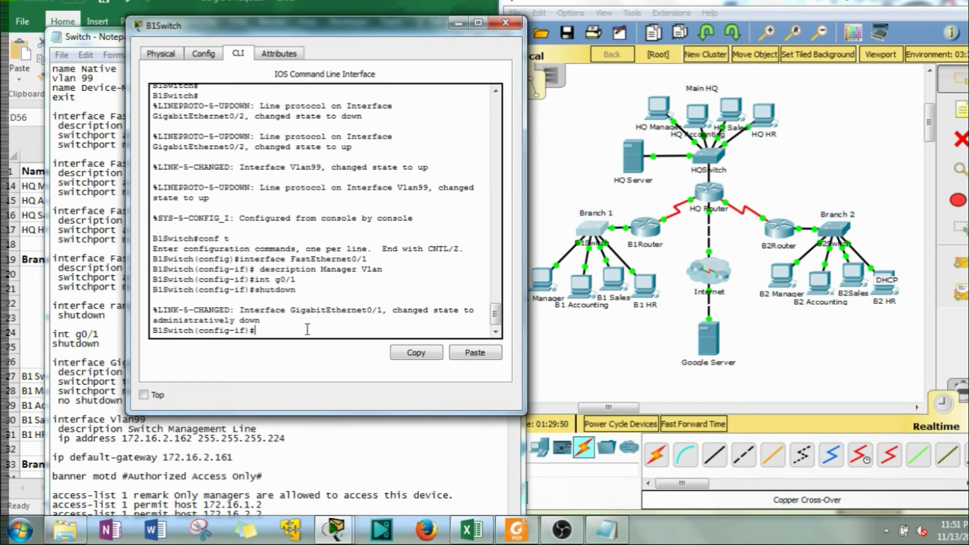
Run 'do show run' on B1Switch, review the full output, and close the switch window
key(Return)
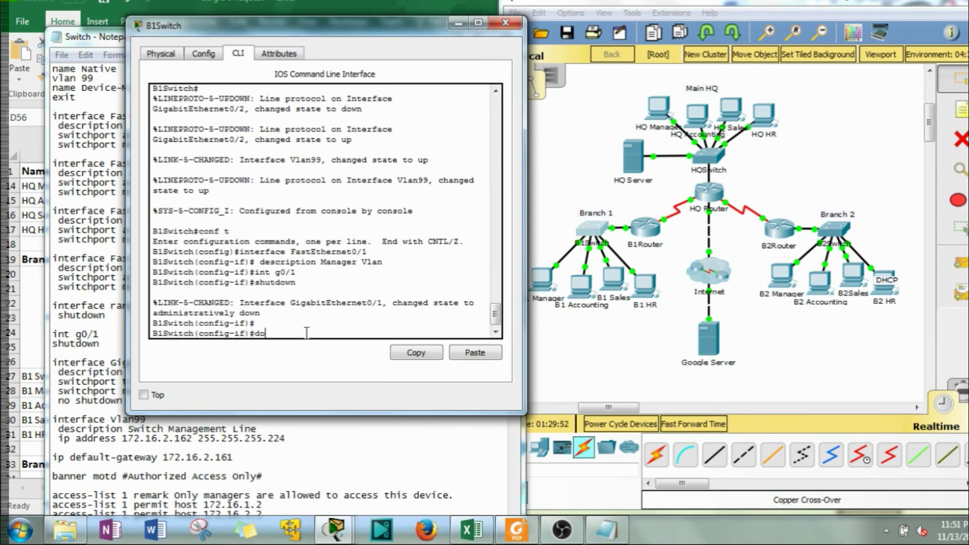
text(do show run)
key(Return)
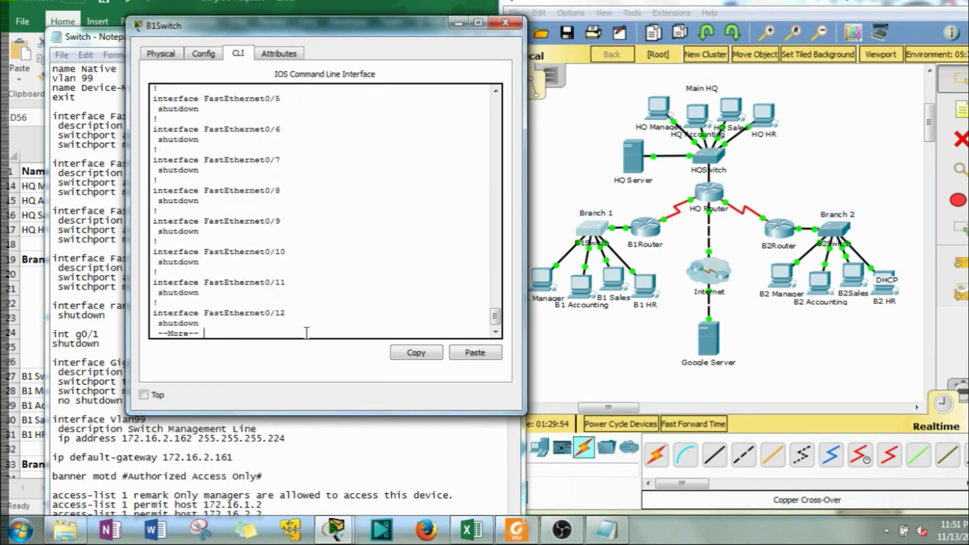
key(space)
key(space)
scroll(259, 217, up, 10)
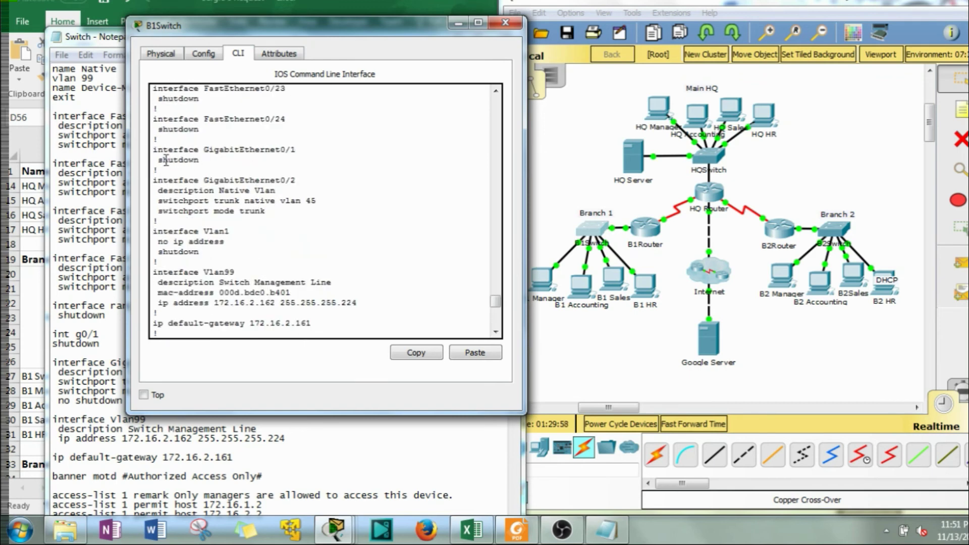
scroll(235, 222, up, 20)
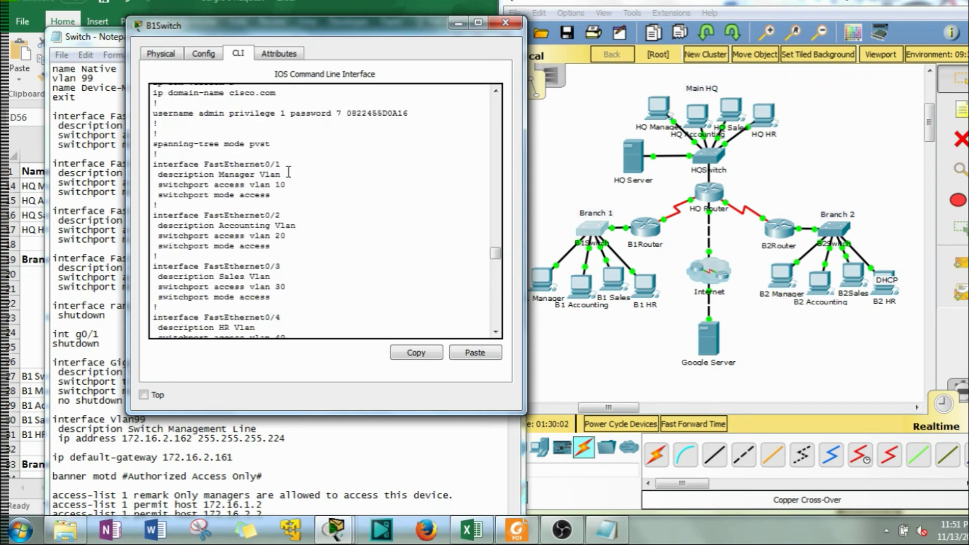
scroll(298, 189, down, 20)
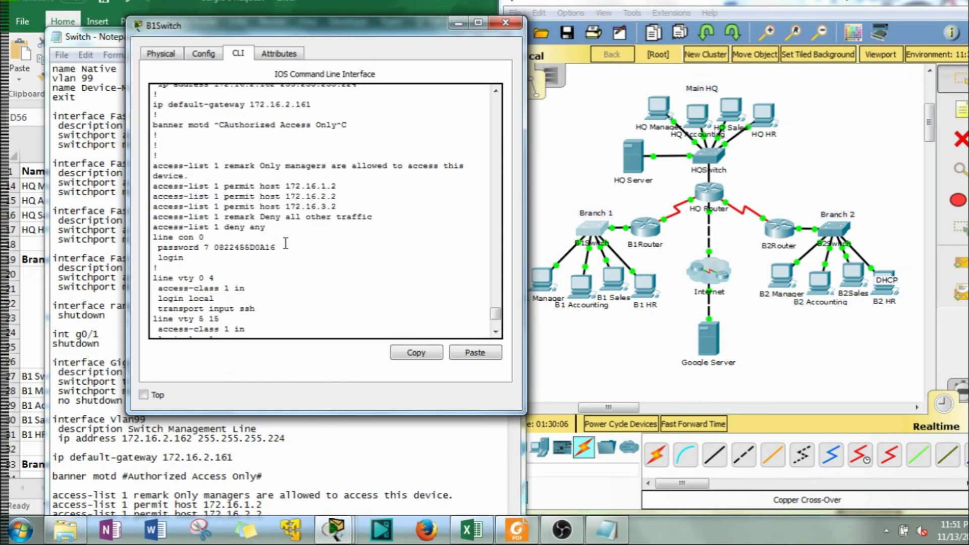
scroll(286, 243, down, 3)
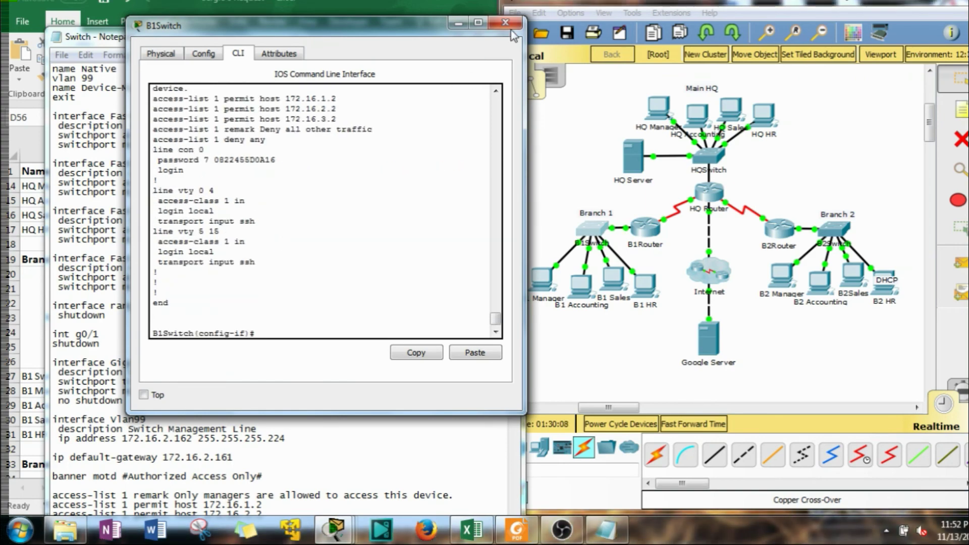
click(507, 25)
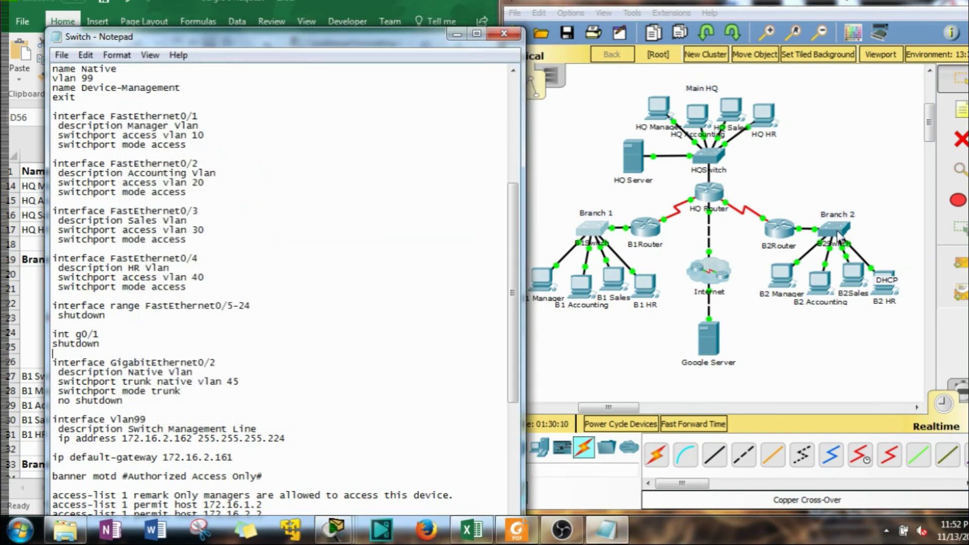
Open B2Switch, arrange the windows, and change the template hostname to B2Switch
click(837, 233)
drag(550, 114, 811, 62)
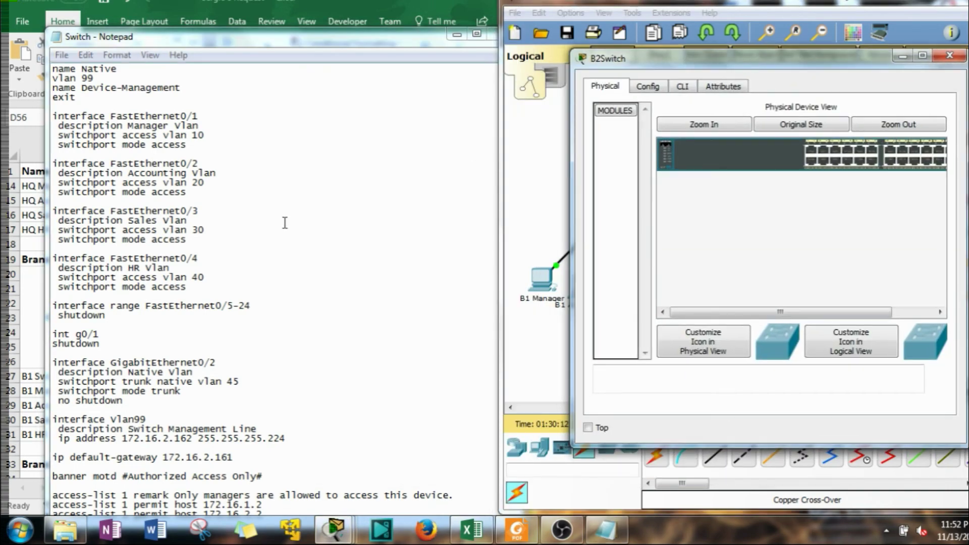
click(280, 201)
drag(263, 39, 728, 21)
scroll(676, 169, up, 7)
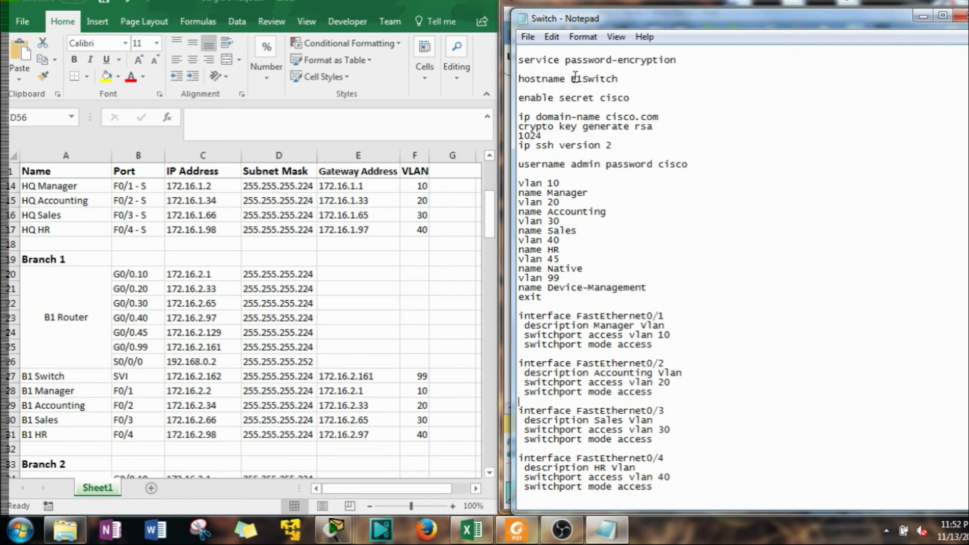
drag(584, 80, 580, 83)
text(2)
Set the Vlan99 address to 172.16.3.162 and default gateway to 172.16.3.161 per the spreadsheet
scroll(574, 152, down, 4)
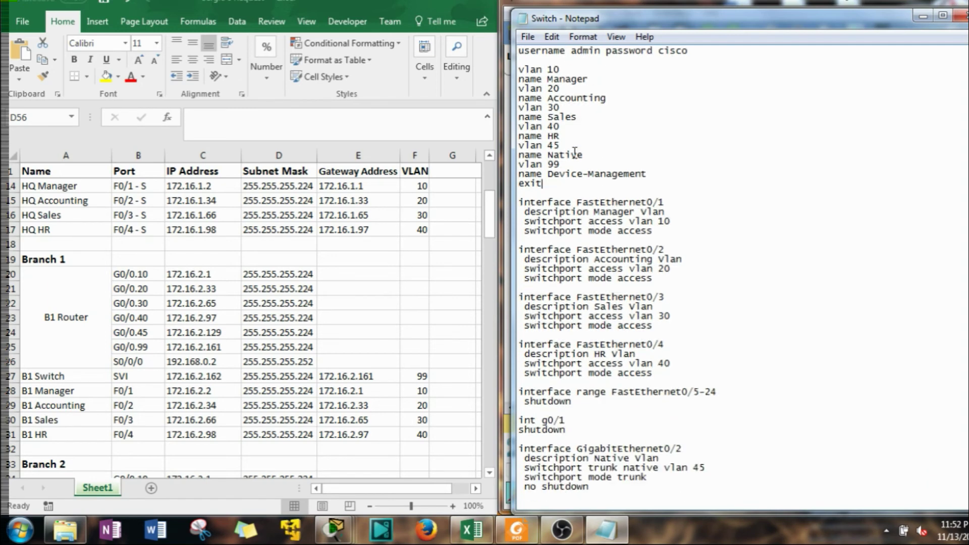
scroll(575, 153, down, 4)
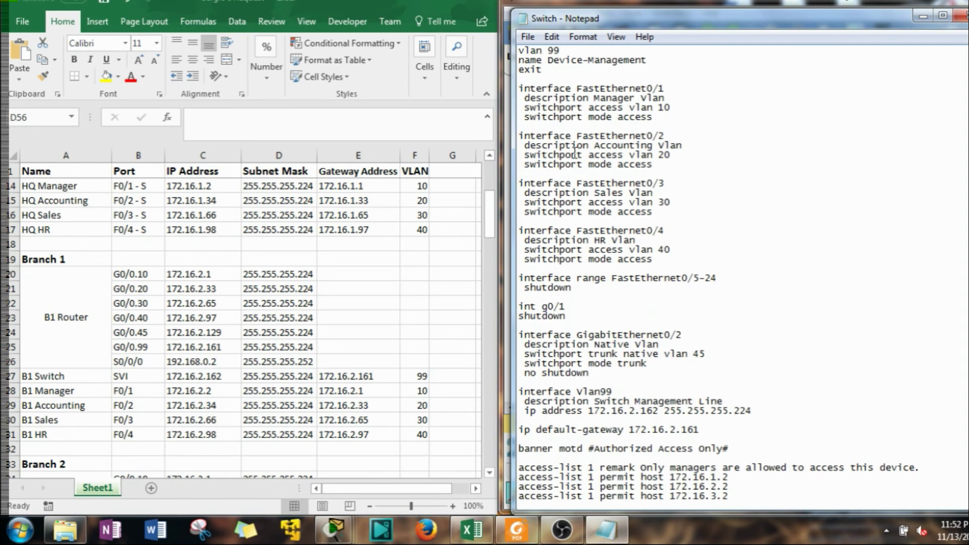
scroll(572, 160, down, 2)
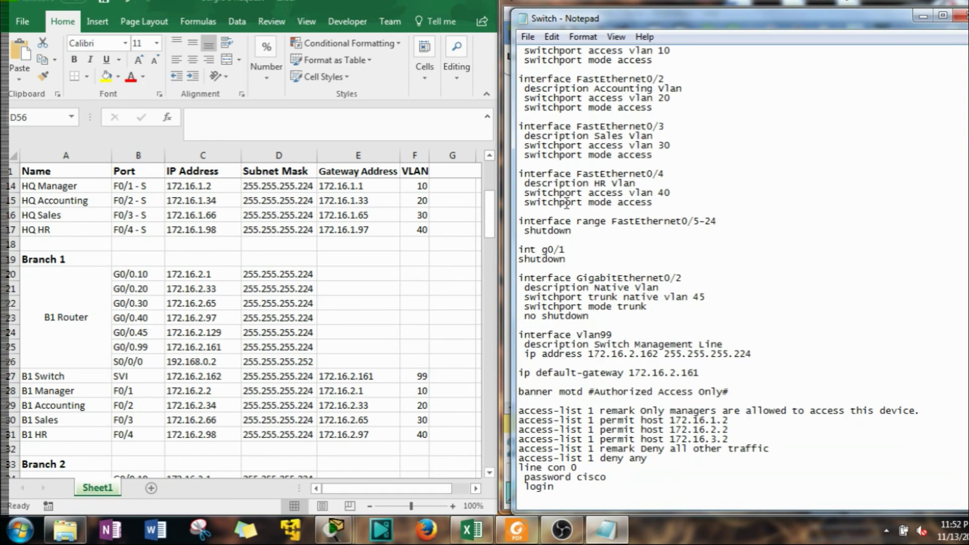
click(382, 279)
scroll(383, 280, down, 6)
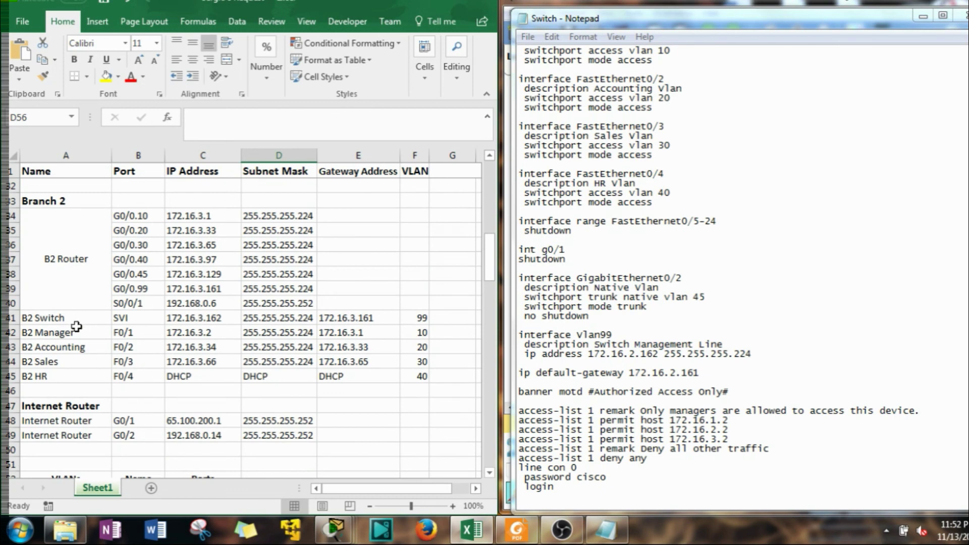
click(673, 364)
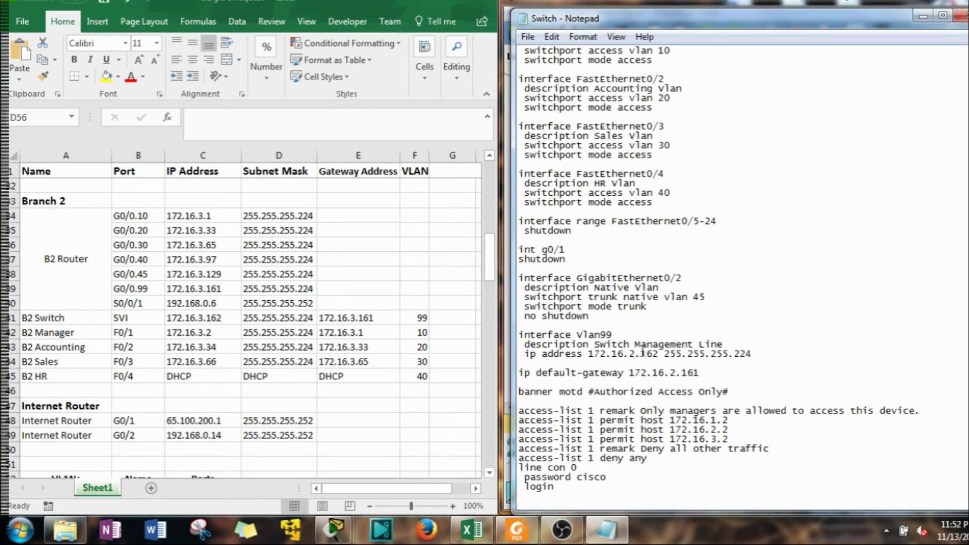
drag(635, 353, 630, 356)
text(3)
drag(680, 373, 672, 373)
text(3)
scroll(578, 397, down, 2)
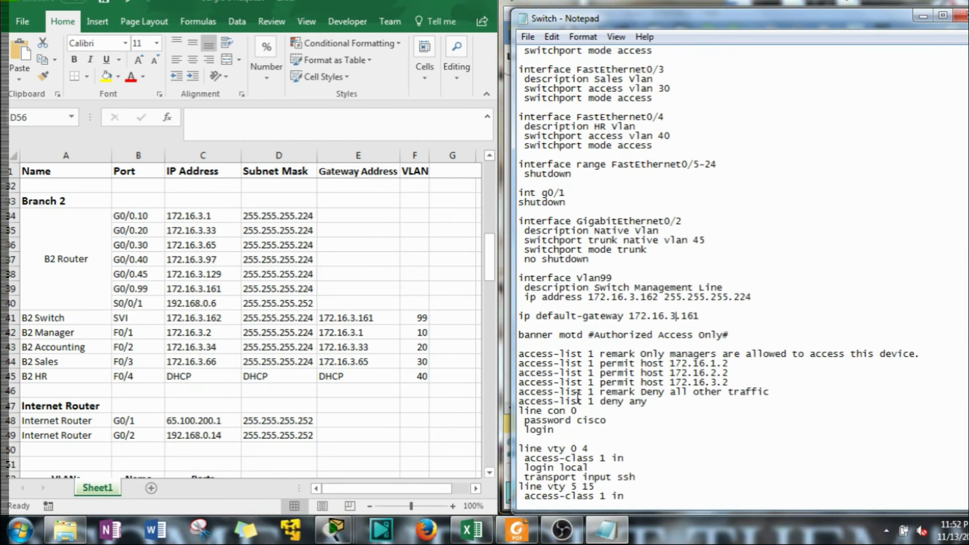
scroll(578, 397, up, 2)
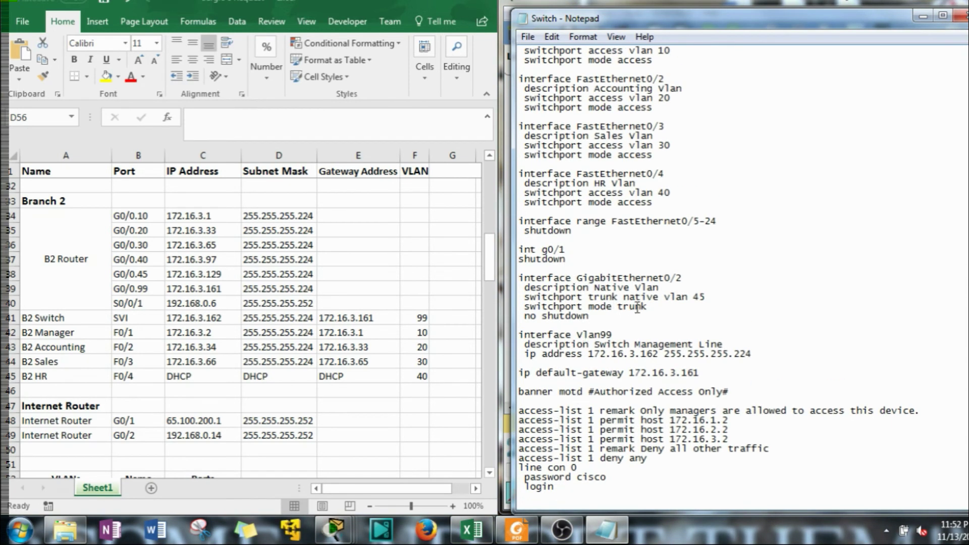
scroll(637, 306, up, 4)
scroll(637, 306, up, 2)
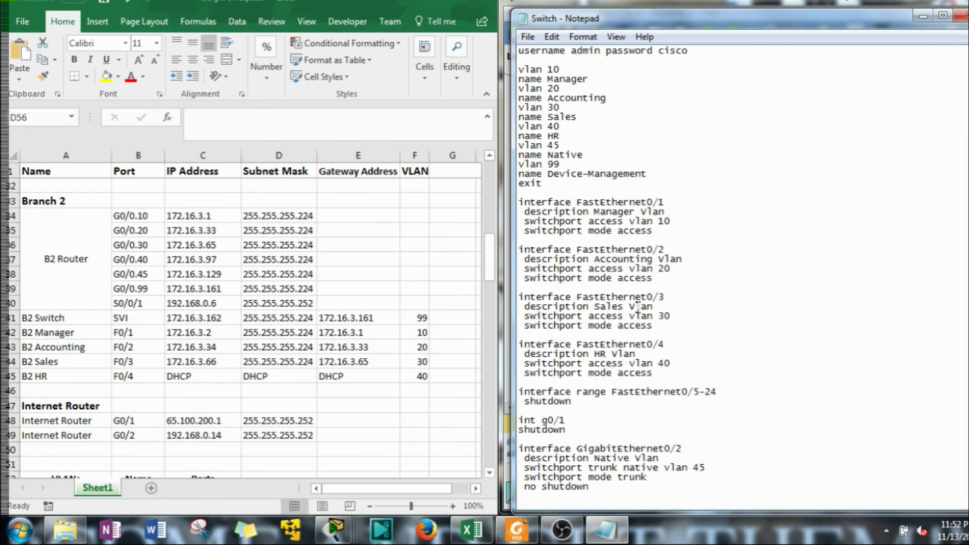
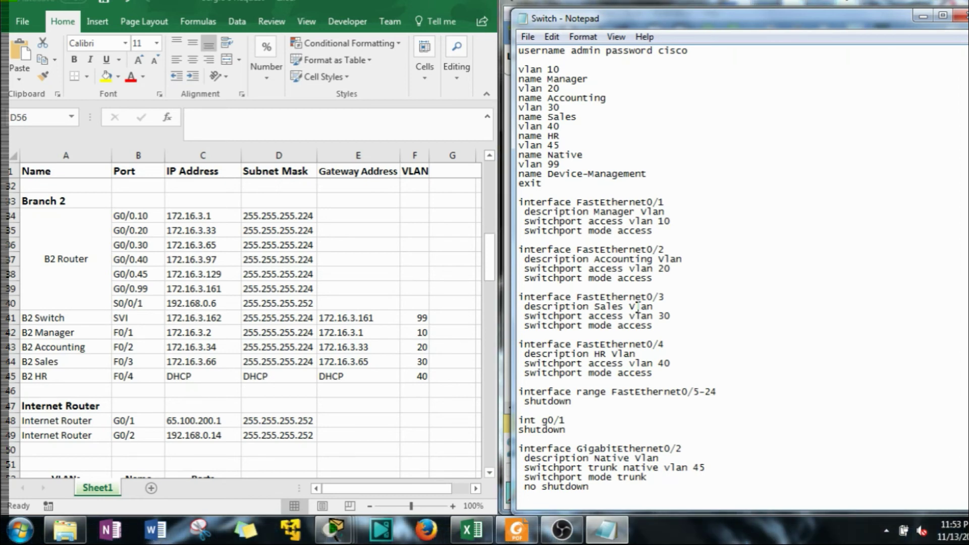
Scroll through the B2Switch script in the Switch Notepad file and select all of it for copying
click(331, 393)
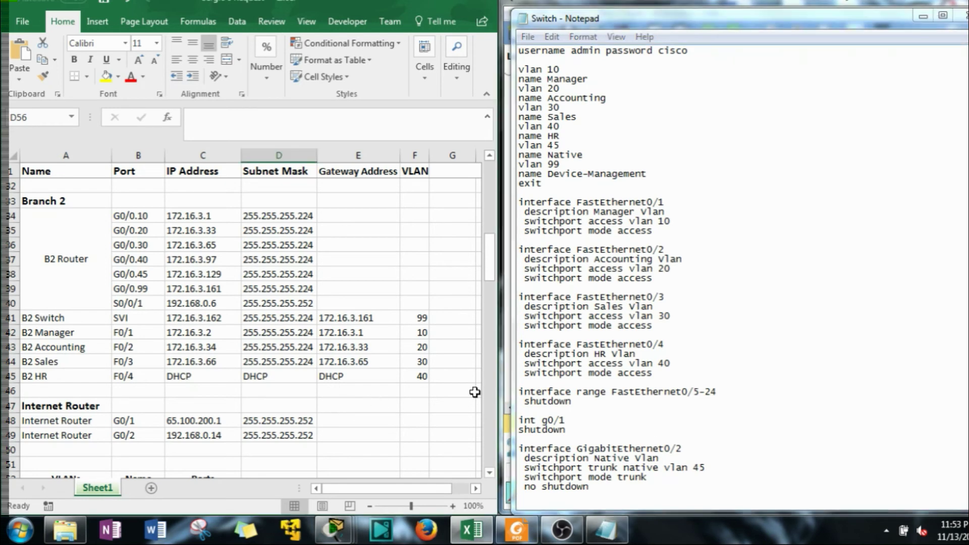
click(586, 415)
scroll(587, 411, down, 5)
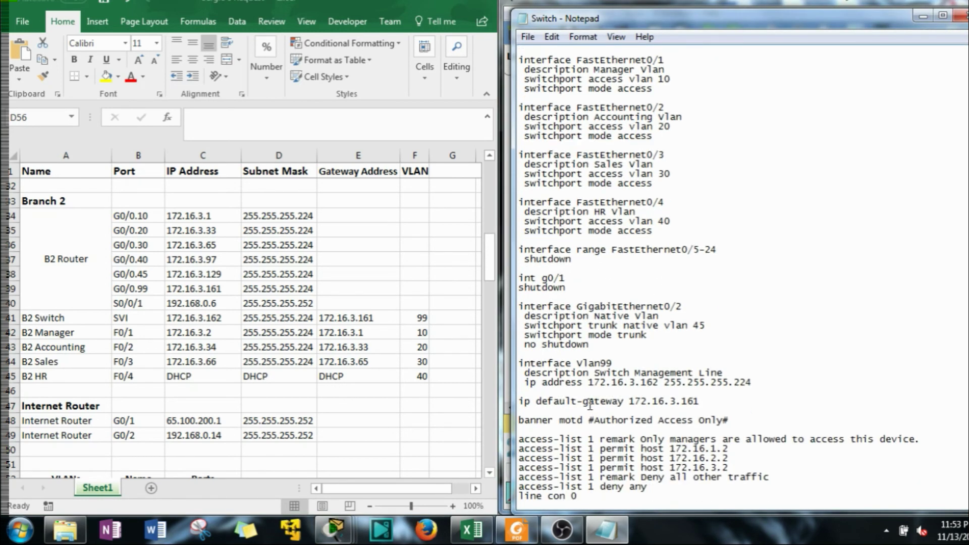
scroll(586, 384, down, 4)
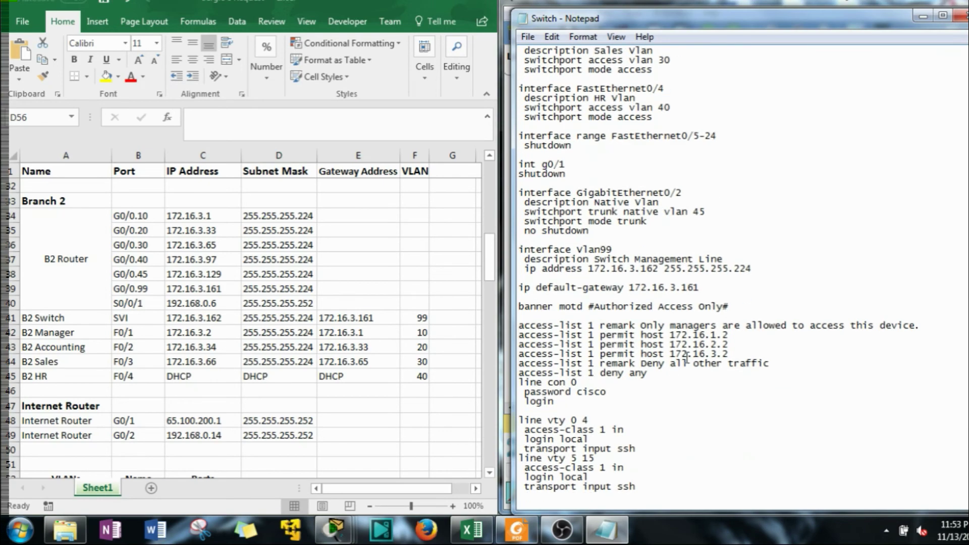
scroll(686, 358, down, 3)
drag(544, 494, 525, 46)
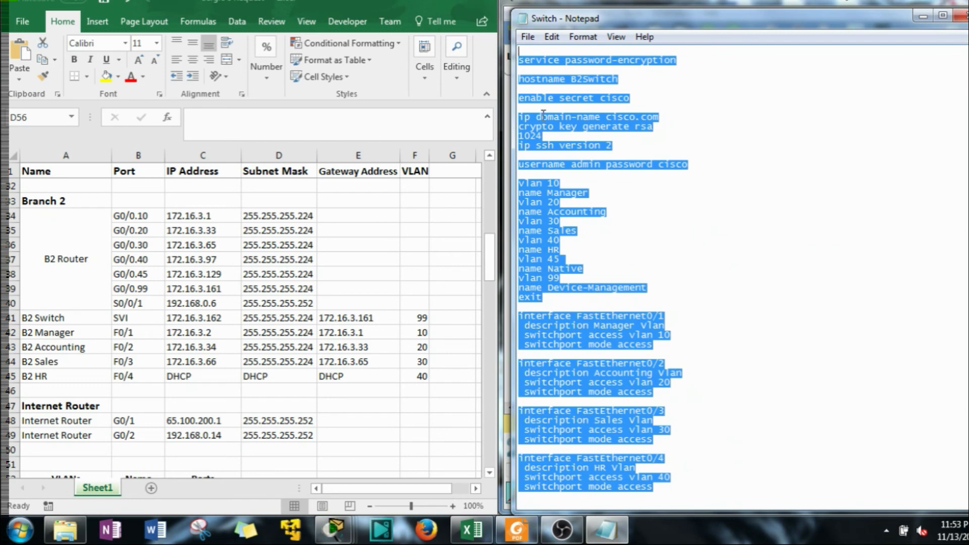
Open B2Switch's command line, enter privileged mode with en, and enter configuration mode with conf t
click(923, 15)
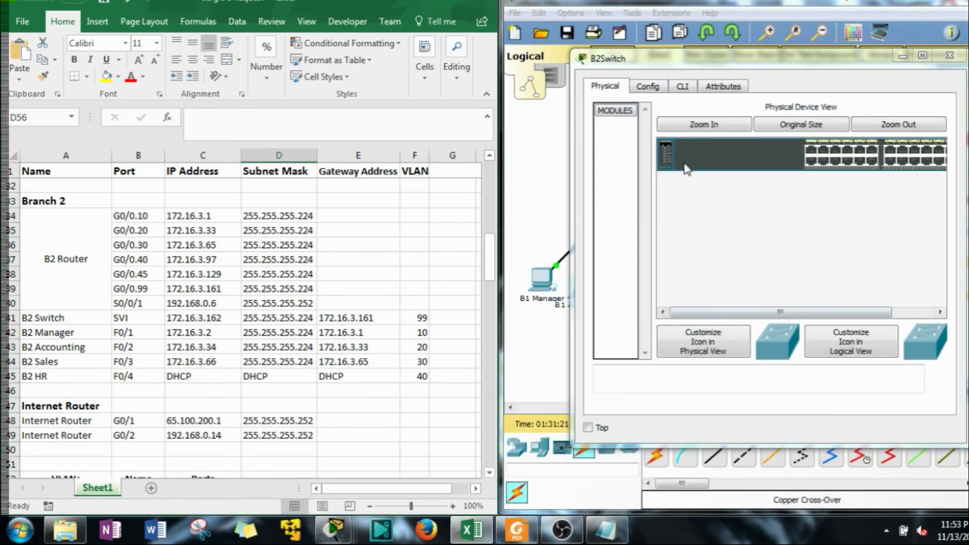
click(682, 86)
key(Return)
key(Return)
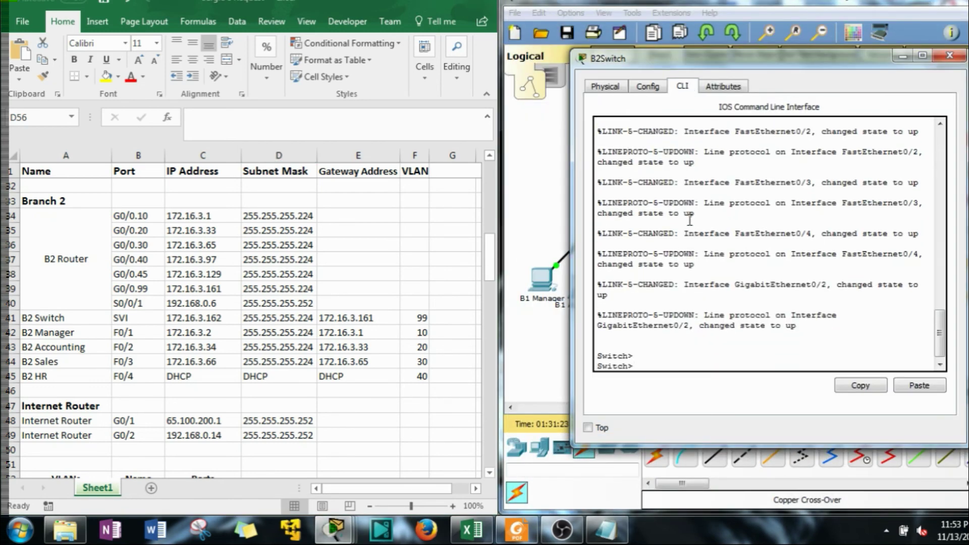
text(conf)
key(BackSpace)
key(BackSpace)
key(BackSpace)
key(BackSpace)
text(en)
key(Return)
text(conf t)
key(Return)
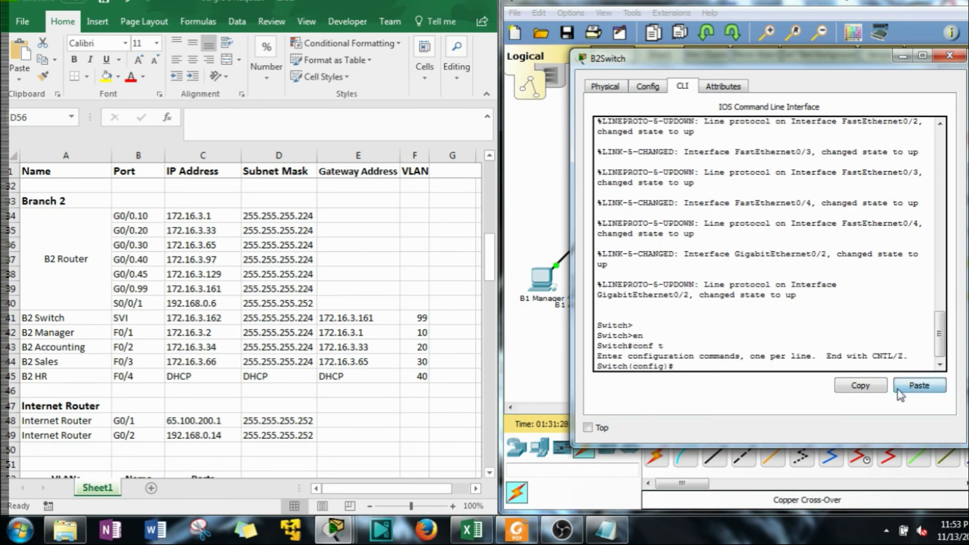
Paste the copied configuration into B2Switch and review the output through the startup-config save
click(919, 385)
scroll(731, 295, up, 8)
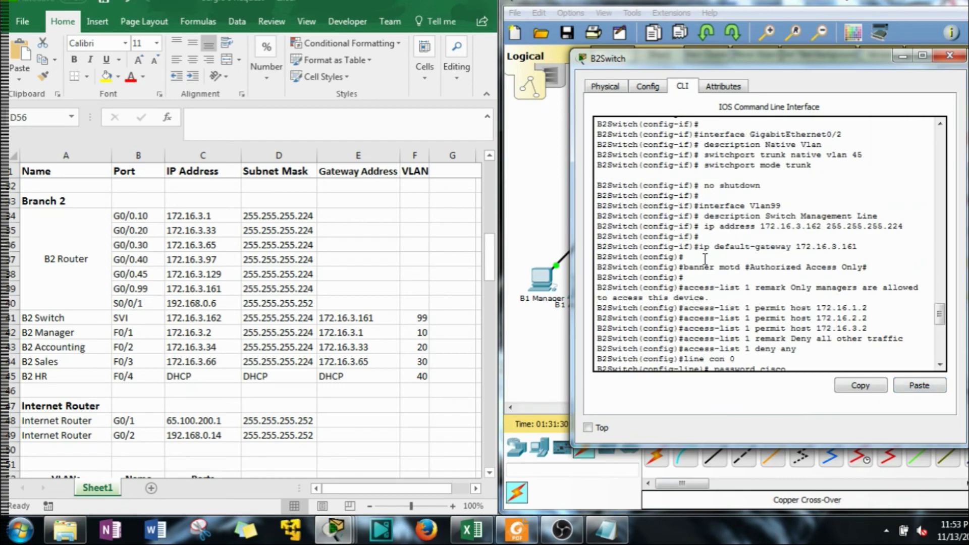
scroll(704, 259, up, 20)
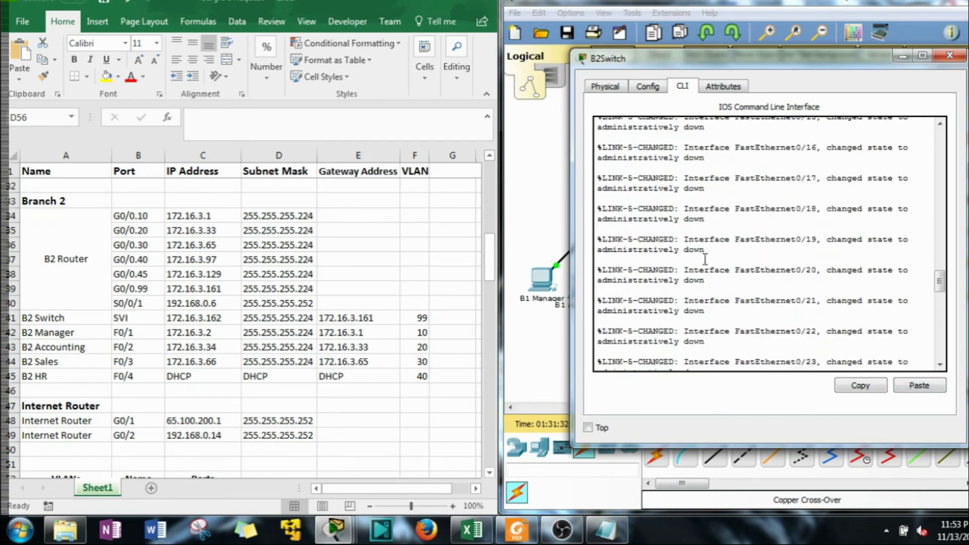
scroll(705, 259, up, 15)
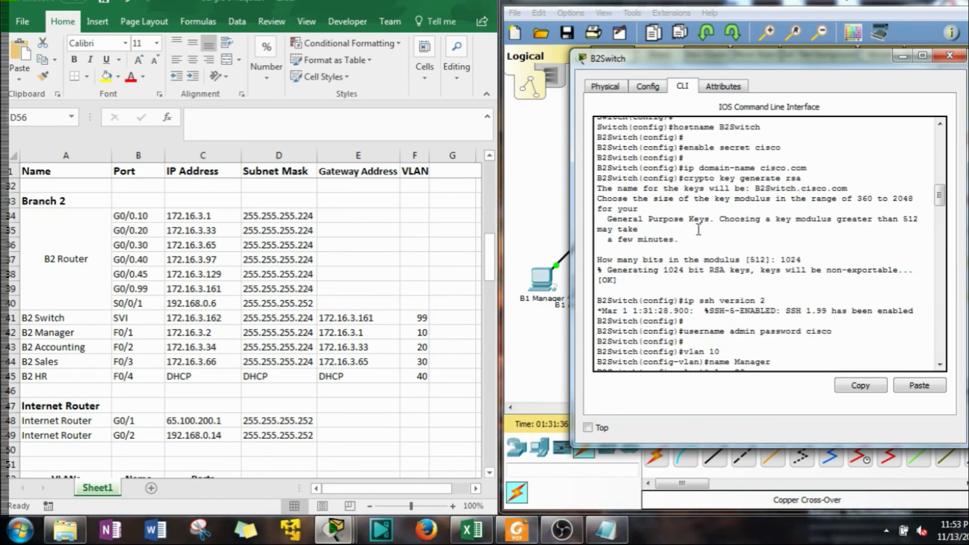
scroll(760, 200, up, 3)
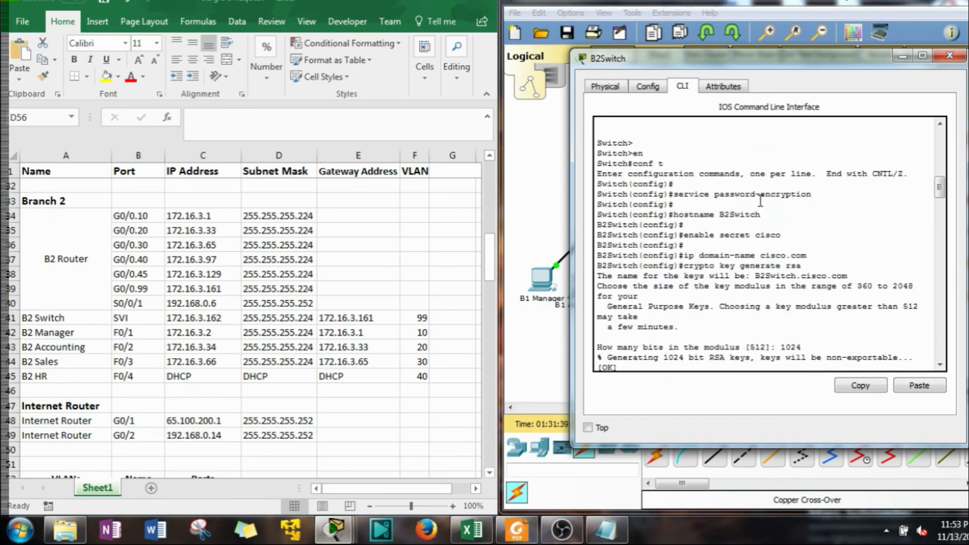
scroll(719, 284, down, 3)
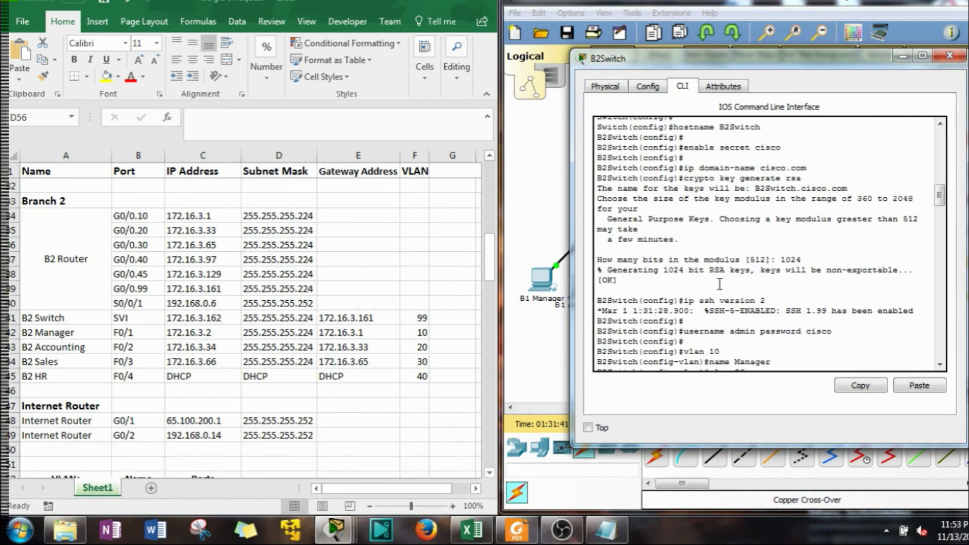
scroll(707, 277, down, 10)
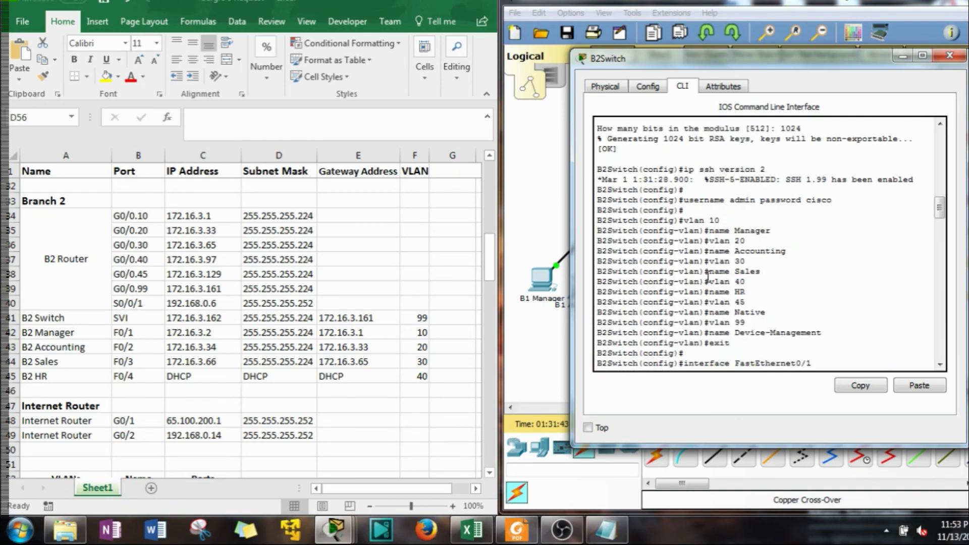
scroll(708, 277, down, 15)
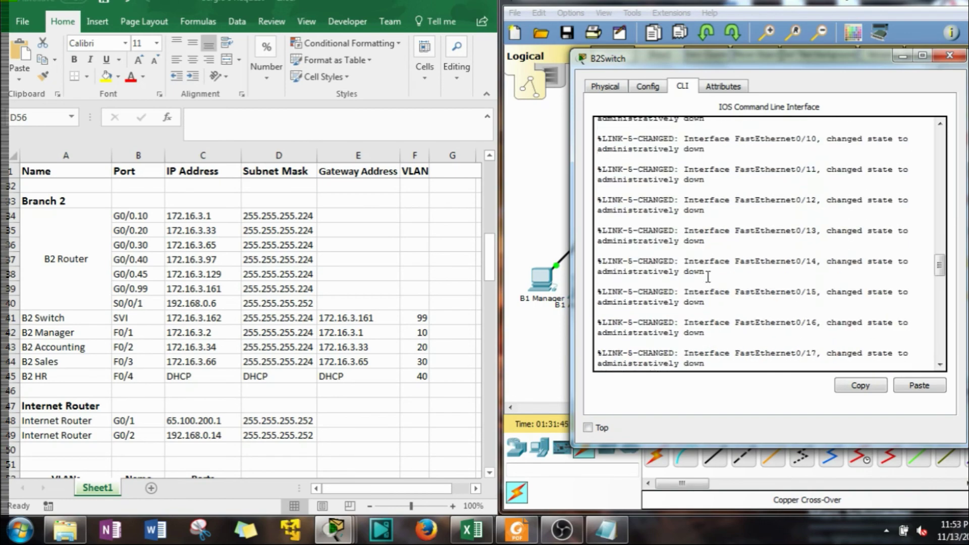
scroll(717, 268, down, 10)
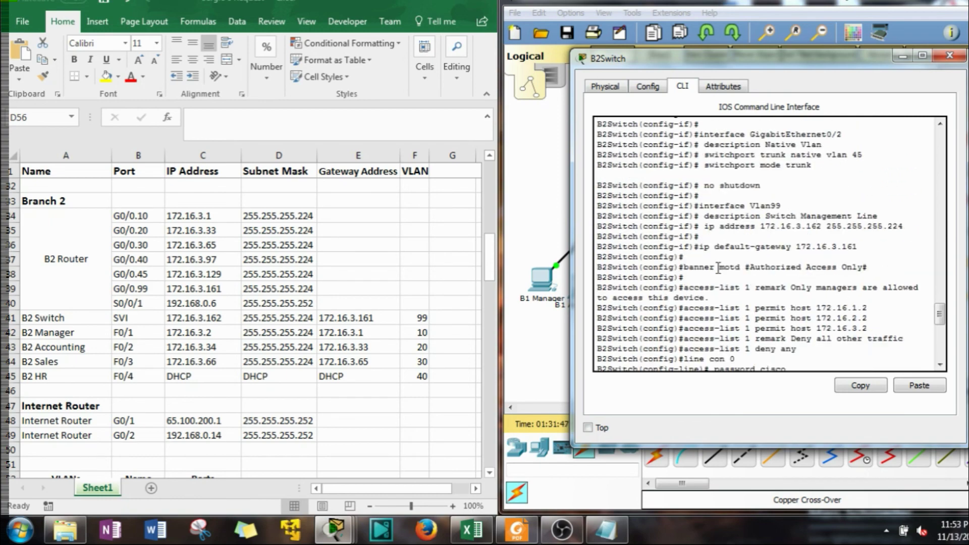
scroll(717, 268, down, 4)
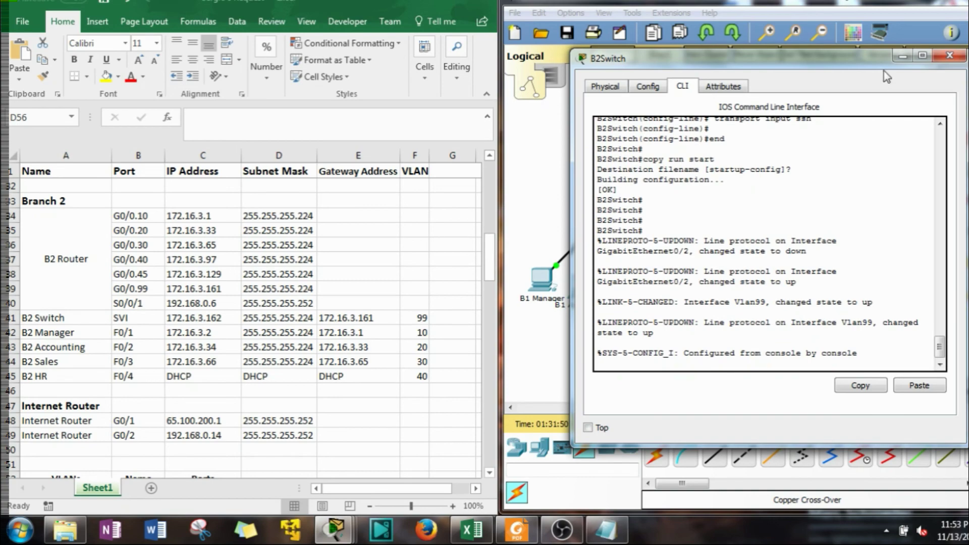
scroll(784, 245, up, 3)
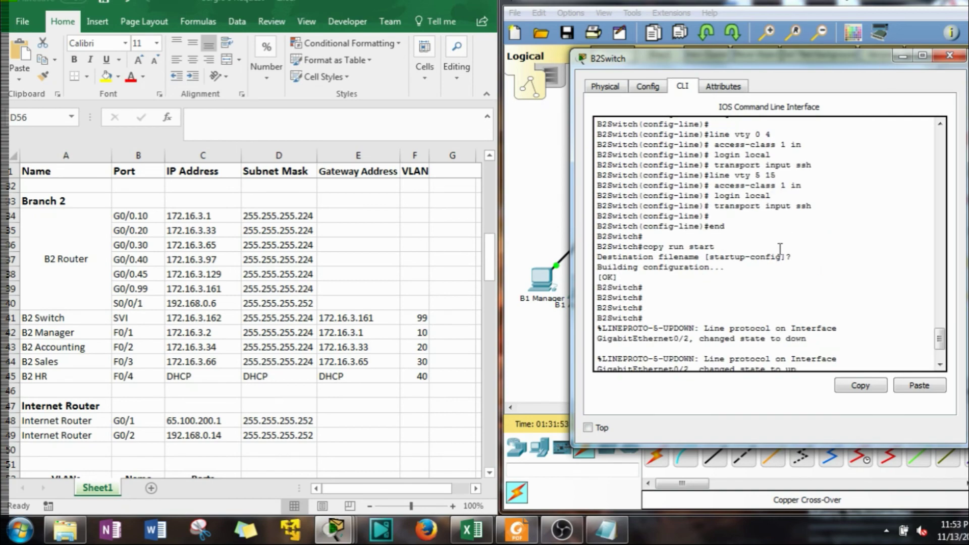
scroll(822, 150, down, 4)
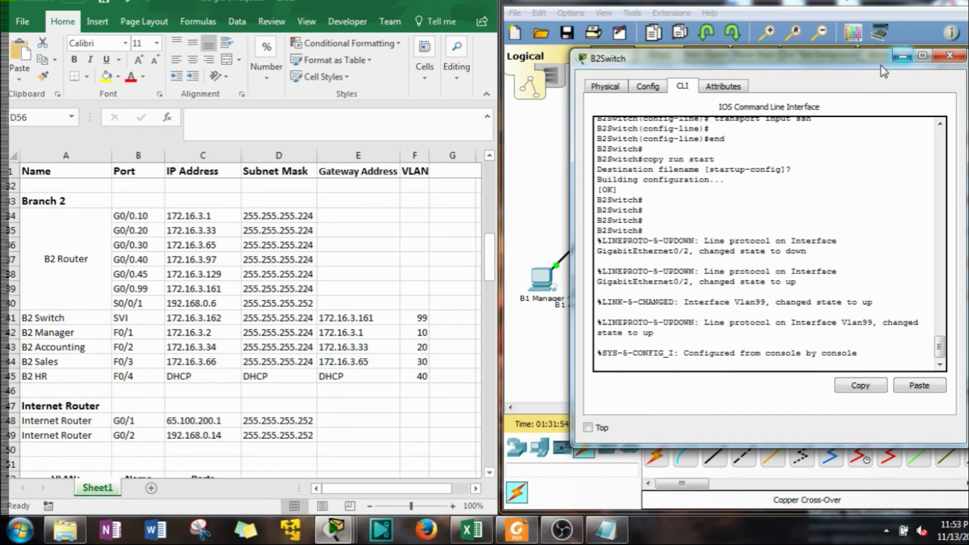
drag(866, 63, 442, 64)
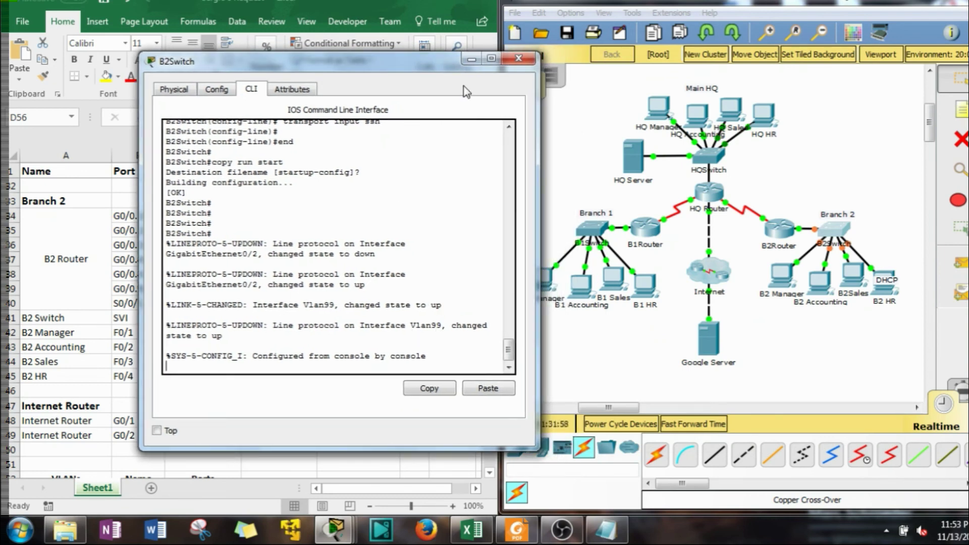
Close the B2Switch window to return to the network topology
drag(456, 65, 426, 60)
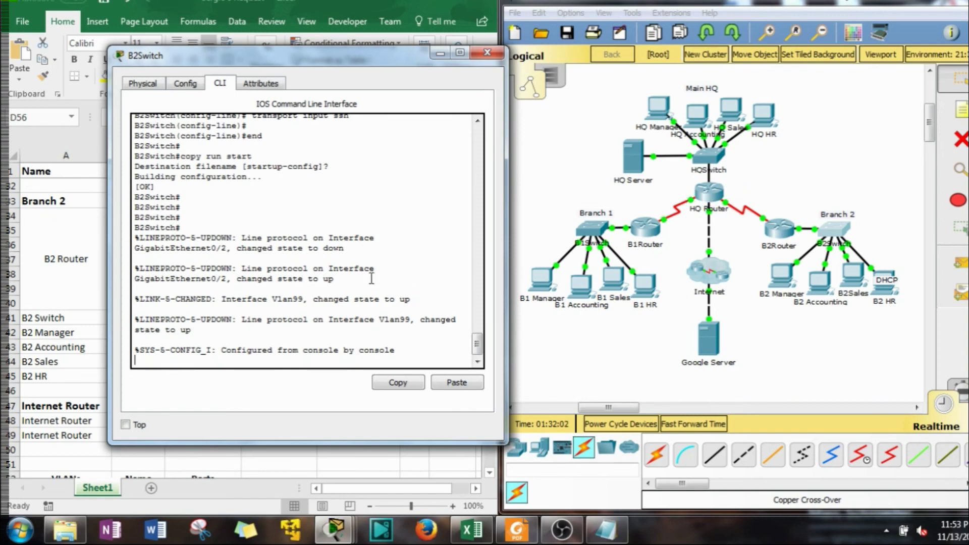
click(487, 54)
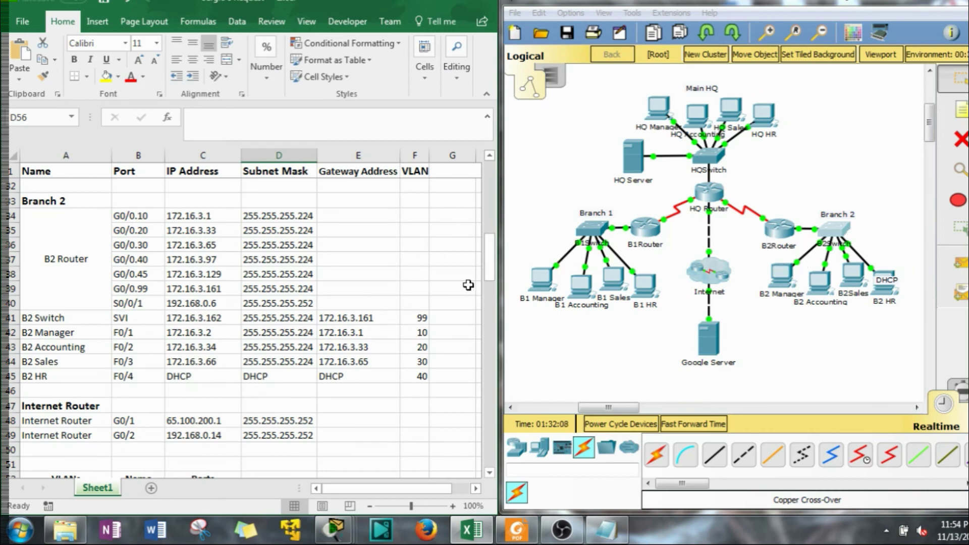
click(772, 237)
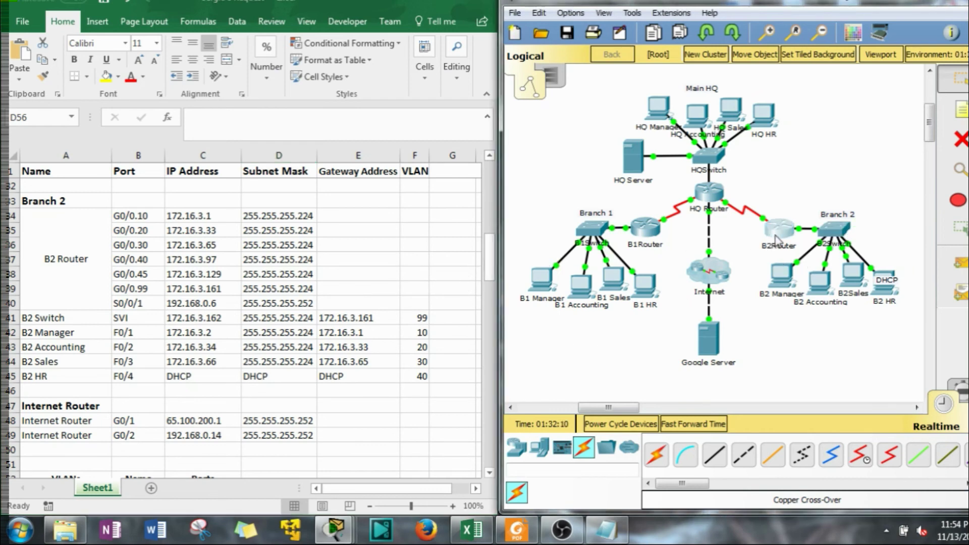
Log into B2Router's CLI with the console and enable passwords, then enter conf t
drag(545, 99, 558, 29)
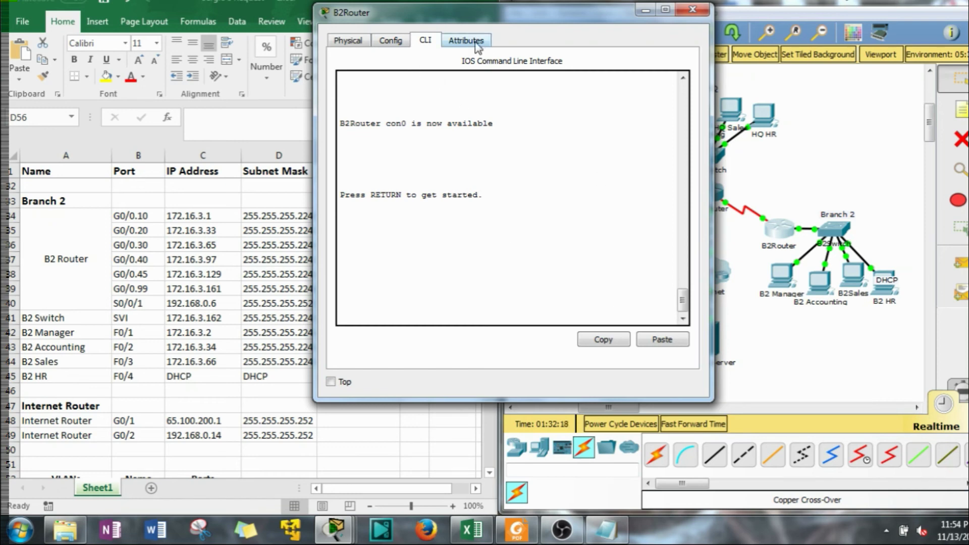
drag(457, 23, 408, 17)
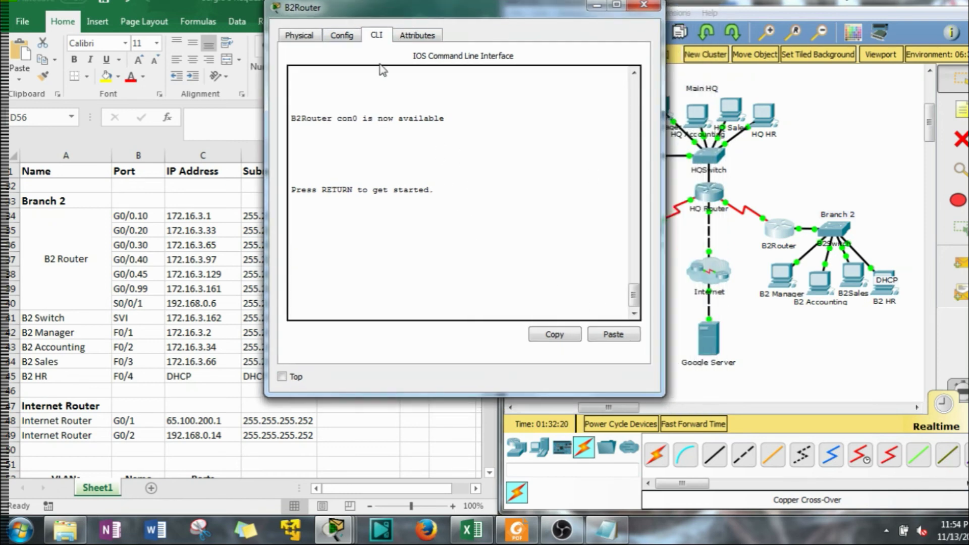
click(353, 39)
click(378, 35)
key(Return)
key(Return)
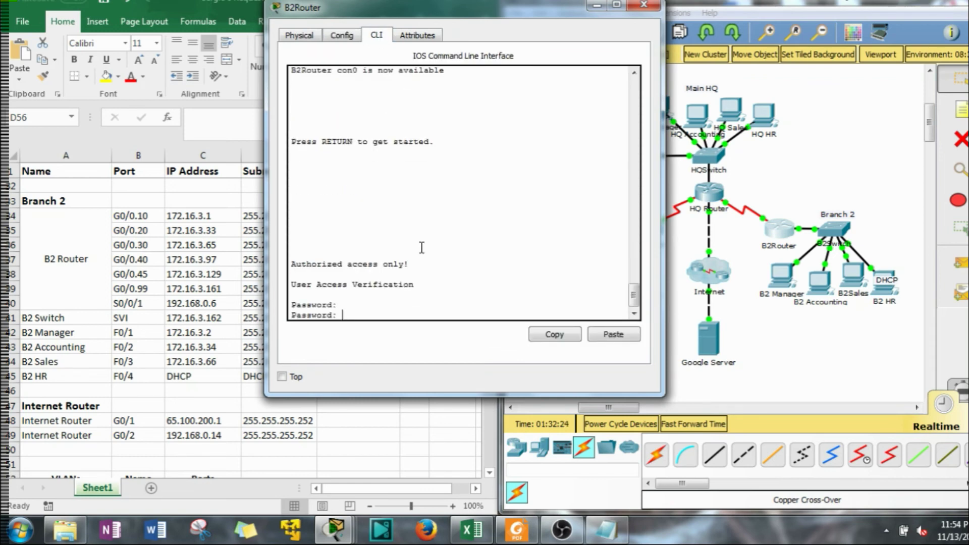
key(Return)
text(en)
key(Return)
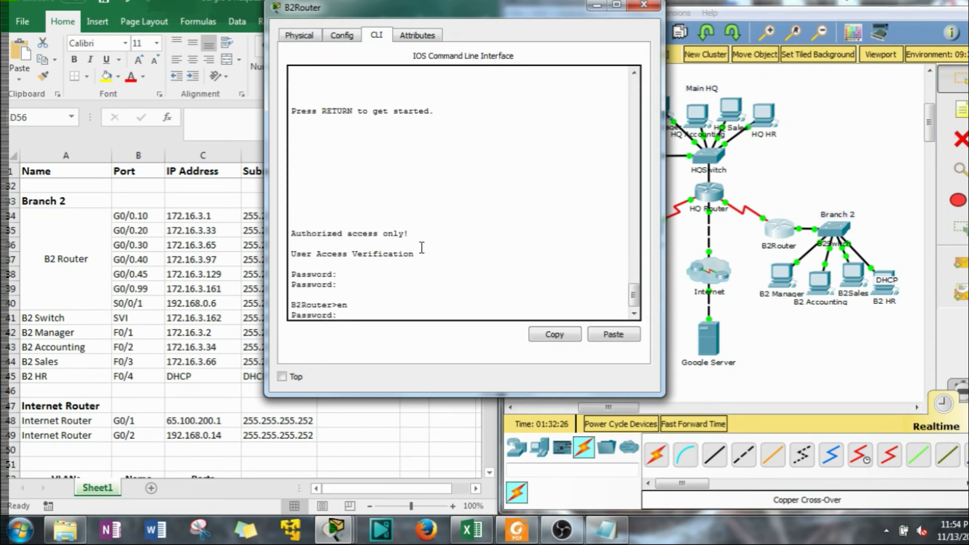
key(Return)
drag(435, 15, 526, 34)
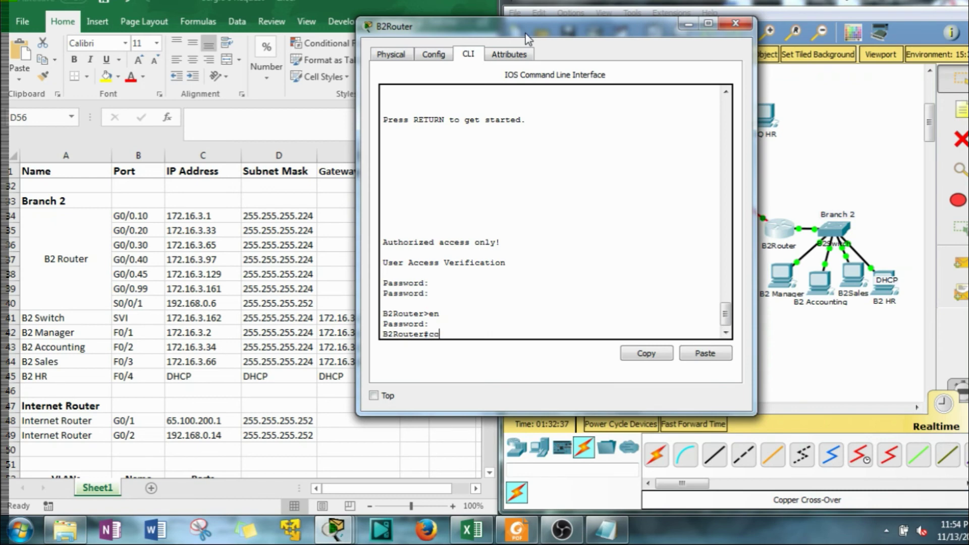
text(nf t)
key(Return)
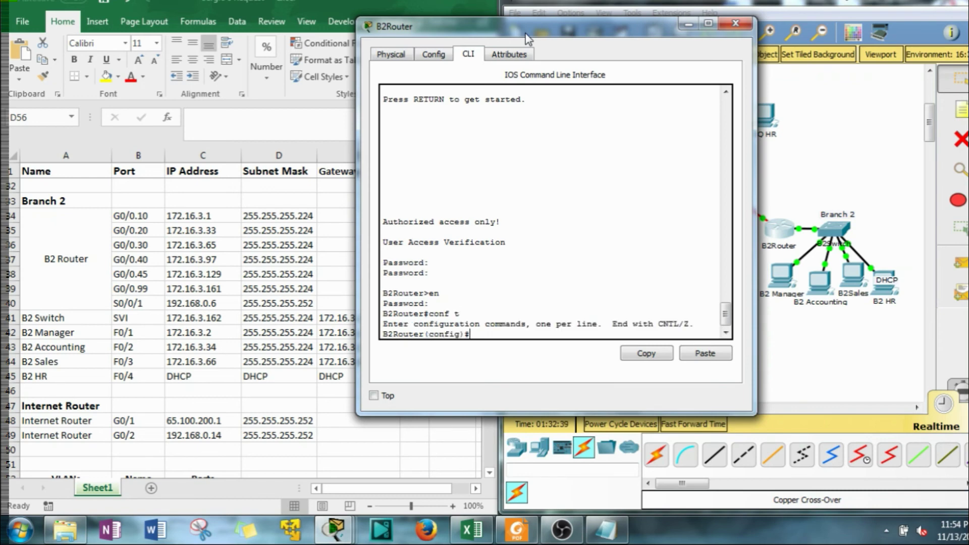
Exclude the gateway 172.16.3.97 from DHCP leasing with ip dhcp excluded-address
click(892, 329)
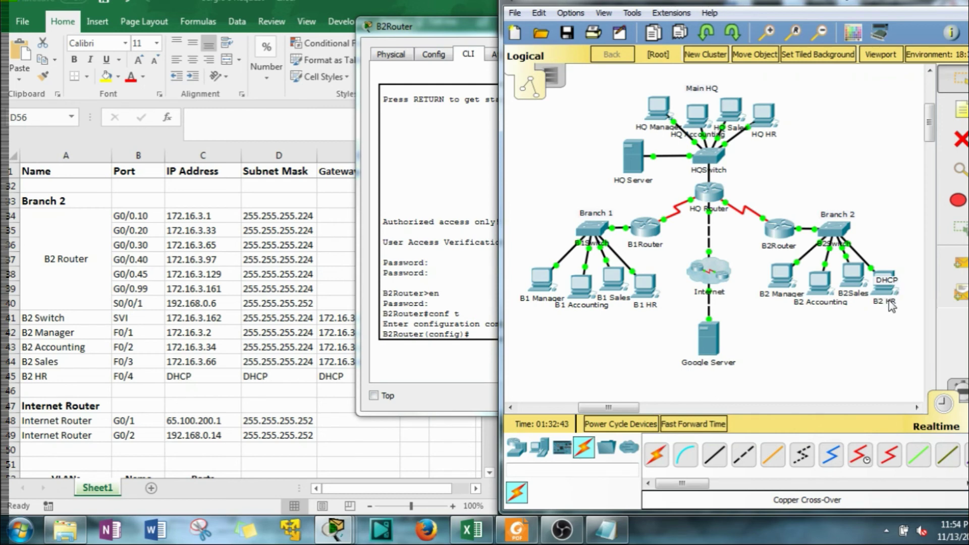
drag(465, 26, 259, 22)
click(299, 181)
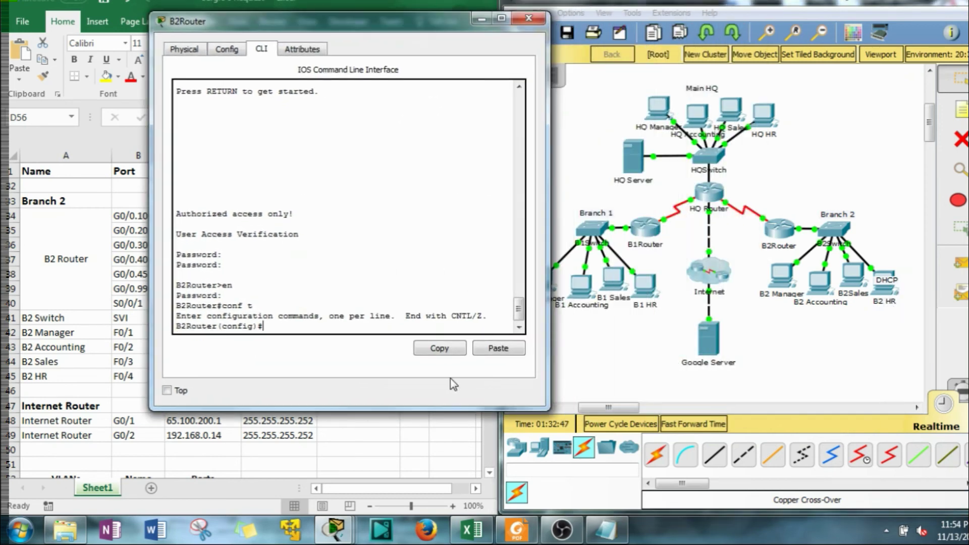
text(ip de)
key(Tab)
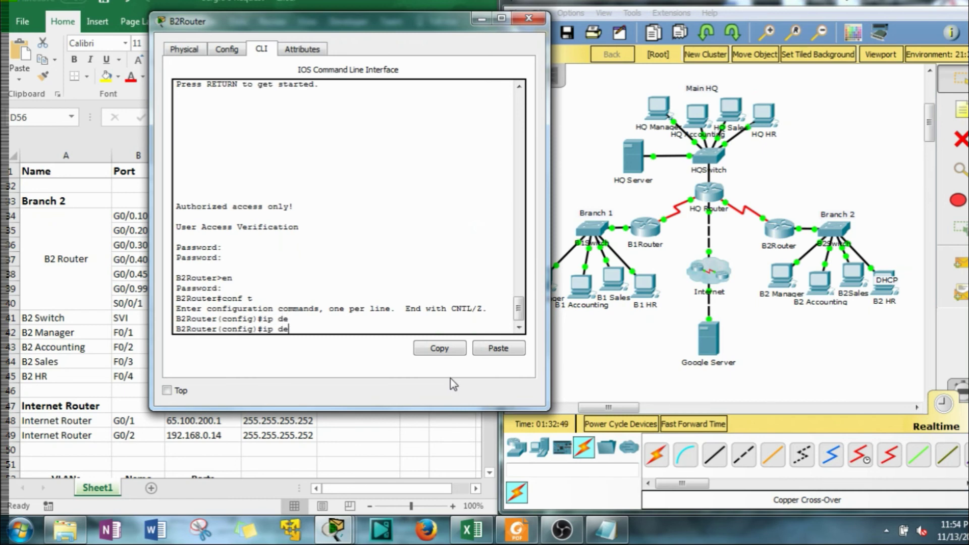
key(BackSpace)
text(hc)
key(Tab)
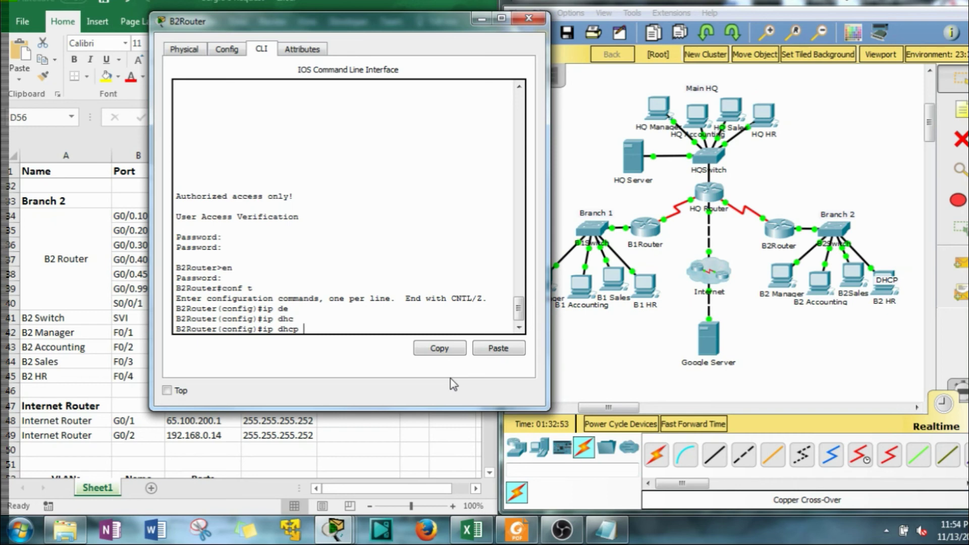
text(x)
key(Tab)
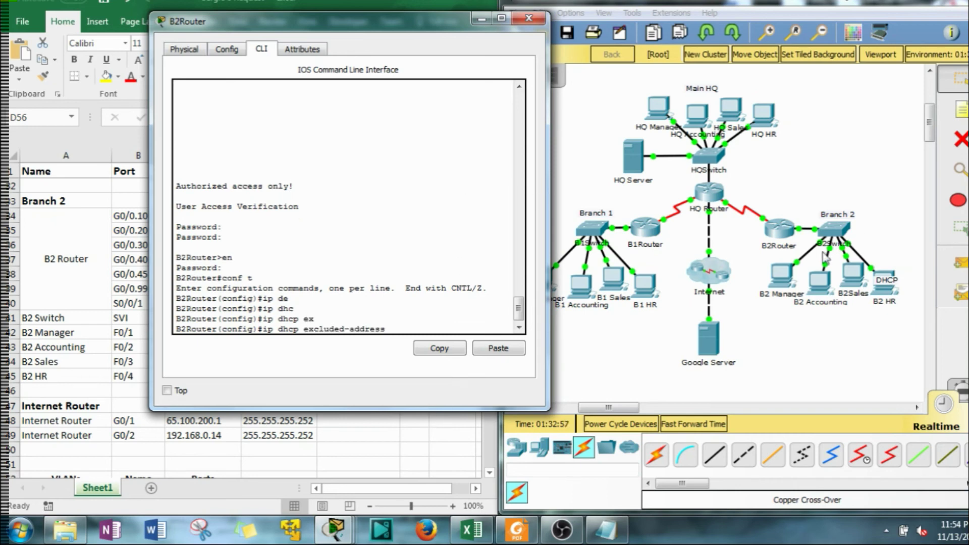
drag(318, 20, 687, 54)
click(368, 288)
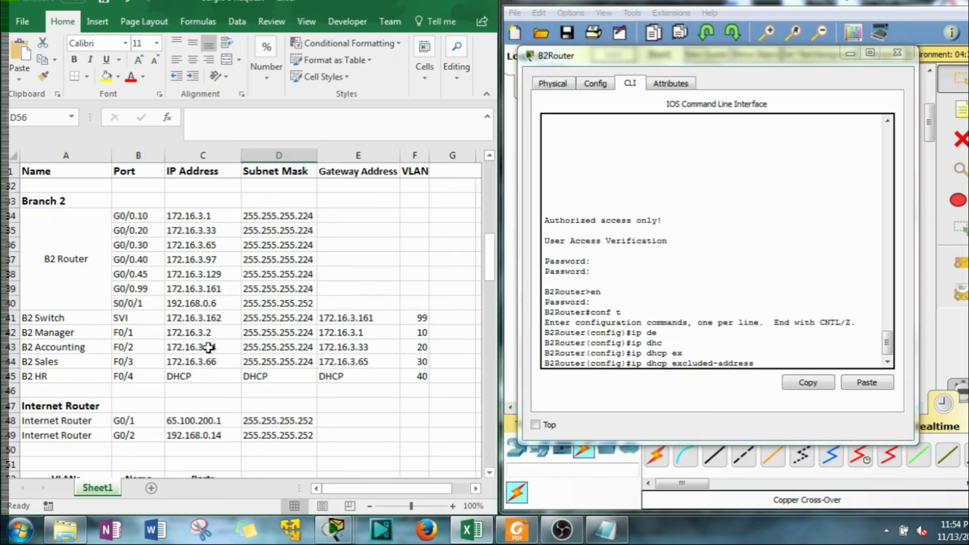
scroll(202, 338, up, 1)
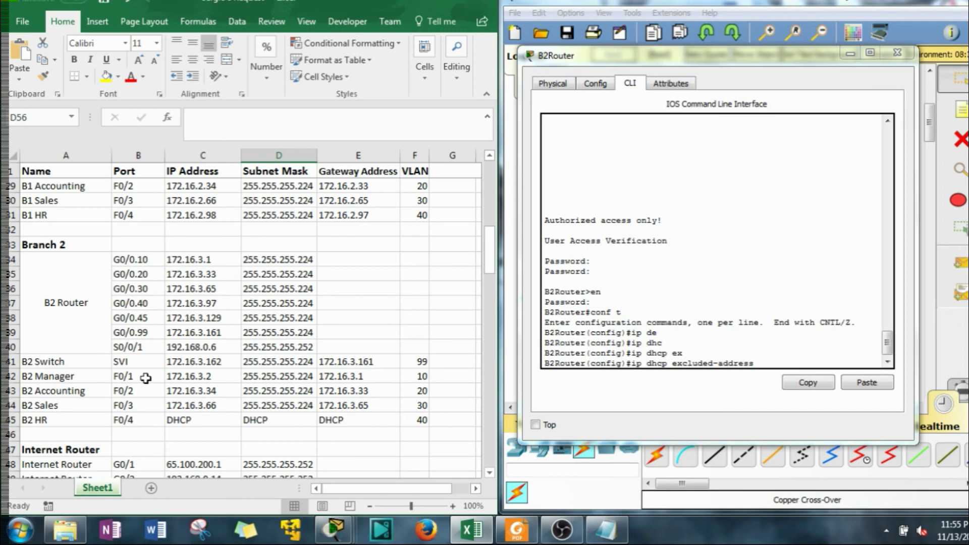
click(769, 360)
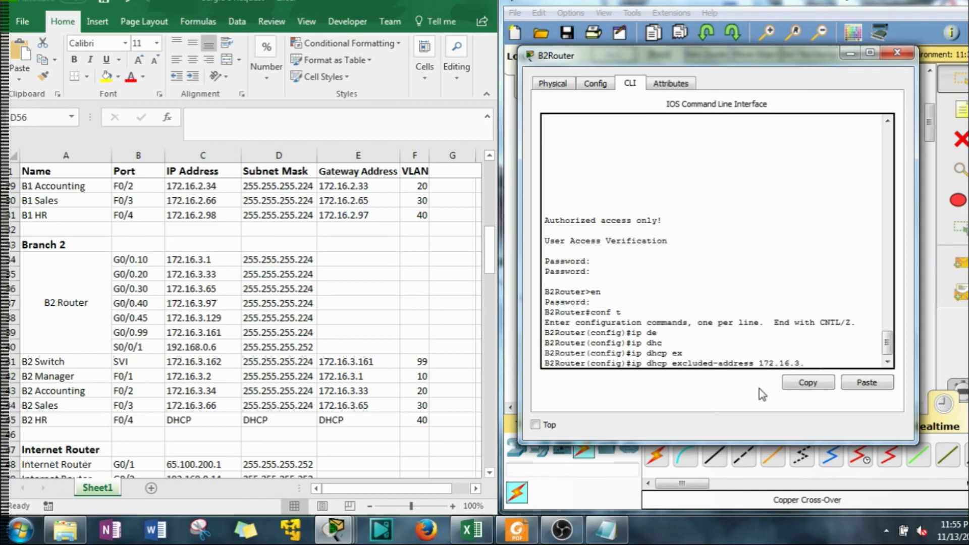
key(Return)
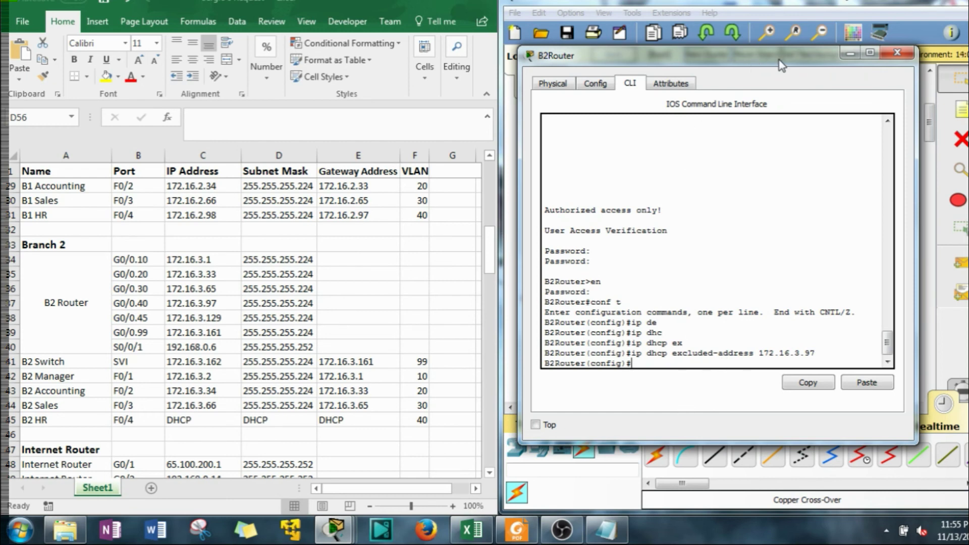
Create a DHCP pool named POOL on B2Router
drag(784, 59, 507, 28)
drag(389, 27, 487, 24)
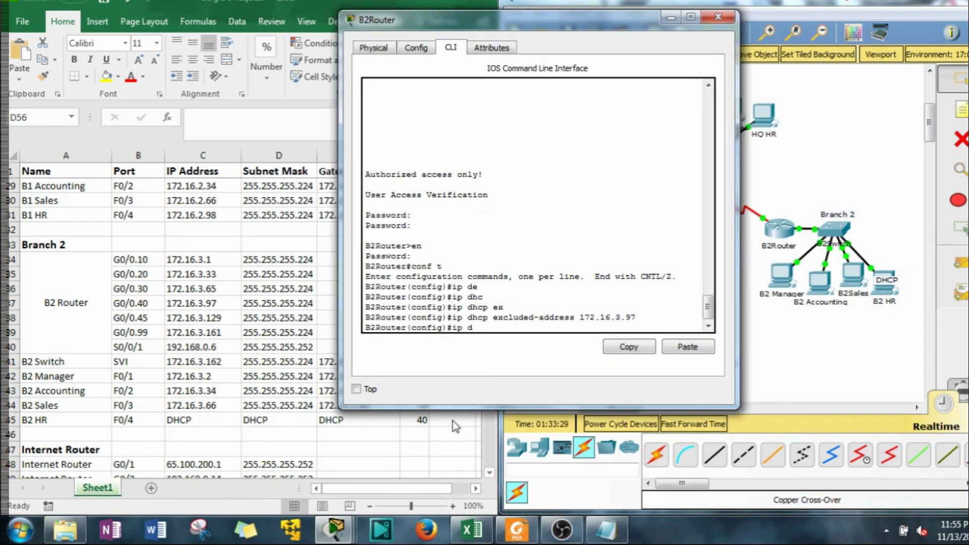
key(Tab)
text(po)
key(Tab)
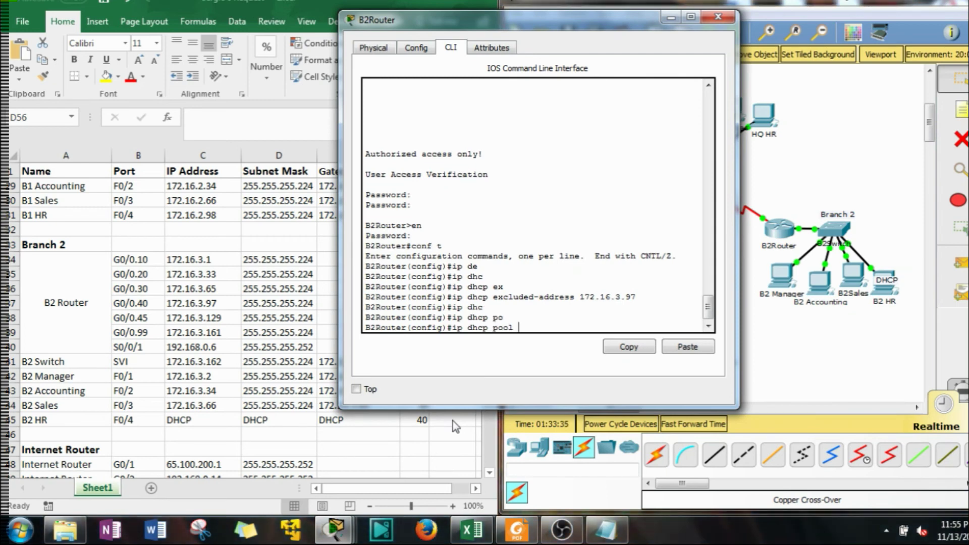
text(POOL)
key(Return)
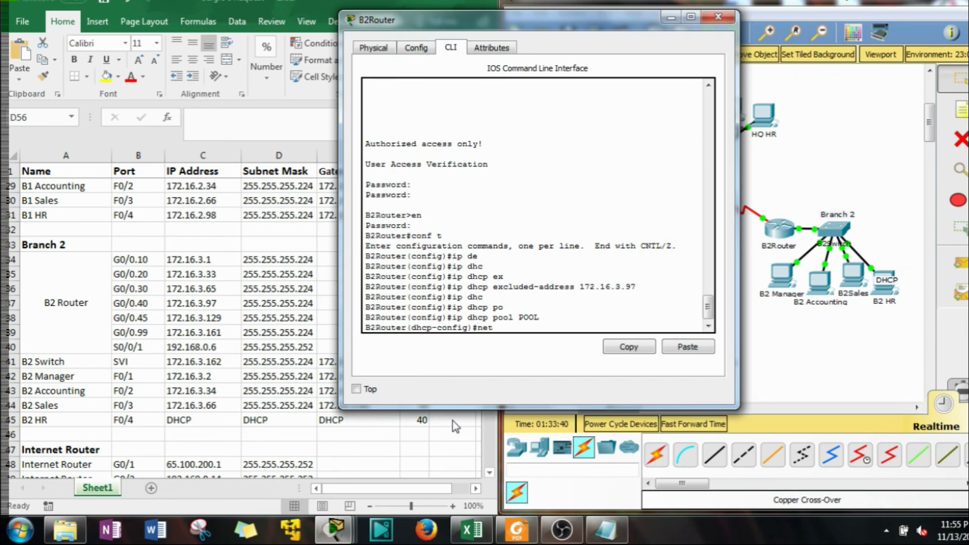
Set the pool network to 172.16.3.96 255.255.255.224, fixing the mistyped mask
text(net)
key(Tab)
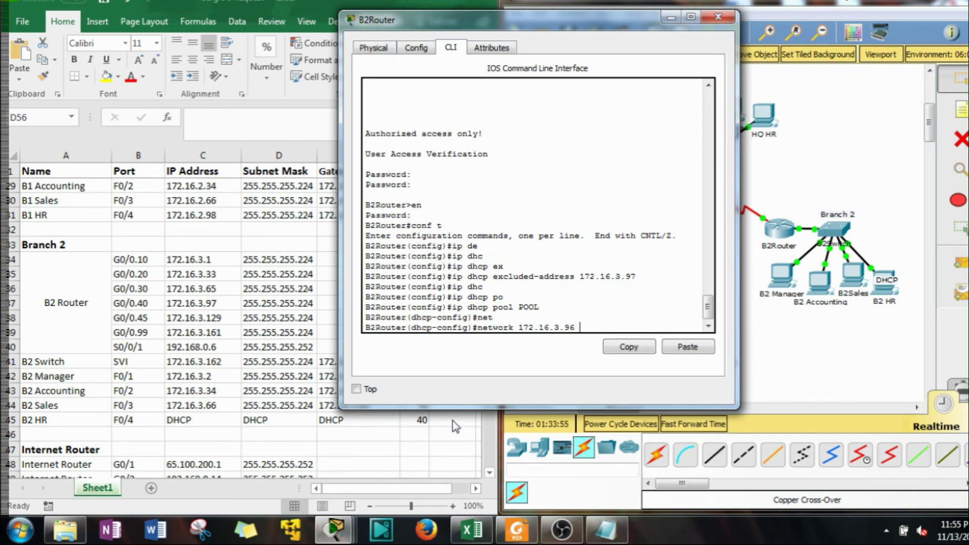
text(255.255.255.)
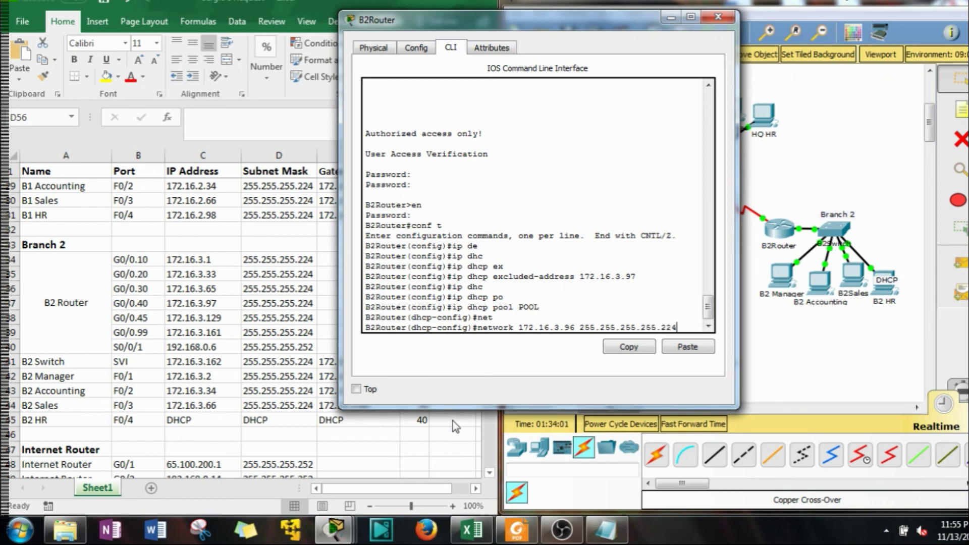
text(255.224)
key(Return)
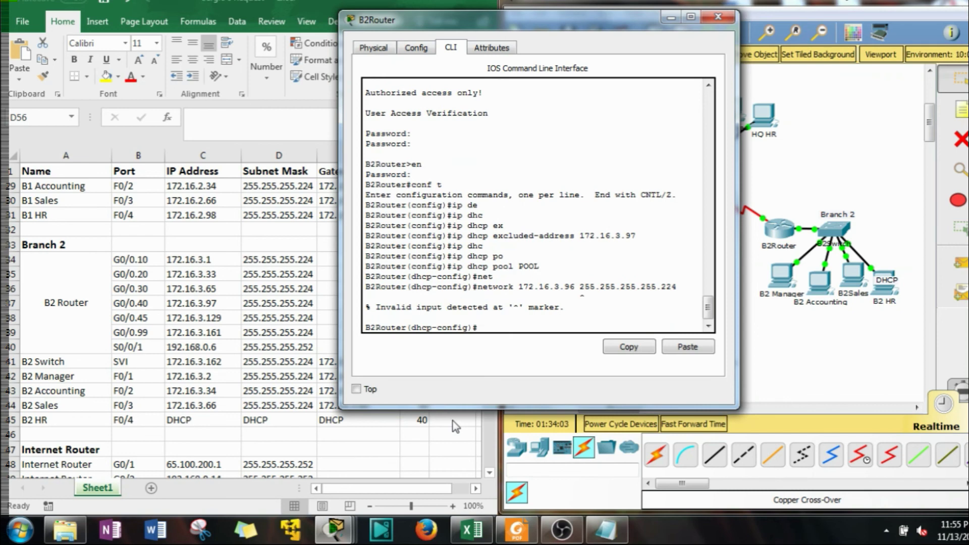
key(Up)
key(Left)
key(Left)
key(Left)
key(Left)
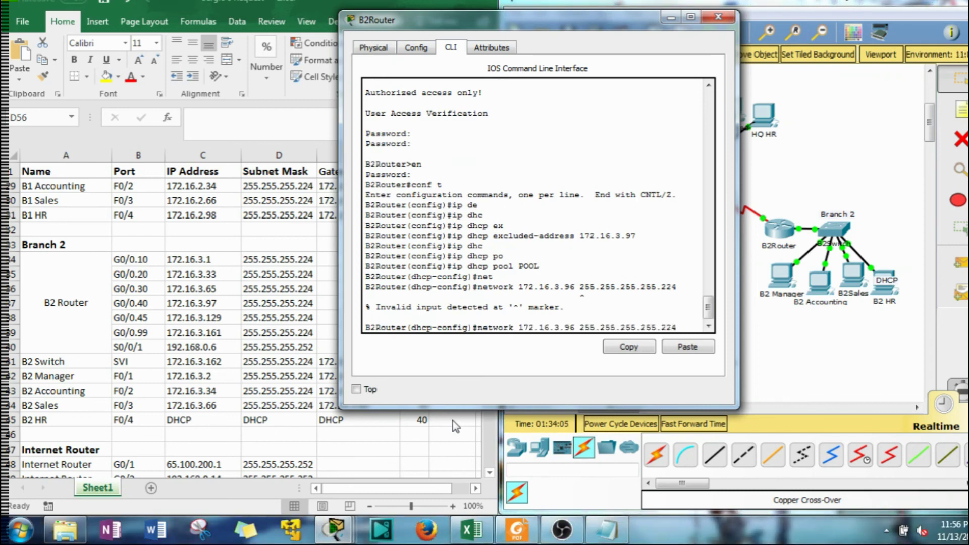
key(BackSpace)
key(BackSpace)
key(BackSpace)
key(BackSpace)
key(Return)
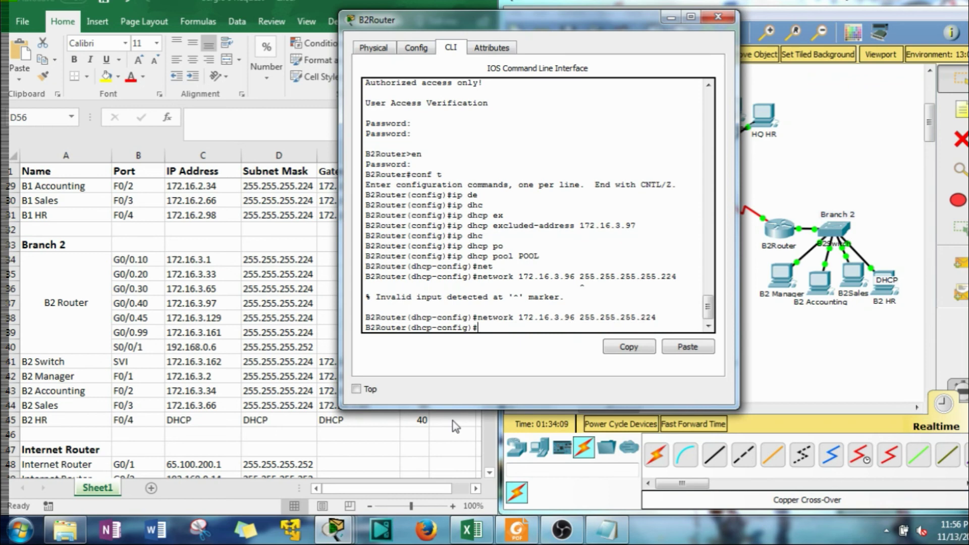
Set the pool's default-router to 172.16.3.97
text(de)
key(Tab)
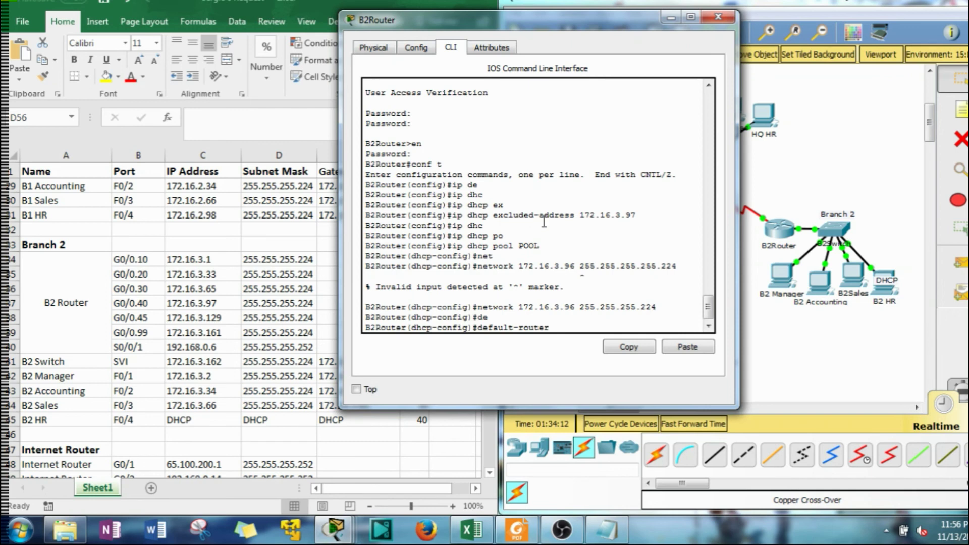
drag(636, 216, 583, 218)
click(629, 347)
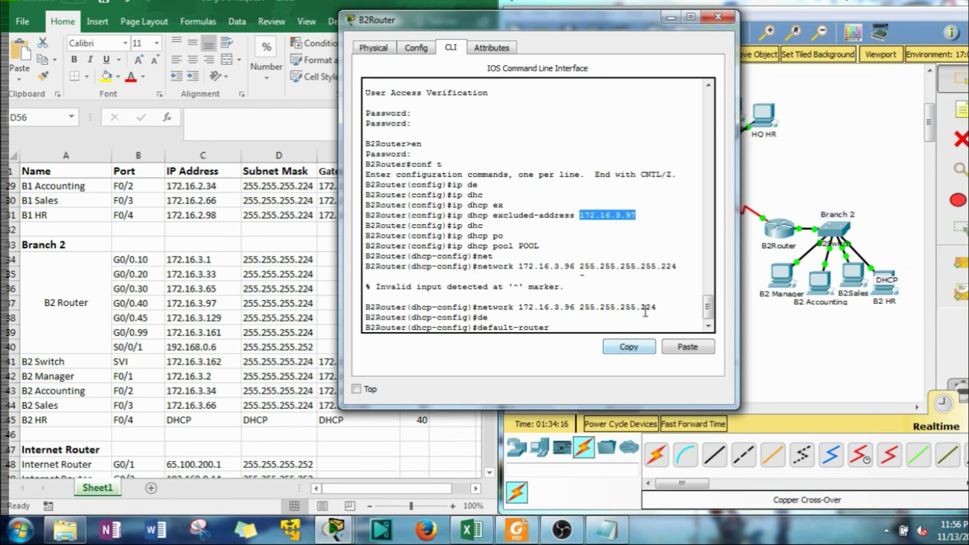
drag(656, 307, 615, 306)
drag(637, 215, 579, 217)
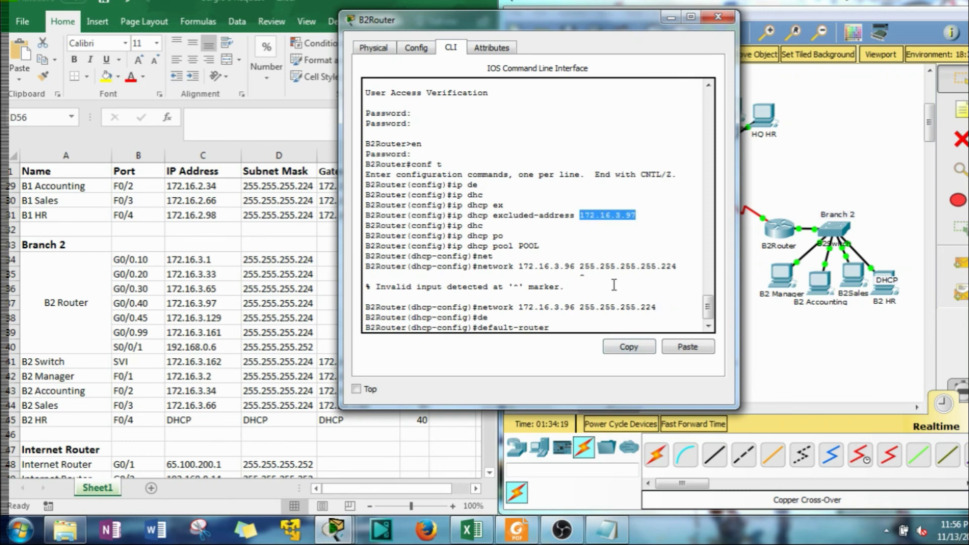
click(625, 347)
click(583, 320)
click(686, 347)
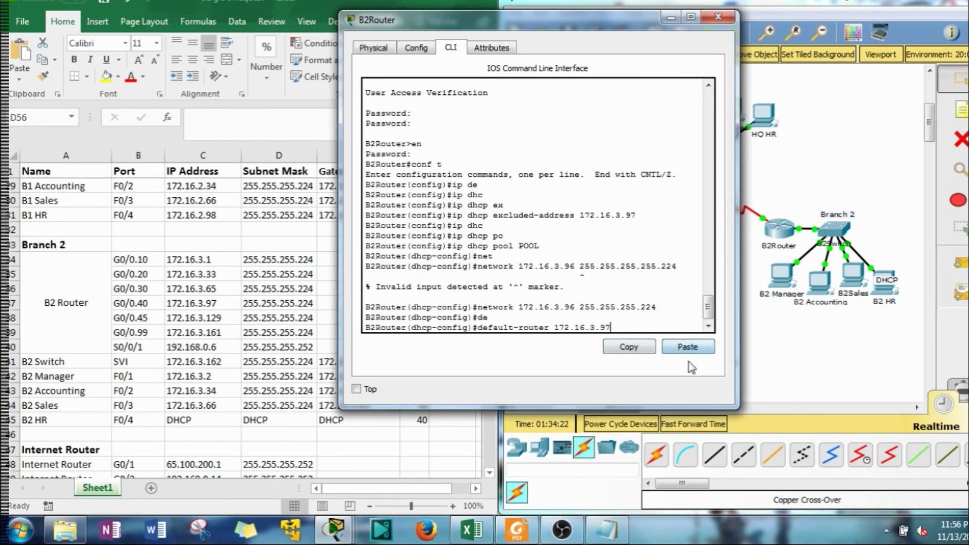
key(Return)
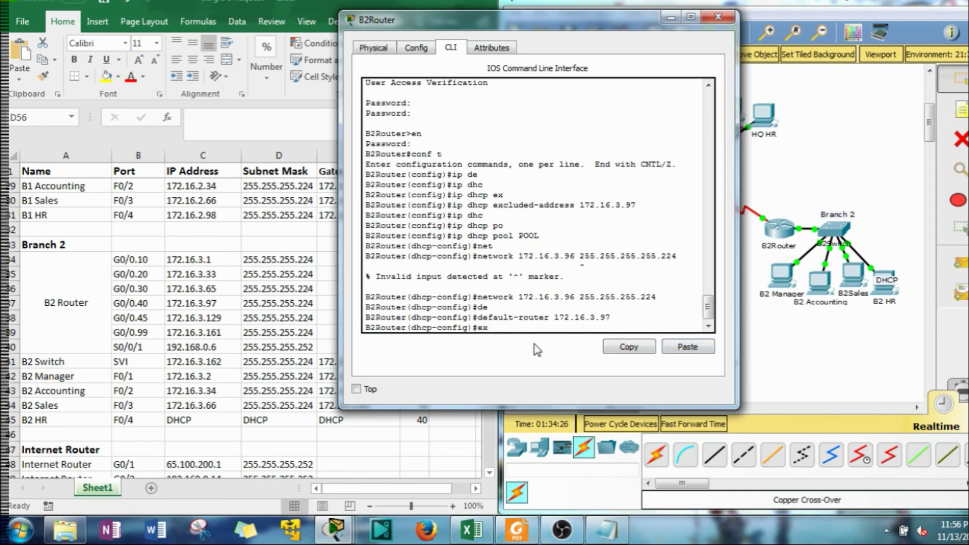
Exit configuration mode and save the running config to startup-config
text(exit)
key(Return)
text(exi)
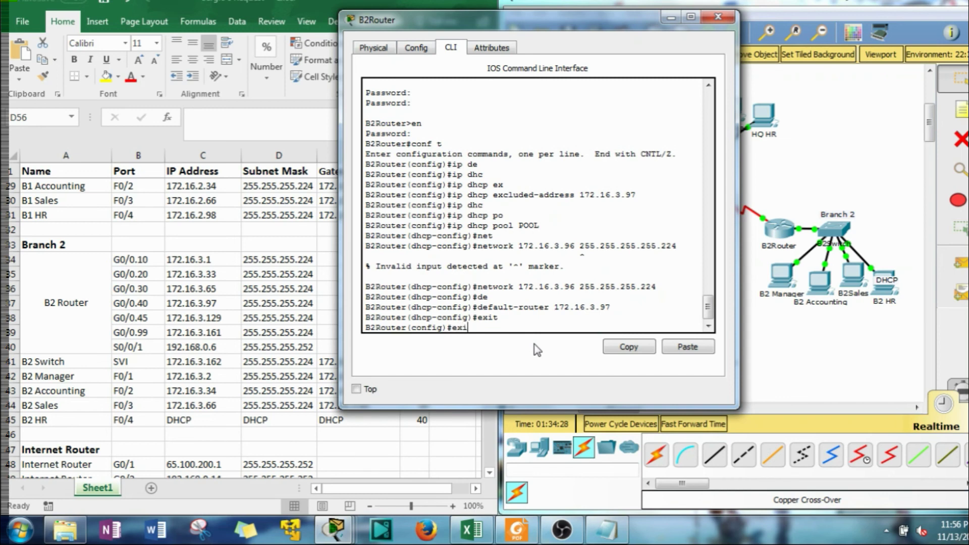
text(t)
key(Return)
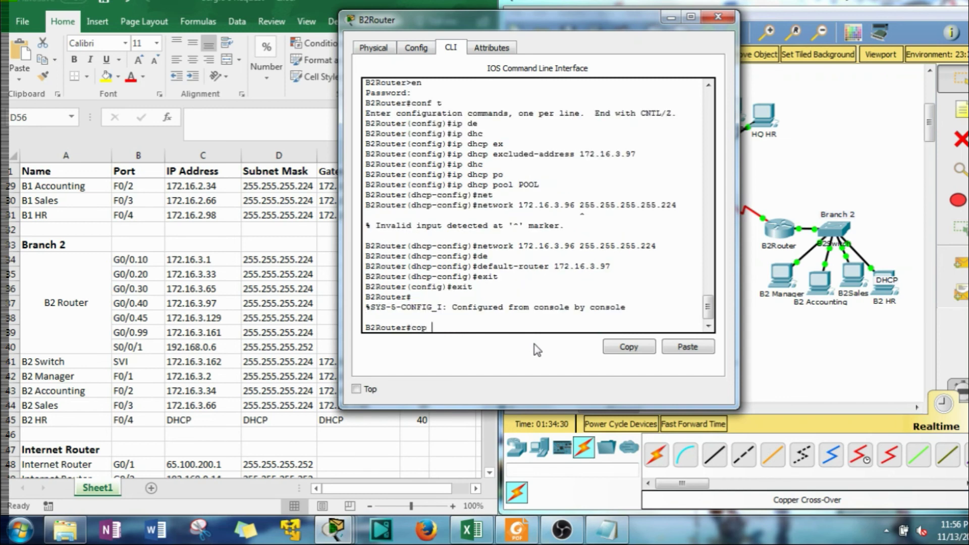
text(copy ru)
key(Tab)
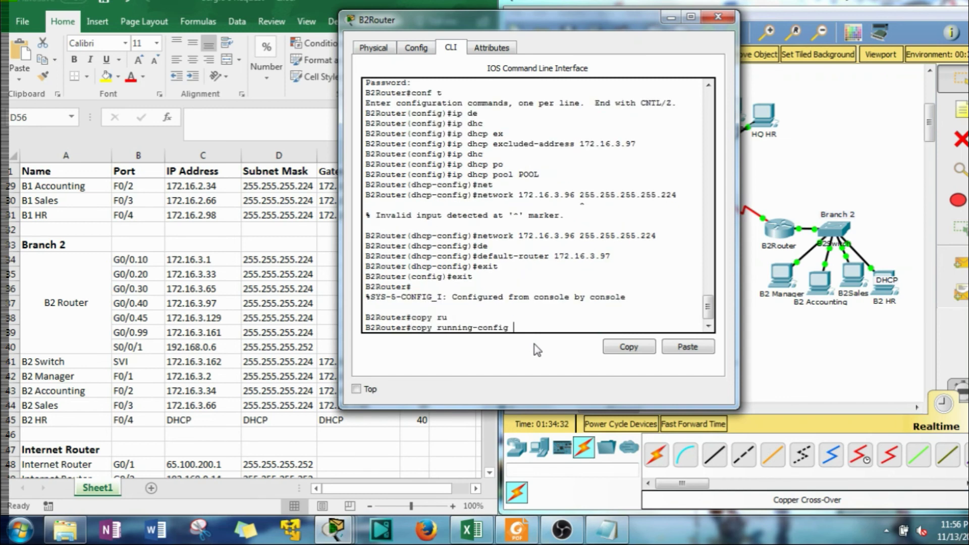
text(s)
key(Tab)
text(')
key(Return)
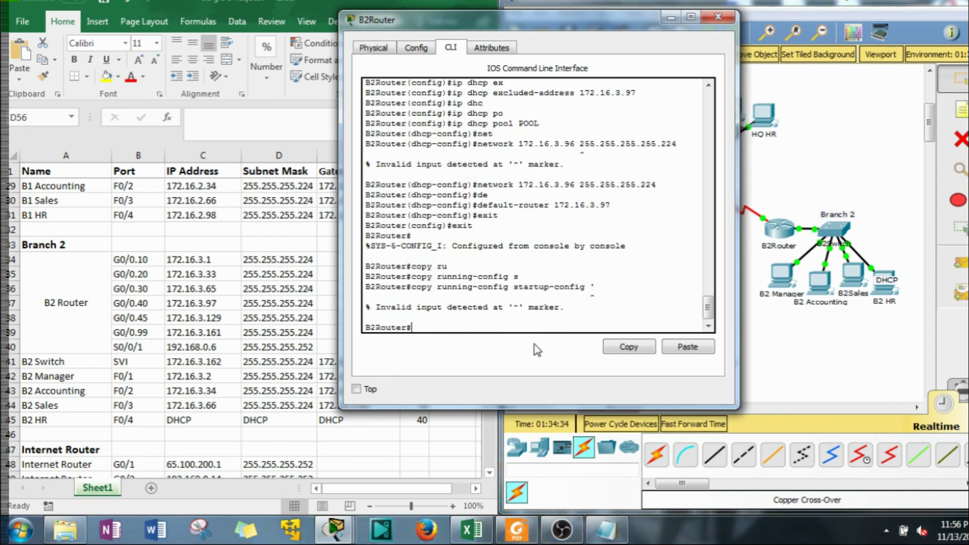
text(copy ru)
key(Tab)
text(s)
key(Tab)
key(Return)
key(Return)
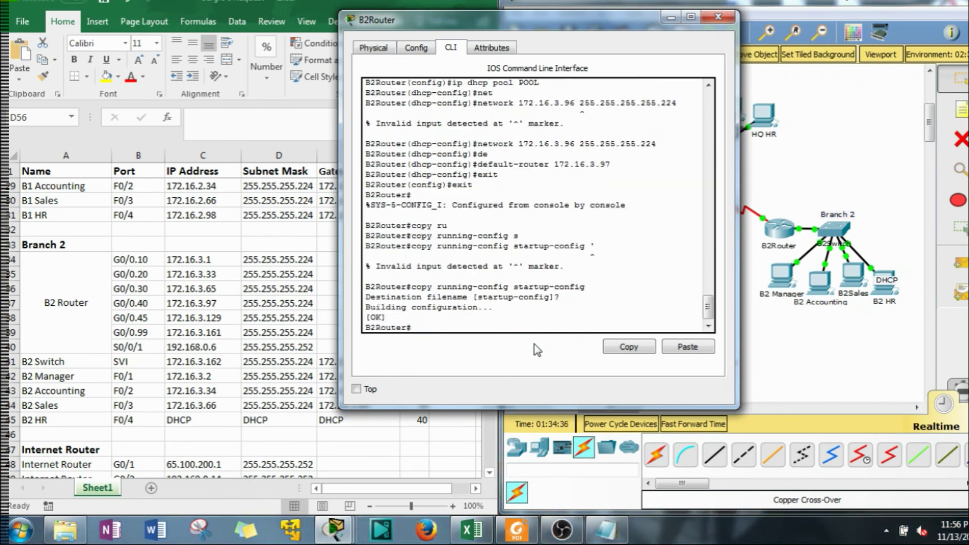
key(Return)
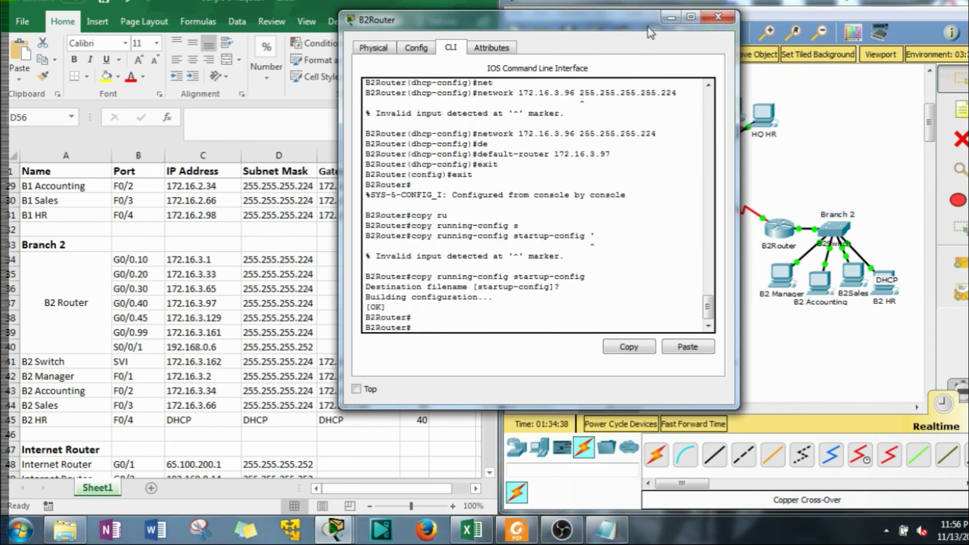
Set B2 HR's IP configuration to DHCP, leasing 172.16.3.98 with gateway 172.16.3.97
click(671, 18)
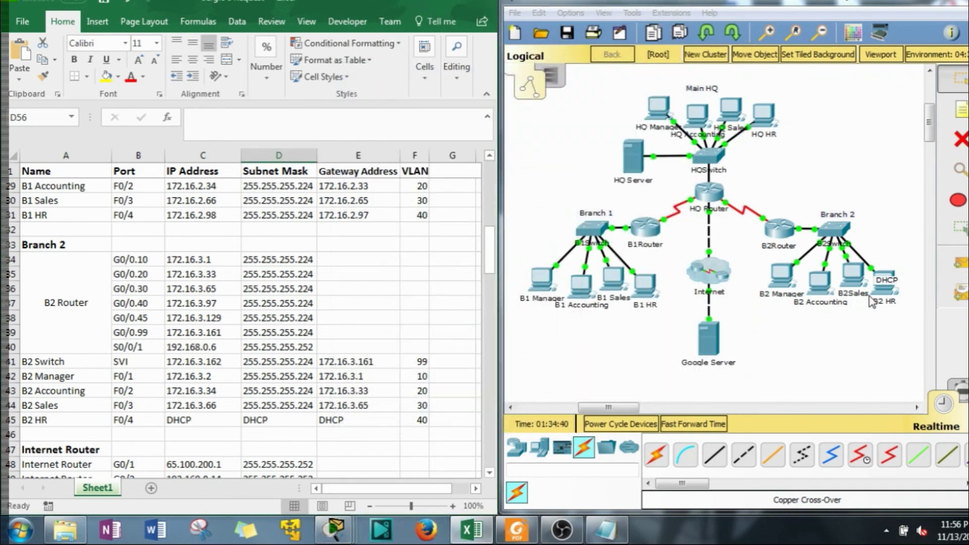
click(886, 293)
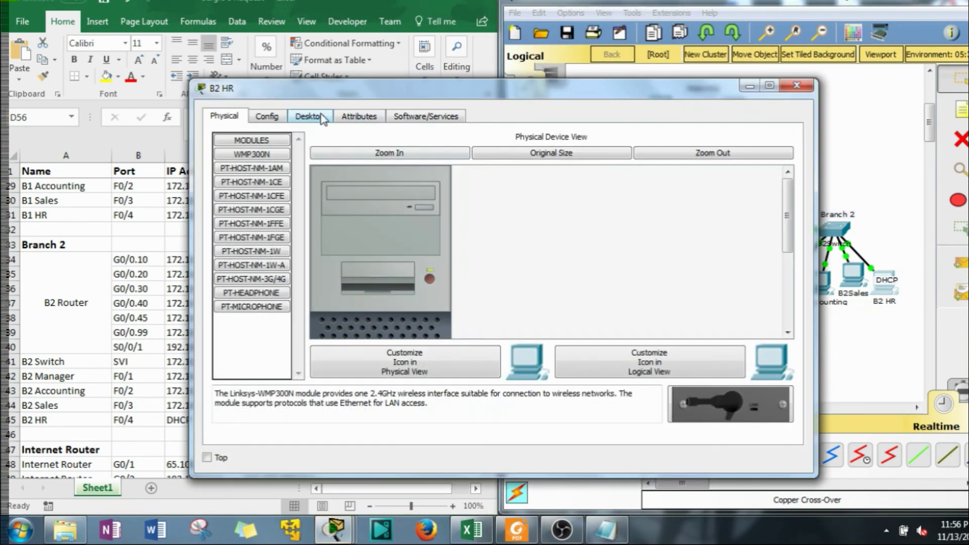
click(322, 119)
click(275, 166)
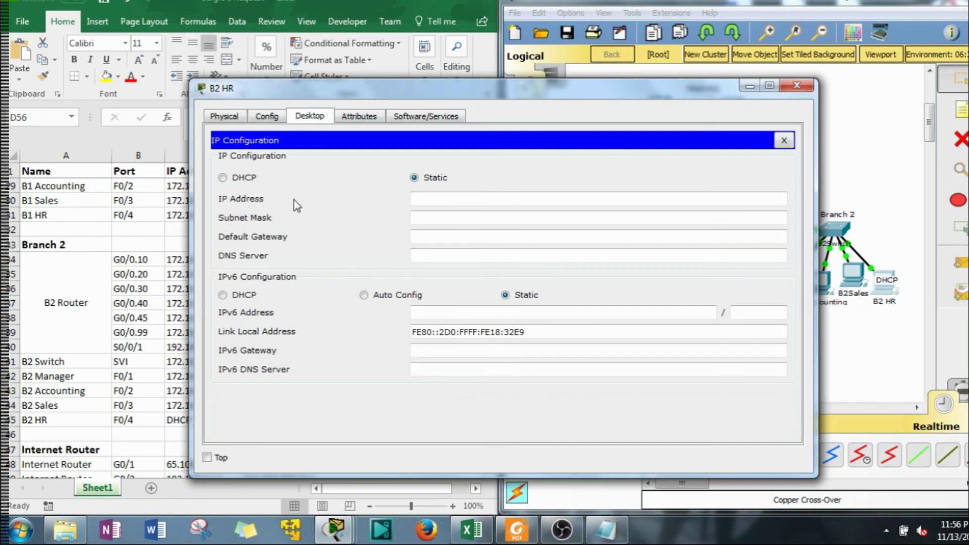
click(223, 178)
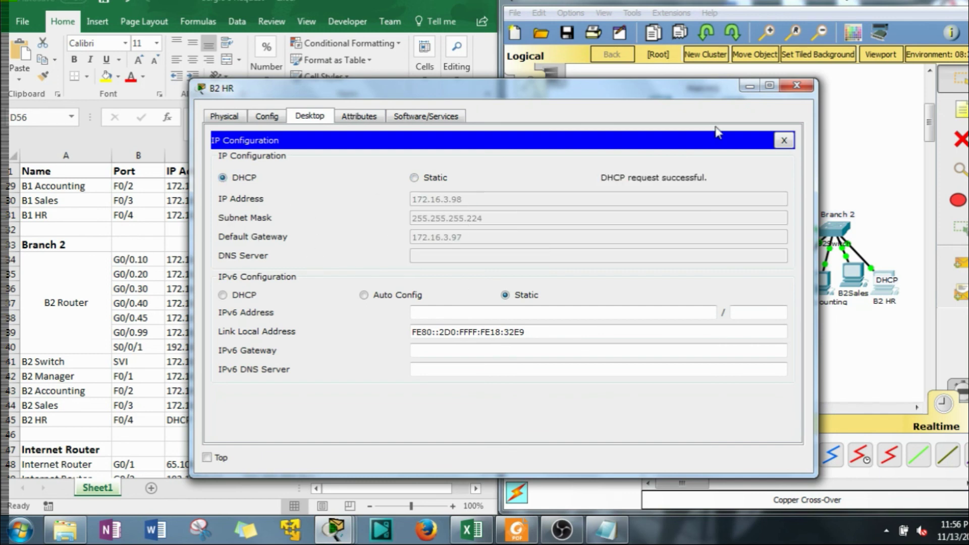
click(797, 86)
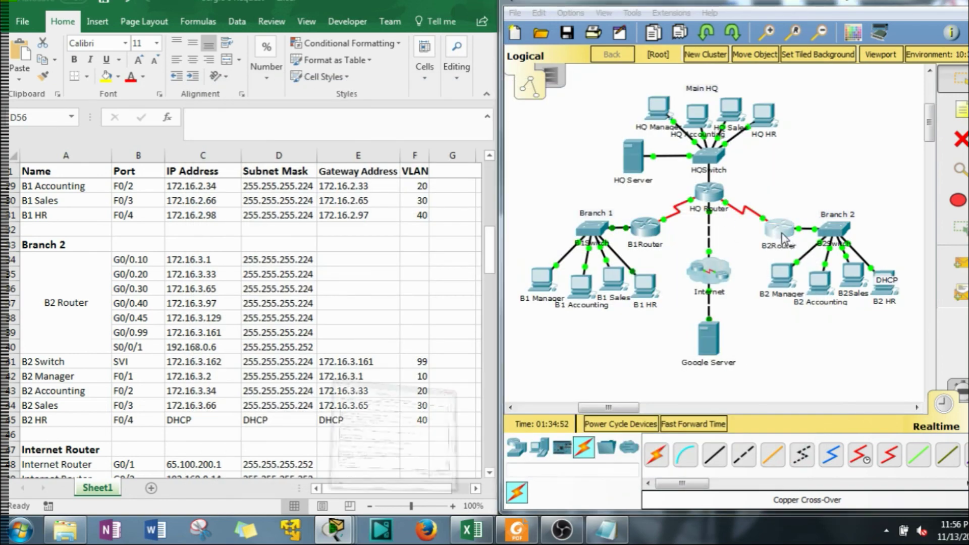
click(783, 251)
key(Return)
text(sho w)
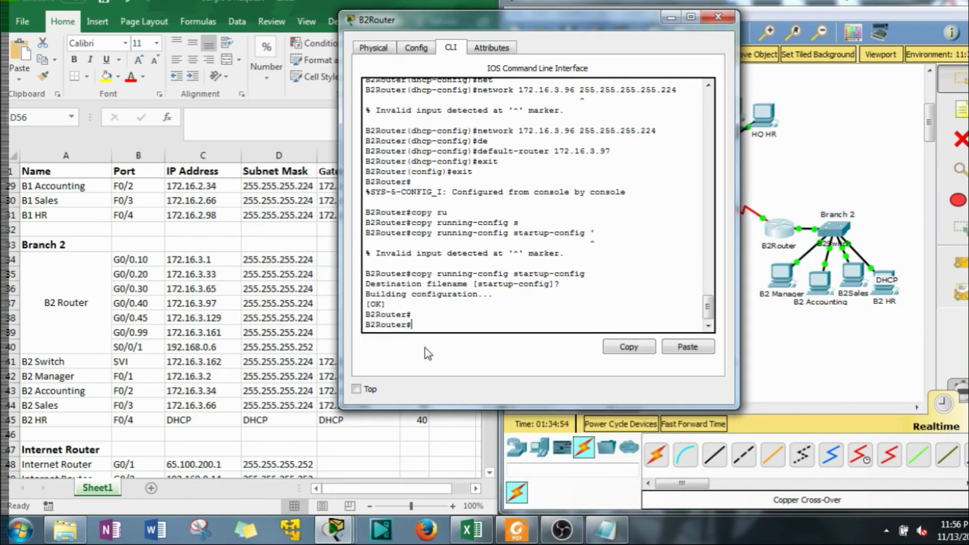
text( ipruou)
key(BackSpace)
key(BackSpace)
key(BackSpace)
text(oute)
key(Return)
key(space)
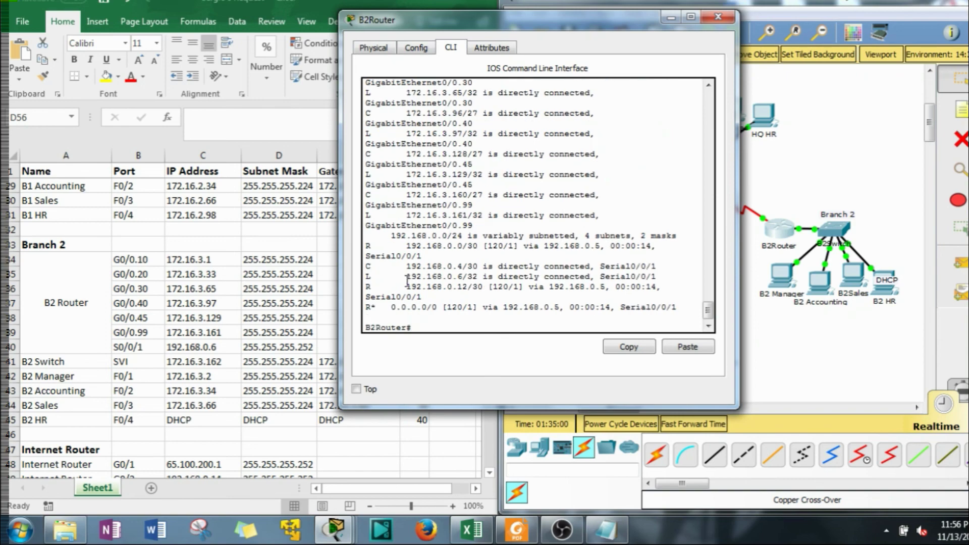
drag(393, 309, 677, 309)
drag(663, 23, 311, 25)
click(317, 21)
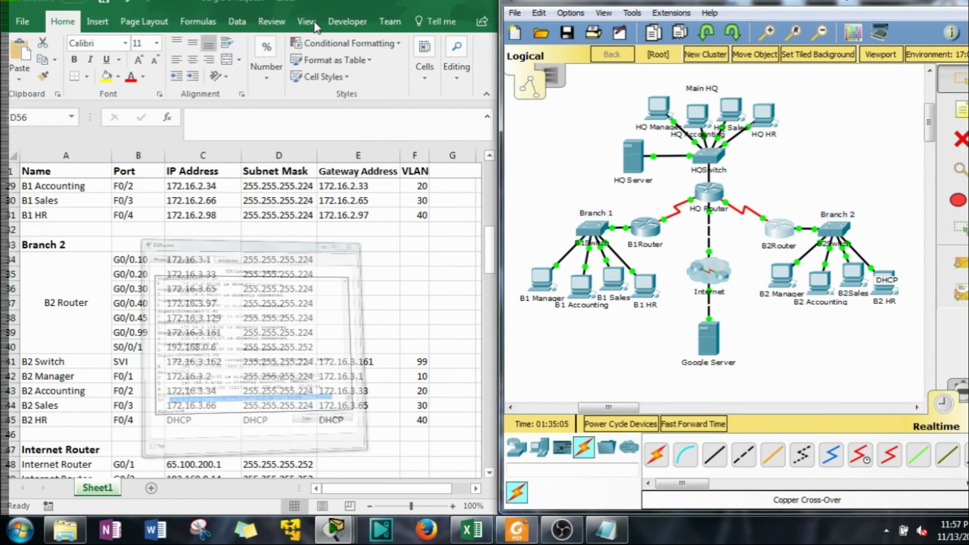
click(645, 228)
key(Return)
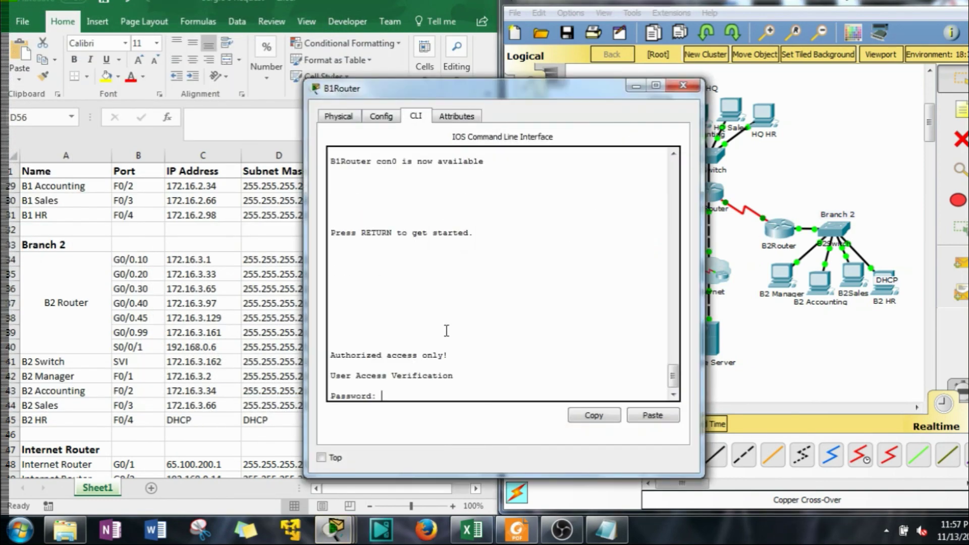
key(Return)
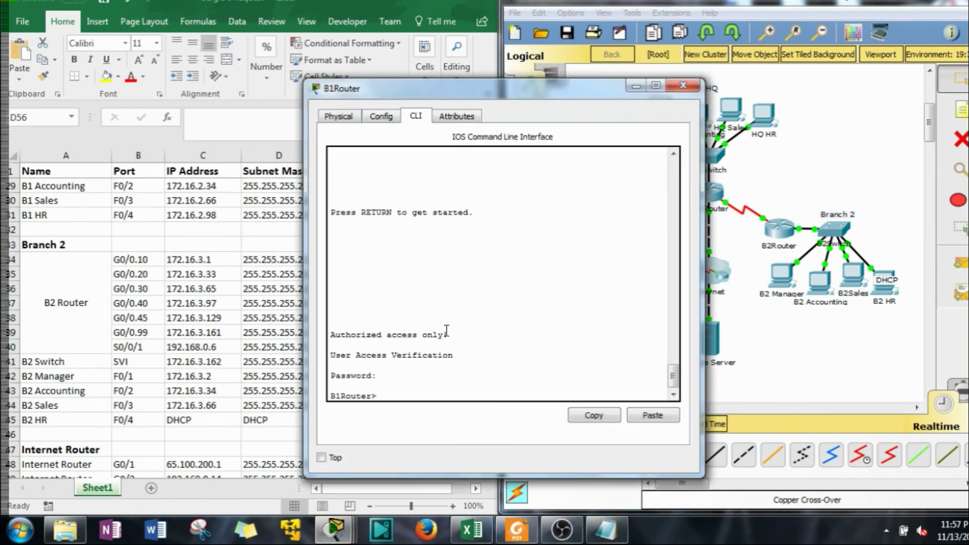
text(en)
key(Return)
key(Return)
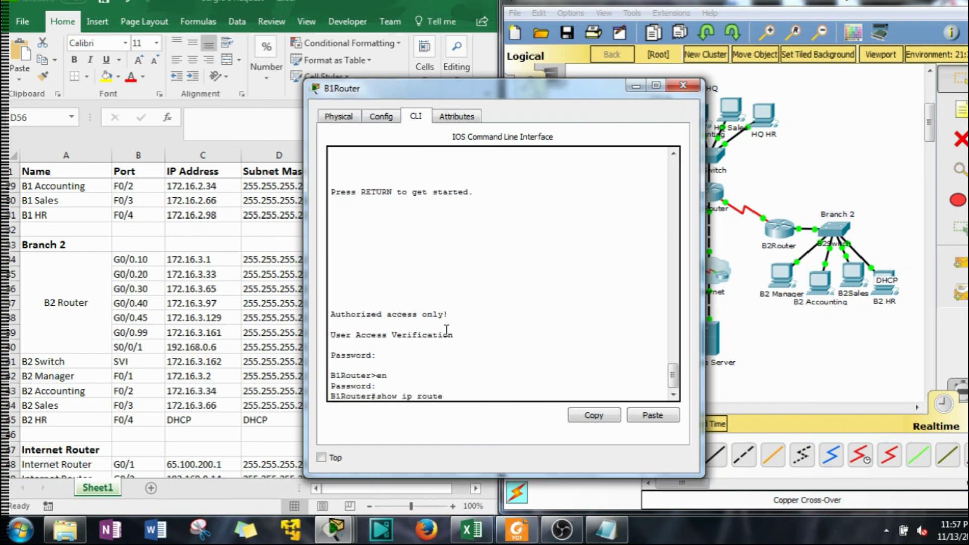
text(show ip route)
key(Return)
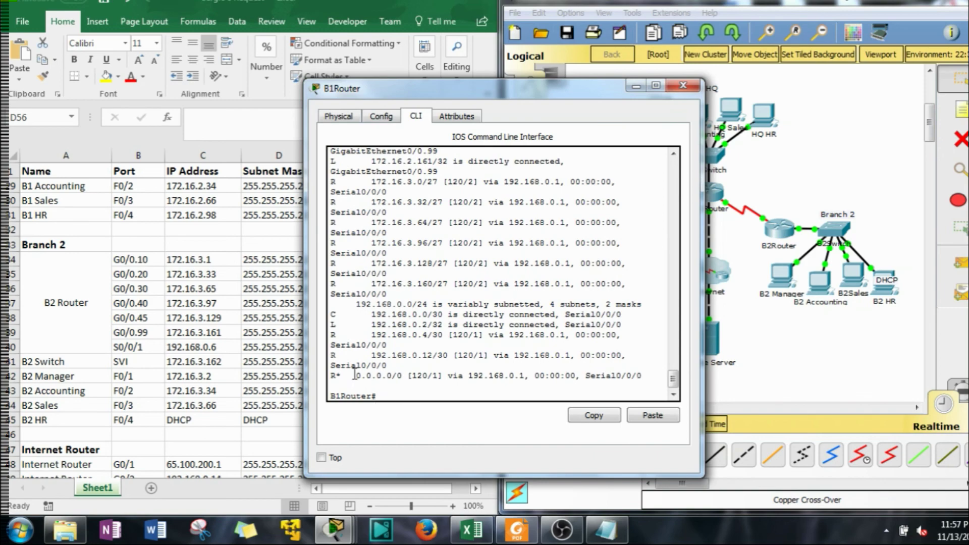
drag(360, 376, 548, 386)
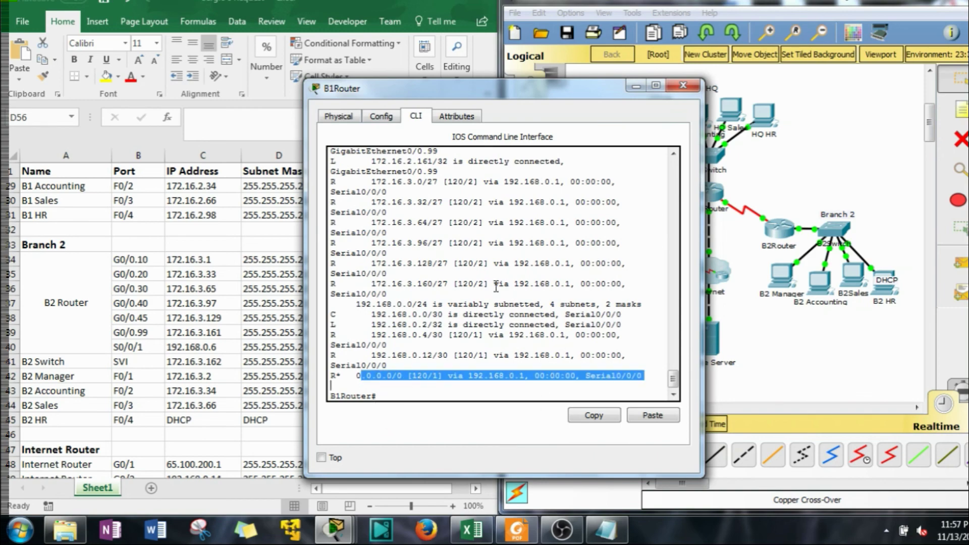
click(635, 87)
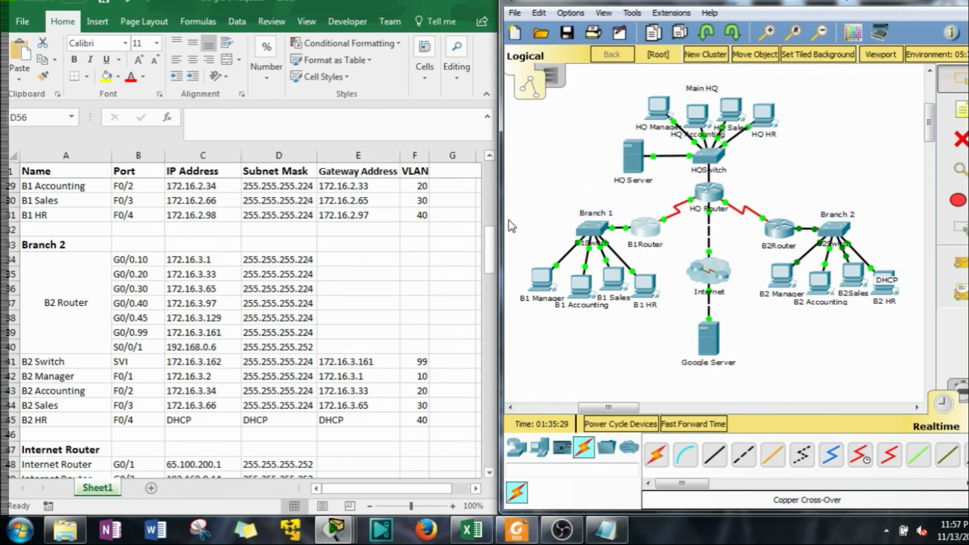
Verify HQ Manager's IP is 172.16.1.2/27 with gateway 172.16.1.1, then open its Command Prompt
click(658, 120)
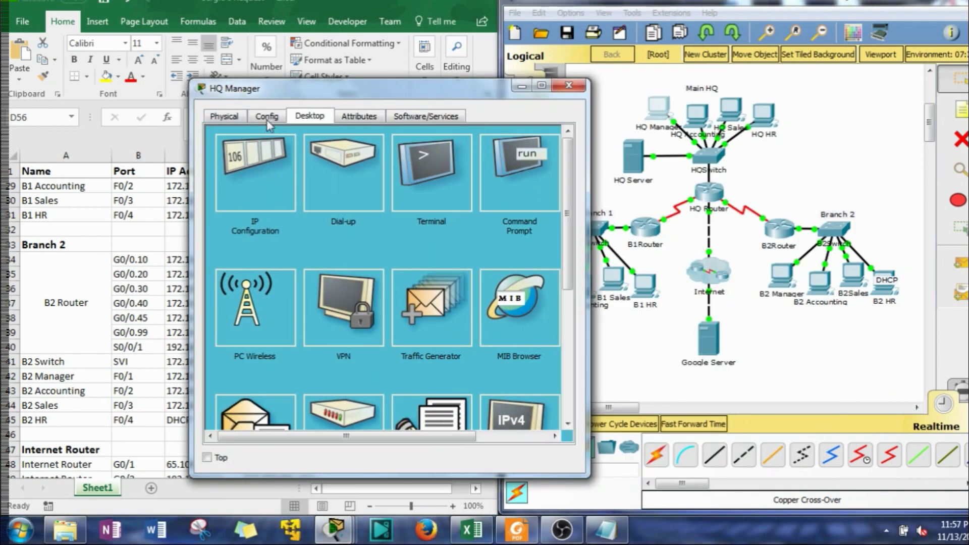
drag(411, 88, 310, 25)
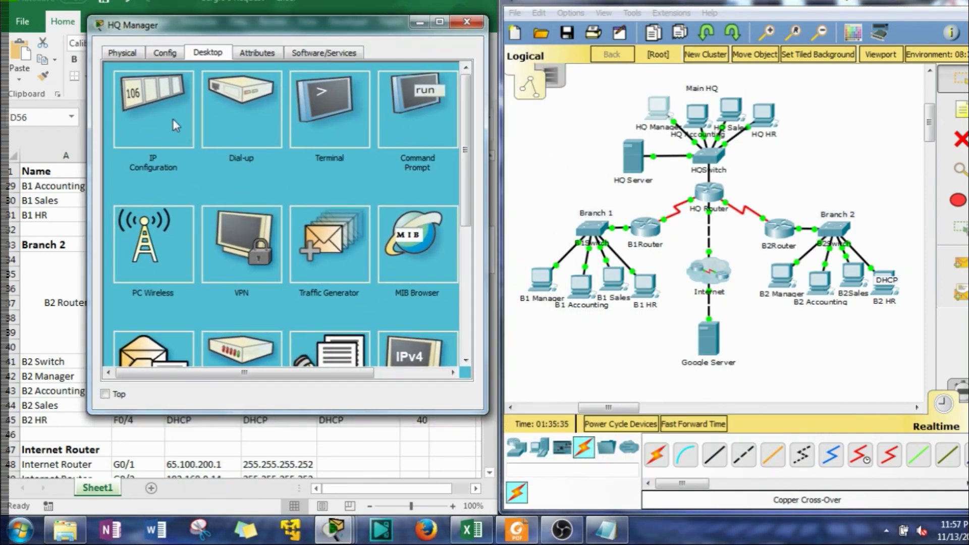
click(173, 119)
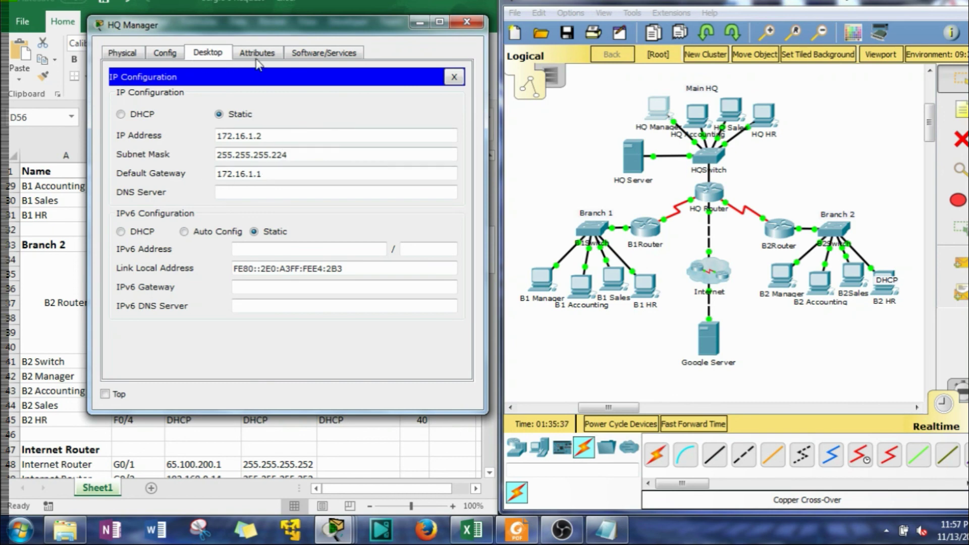
click(453, 77)
click(411, 109)
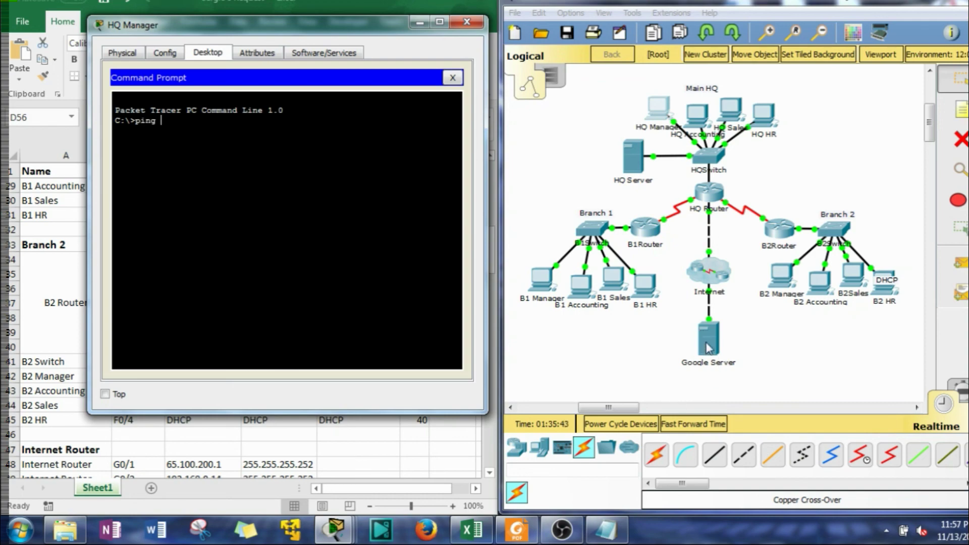
Find the Google Server address 65.100.200.2 in the spreadsheet's Extra Credit rows for the ping
drag(361, 34, 735, 49)
click(362, 290)
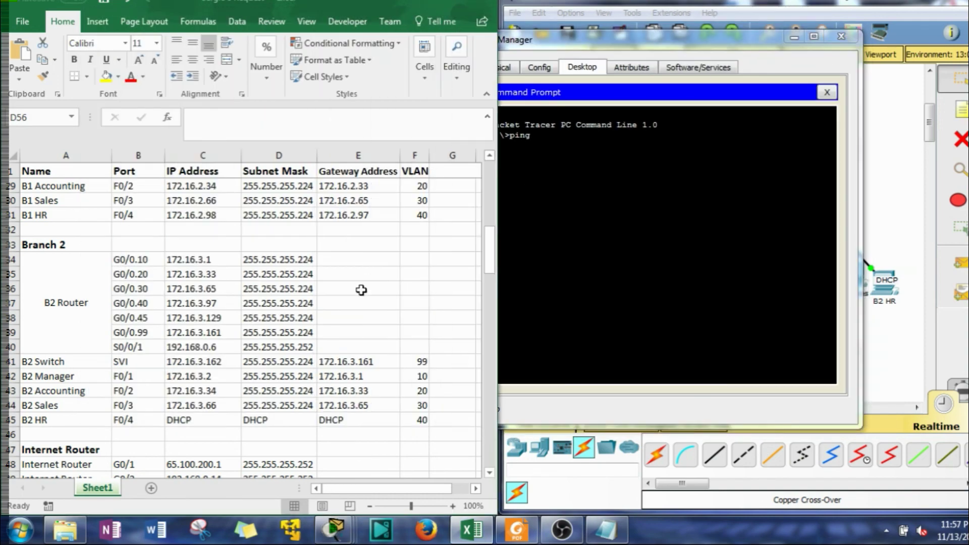
scroll(346, 299, down, 12)
click(347, 299)
scroll(351, 297, down, 1)
scroll(351, 297, down, 6)
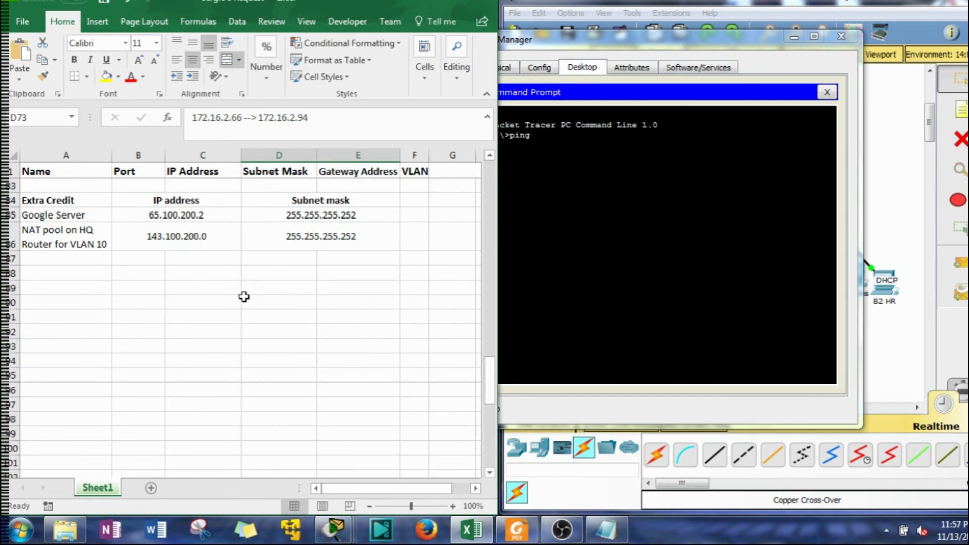
click(178, 214)
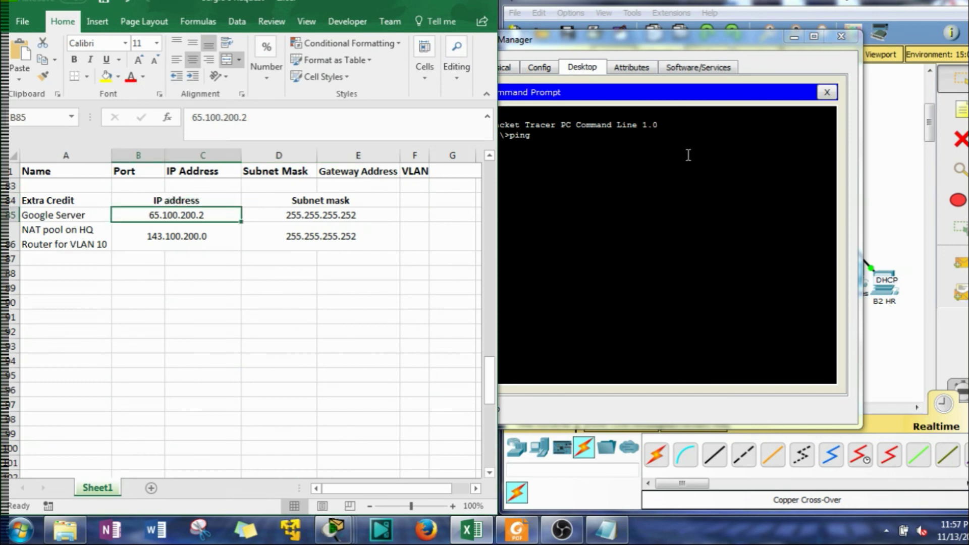
click(619, 150)
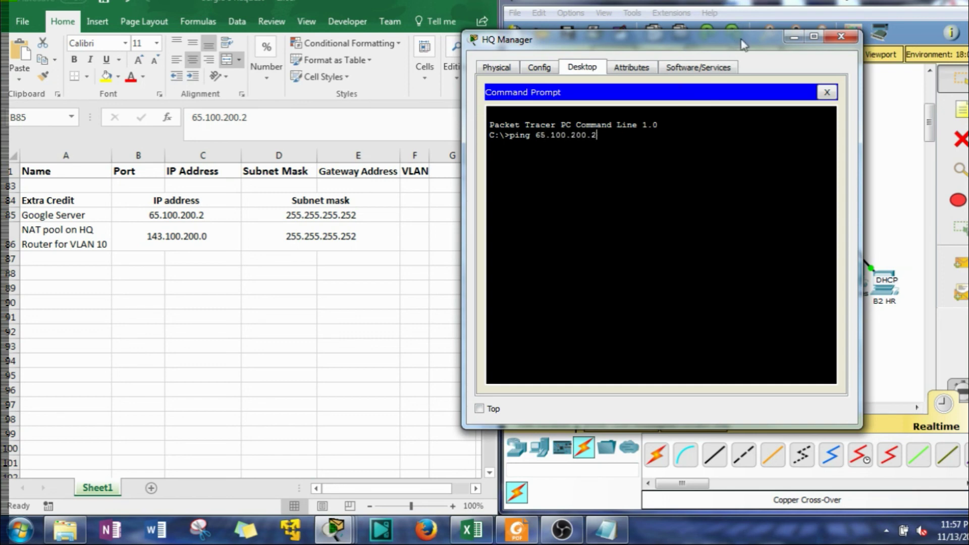
drag(739, 39, 442, 42)
Log into HQ Router's CLI with the login and enable passwords to reach HQRouter#
click(738, 207)
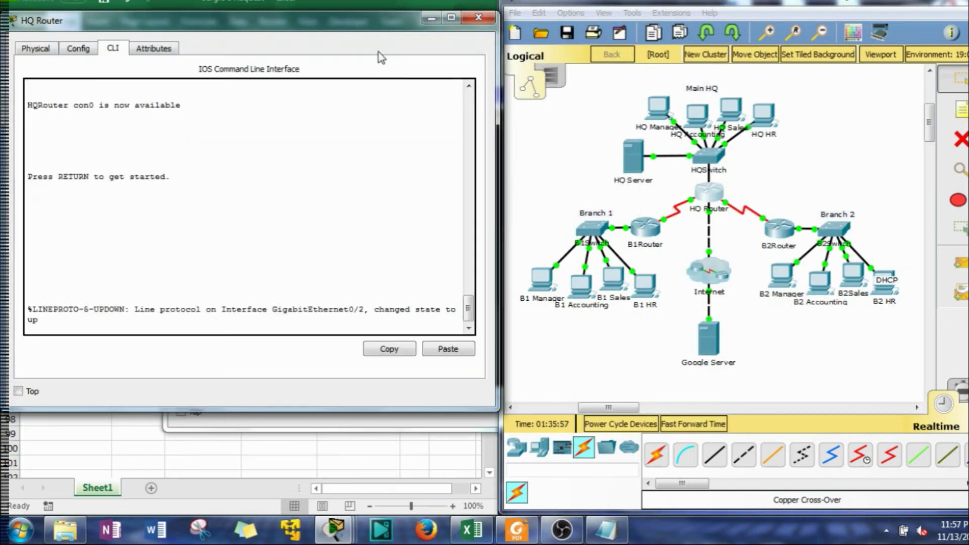
drag(227, 24, 695, 66)
key(Return)
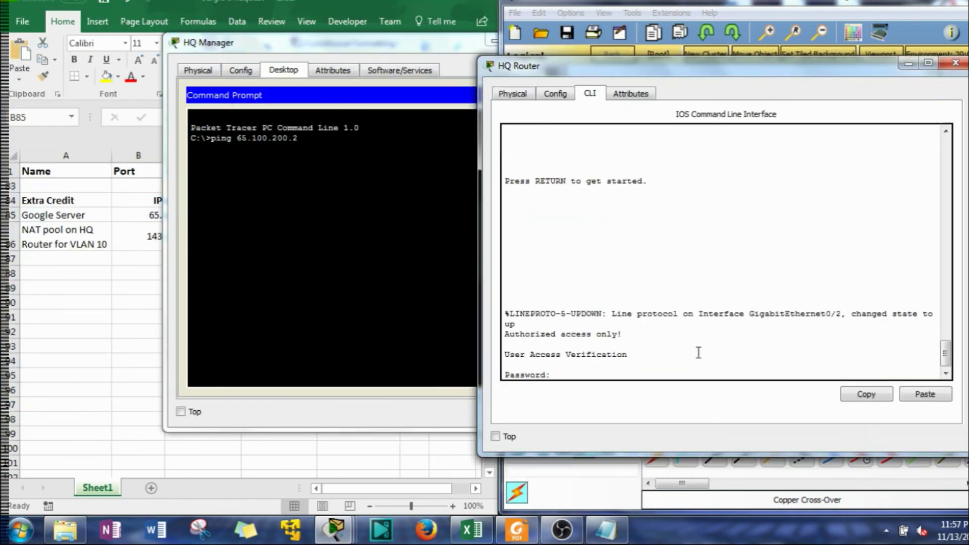
key(Return)
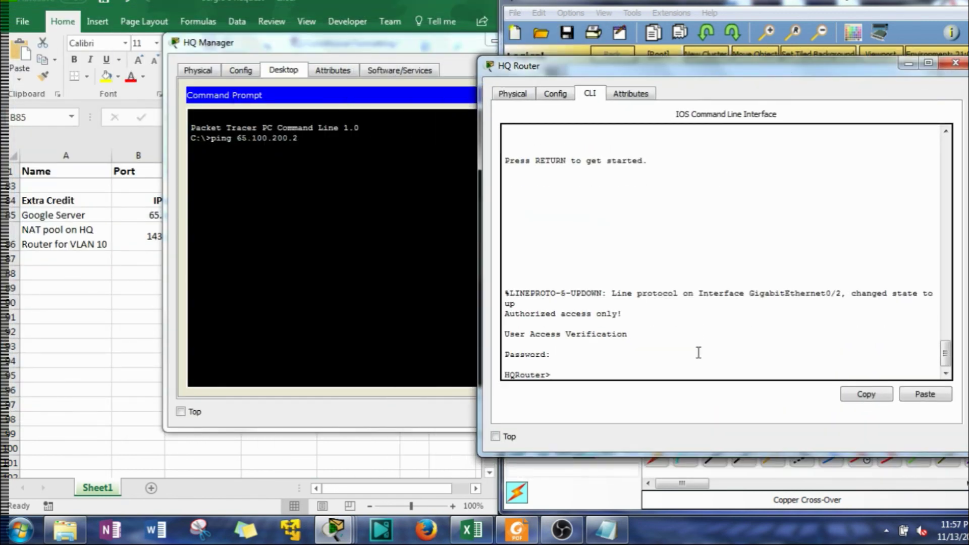
text(en)
key(Return)
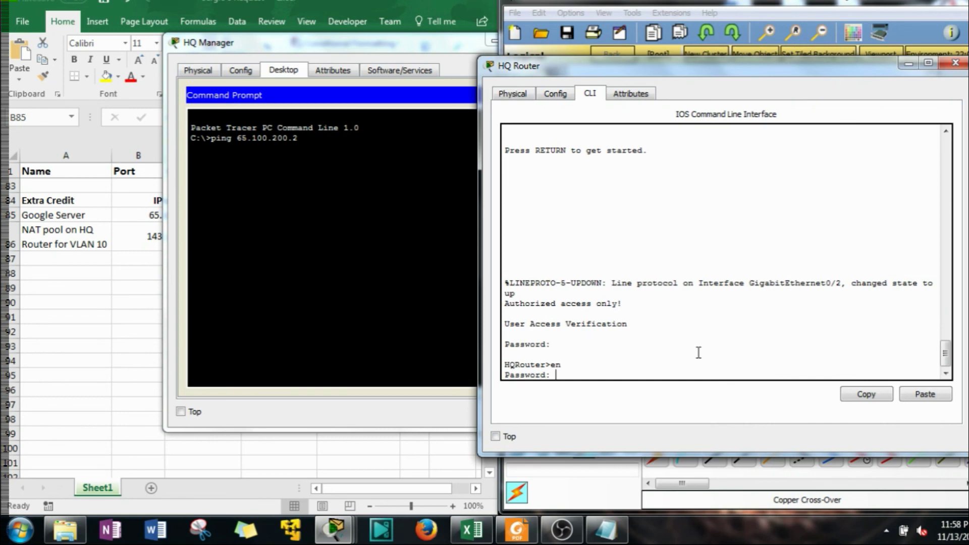
key(Return)
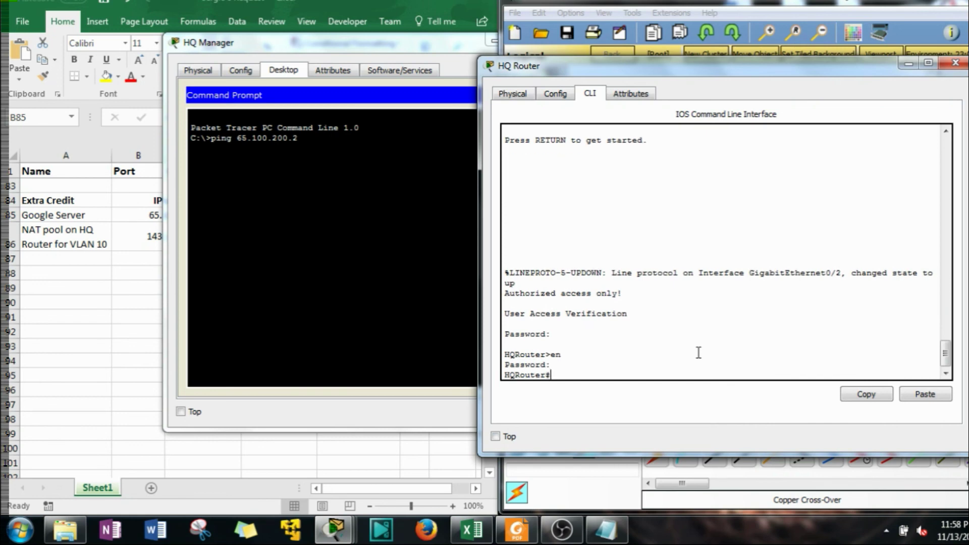
drag(852, 72, 489, 81)
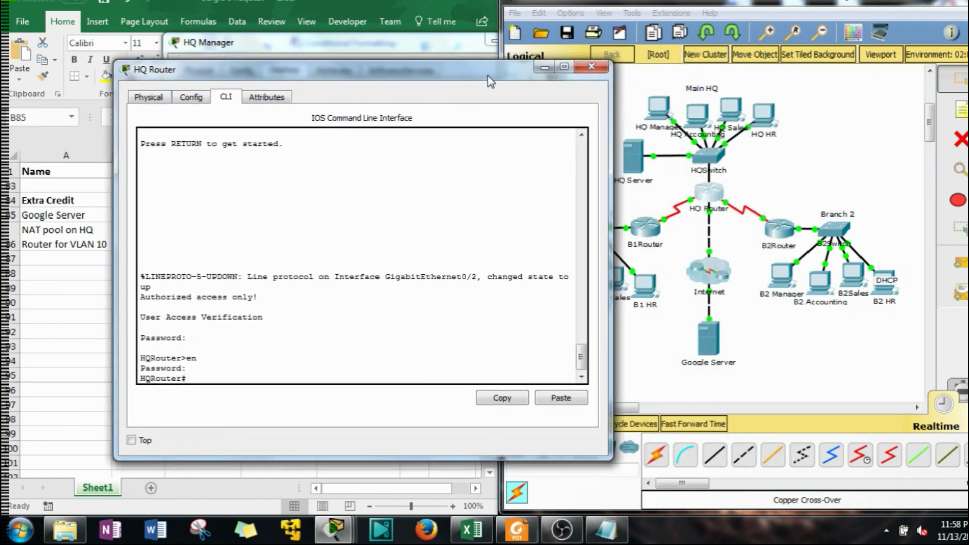
Enter the Internet cluster and log into InternetRouter's CLI in privileged mode
click(706, 261)
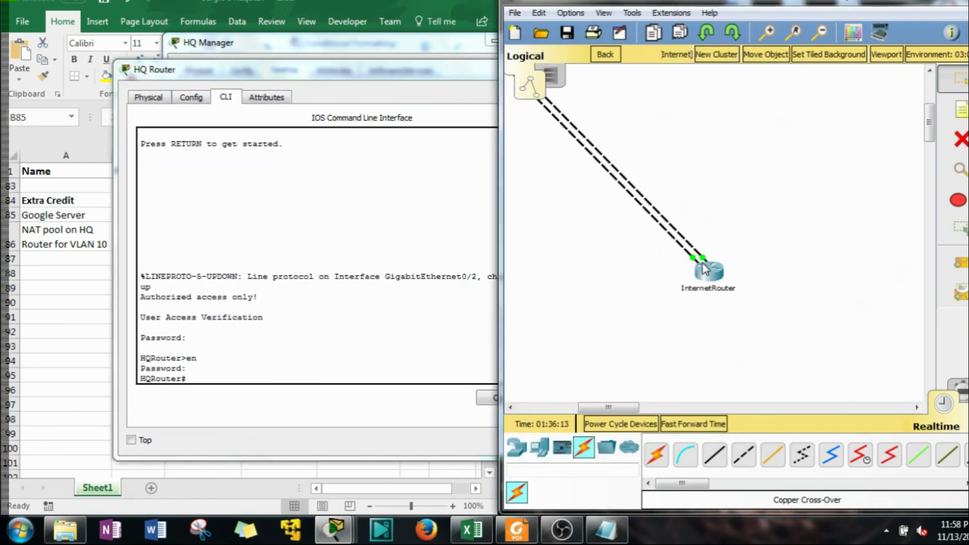
click(709, 270)
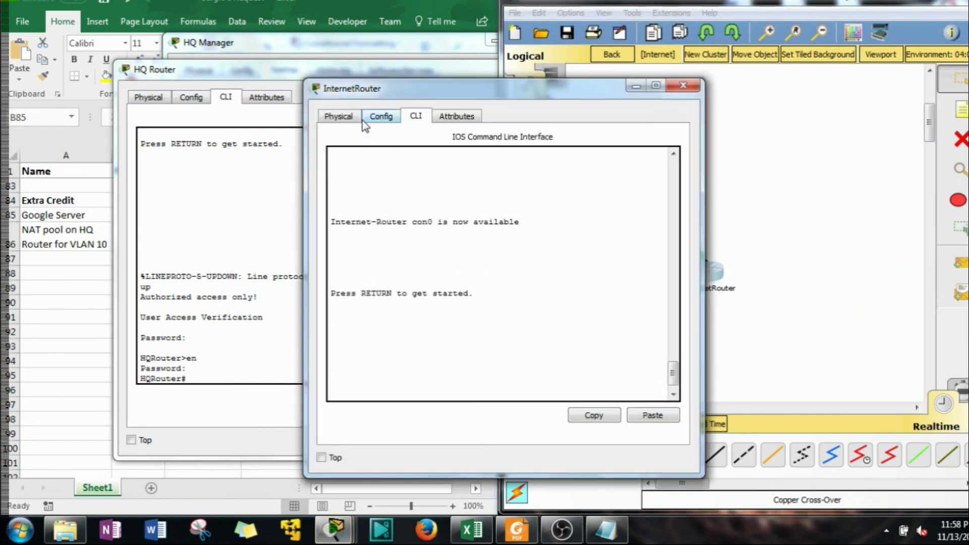
key(Return)
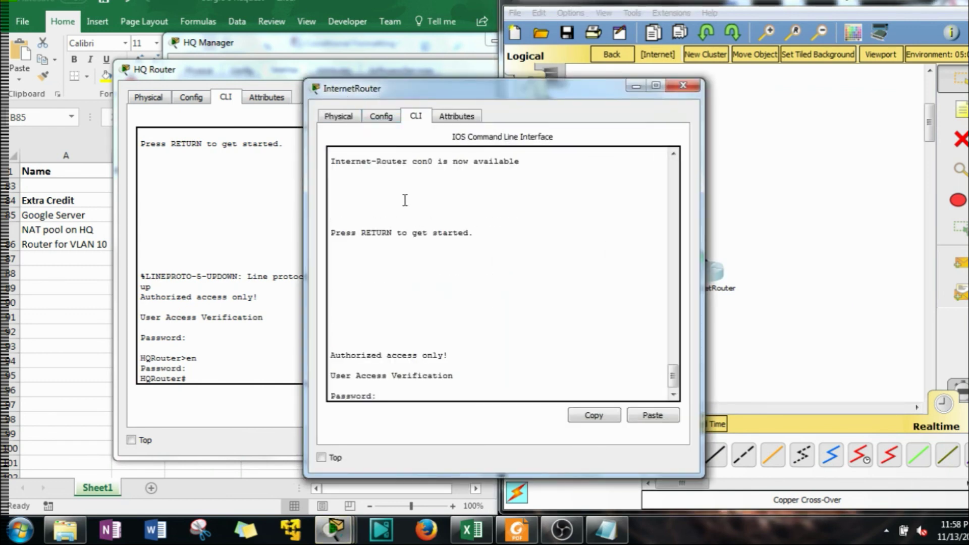
key(Return)
text(en)
key(Return)
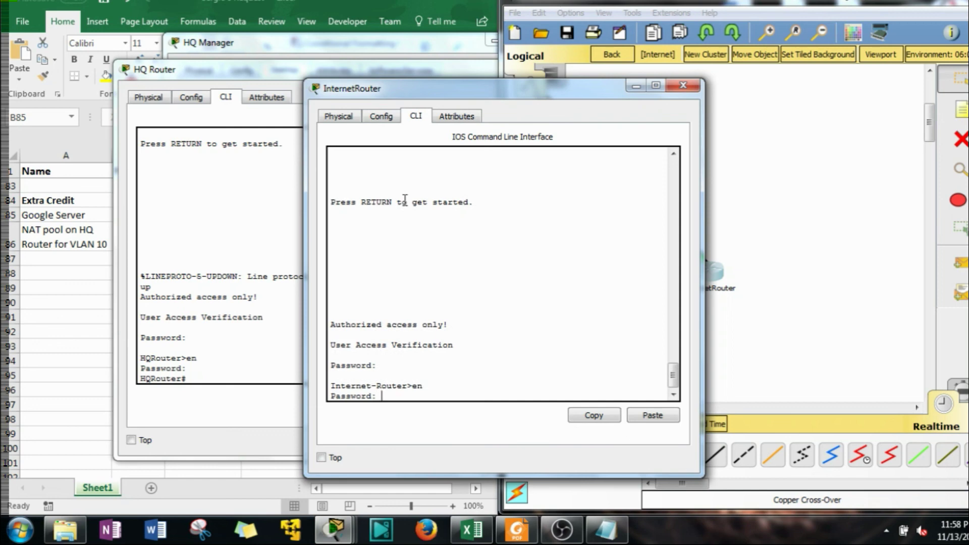
key(Return)
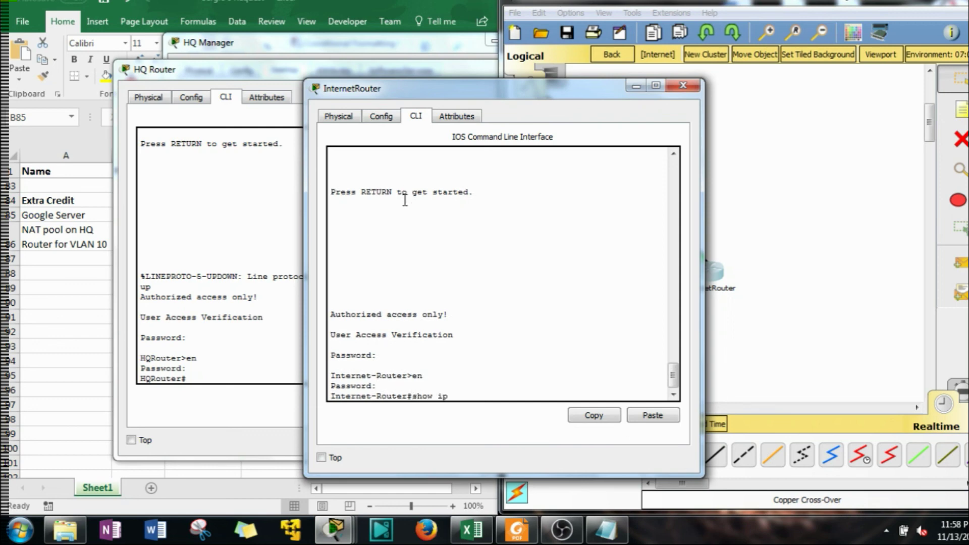
Run show ip route on InternetRouter and confirm there is no gateway of last resort
text(show ip route)
key(Return)
key(space)
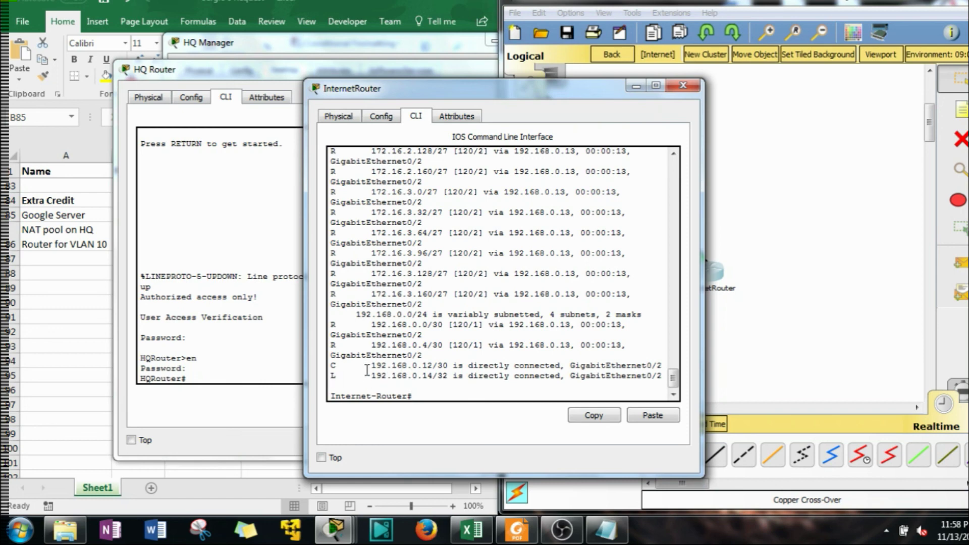
scroll(374, 348, up, 13)
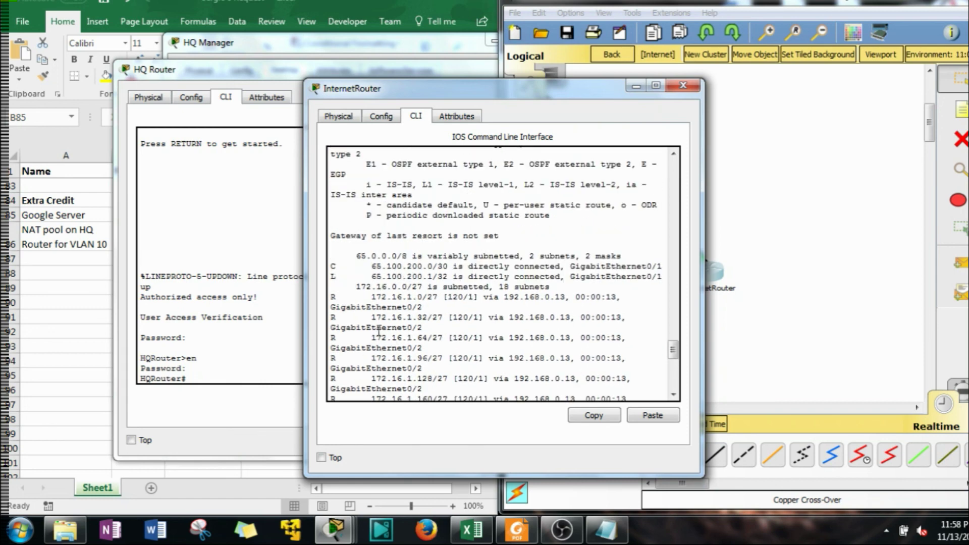
scroll(379, 330, down, 12)
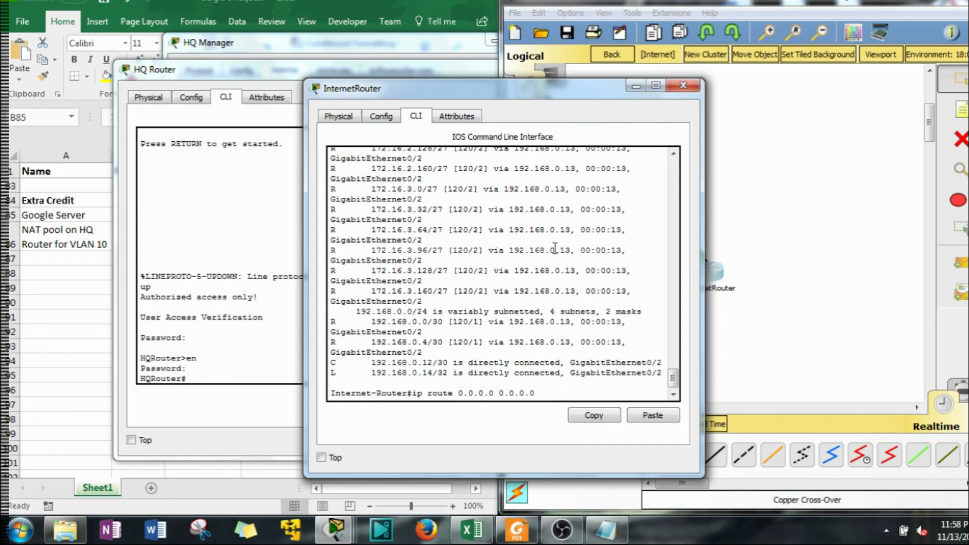
drag(601, 96, 764, 142)
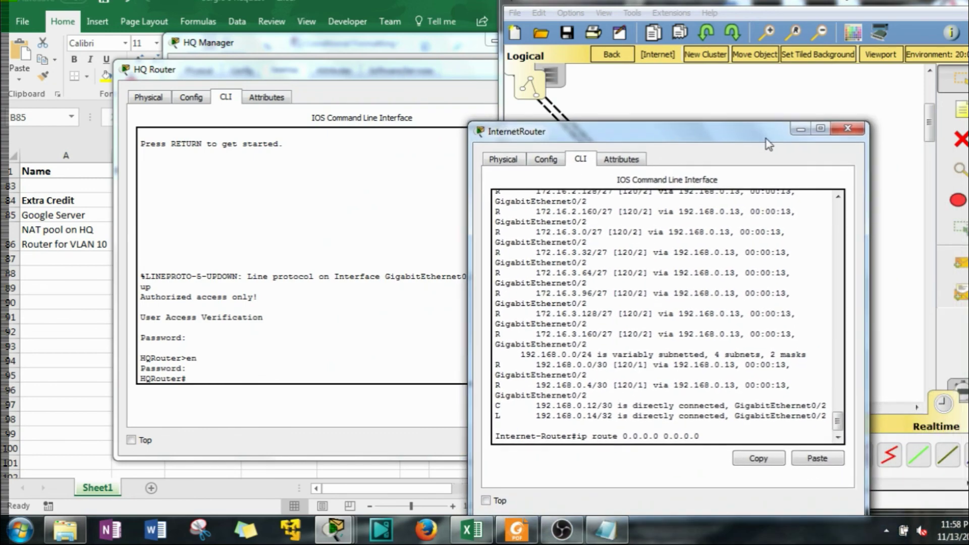
Check the addressing spreadsheet, then complete the Internet router's default route with exit interface g0/2
click(427, 77)
click(545, 68)
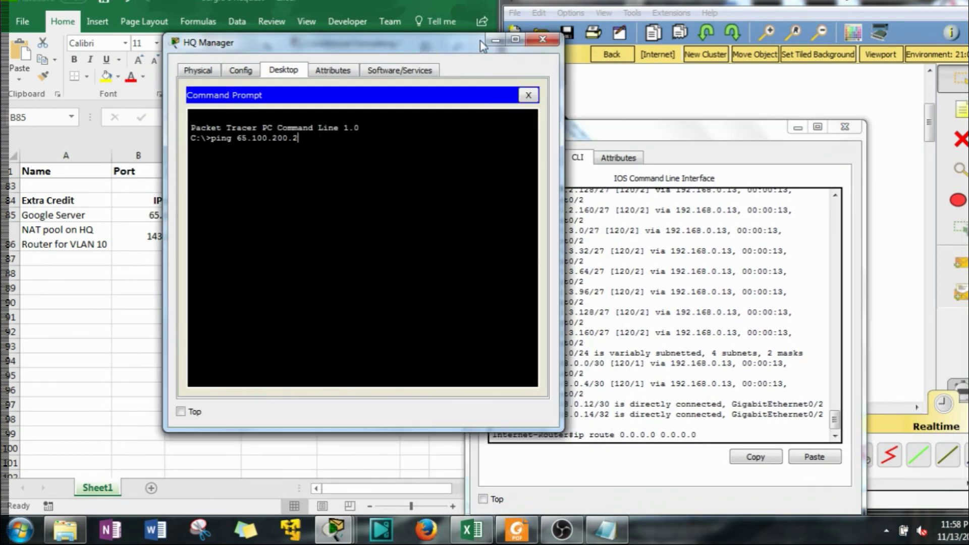
click(496, 41)
click(169, 309)
scroll(170, 309, up, 16)
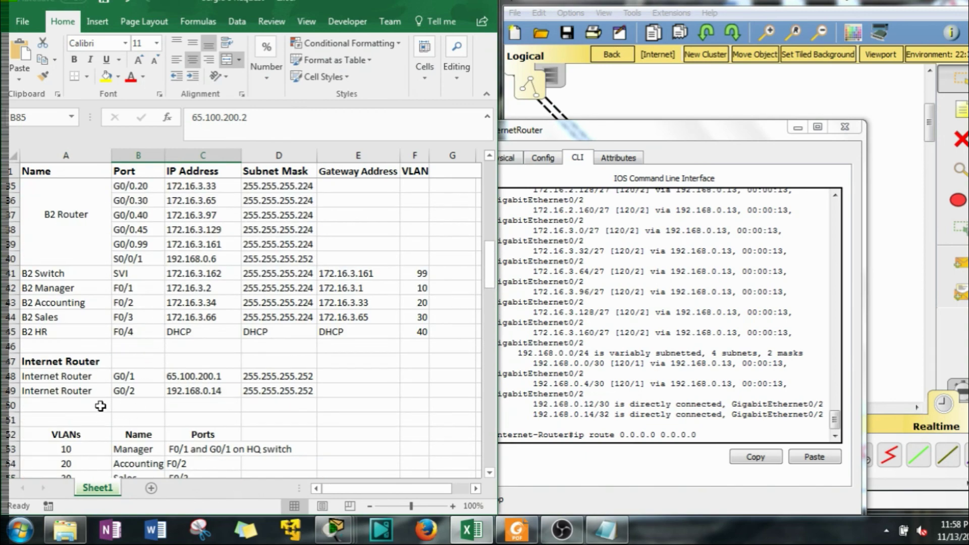
click(723, 428)
text(g)
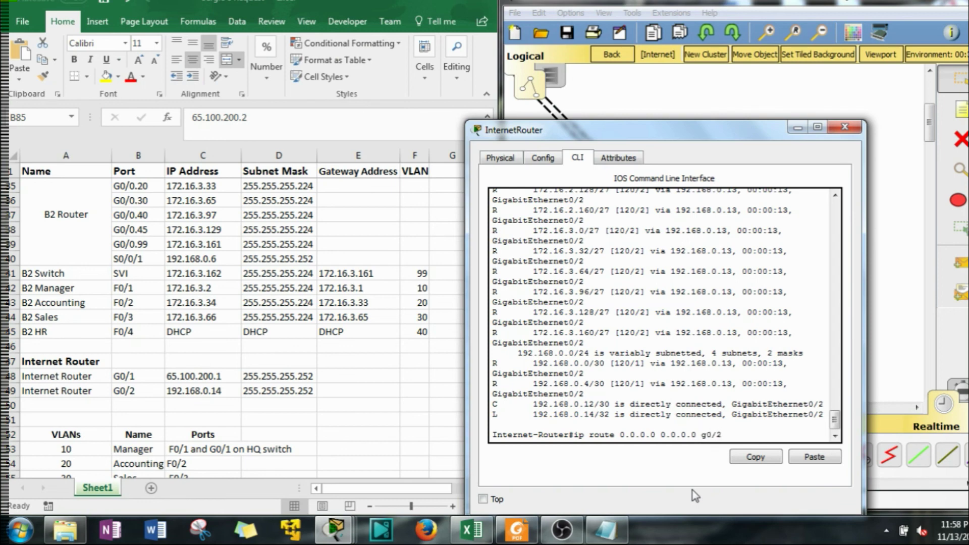
text(0/2)
key(Return)
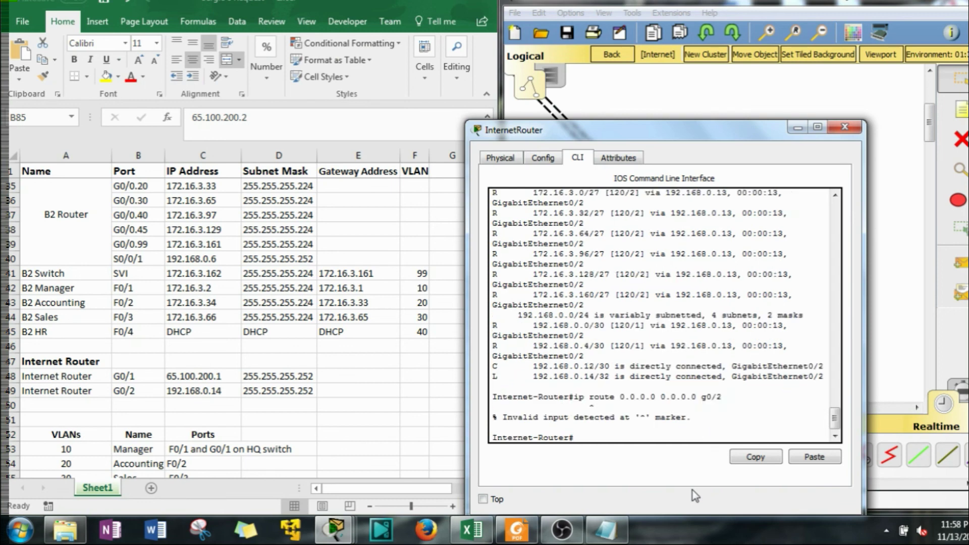
Reapply the 0.0.0.0 0.0.0.0 g0/2 route in 'conf t' mode and return to the topology
key(Up)
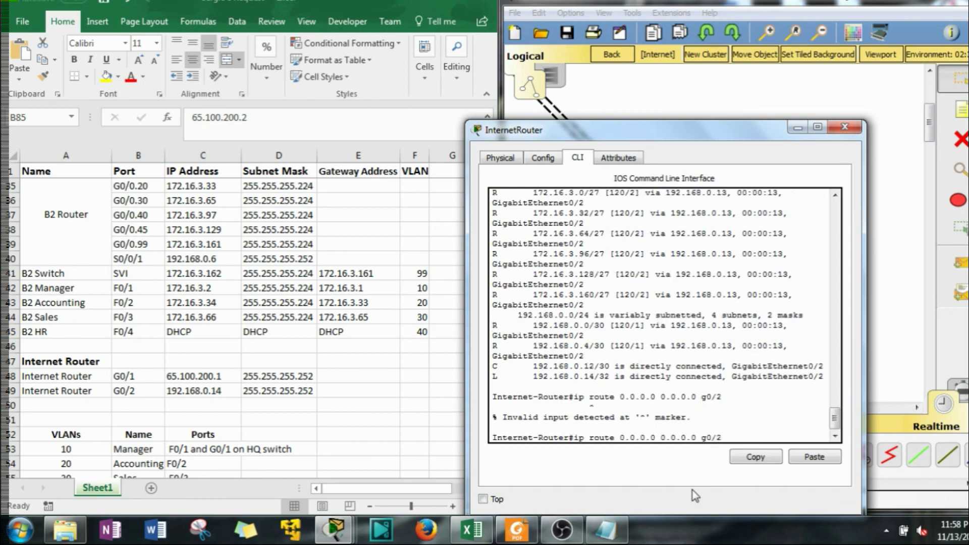
drag(722, 438, 576, 440)
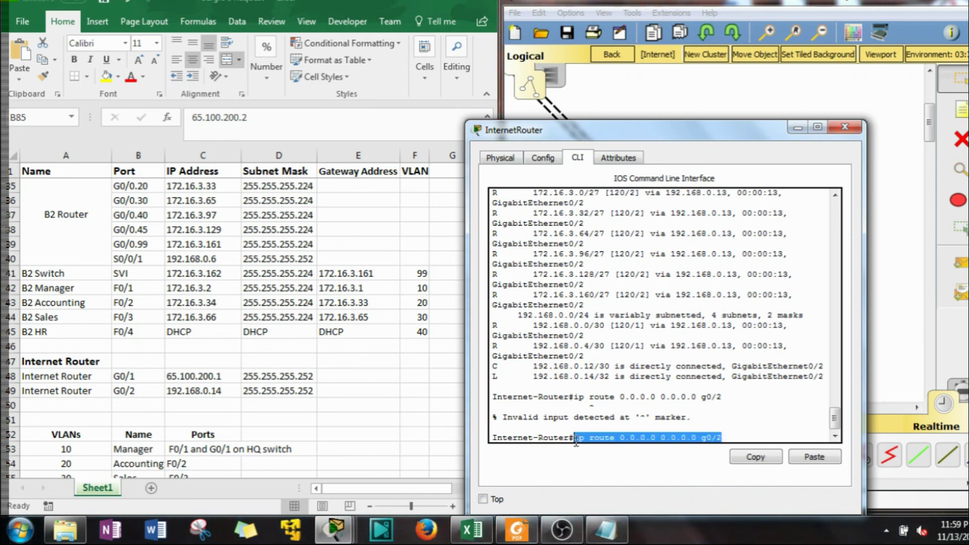
click(744, 458)
click(746, 441)
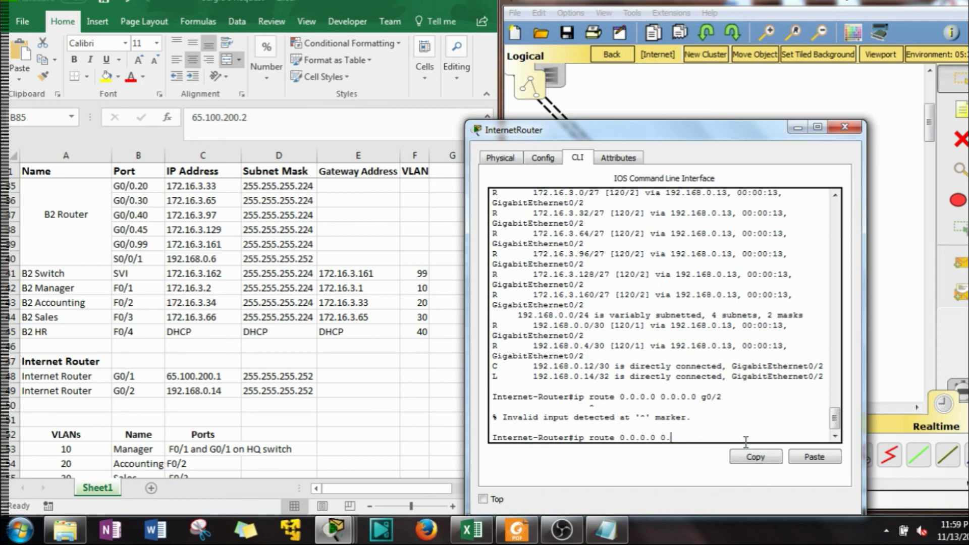
text(conf t)
key(Return)
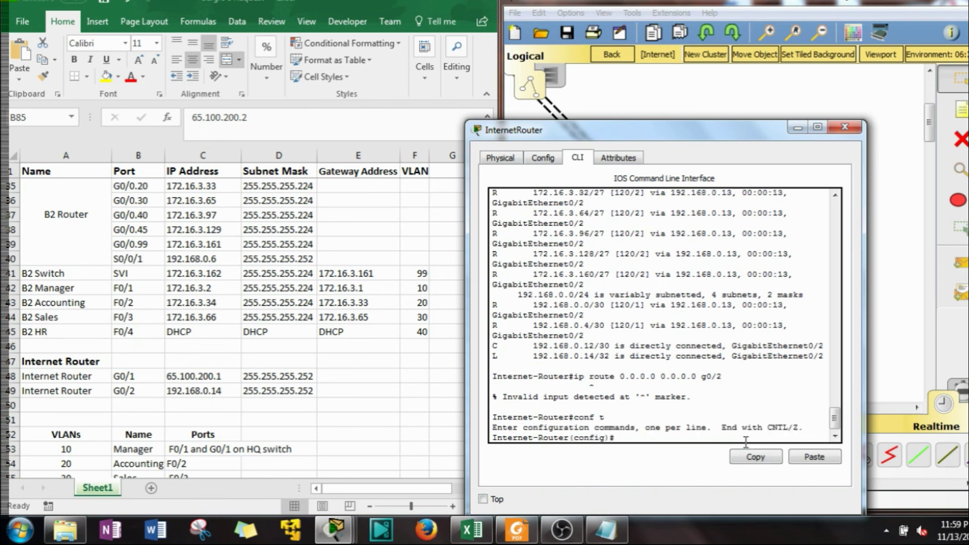
click(809, 457)
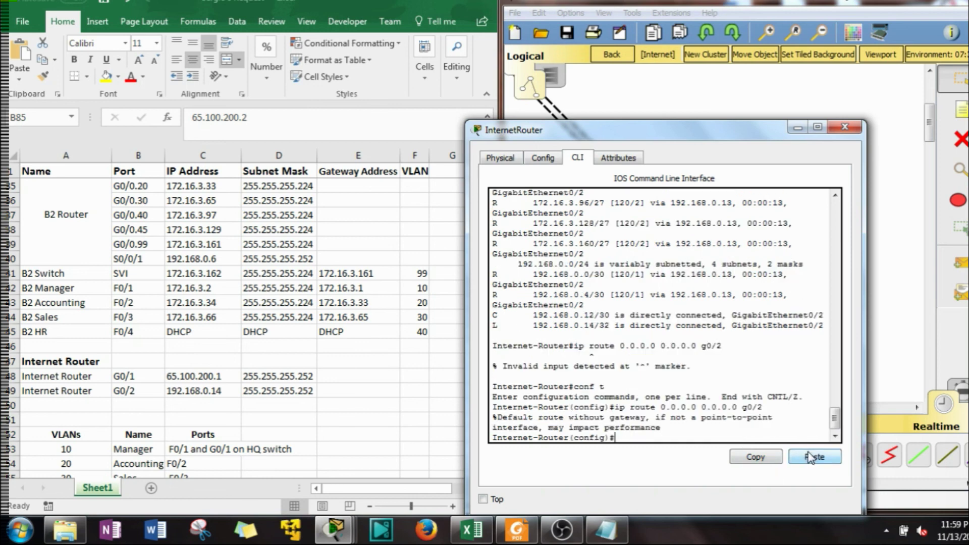
click(844, 127)
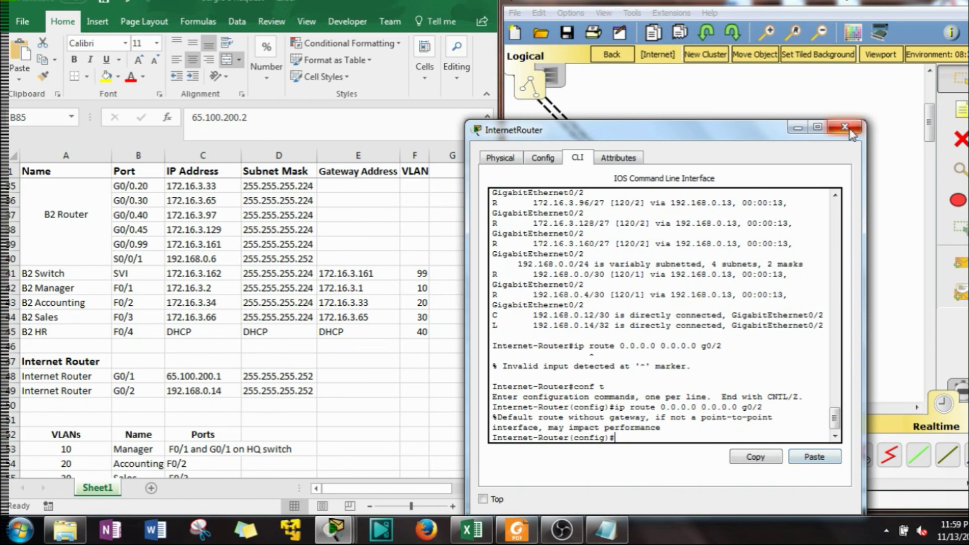
click(611, 54)
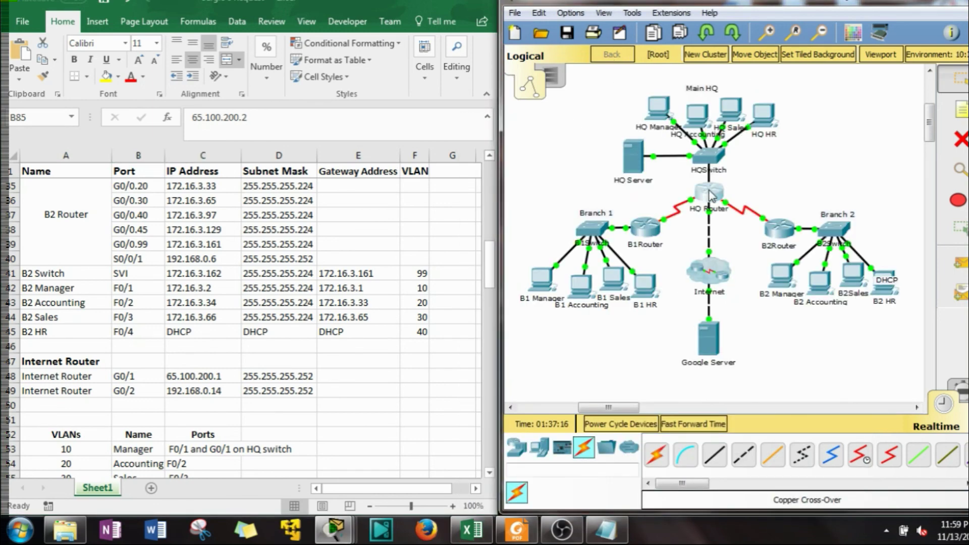
Confirm 'show ip route' on HQ Router lists 65.100.200.0/30, then reopen HQ Manager's command prompt
click(710, 193)
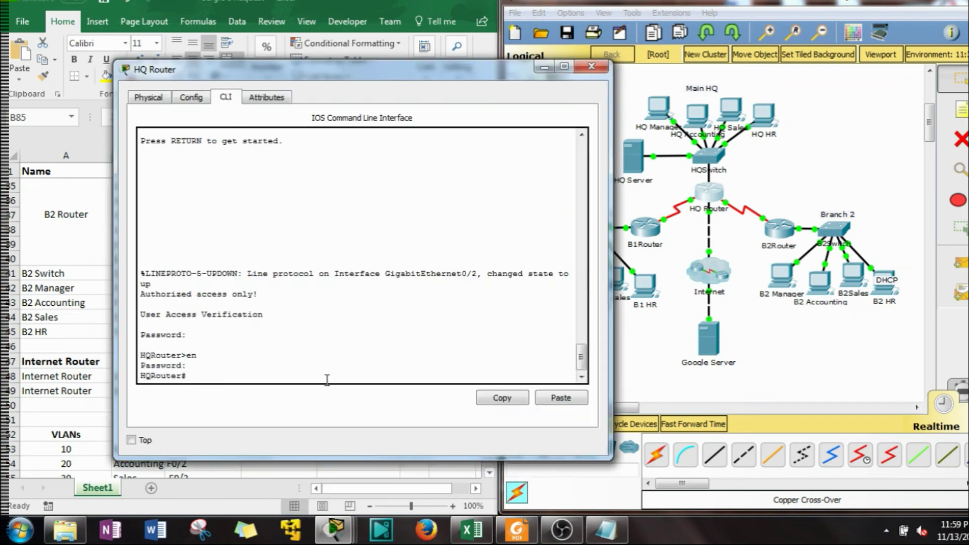
text(show ip route)
key(Return)
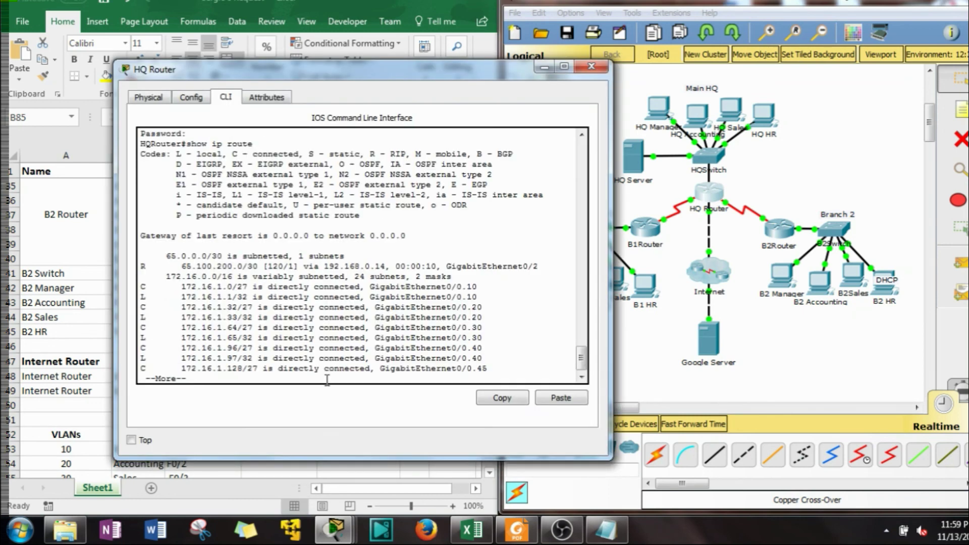
drag(182, 266, 244, 268)
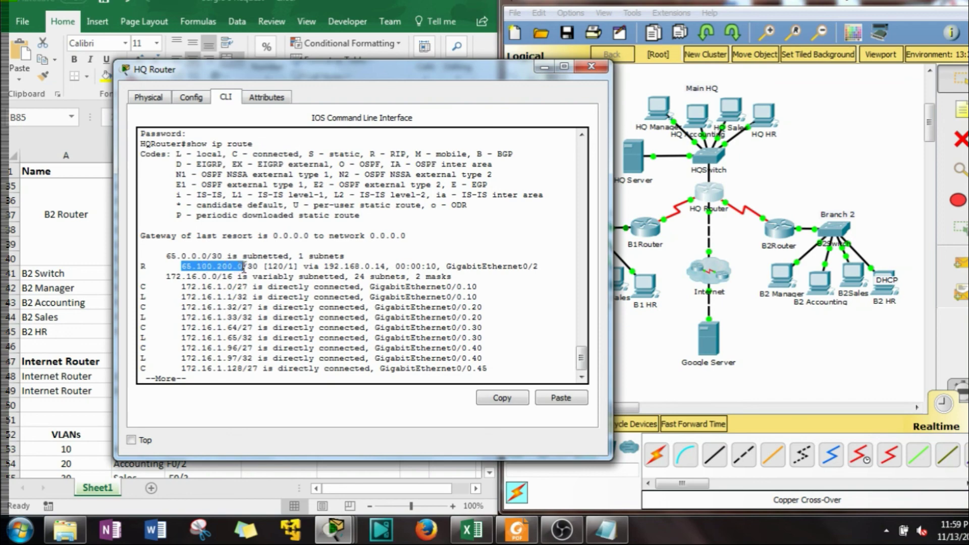
click(591, 66)
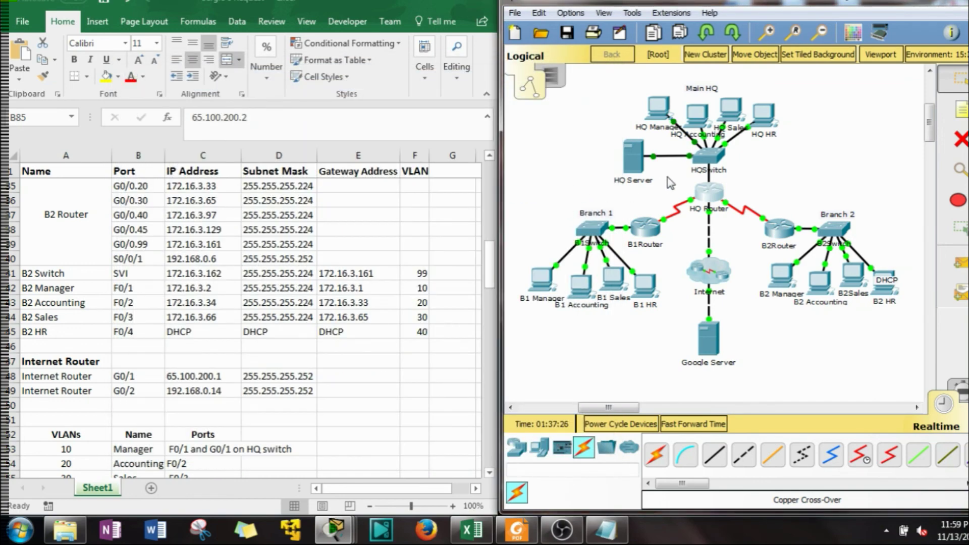
click(663, 115)
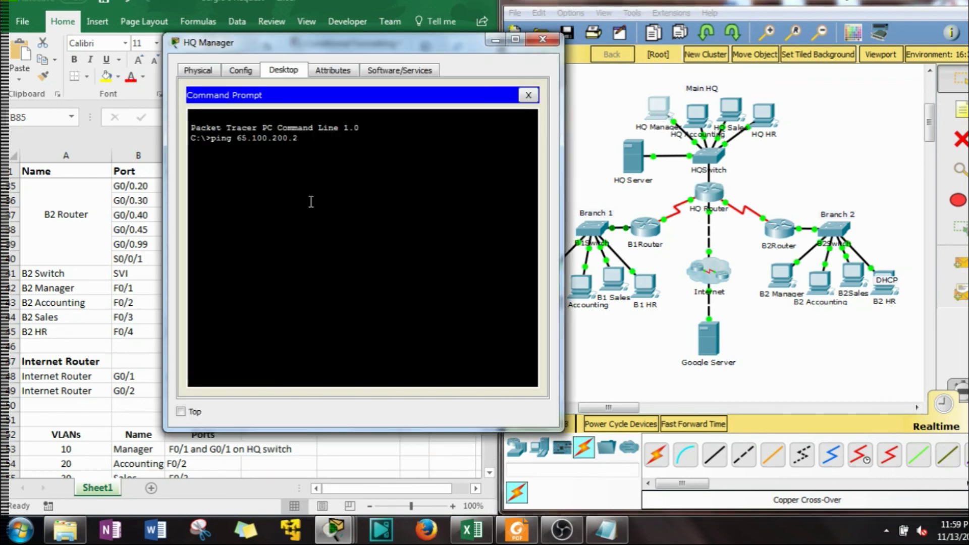
Switch to simulation mode and undock the Simulation Panel, placing it over the spreadsheet
click(958, 388)
click(958, 389)
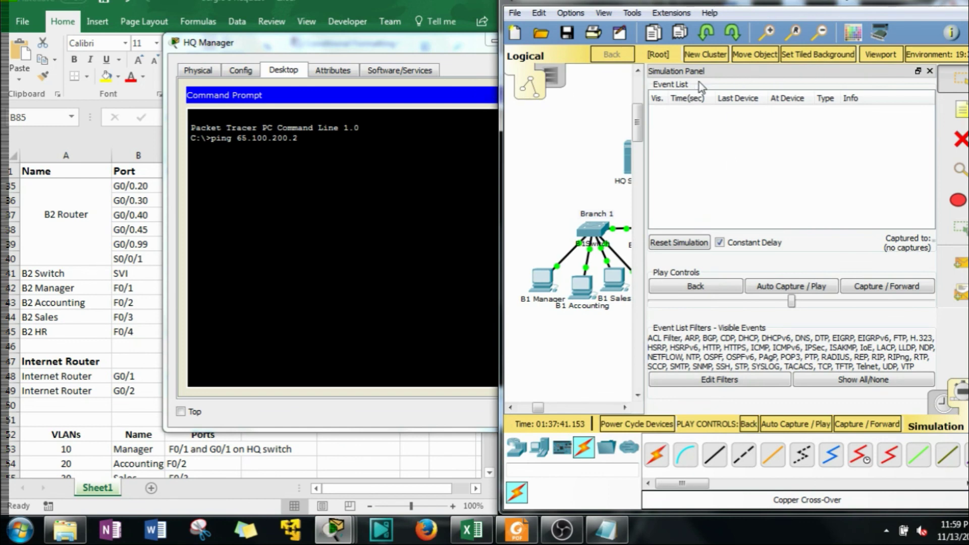
double_click(739, 71)
drag(840, 77, 879, 472)
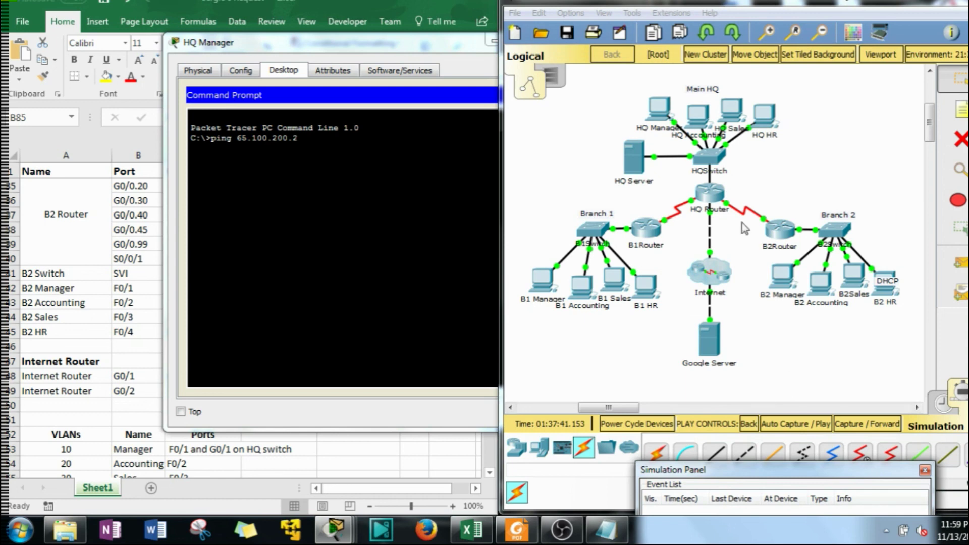
drag(784, 469, 101, 88)
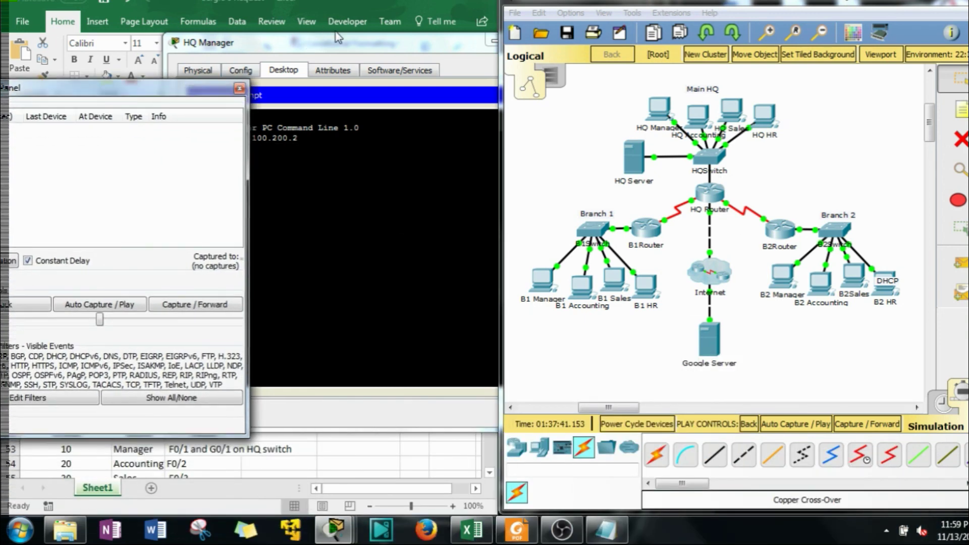
Send HQ Manager's ping to 65.100.200.2 and begin filtering the event list to ICMP
click(338, 38)
key(Return)
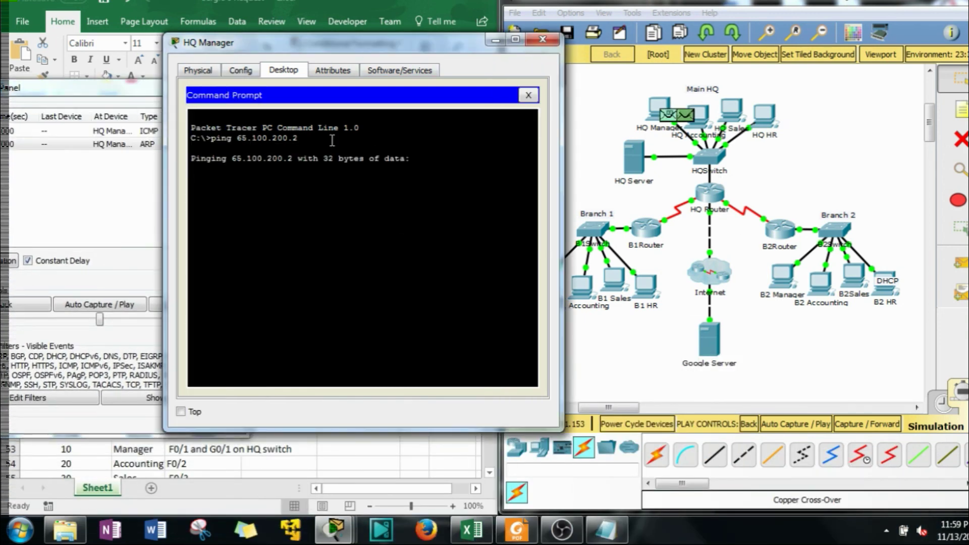
click(494, 40)
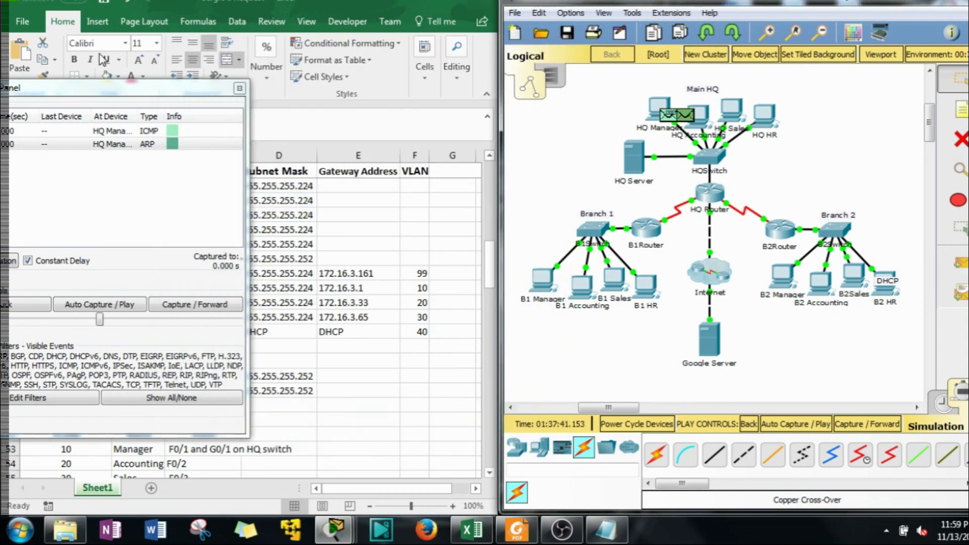
drag(100, 88, 319, 81)
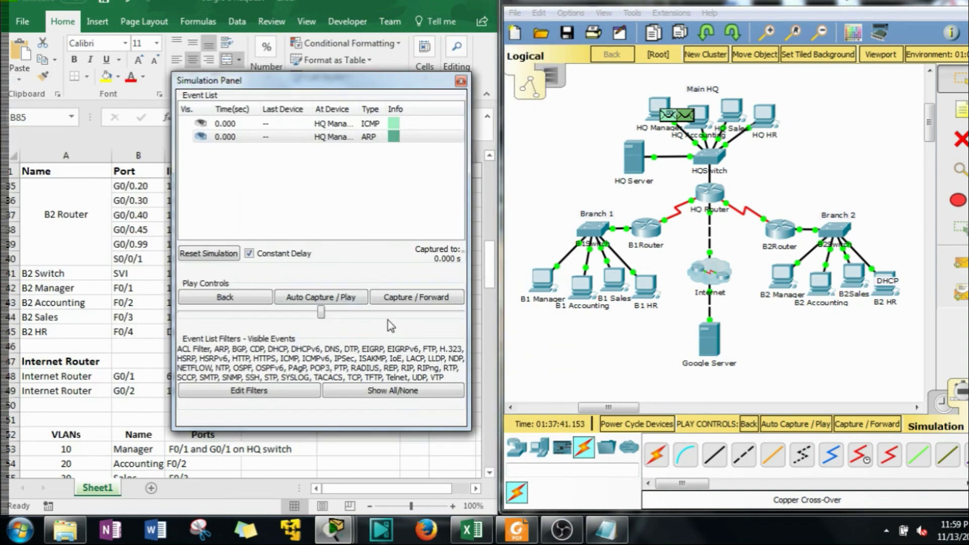
click(367, 393)
click(309, 382)
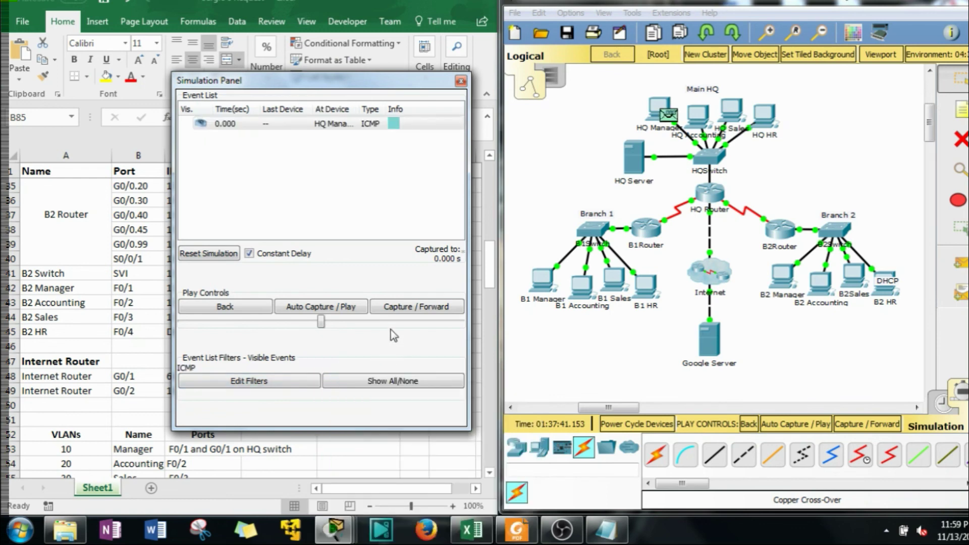
Set playback to fastest, step the ping to HQSwitch and inspect the packet there
drag(321, 321, 460, 322)
click(388, 309)
click(393, 308)
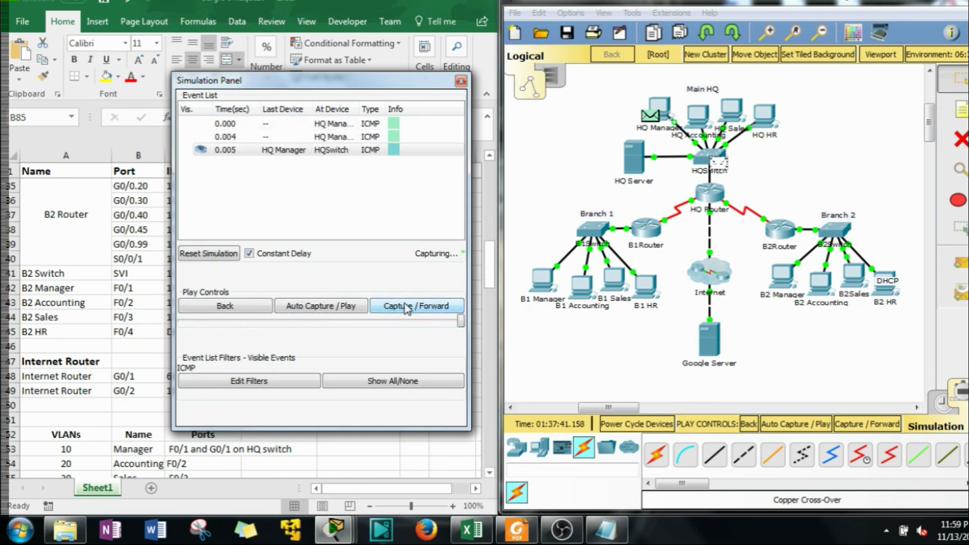
click(720, 164)
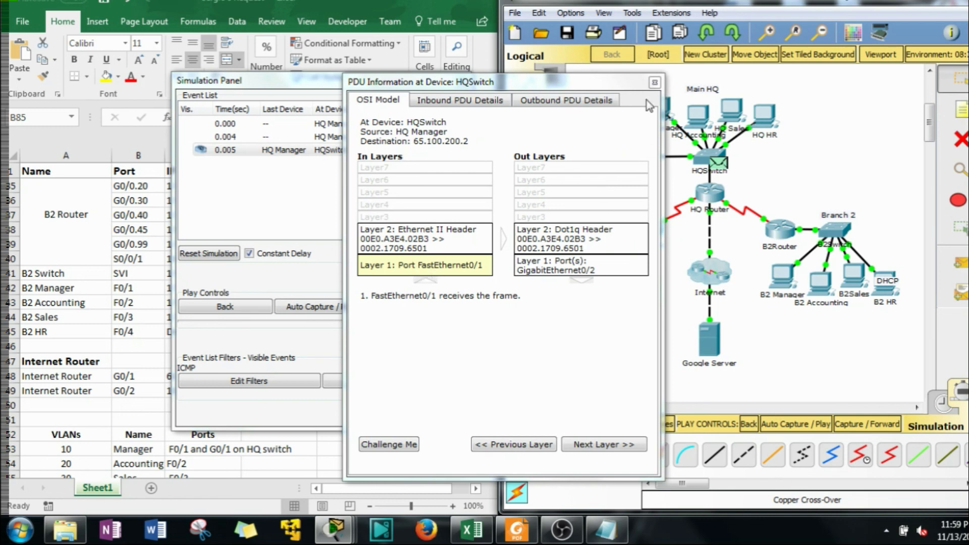
click(654, 82)
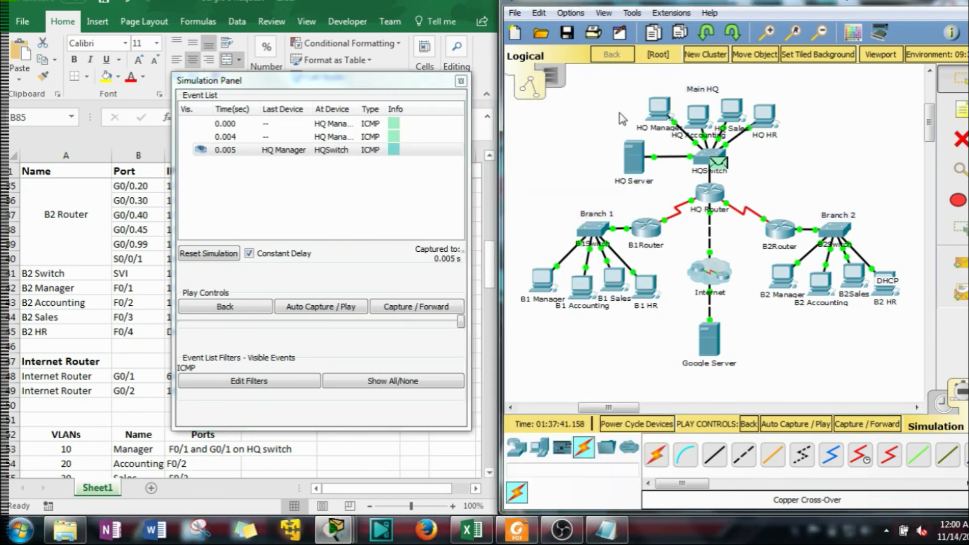
Step the ping to HQ Router and review its OSI layer details at 0.006 s
click(403, 308)
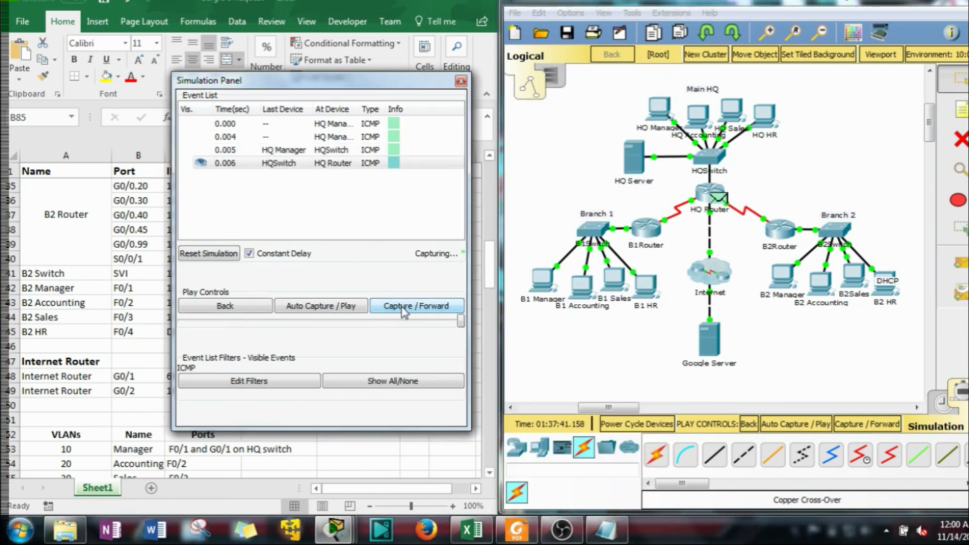
click(719, 199)
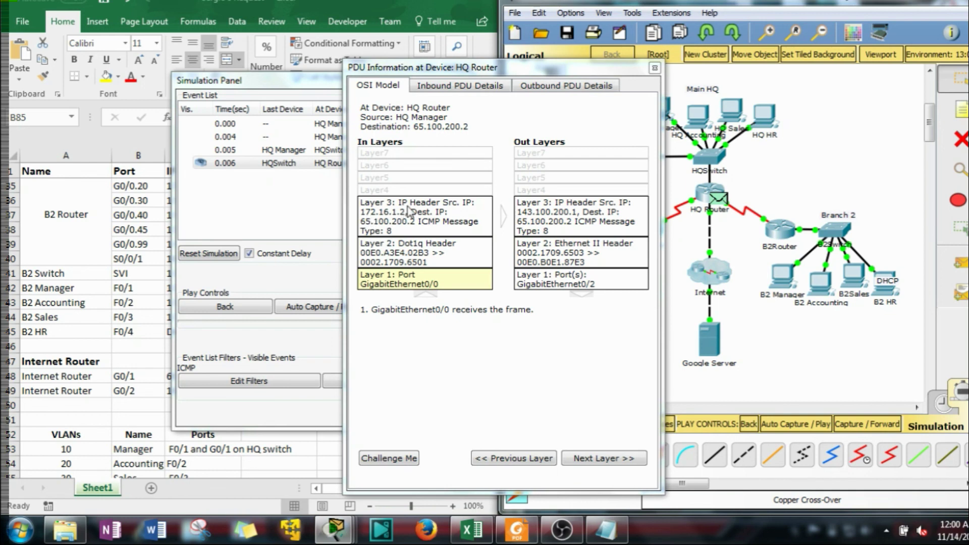
drag(624, 69, 535, 72)
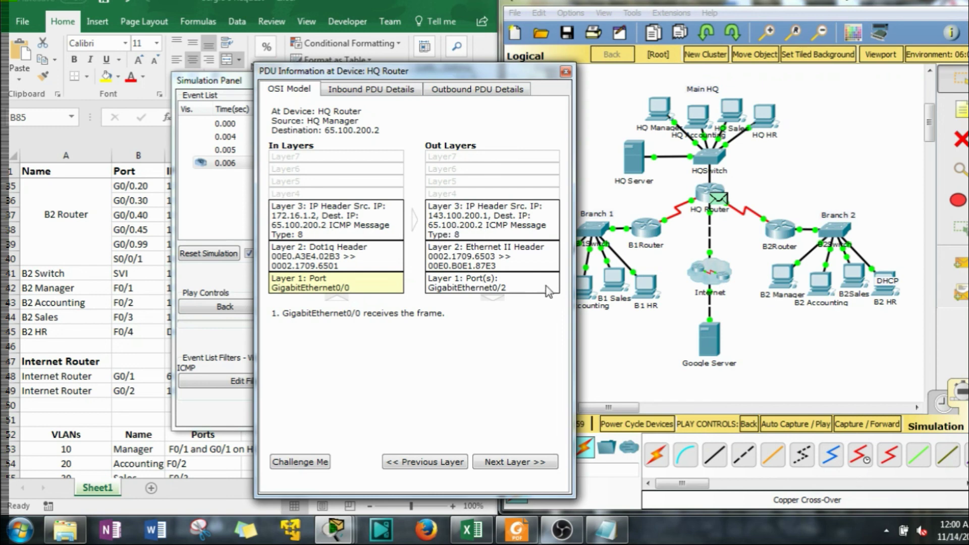
click(565, 71)
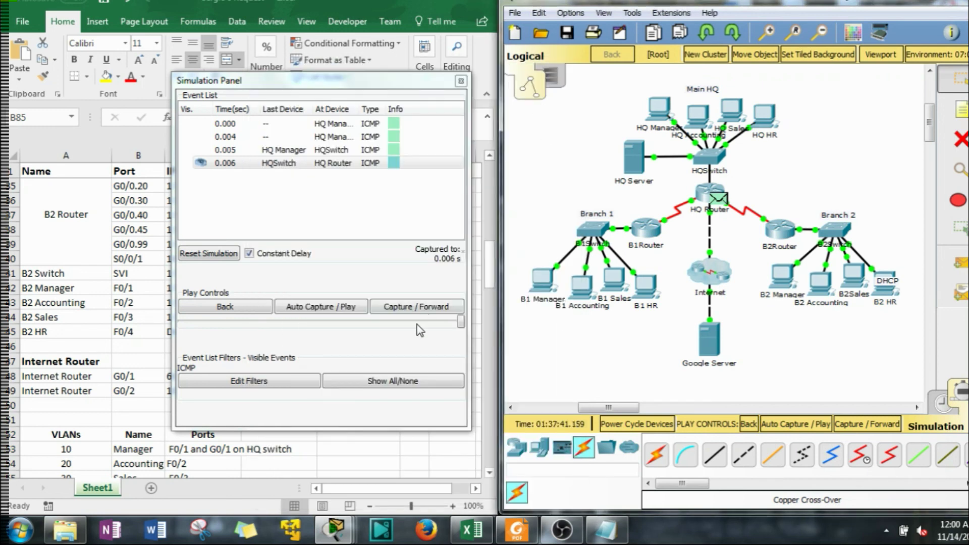
Forward the ping to Google Server and inspect its ICMP echo reply (type 0) to 143.100.200.1
click(416, 307)
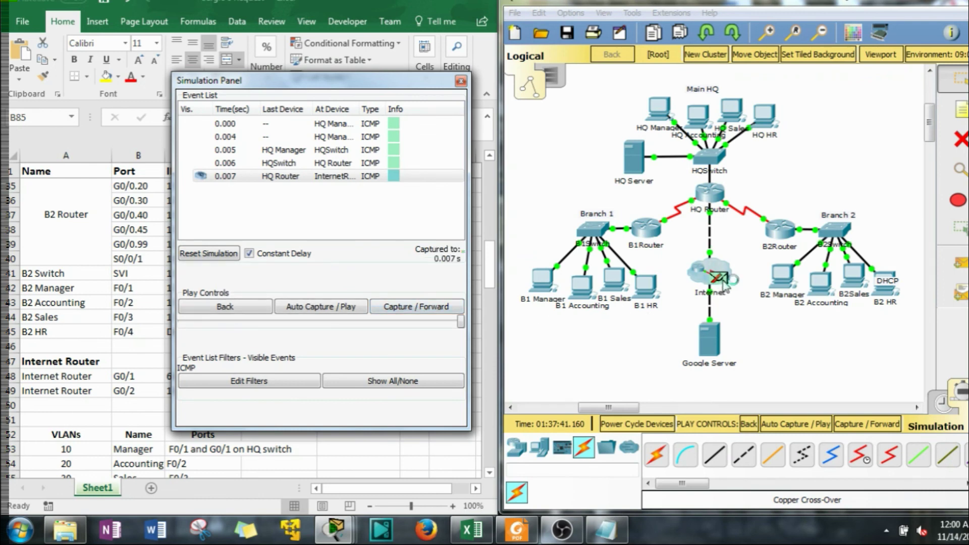
click(428, 313)
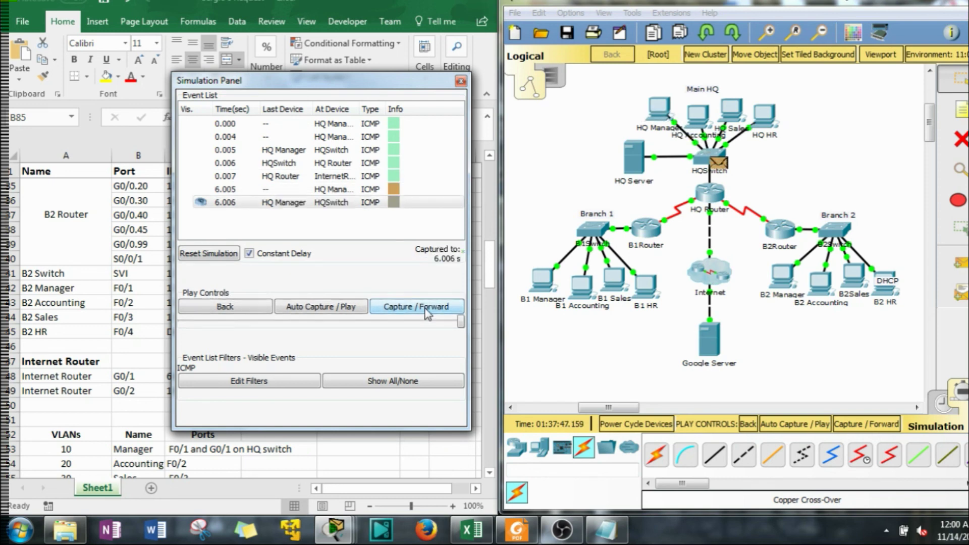
click(428, 312)
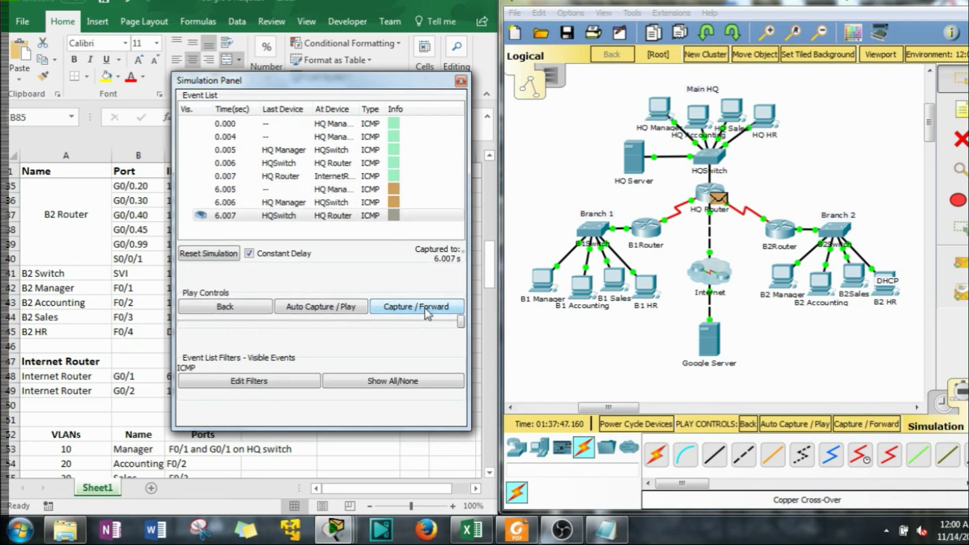
click(428, 313)
click(428, 313)
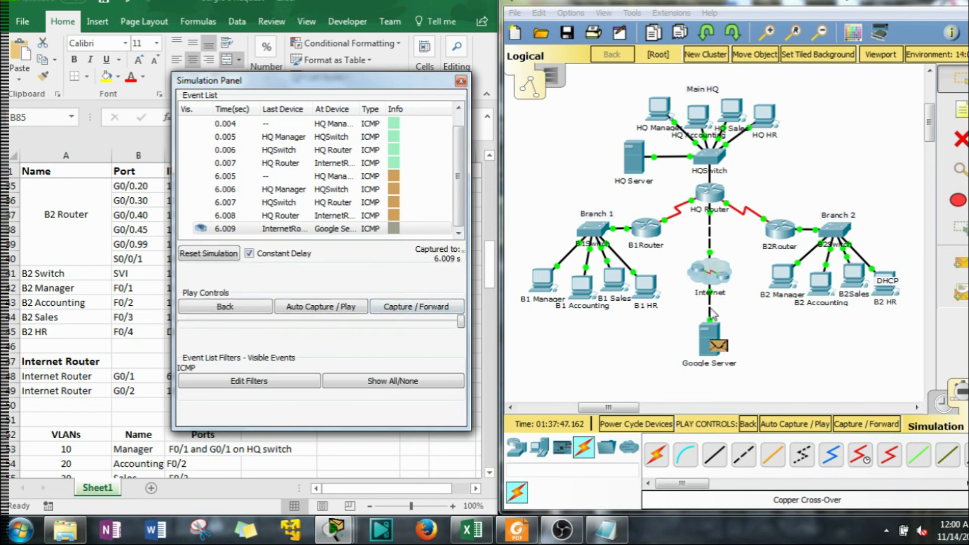
click(718, 347)
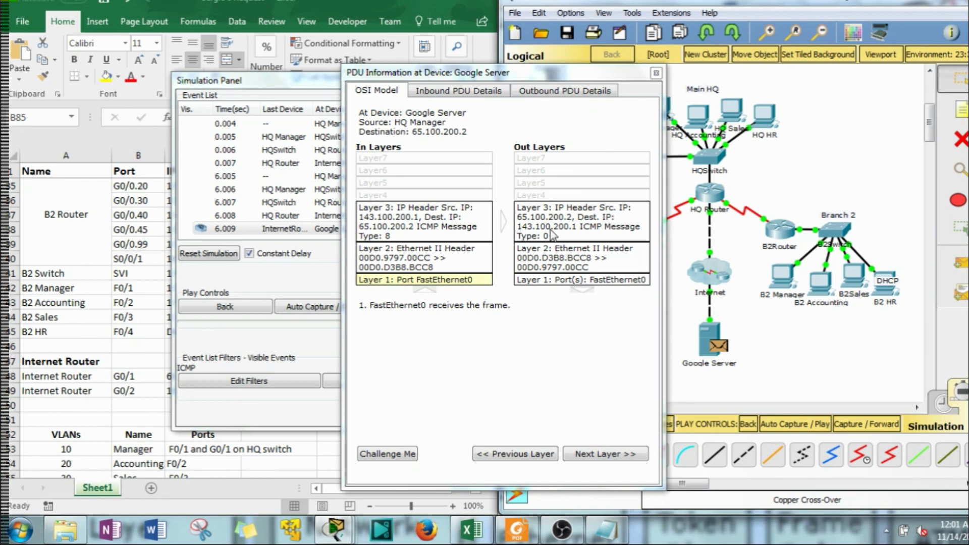
click(656, 73)
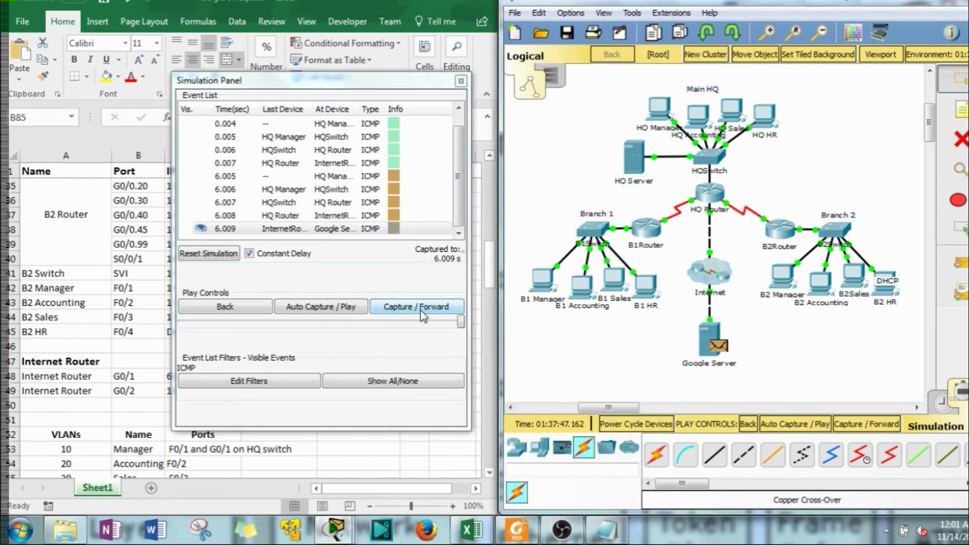
Forward the next ping's round trip to 12.015 s, then view HQ Router's routing table
click(422, 313)
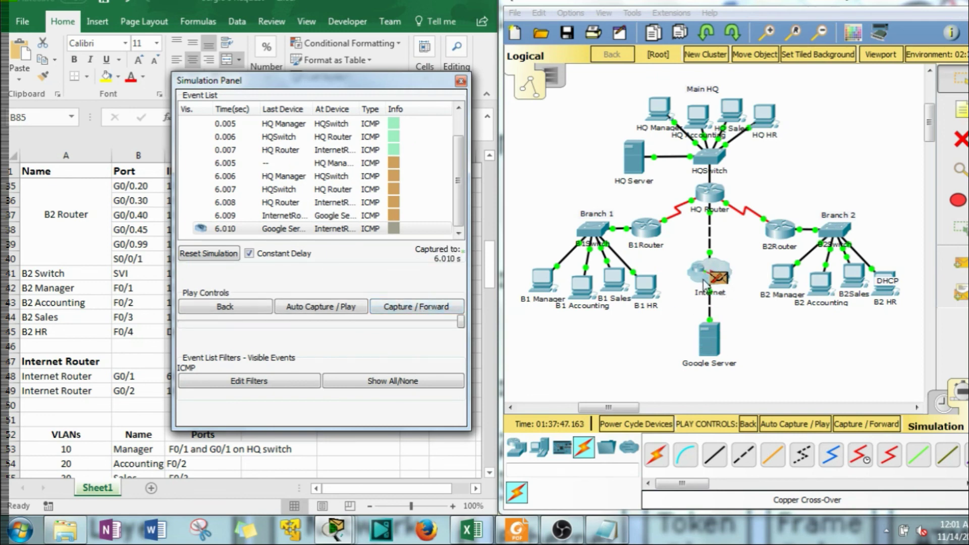
click(430, 308)
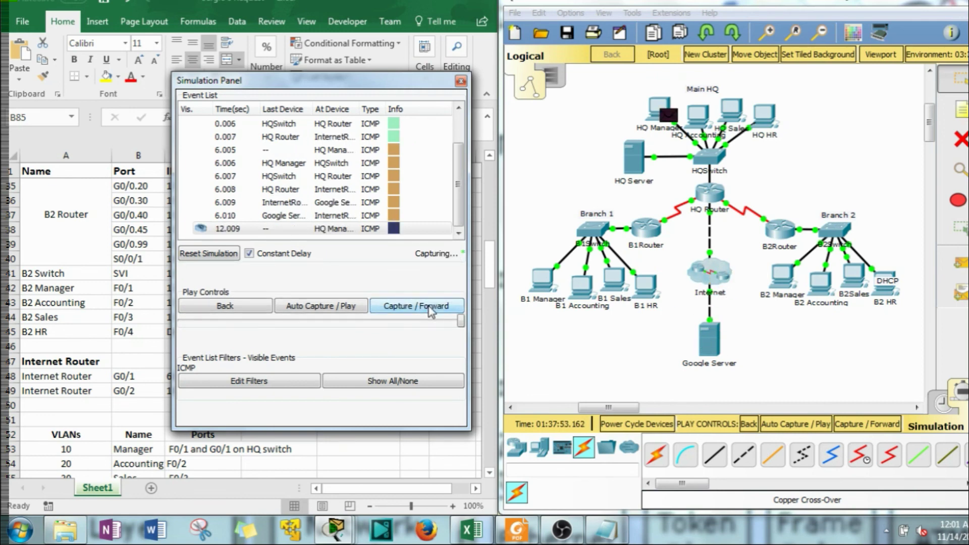
click(430, 308)
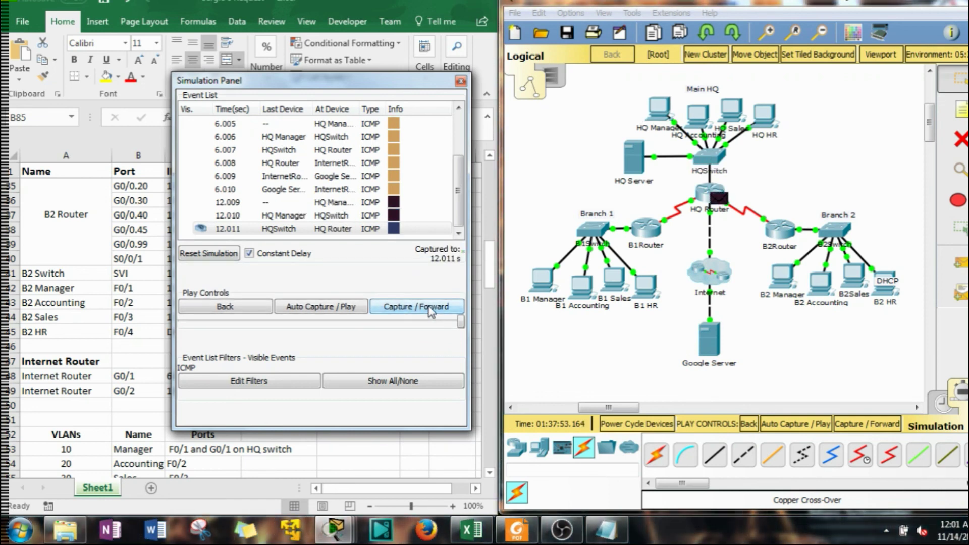
click(431, 306)
click(431, 306)
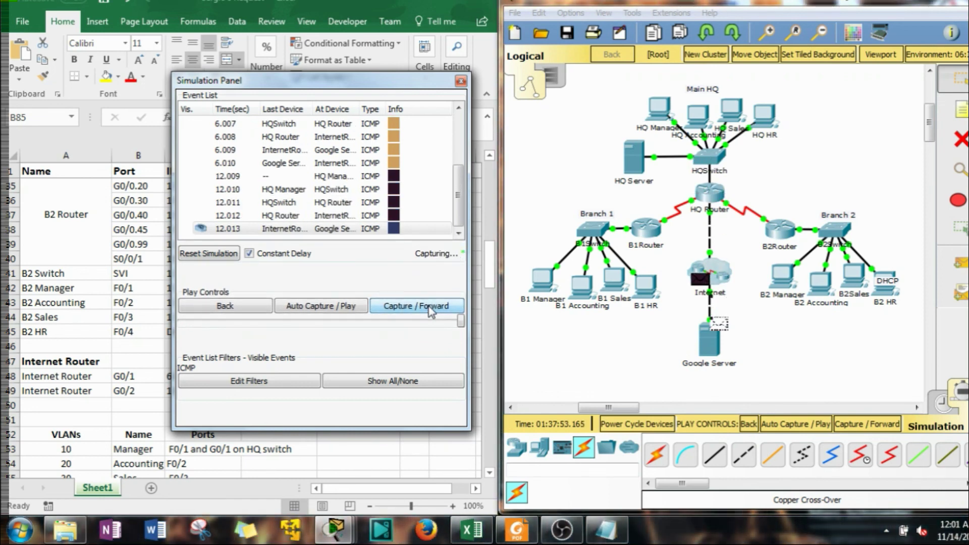
click(430, 307)
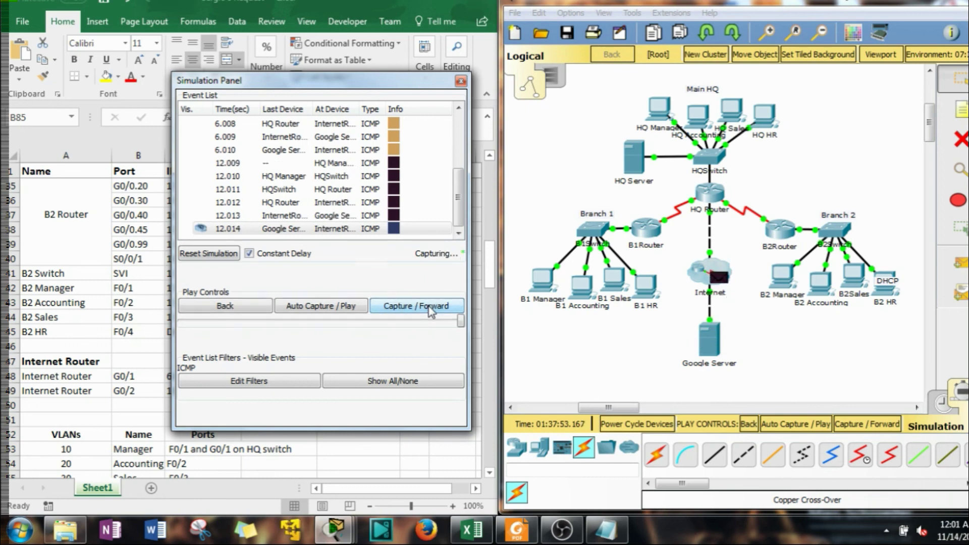
click(707, 195)
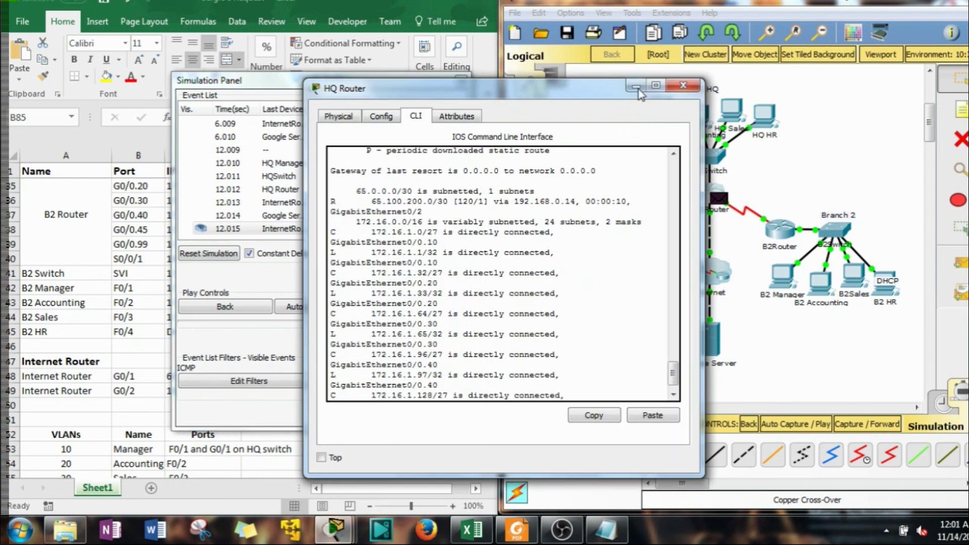
click(687, 91)
Inspect the echo reply packet at HQ Router as it heads back to 172.16.1.2
click(721, 200)
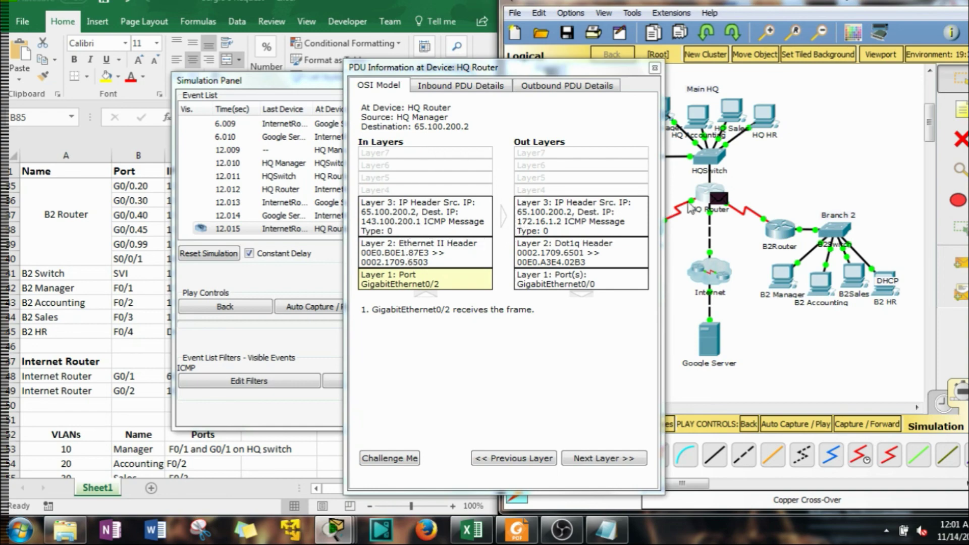
drag(625, 68, 472, 63)
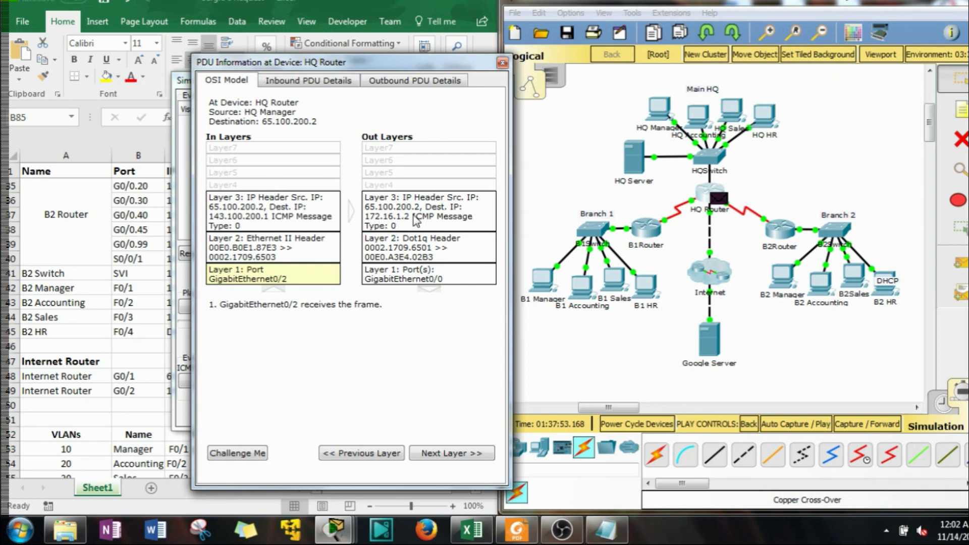
click(501, 62)
Forward the reply to HQSwitch, switch back to Realtime, check HQ Manager's ping replies, and close it
click(414, 306)
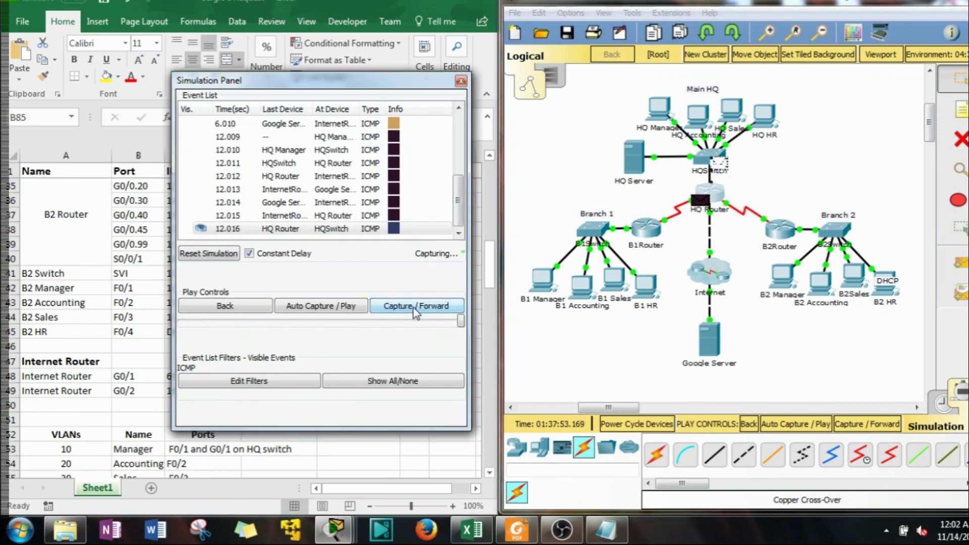
click(658, 115)
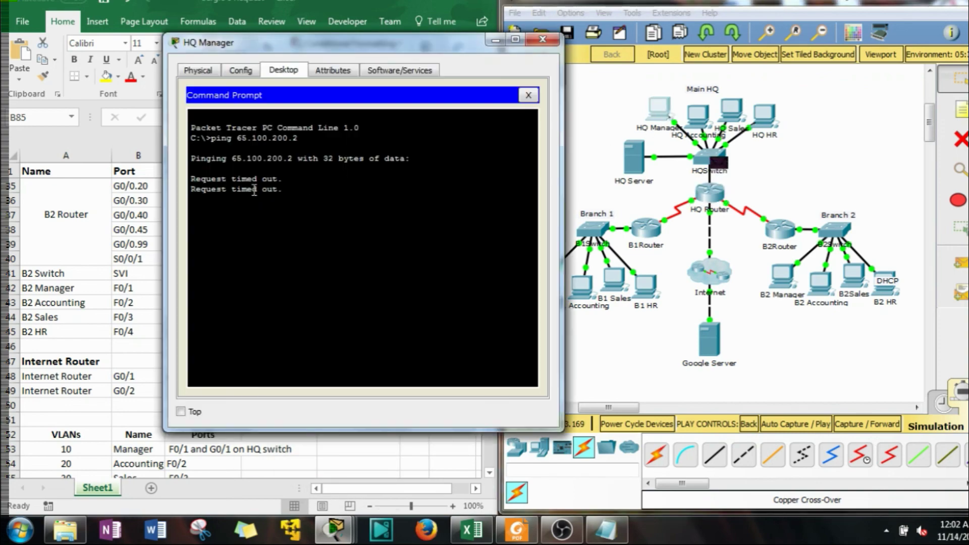
click(941, 404)
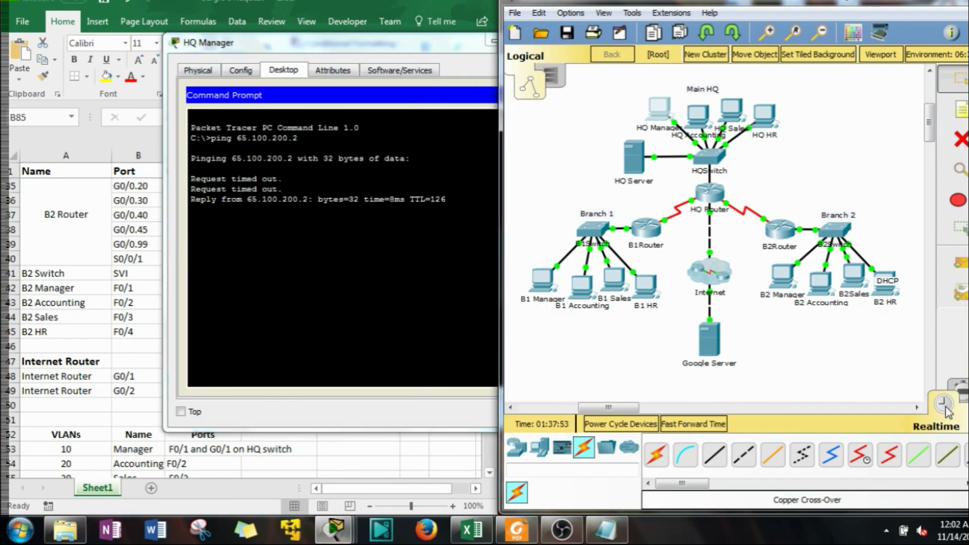
click(267, 214)
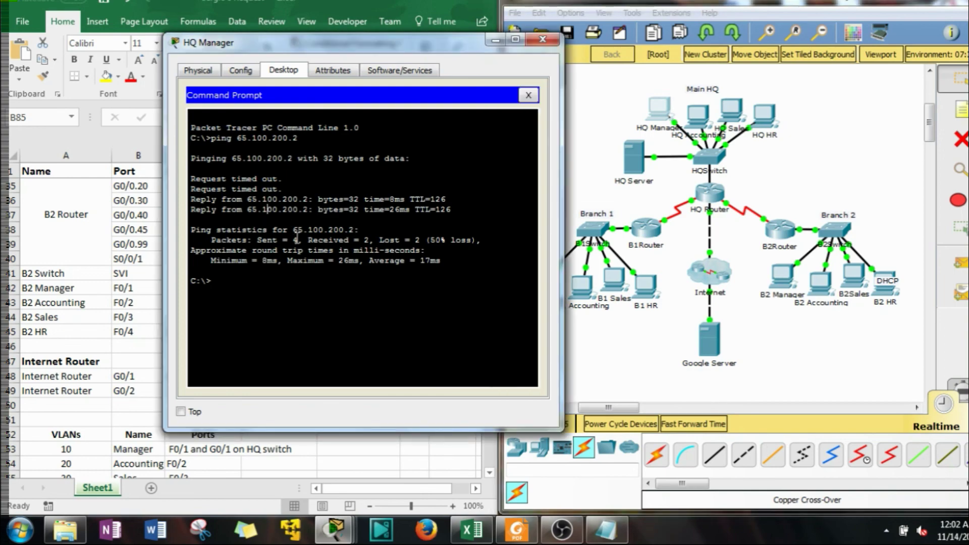
click(542, 40)
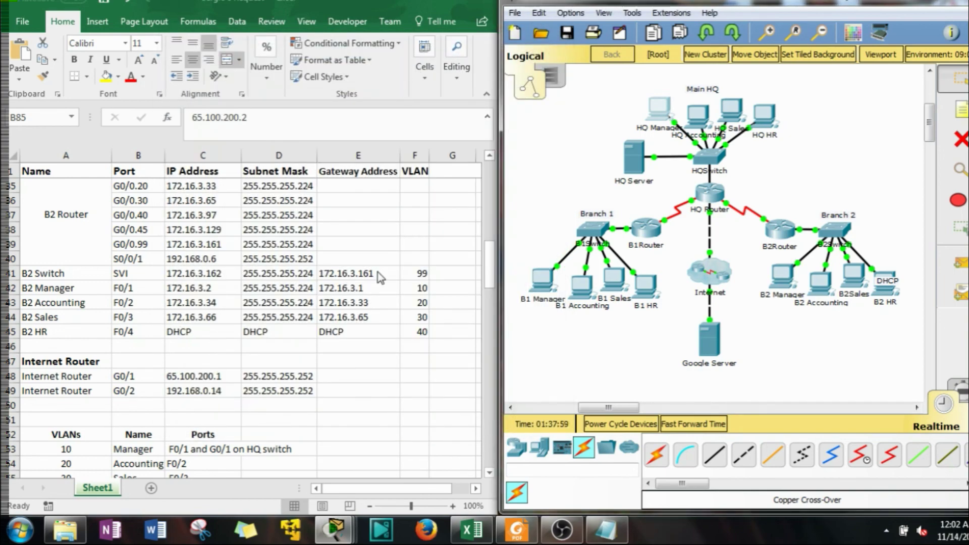
Scroll through the Excel addressing table and back to the top, then save the Packet Tracer network
scroll(373, 275, down, 5)
scroll(367, 276, down, 5)
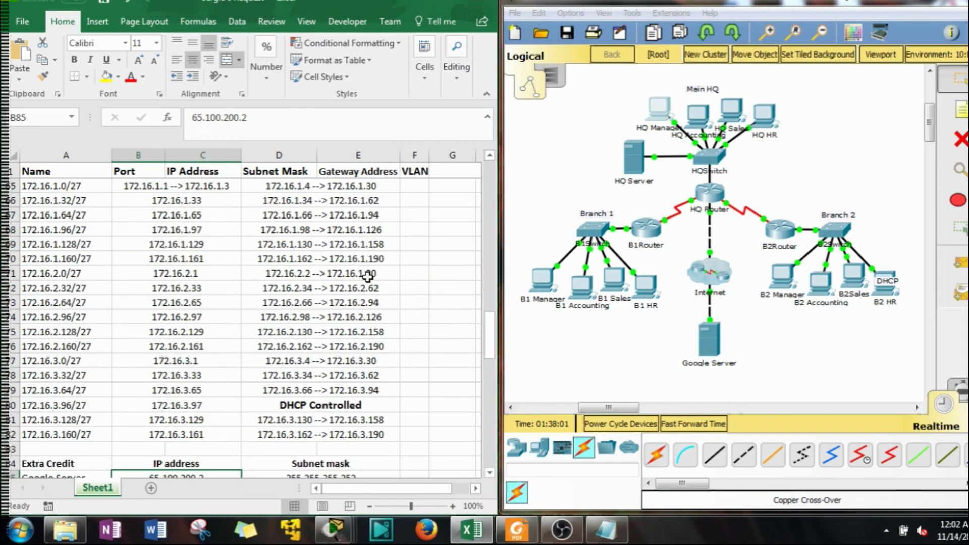
scroll(367, 276, down, 4)
scroll(292, 318, up, 10)
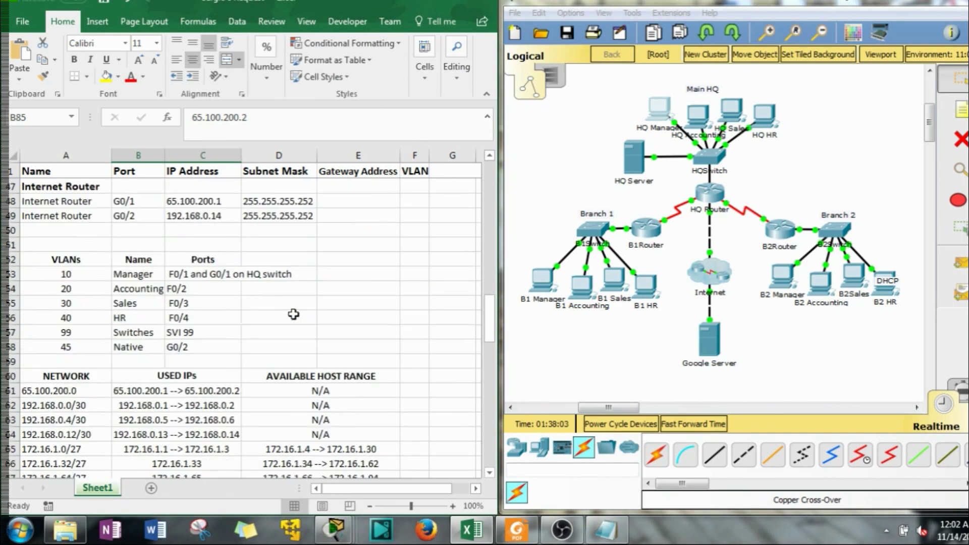
scroll(293, 314, up, 12)
scroll(293, 314, up, 3)
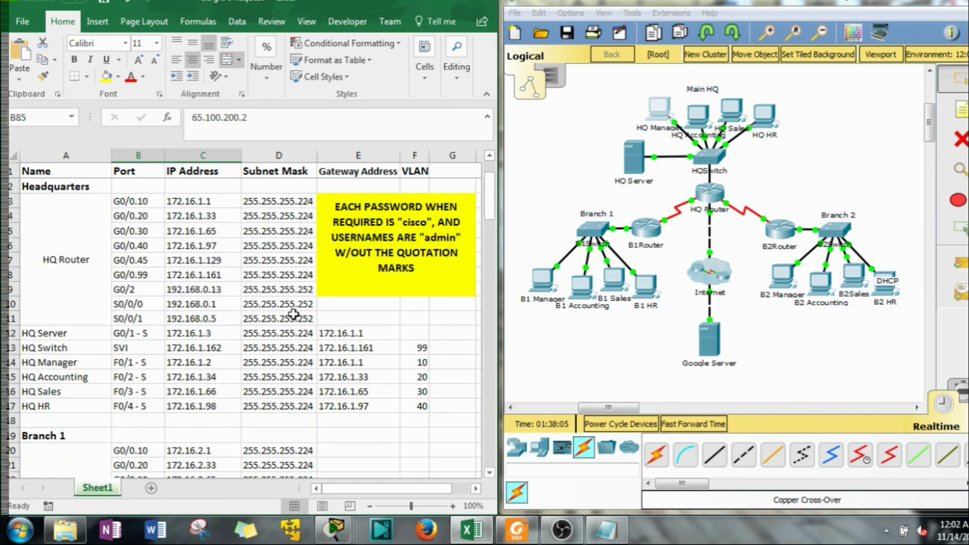
click(519, 13)
click(538, 77)
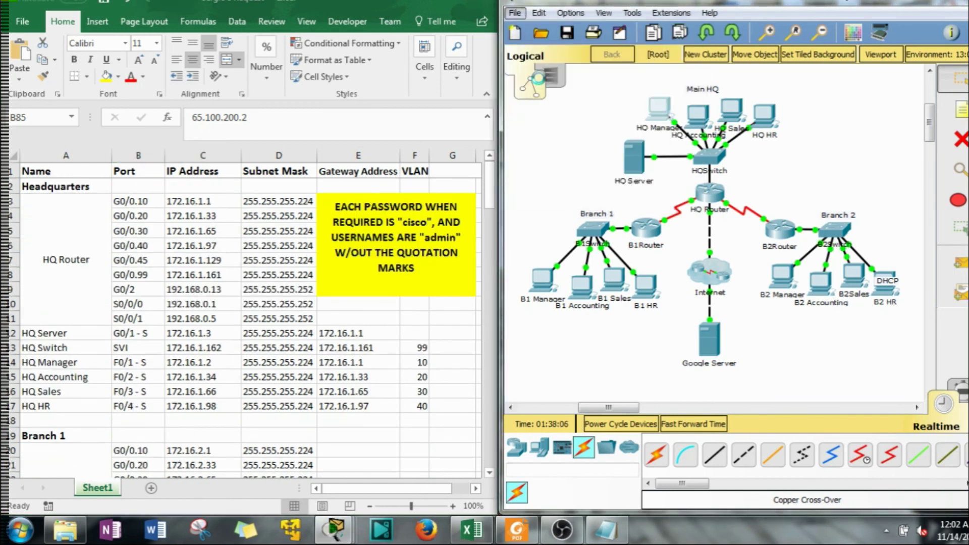